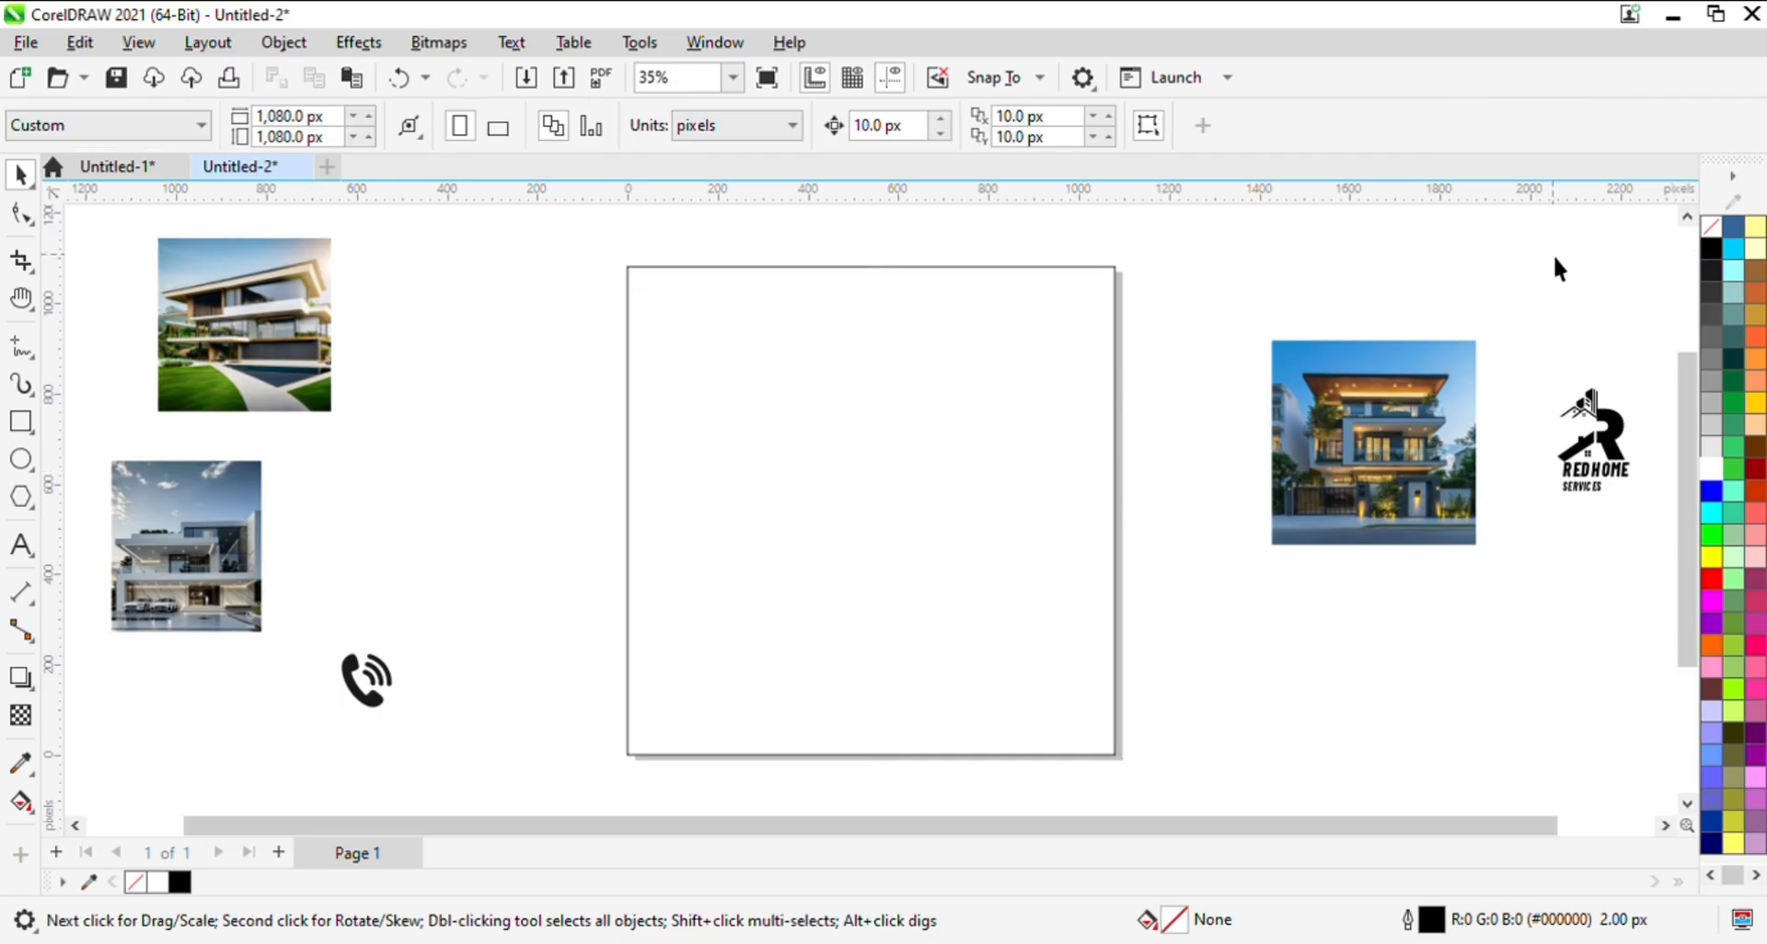
- Draw a wide rectangle about 1228 by 568 px overlapping the left half of the page
left_click(20, 421)
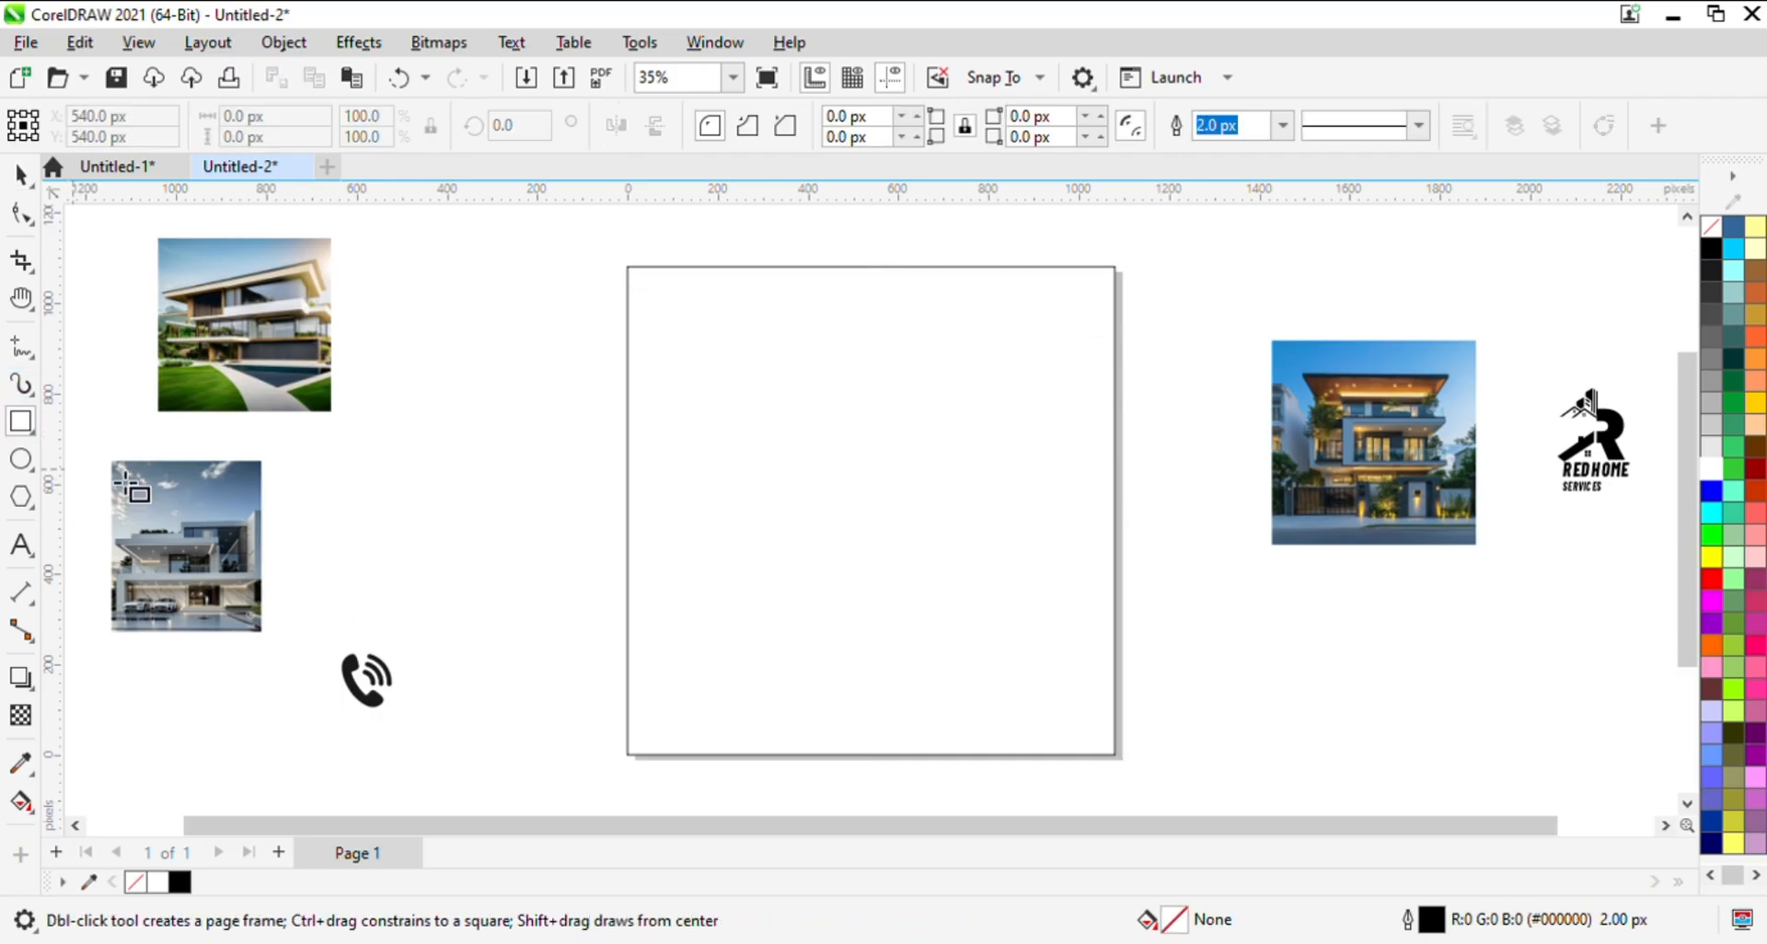
left_click_drag(488, 412, 769, 543)
key("space")
left_click_drag(560, 396, 738, 471)
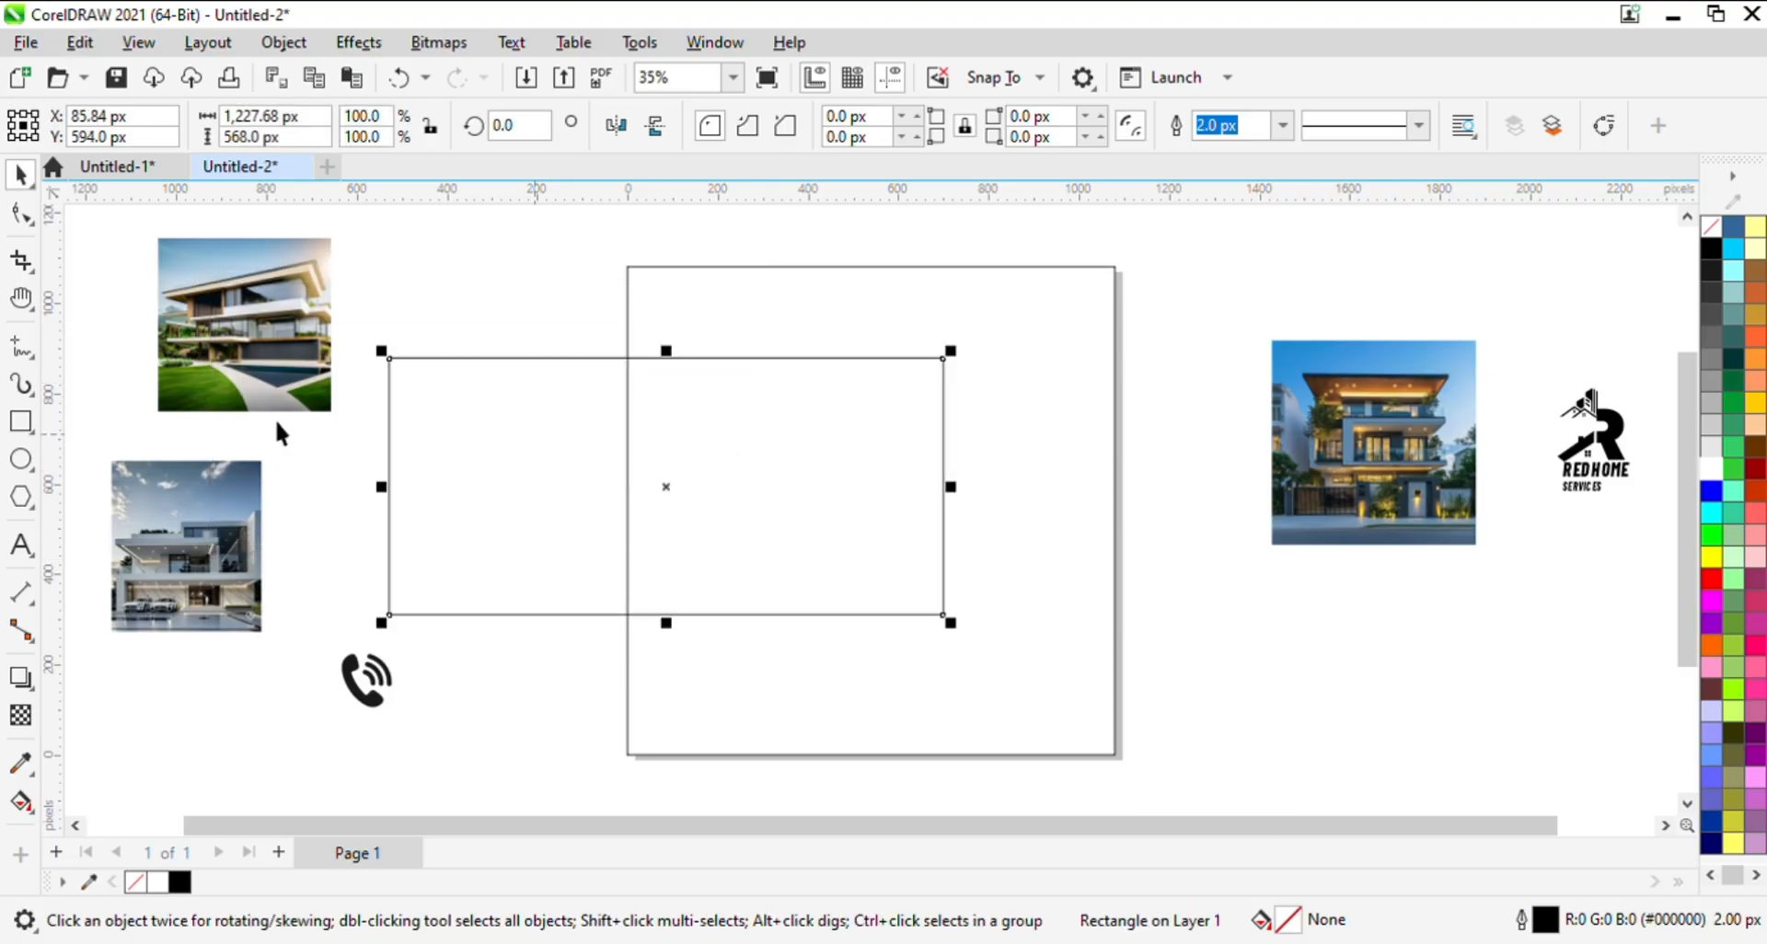
- Round all corners of the wide rectangle to a radius of about 127 px and shift it down and right
left_click(35, 217)
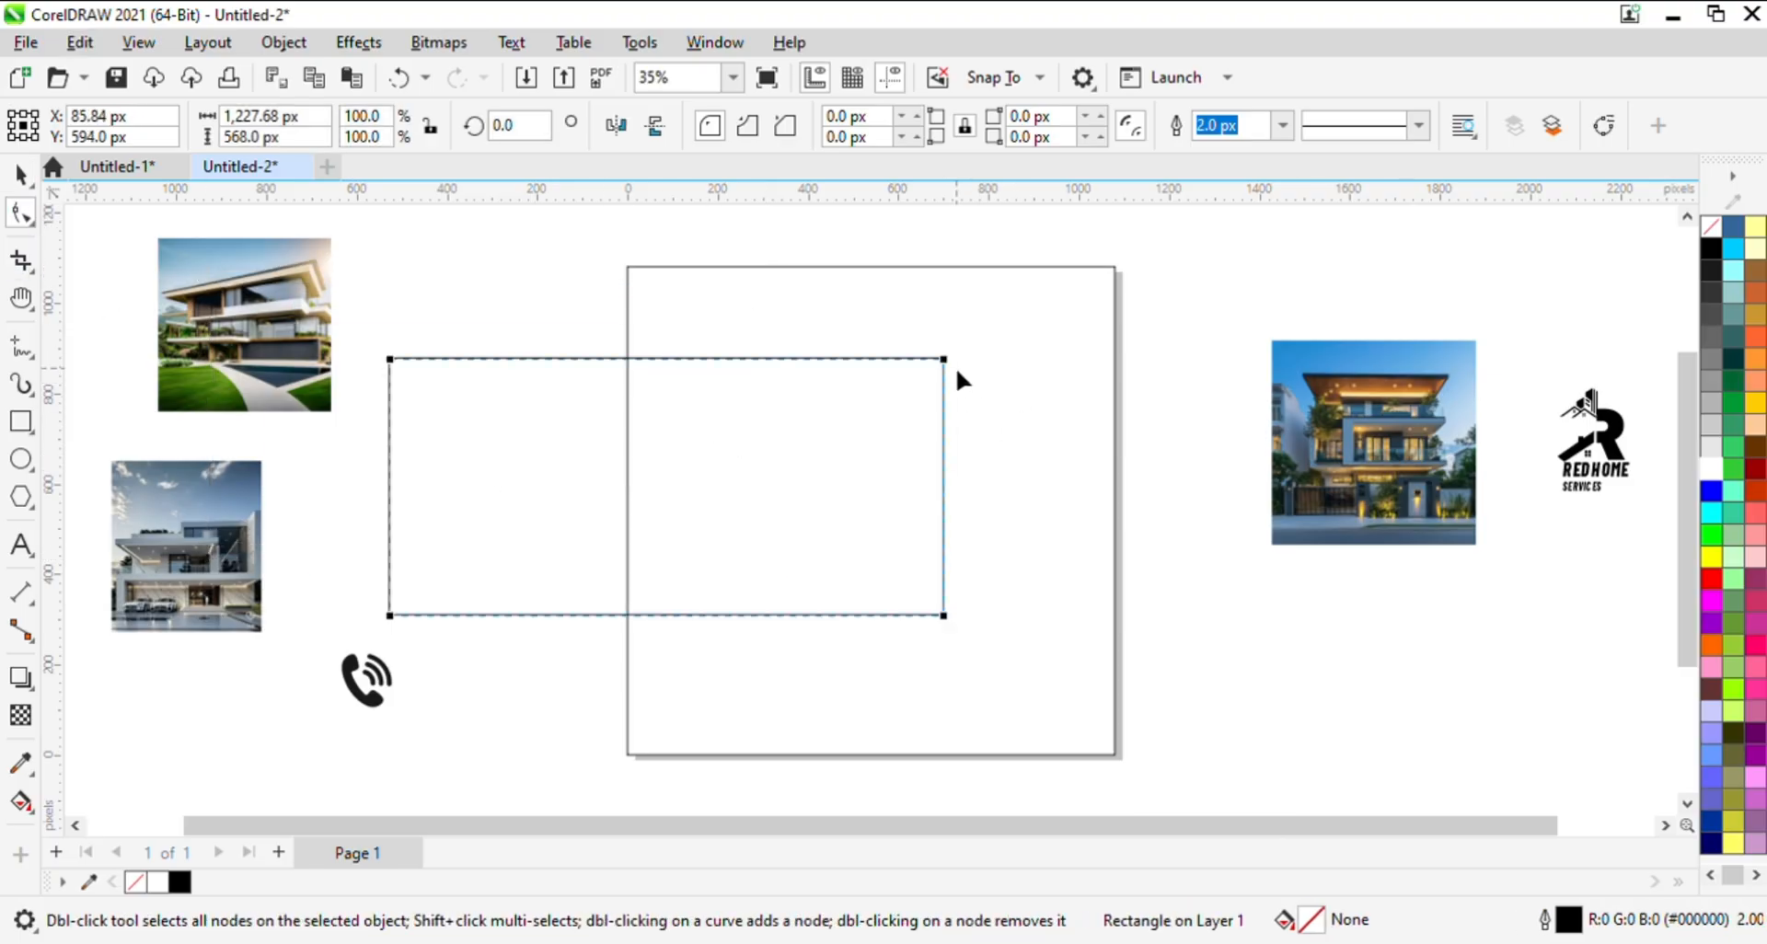
left_click(951, 355)
left_click(932, 359)
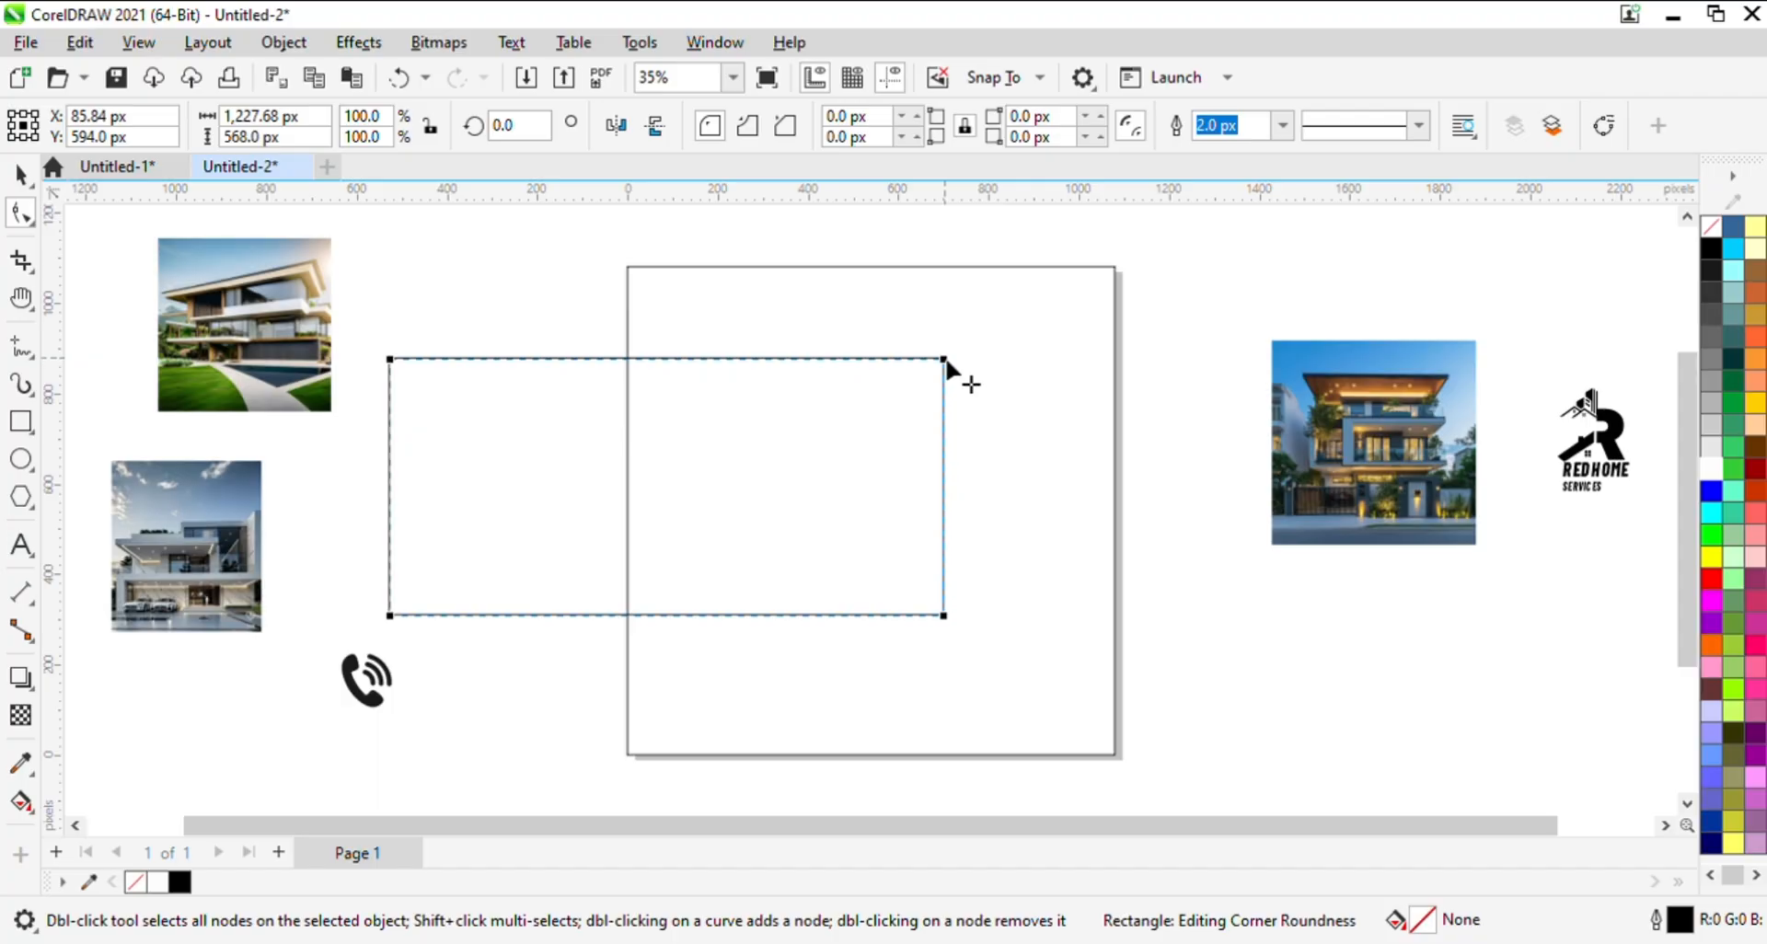
left_click_drag(945, 360, 926, 493)
key("space")
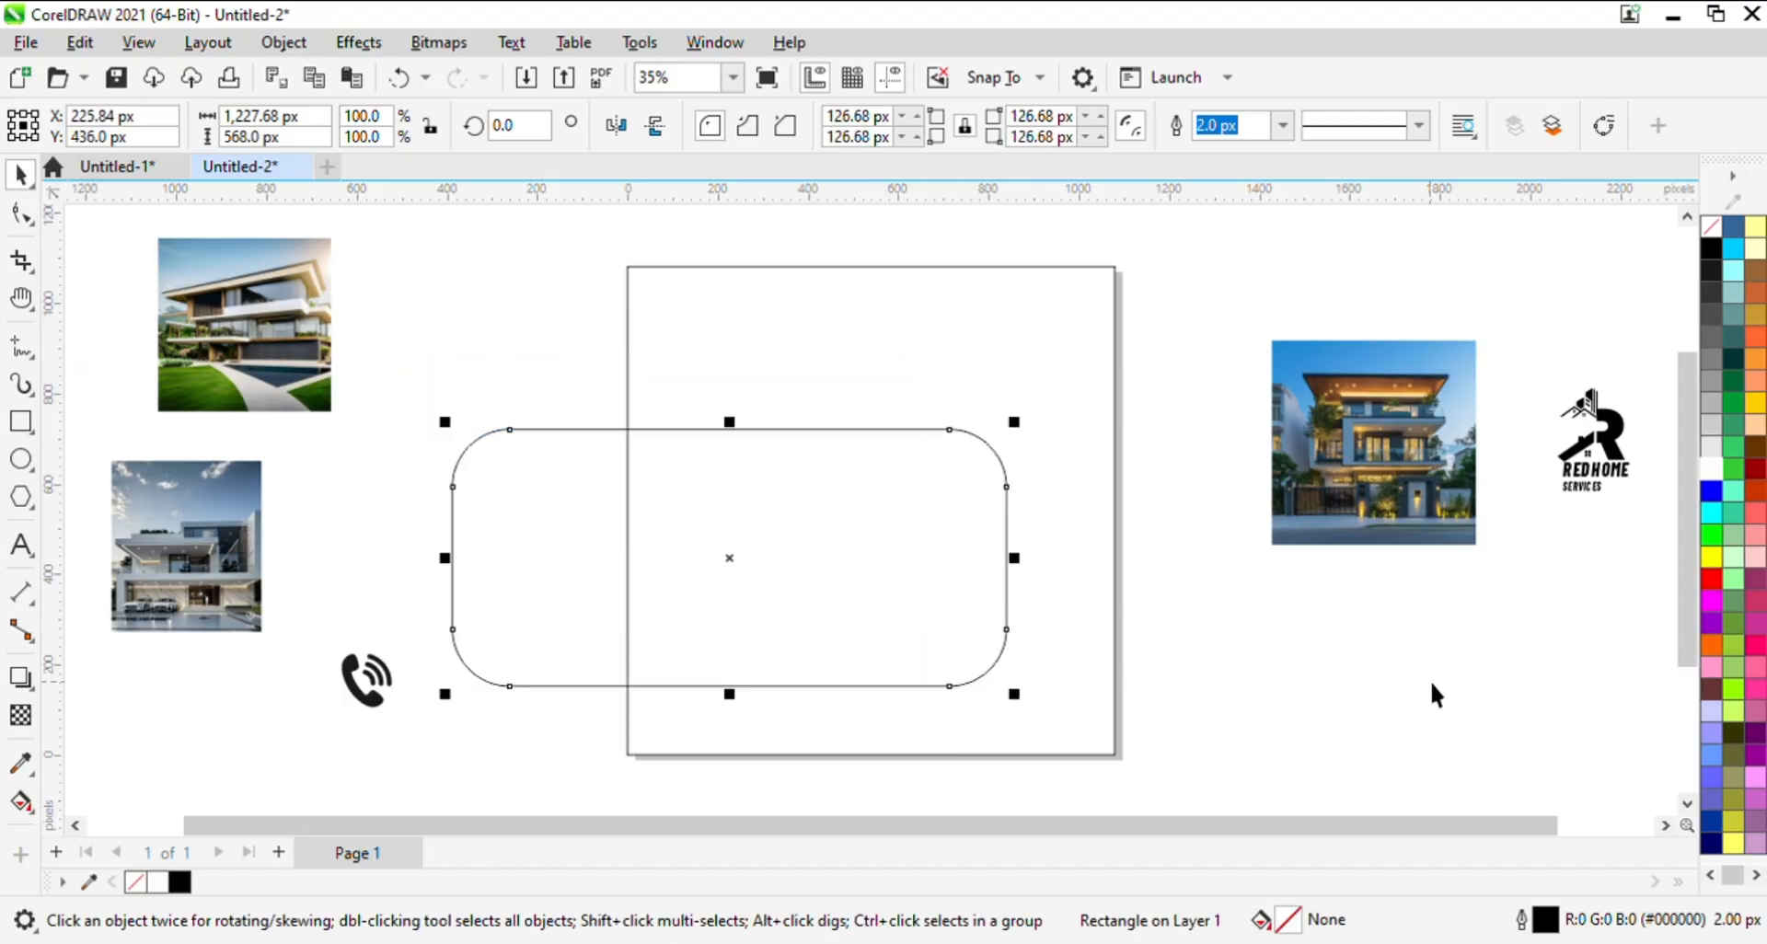
- Remove the rectangle's outline and give it an elliptical fountain fill with a white centre and red edge, extending past its upper right corner
left_click(1712, 580)
right_click(1711, 225)
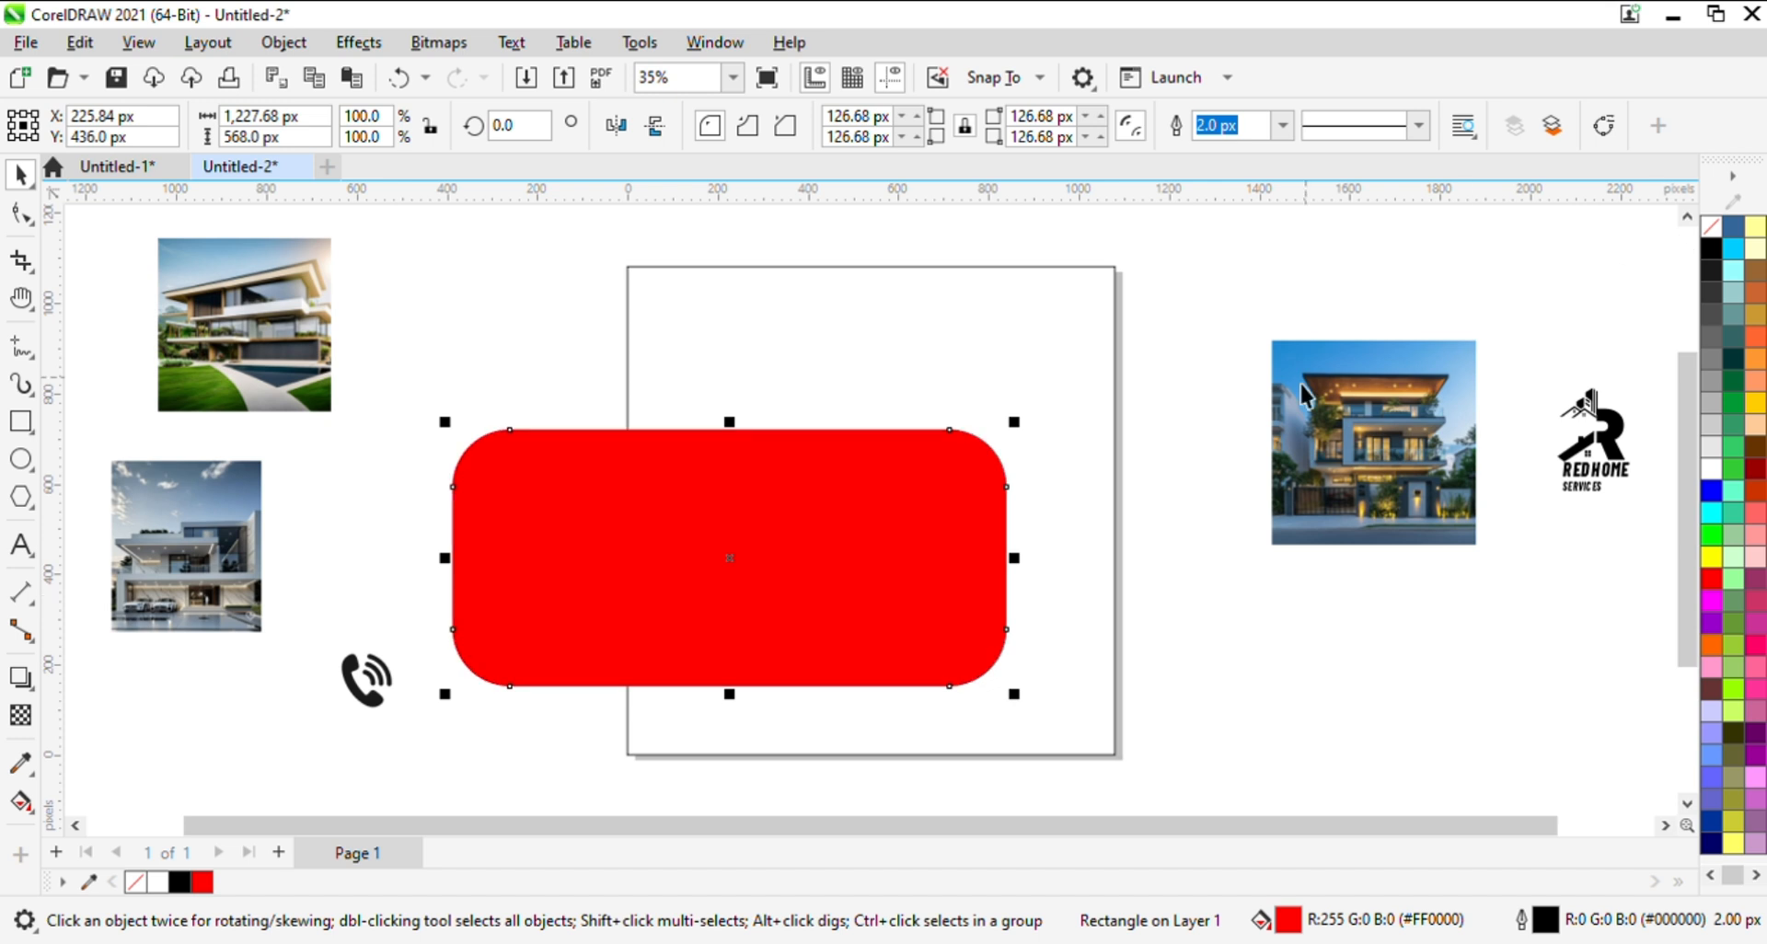
left_click(30, 808)
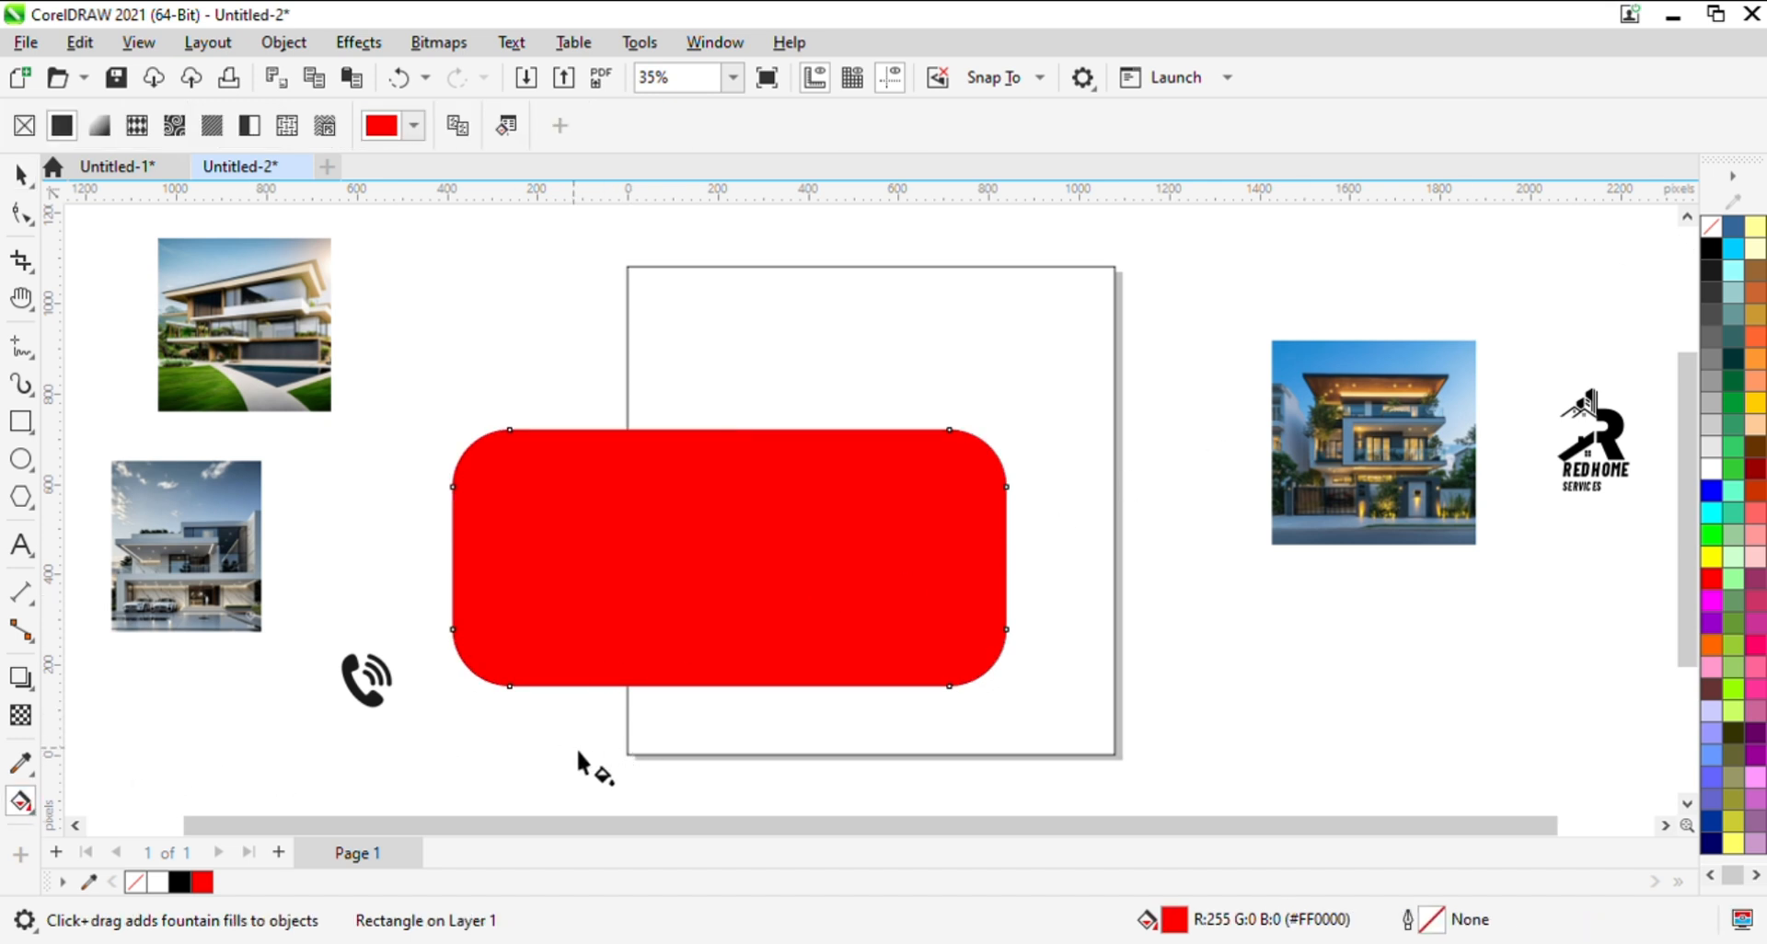
left_click_drag(578, 752, 782, 520)
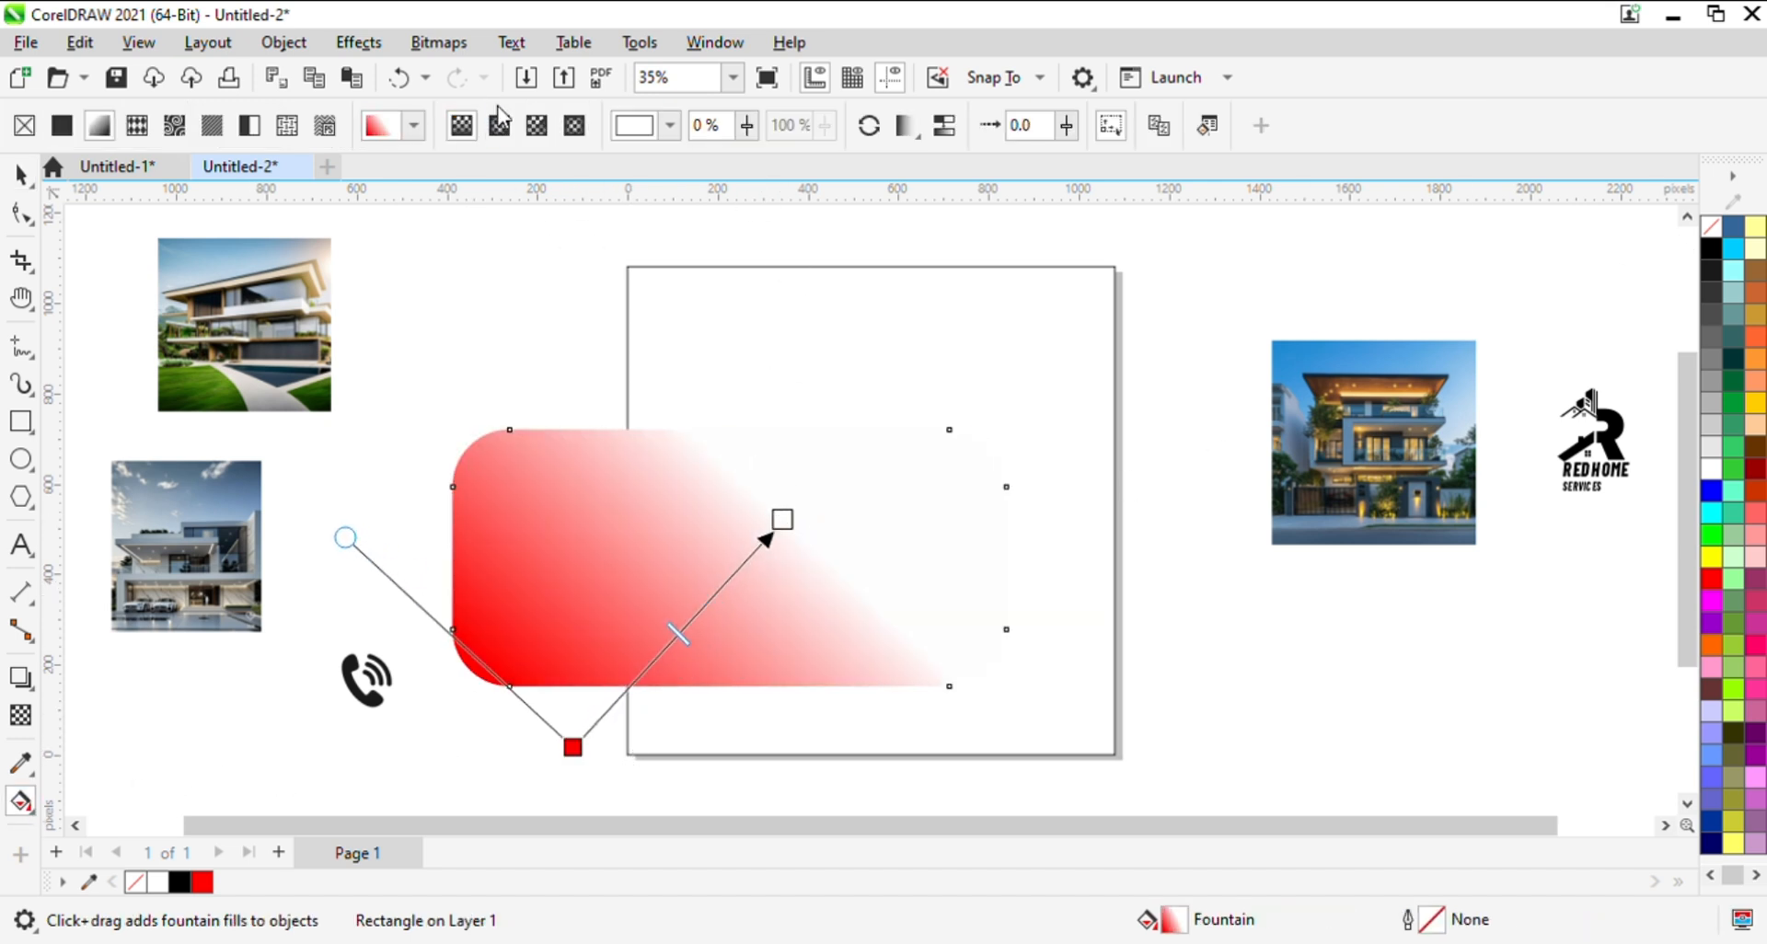
left_click(499, 122)
left_click_drag(696, 635, 703, 611)
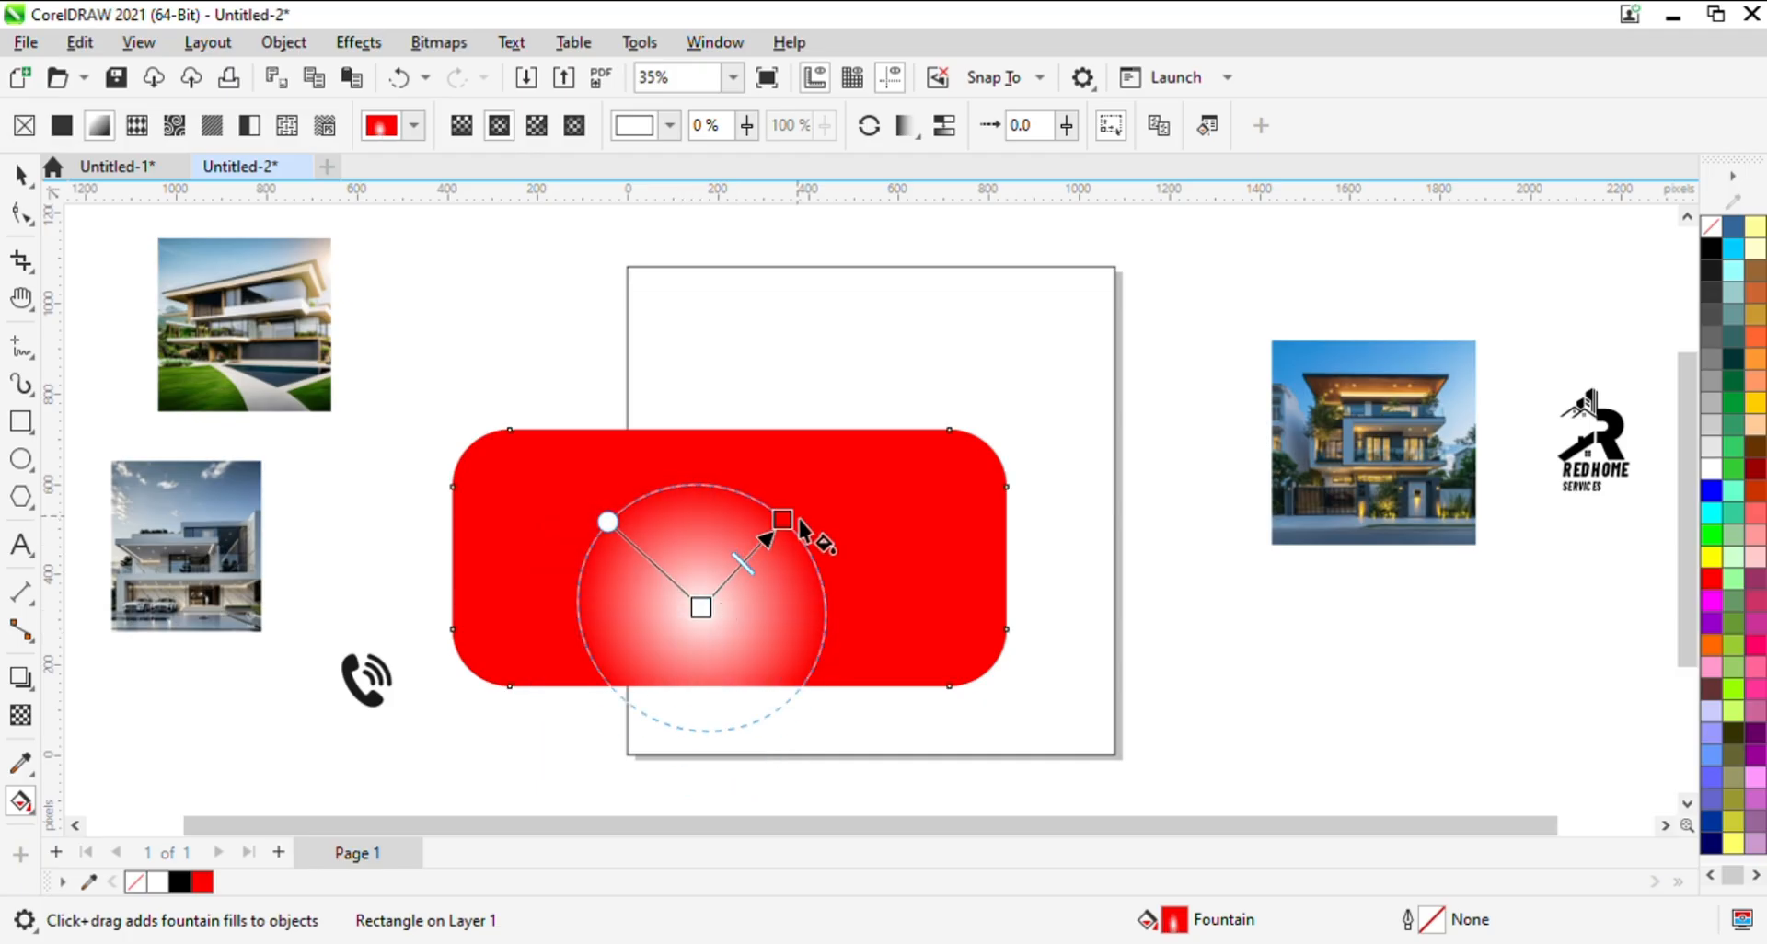
left_click_drag(784, 520, 932, 411)
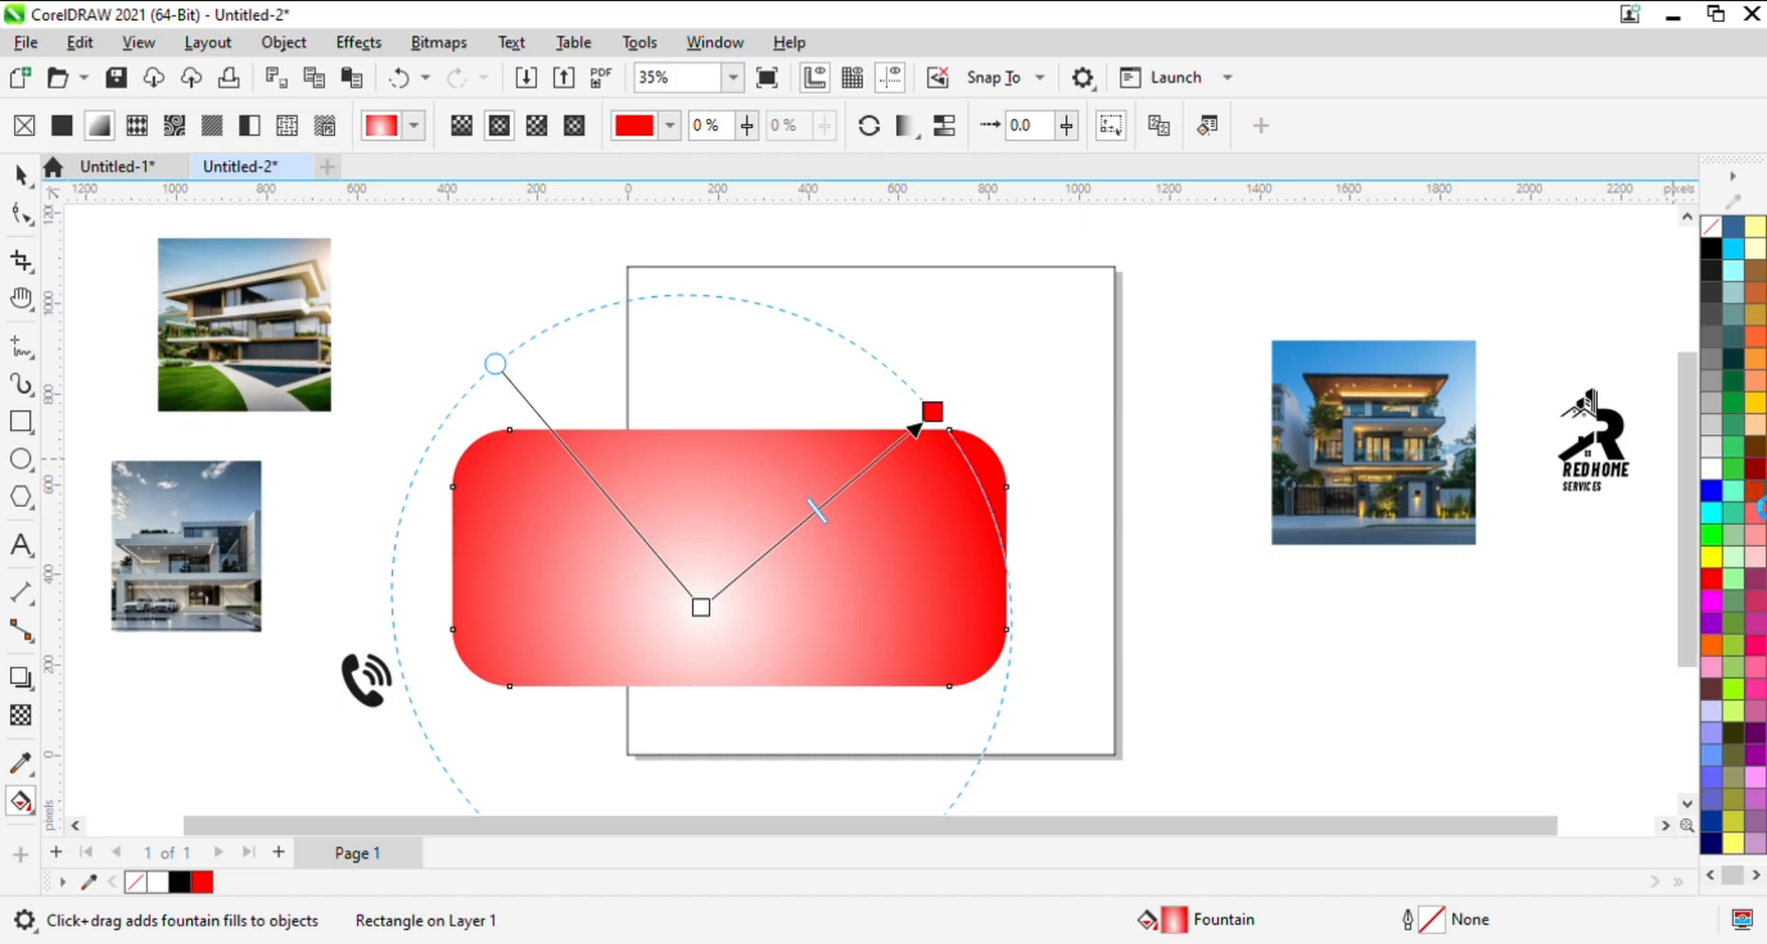
- Recolour the fountain fill from dark red at the centre to bright red at the edge, and extend the gradient further outward
left_click(1753, 490)
left_click(1755, 470)
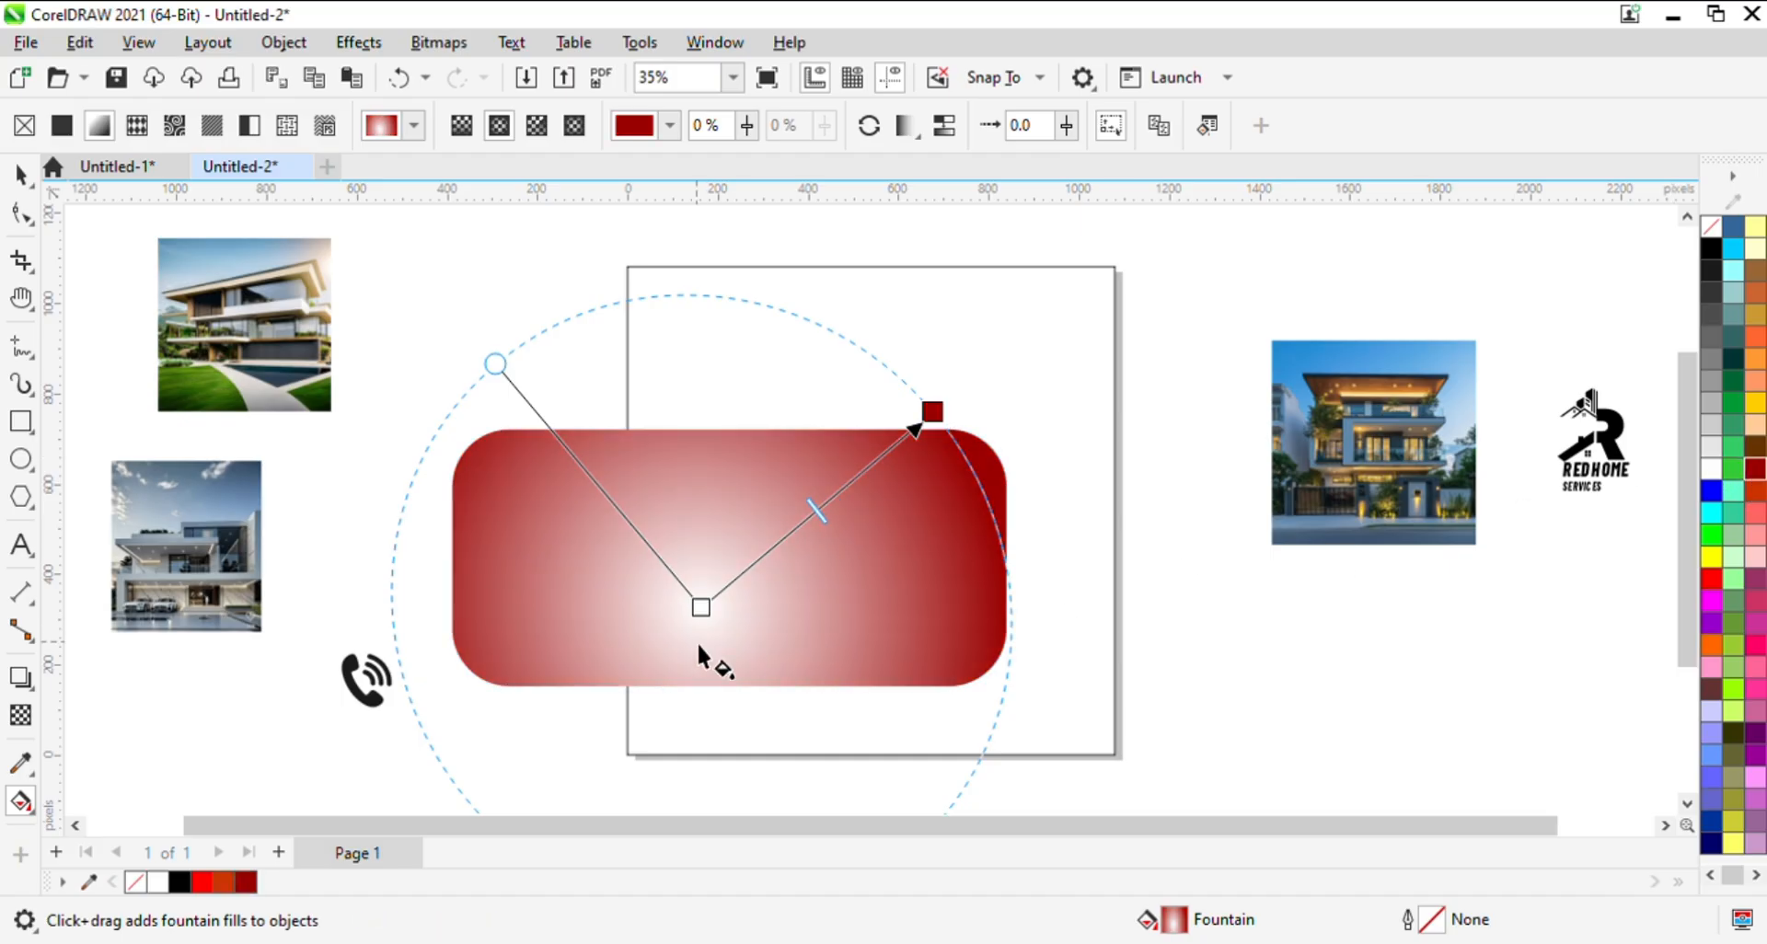
left_click(721, 622)
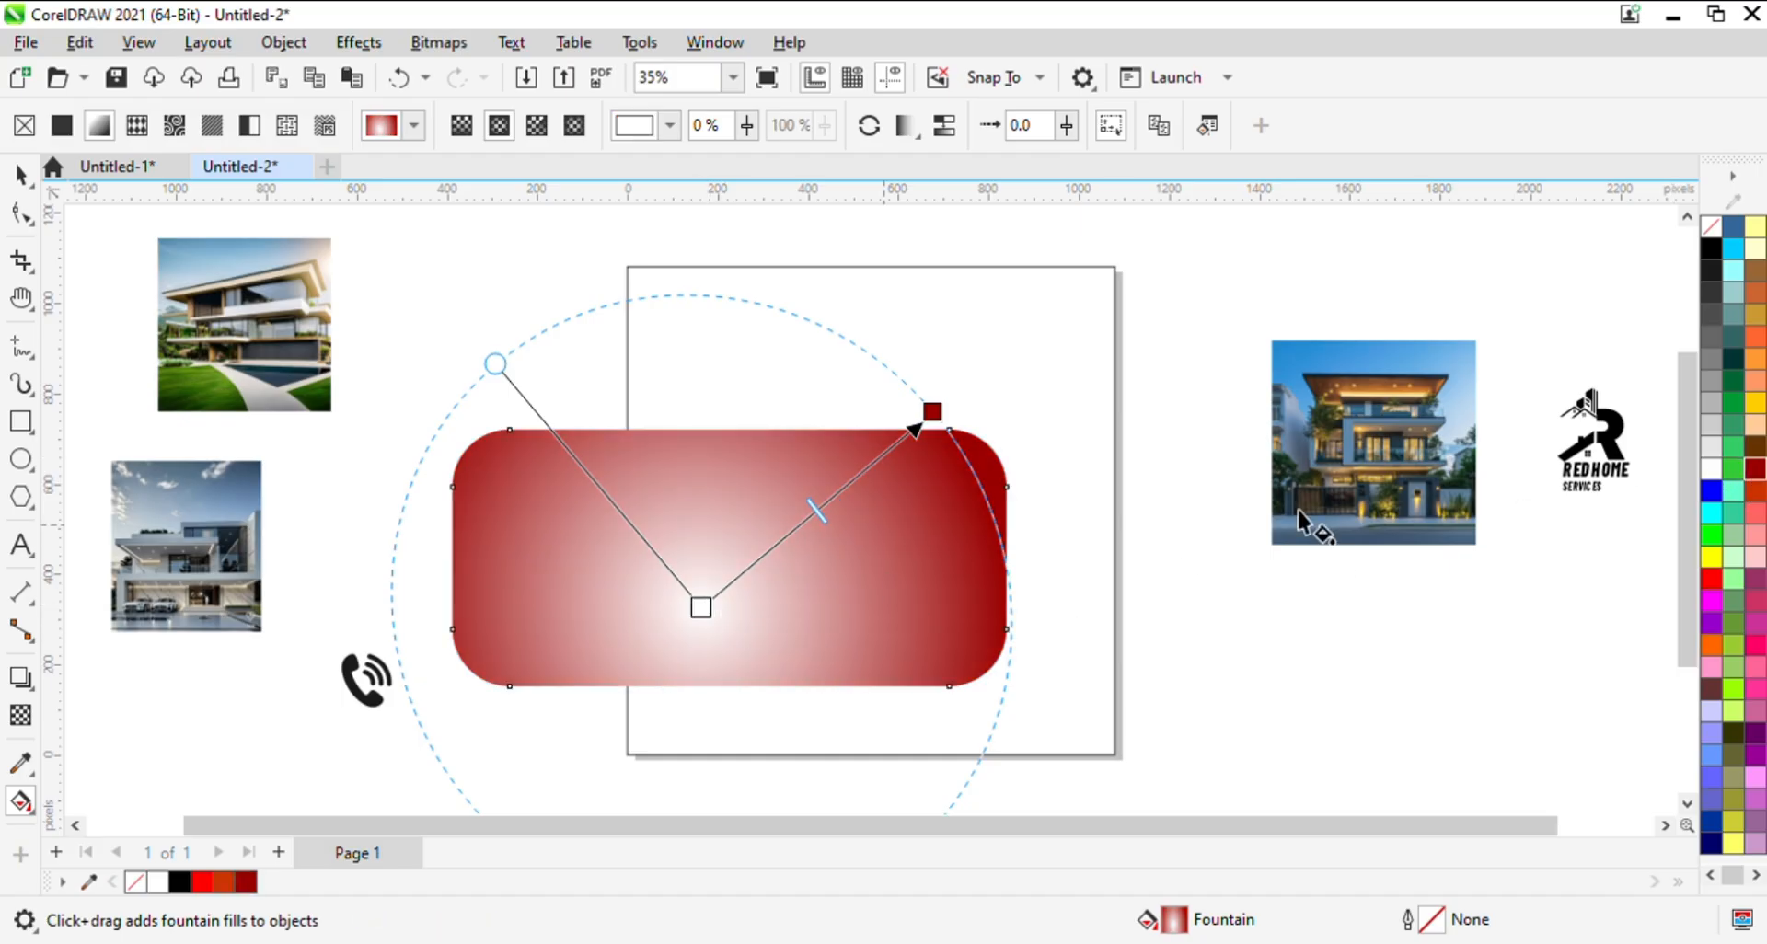
left_click(1756, 490)
left_click(1756, 470)
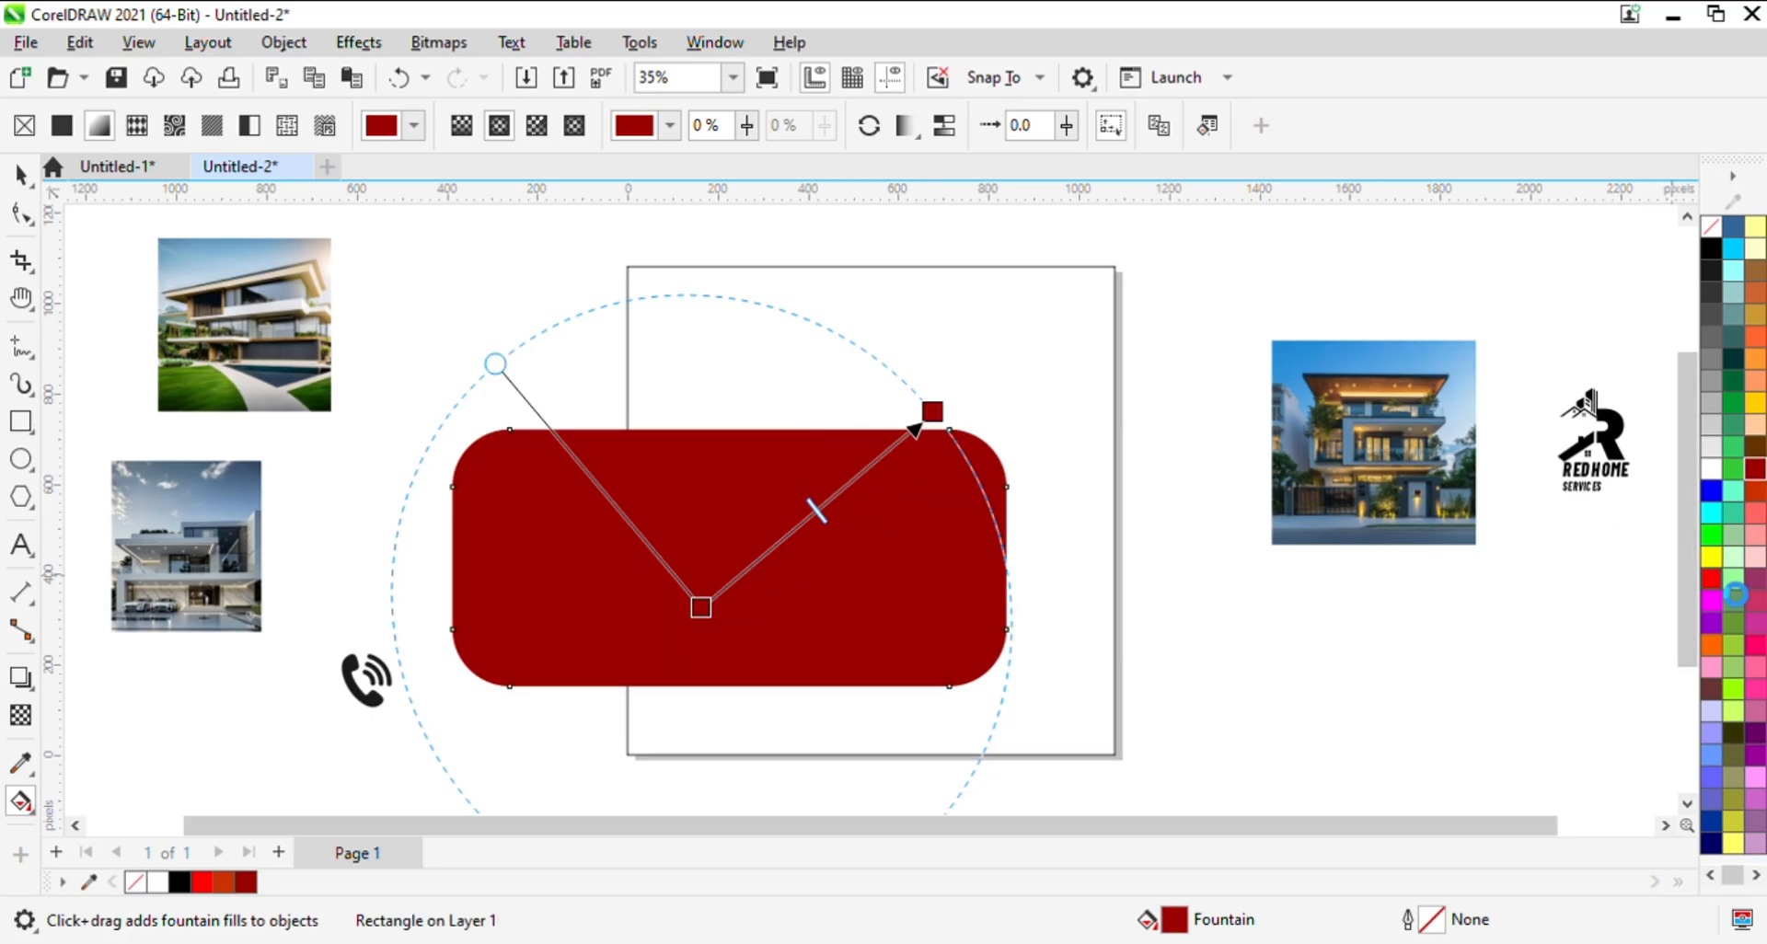
left_click(1712, 578)
mouse_move(714, 631)
left_mouse_down()
mouse_move(754, 612)
mouse_move(704, 620)
left_mouse_up()
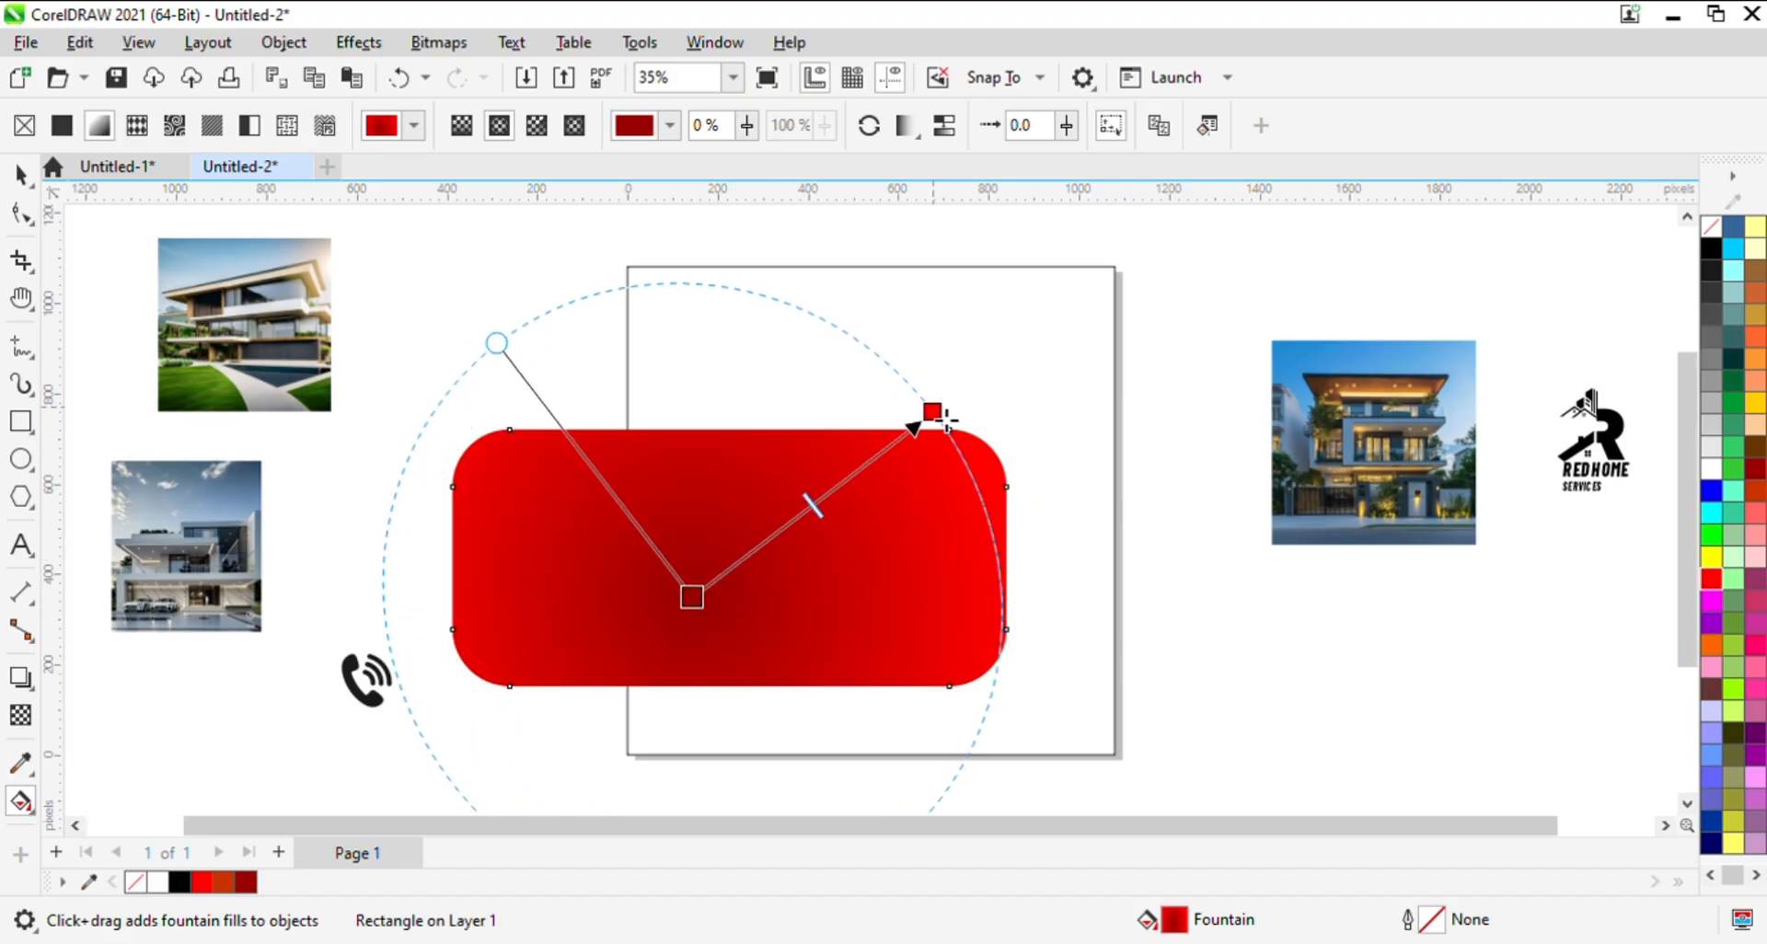
left_click_drag(946, 419, 1049, 380)
key("space")
- Move the red rectangle further left across the page edge and give it a 5 px white outline
left_click_drag(810, 592, 714, 484)
left_click_drag(789, 395, 771, 459)
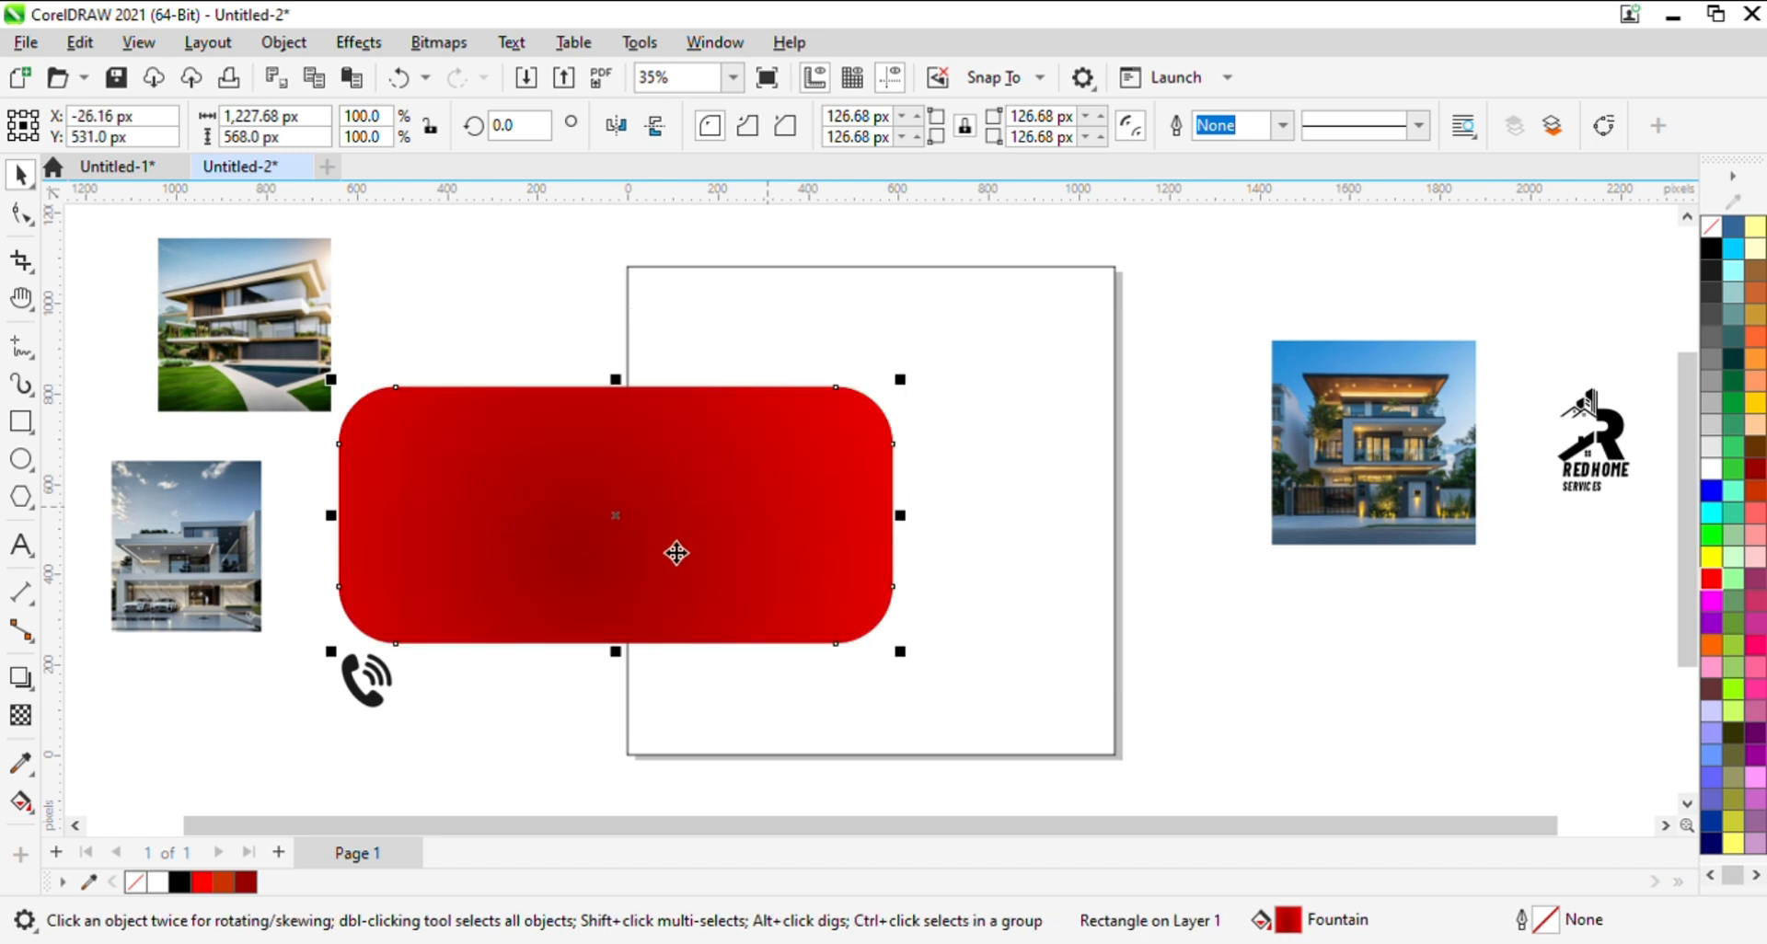
right_click(1711, 469)
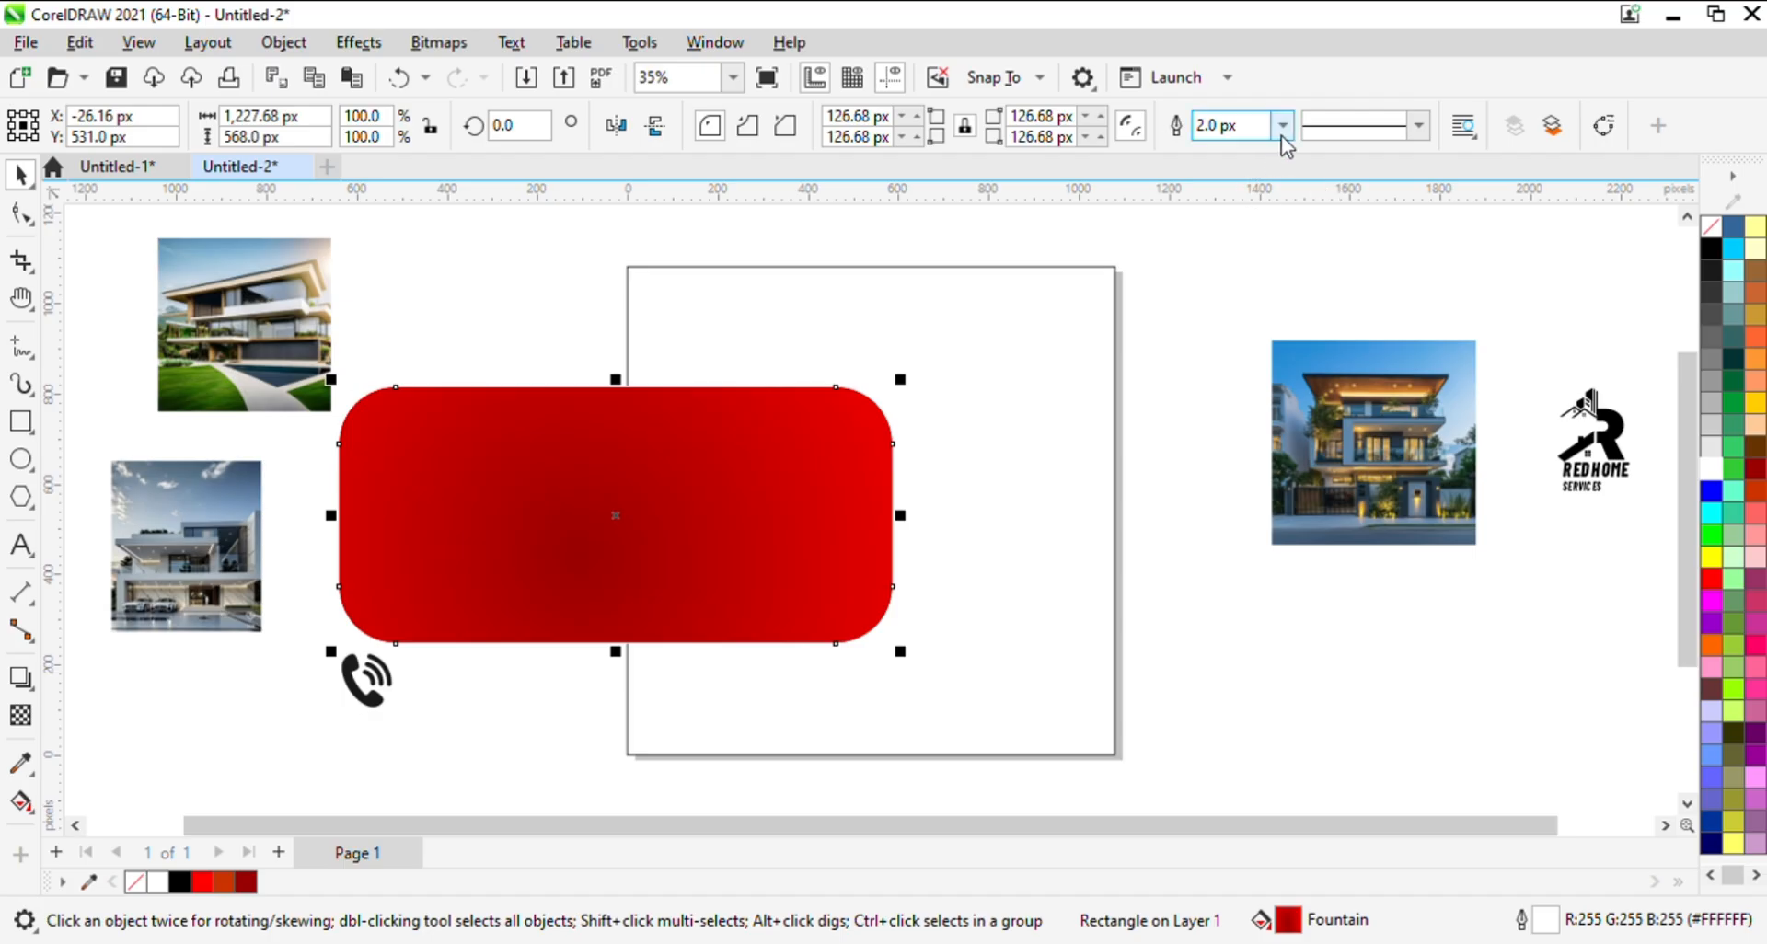
type("5")
key("Return")
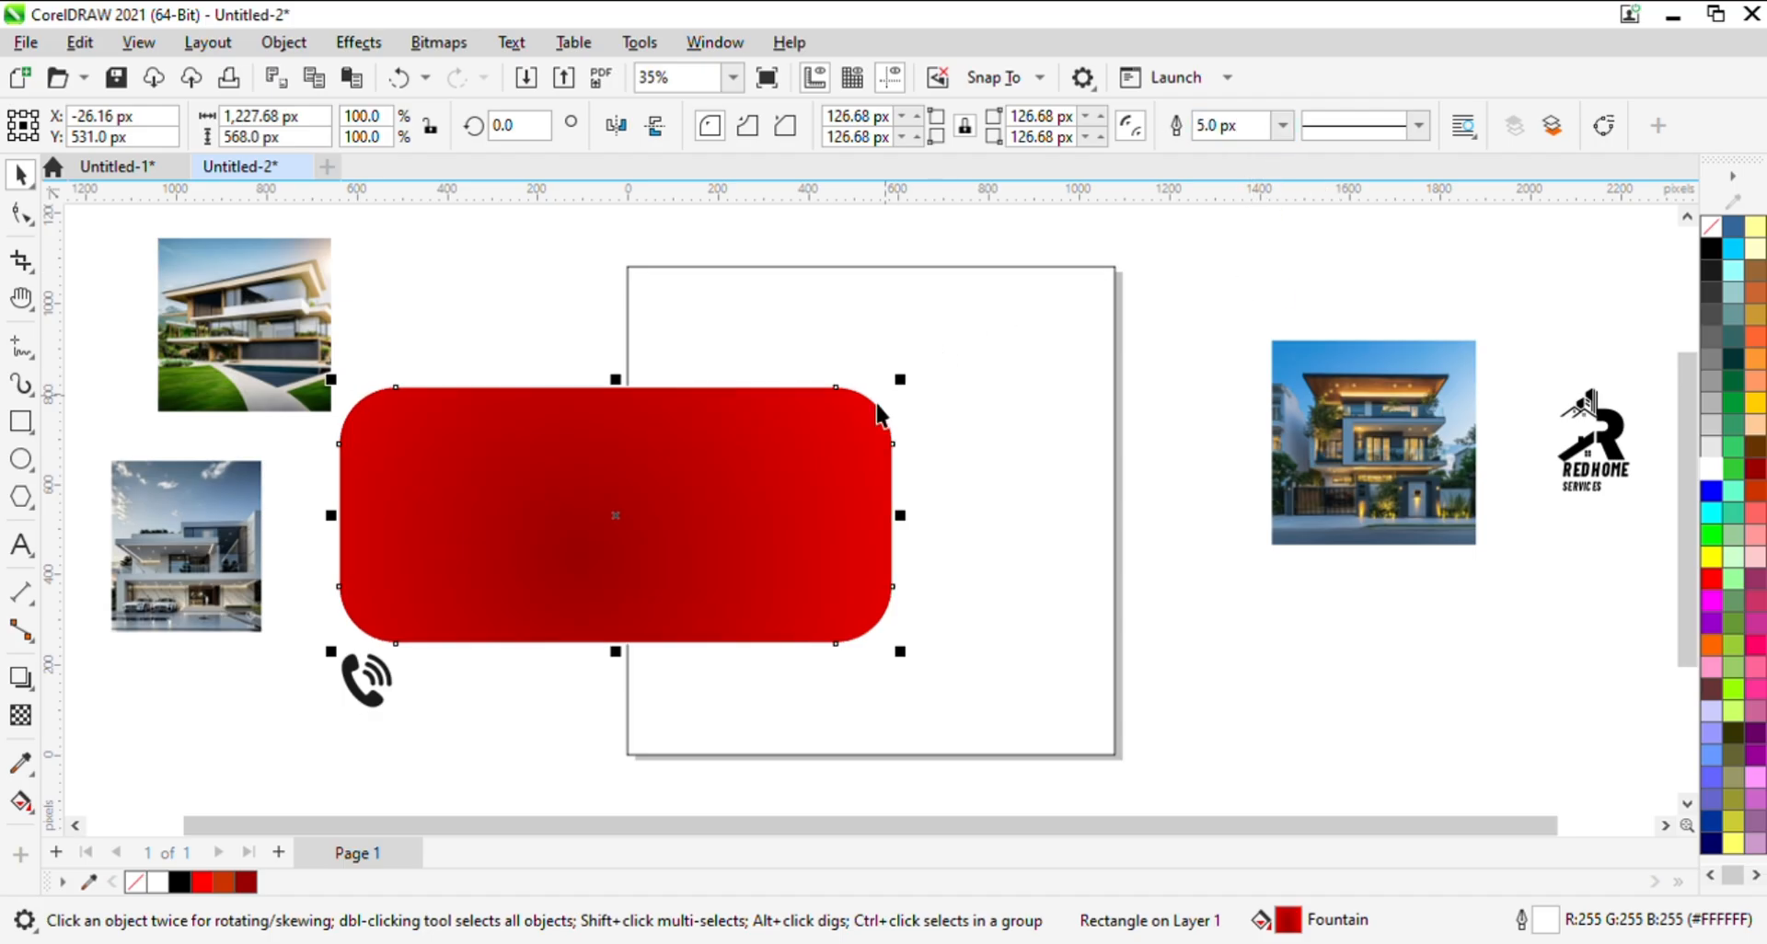
- Add a soft black drop shadow around the red rectangle with an opacity of 50 and feathering of 15
left_click_drag(786, 450, 845, 420)
left_click_drag(709, 563, 655, 595)
left_click(20, 678)
left_click_drag(620, 520, 849, 563)
key("space")
- Raise the shadowed rectangle slightly and PowerClip it inside the page-sized frame
left_click_drag(797, 510, 808, 424)
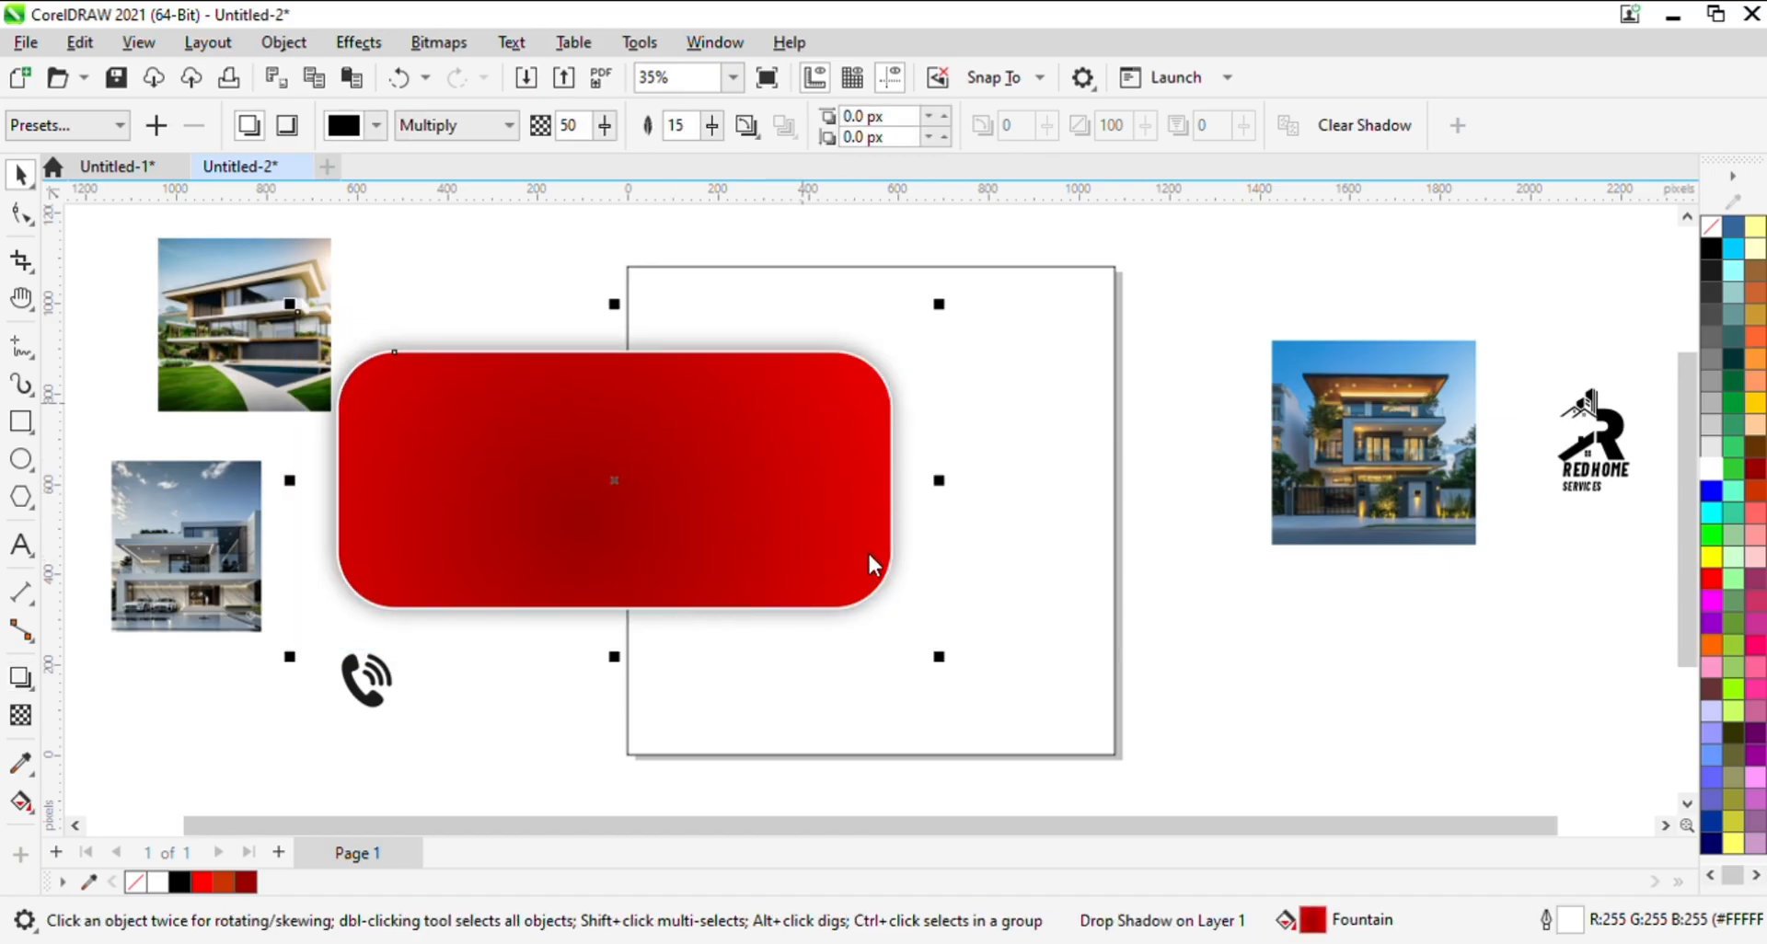
left_click(958, 464)
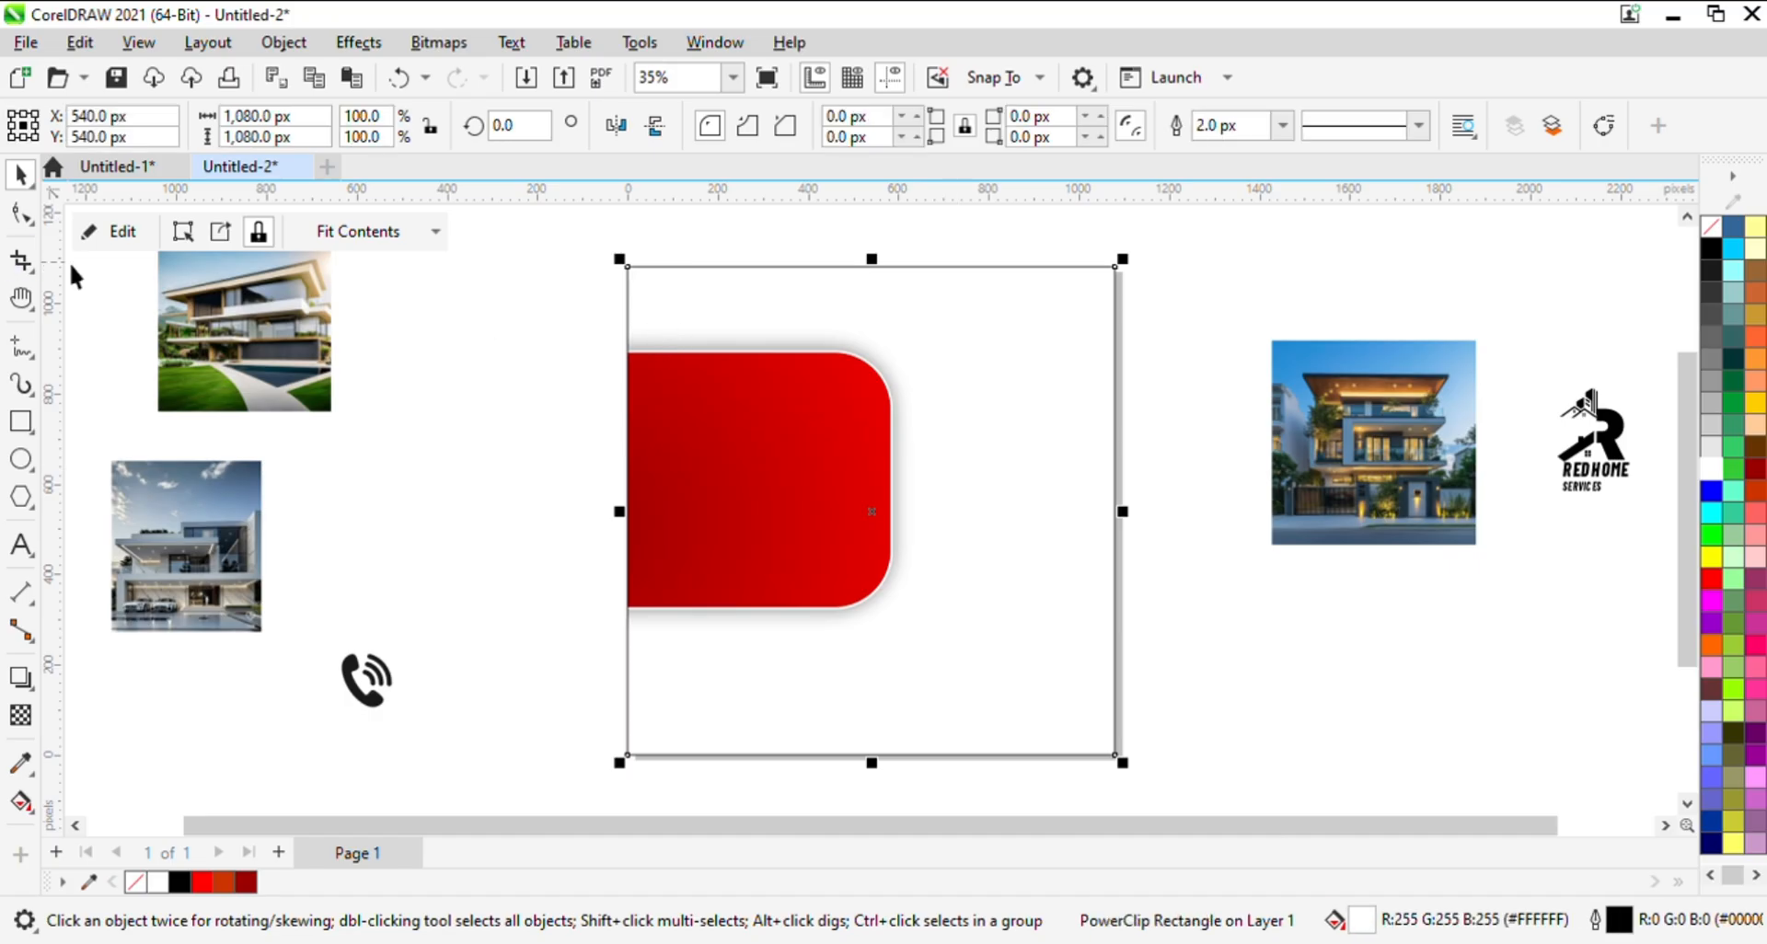
- Open the PowerClip contents, rotate the red rectangle clockwise to about 345° and move it up towards the page's upper left corner
left_click(109, 231)
left_click(649, 419)
left_click(840, 405)
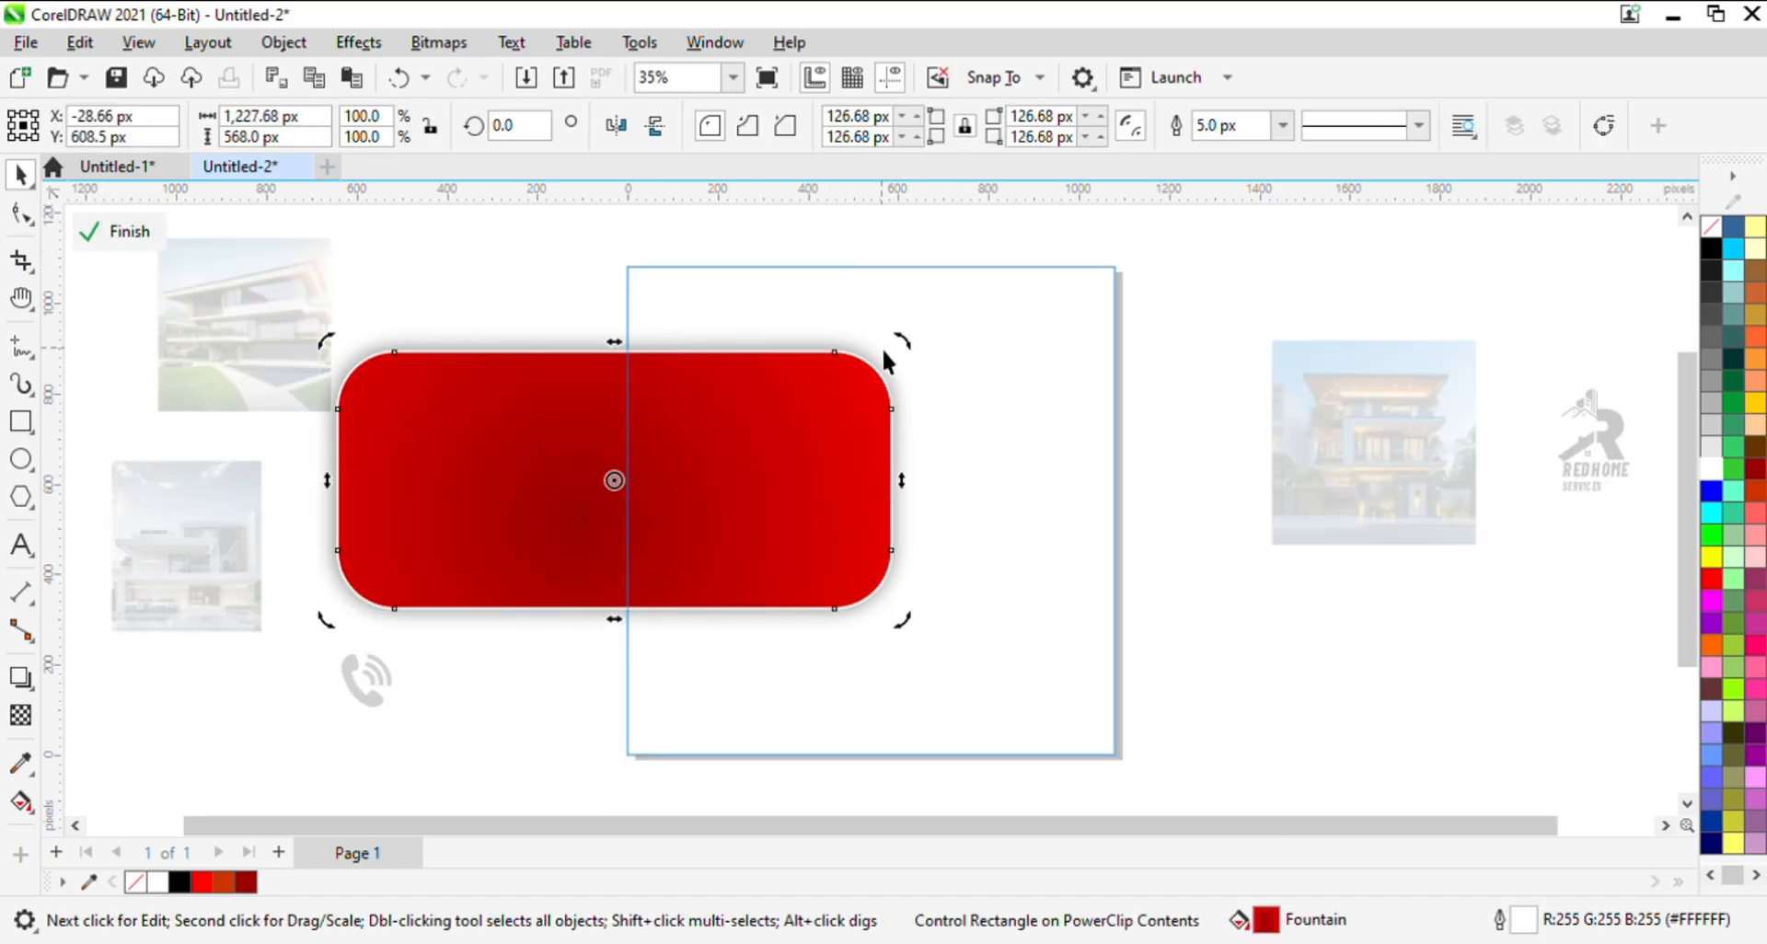
left_click_drag(909, 341, 904, 423)
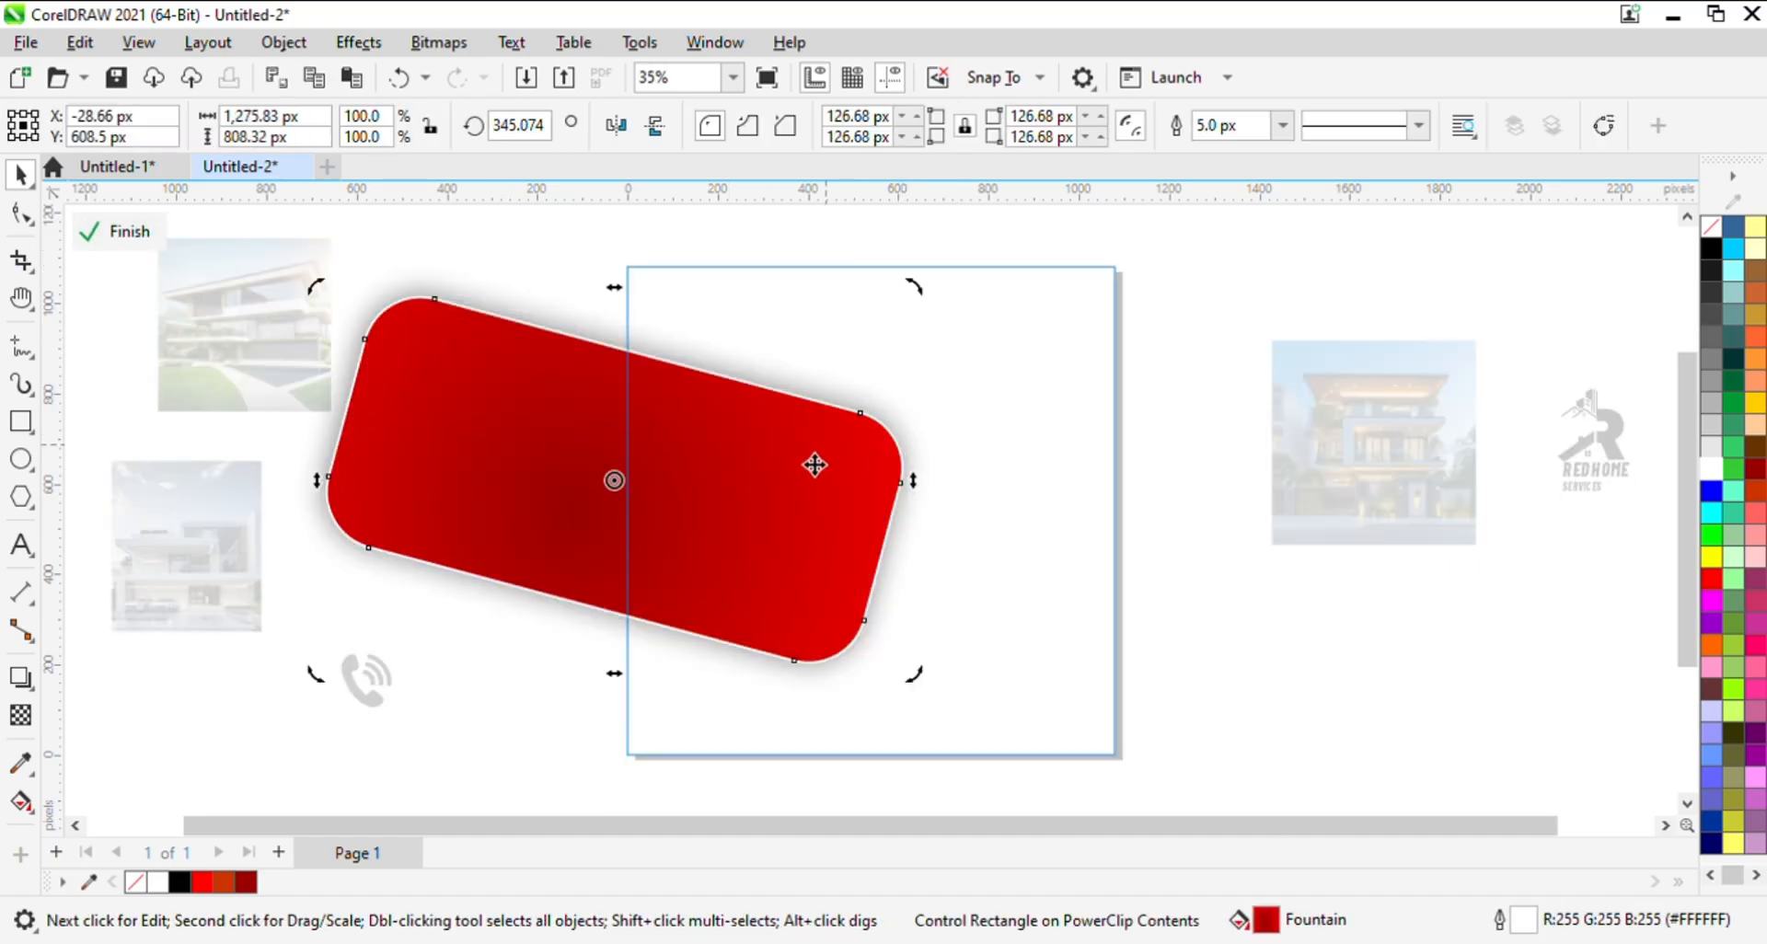
left_click_drag(727, 468, 709, 361)
- Adjust the red rectangle's rotation to about 338°, nudge it up and right, and finish editing the PowerClip
scroll(958, 340, "up", 2)
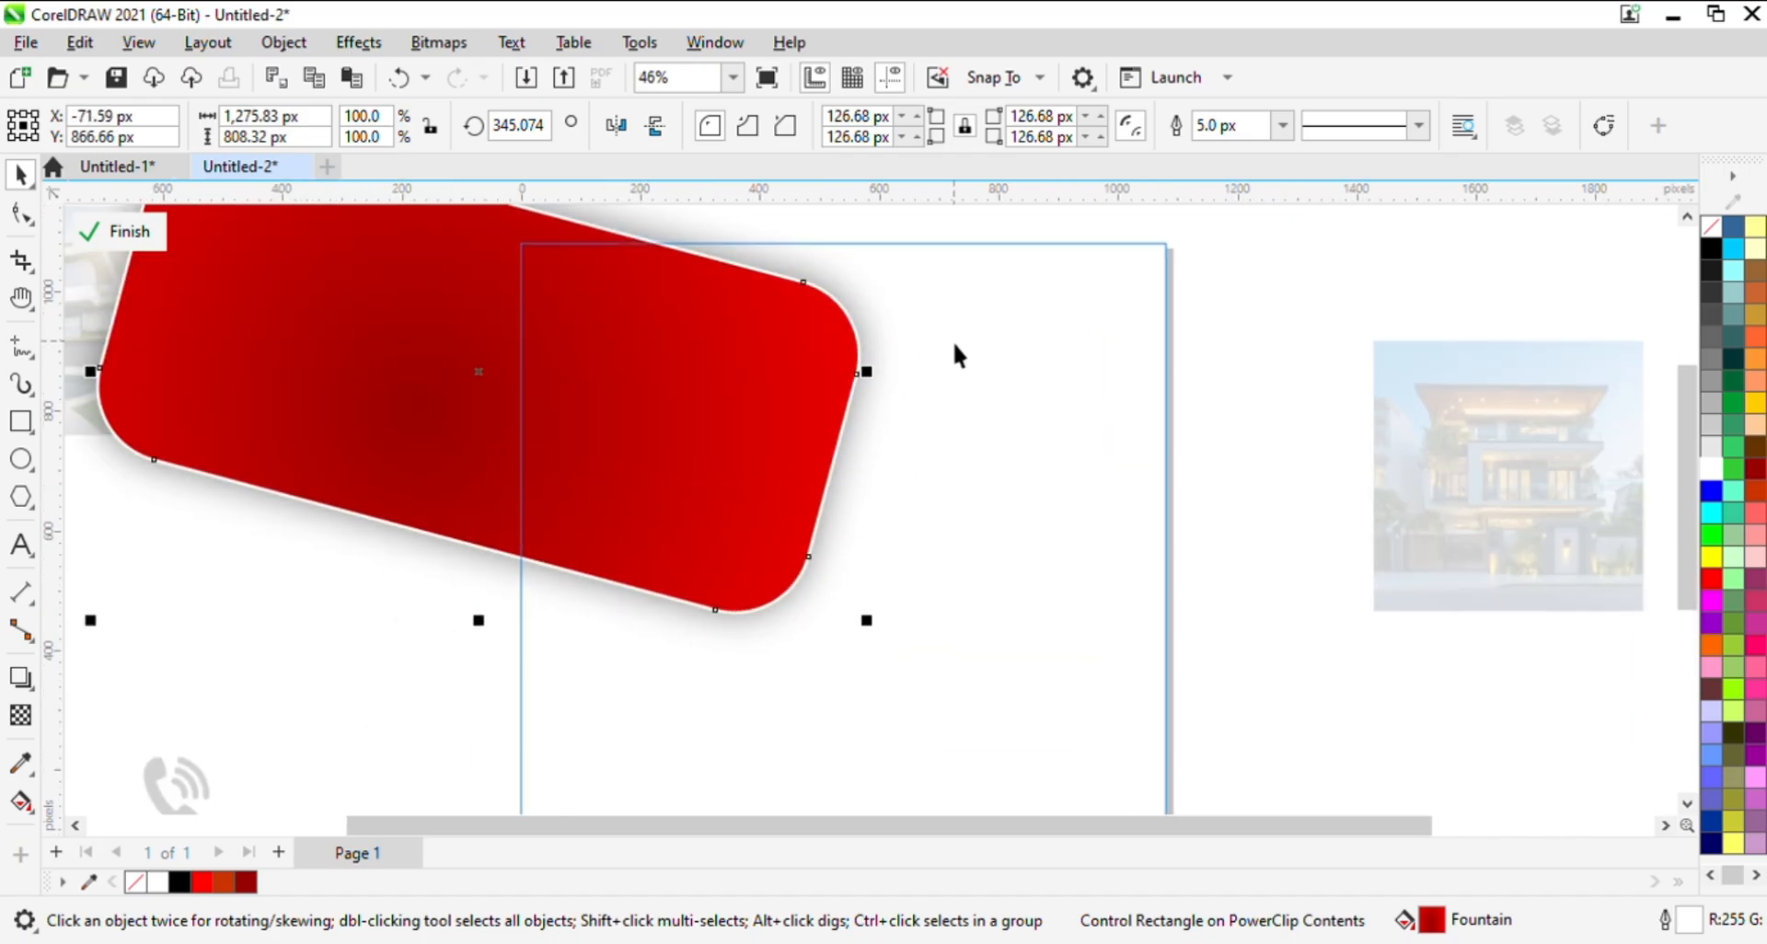
left_click_drag(919, 361, 914, 546)
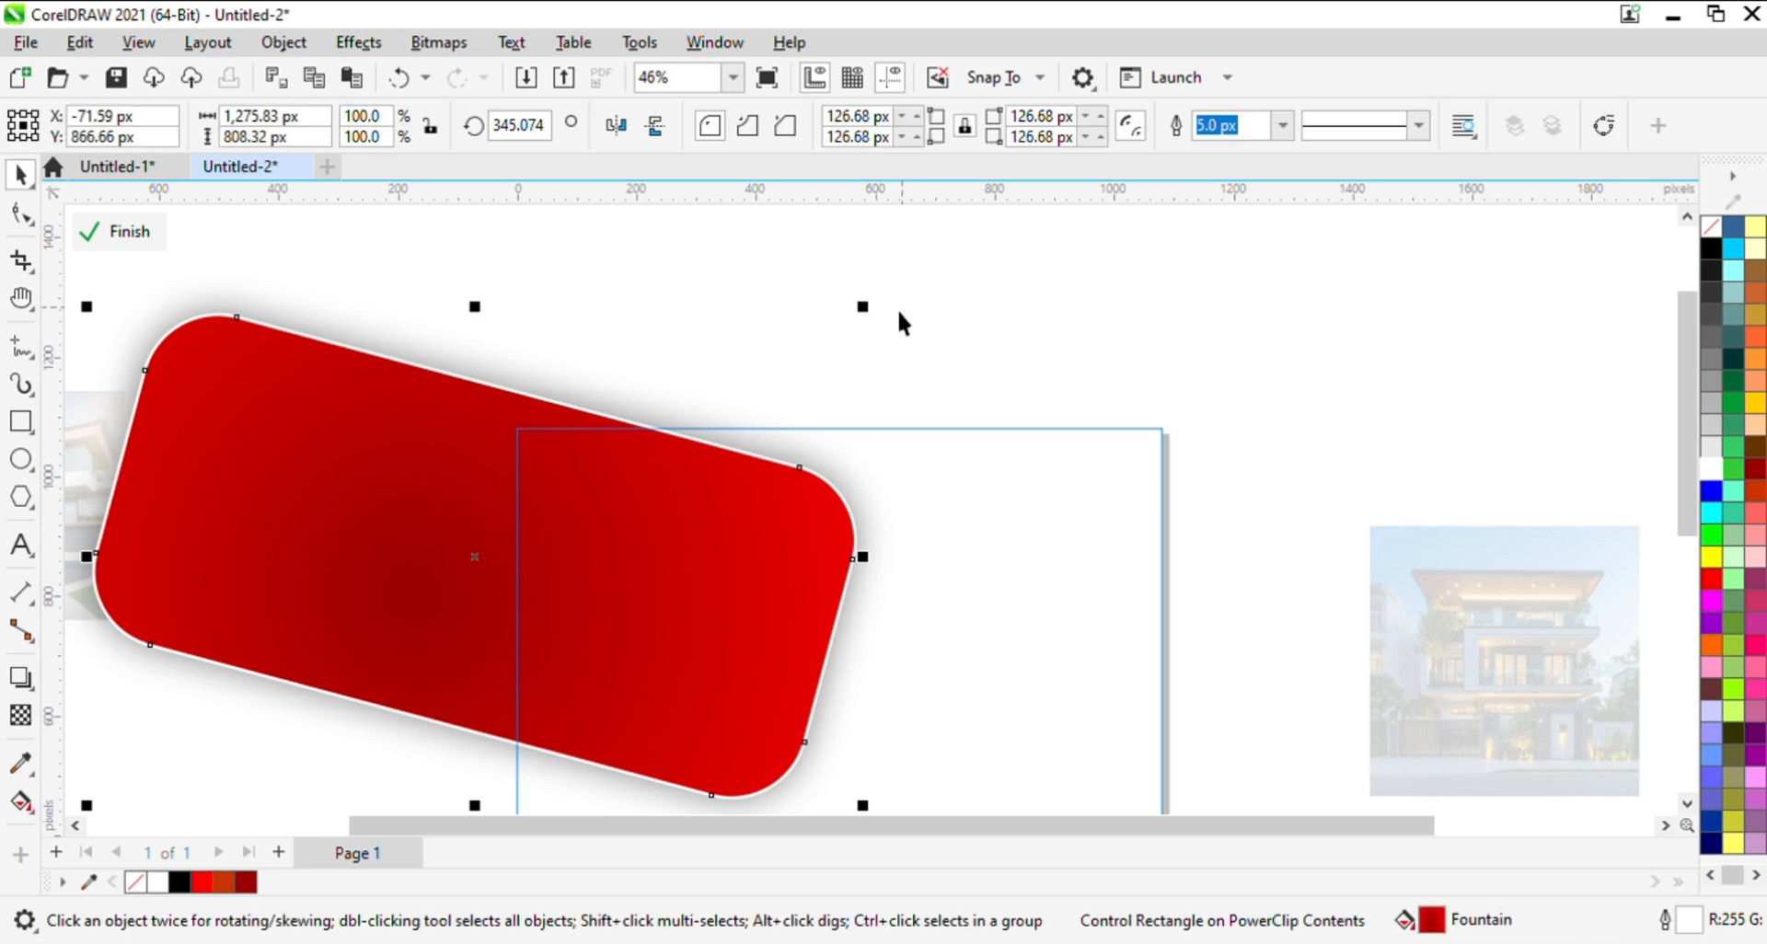
left_click(777, 477)
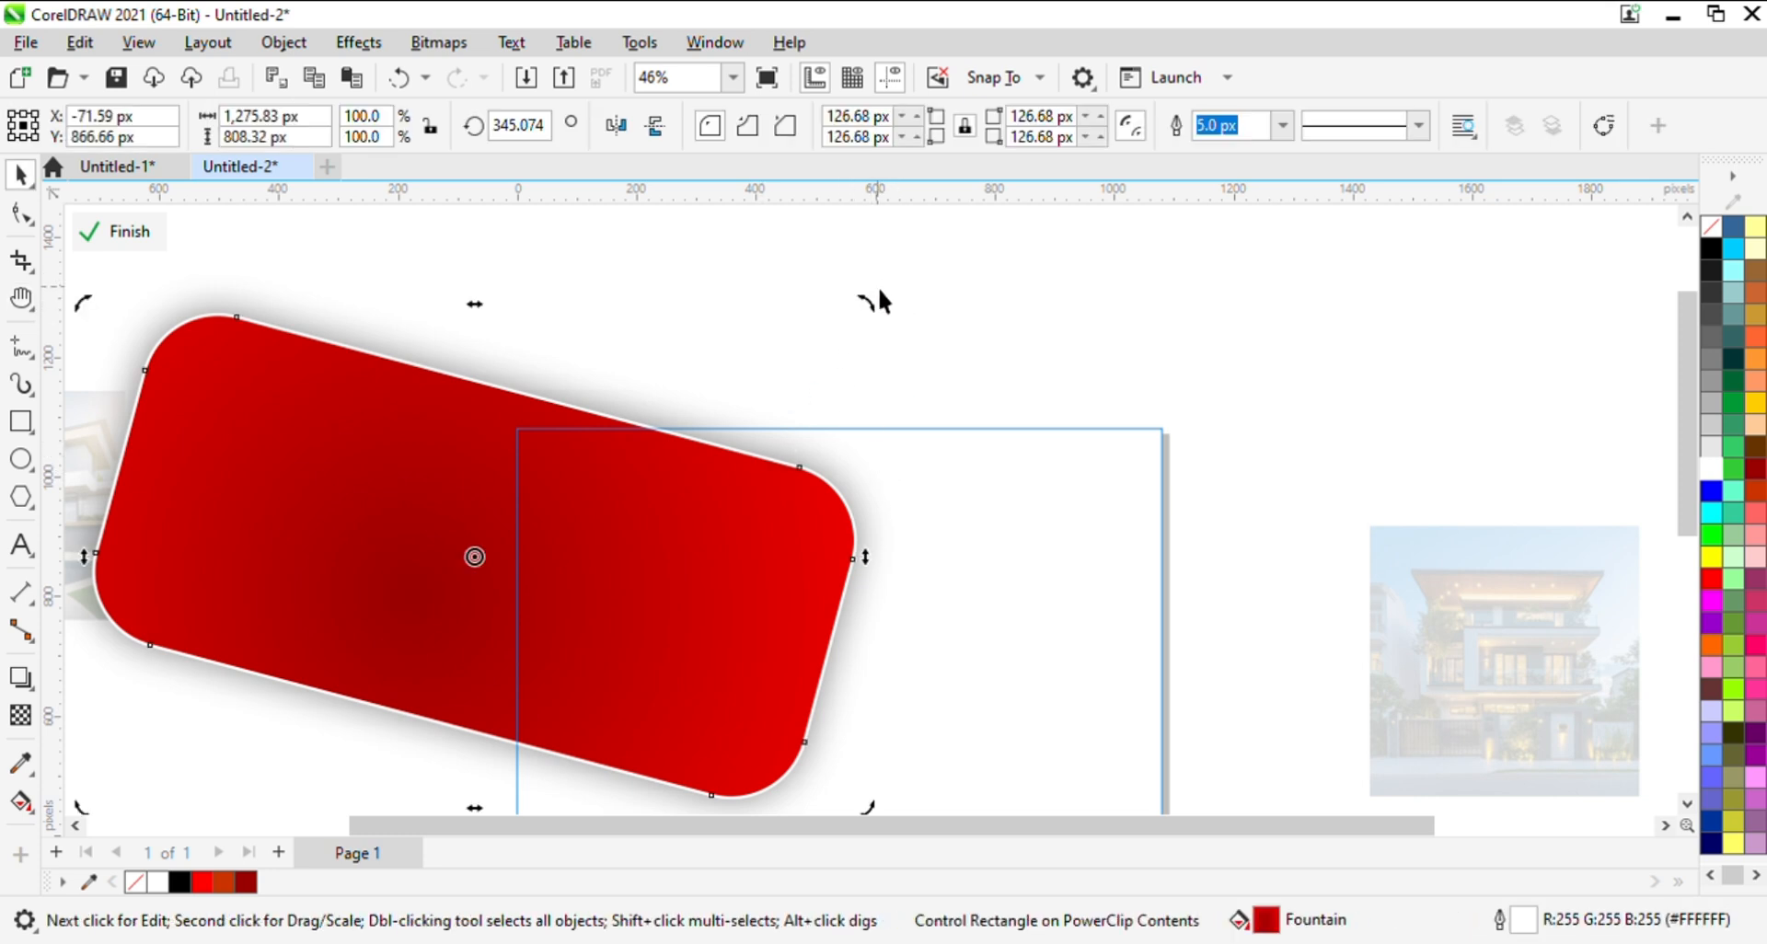
left_click_drag(880, 296, 882, 416)
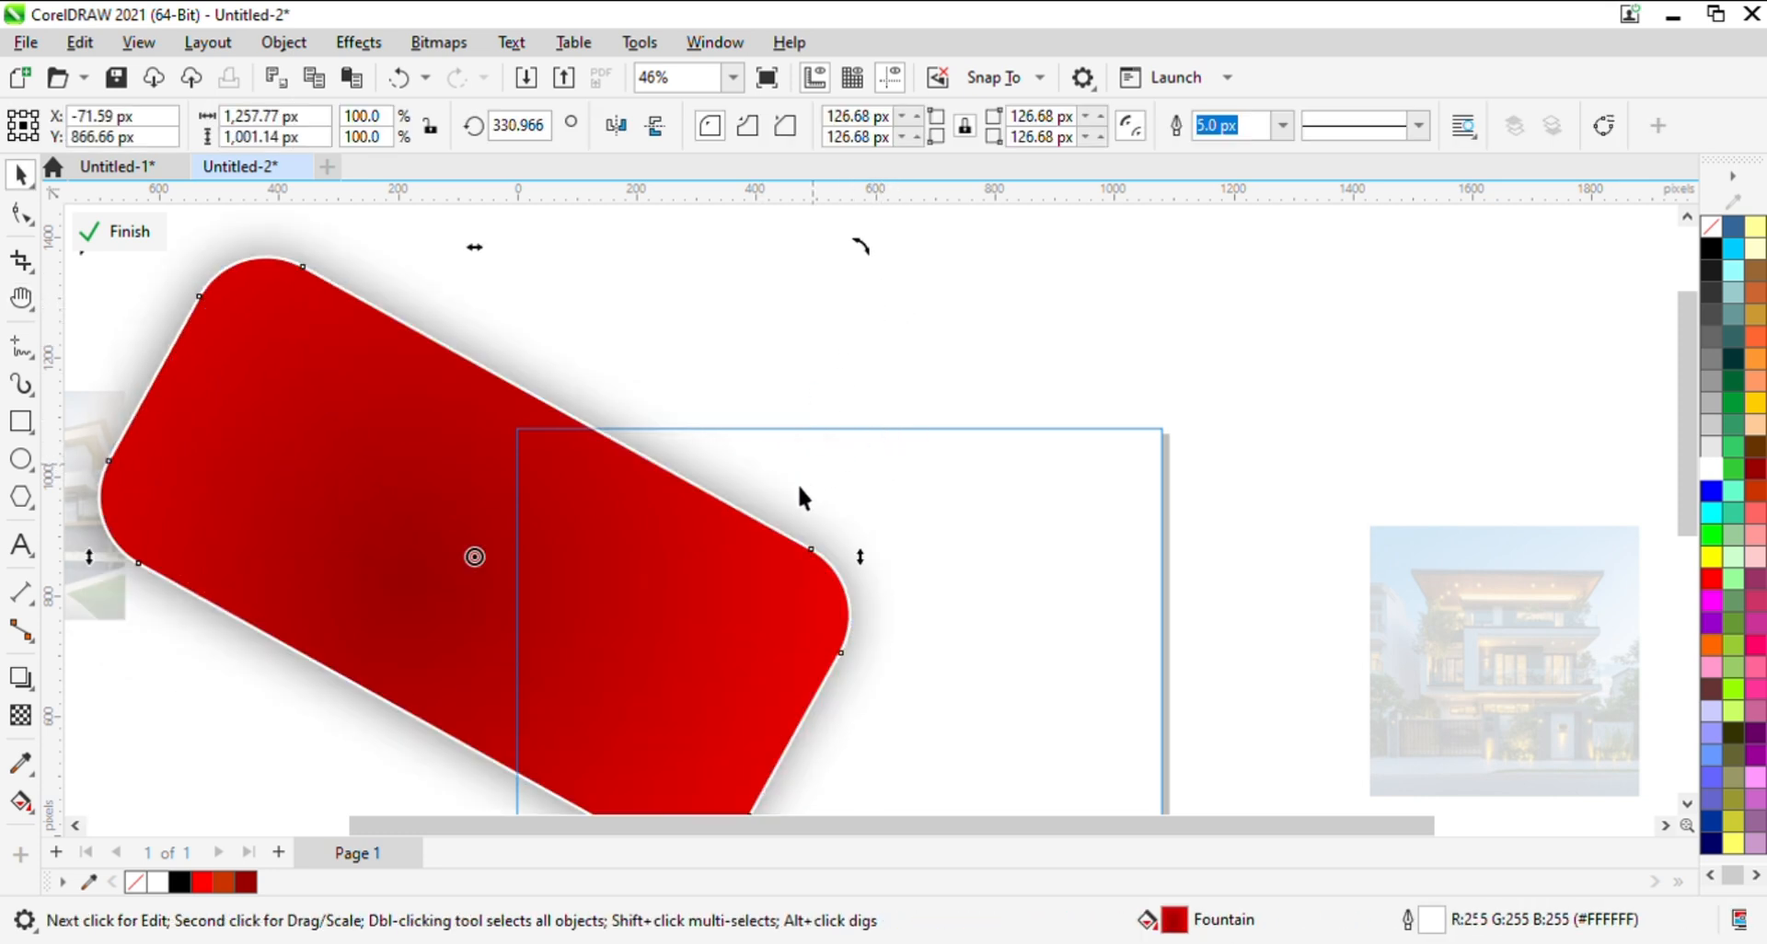
mouse_move(862, 251)
left_mouse_down()
mouse_move(875, 246)
mouse_move(817, 217)
mouse_move(844, 236)
left_mouse_up()
left_click(764, 594)
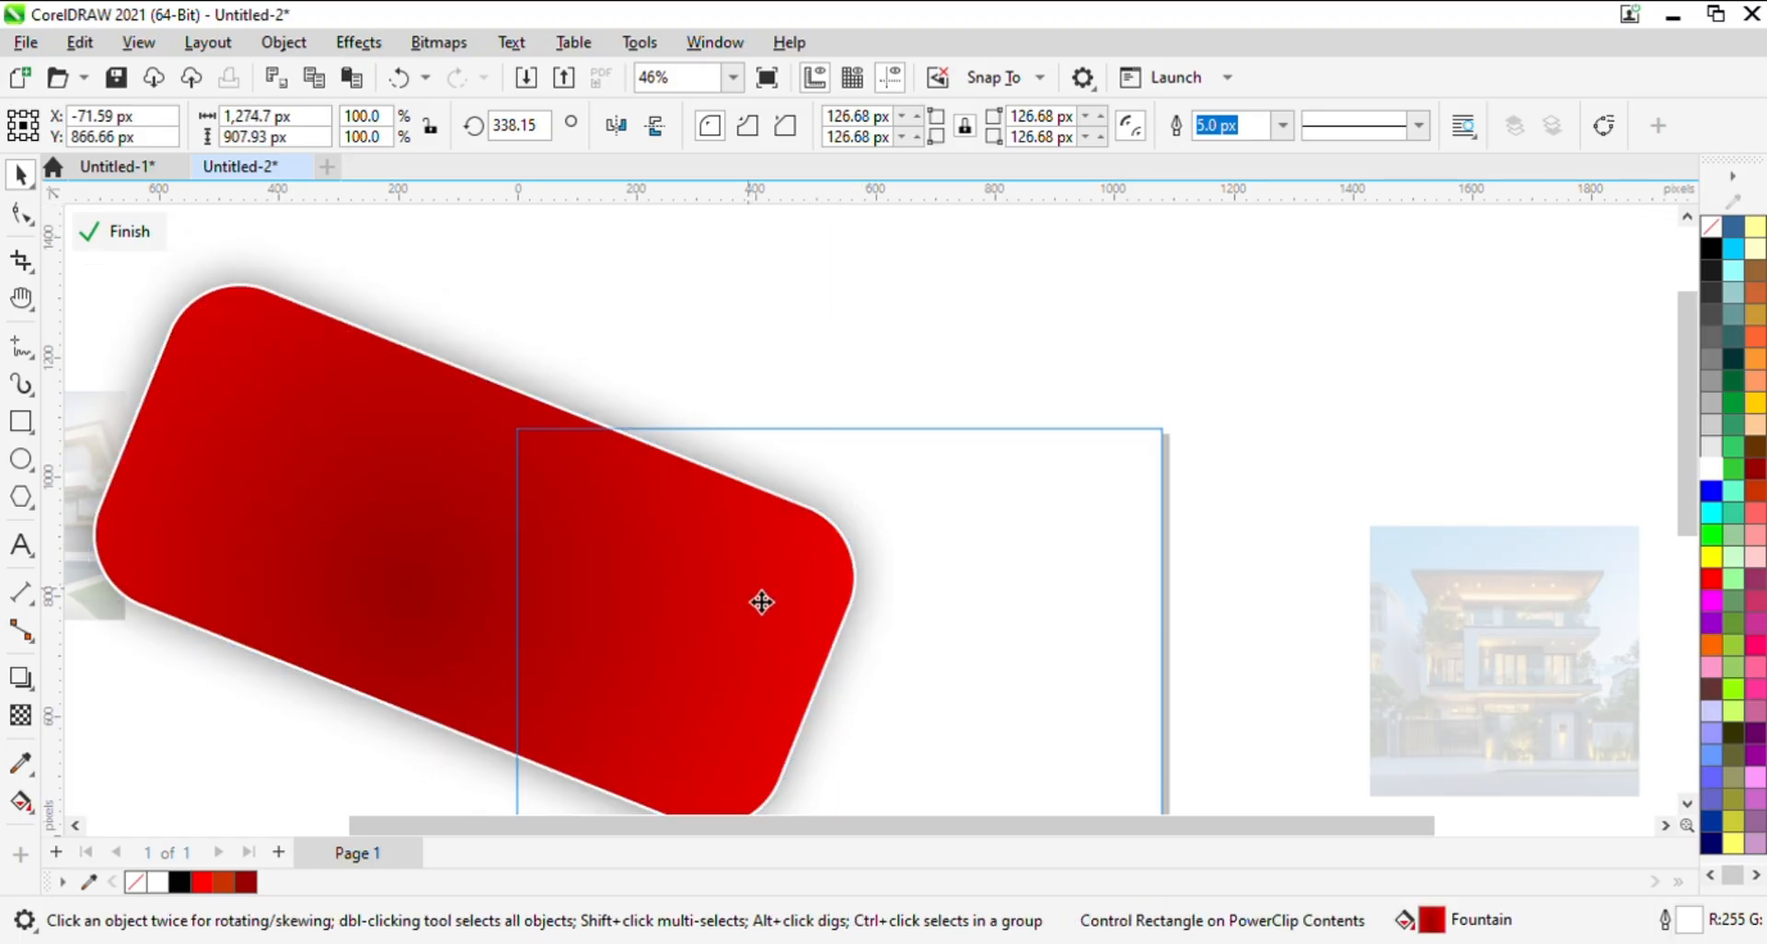
left_click(1023, 282)
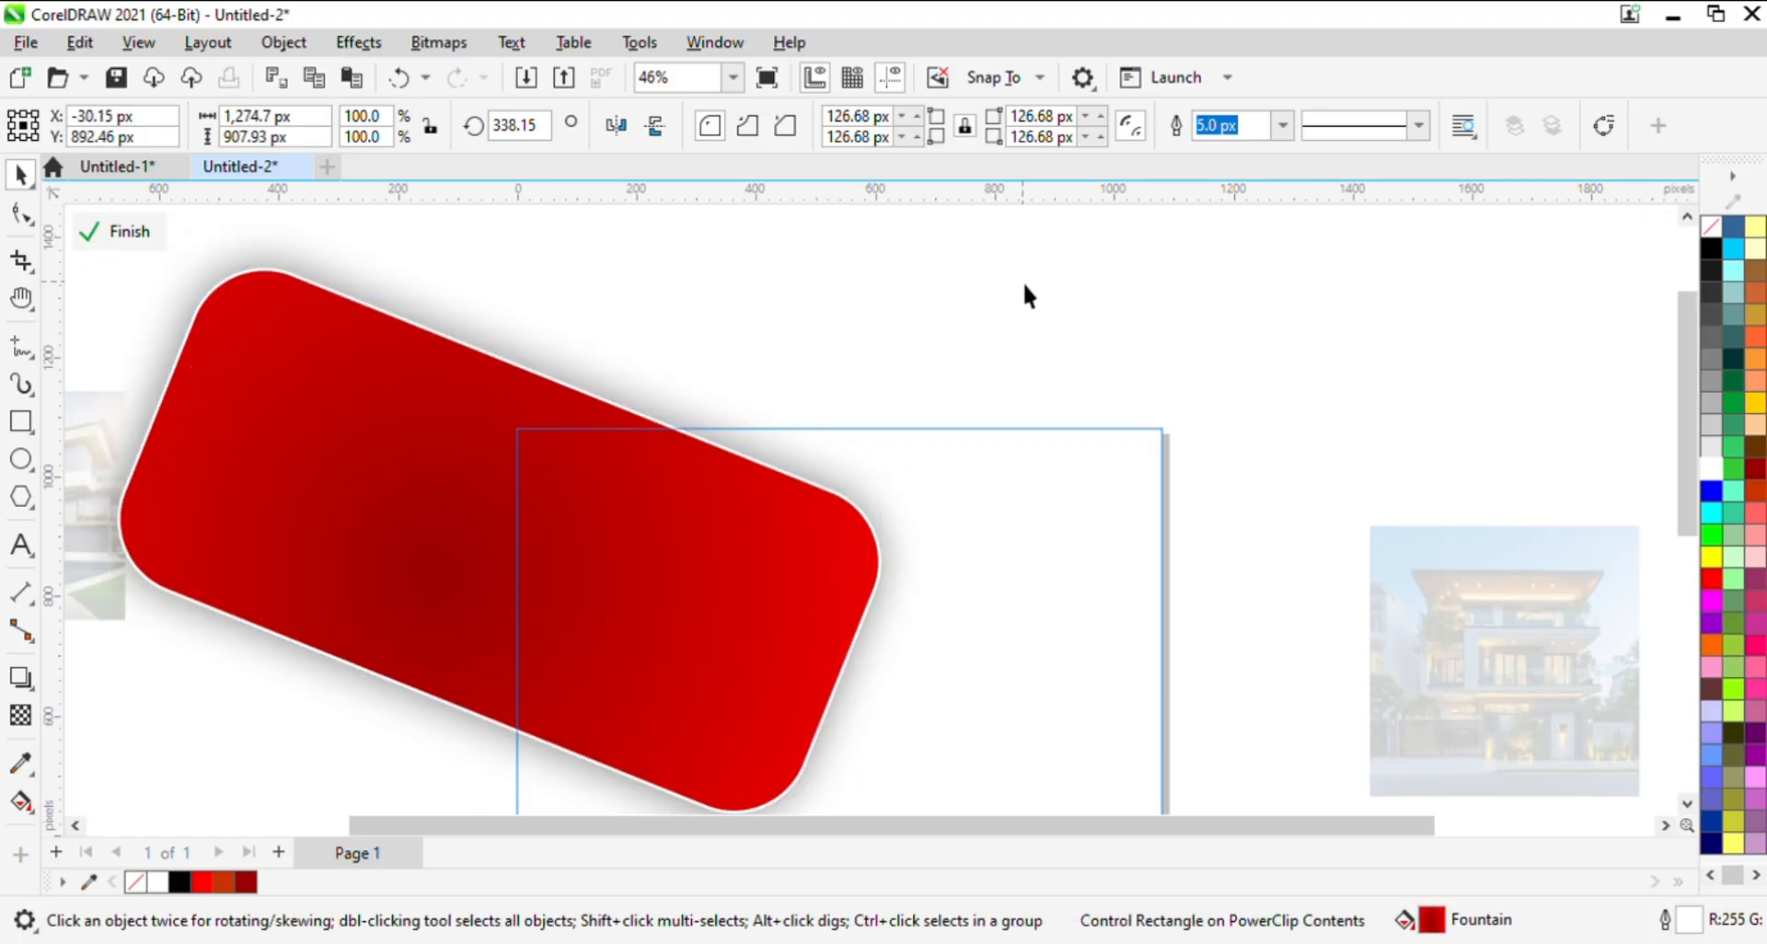
left_click(119, 232)
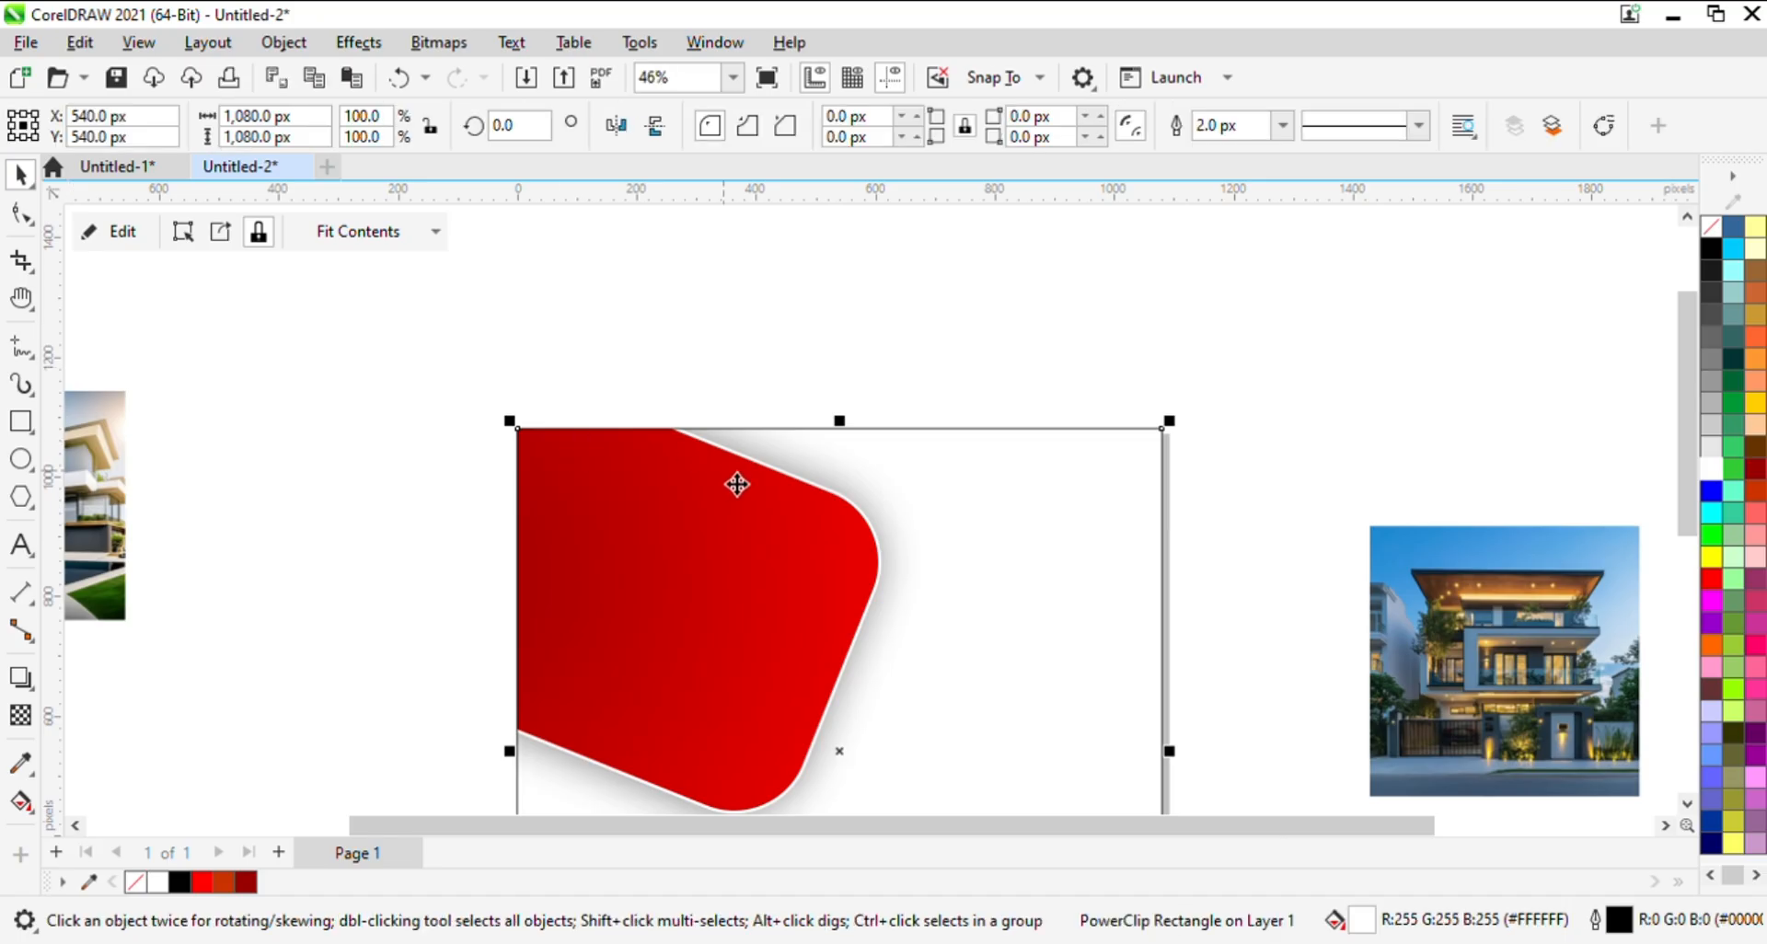
- Draw a smaller rectangle about 454 by 260 px beside the page's left edge
key("h")
left_click_drag(792, 458, 850, 402)
key("space")
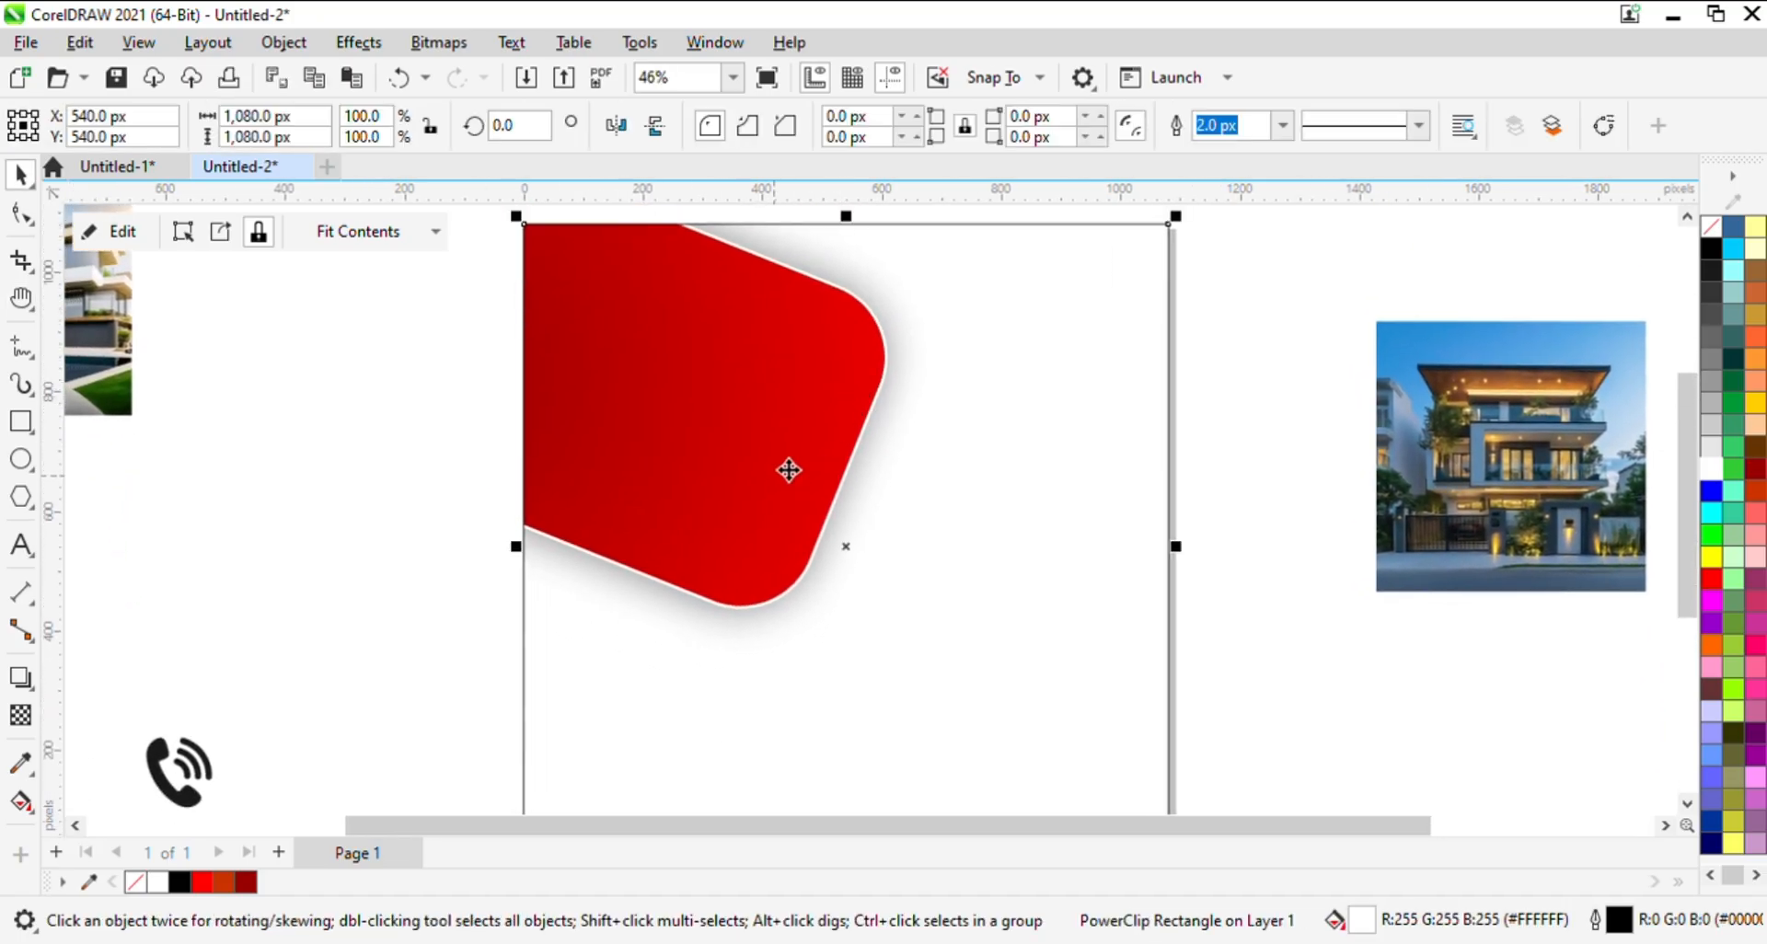
left_click(19, 423)
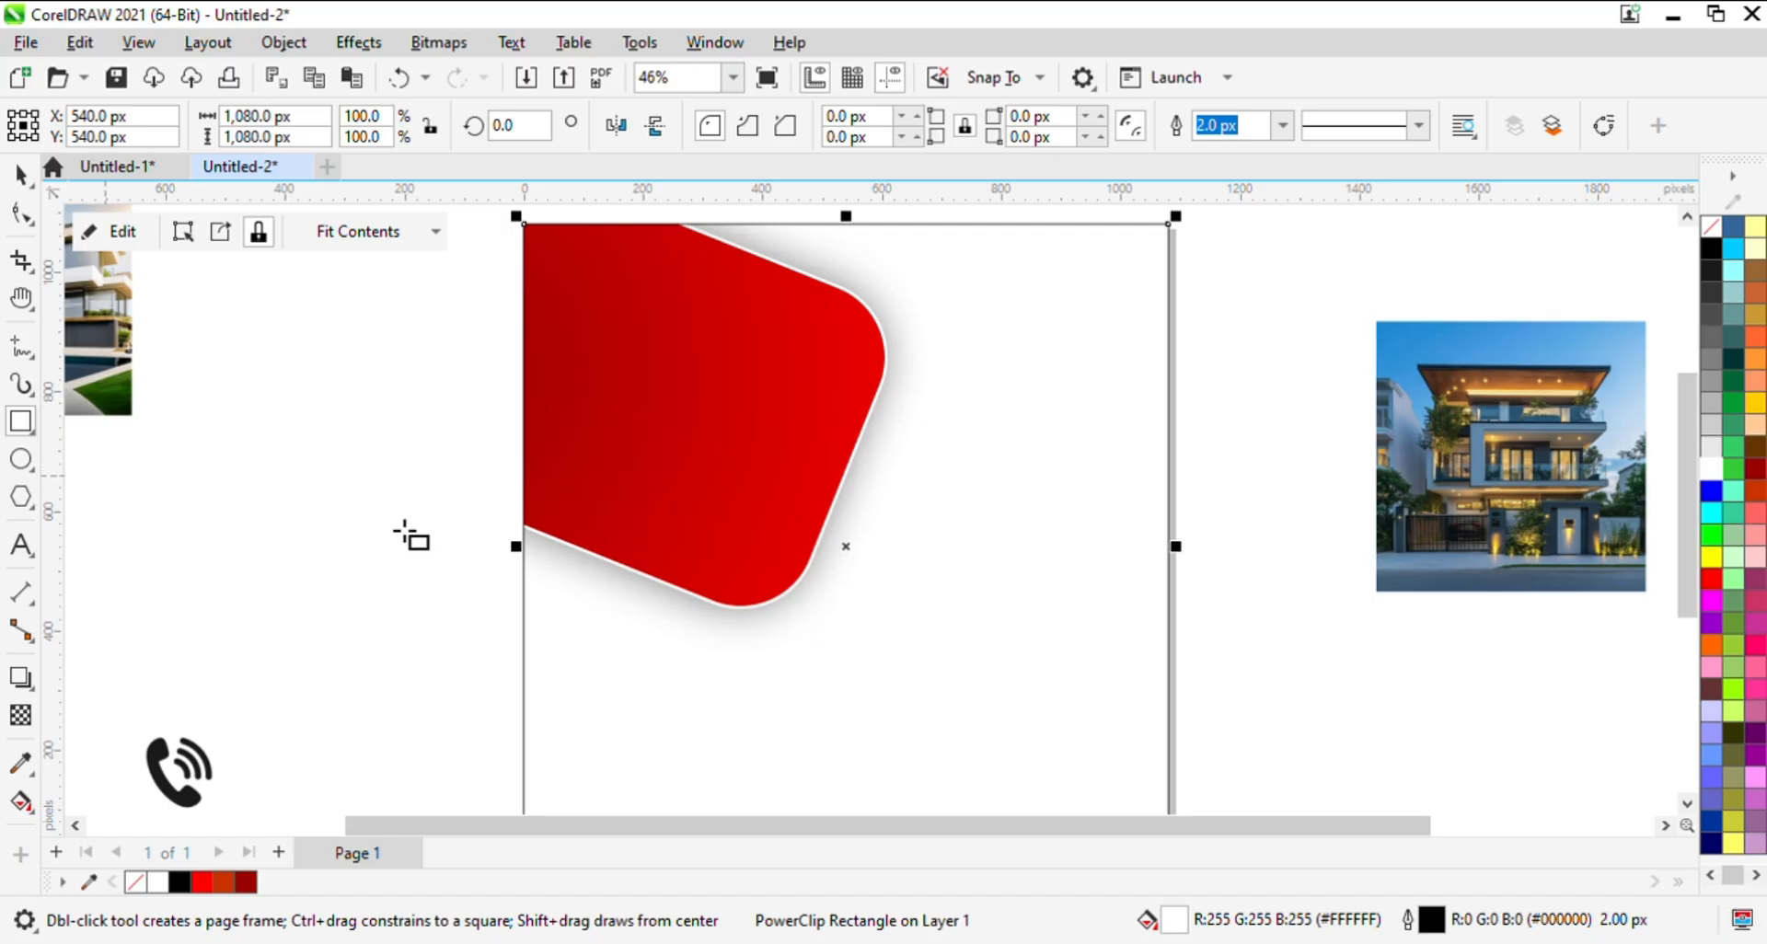
mouse_move(405, 522)
left_mouse_down()
mouse_move(894, 734)
mouse_move(800, 730)
mouse_move(801, 711)
mouse_move(616, 639)
mouse_move(558, 643)
mouse_move(587, 624)
mouse_move(524, 611)
mouse_move(564, 620)
left_mouse_up()
- Round the small rectangle's corners to a radius of about 53 px
left_click(21, 217)
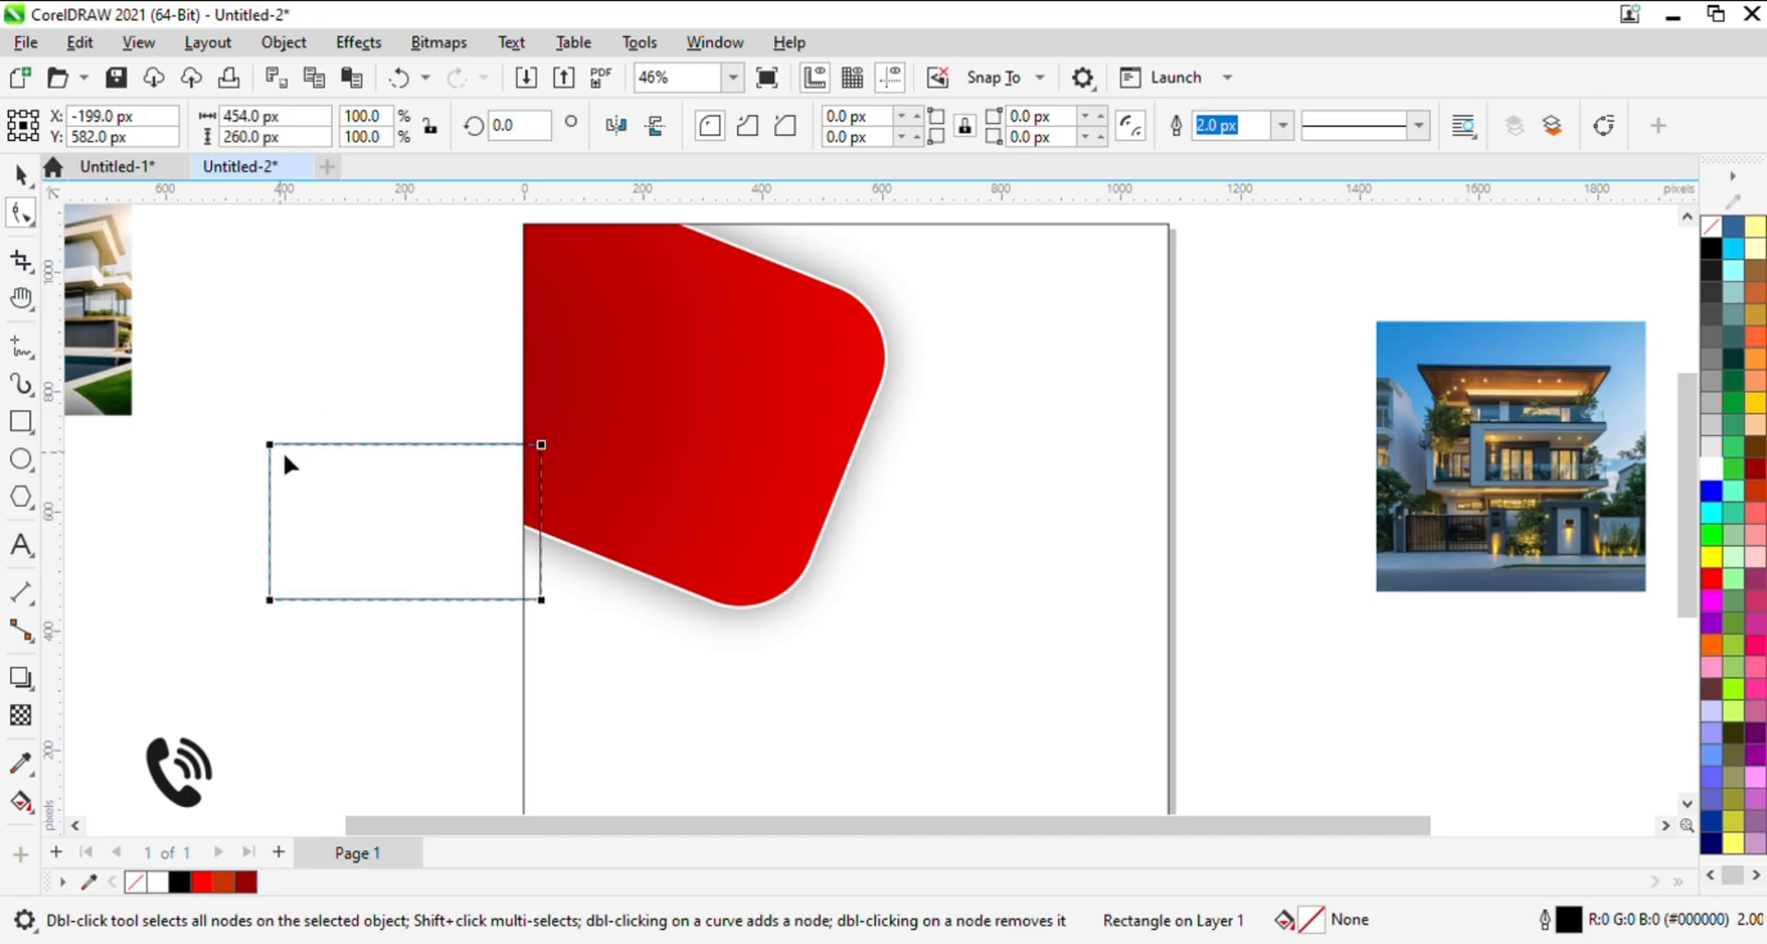
left_click_drag(348, 445, 302, 402)
key("space")
- Move the small rounded rectangle to the right of the red shape and scale it down to 85%
left_click_drag(417, 496, 1040, 420)
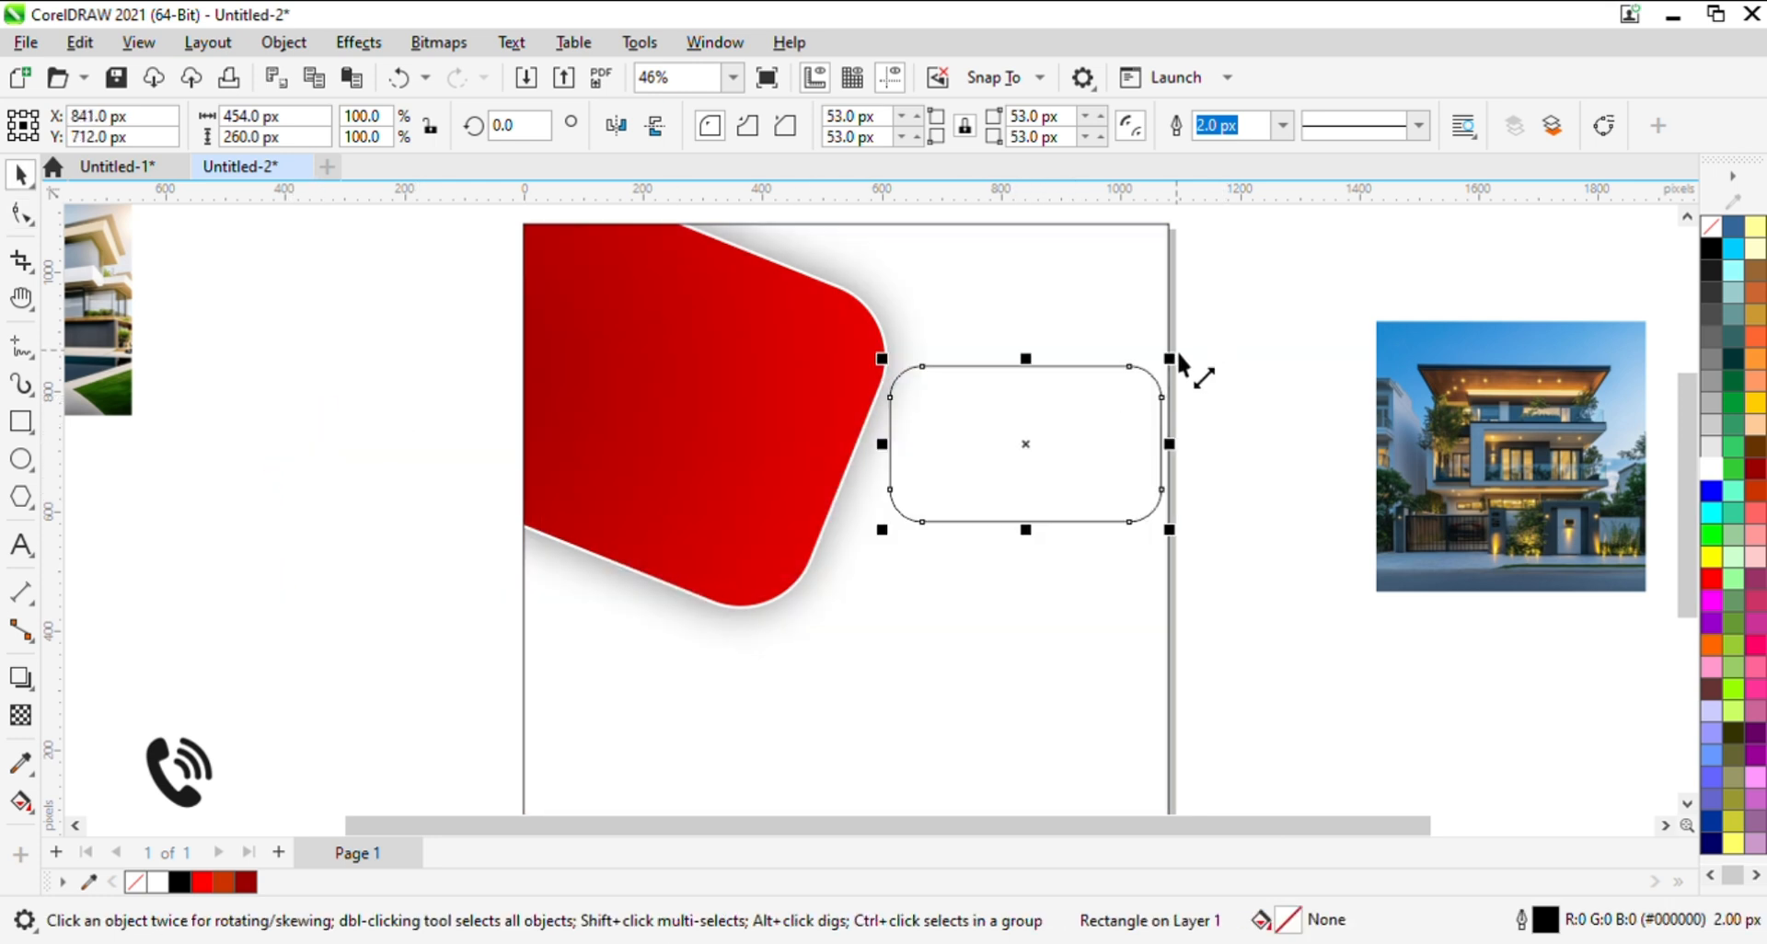
left_click_drag(1169, 361, 1139, 384)
left_click_drag(1039, 508, 940, 396)
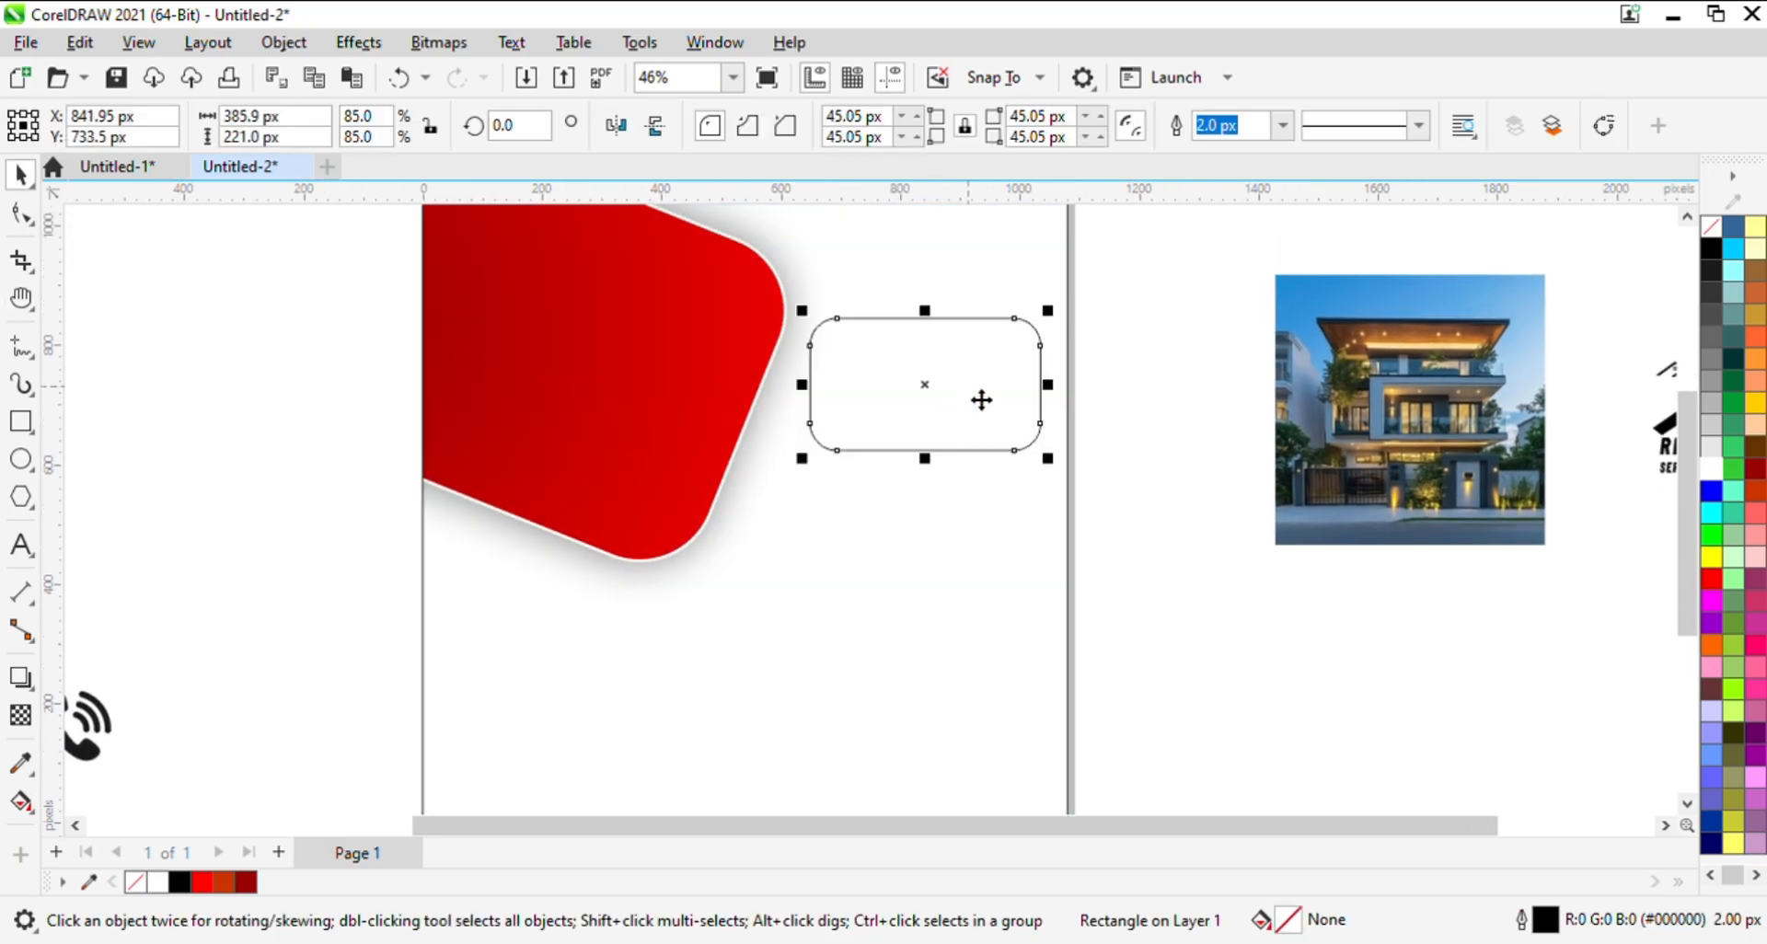
- Rotate the small rounded rectangle counter-clockwise by about 14° and deselect it
left_click(1013, 340)
left_click_drag(1057, 311, 1041, 267)
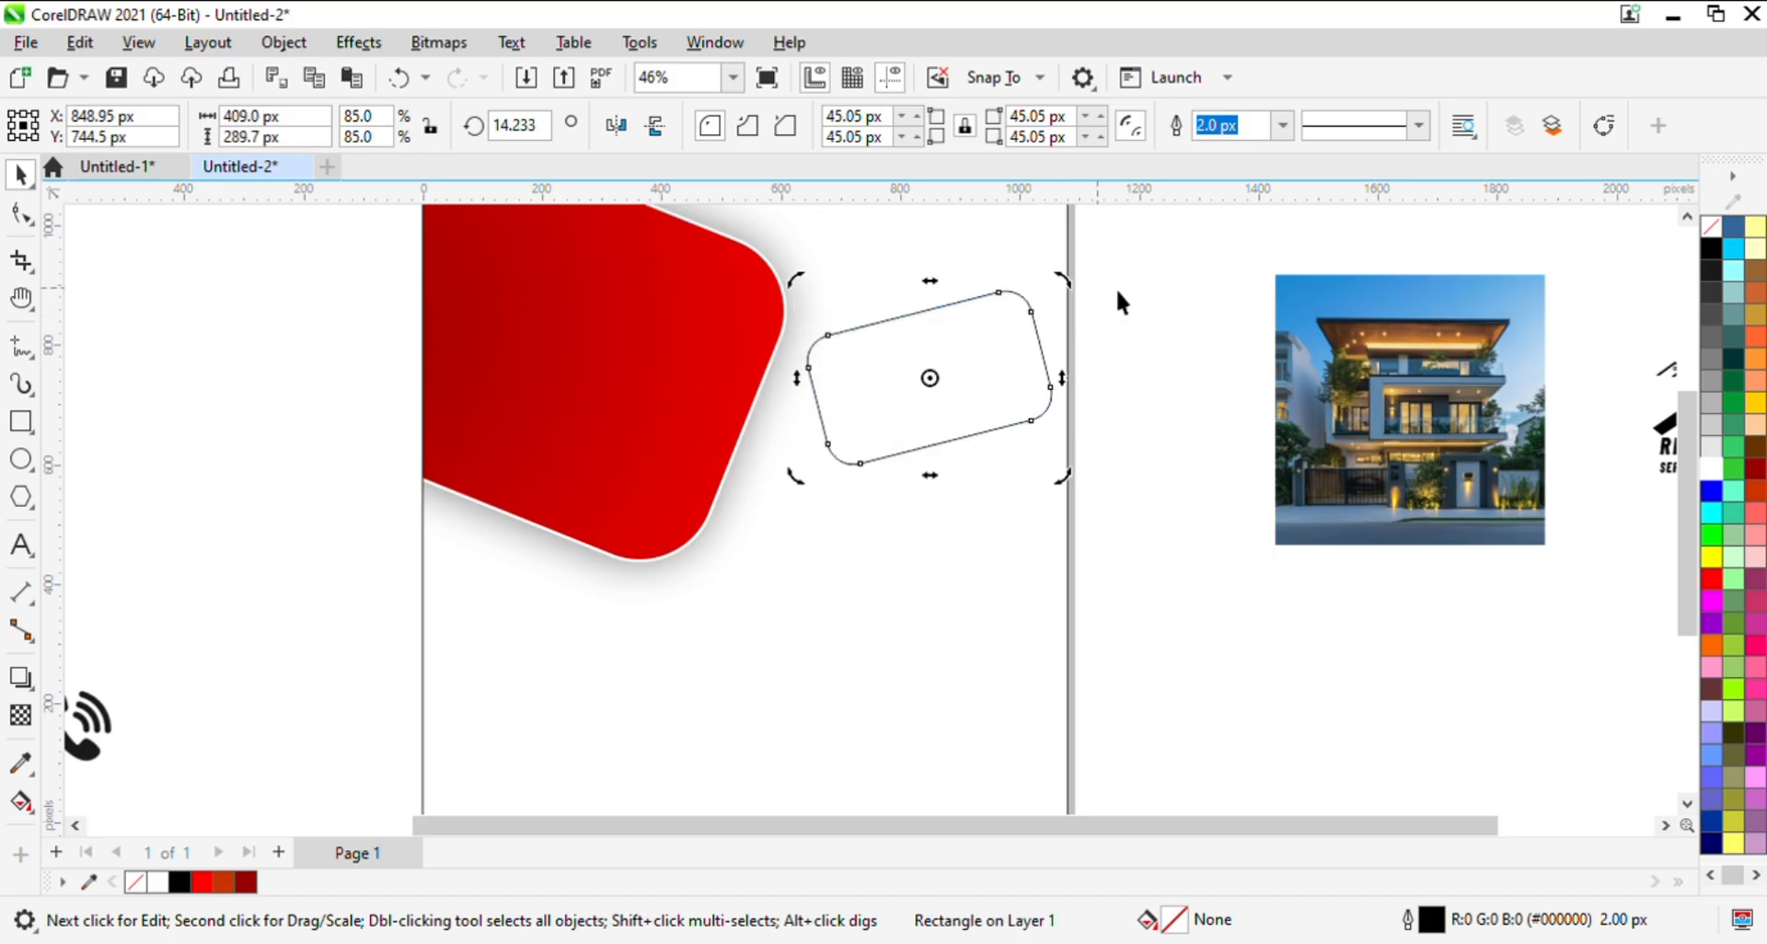
left_click(958, 368)
left_click(960, 371)
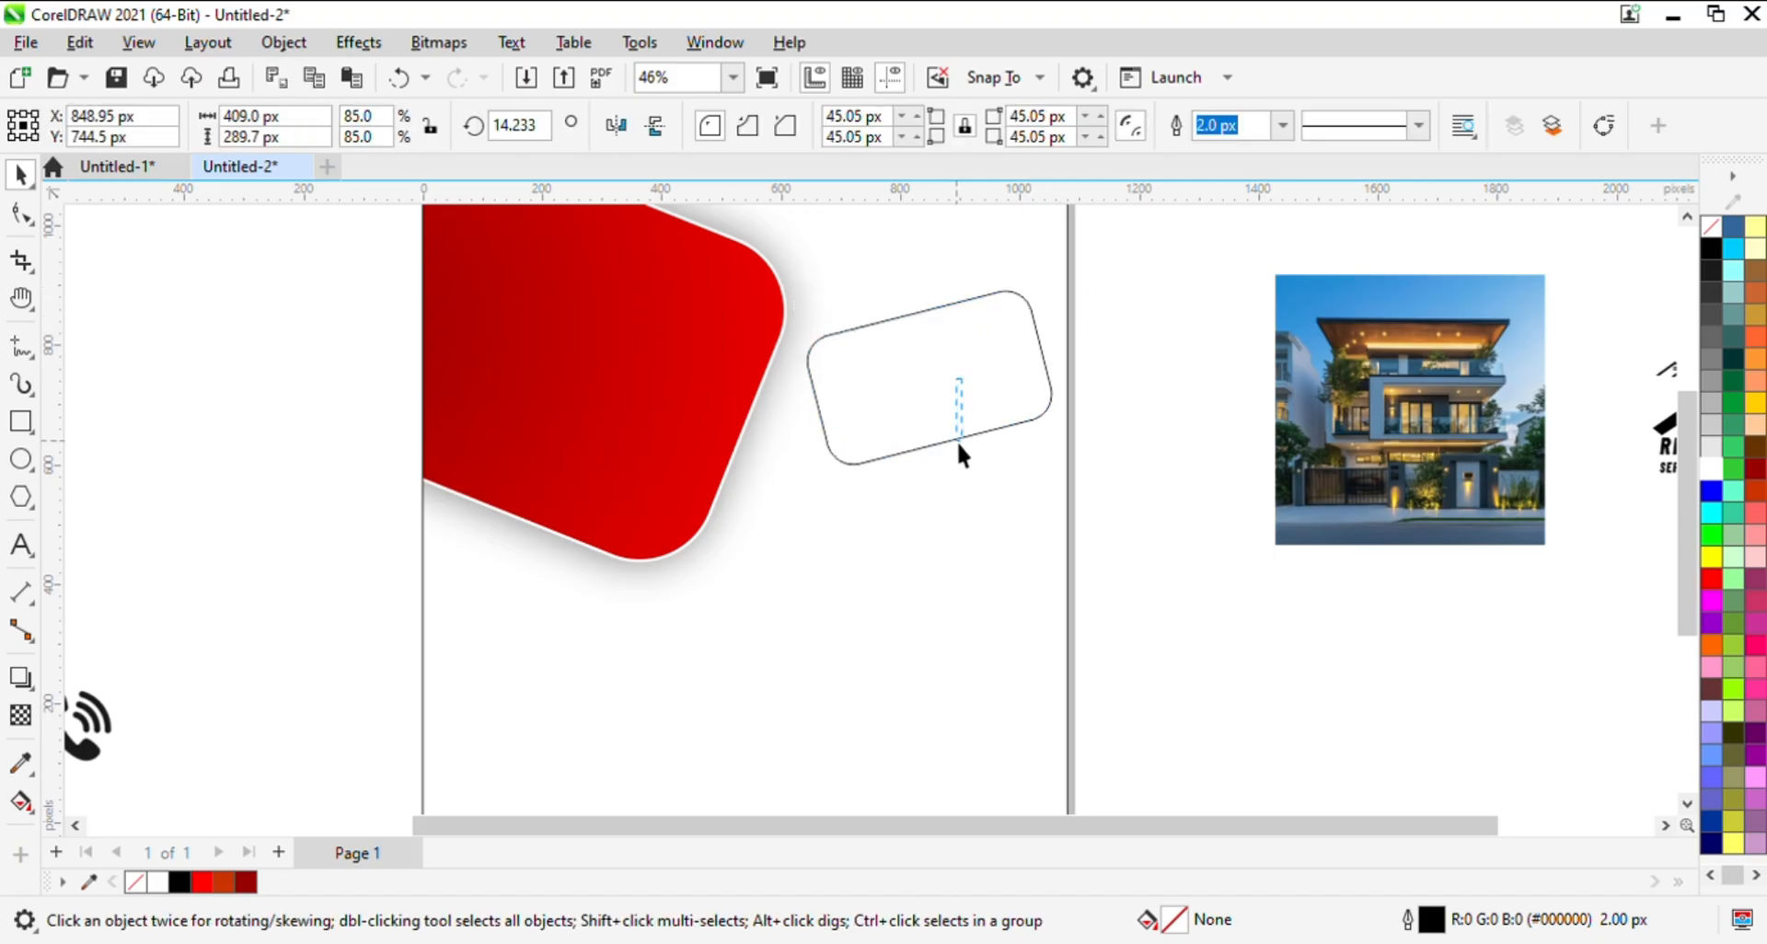
- Duplicate the small rounded rectangle to a spot just below the original
left_click_drag(958, 440, 956, 442)
left_click(968, 372)
left_click(1124, 329)
left_click(1047, 382)
left_click_drag(929, 378, 899, 553)
right_click(929, 488)
- Rotate the copied rounded rectangle clockwise to about 330° and position it directly under the first one
left_click(936, 545)
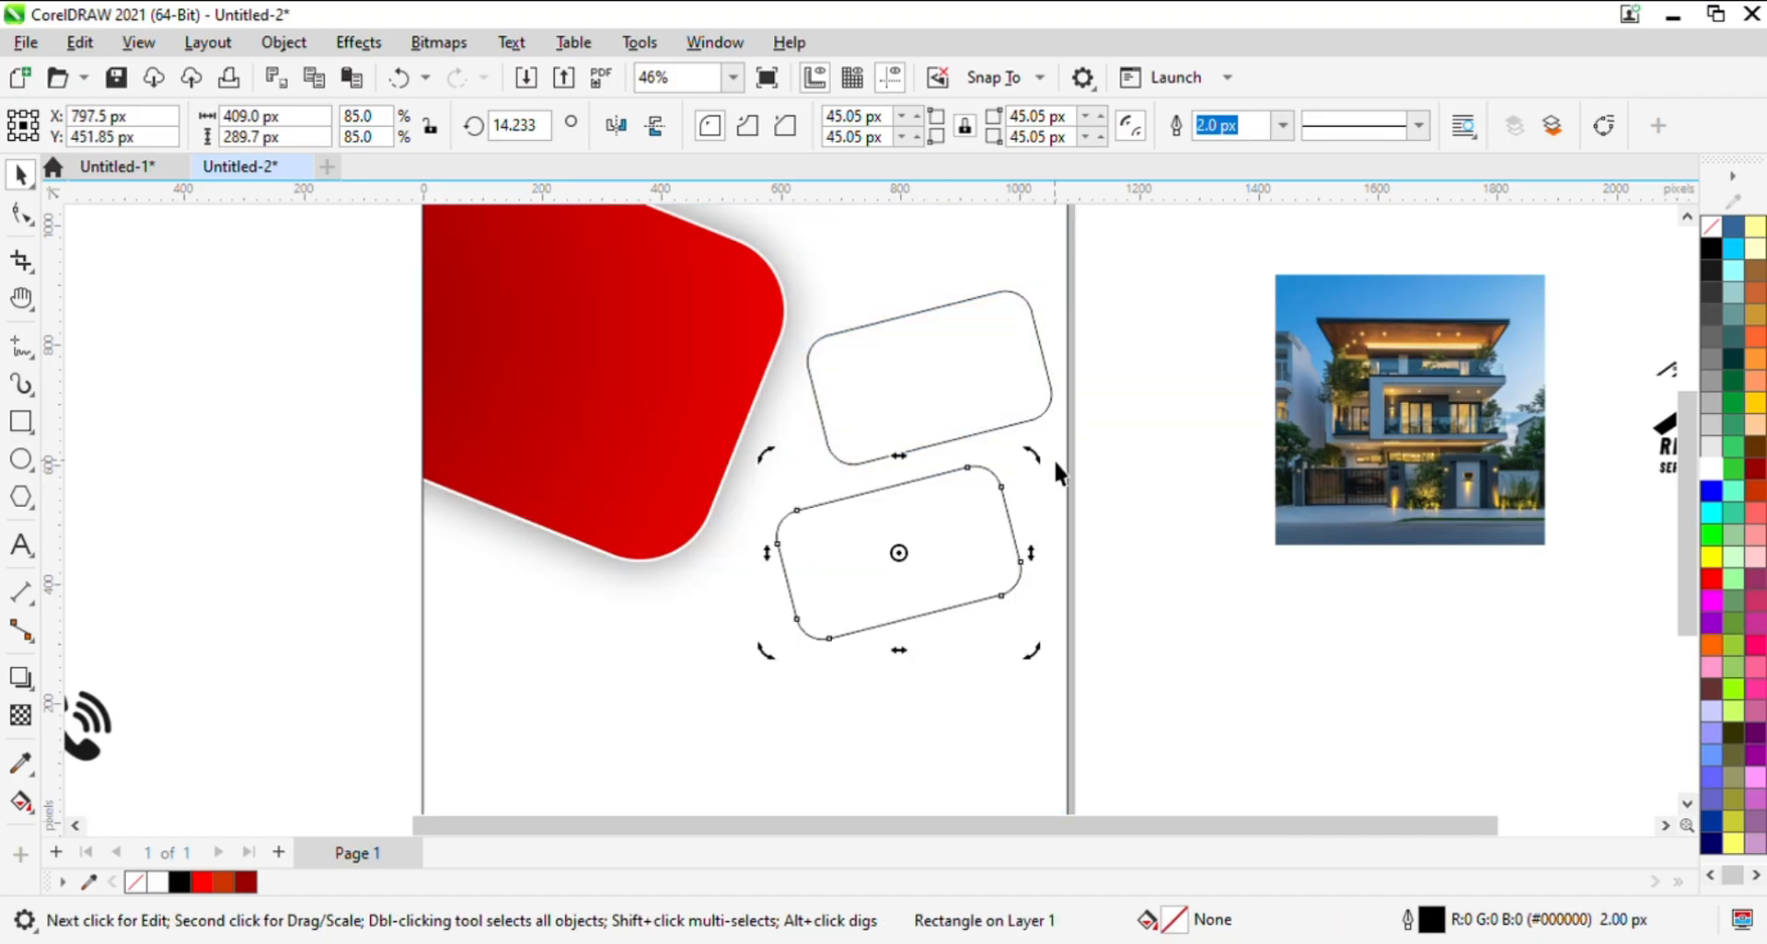
left_click_drag(1034, 453, 1058, 580)
left_click(1157, 546)
left_click_drag(920, 571, 979, 528)
- Duplicate the upper rounded rectangle to the lower part of the page, beneath the rotated one
scroll(1069, 599, "down", 1)
key("h")
key("space")
left_click(950, 392)
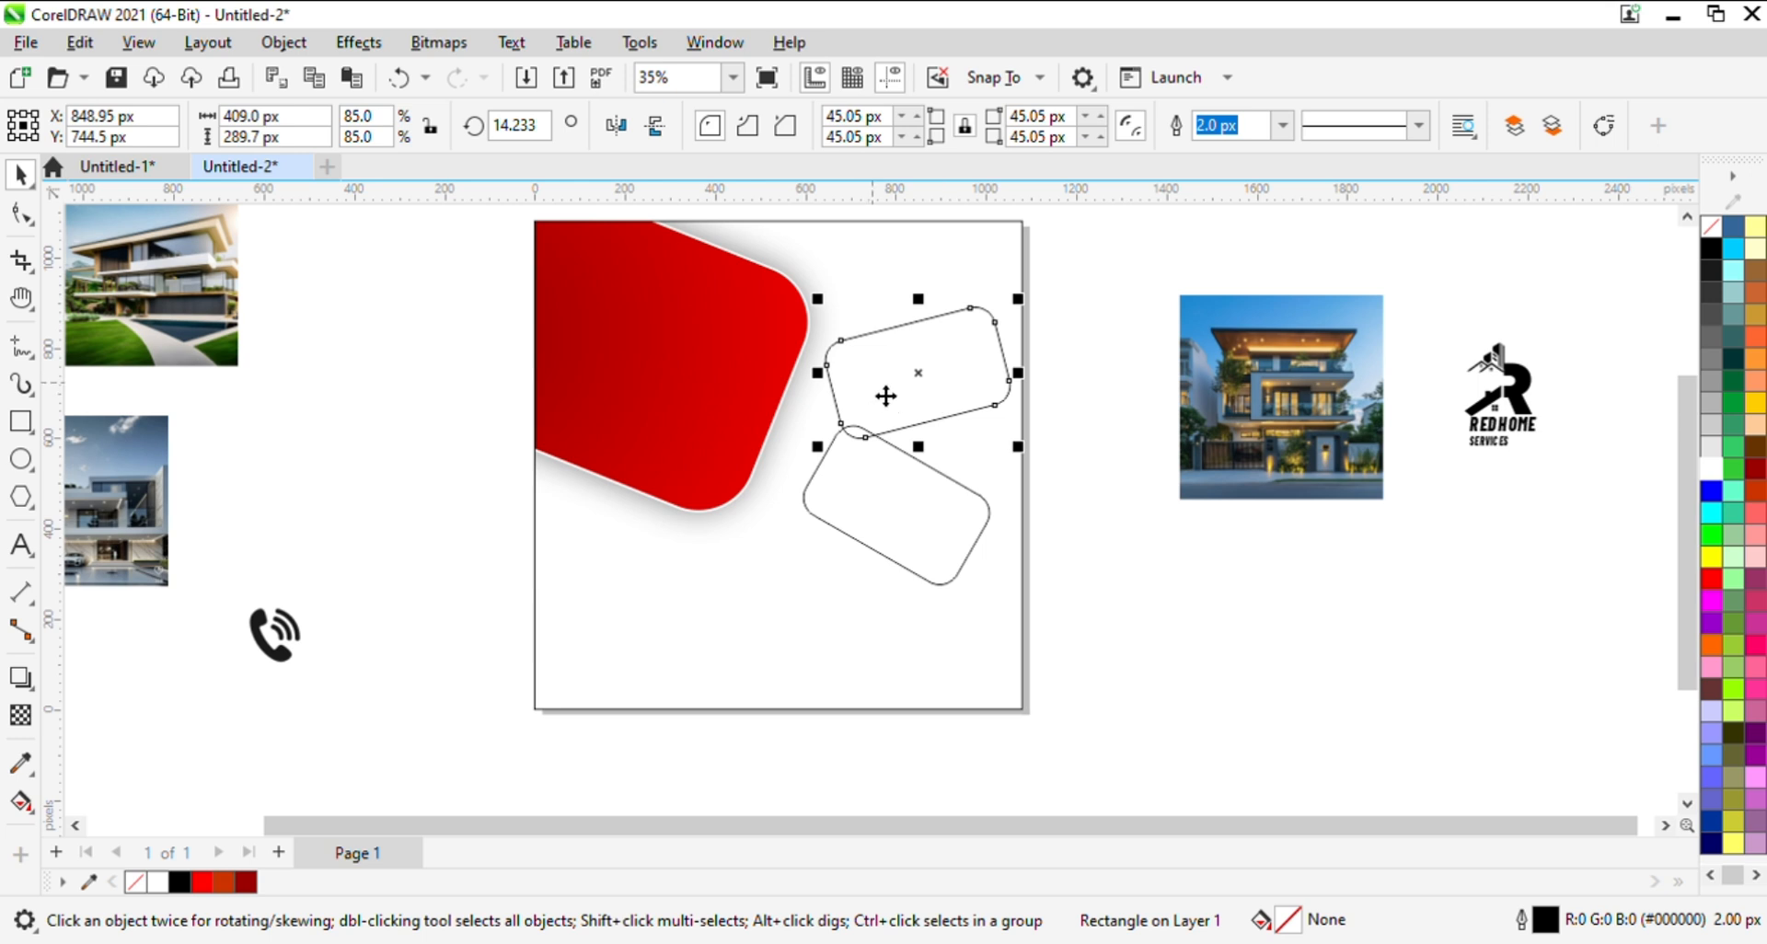
left_click_drag(885, 396, 852, 644)
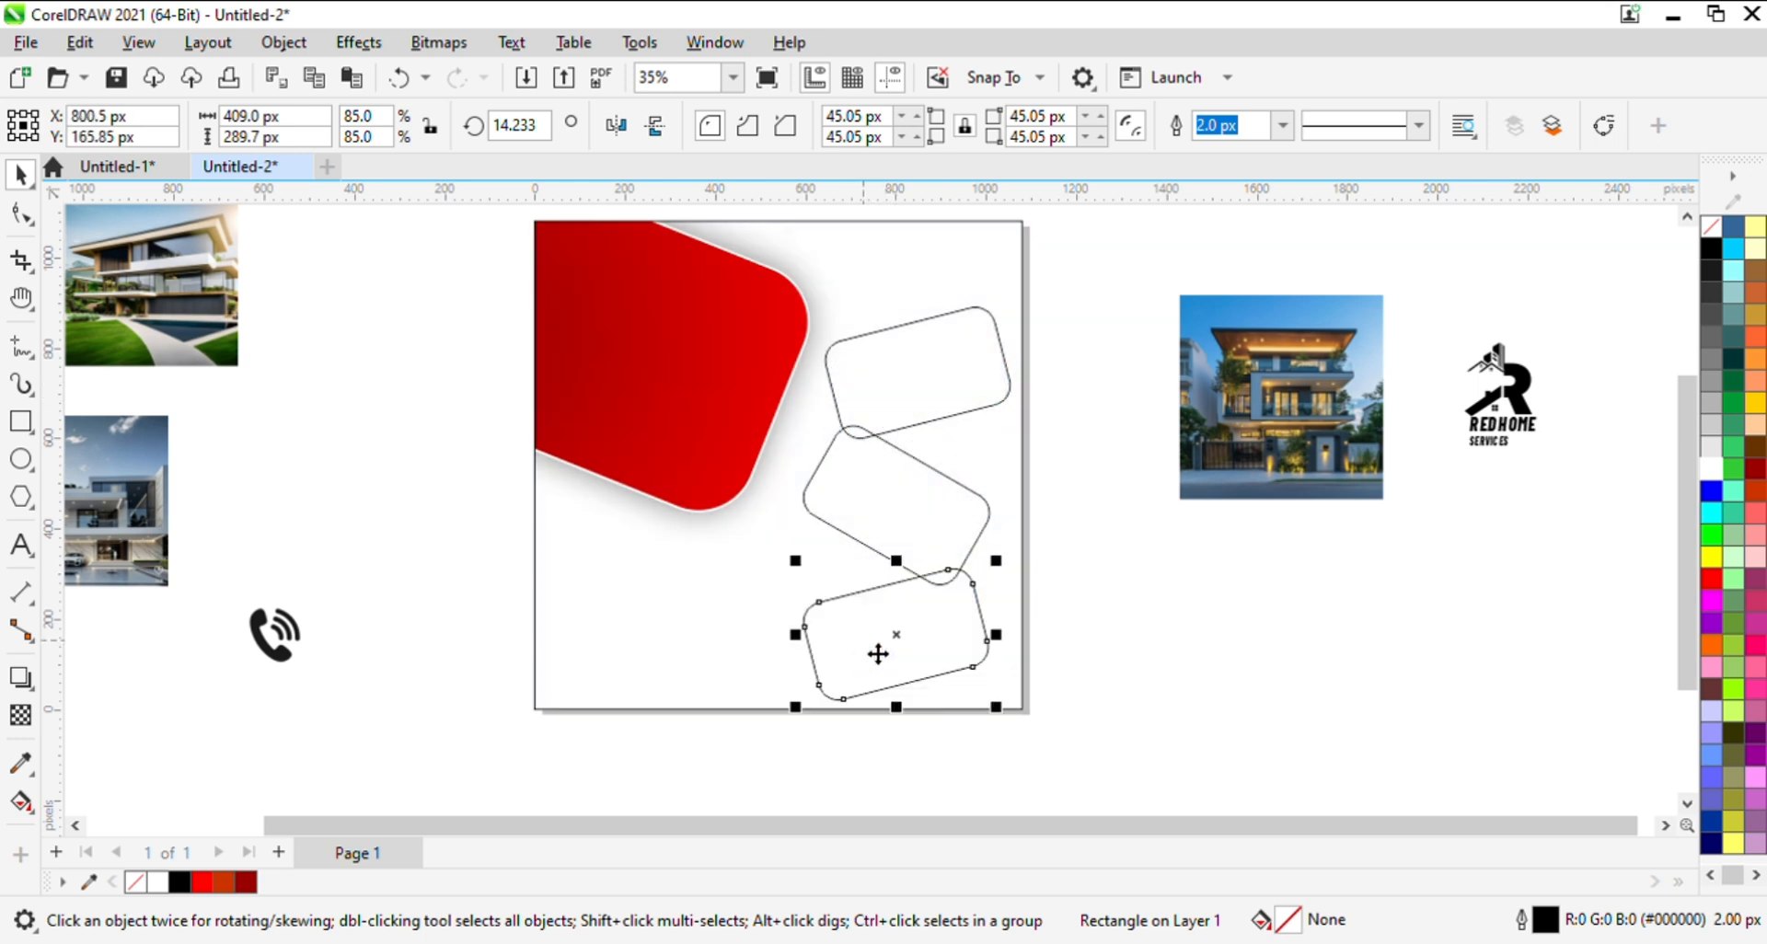
- Select all three rounded rectangles together and nudge them slightly upward on the page
left_click(929, 539, "shift")
left_click(943, 390, "shift")
key("Up")
key("Up")
key("Up")
key("Up")
key("Up")
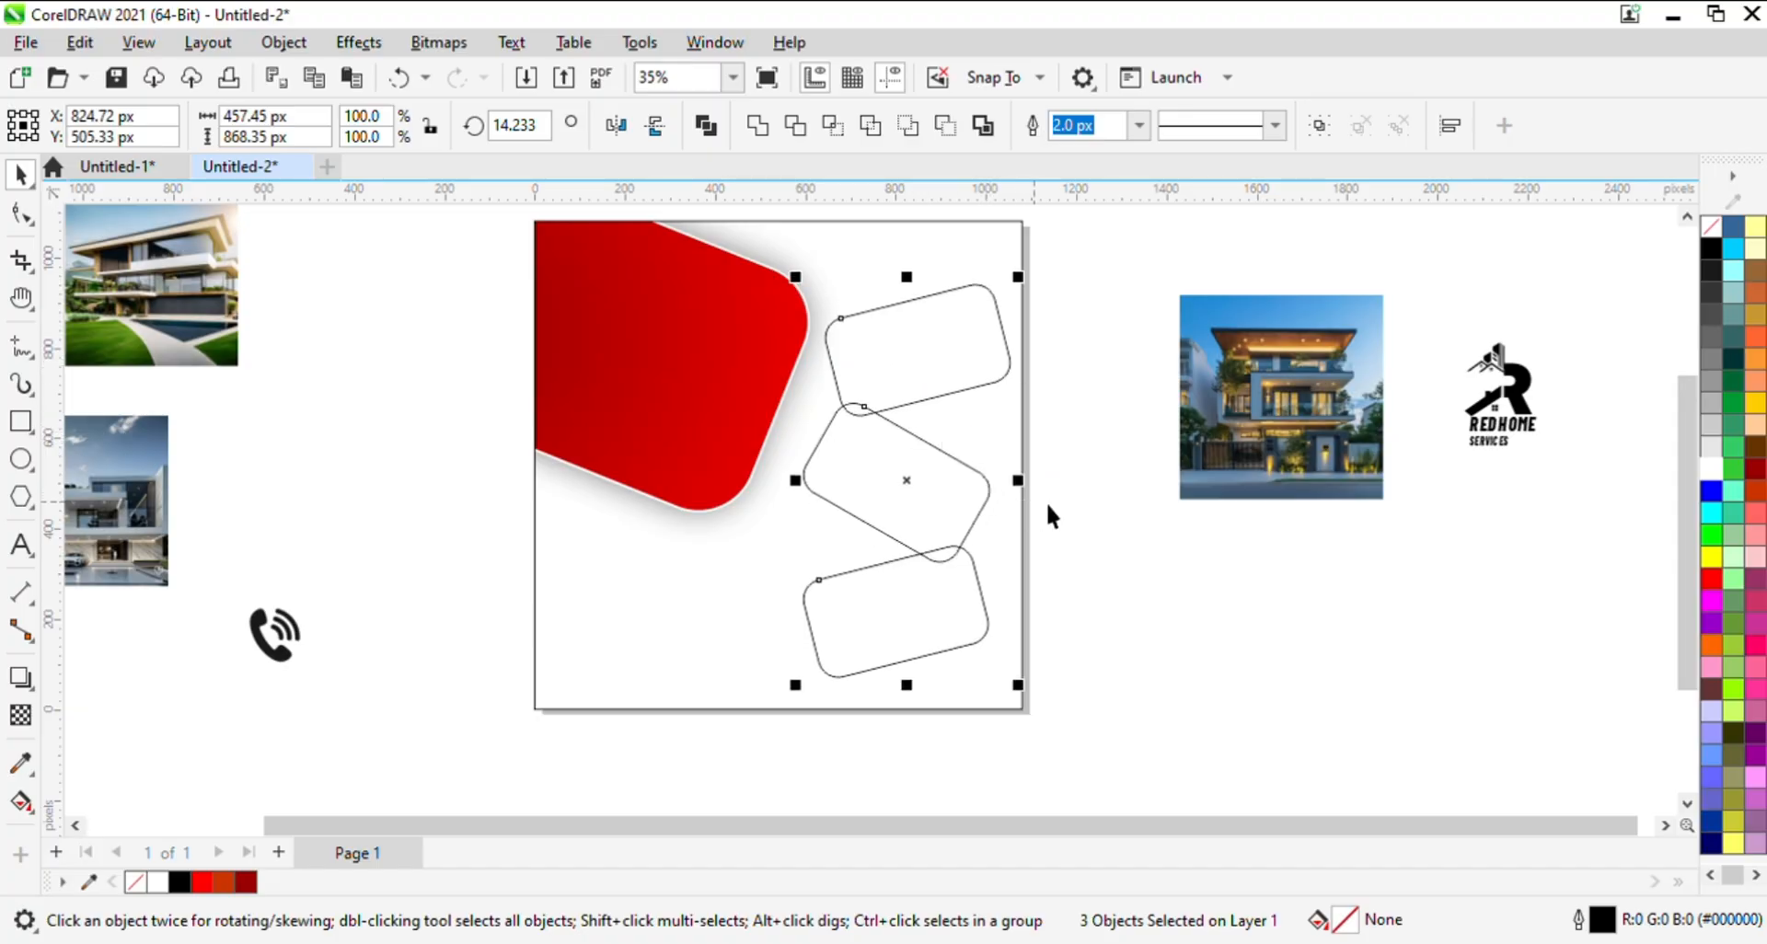
left_click(1233, 553)
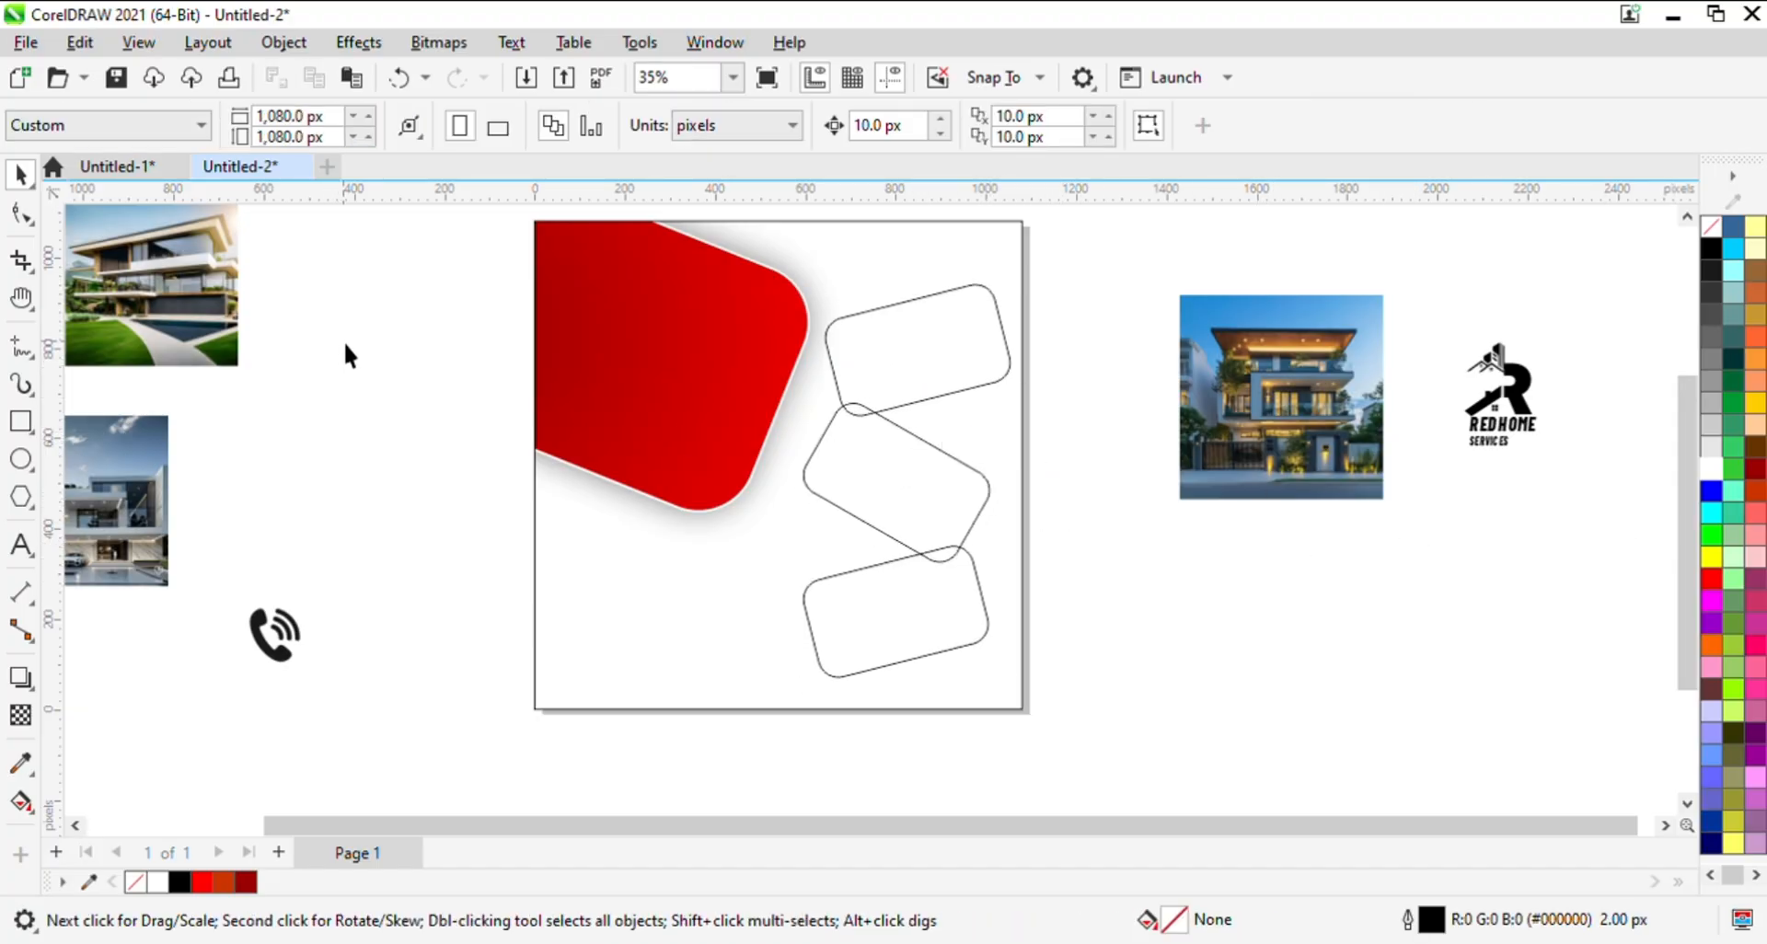
- PowerClip the night-lit house photo into the uppermost rounded rectangle
left_click(957, 363)
left_click(1279, 379)
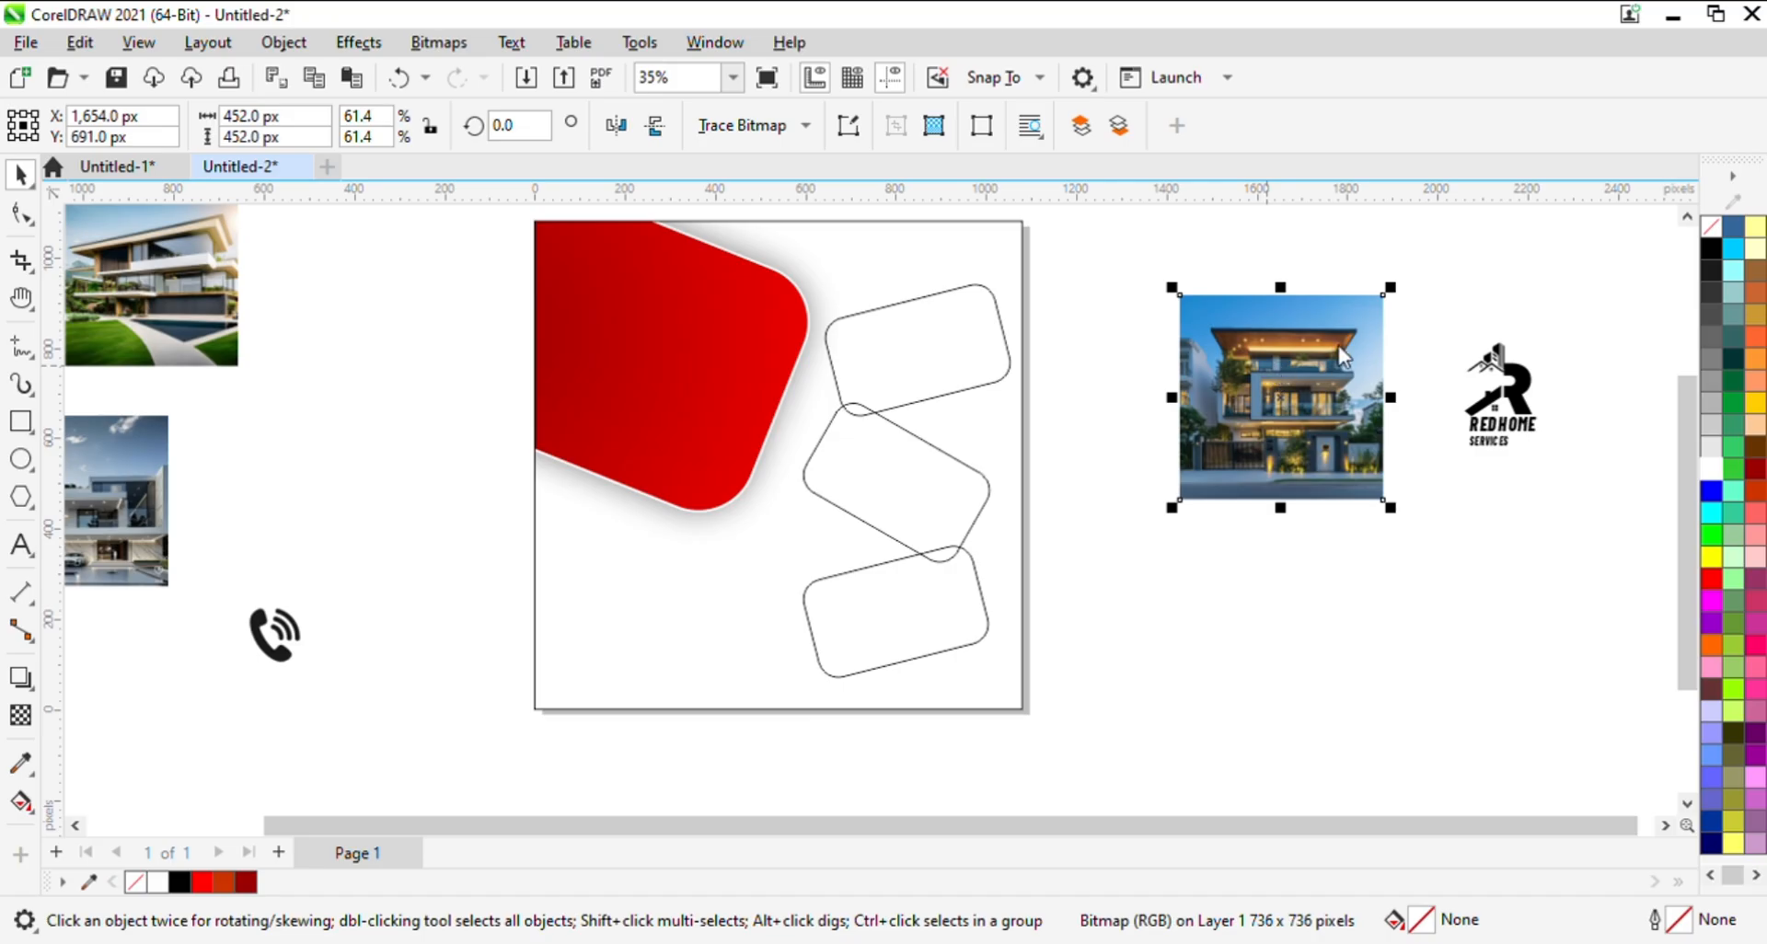
left_click(1316, 573)
left_click_drag(862, 473, 904, 350)
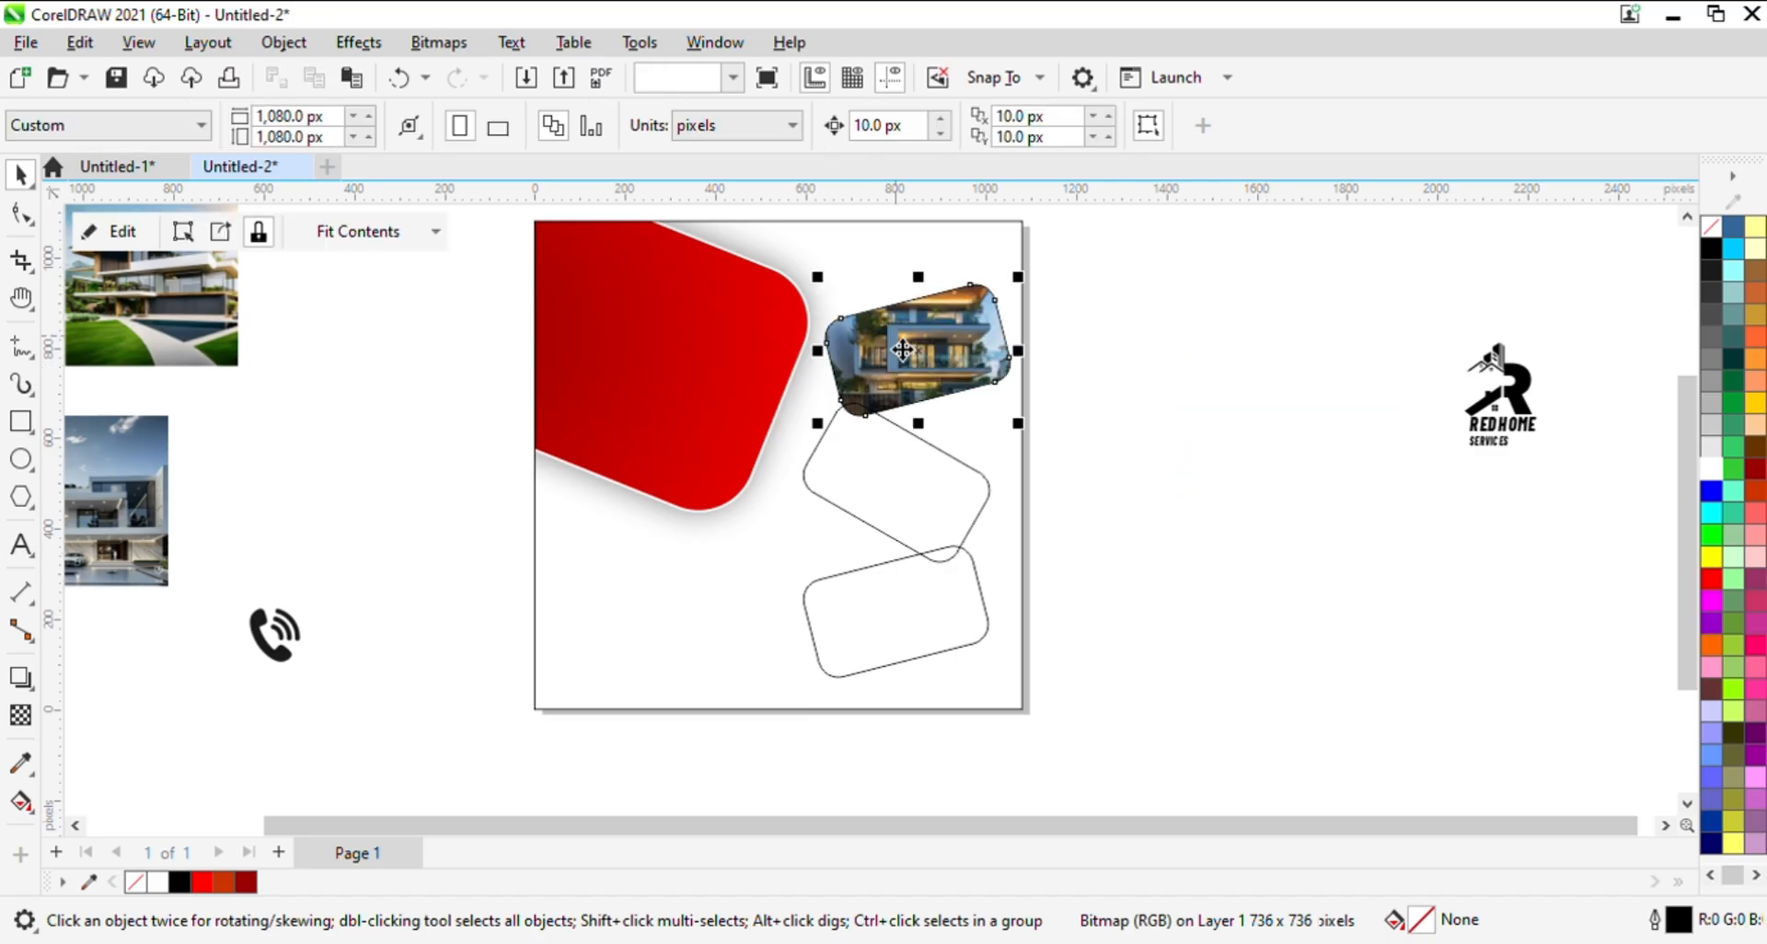
- Edit the uppermost frame's PowerClip contents, resizing the house photo to about 428 by 347 px
left_click(110, 231)
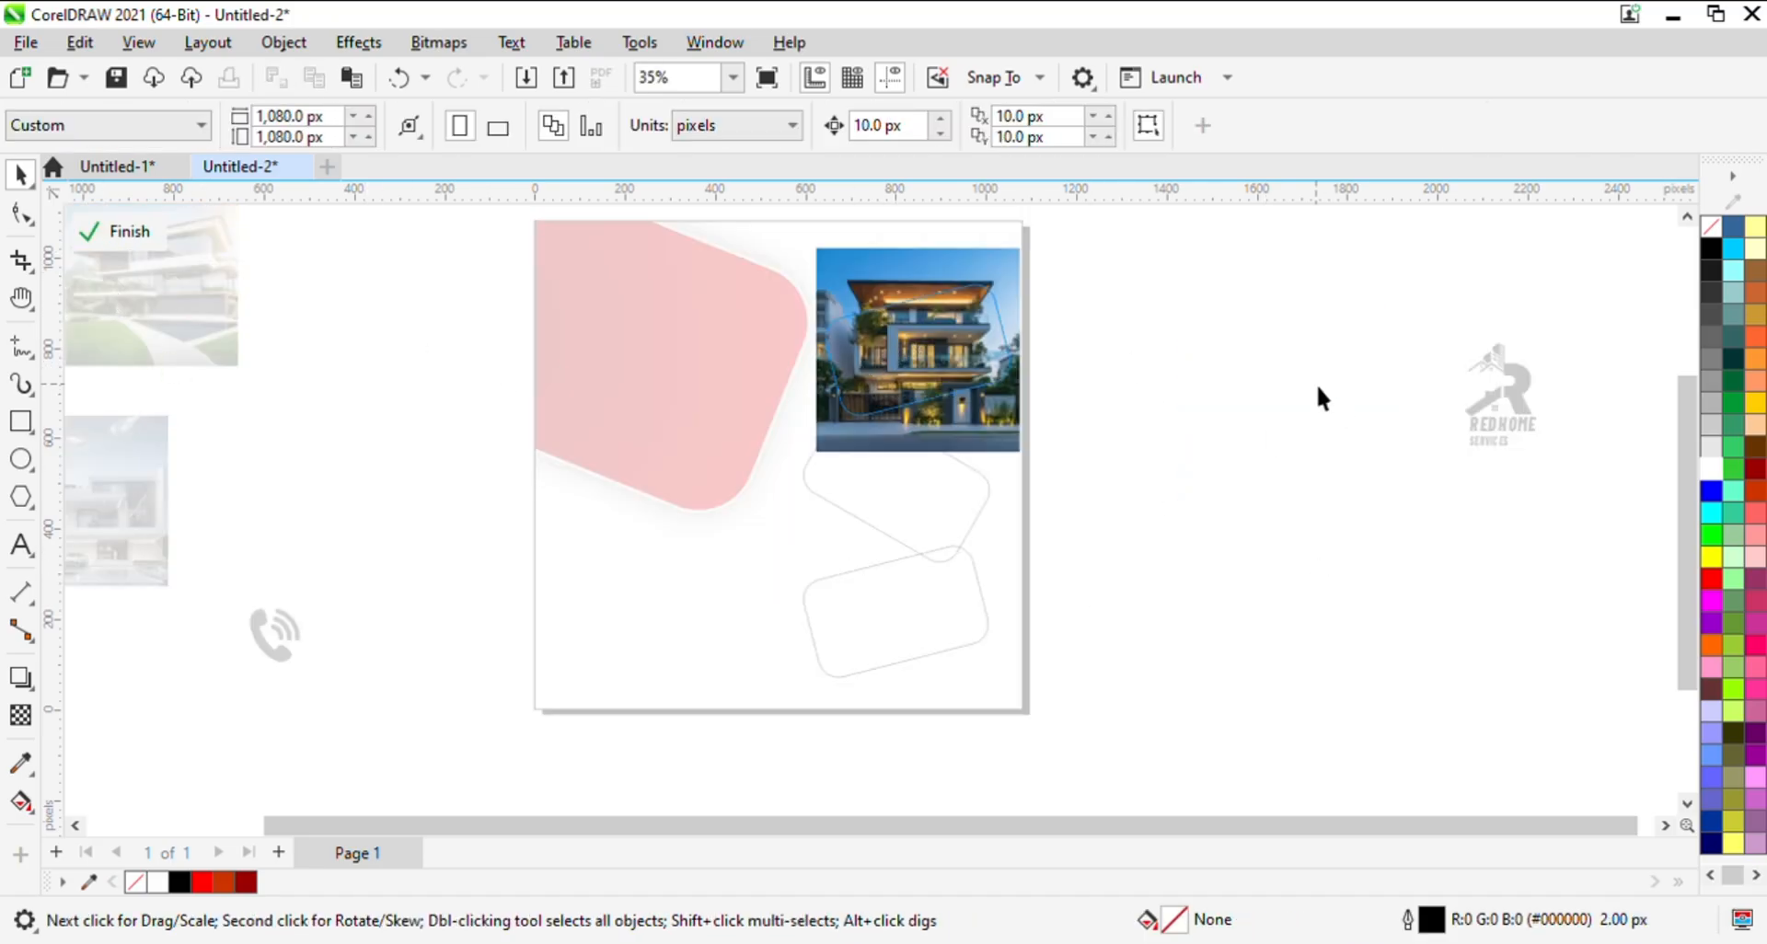
left_click(965, 339)
left_click_drag(1029, 240, 1005, 265)
left_click_drag(1012, 350, 1024, 354)
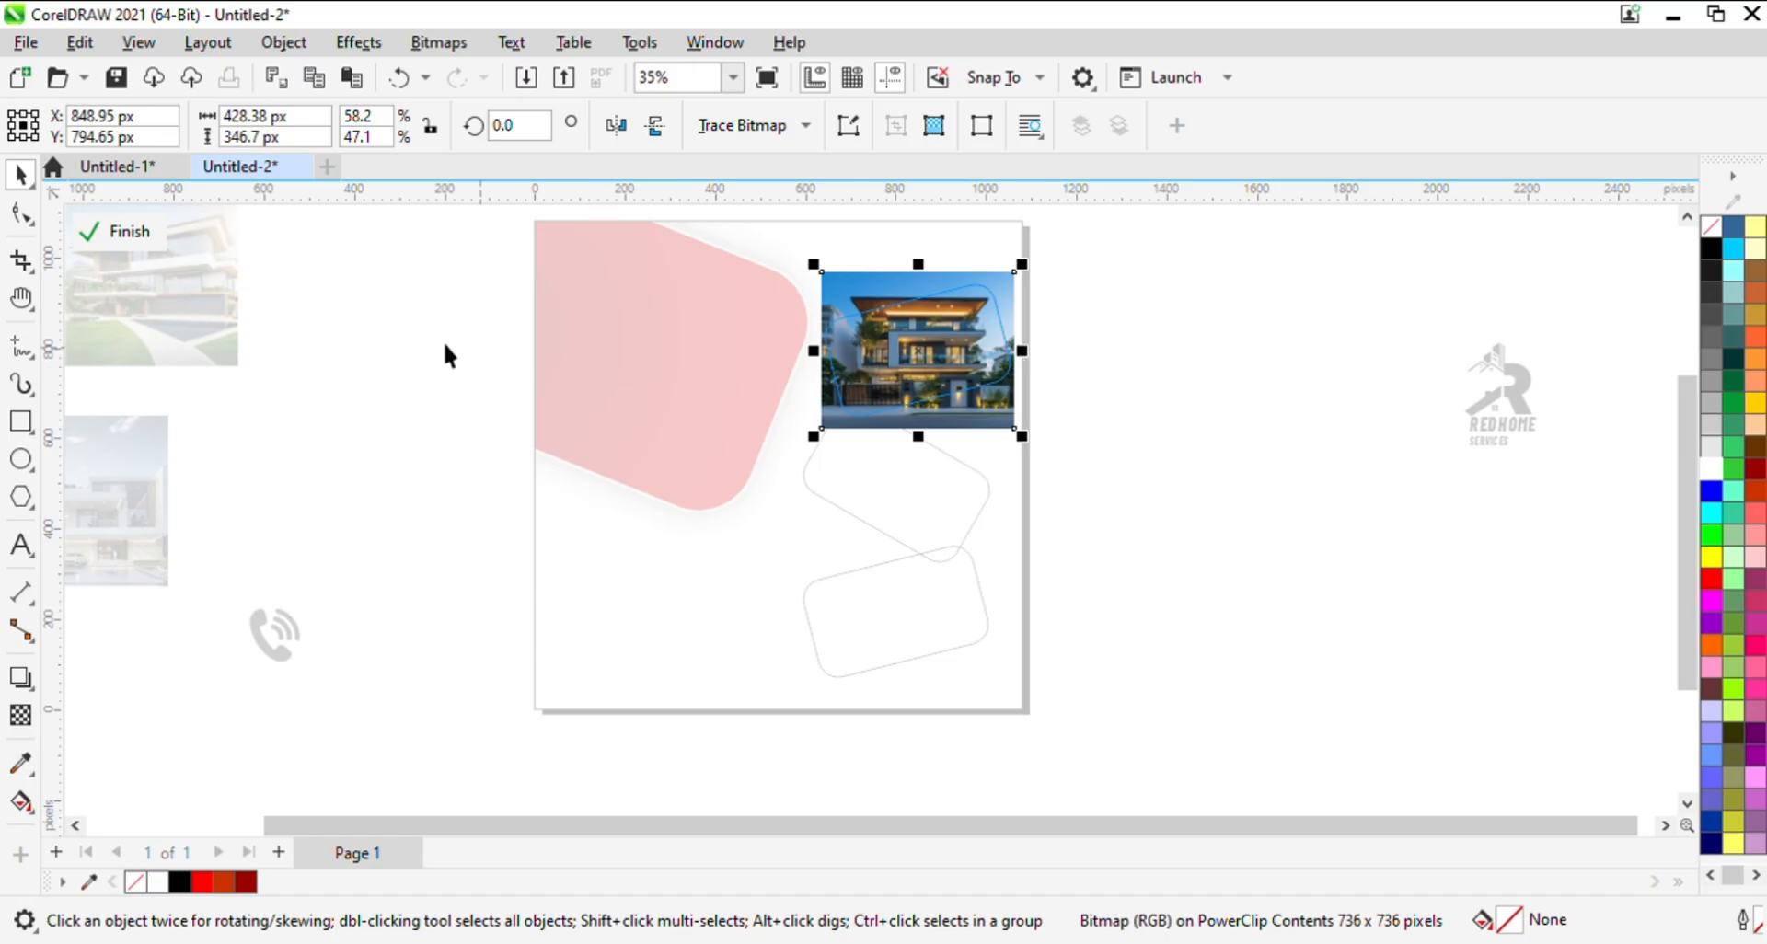
left_click(91, 224)
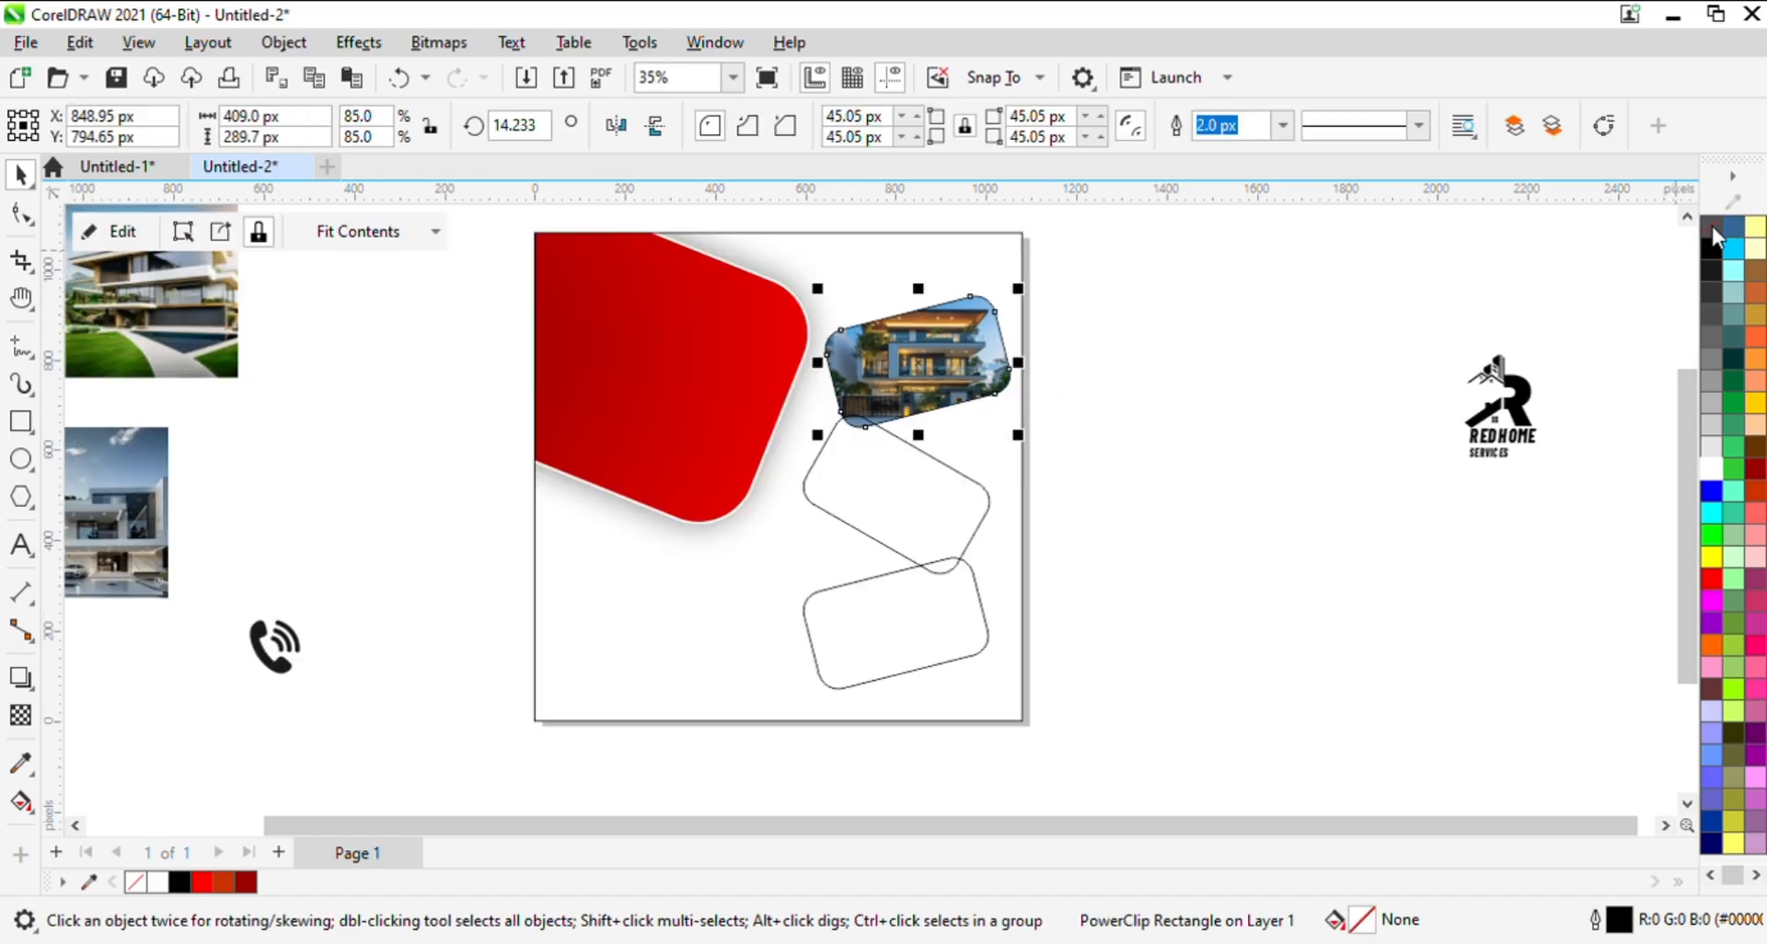
- Bring the grey modern house photo closer to the page and PowerClip it into the middle rounded rectangle
left_click(938, 497)
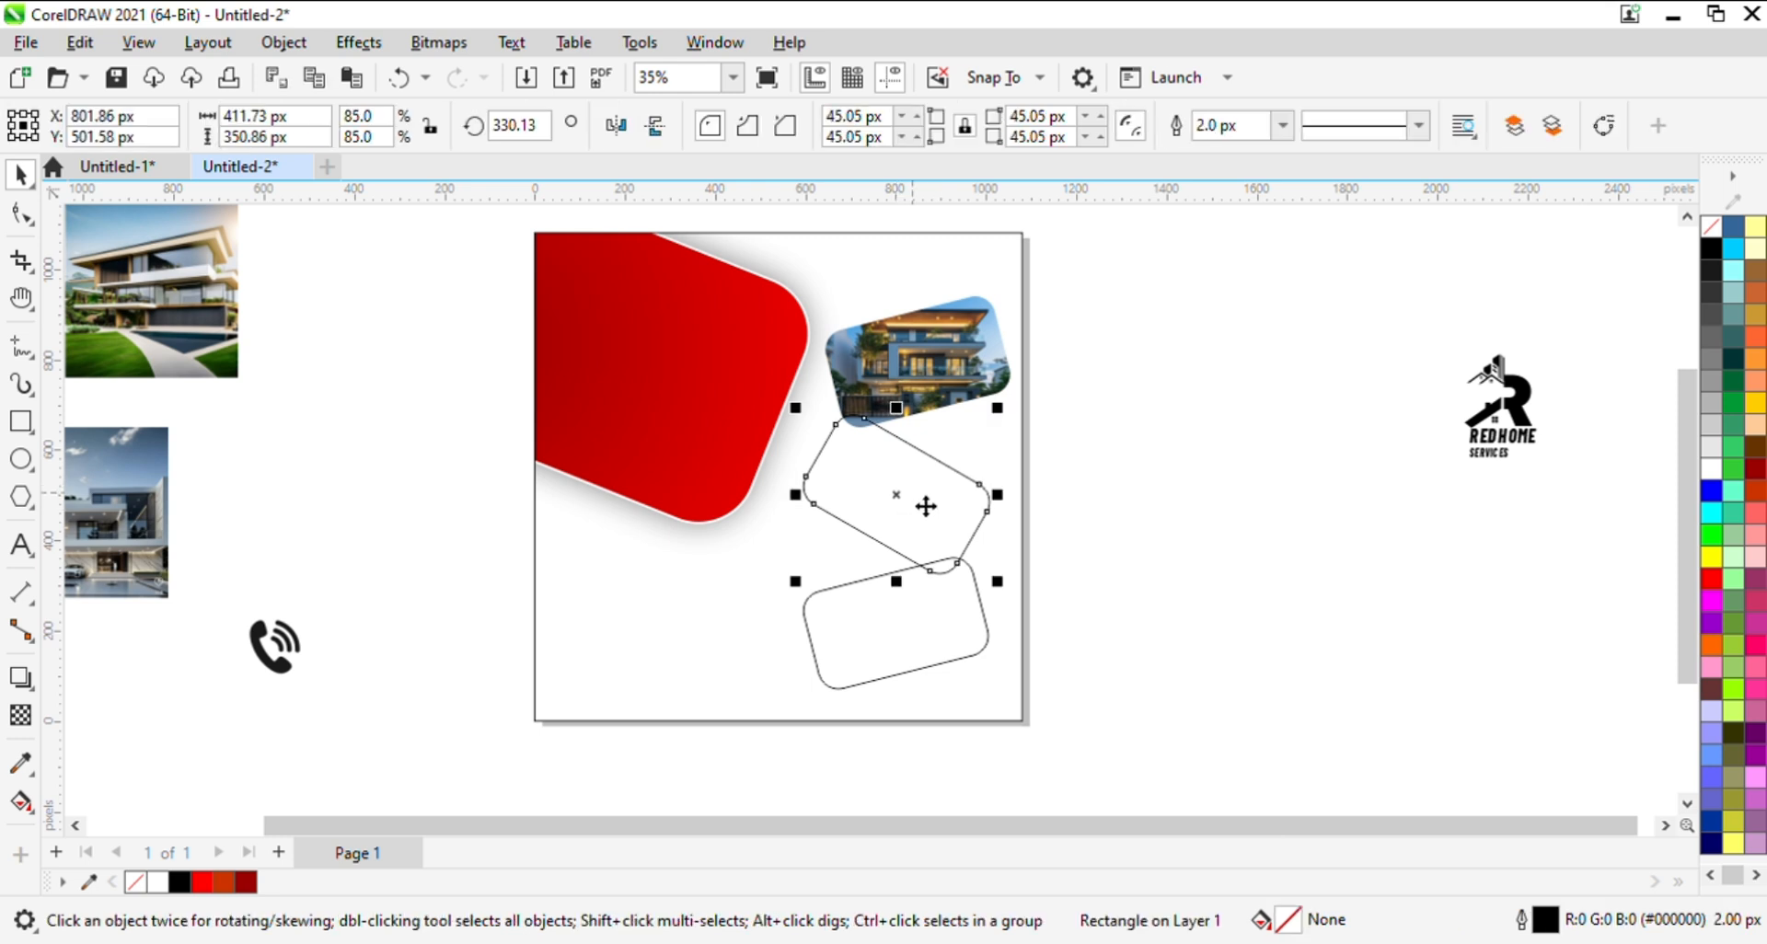
left_click_drag(121, 527, 382, 491)
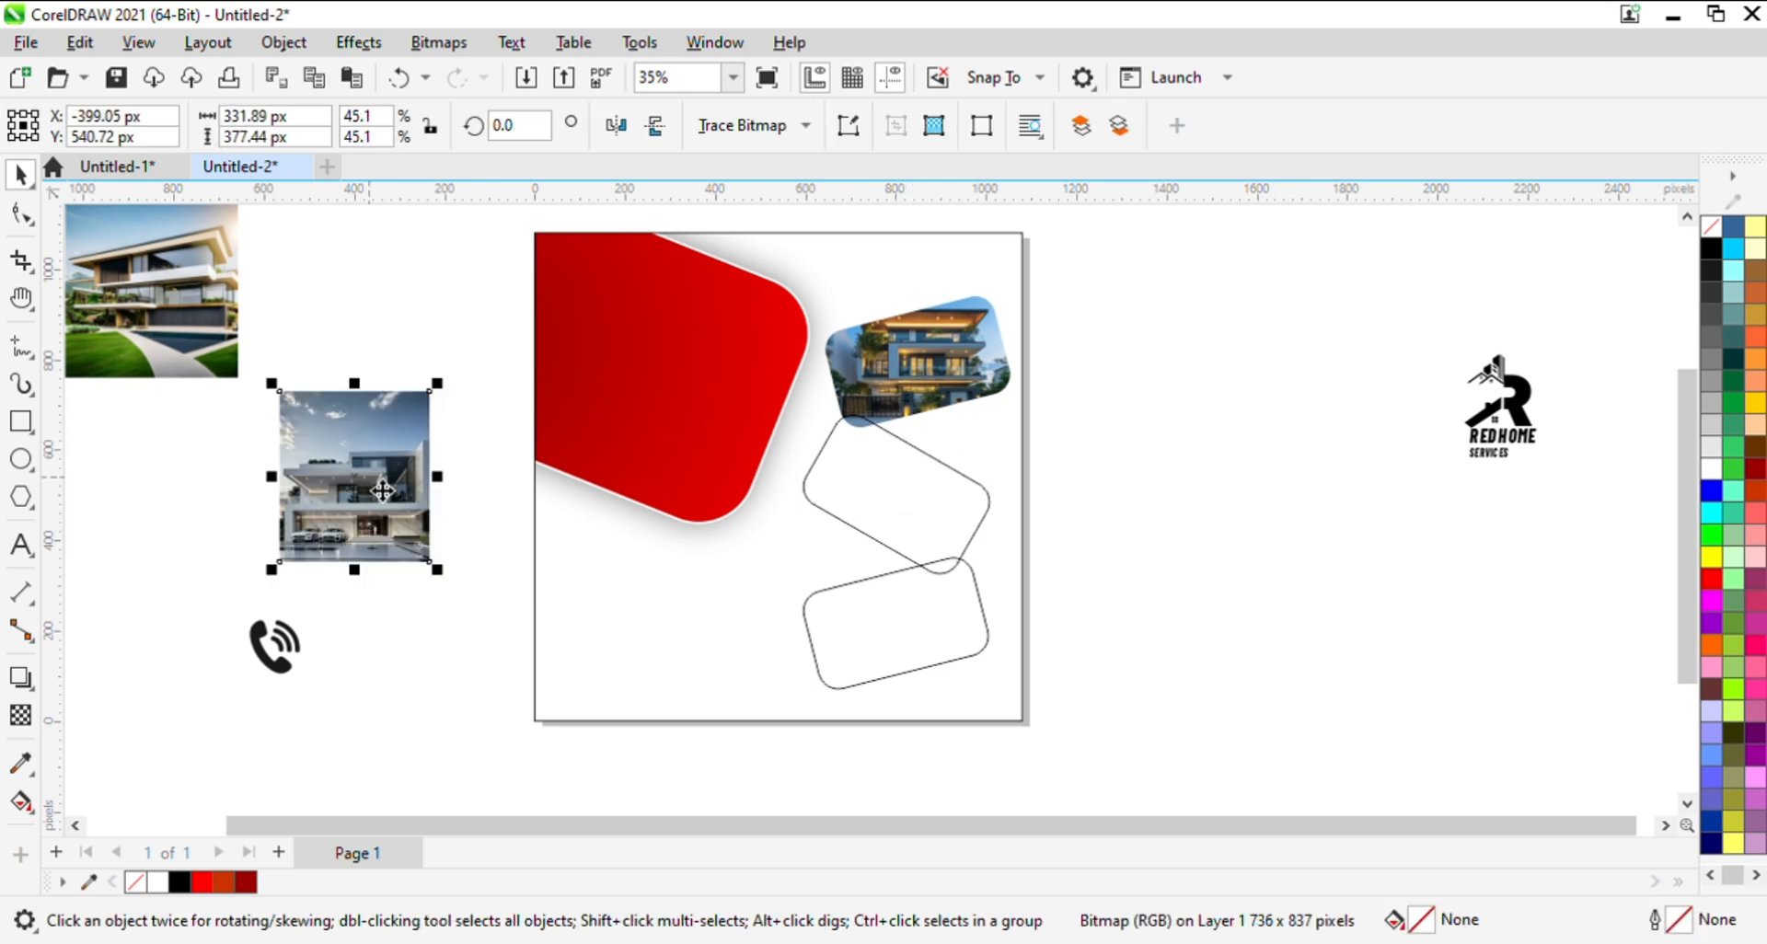
left_click(474, 545)
left_click(939, 499)
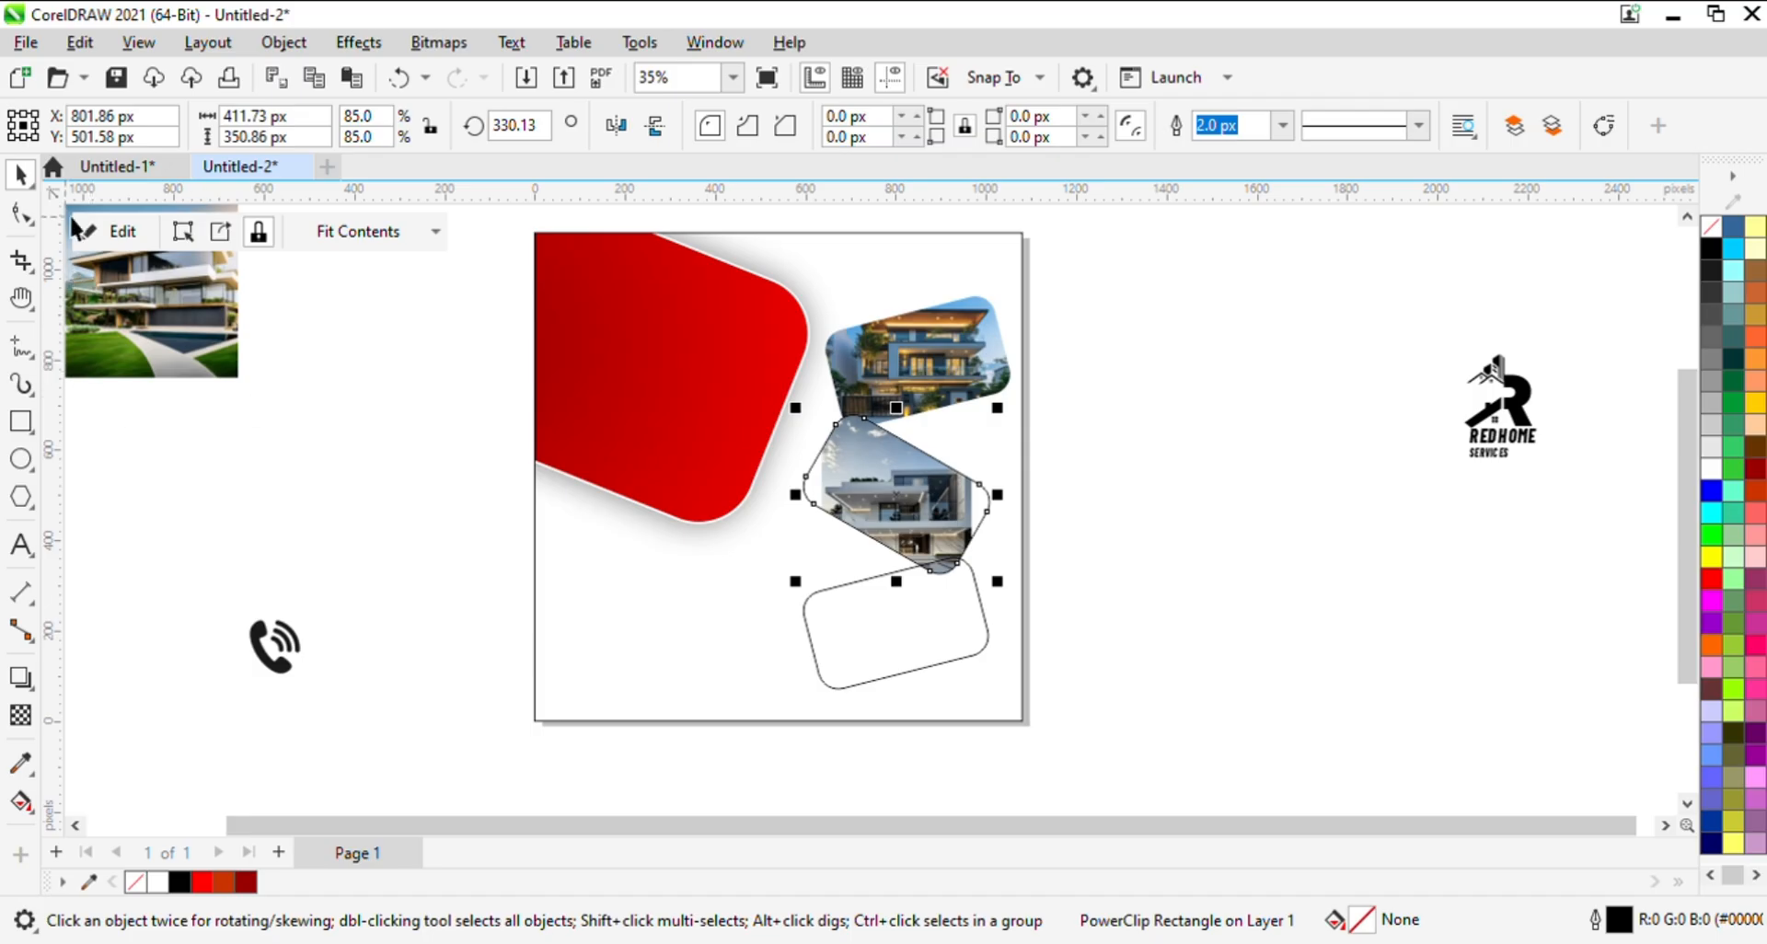
- Within the middle frame's PowerClip, enlarge the photo to about 472 by 537 px and shift it slightly upward
left_click(115, 231)
left_click(974, 431)
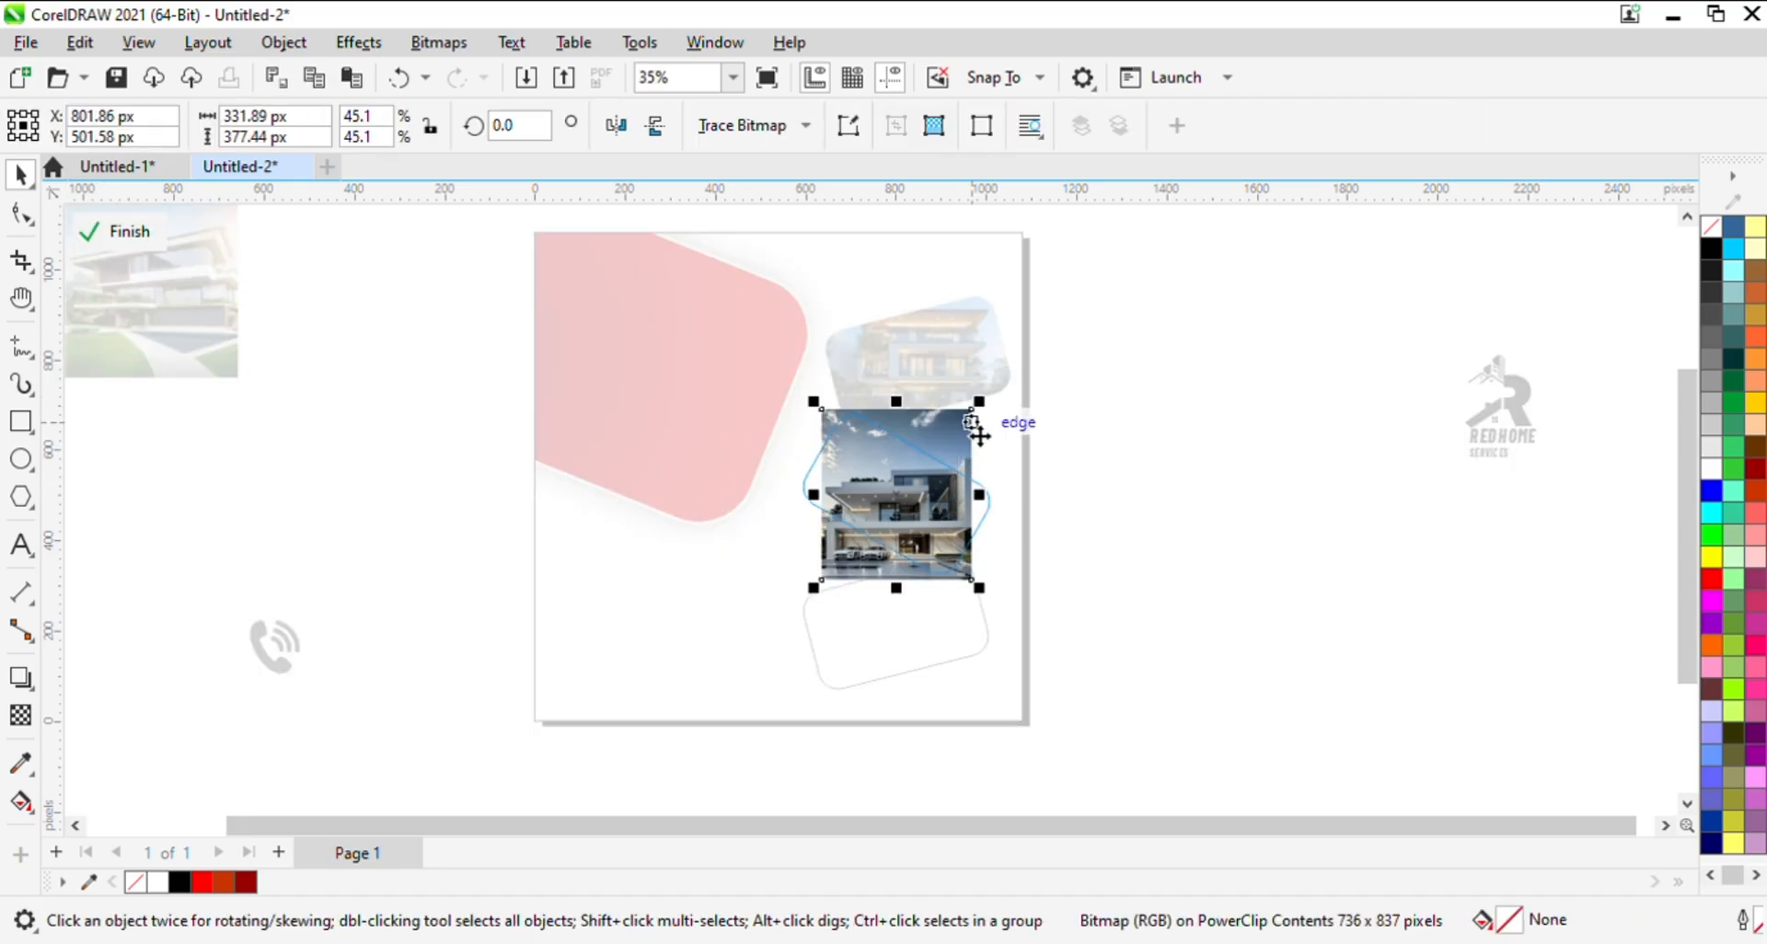
left_click_drag(983, 411, 1023, 368)
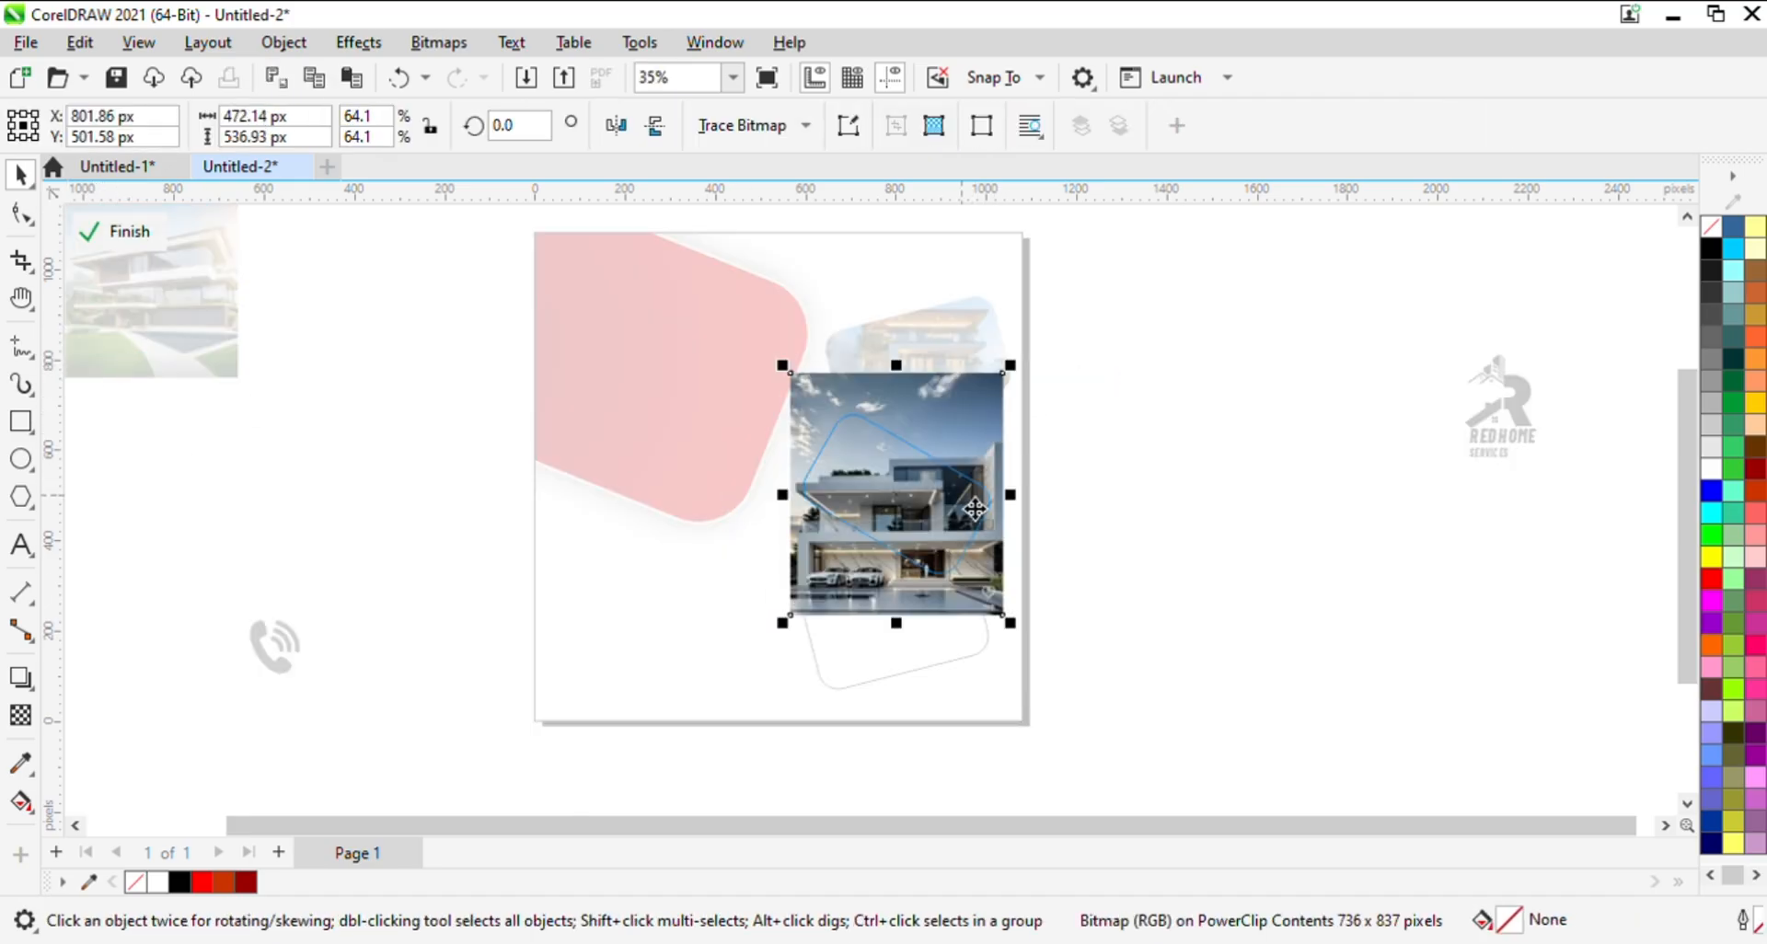
left_click_drag(915, 492, 908, 466)
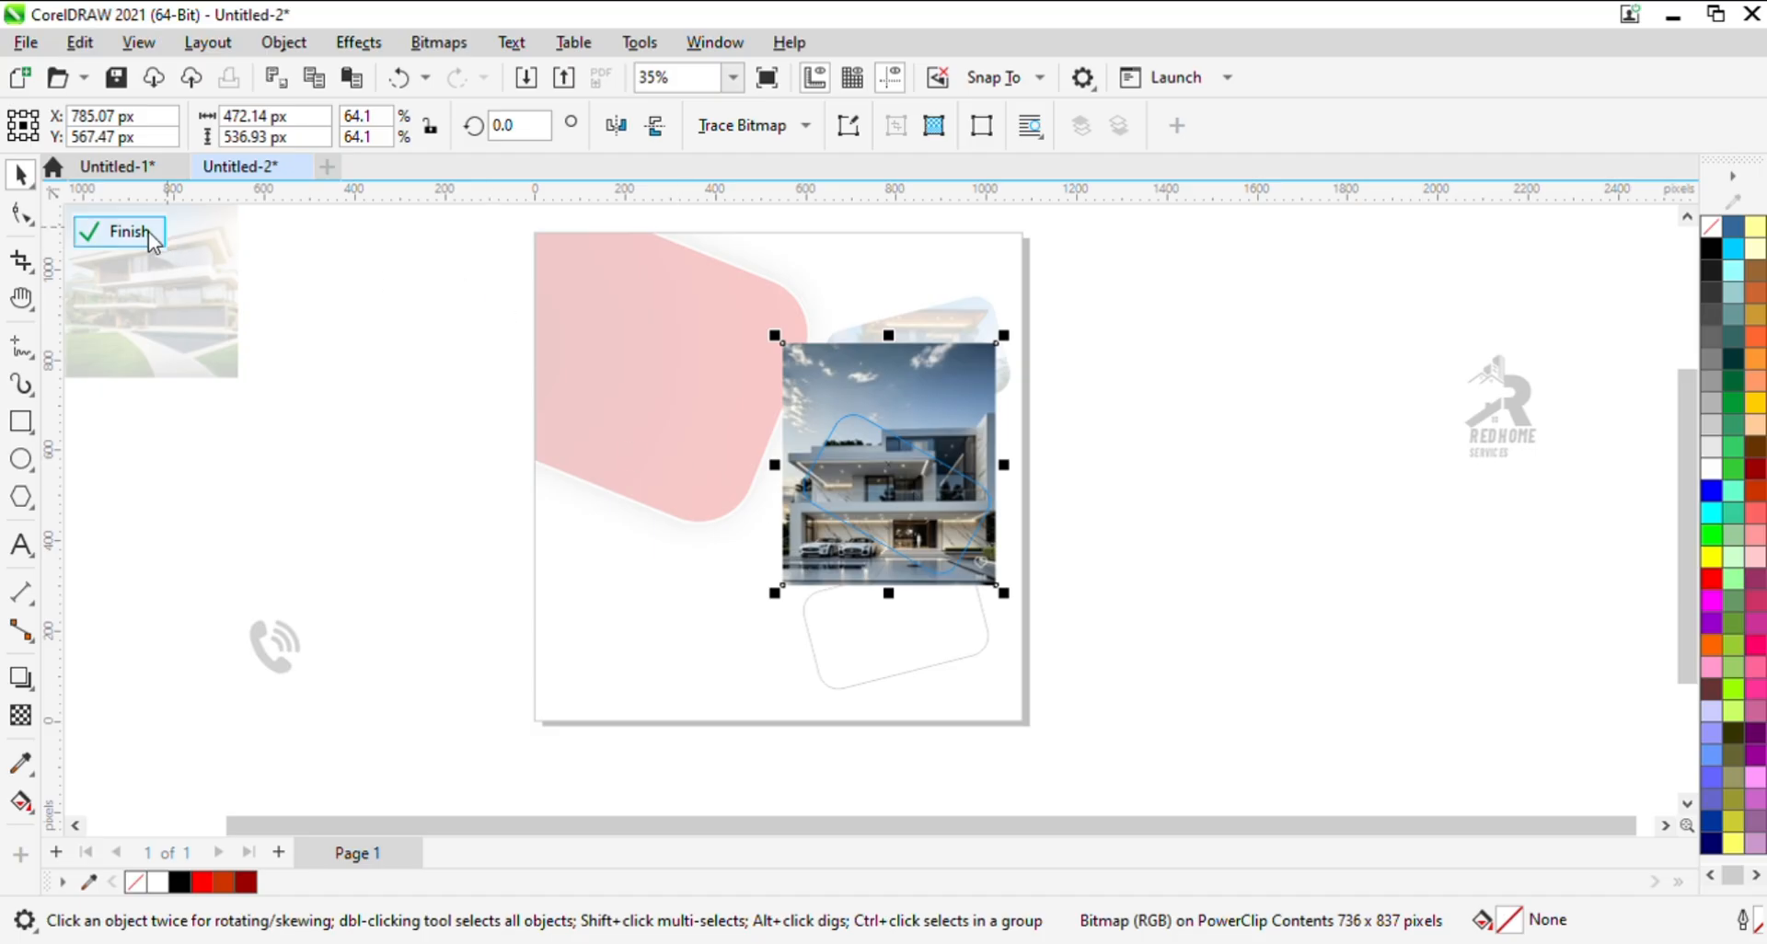
left_click(97, 232)
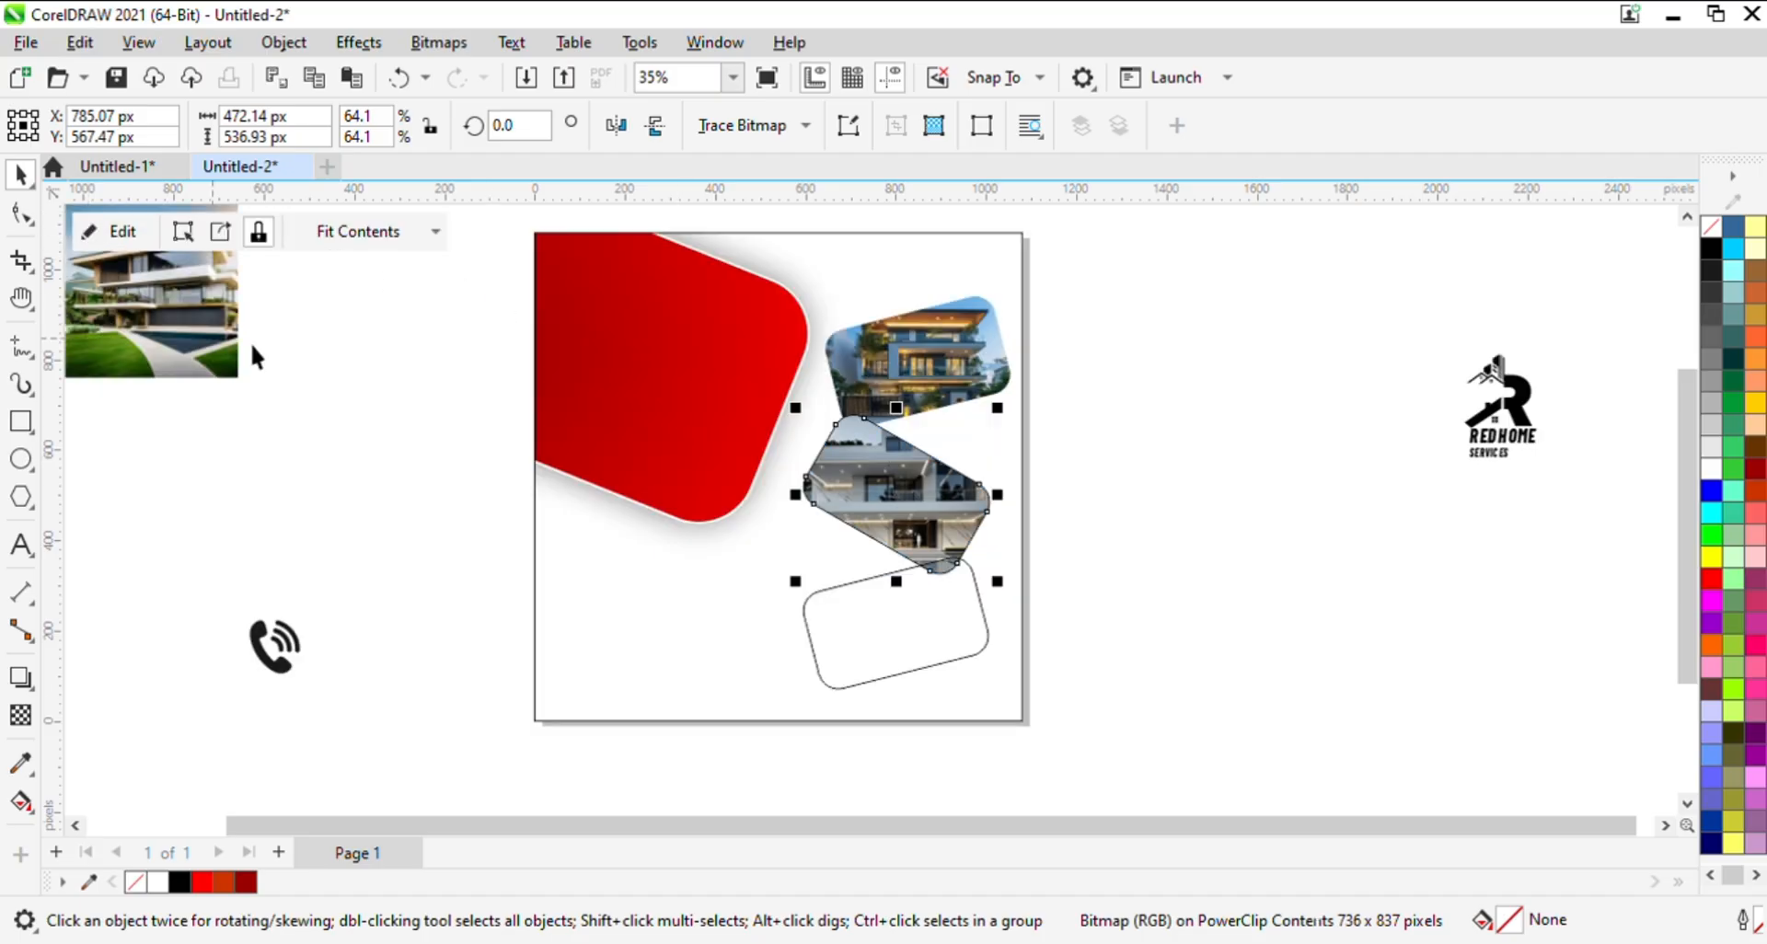
- Bring the photo of the house with the lawn closer and PowerClip it into the lowest rounded rectangle
left_click(987, 596)
left_click(943, 633)
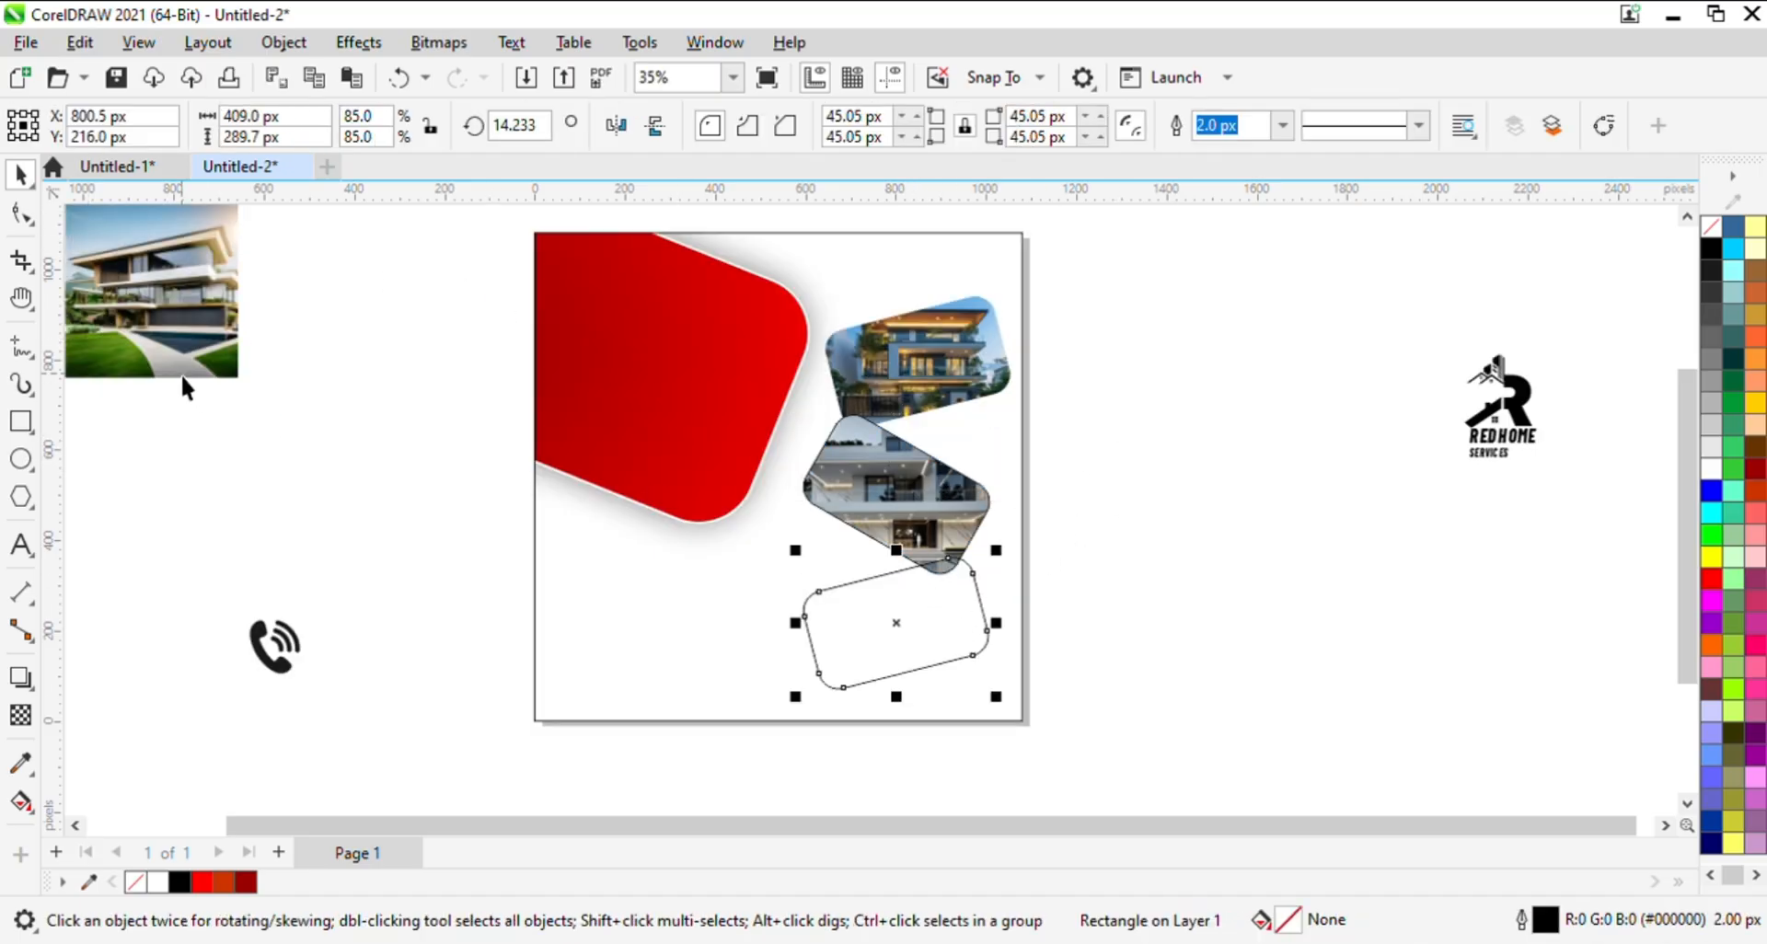
left_click_drag(166, 318, 467, 554)
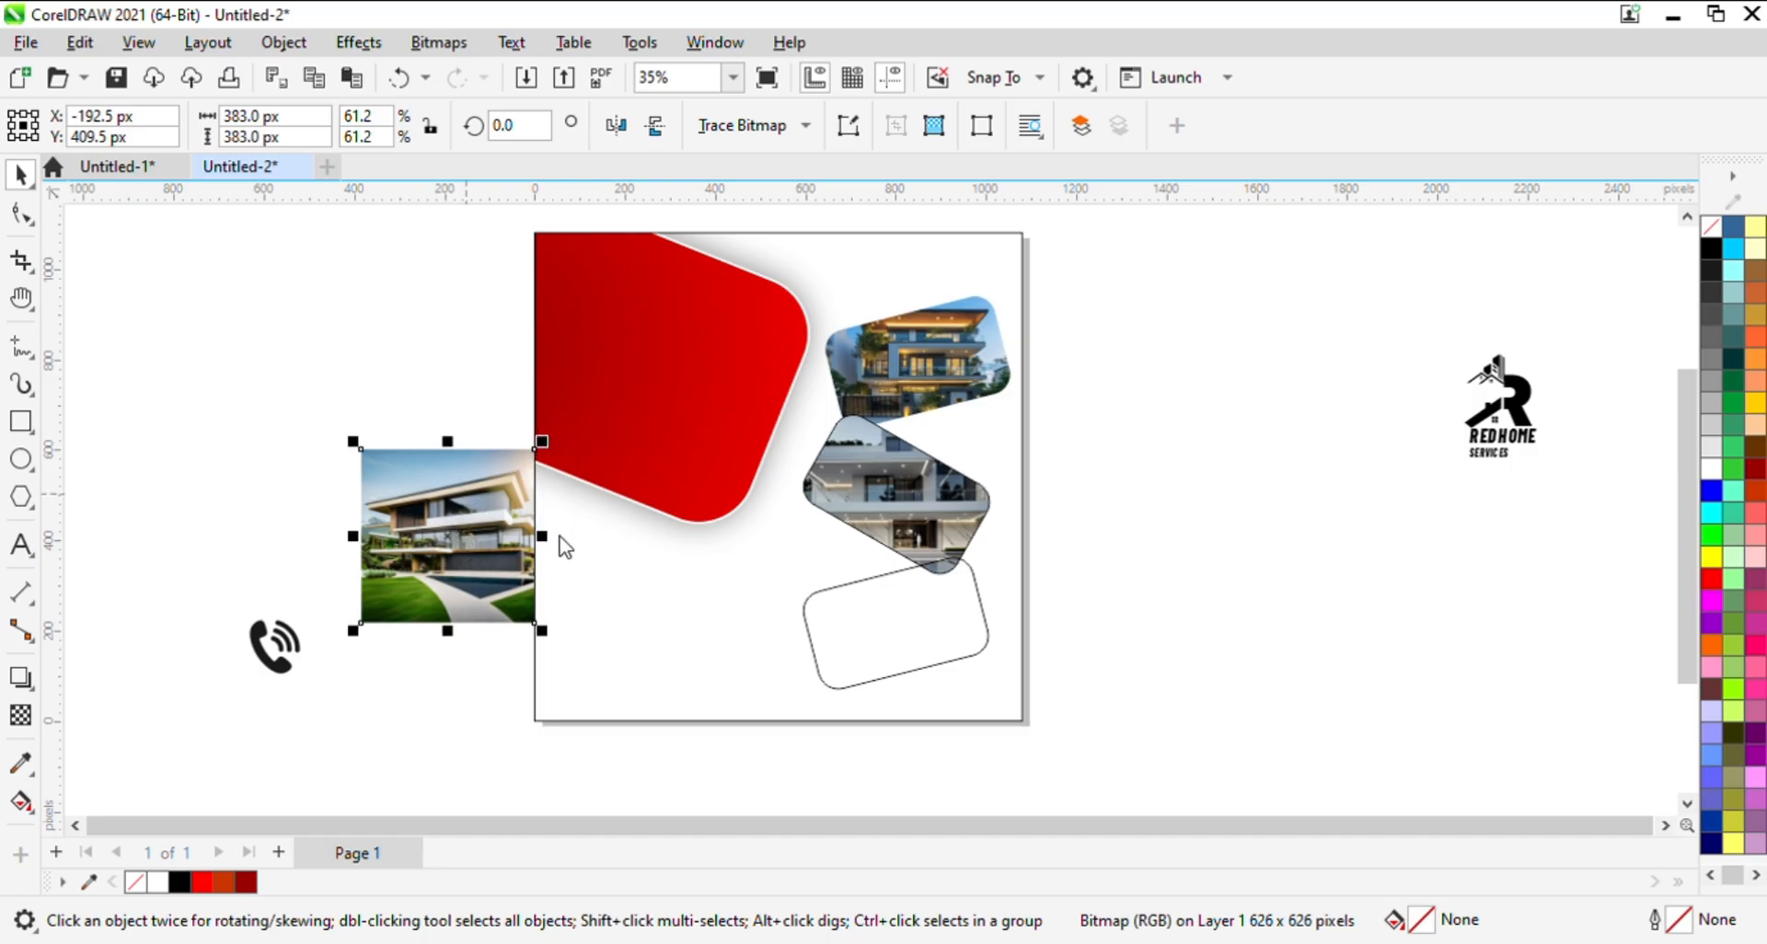
key("alt+j")
key("w")
key("p")
left_click(888, 623)
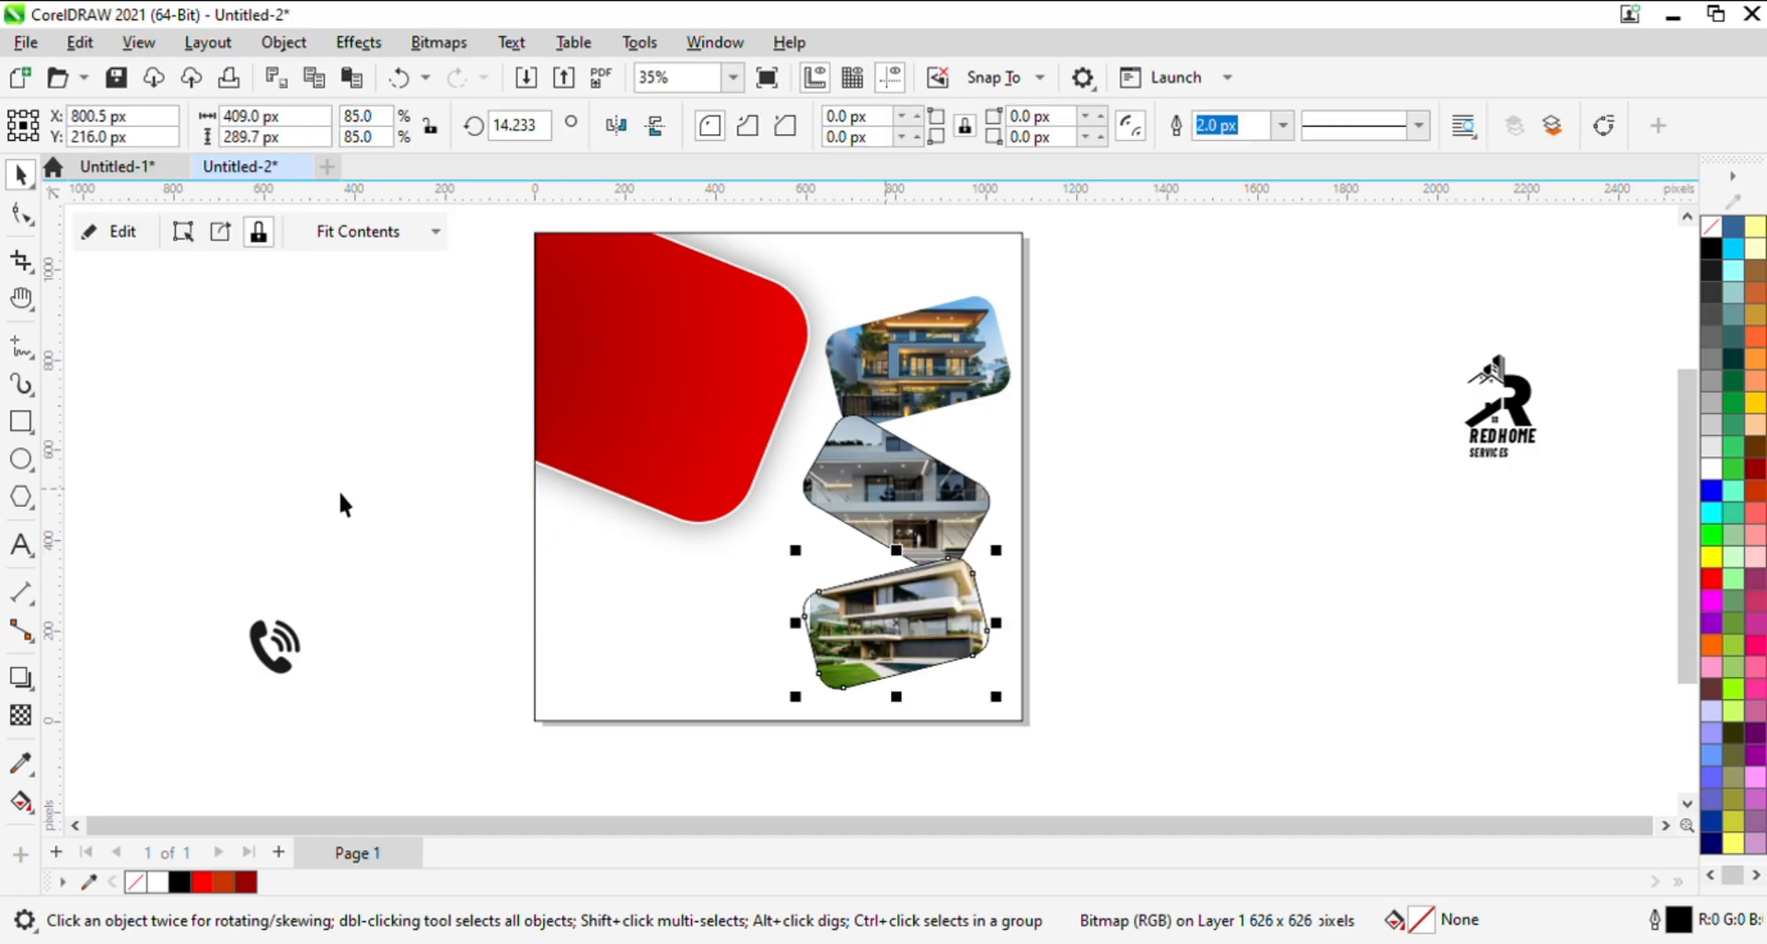
- Enlarge the photo inside the lowest PowerClip frame to about 444 by 444 px
left_click(120, 232)
left_click(939, 649)
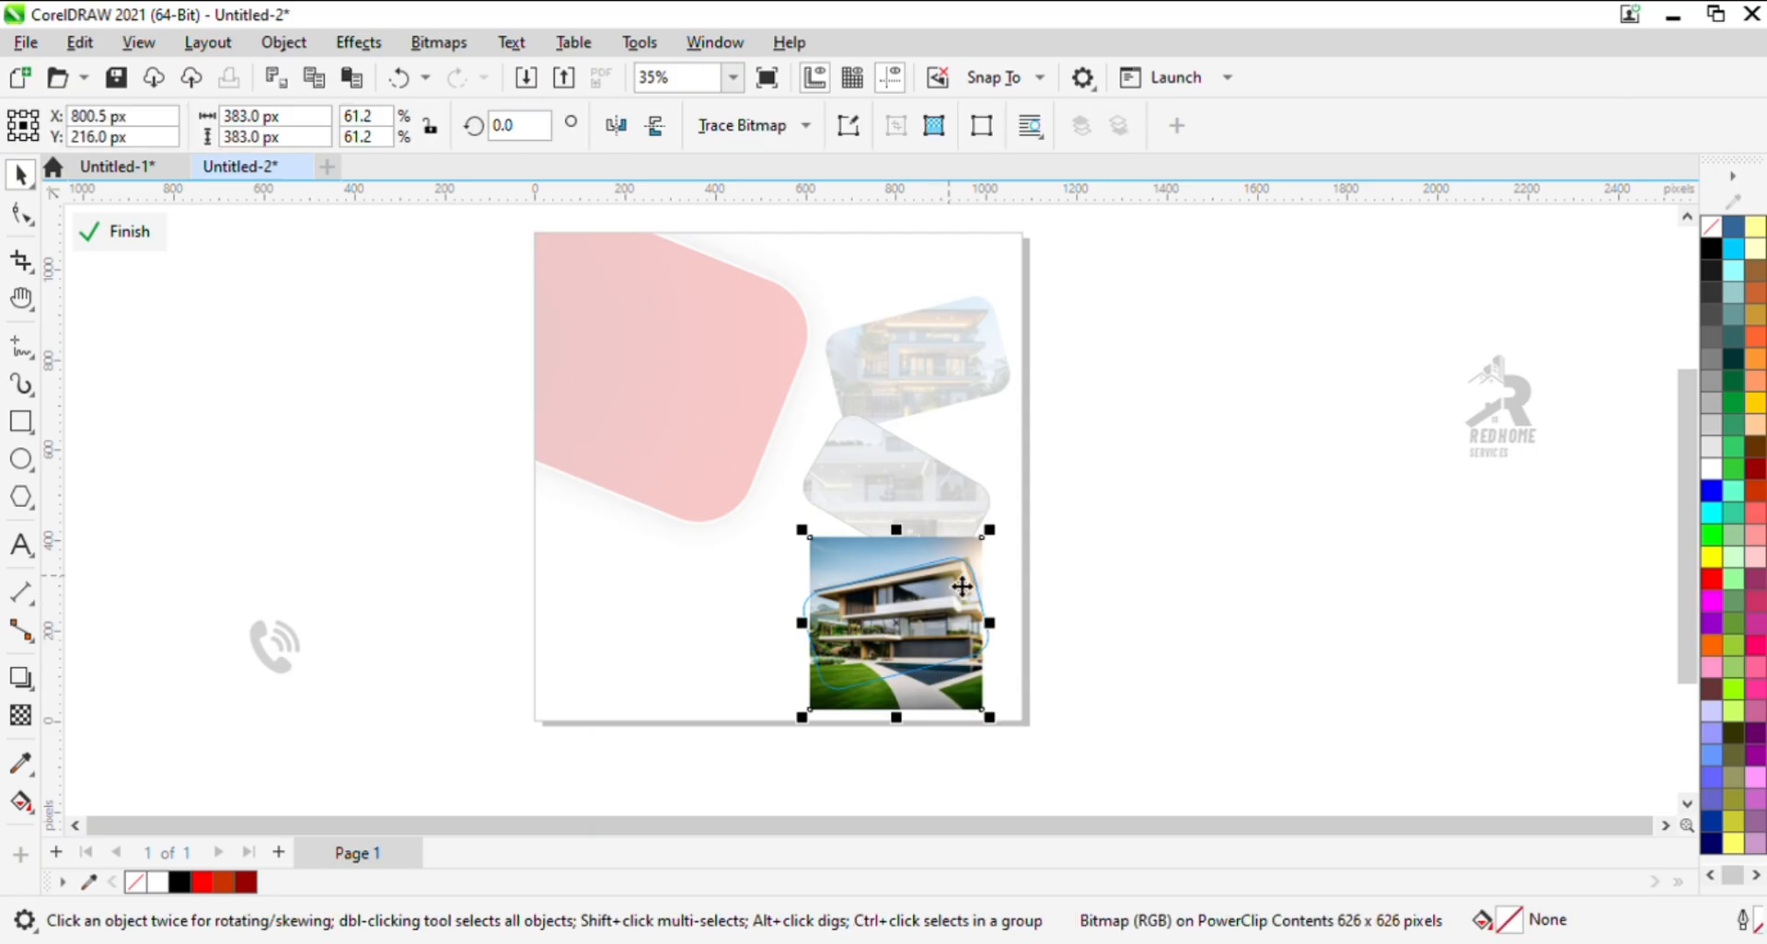
left_click_drag(991, 530, 1004, 516)
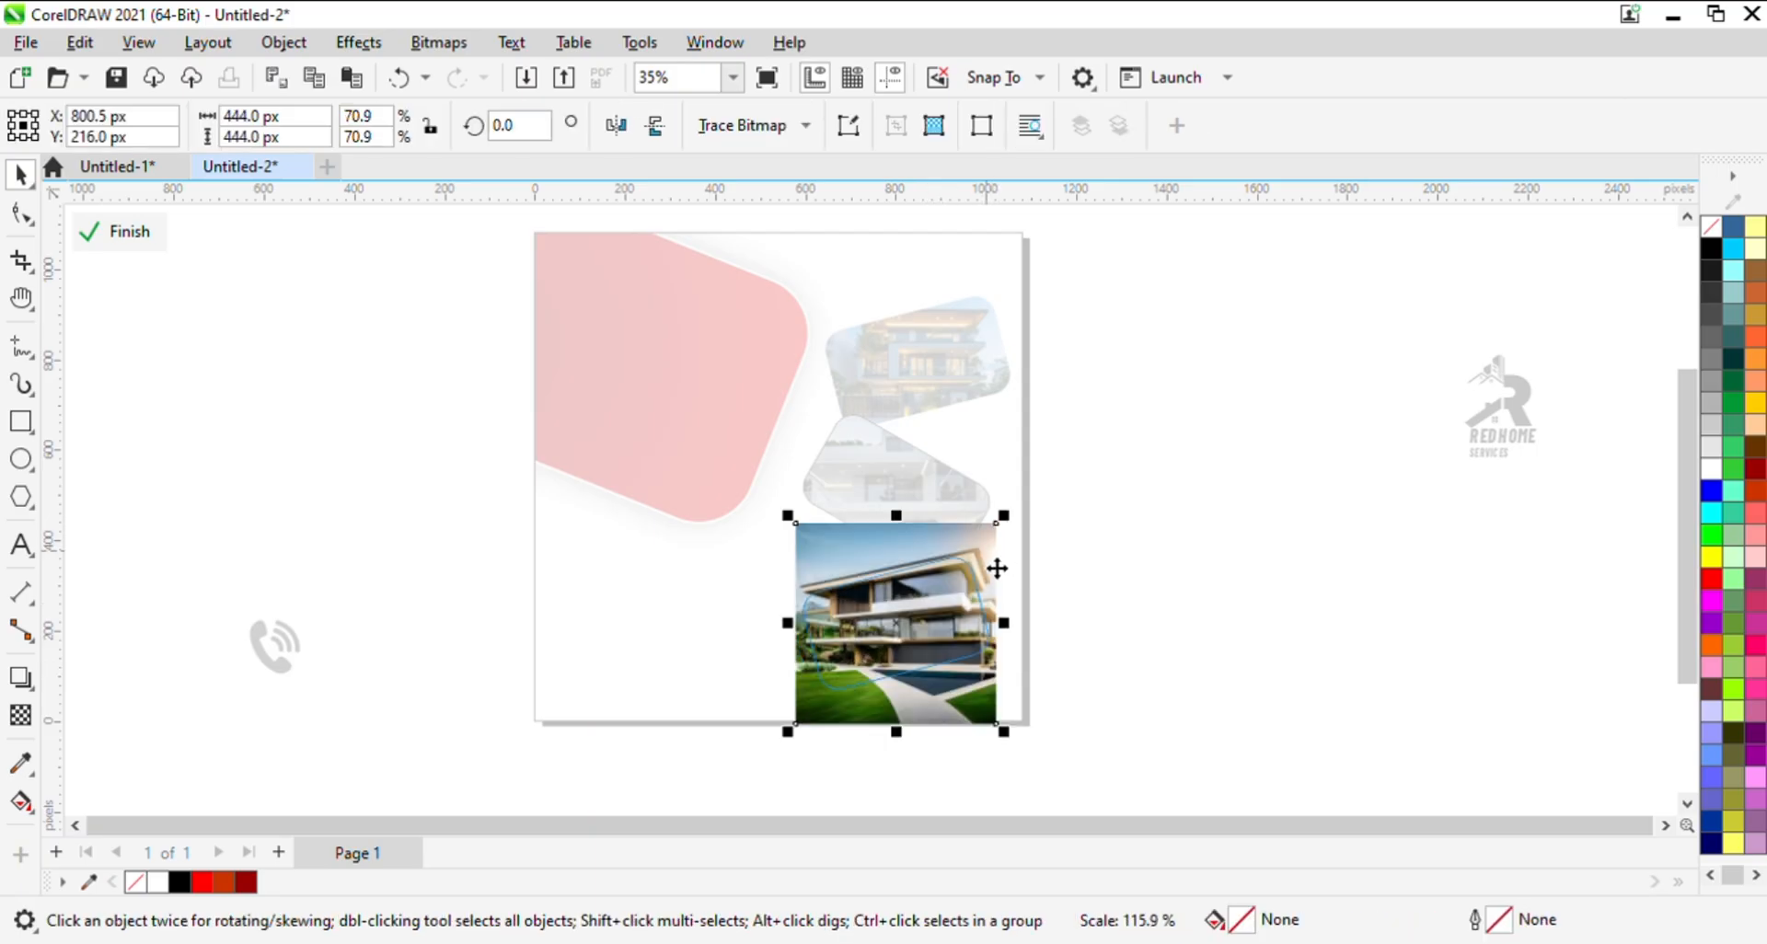
left_click(117, 231)
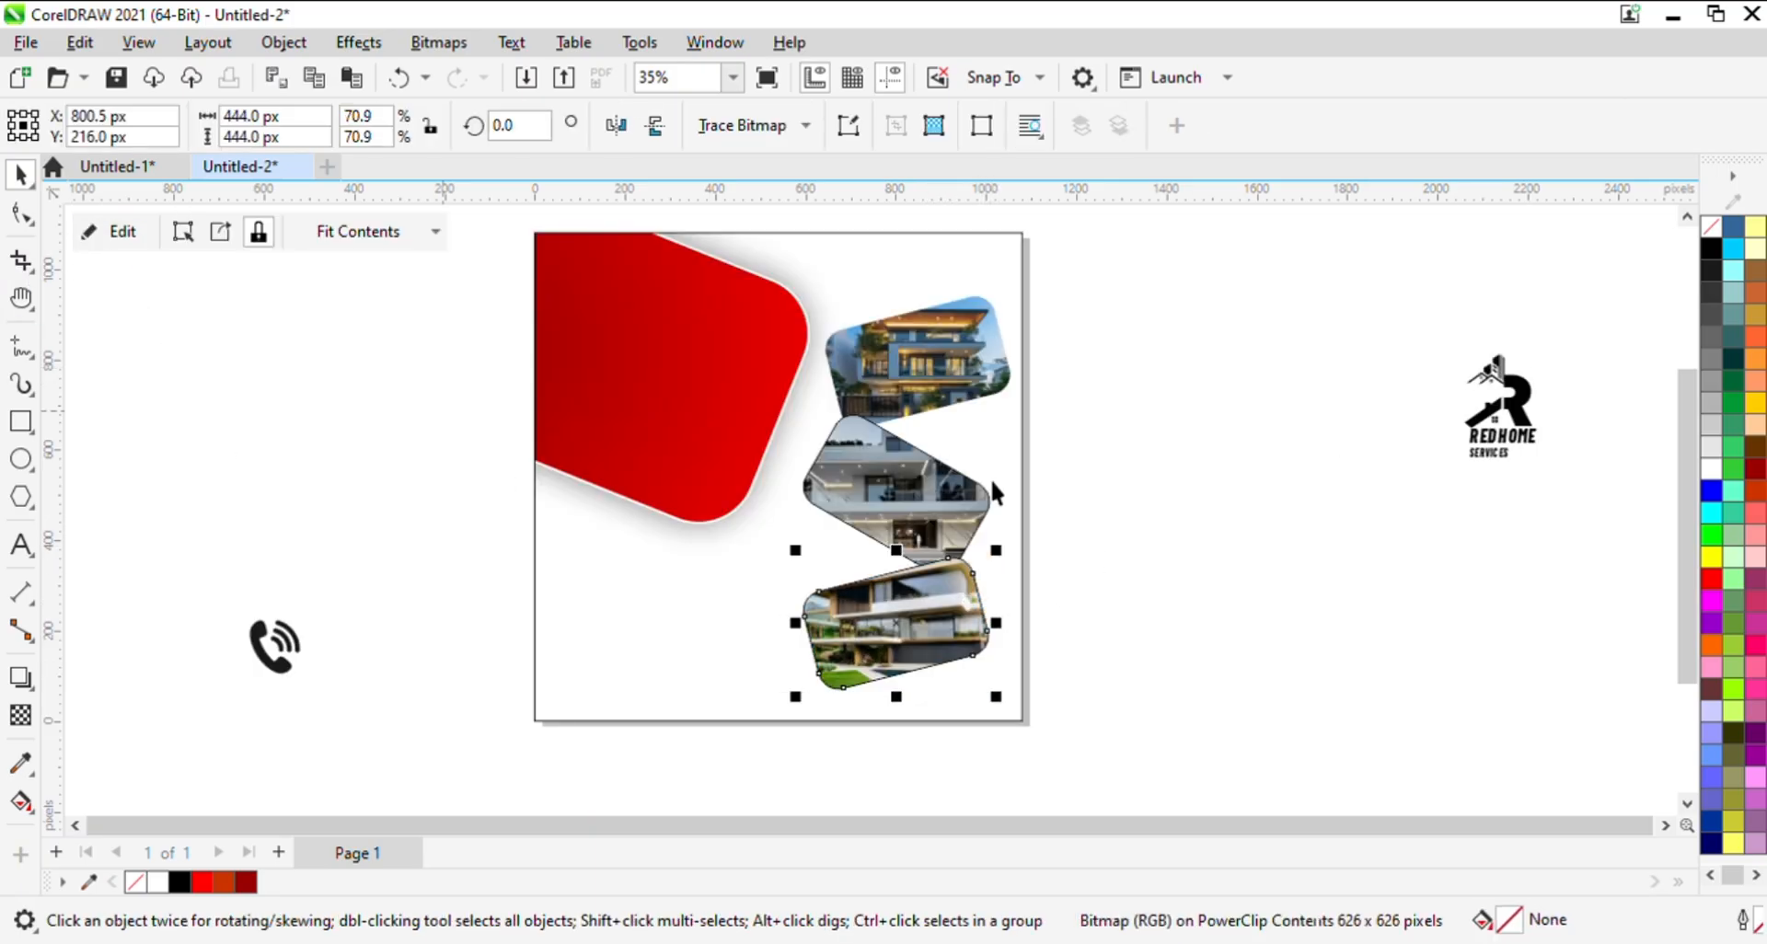
- Remove the black outlines from the photo frames and deselect them
right_click(1714, 225)
left_click(906, 357, "shift")
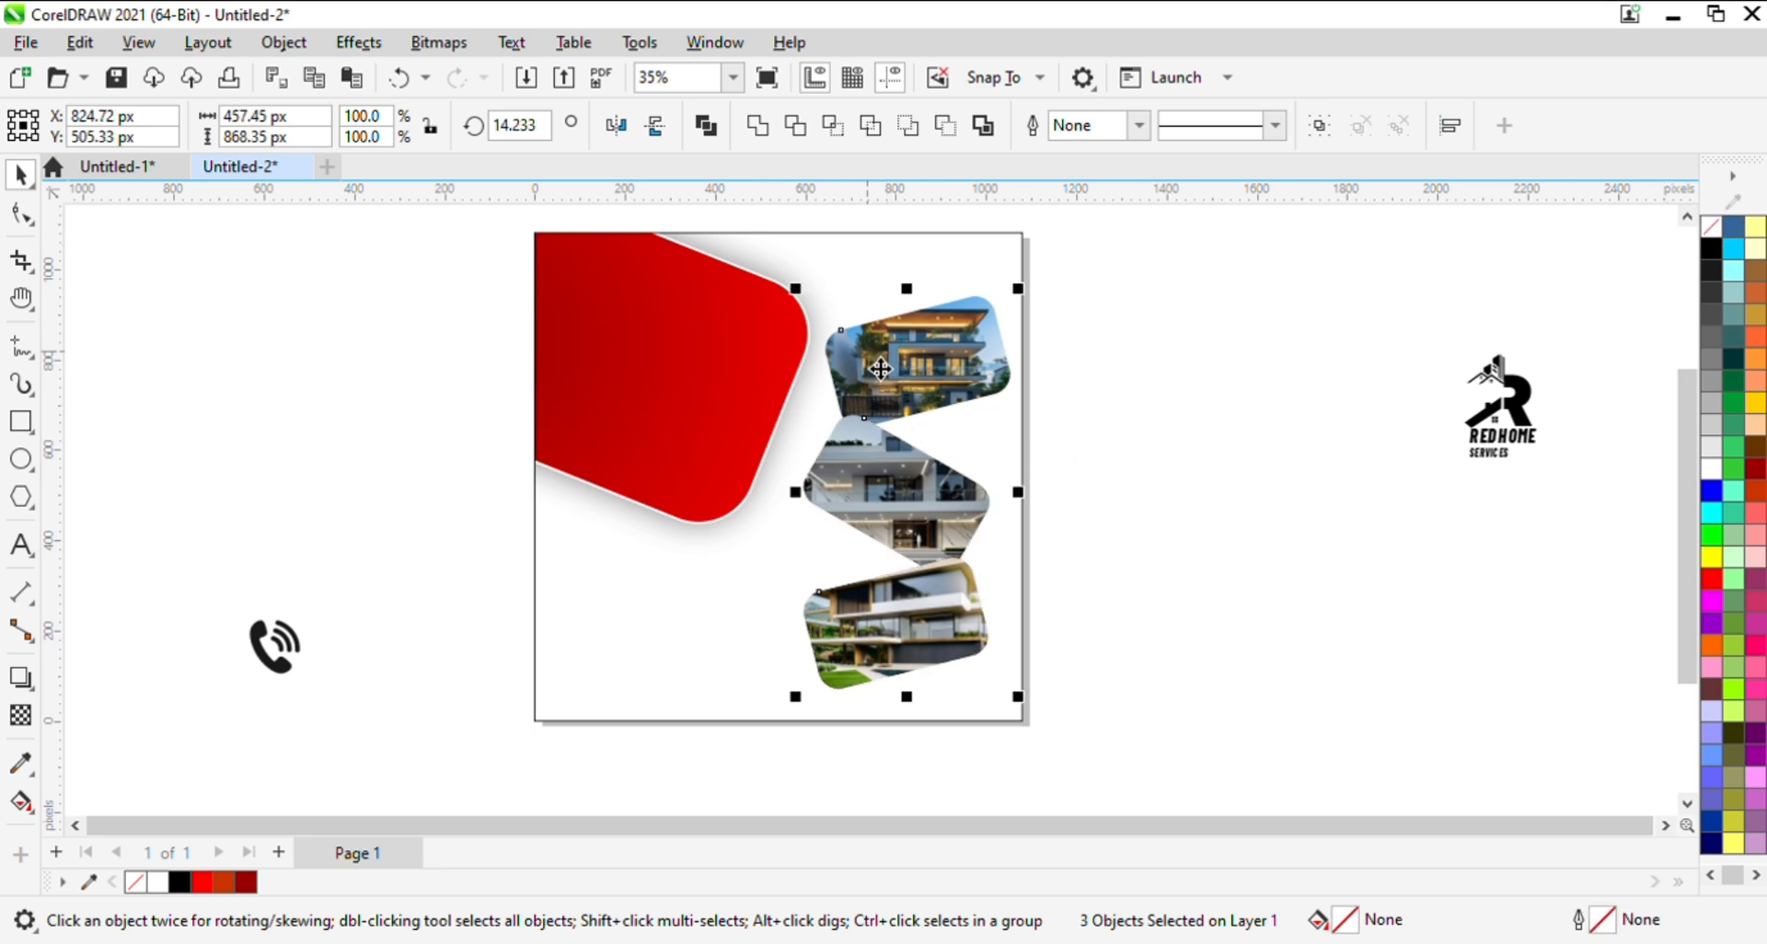
left_click(1236, 474)
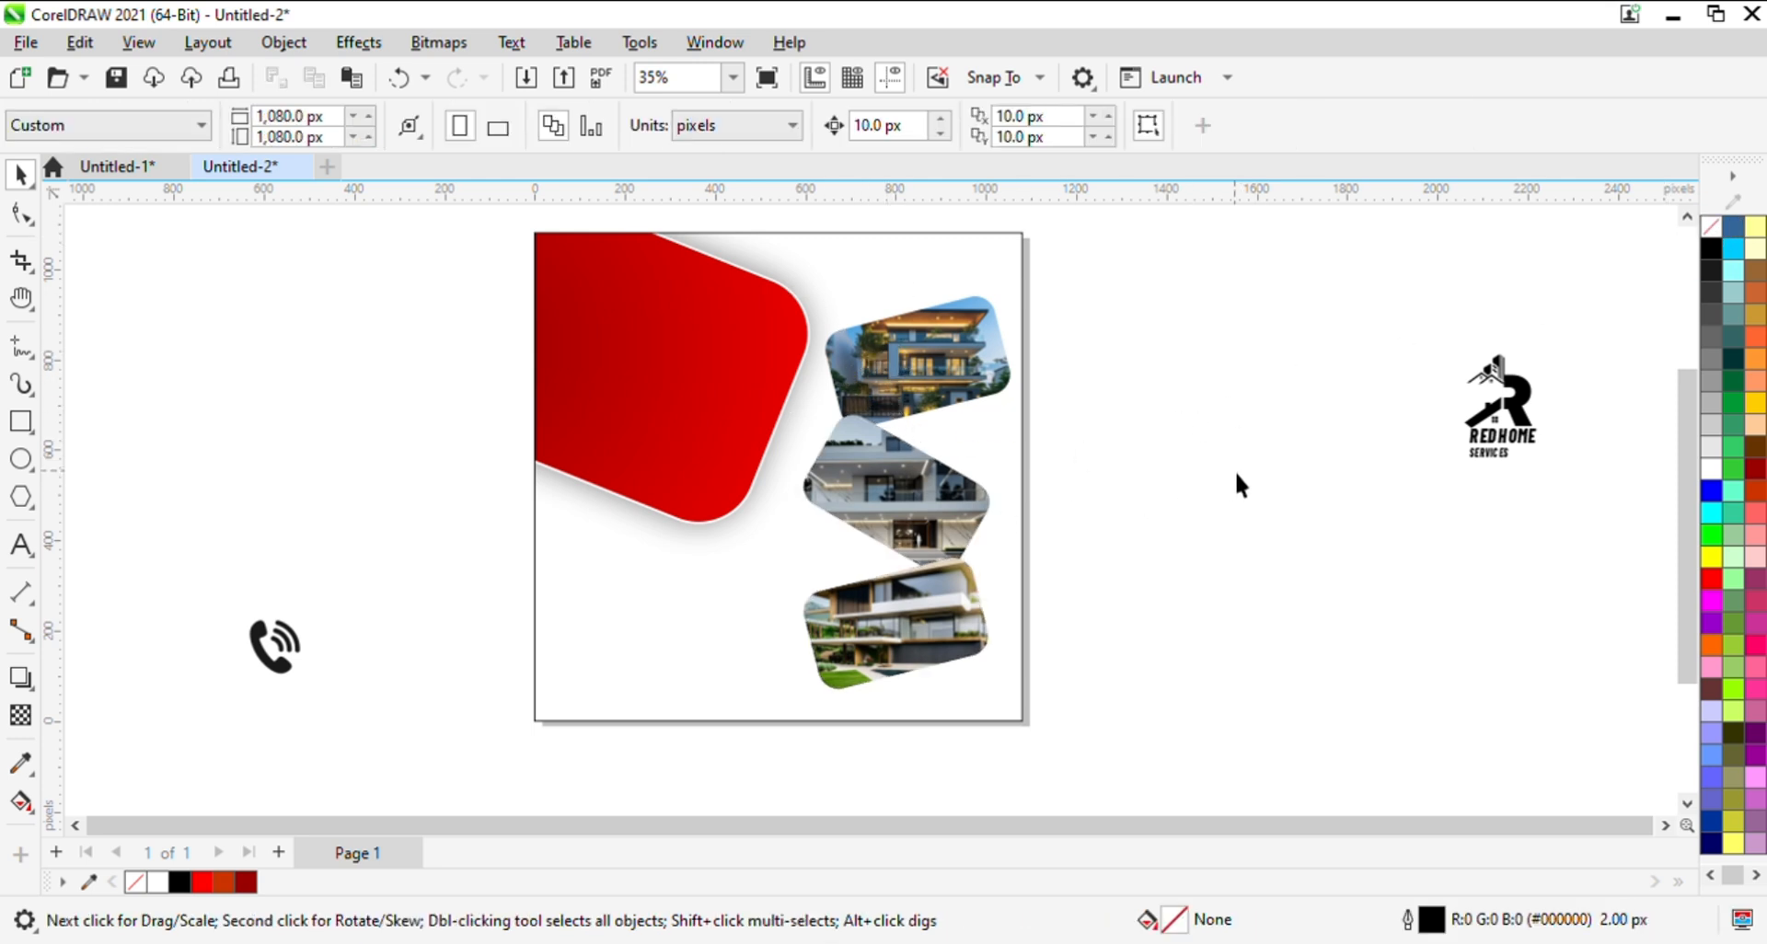
- Give all three photo frames a white outline 5 px wide
left_click(833, 397)
left_click(918, 610, "shift")
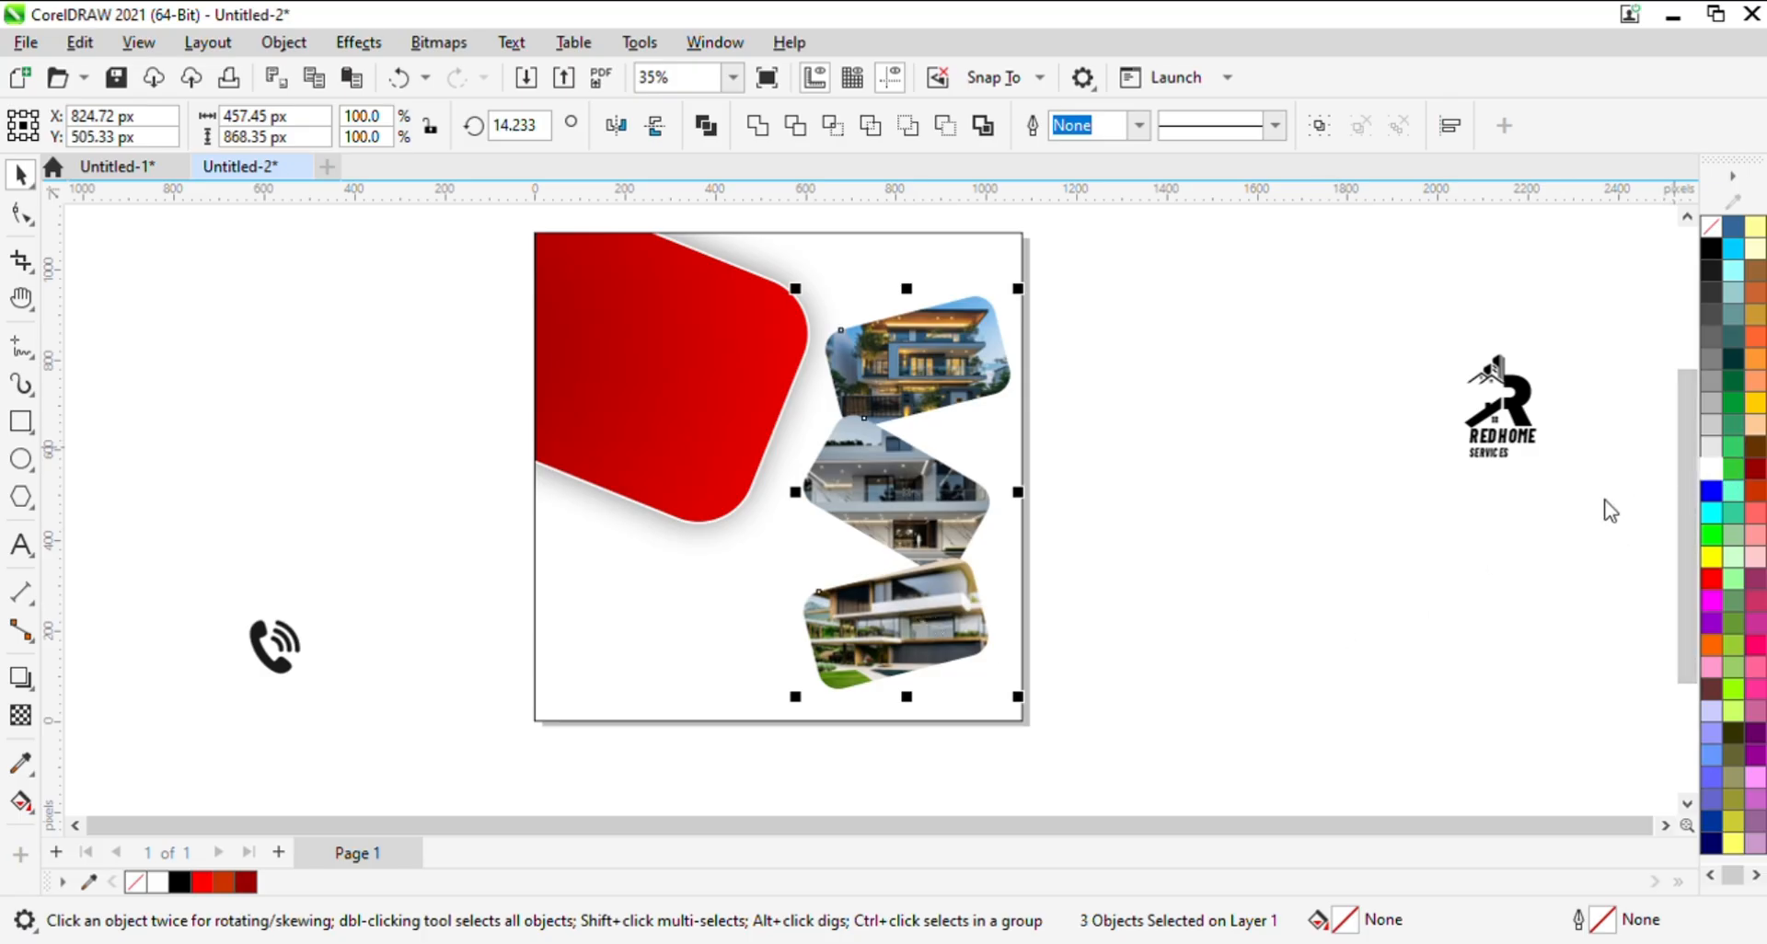
right_click(1711, 468)
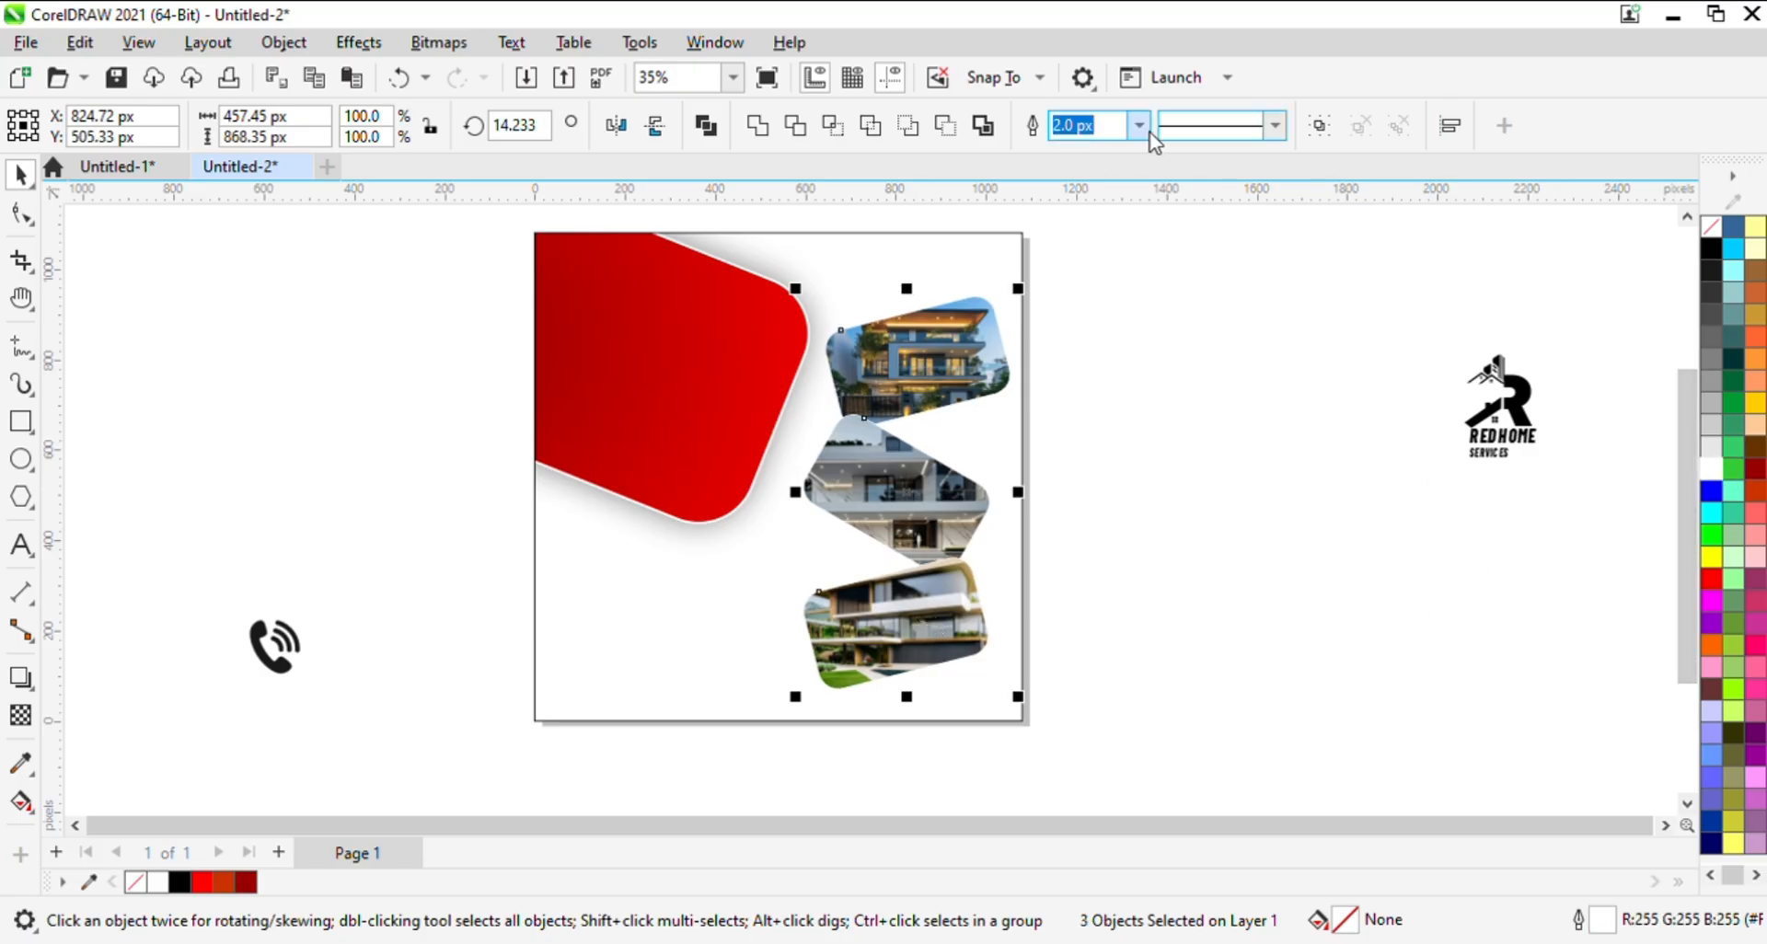
type("5")
key("Return")
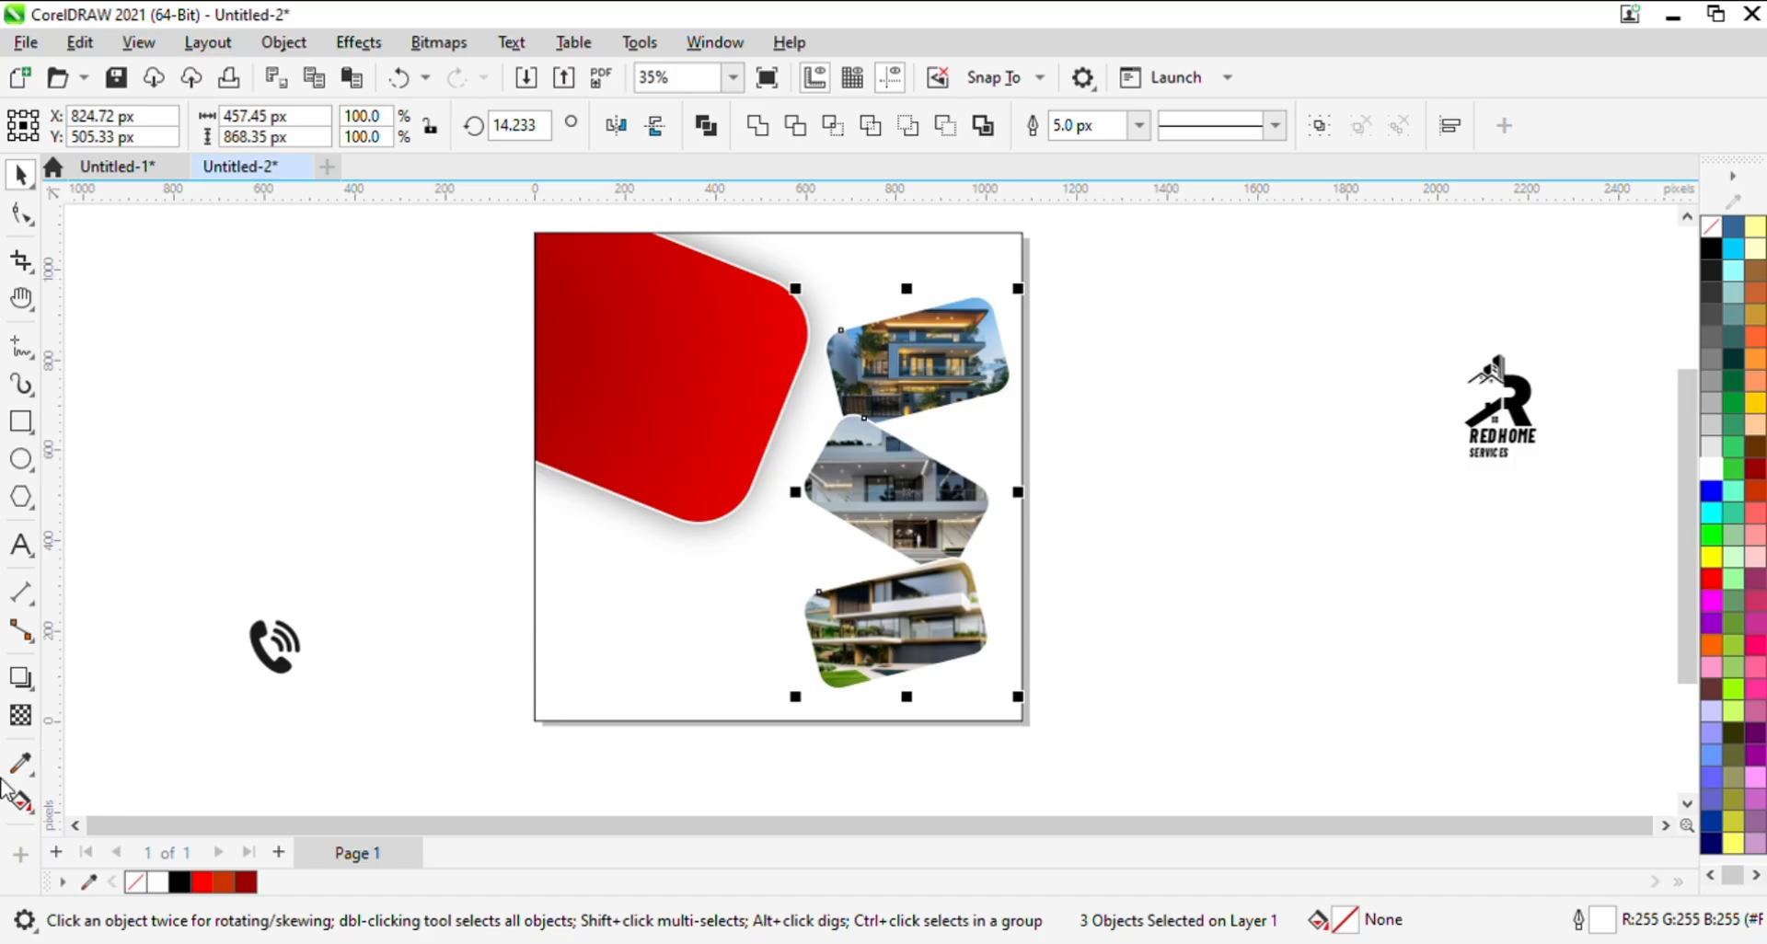
- Add a drop shadow to the three photo frames and enlarge them very slightly
left_click(20, 678)
left_click_drag(908, 296, 909, 676)
key("space")
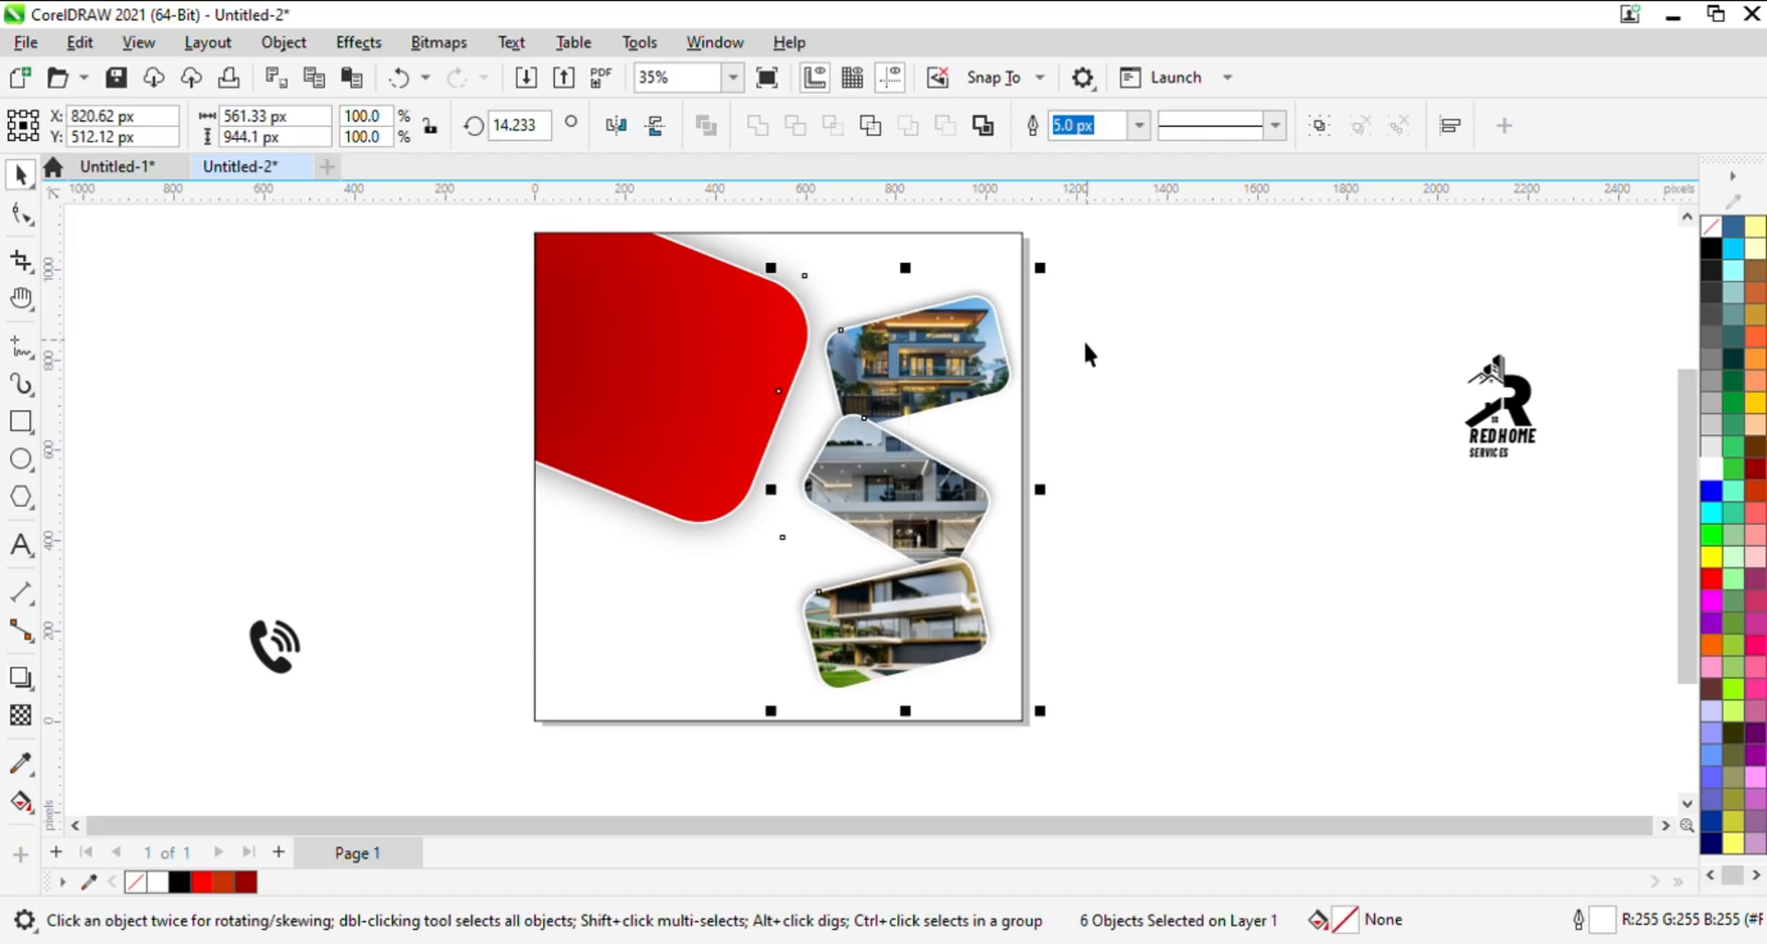
left_click_drag(772, 268, 769, 266)
left_click(1120, 559)
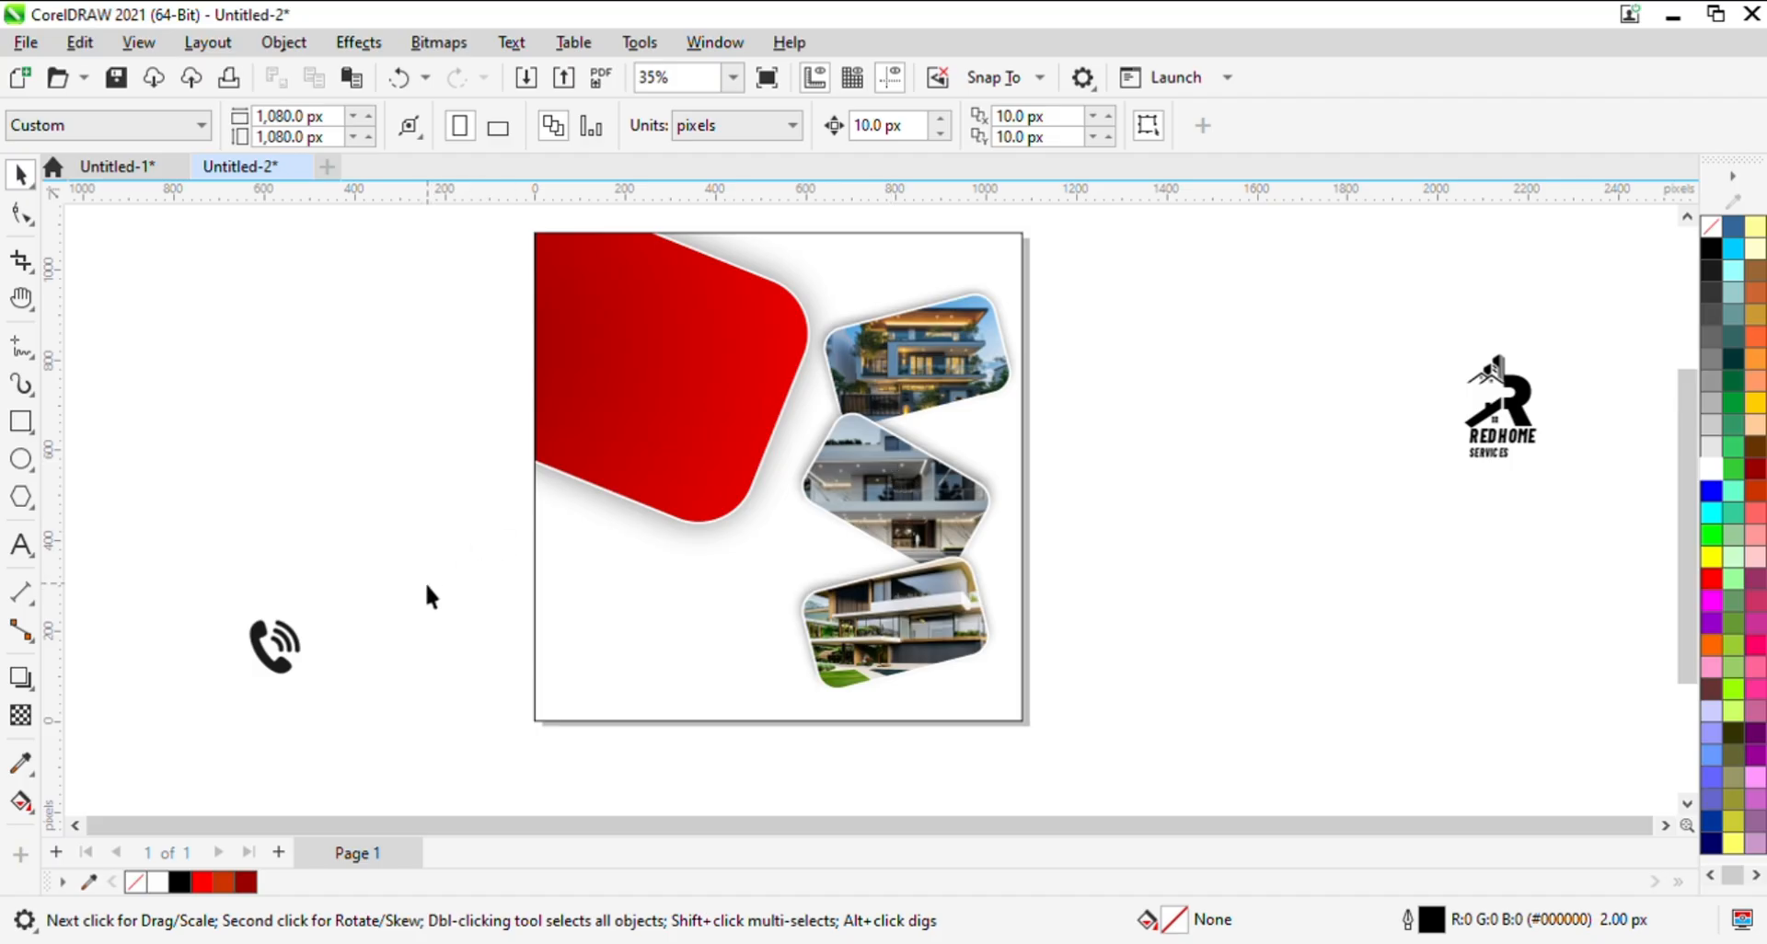
- Move the phone icon slightly up and outward, and draw a rectangle about 559 by 128 px beside the page's left edge
left_click_drag(276, 661, 245, 620)
key("Escape")
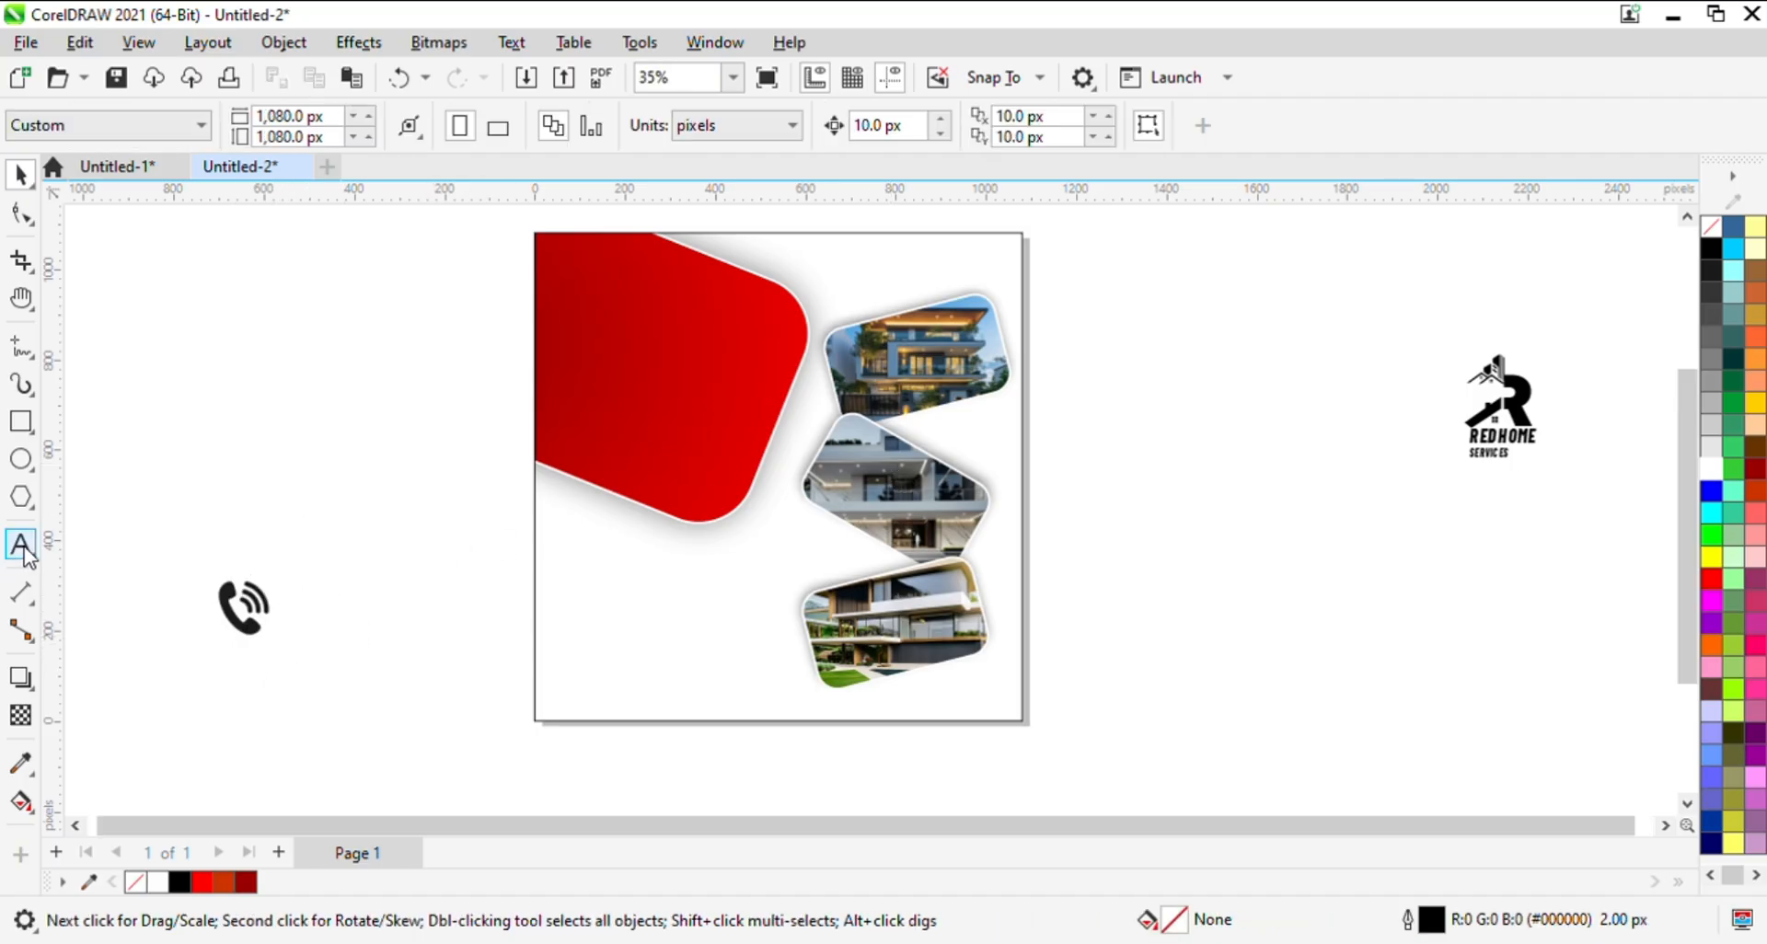
left_click(21, 421)
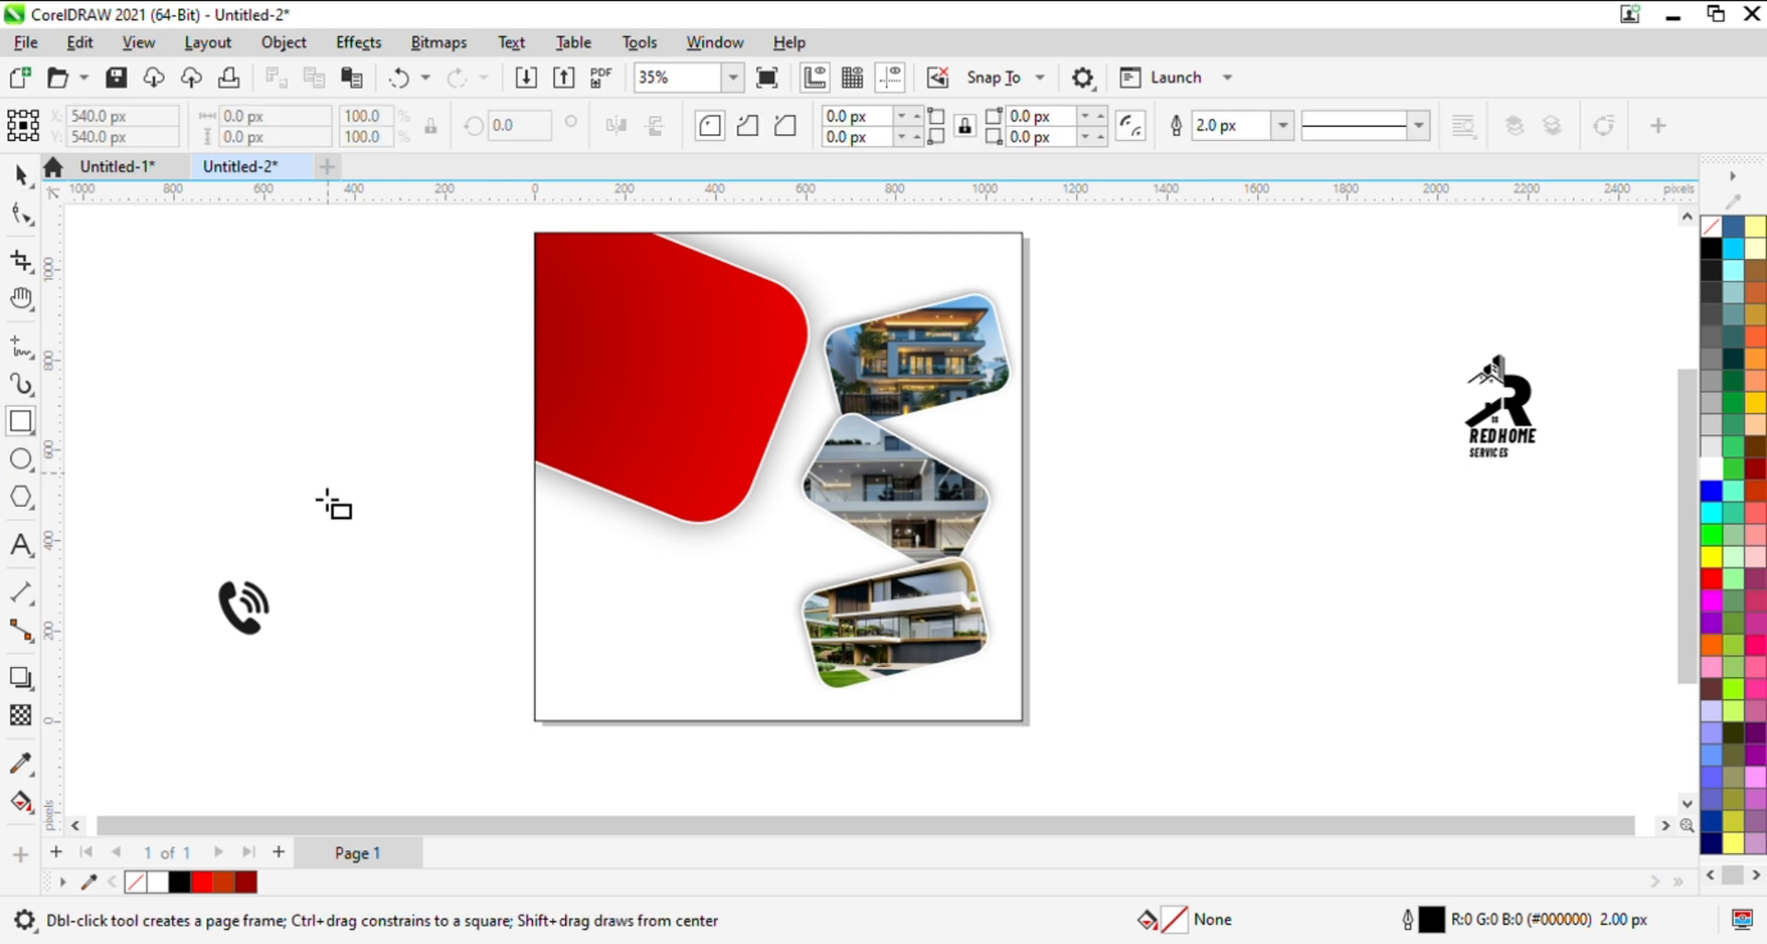
mouse_move(275, 452)
left_mouse_down()
mouse_move(414, 505)
mouse_move(534, 505)
mouse_move(543, 530)
left_mouse_up()
key("space")
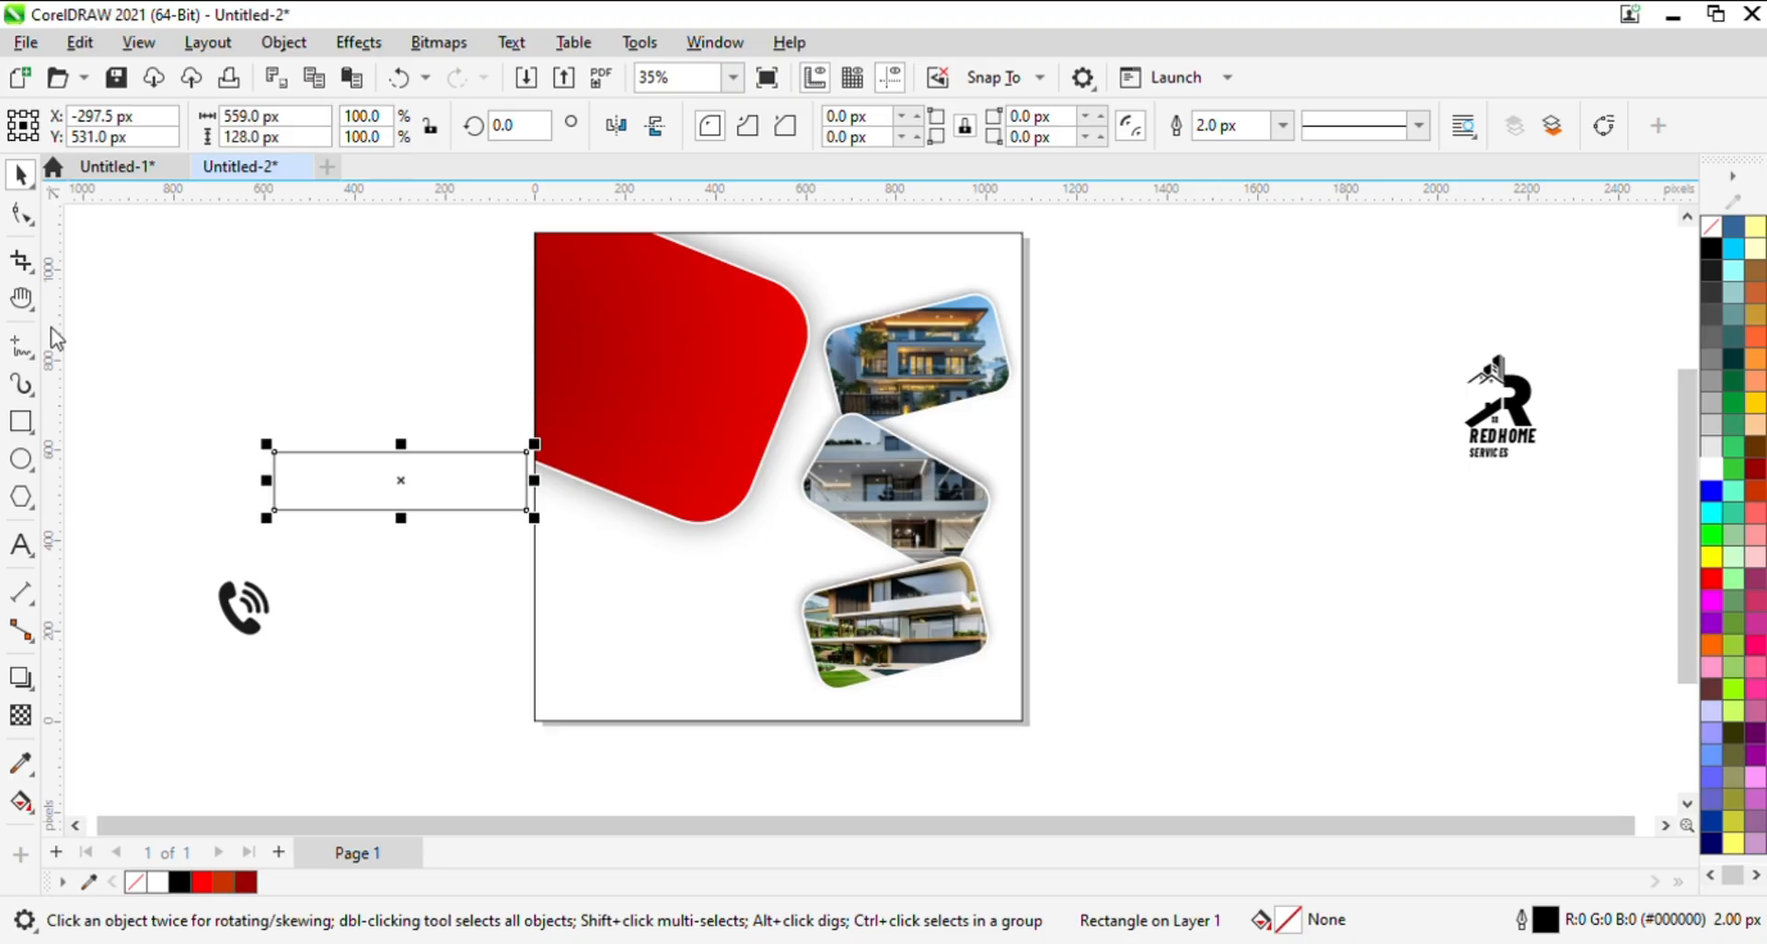
- Round the new rectangle's corners fully to a 64 px radius, forming a pill shape
left_click(21, 213)
left_click_drag(276, 455, 400, 467)
key("space")
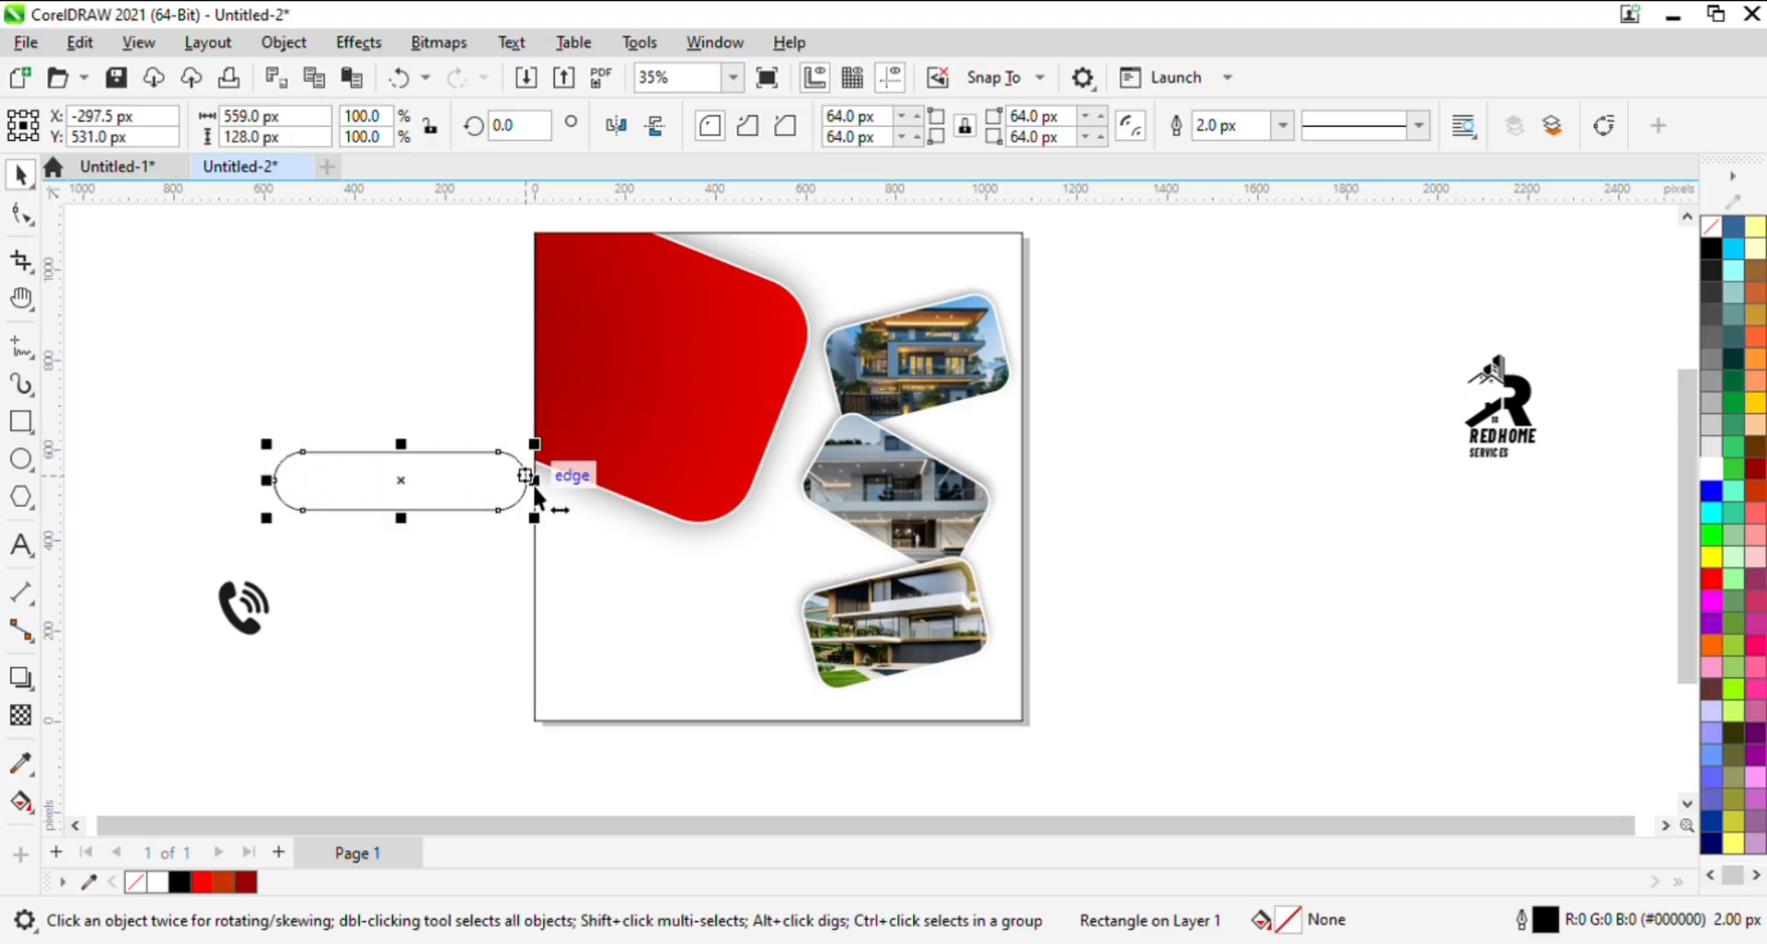
- Narrow the pill shape to about 409 px and place it on the page below the red shape
left_click_drag(536, 490, 665, 568)
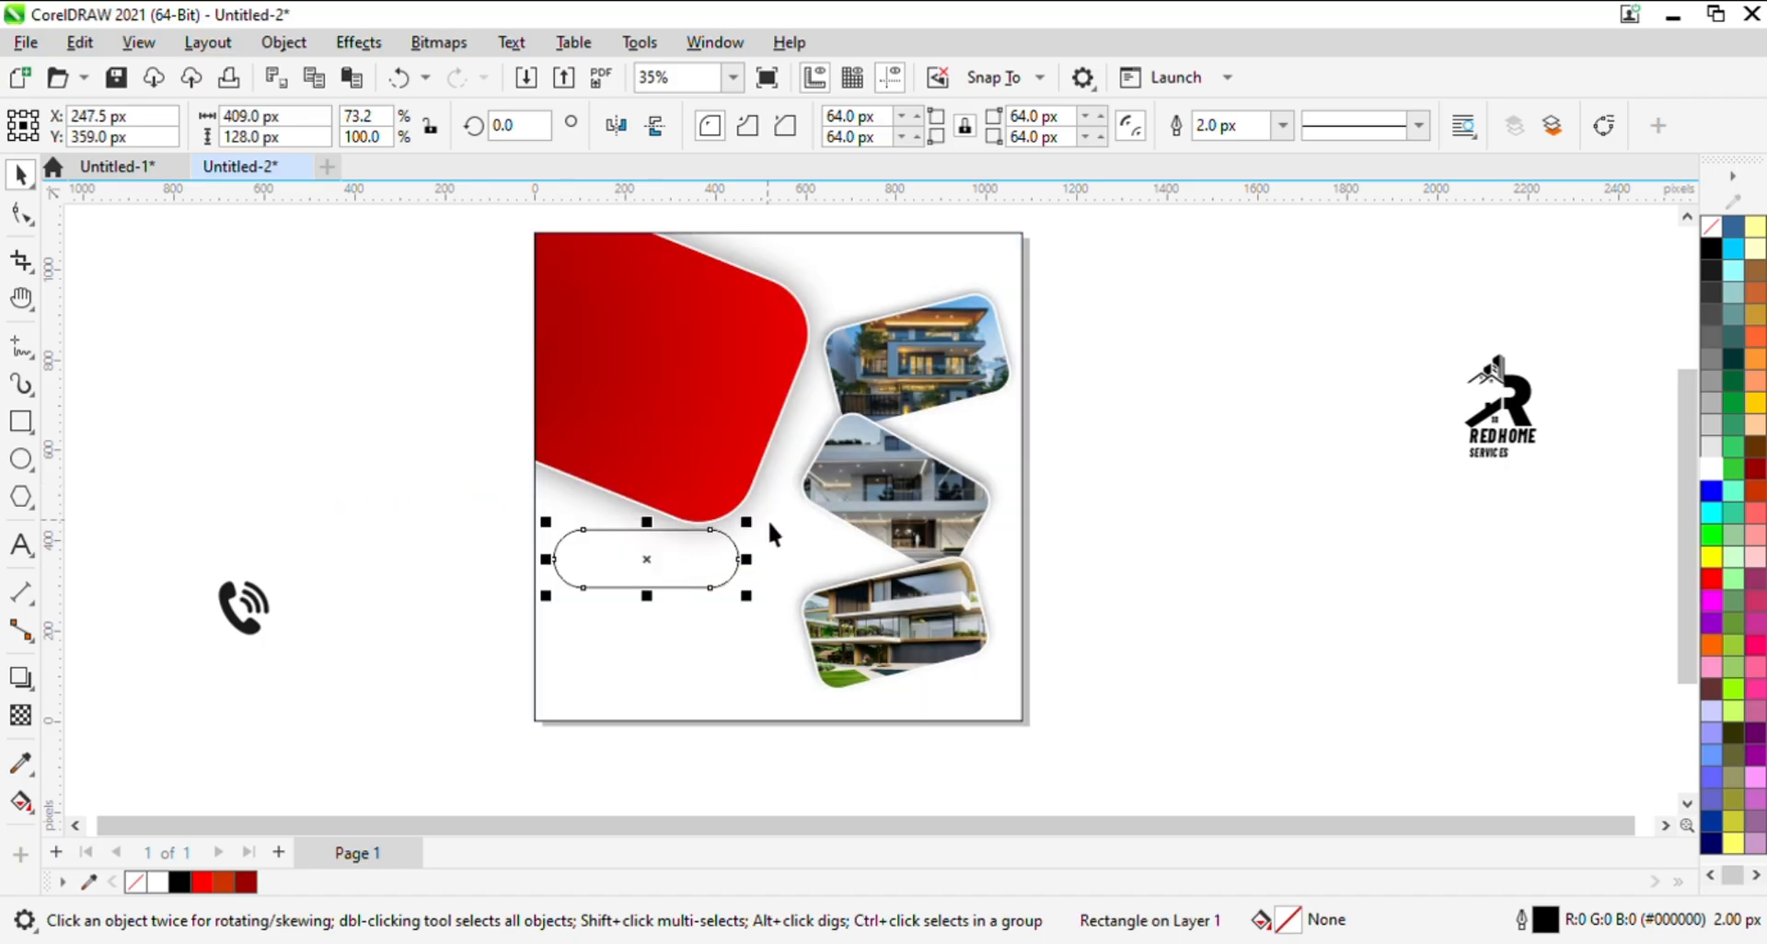
- Shrink the pill shape to about 386 by 93 px and nudge it up and right, just below the red shape
left_click_drag(746, 521, 742, 562)
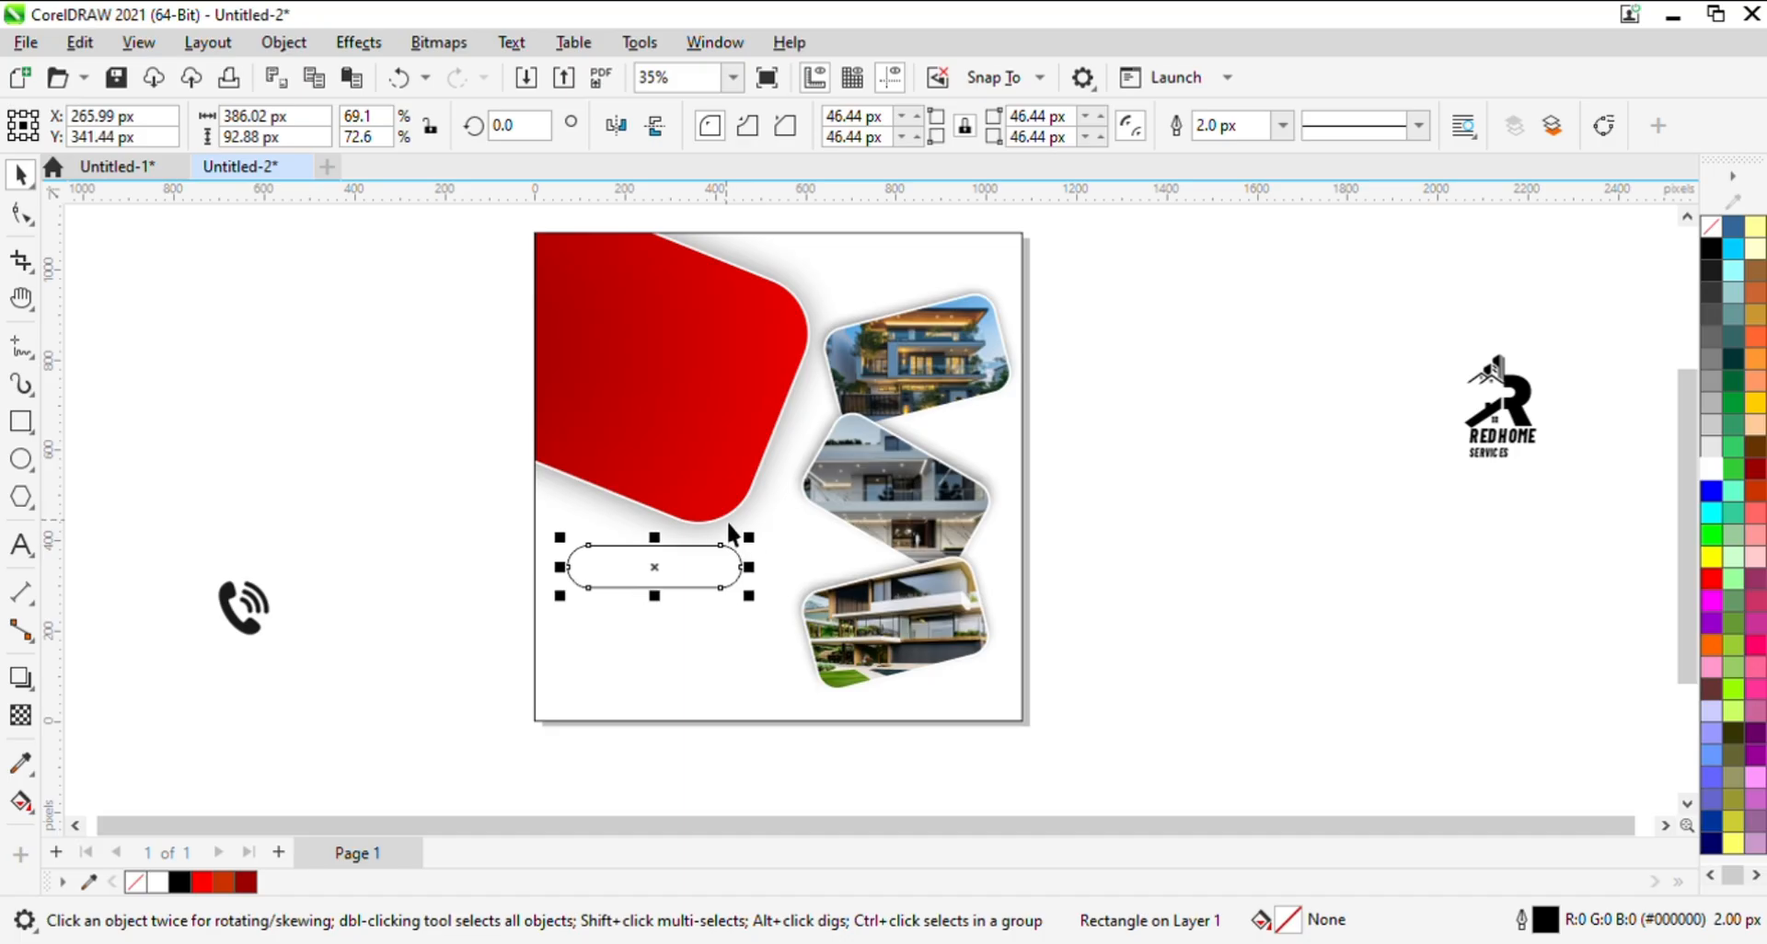
key("Right")
key("Up")
key("Up")
key("Right")
key("Right")
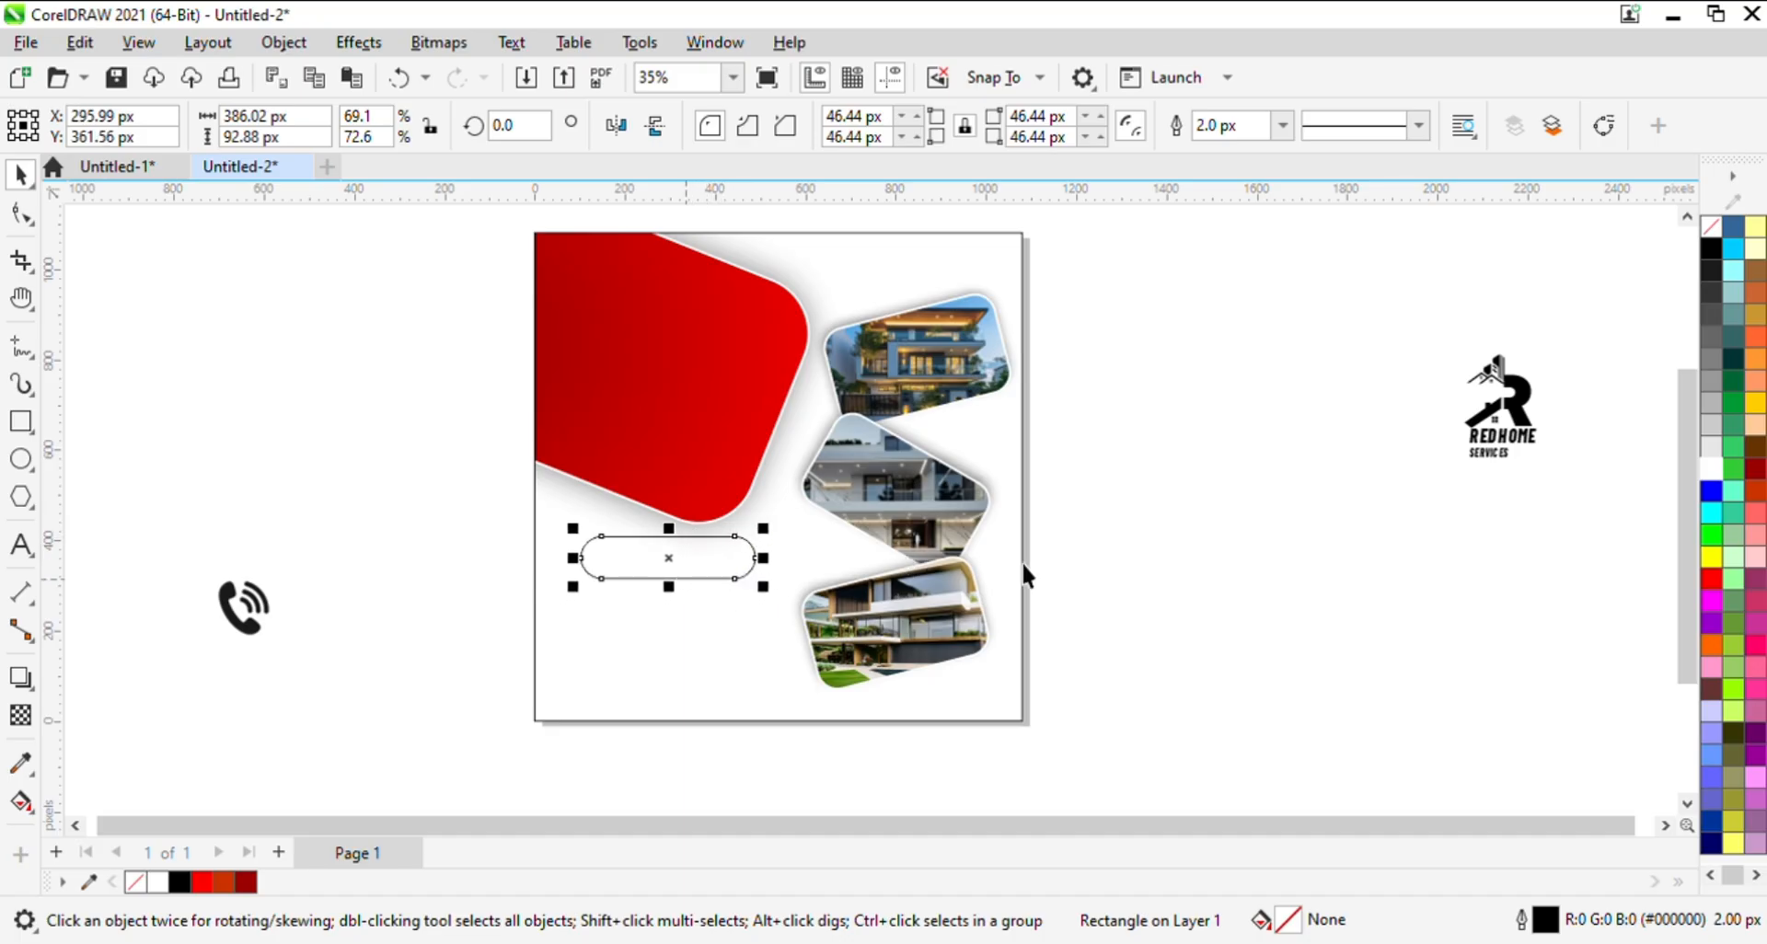
- Fill the pill shape with golden yellow #FFCC00 without an outline, and shift it slightly left
left_click(1712, 557)
left_click(1756, 403)
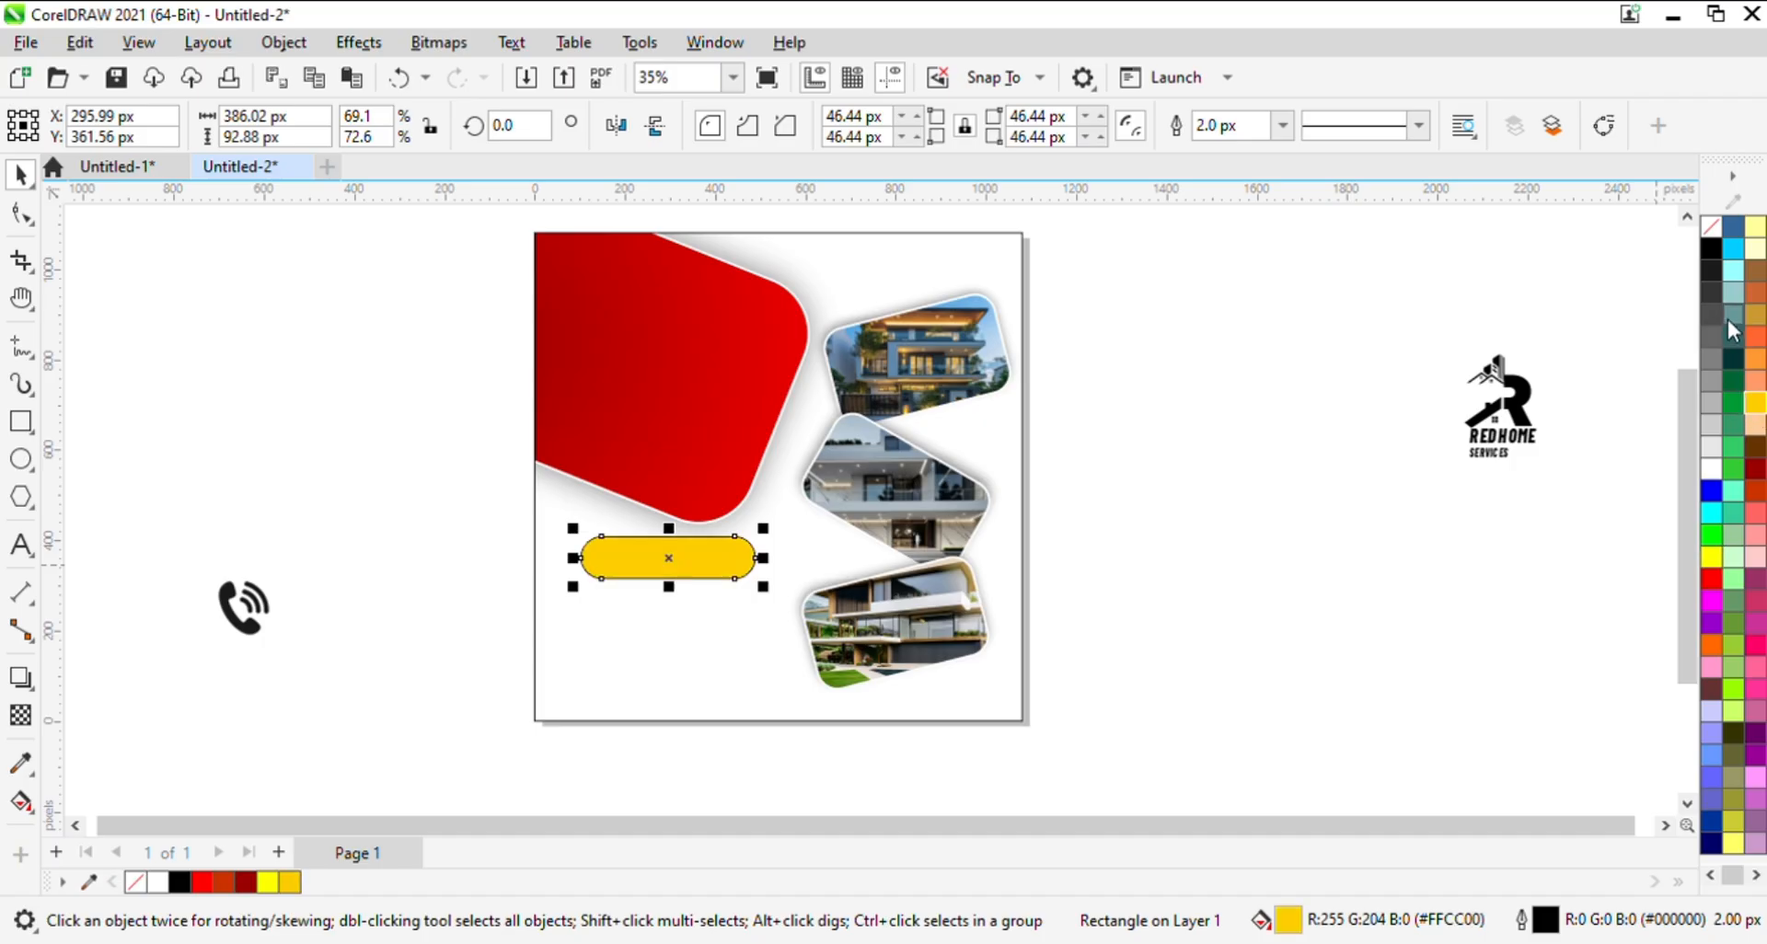
right_click(1710, 232)
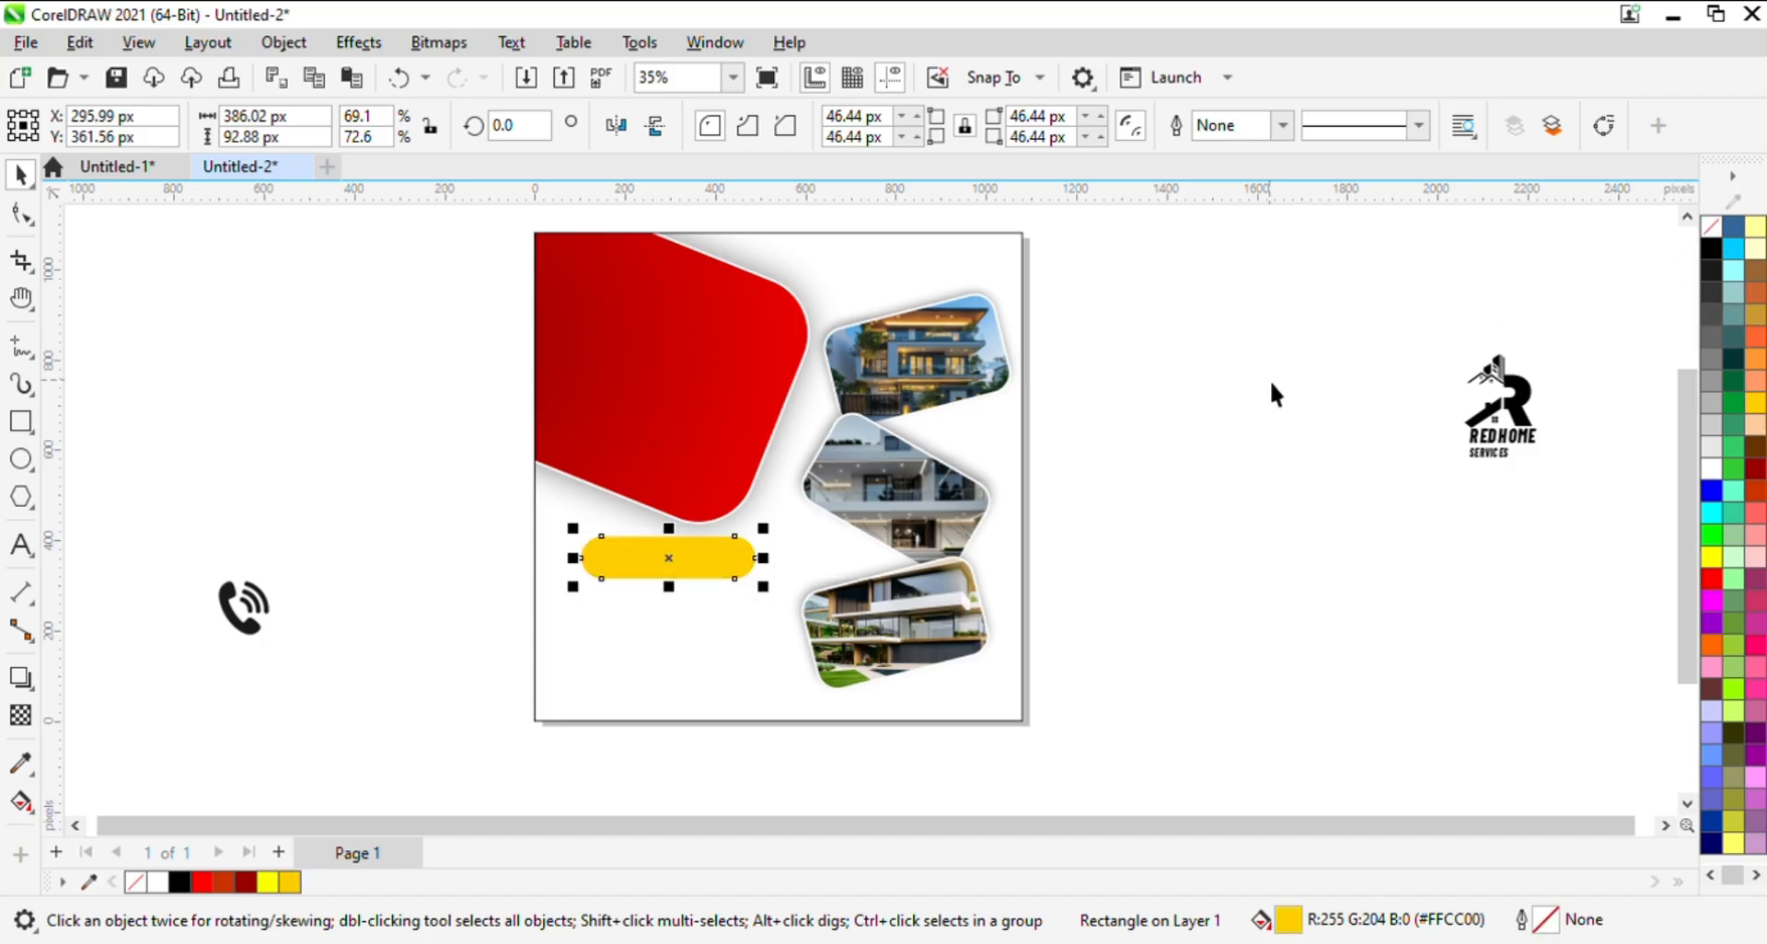
left_click(1035, 507)
left_click(683, 556)
left_click_drag(662, 578, 653, 578)
left_click(371, 571)
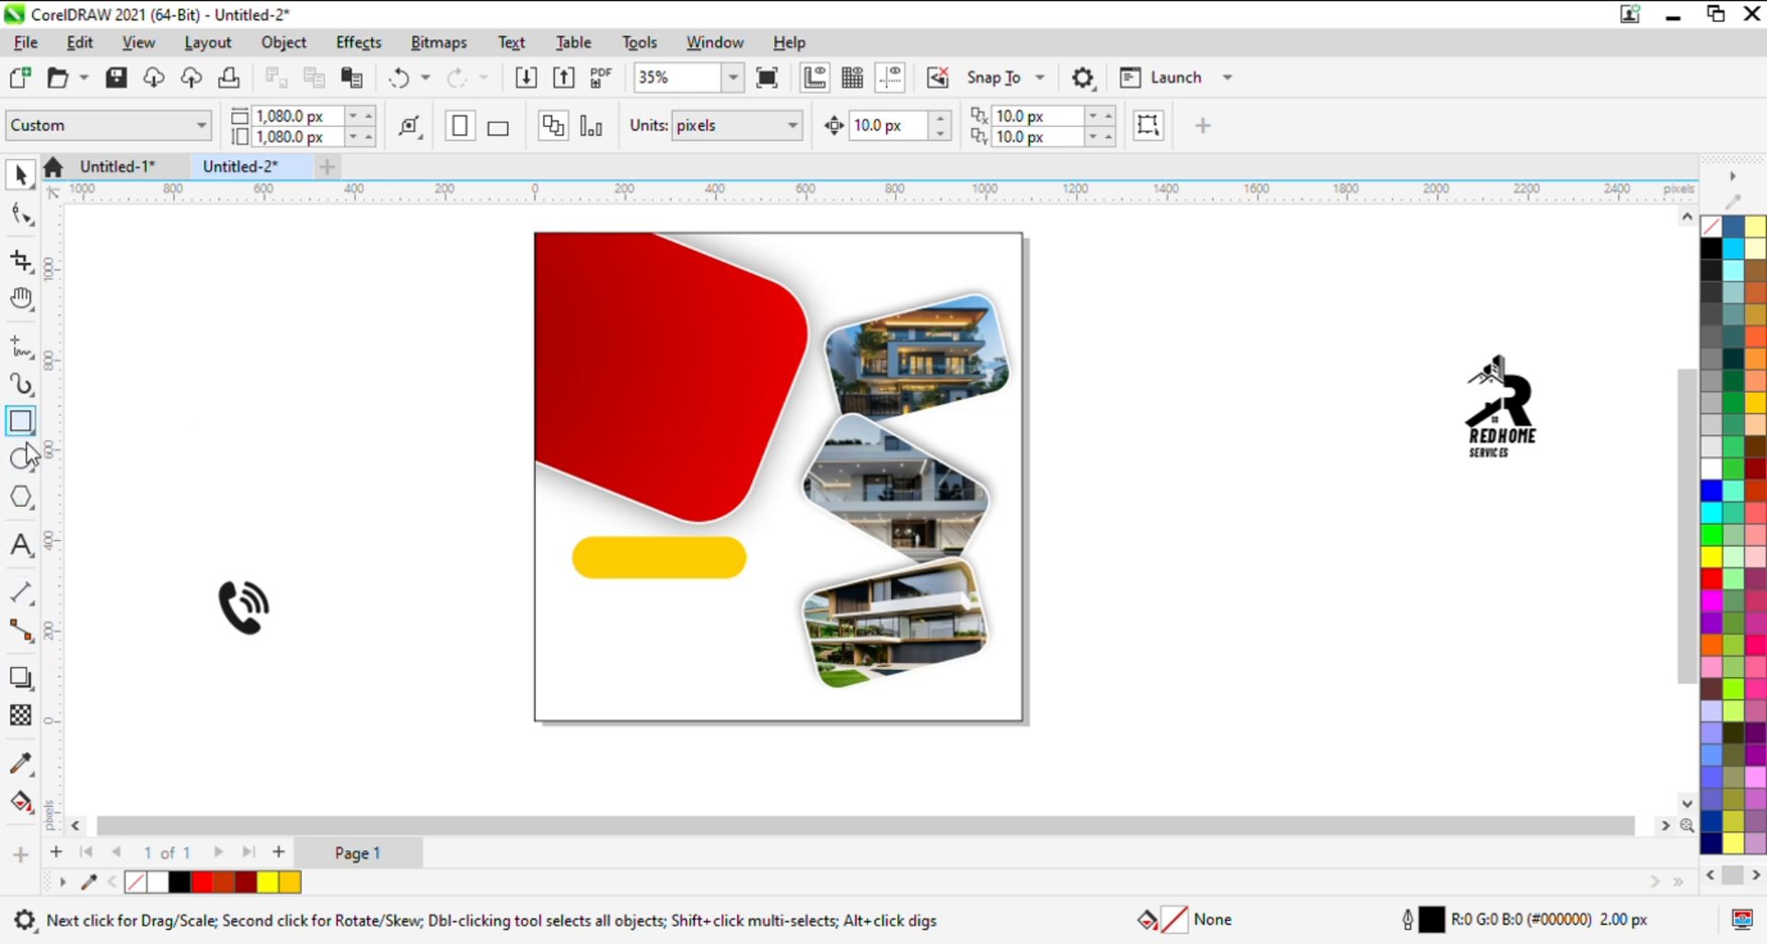
- Add the artistic text "COMPANY" in the empty area left of the page
left_click(20, 545)
left_click(156, 488)
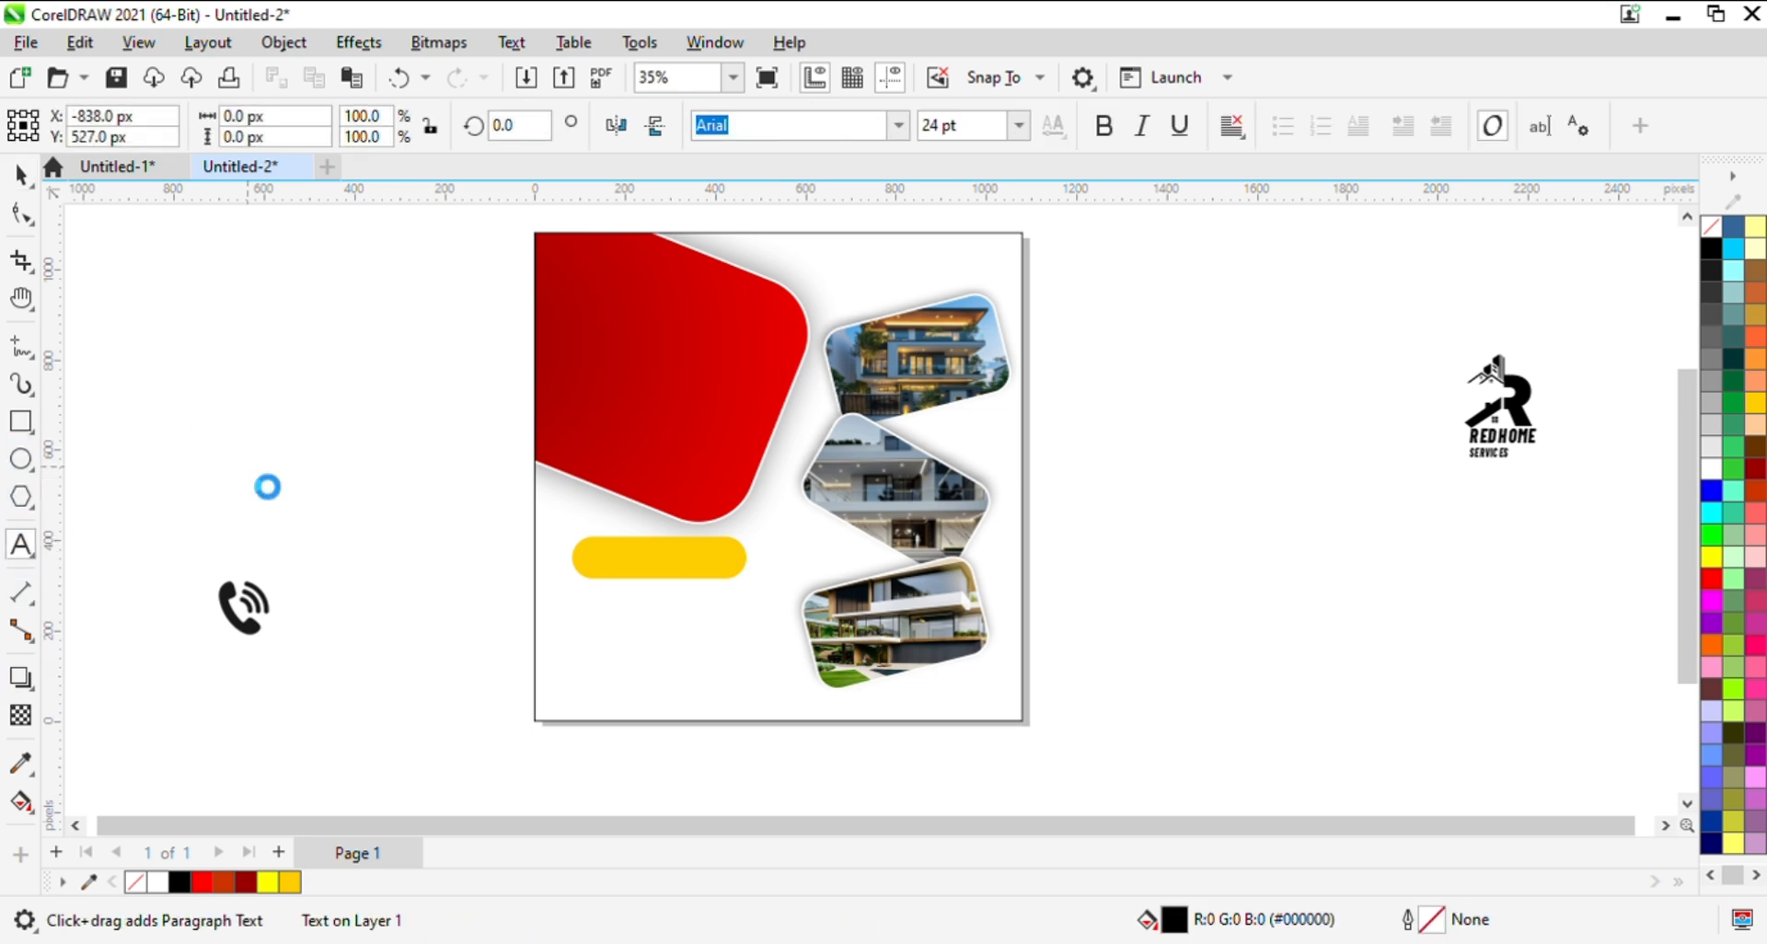
type("COMPAN")
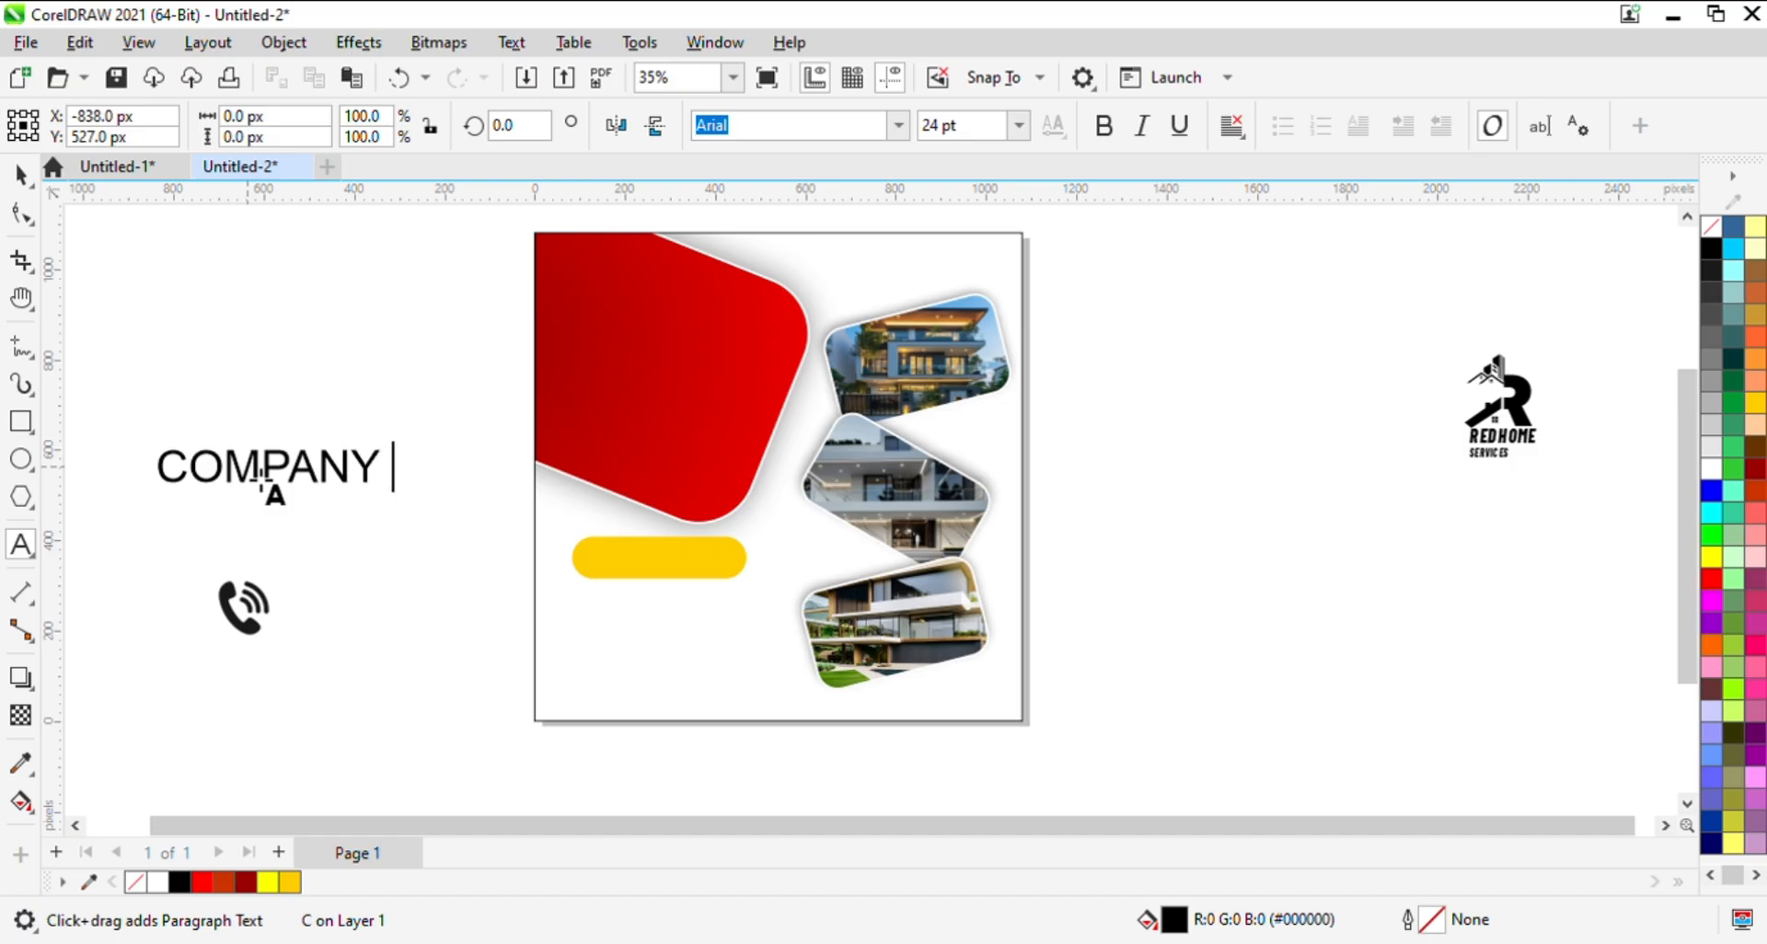
type("Y")
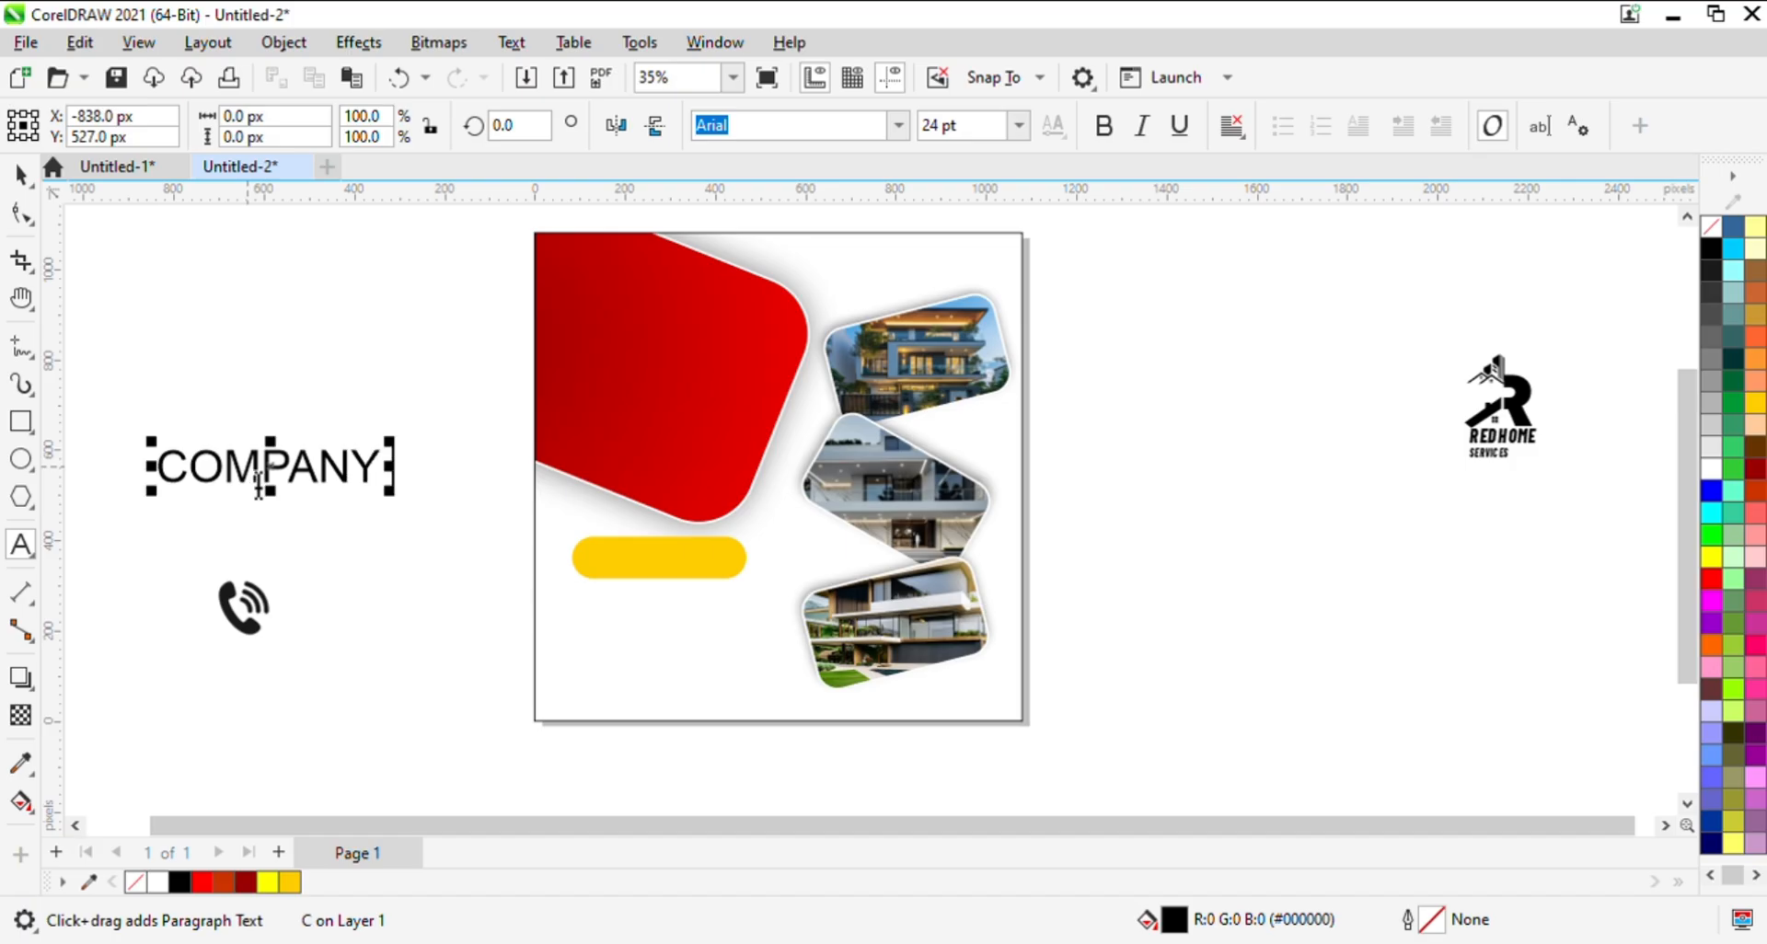
left_click(20, 175)
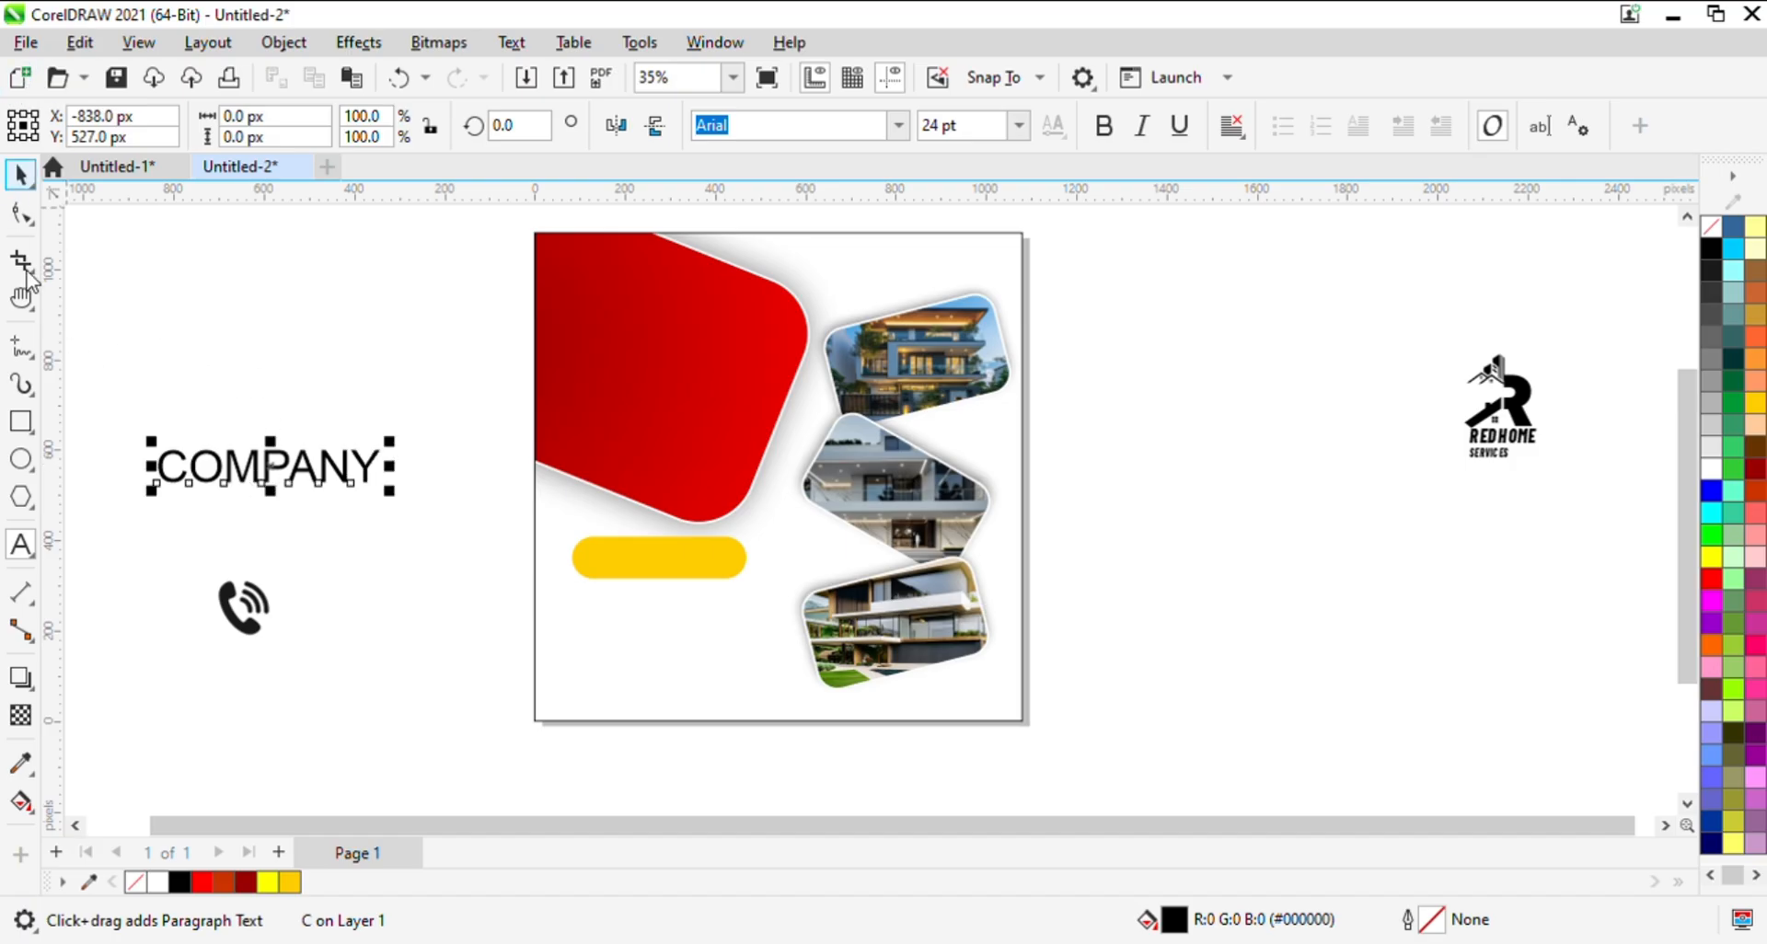
left_click(184, 441)
left_click(244, 478)
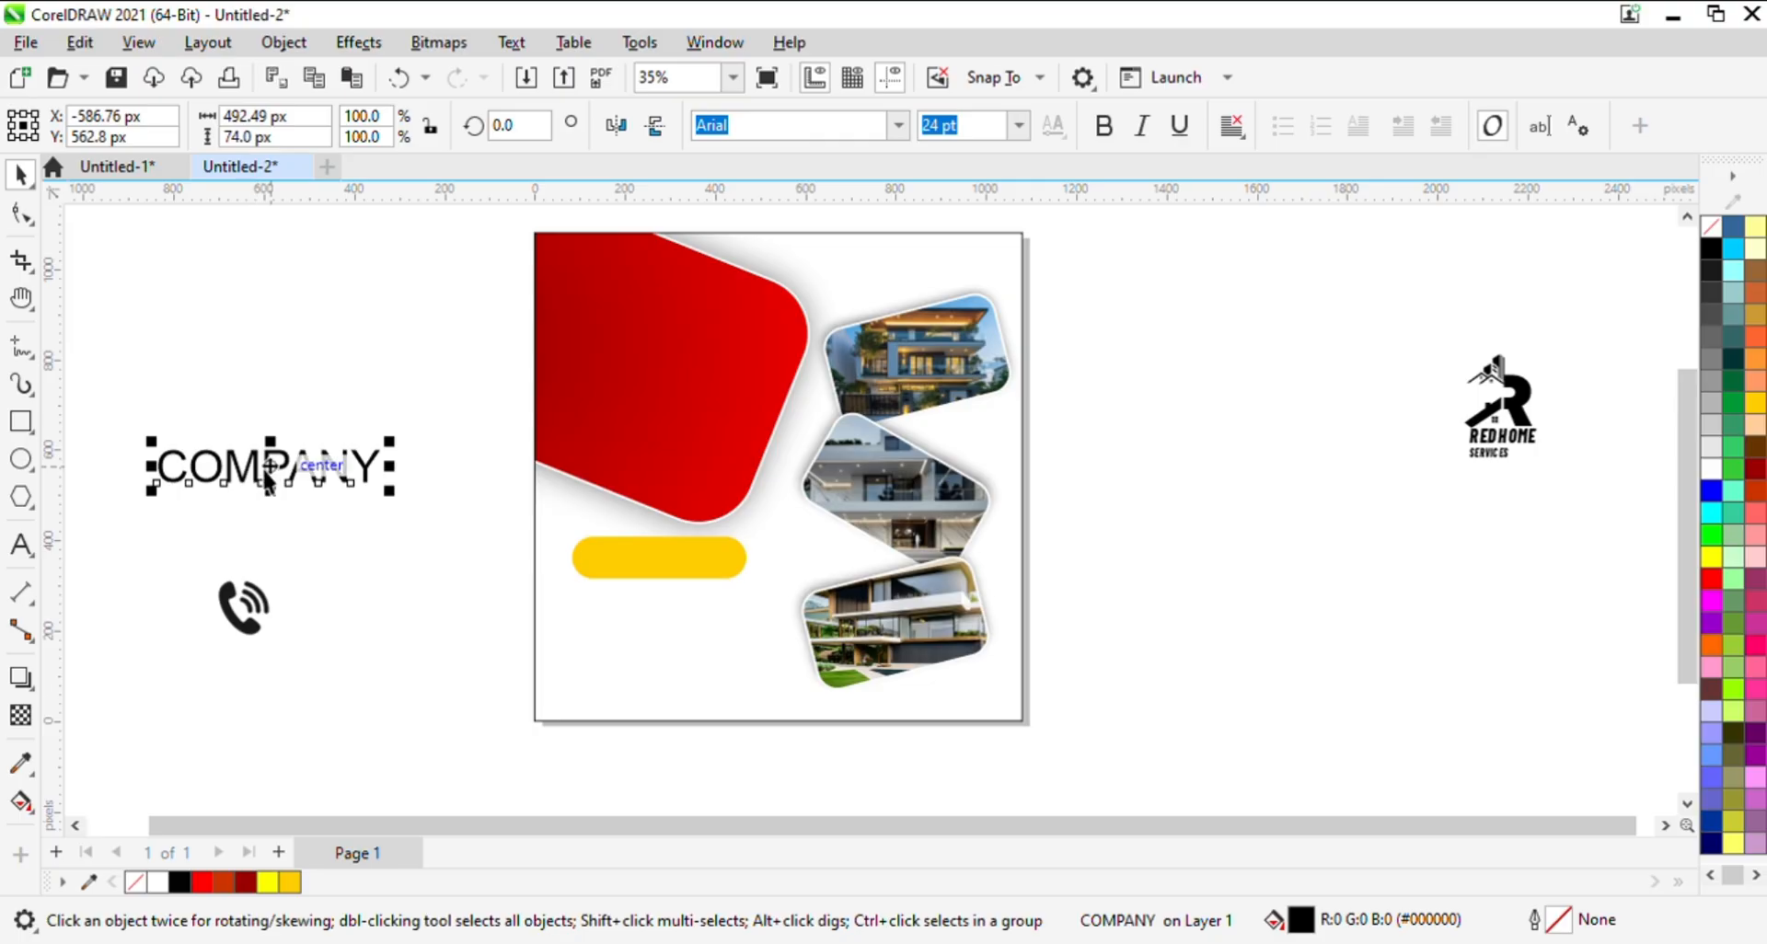
- Duplicate the COMPANY text directly below itself and change the copy's wording to "LOGO HERE"
left_click_drag(276, 481, 276, 563)
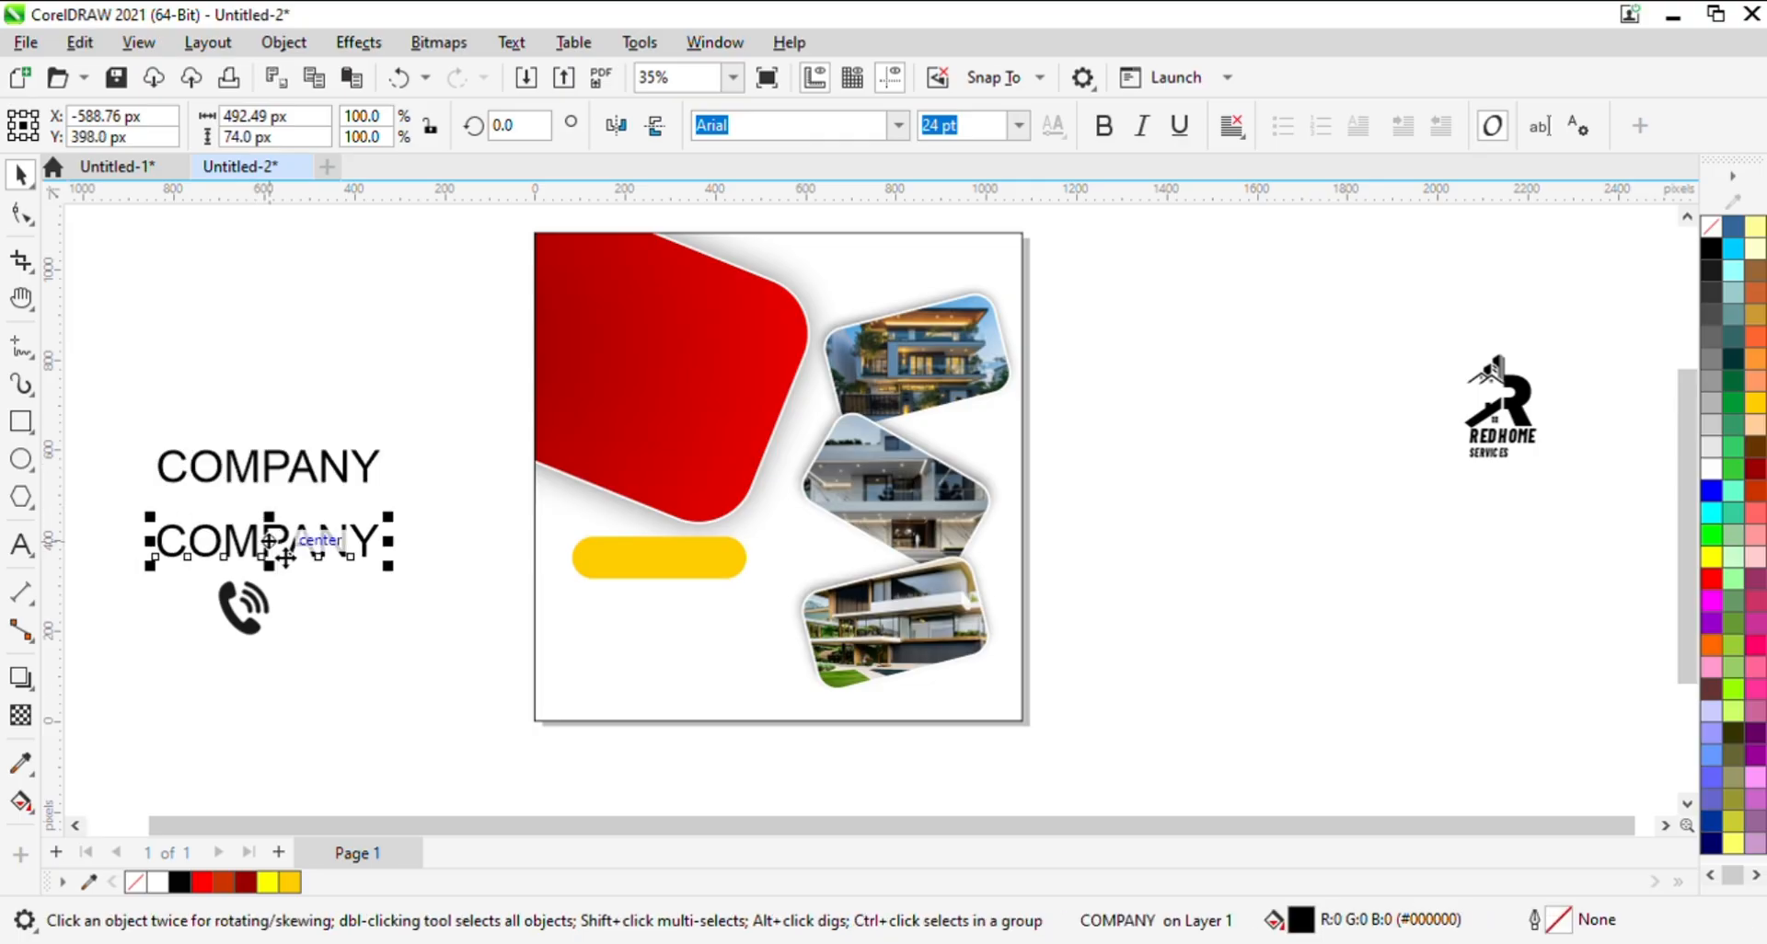
left_click(339, 566)
double_click(338, 549)
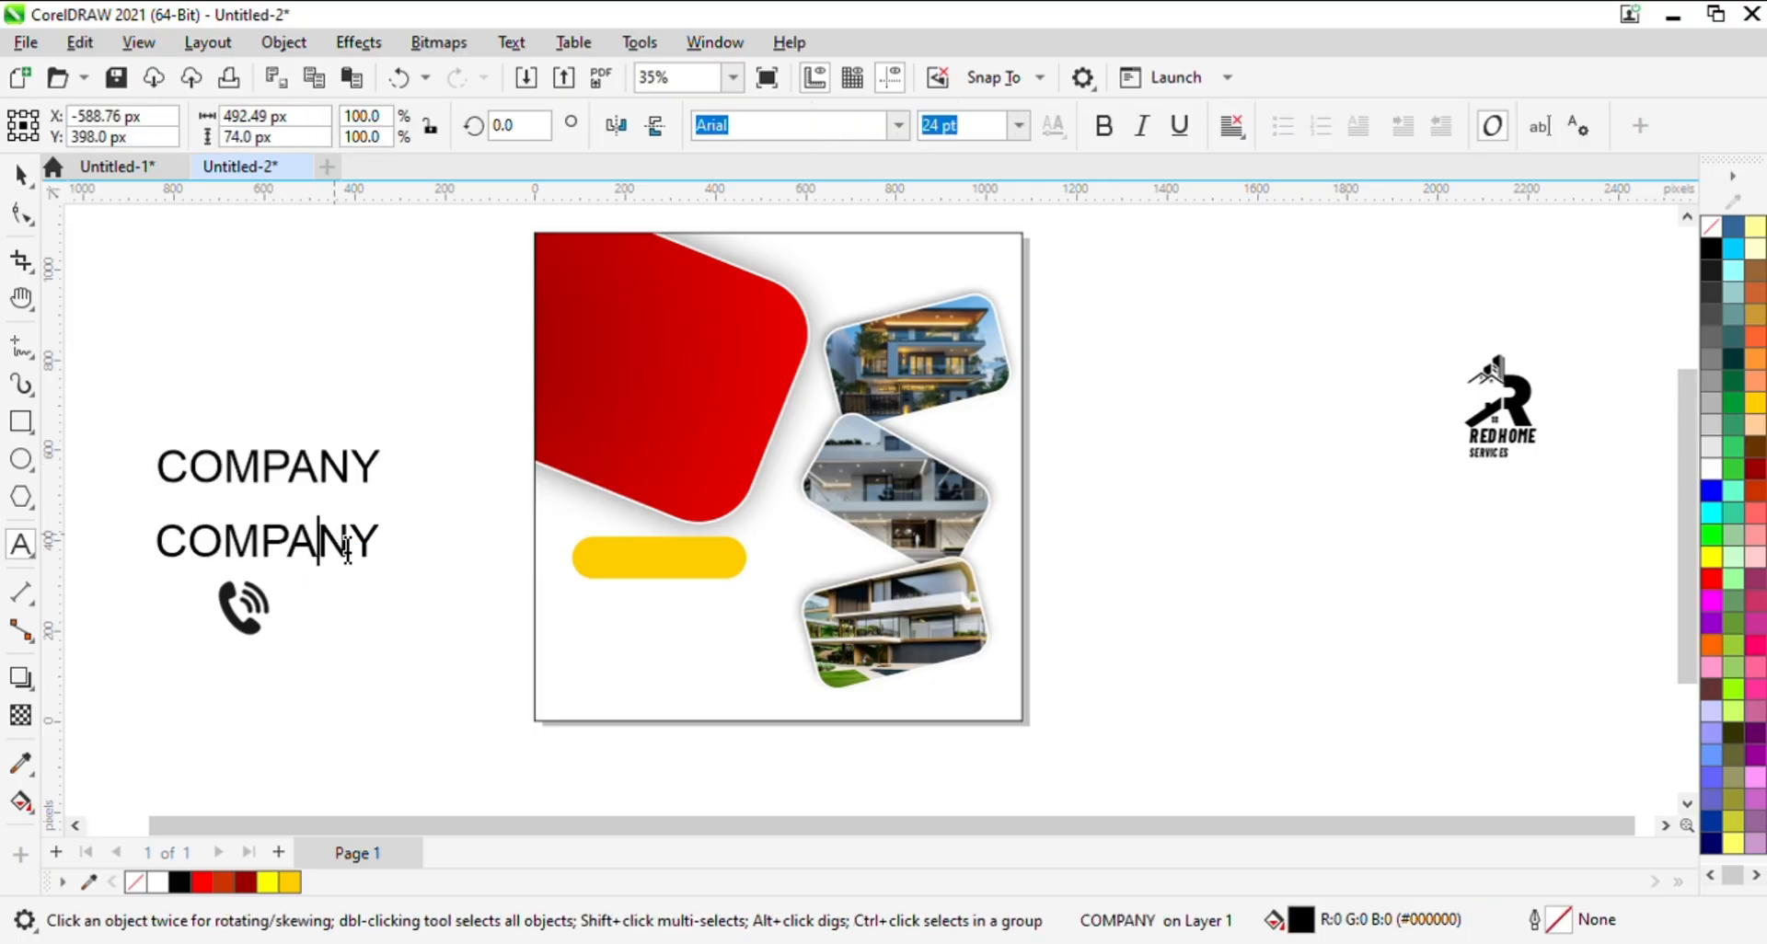
key("ctrl+a")
type("LOGO ")
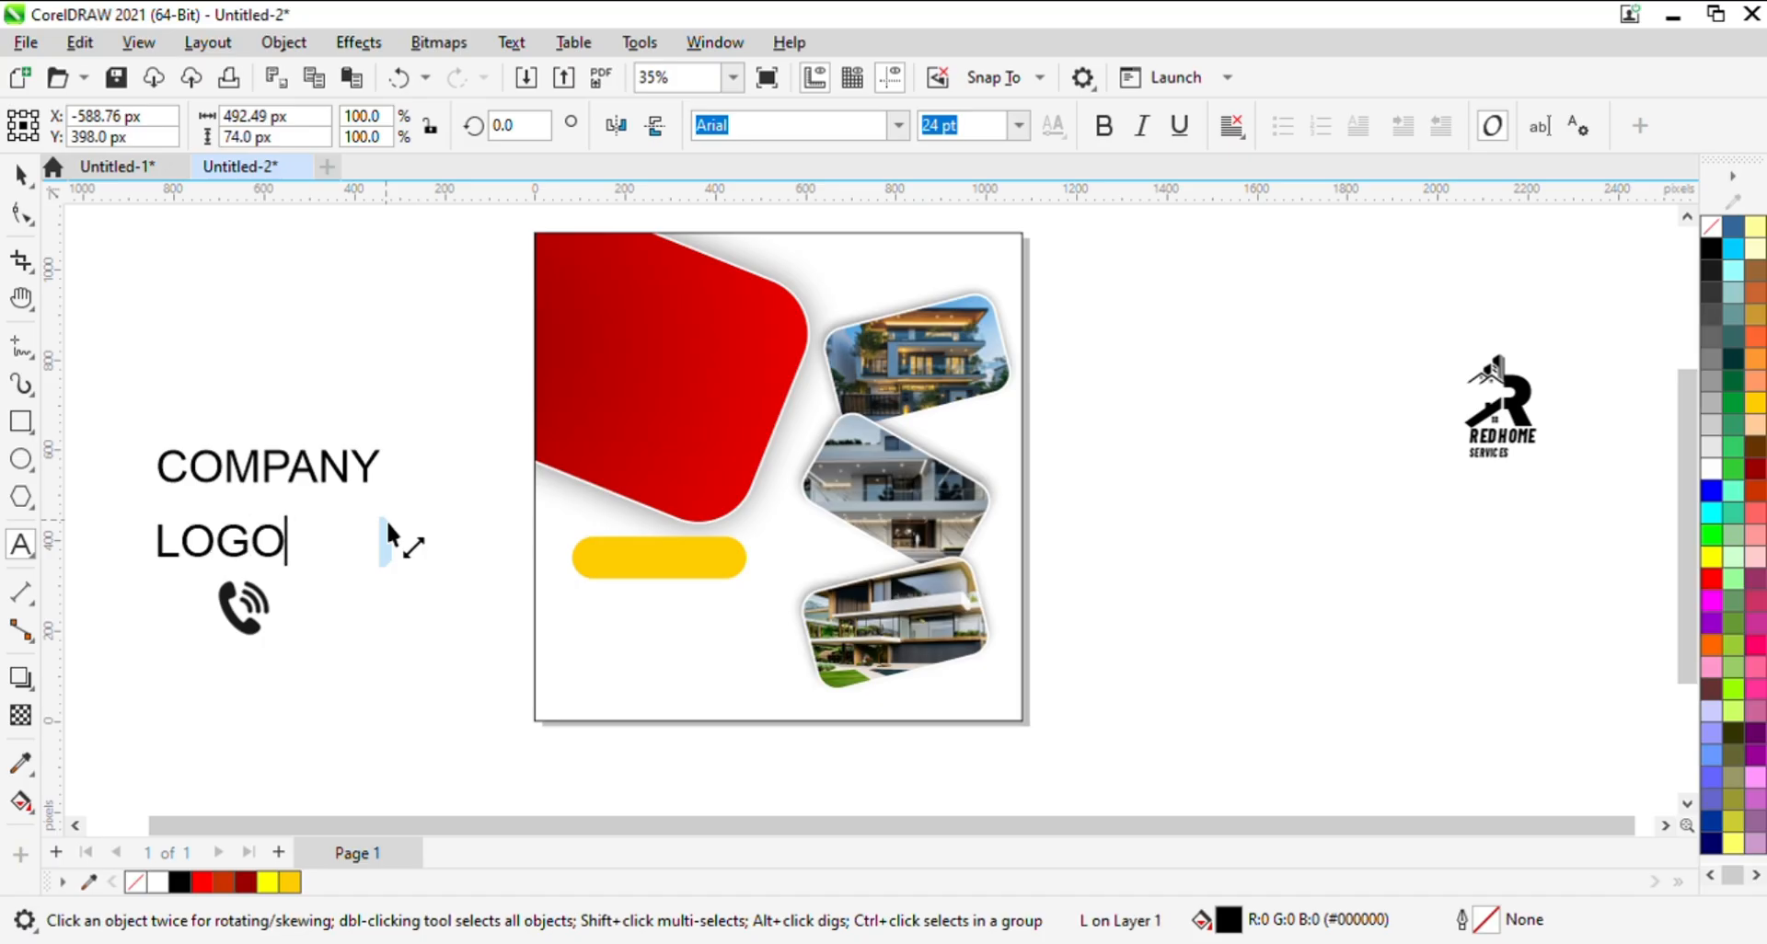
type("HERE")
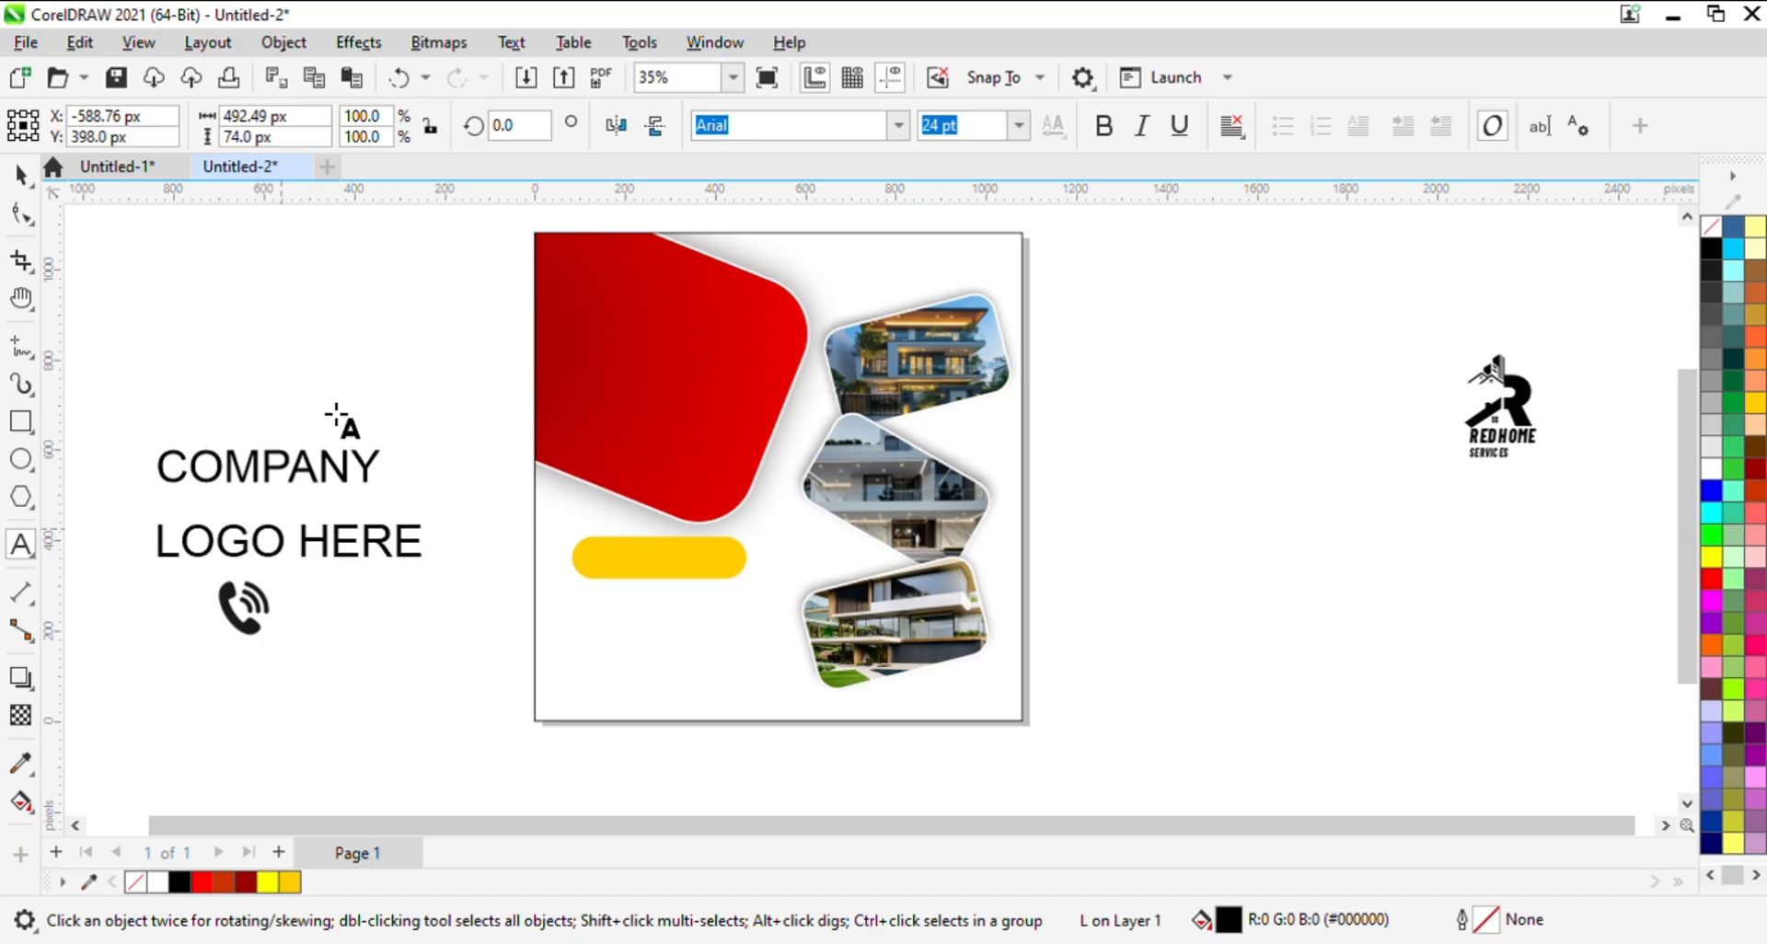
left_click(20, 174)
- Move the COMPANY text onto the upper part of the red shape and set its font to Poppins ExtraBold
left_click(364, 493)
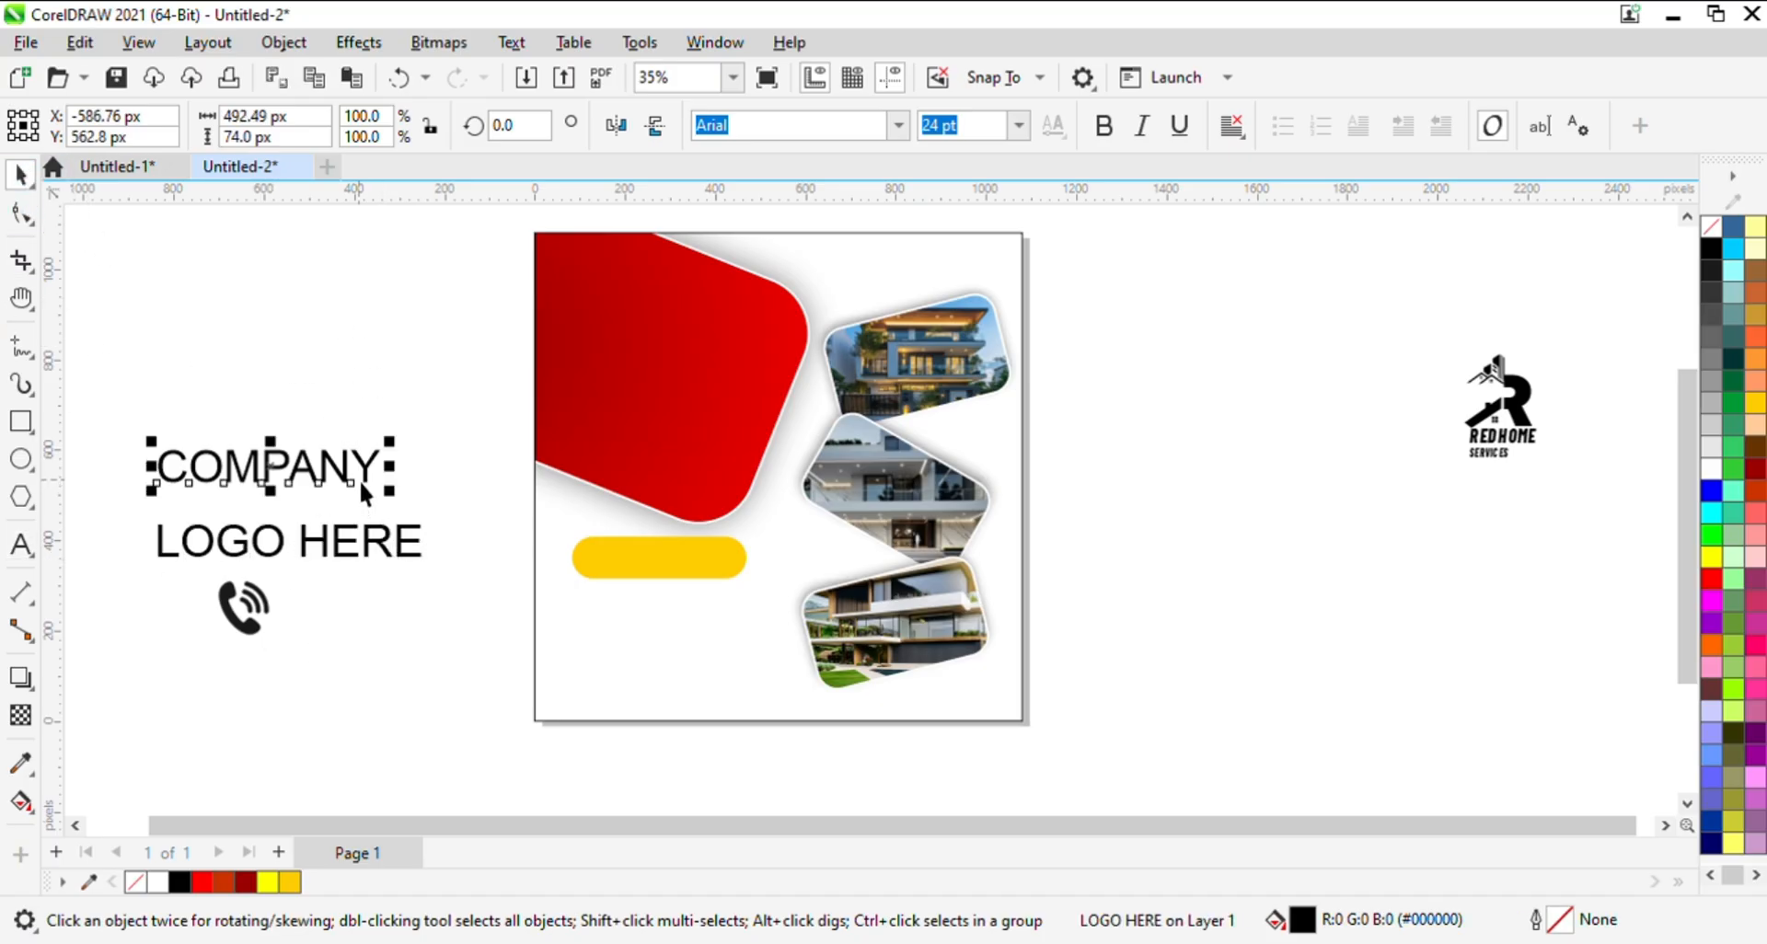
left_click_drag(317, 488, 681, 305)
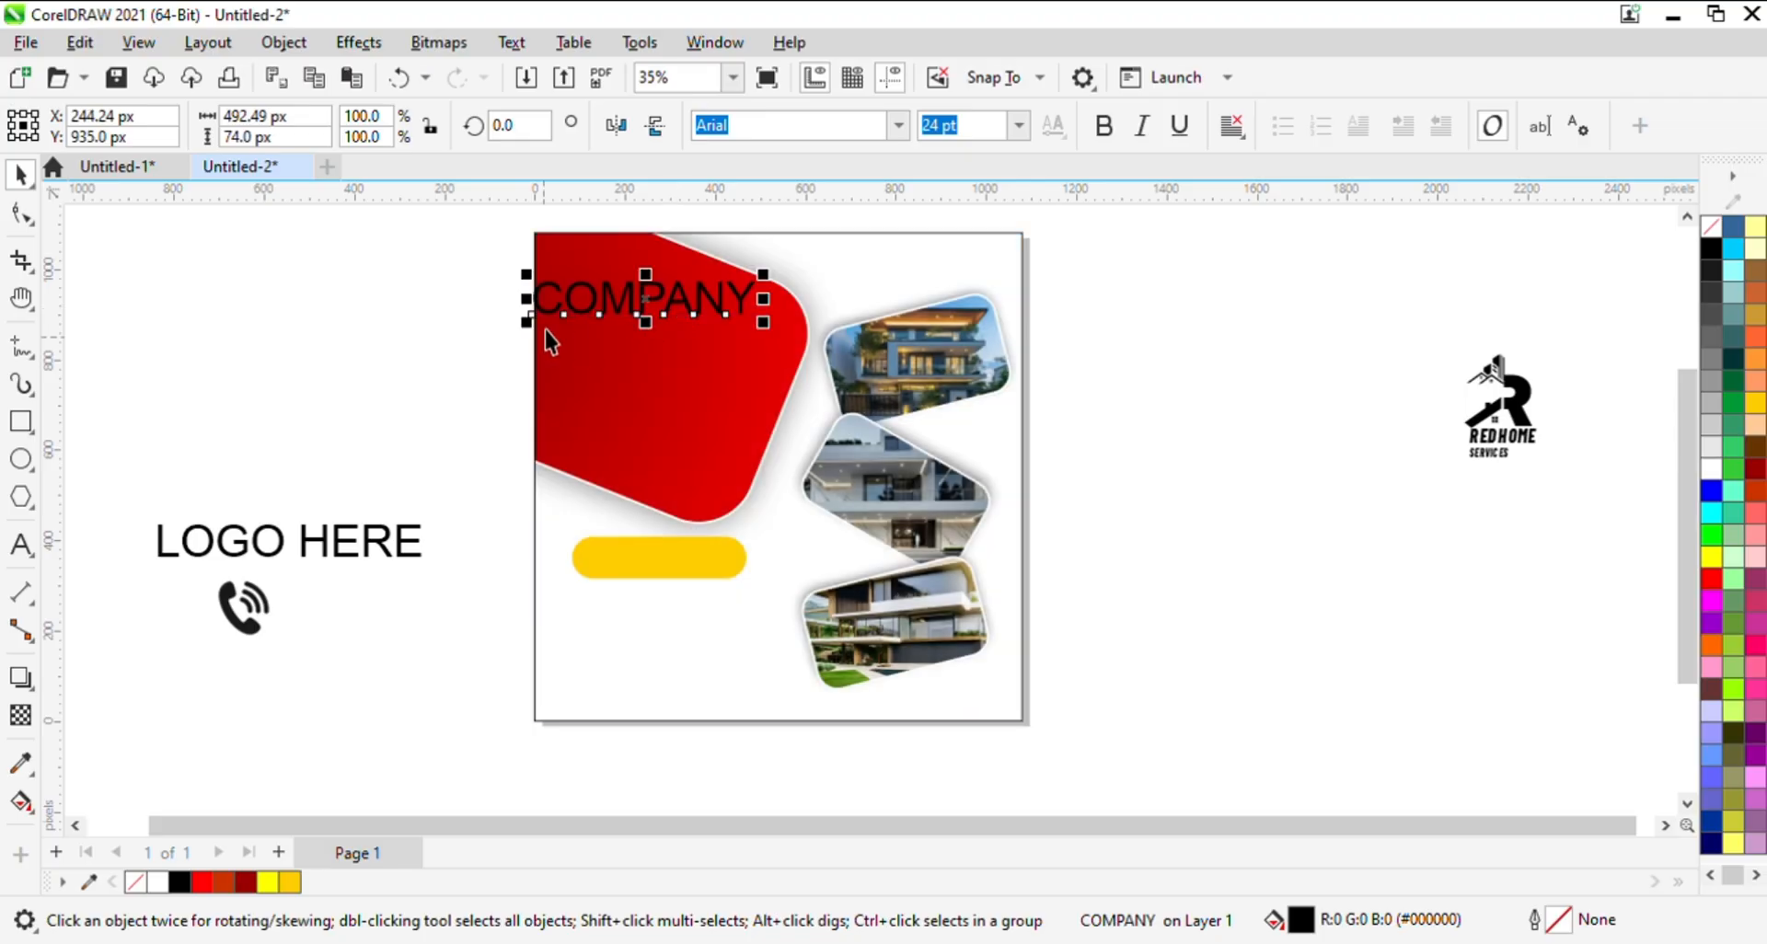
key("z")
left_click_drag(512, 261, 560, 299)
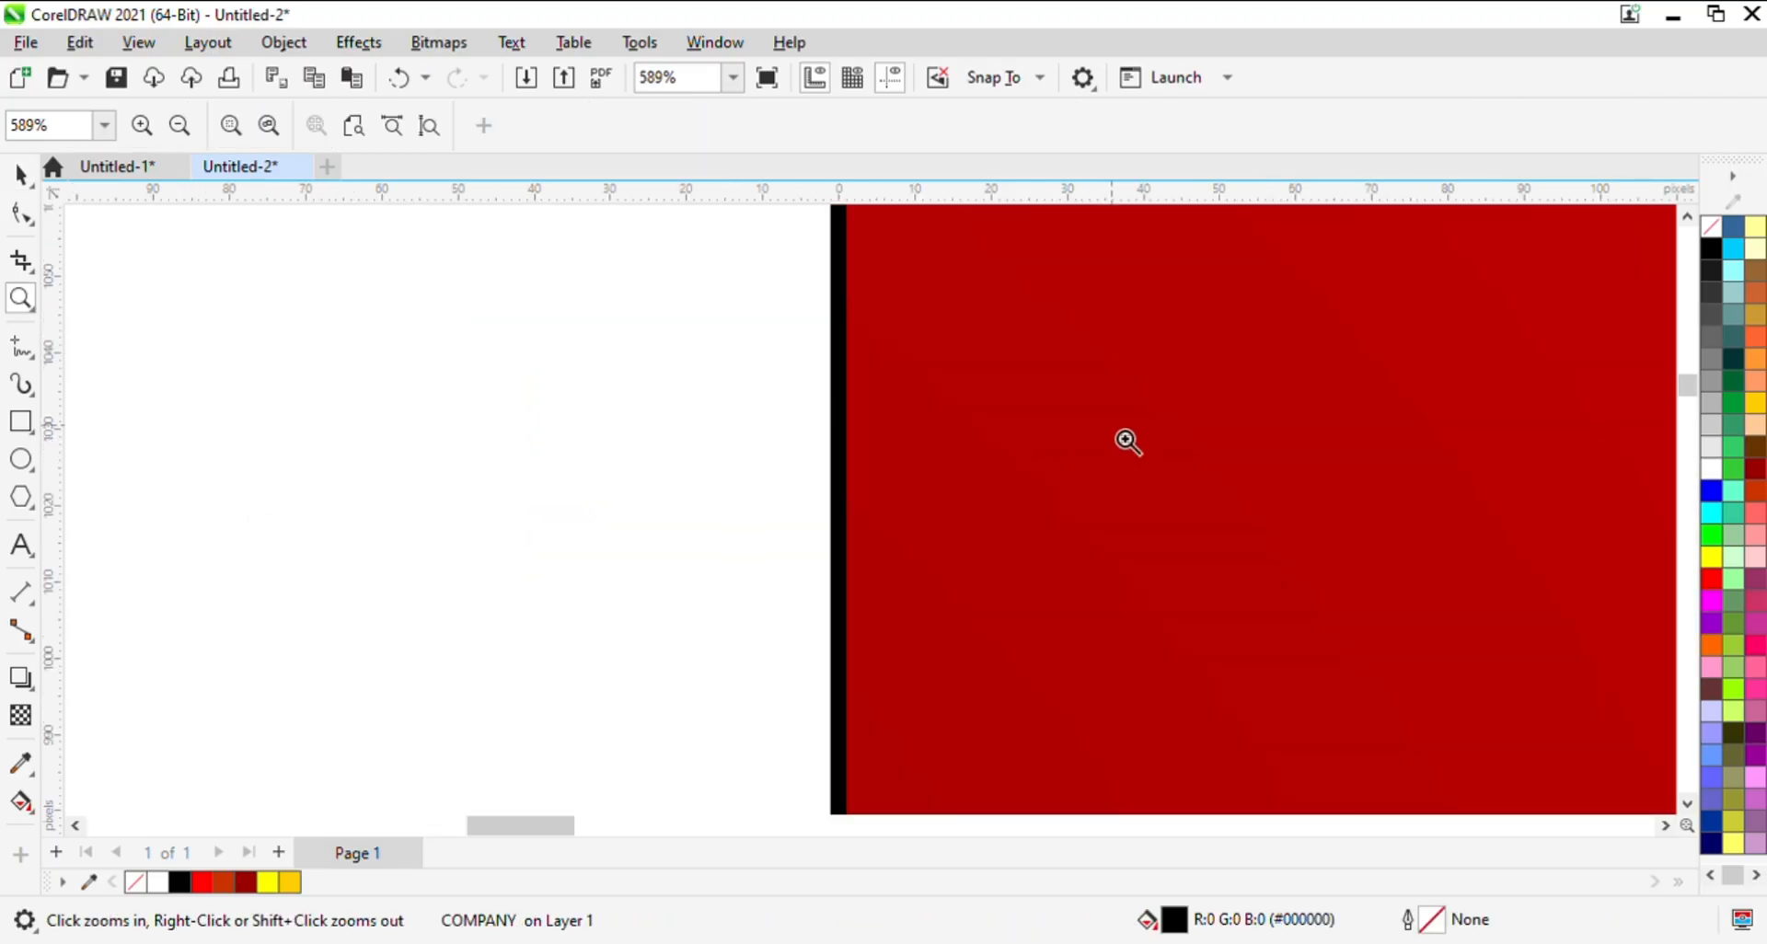
key("h")
left_click_drag(1146, 416, 368, 431)
left_click_drag(837, 437, 418, 439)
key("z")
right_click(1042, 470)
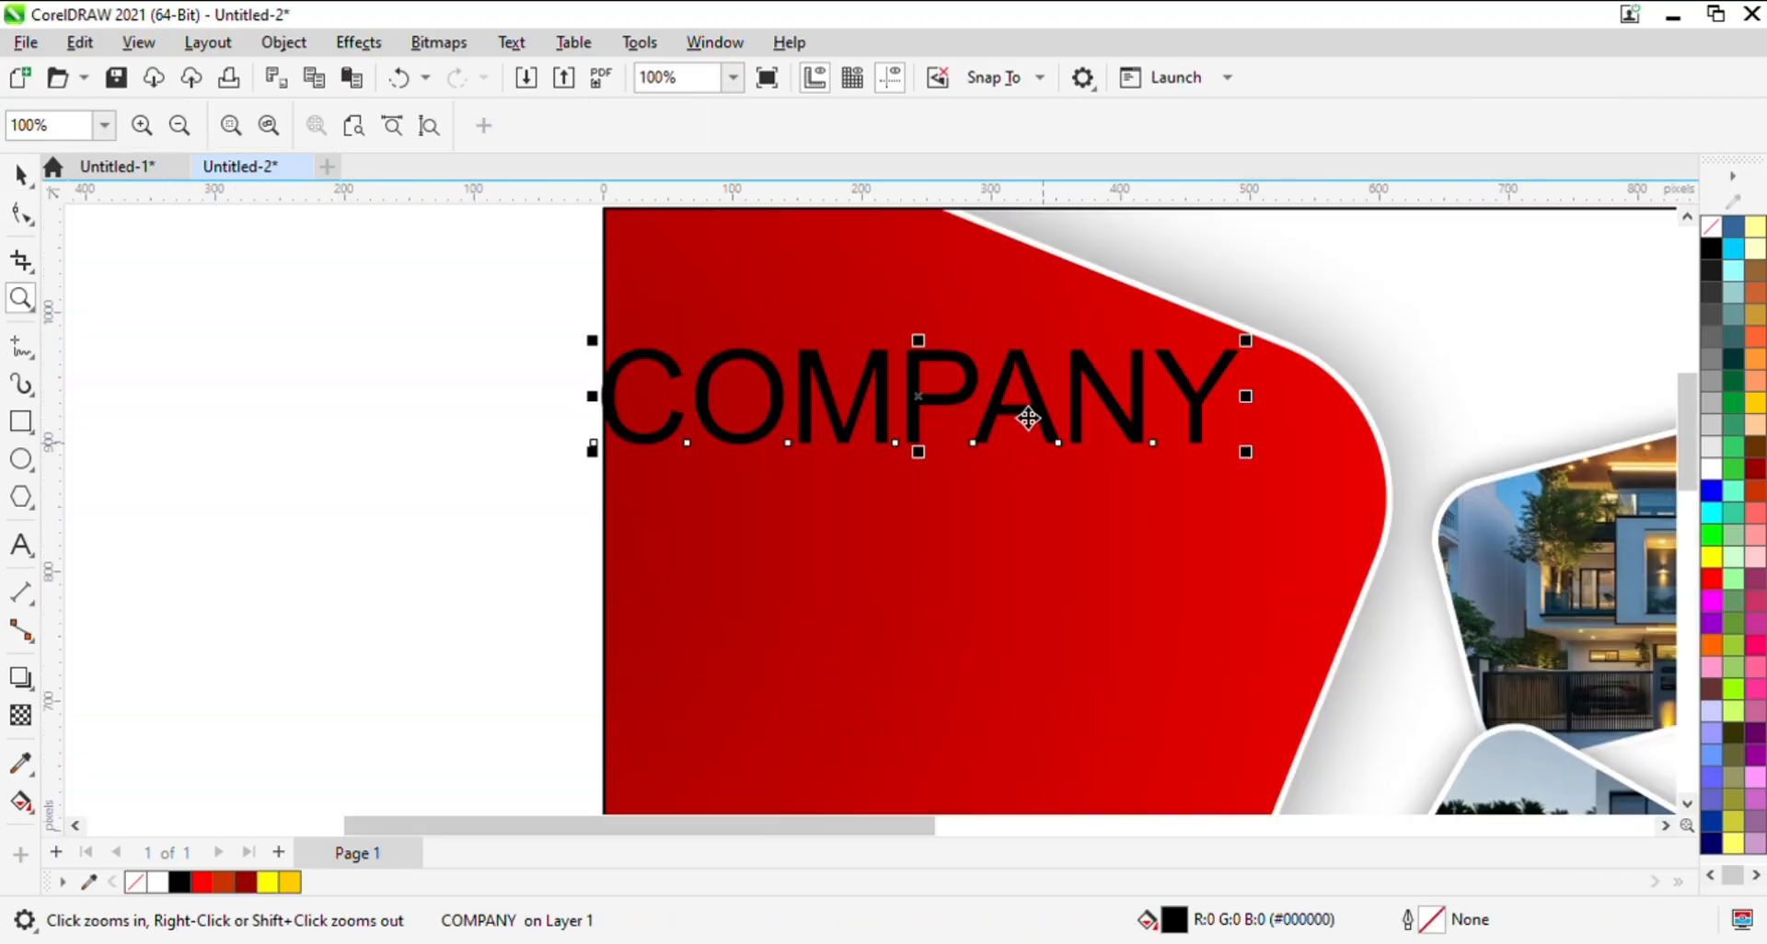
key("space")
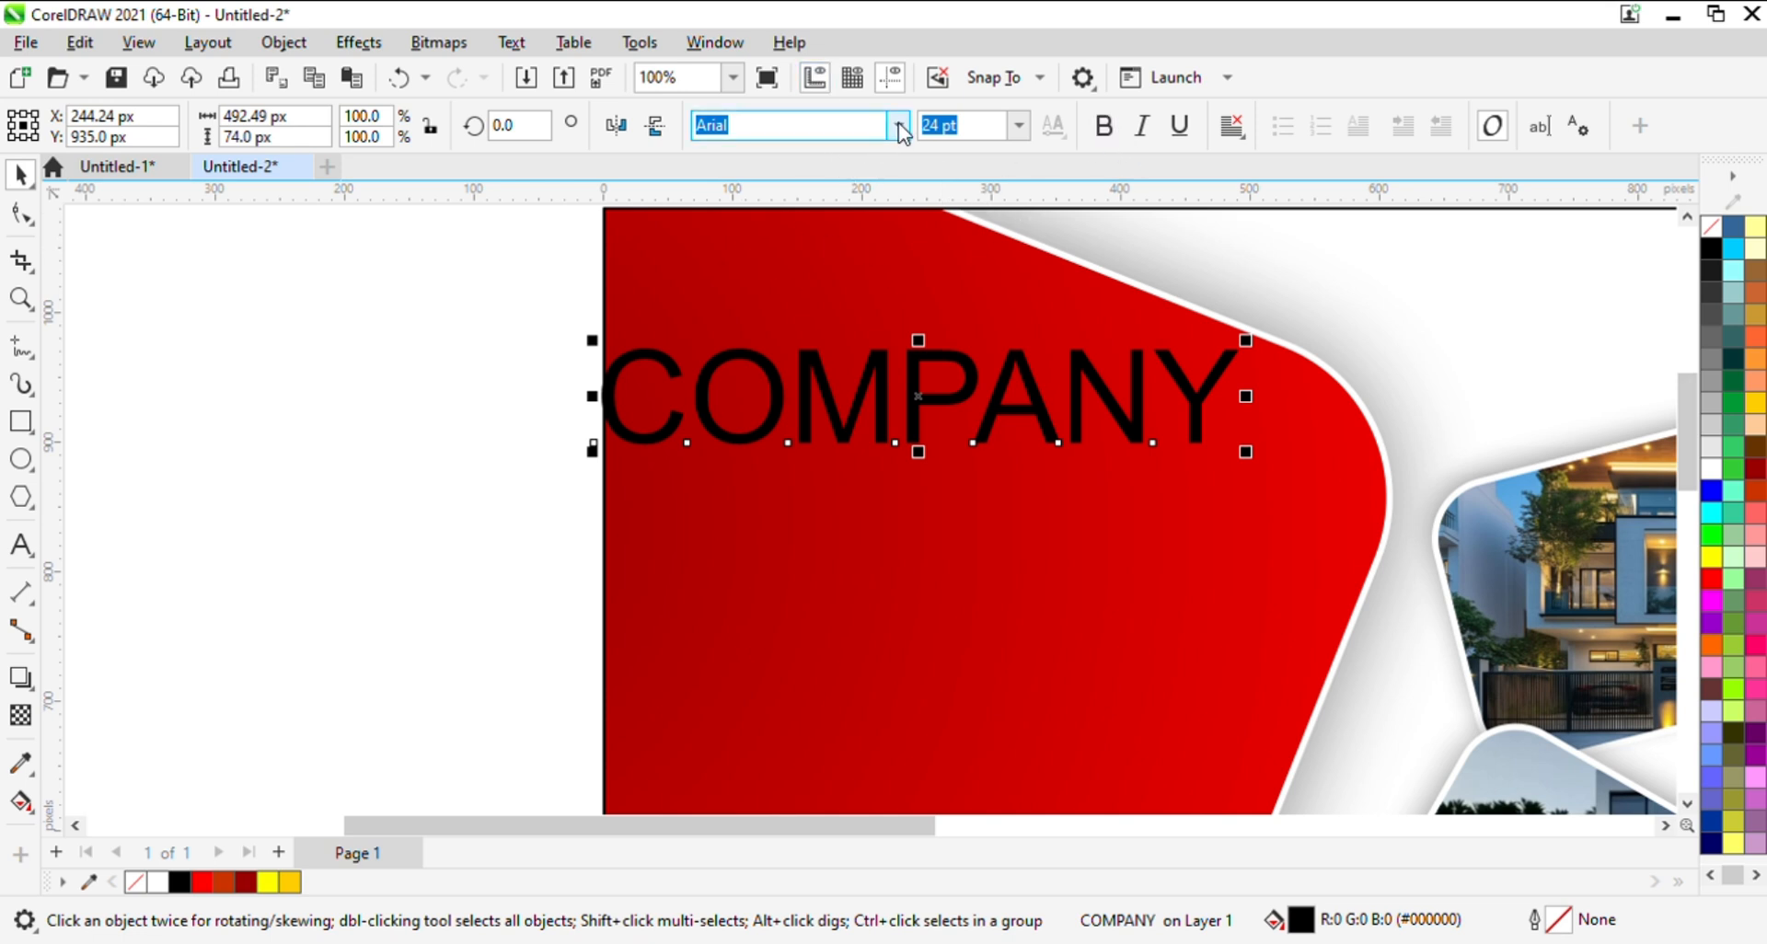
left_click(851, 228)
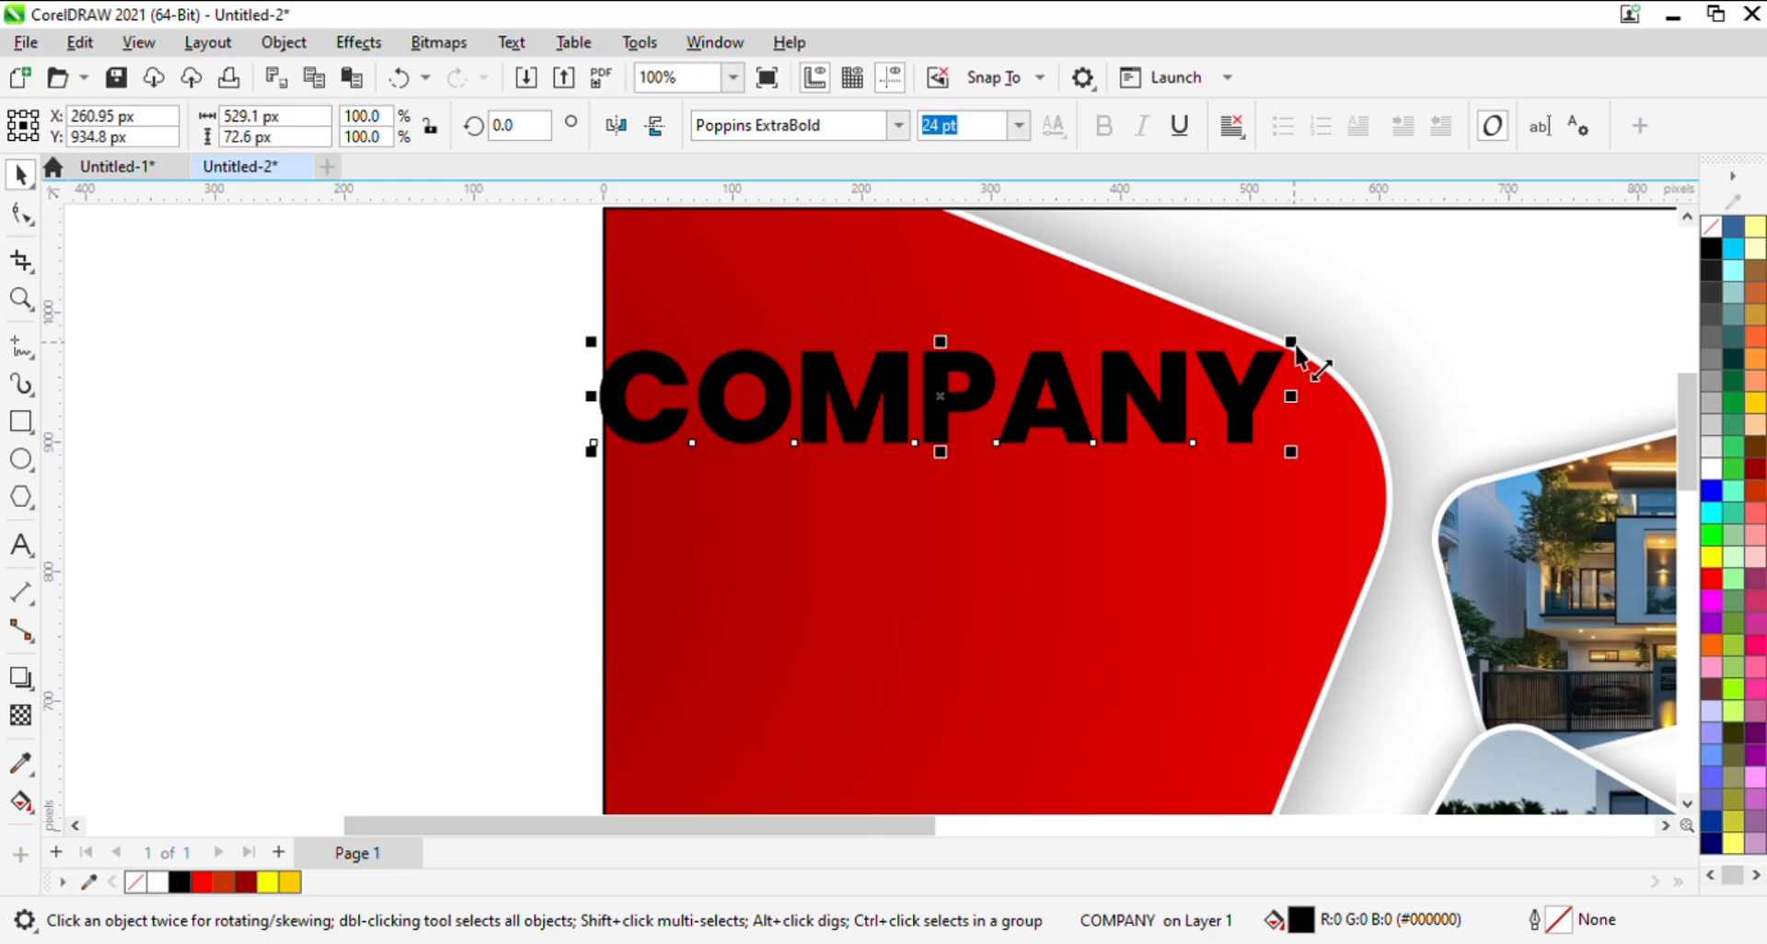
- Shrink the COMPANY text to about 317 px wide, place it inside the red shape's upper area and color it white
left_click_drag(1294, 344, 1125, 400)
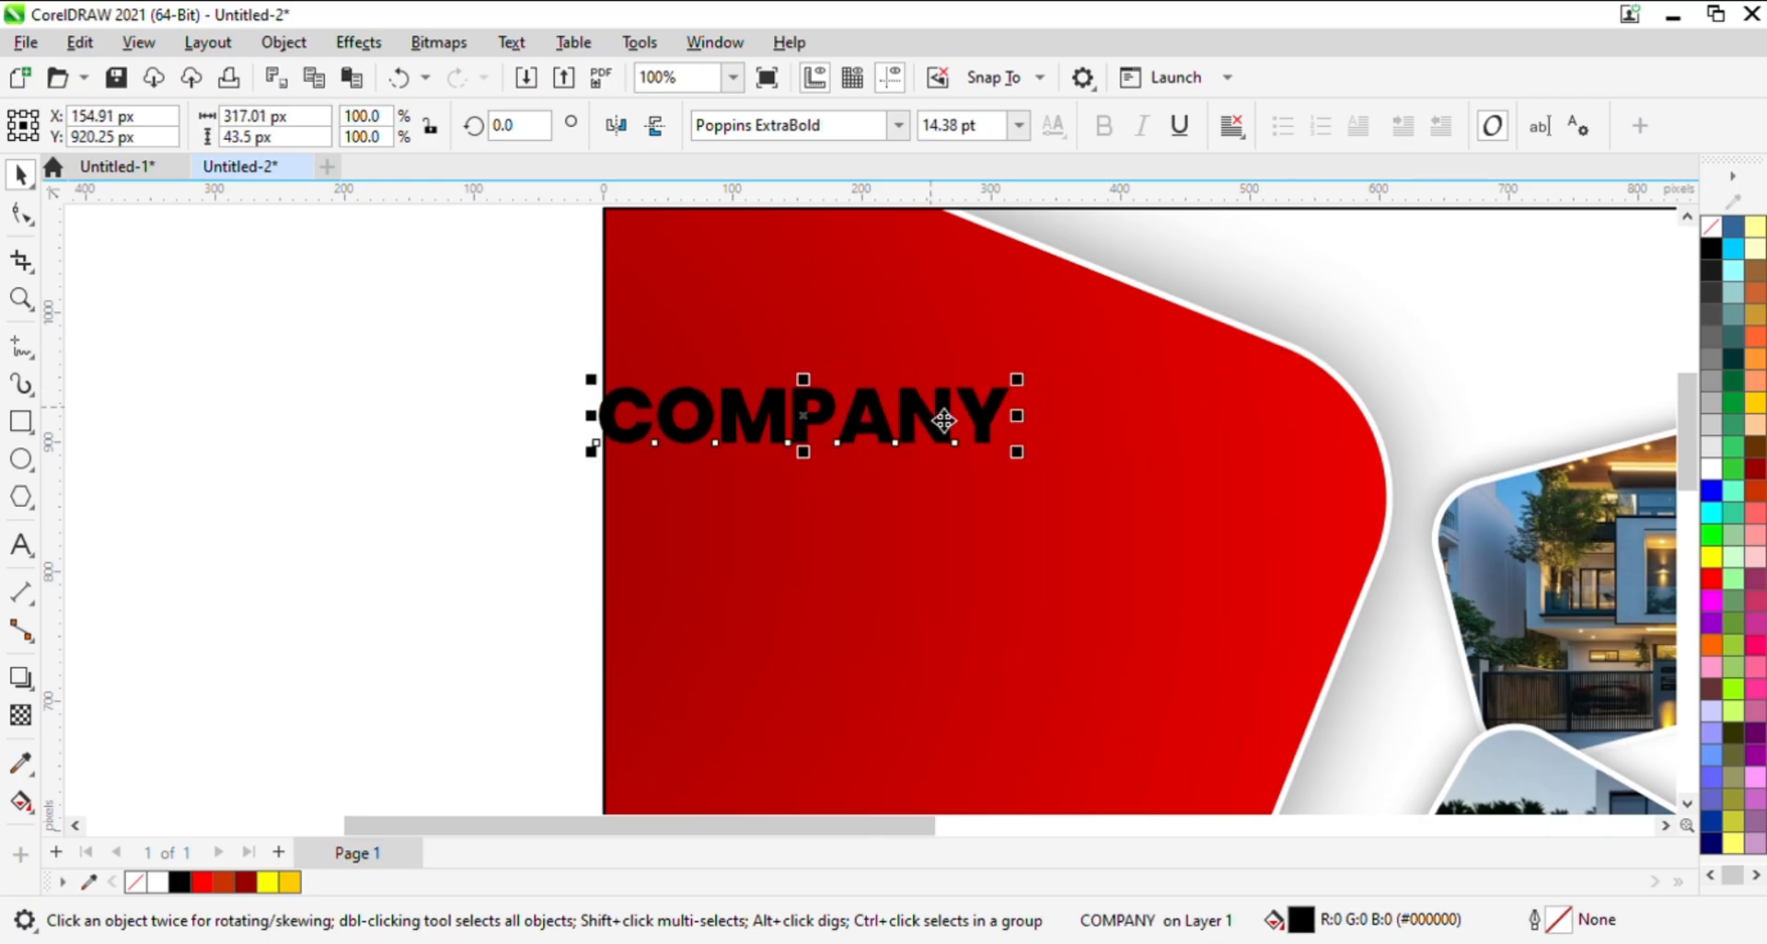
left_click_drag(918, 398, 864, 497)
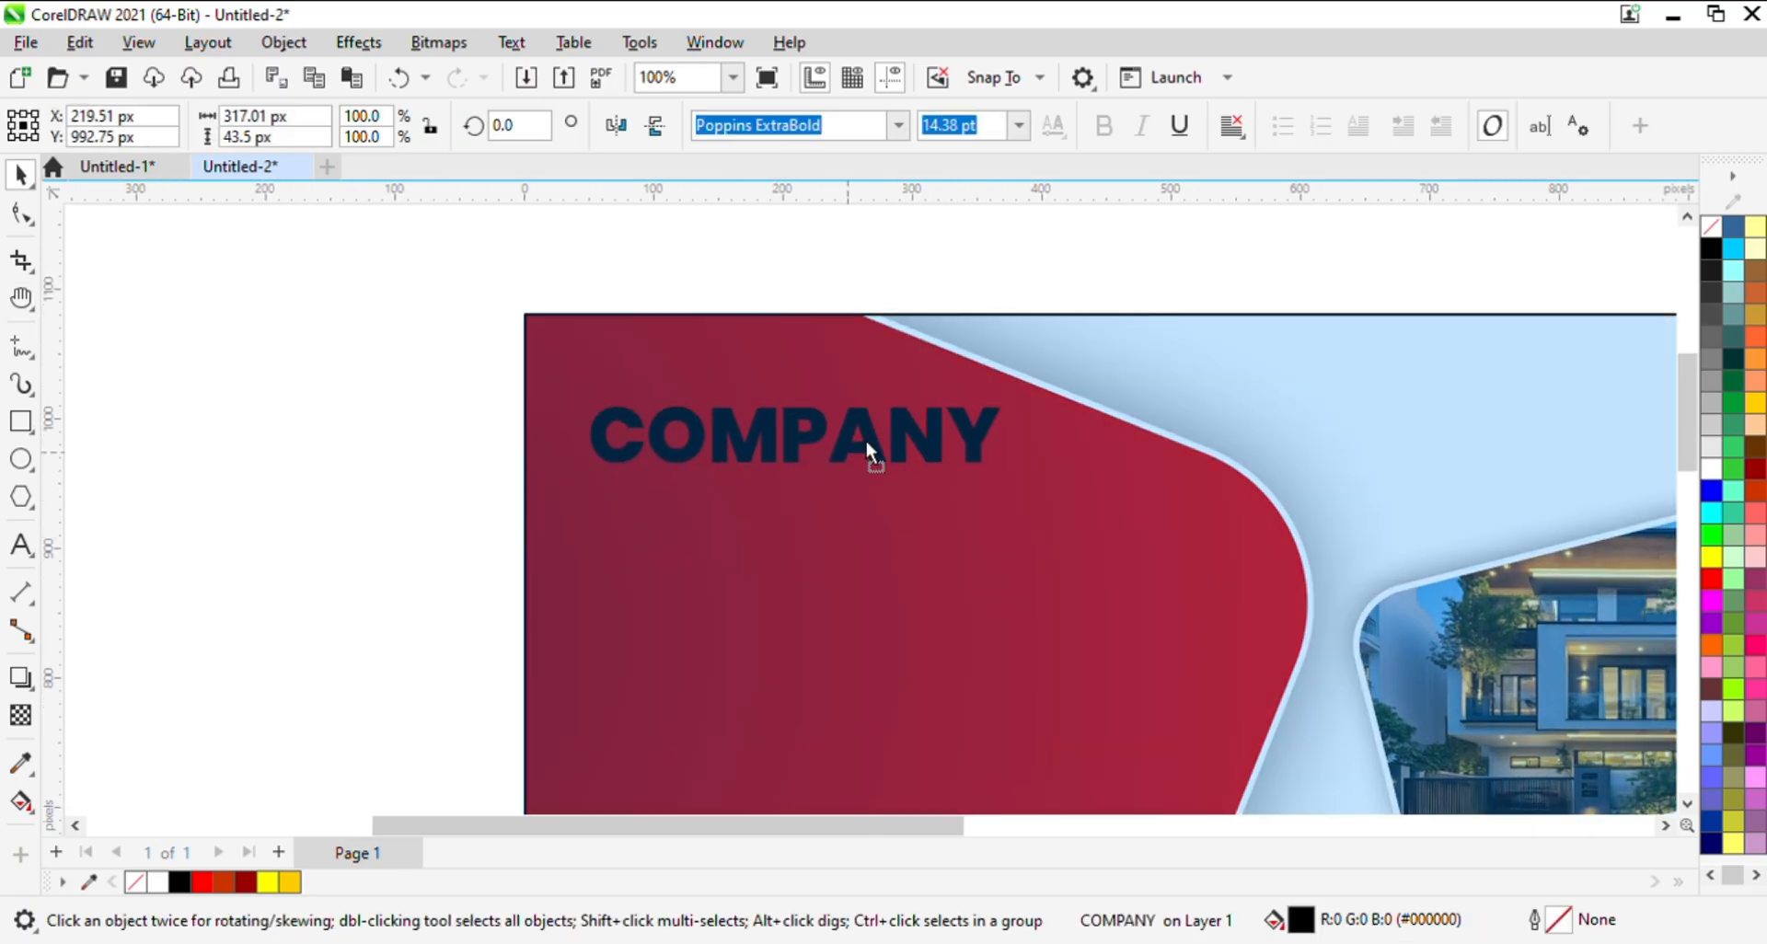
left_click_drag(867, 443, 887, 456)
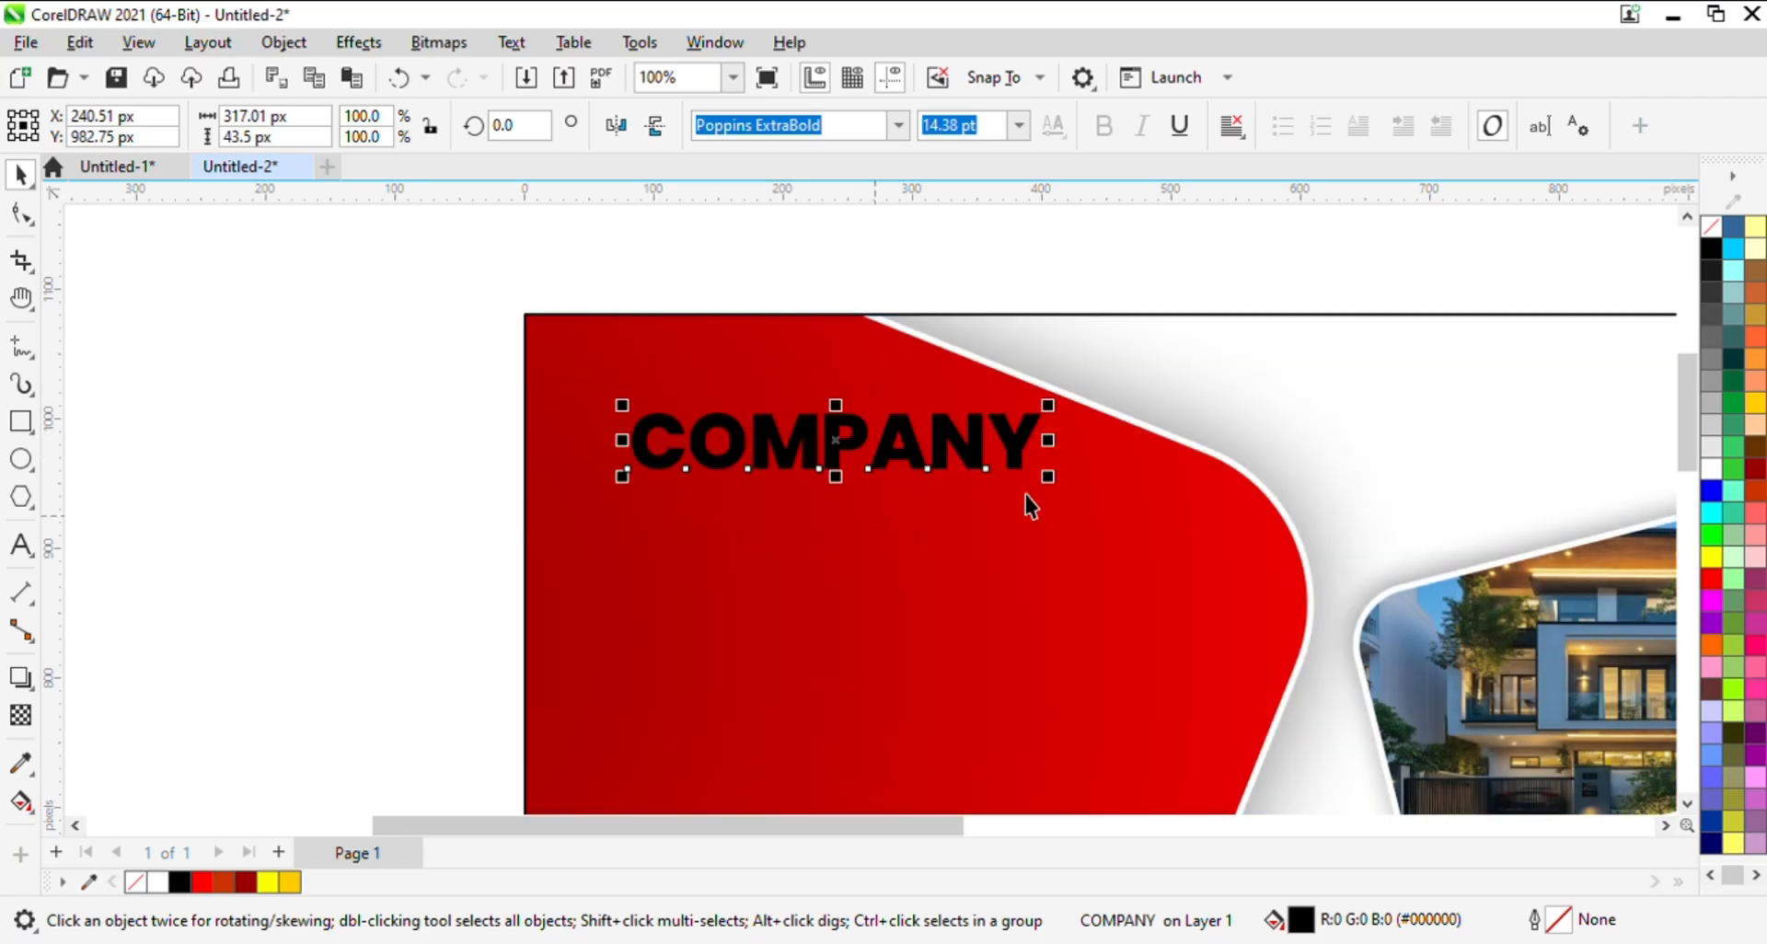
left_click(1711, 471)
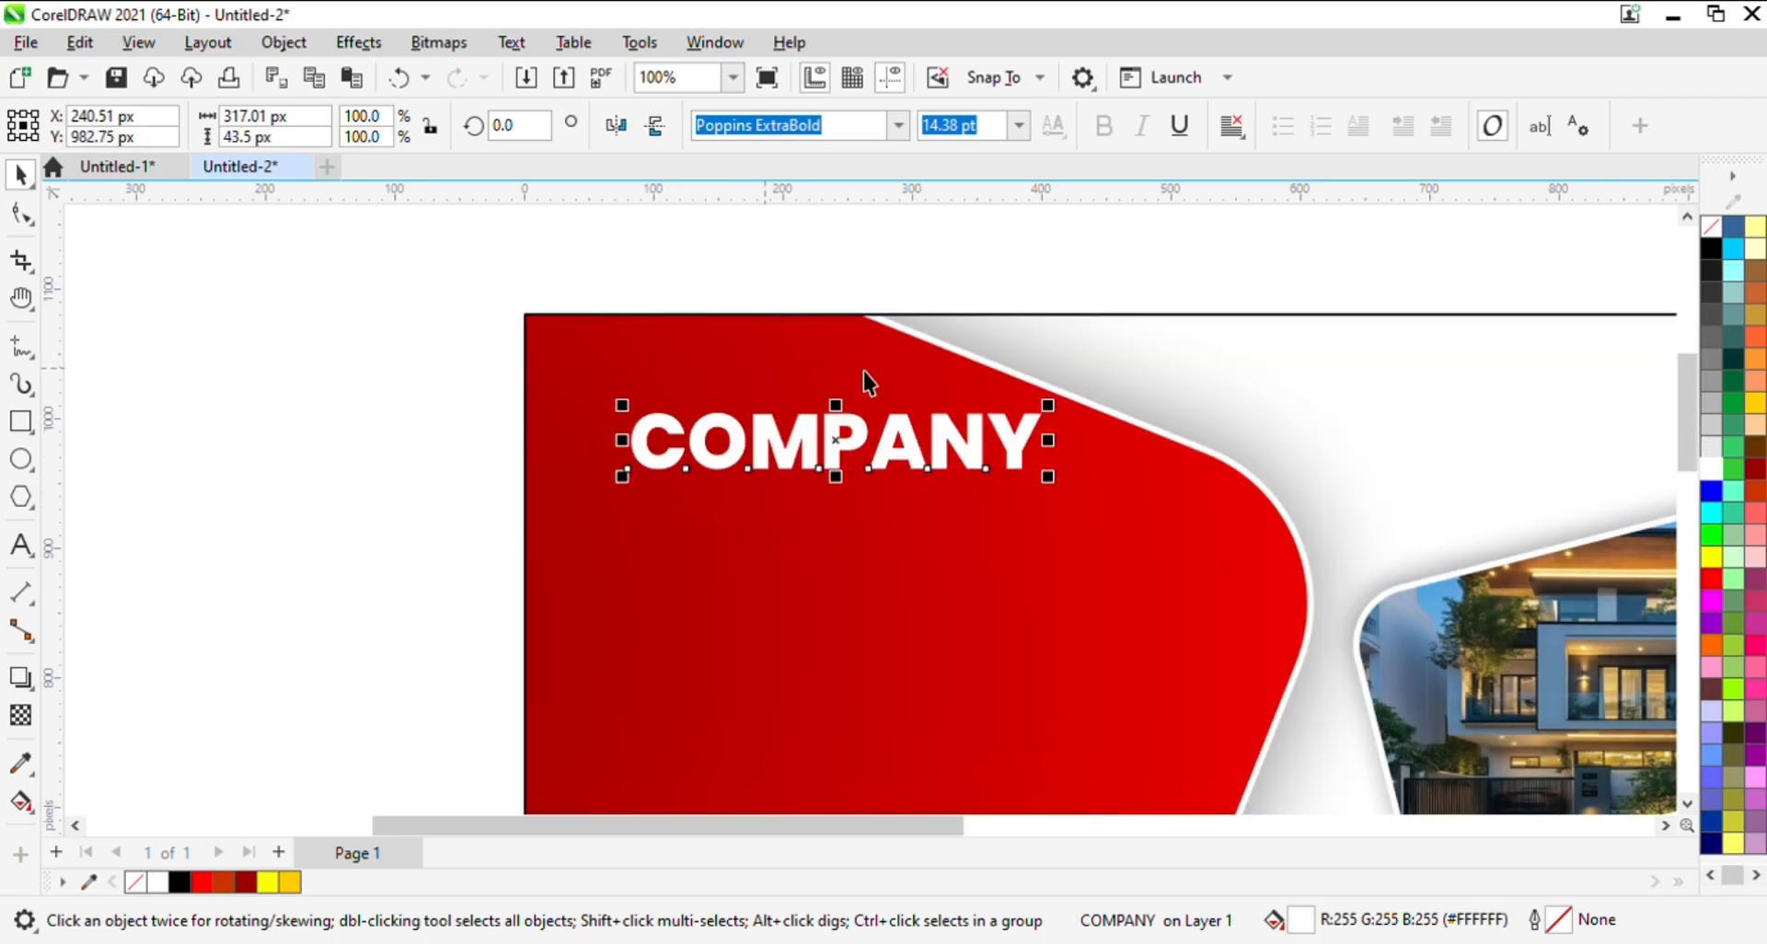
- Shrink the LOGO HERE text to about 134 px wide and place it in white directly beneath COMPANY
scroll(868, 383, "down", 1)
key("h")
left_click_drag(729, 664, 698, 437)
key("space")
left_click(423, 641)
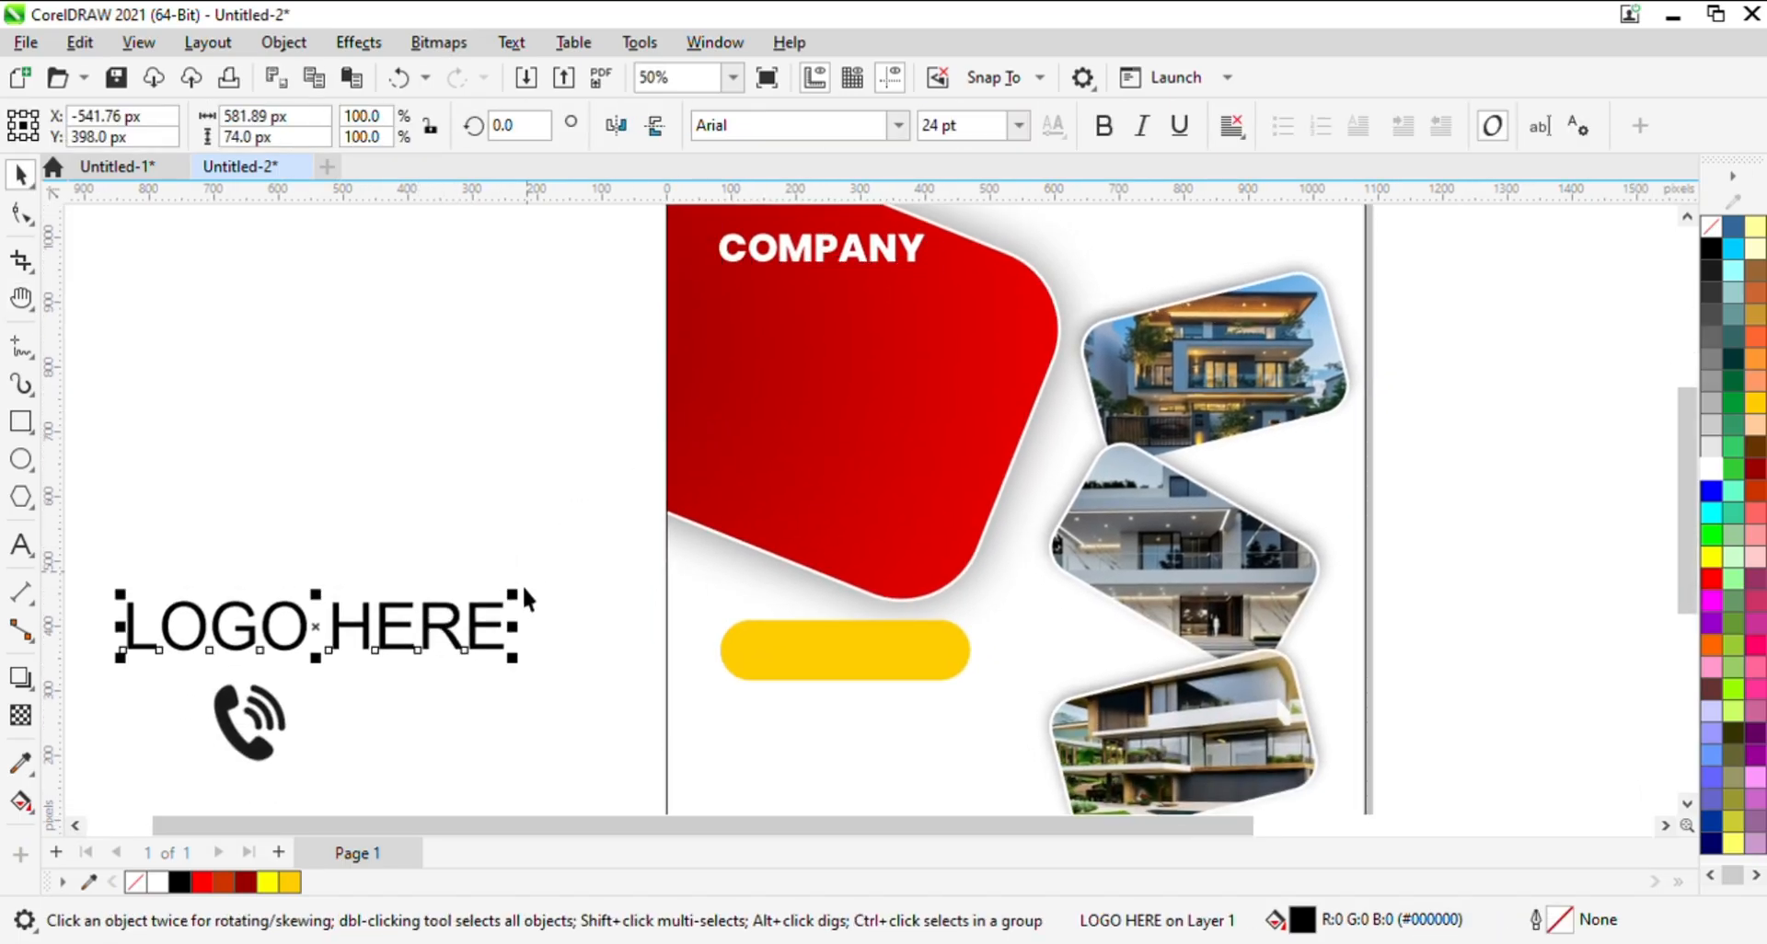
left_click_drag(521, 585, 429, 652)
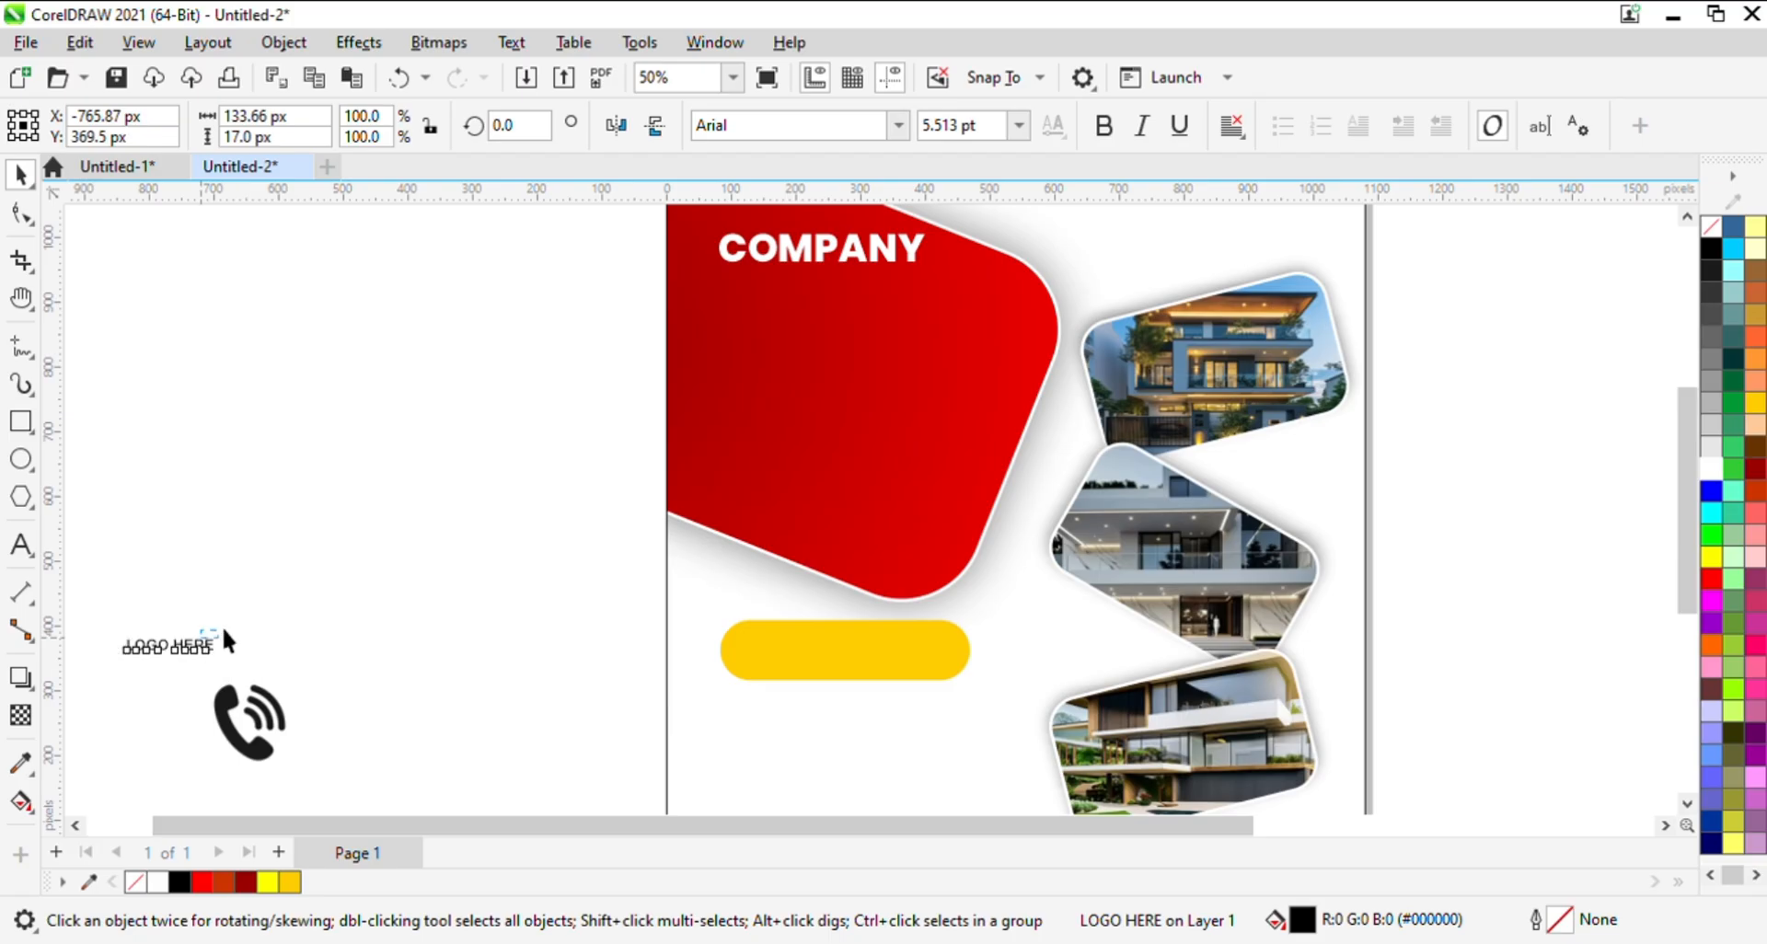
left_click_drag(225, 643, 814, 276)
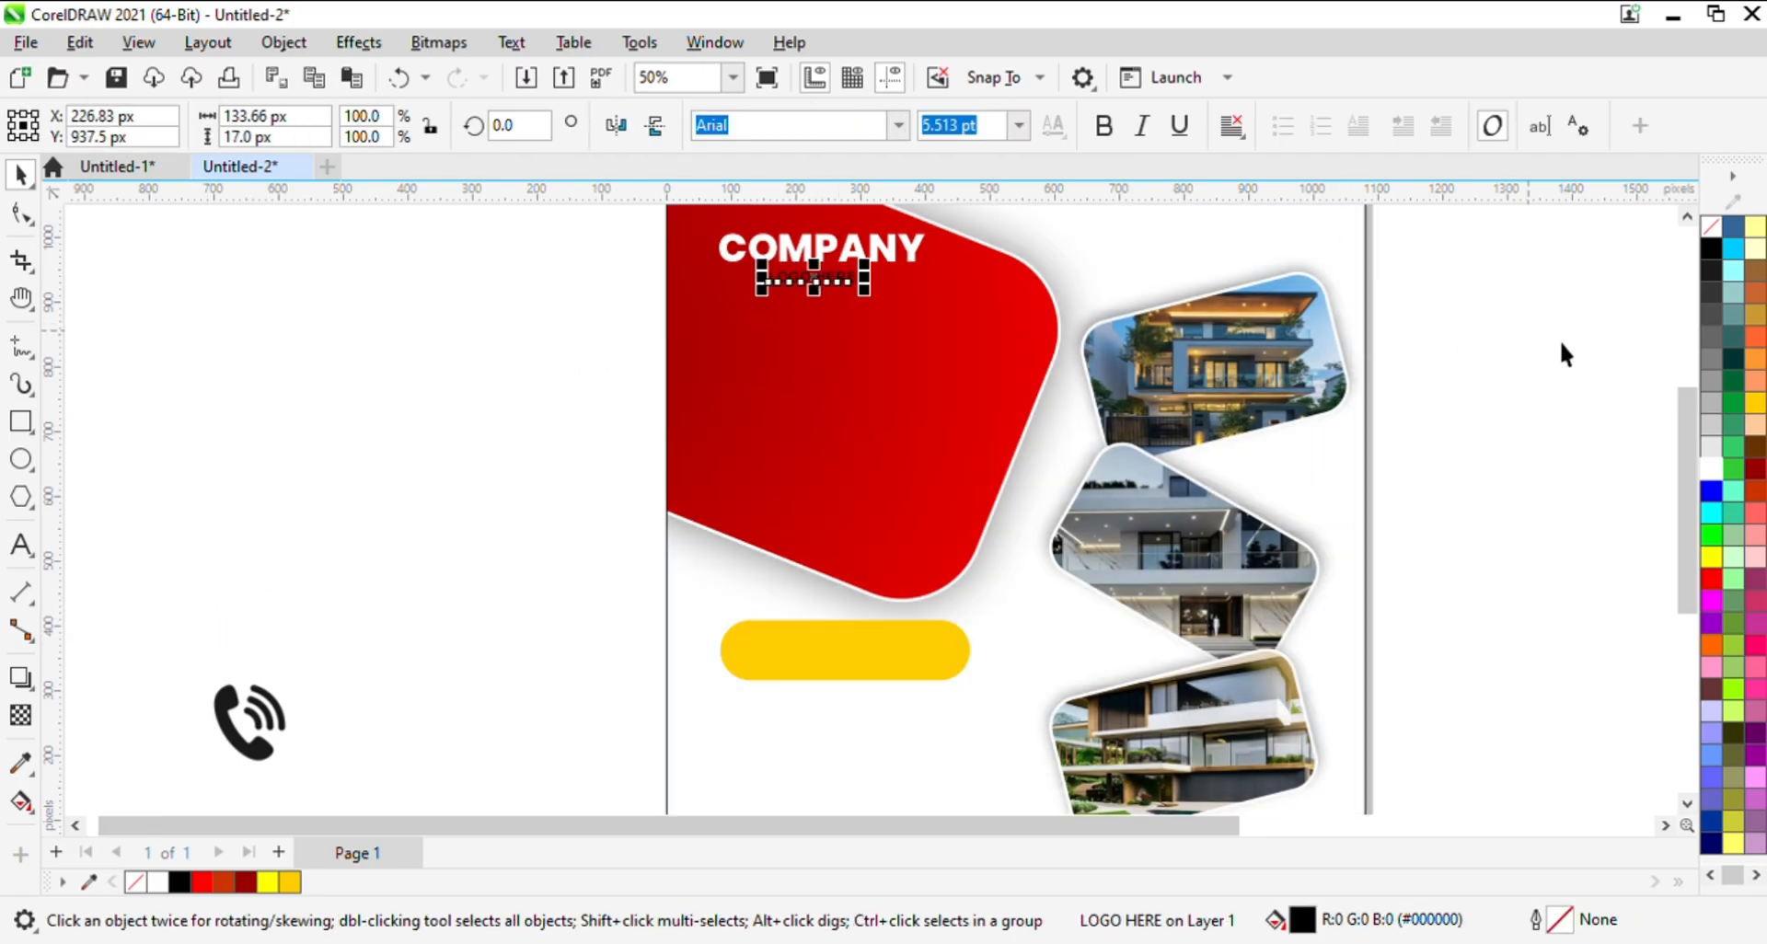
left_click(1714, 473)
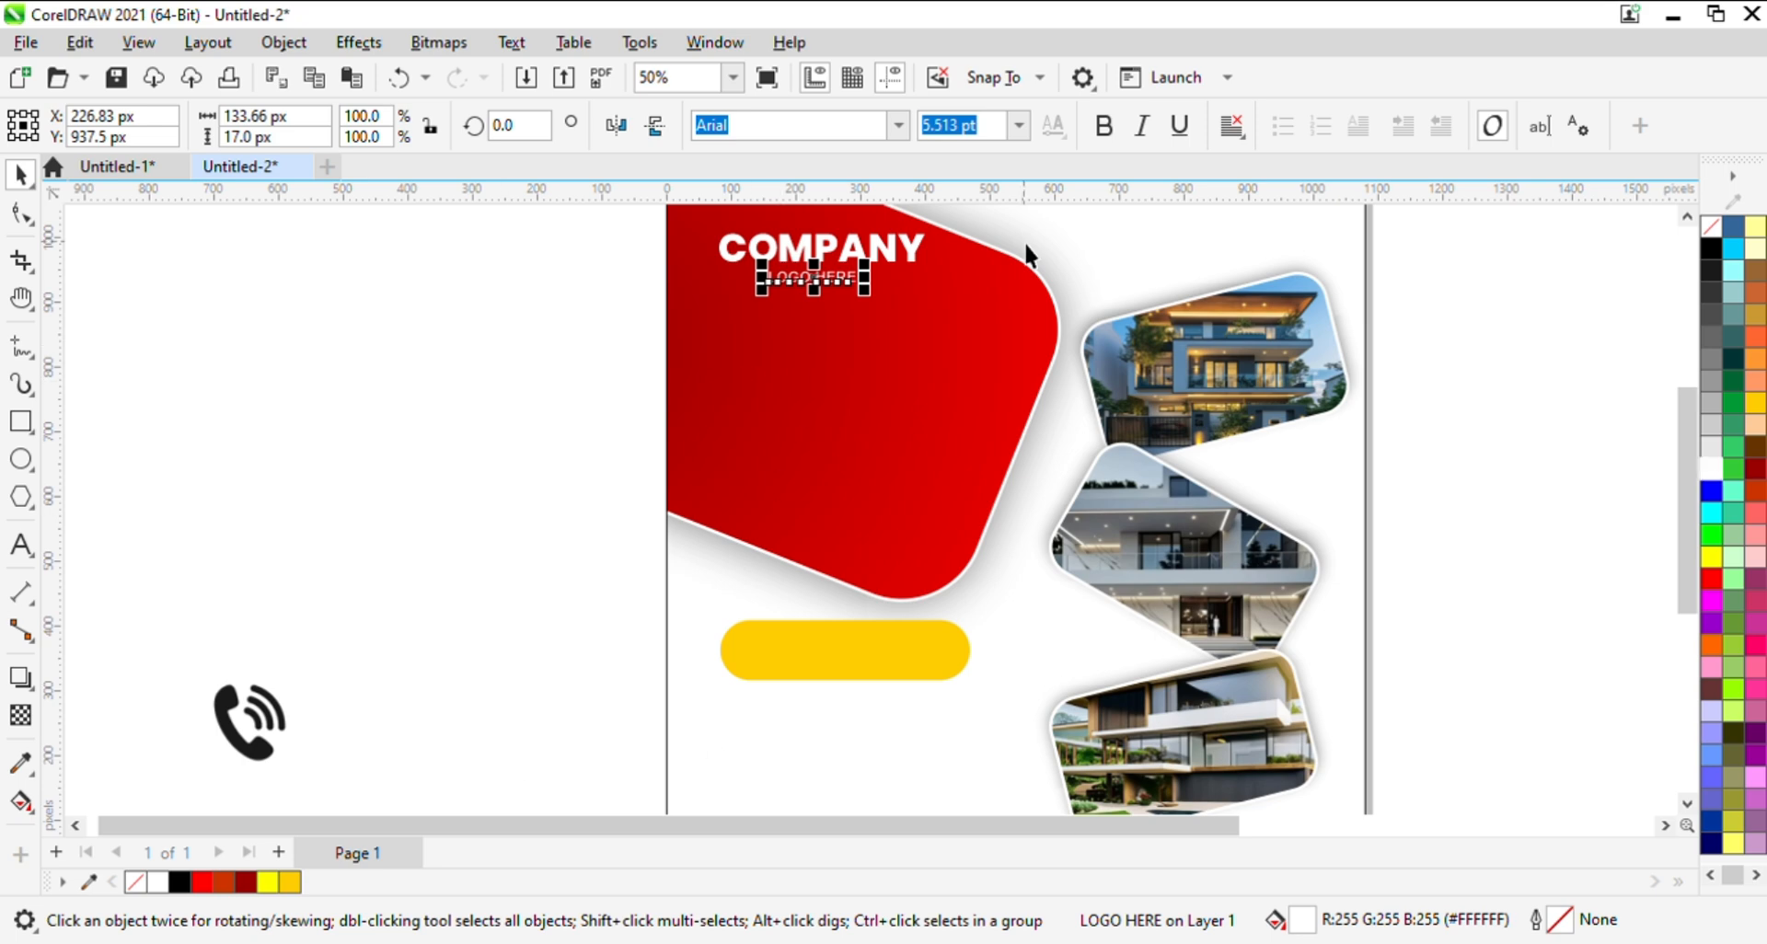
- Set the LOGO HERE text to 7 pt Montserrat
mouse_move(878, 299)
left_mouse_down()
mouse_move(911, 316)
mouse_move(889, 301)
left_mouse_up()
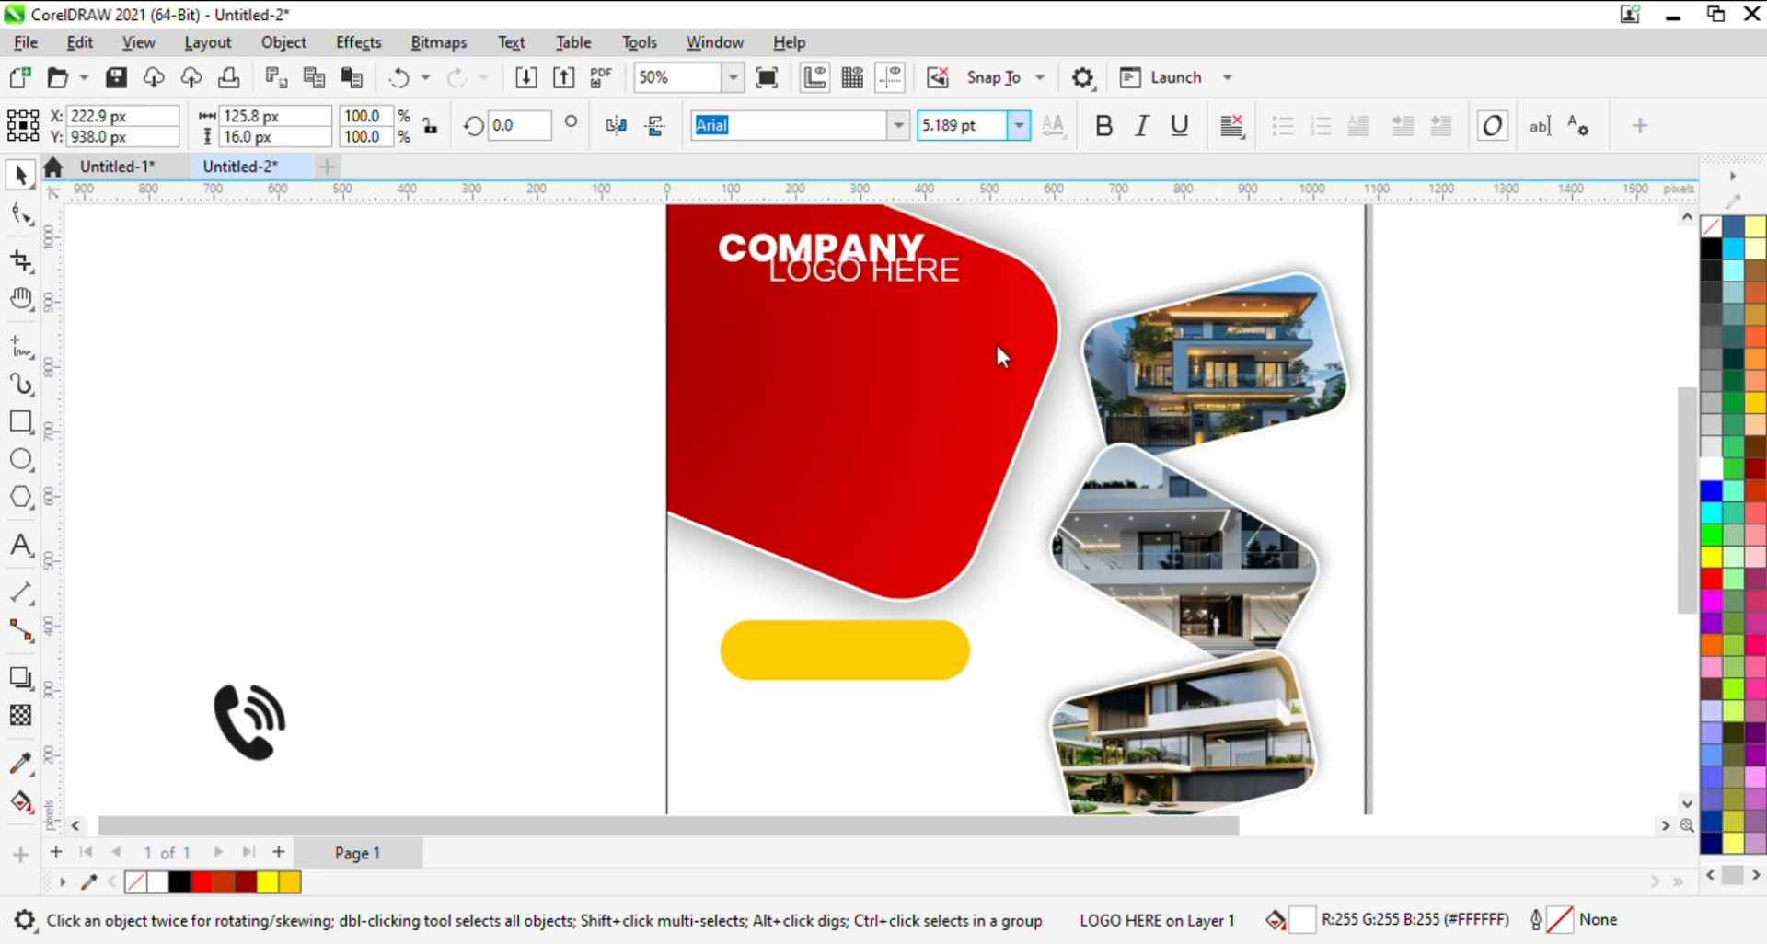
left_click(1003, 195)
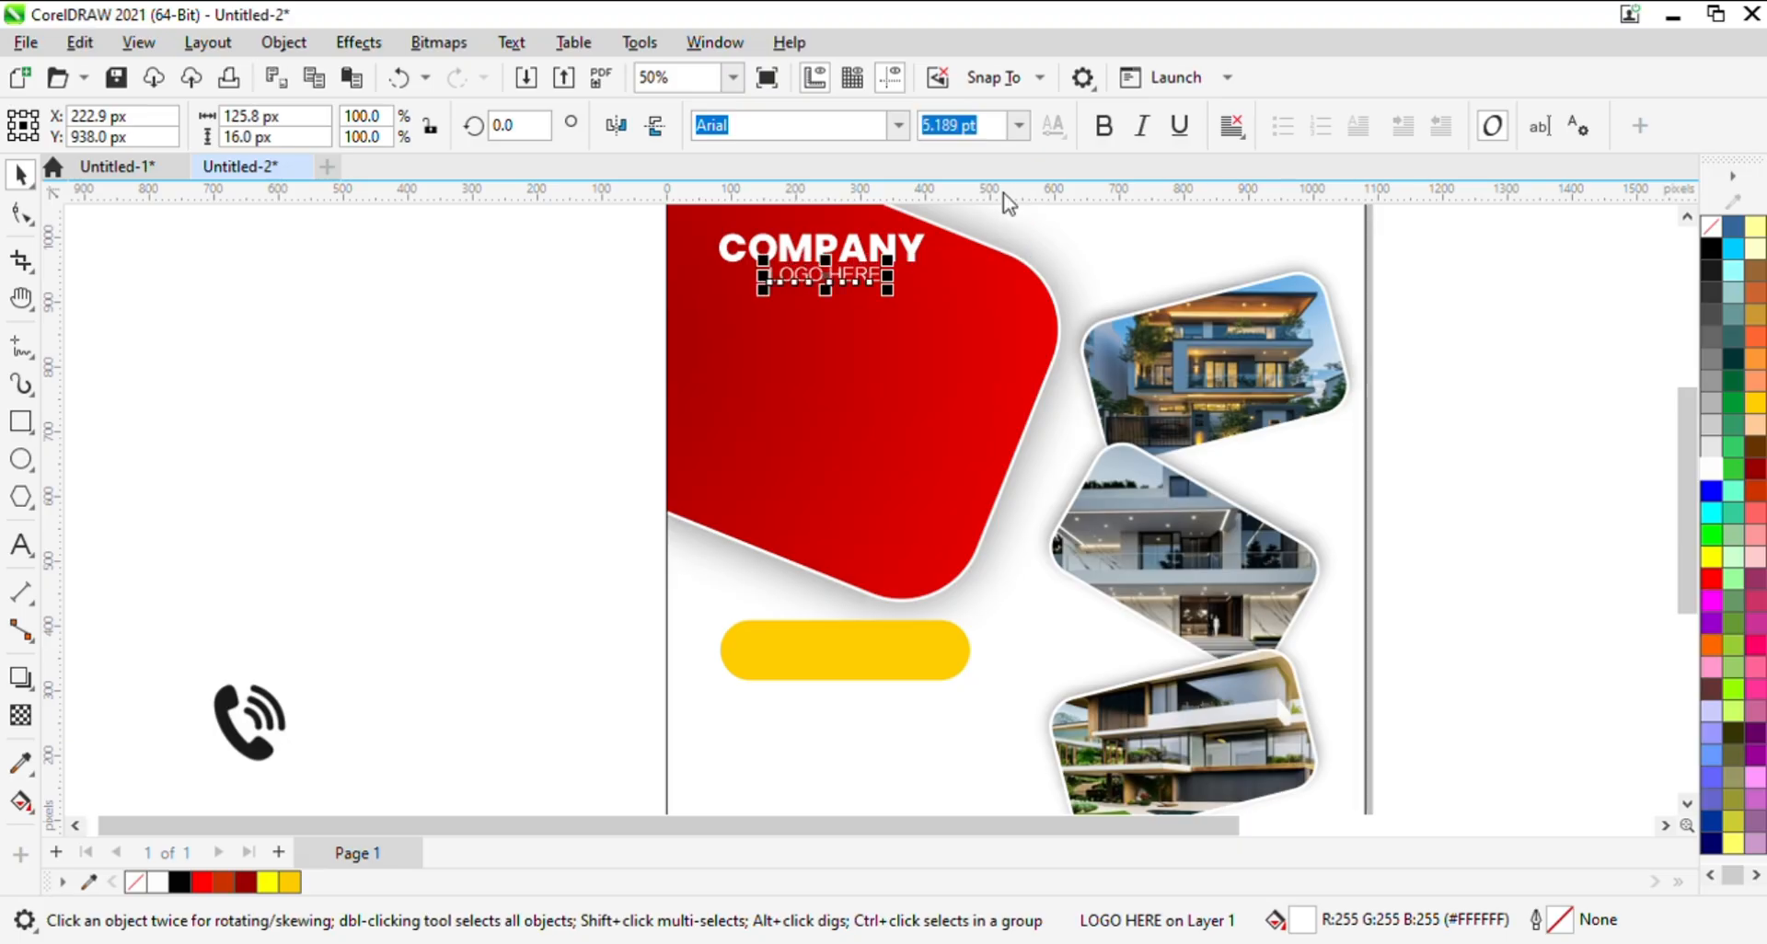
left_click(901, 126)
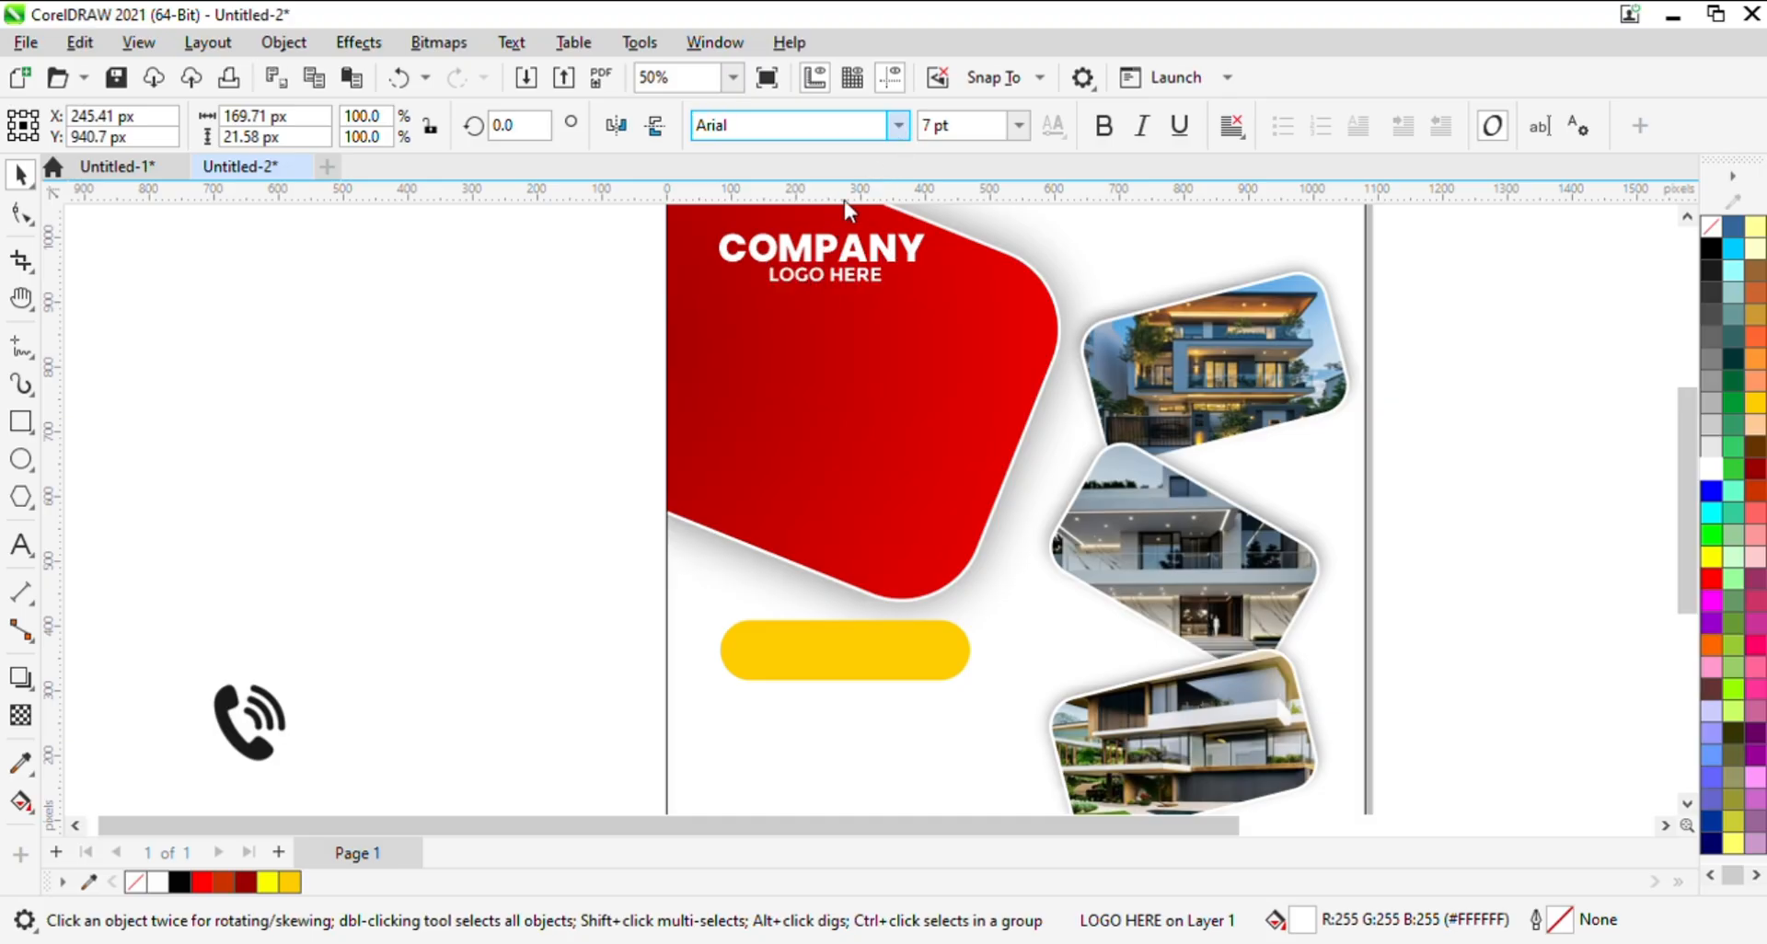
left_click(857, 253)
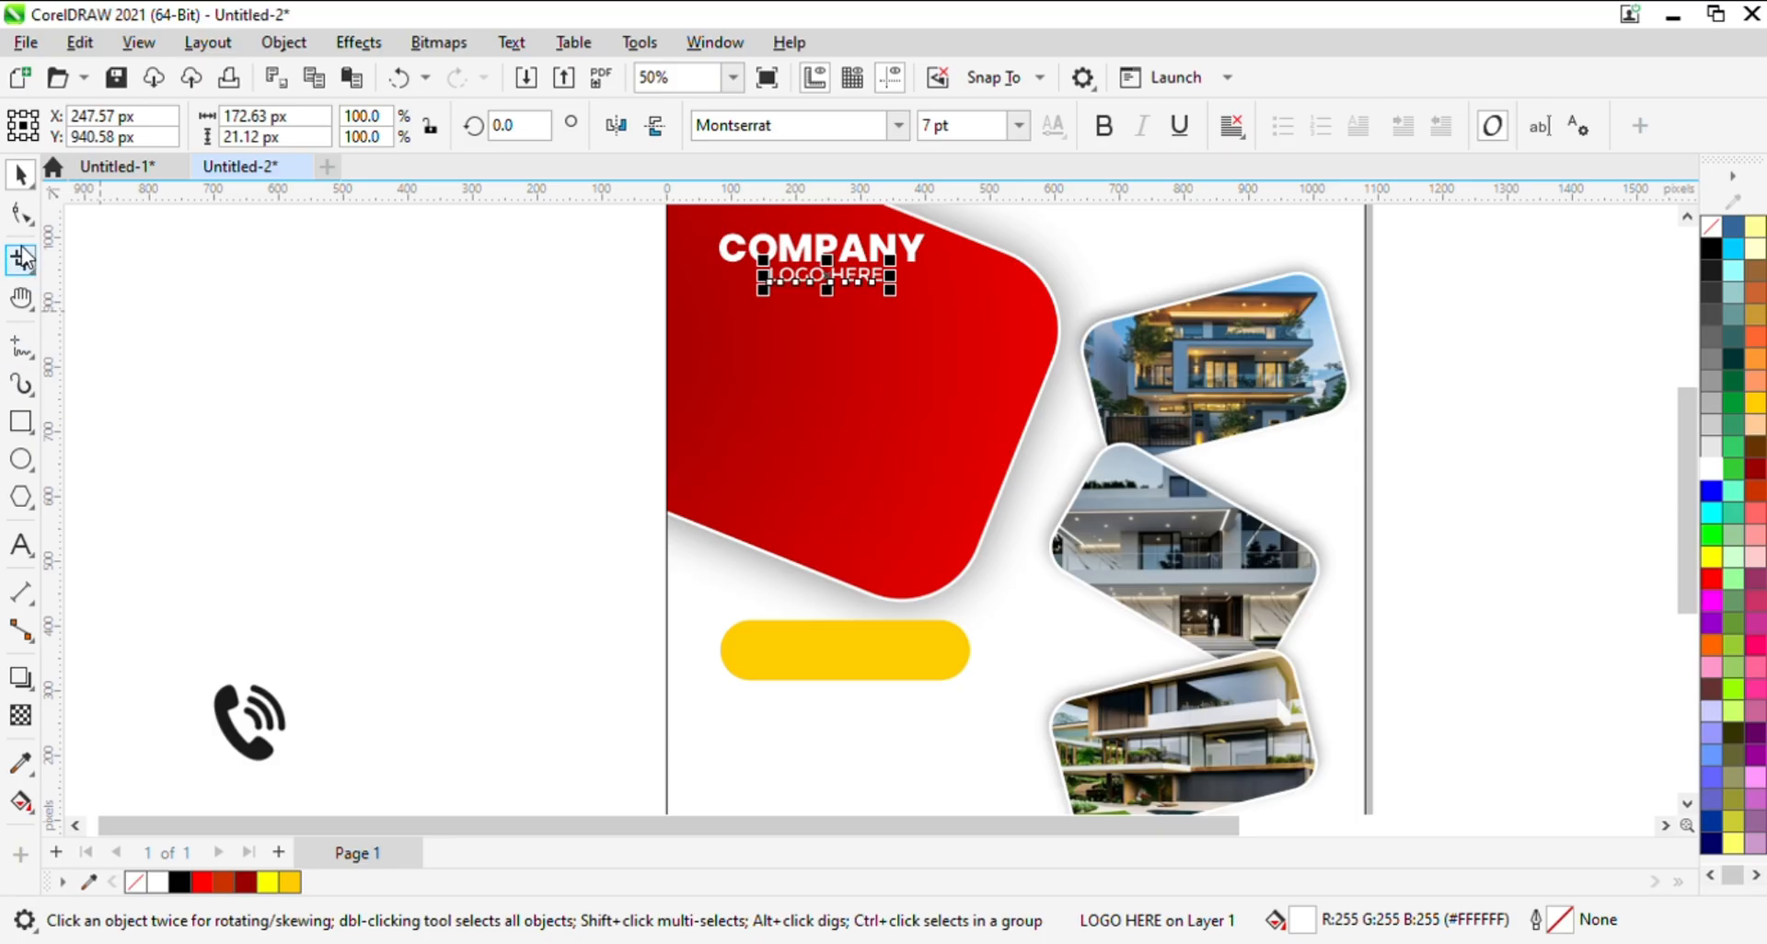
- Widen the letter spacing of the LOGO HERE text and center it under COMPANY
left_click(22, 213)
left_click_drag(760, 299, 763, 294)
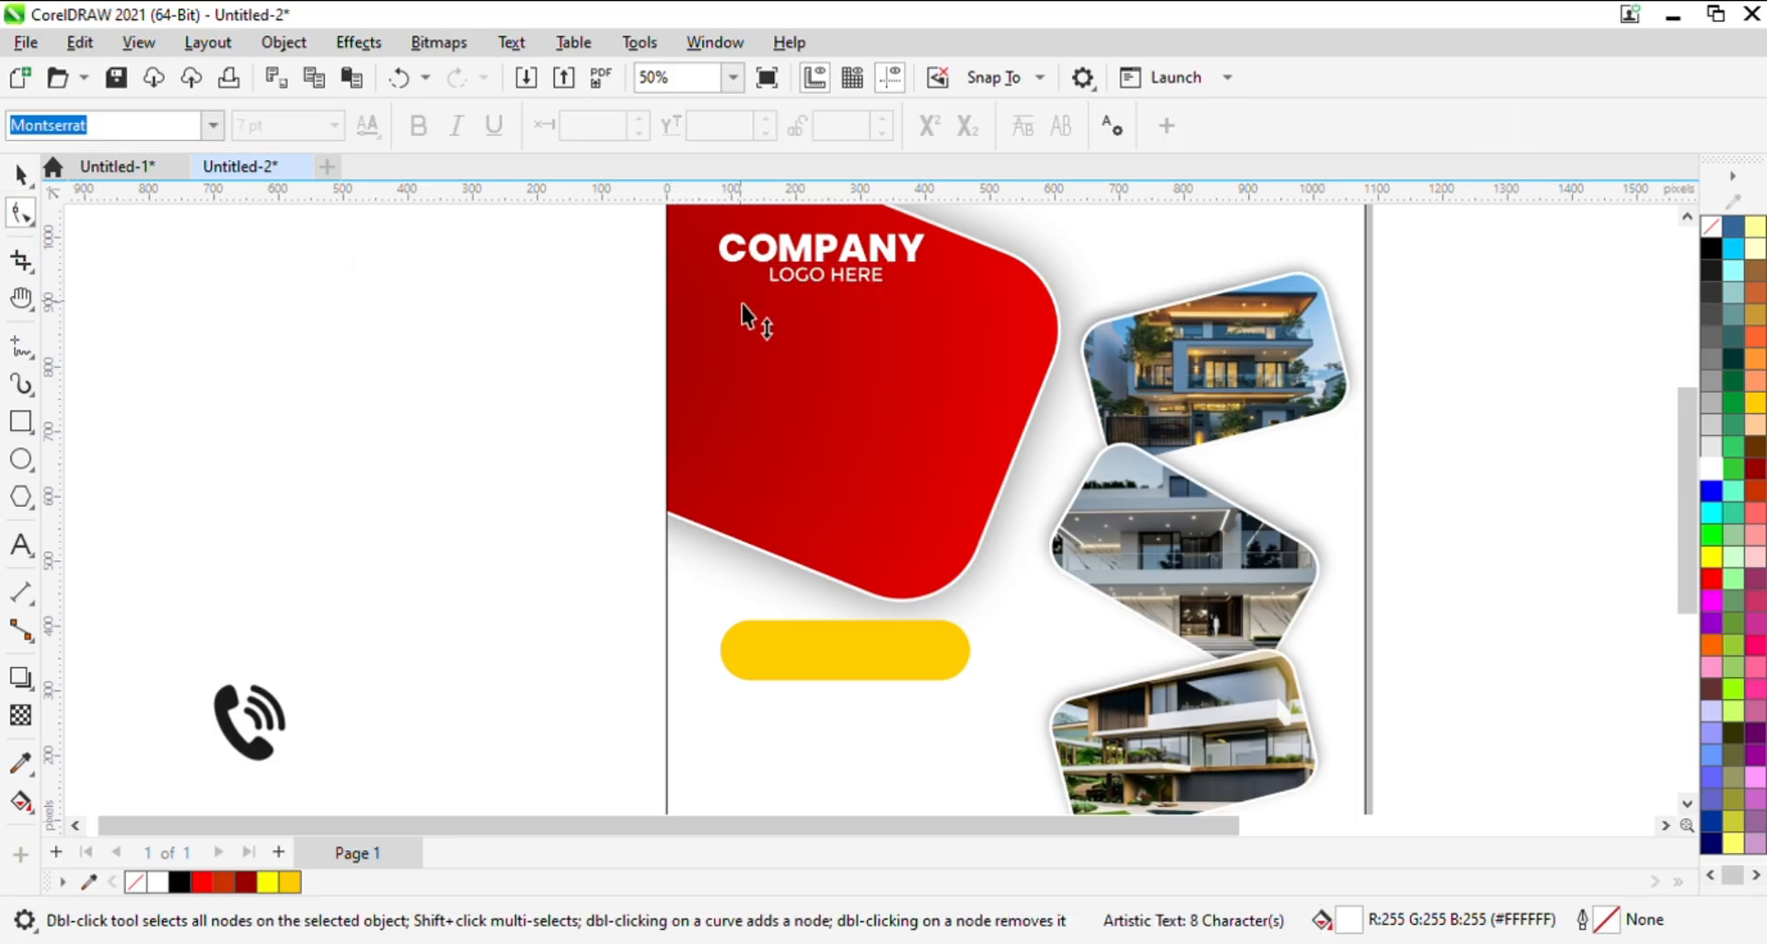
left_click_drag(906, 295, 937, 293)
left_click(24, 175)
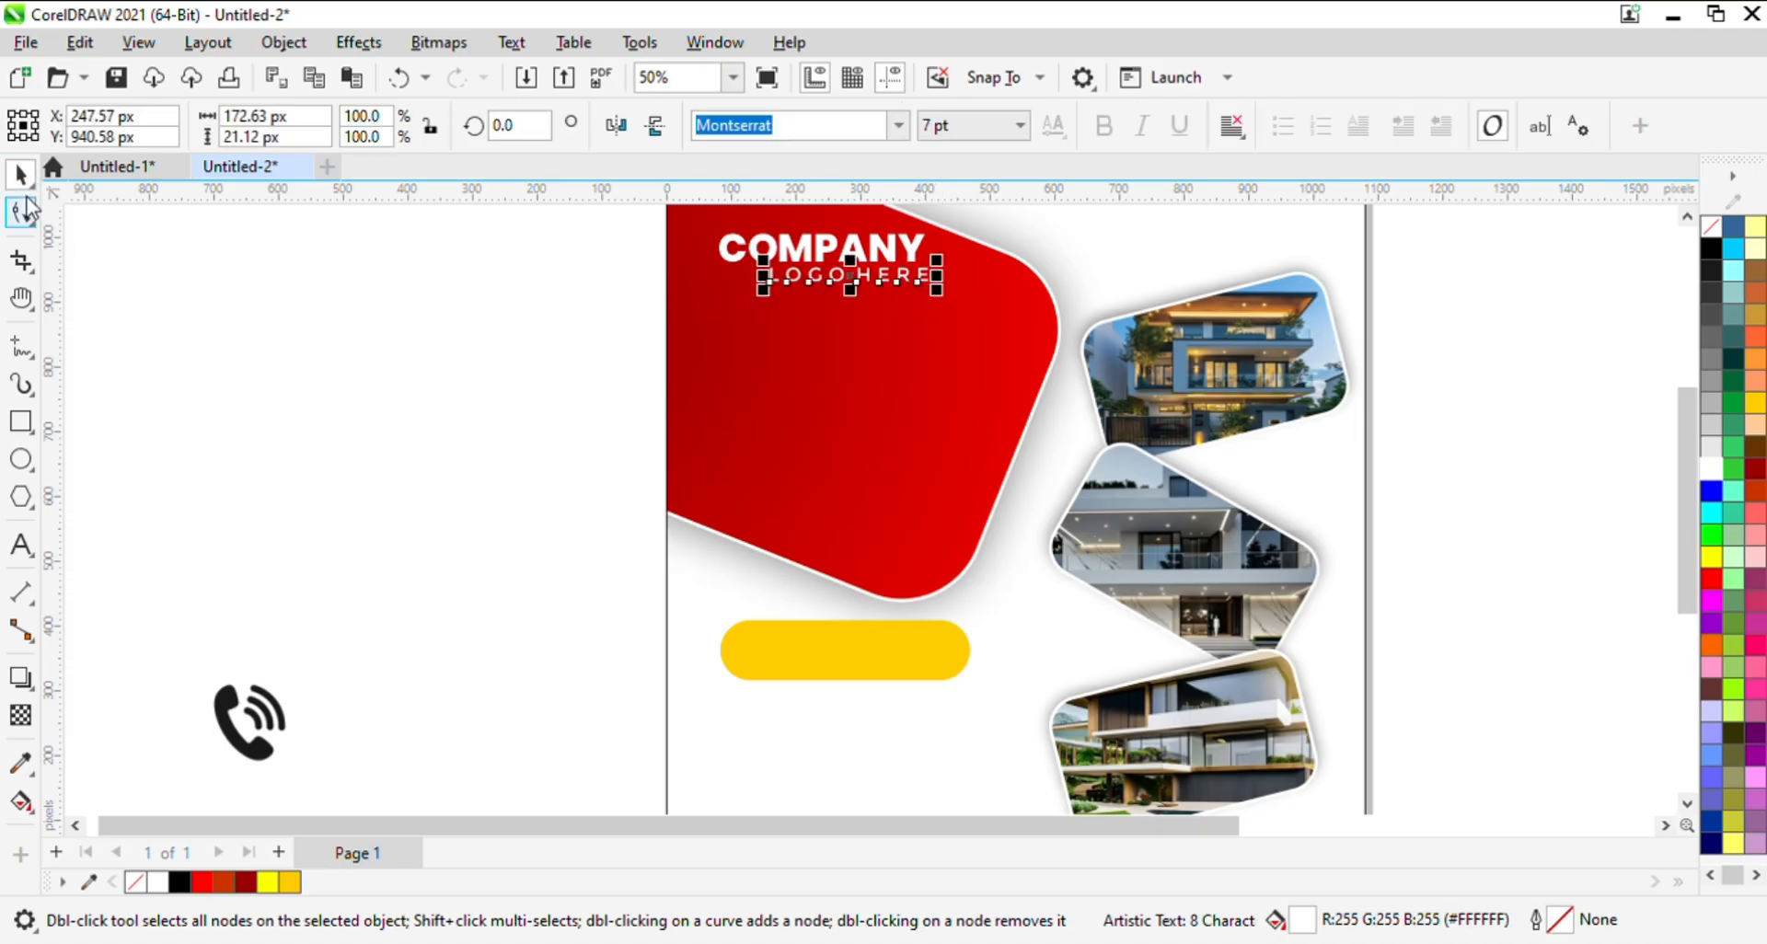
left_click(364, 451)
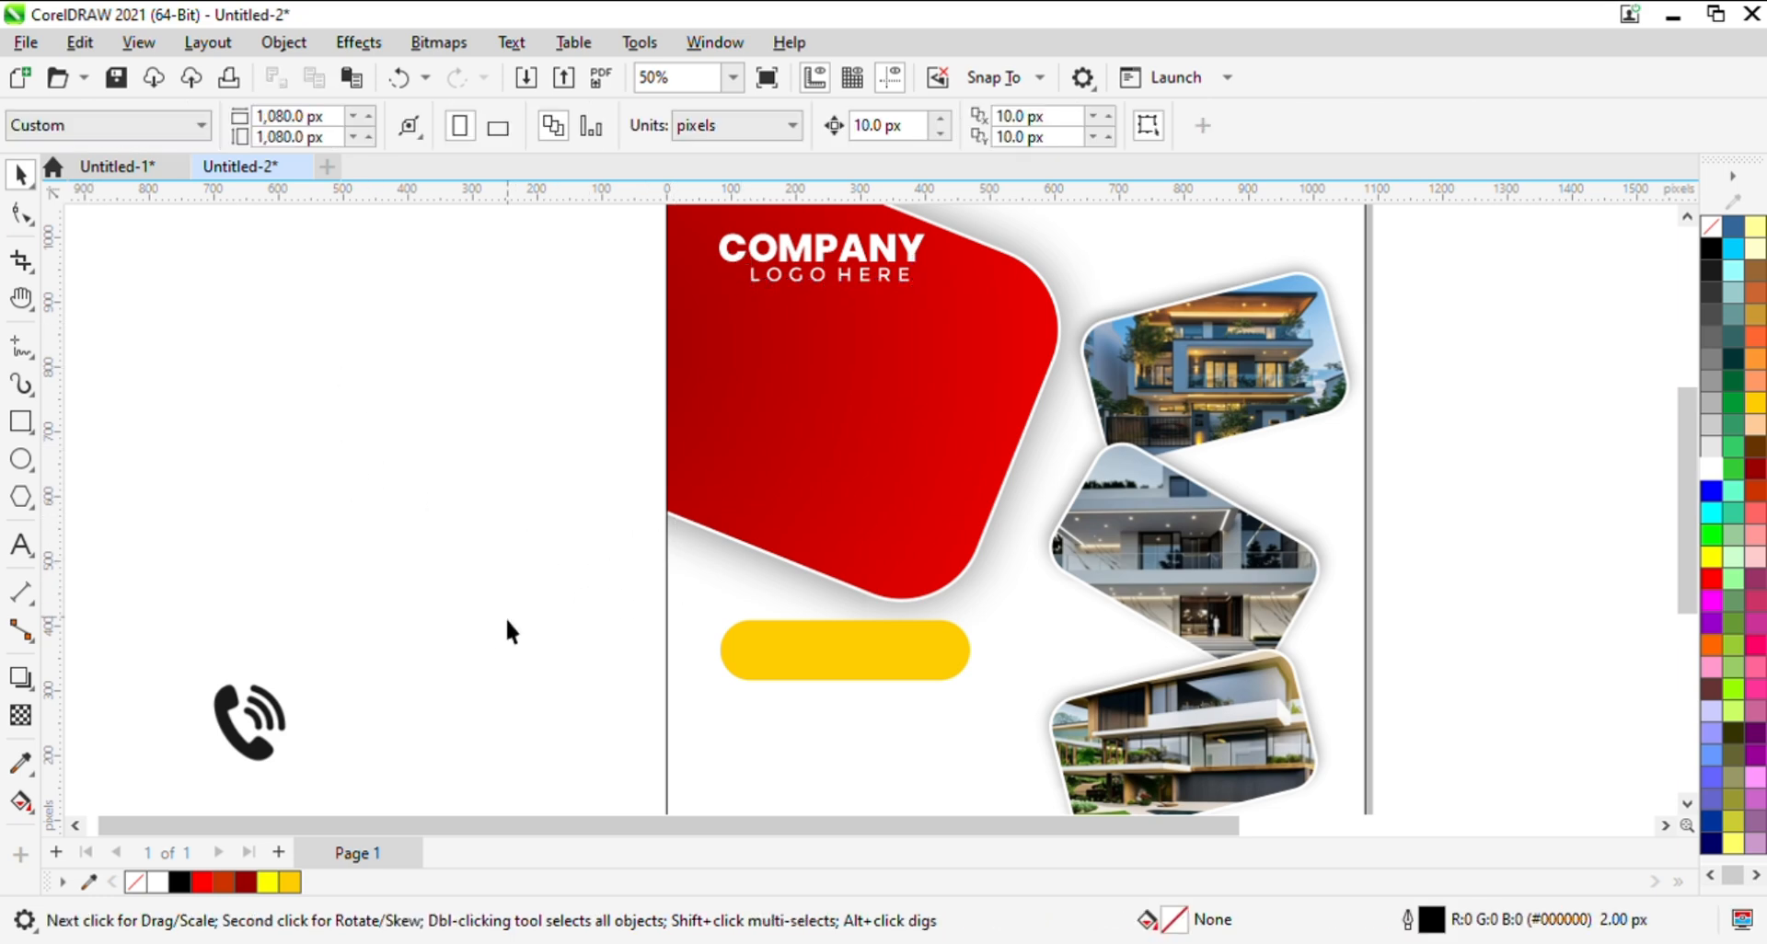
- Add the artistic text Luxury on the empty canvas beside the page
scroll(487, 623, "down", 1)
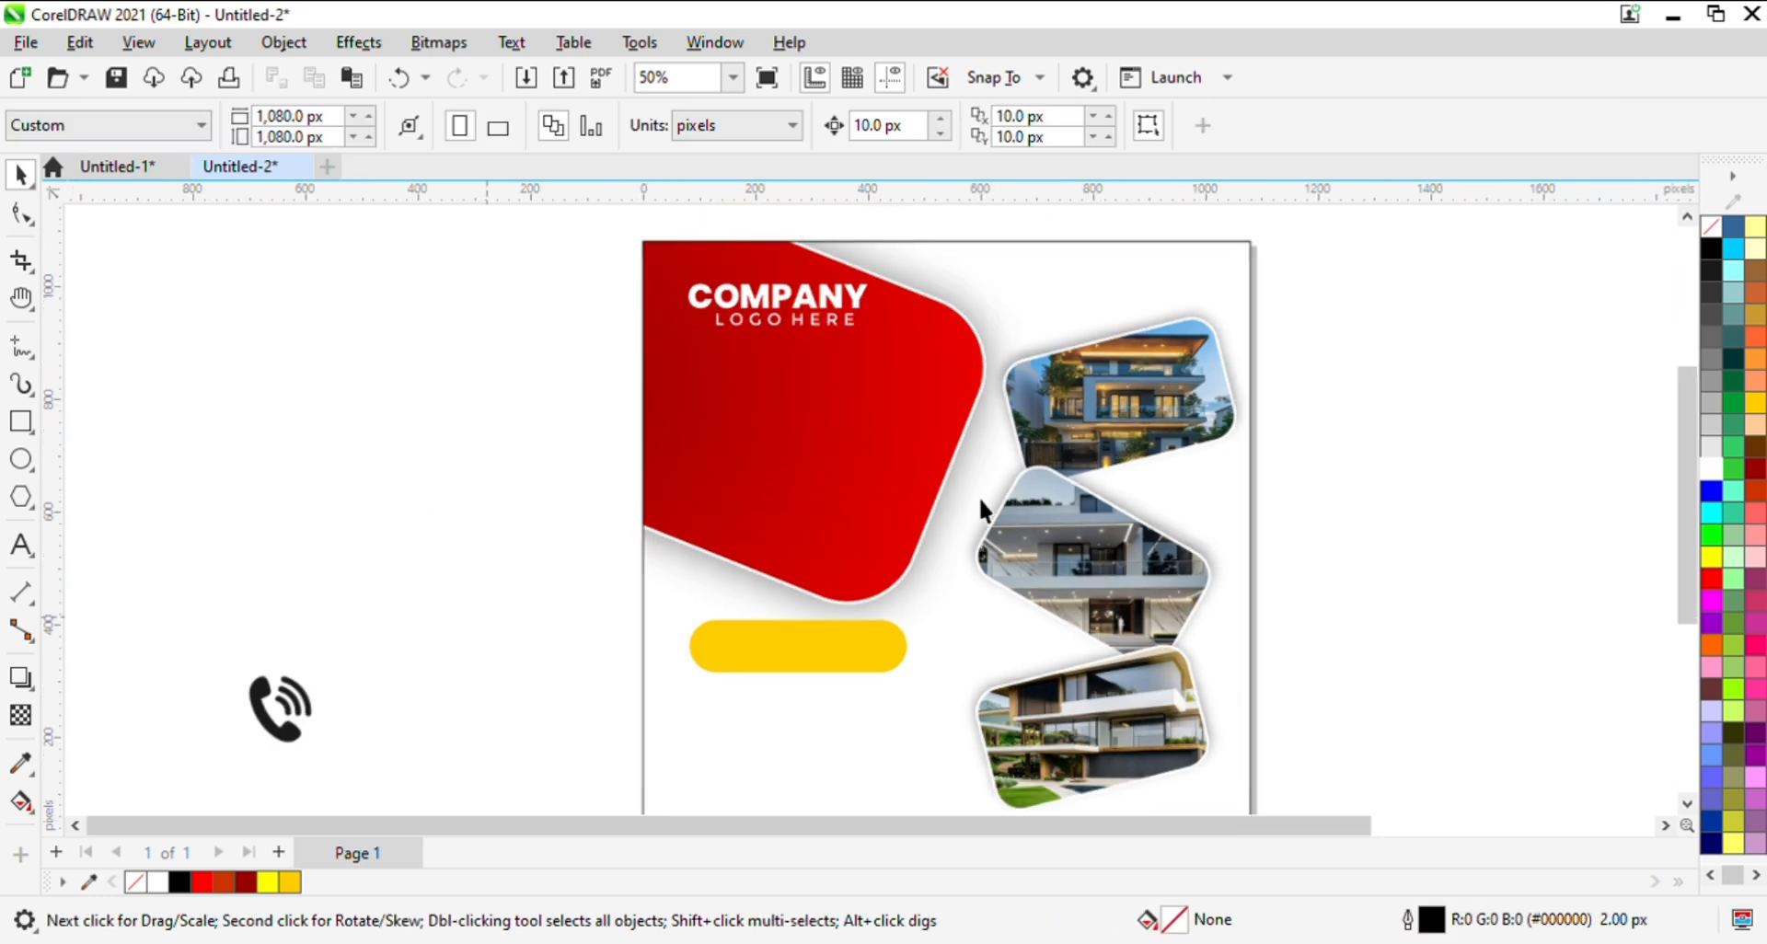
scroll(979, 495, "up", 1)
scroll(1003, 477, "down", 2)
scroll(948, 494, "down", 1)
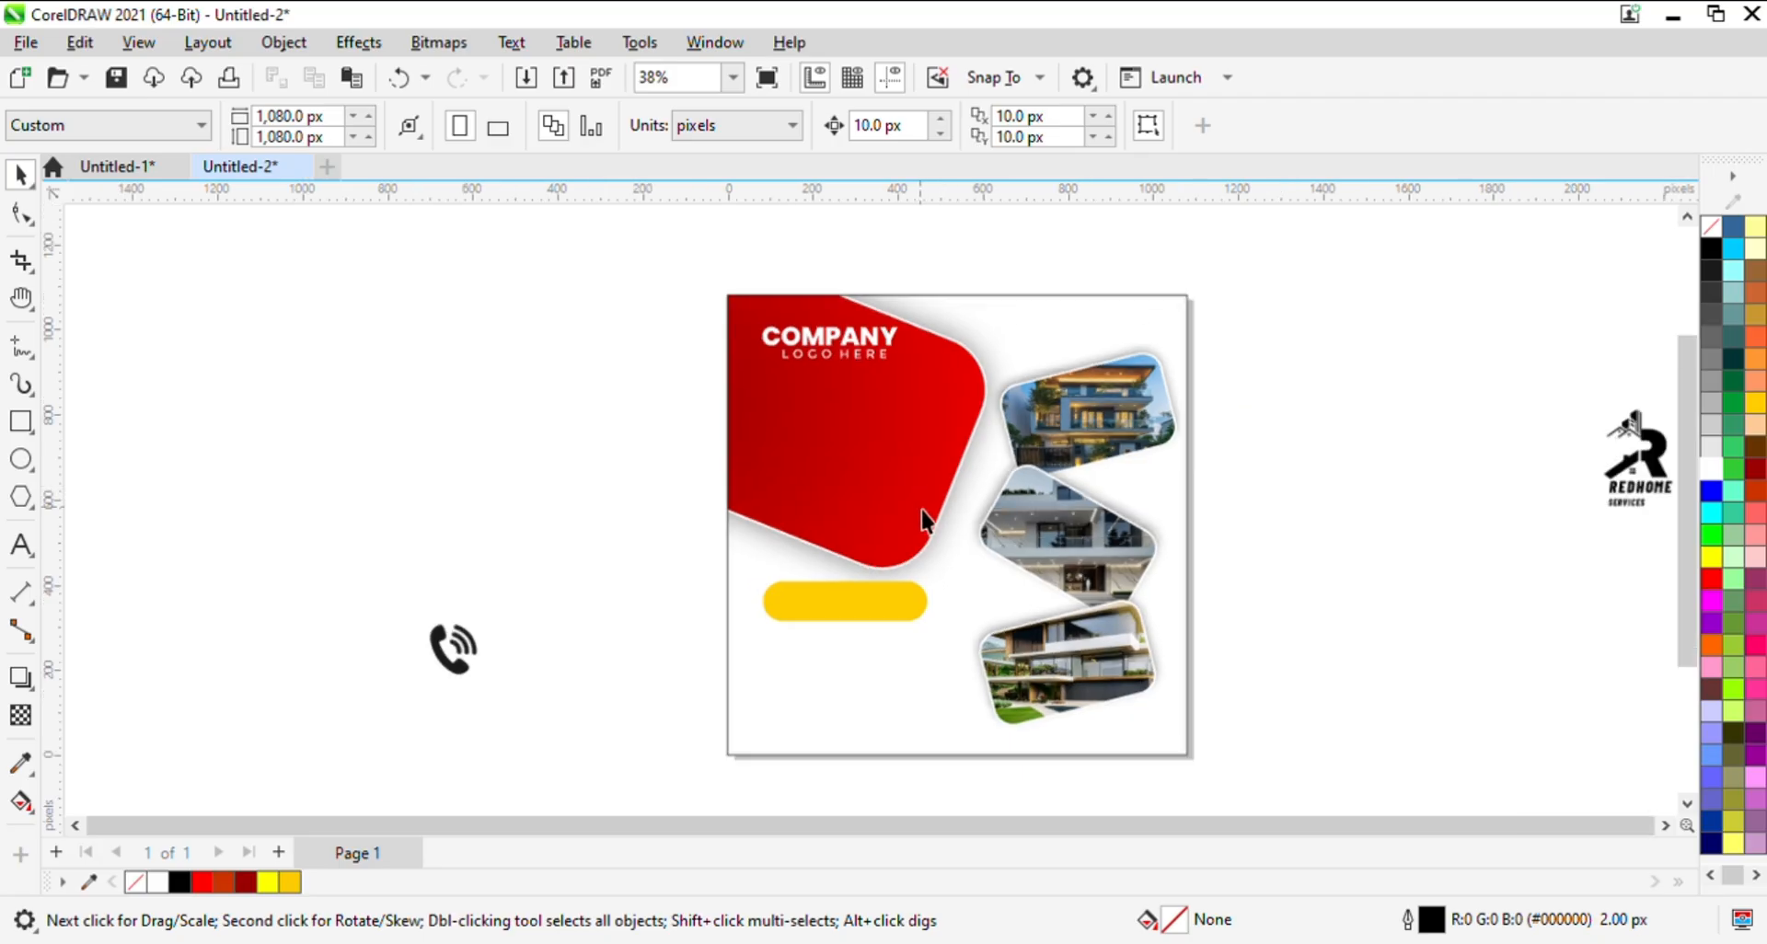
key("h")
left_click_drag(948, 462, 766, 454)
key("space")
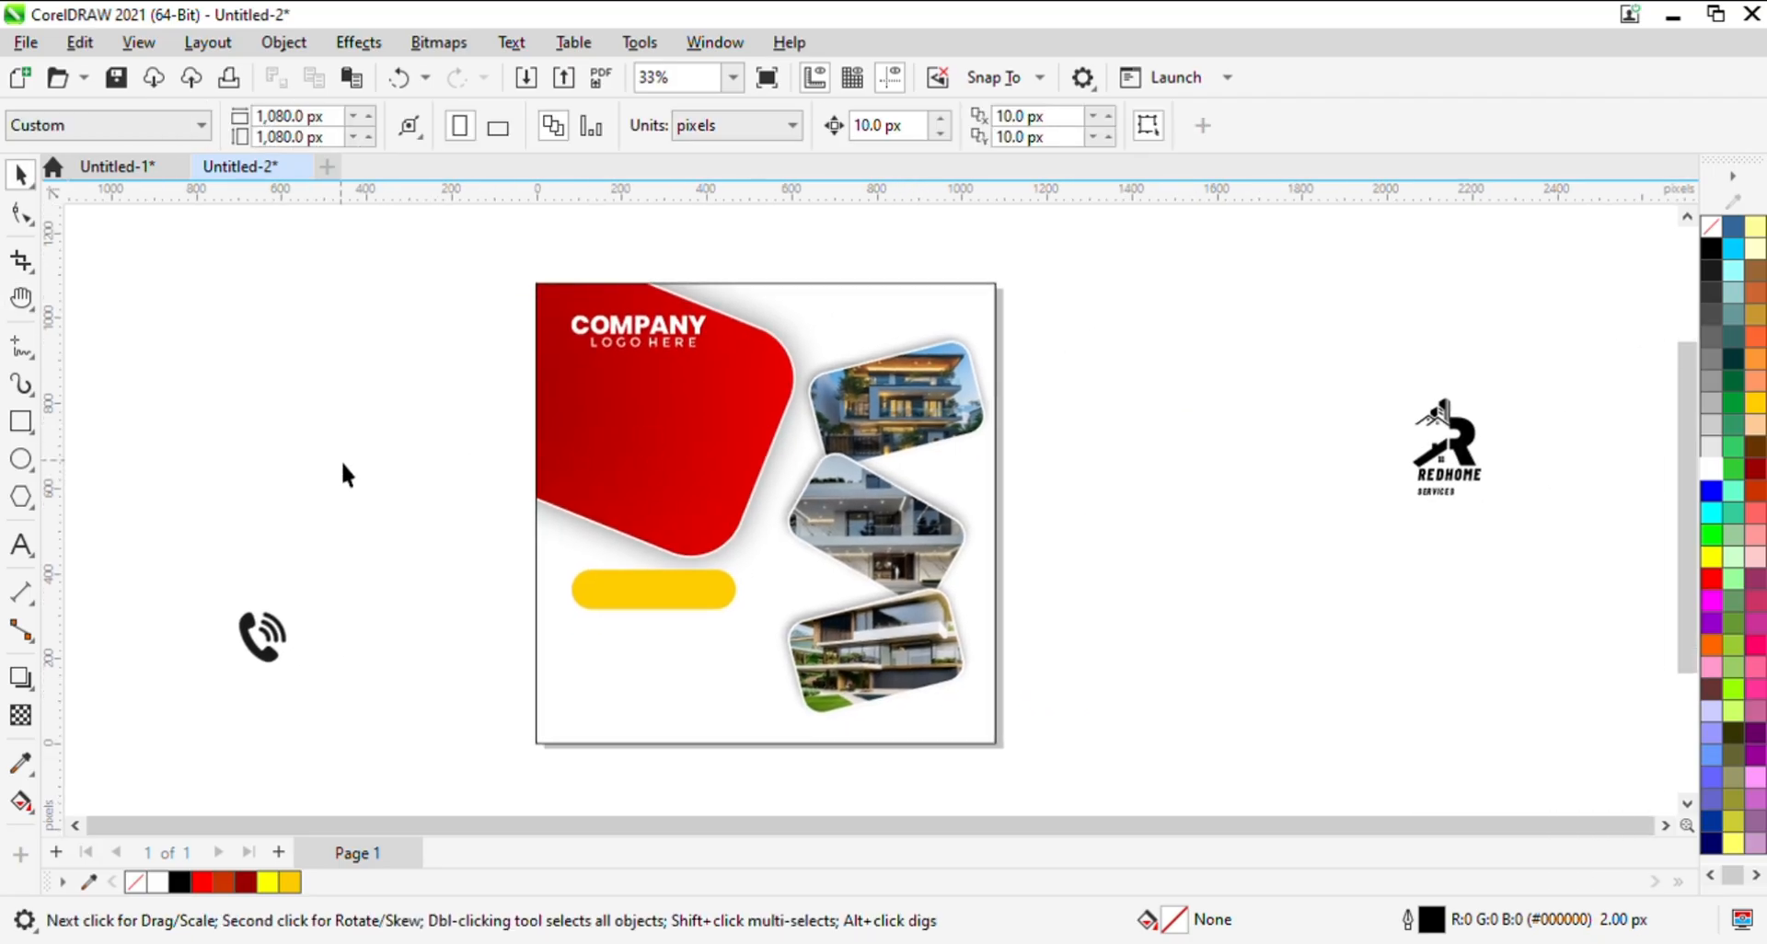
left_click(11, 543)
left_click(205, 484)
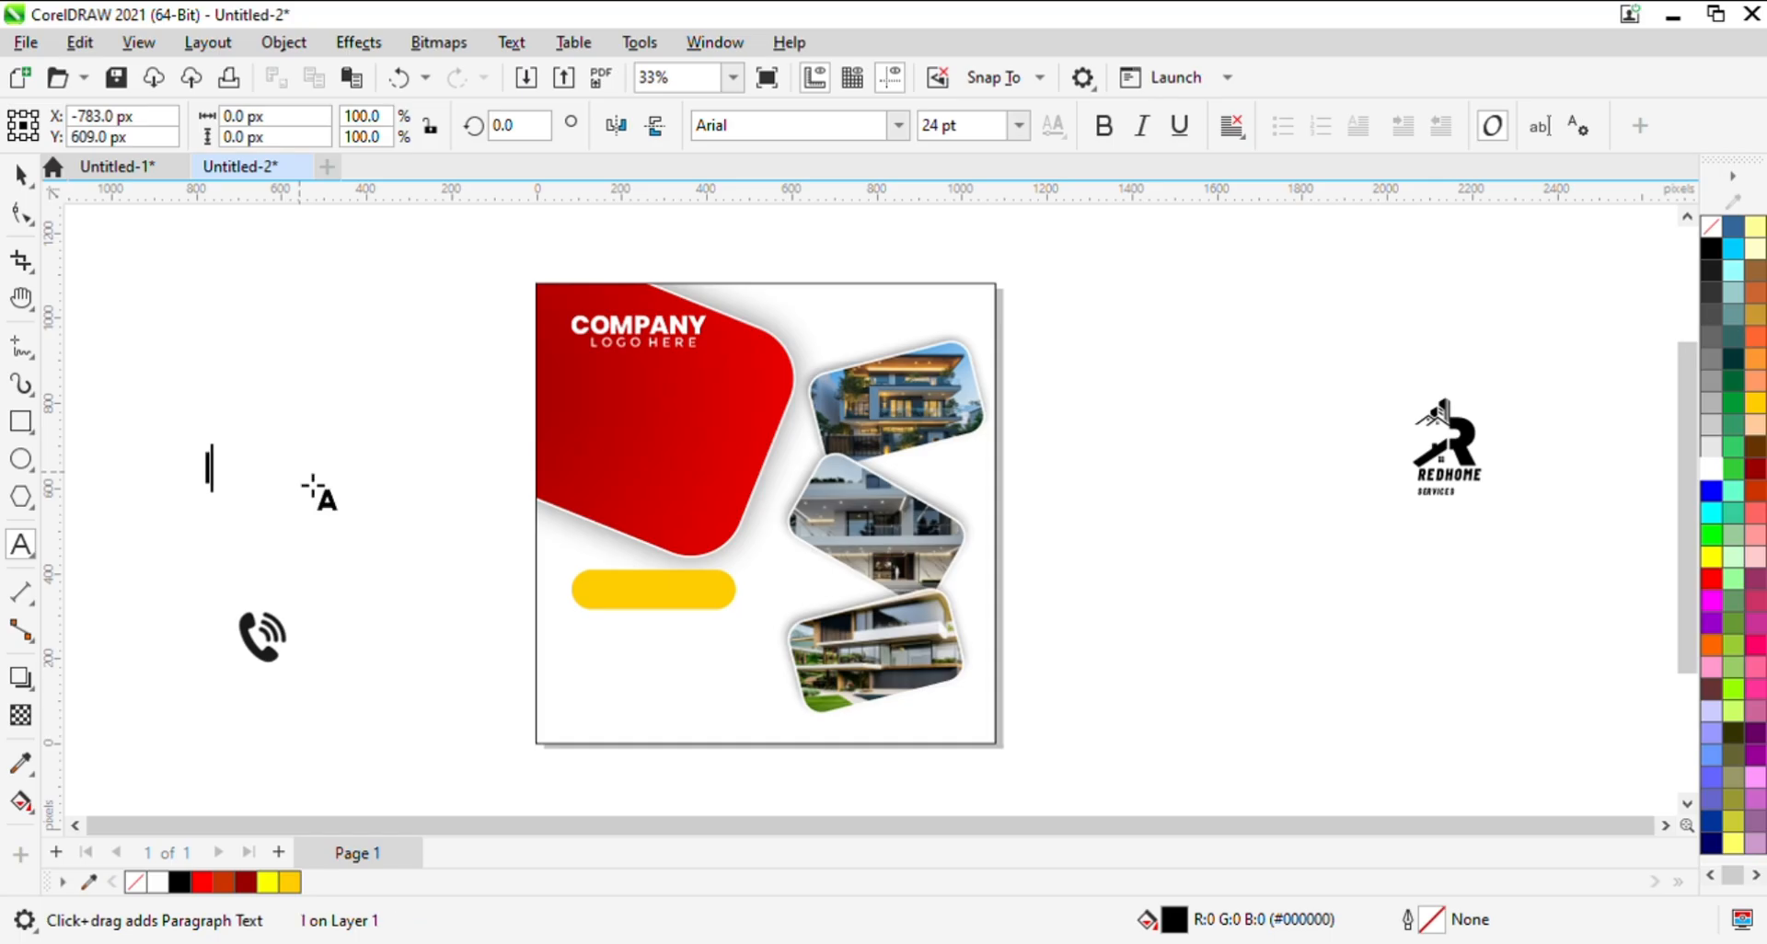
type("I")
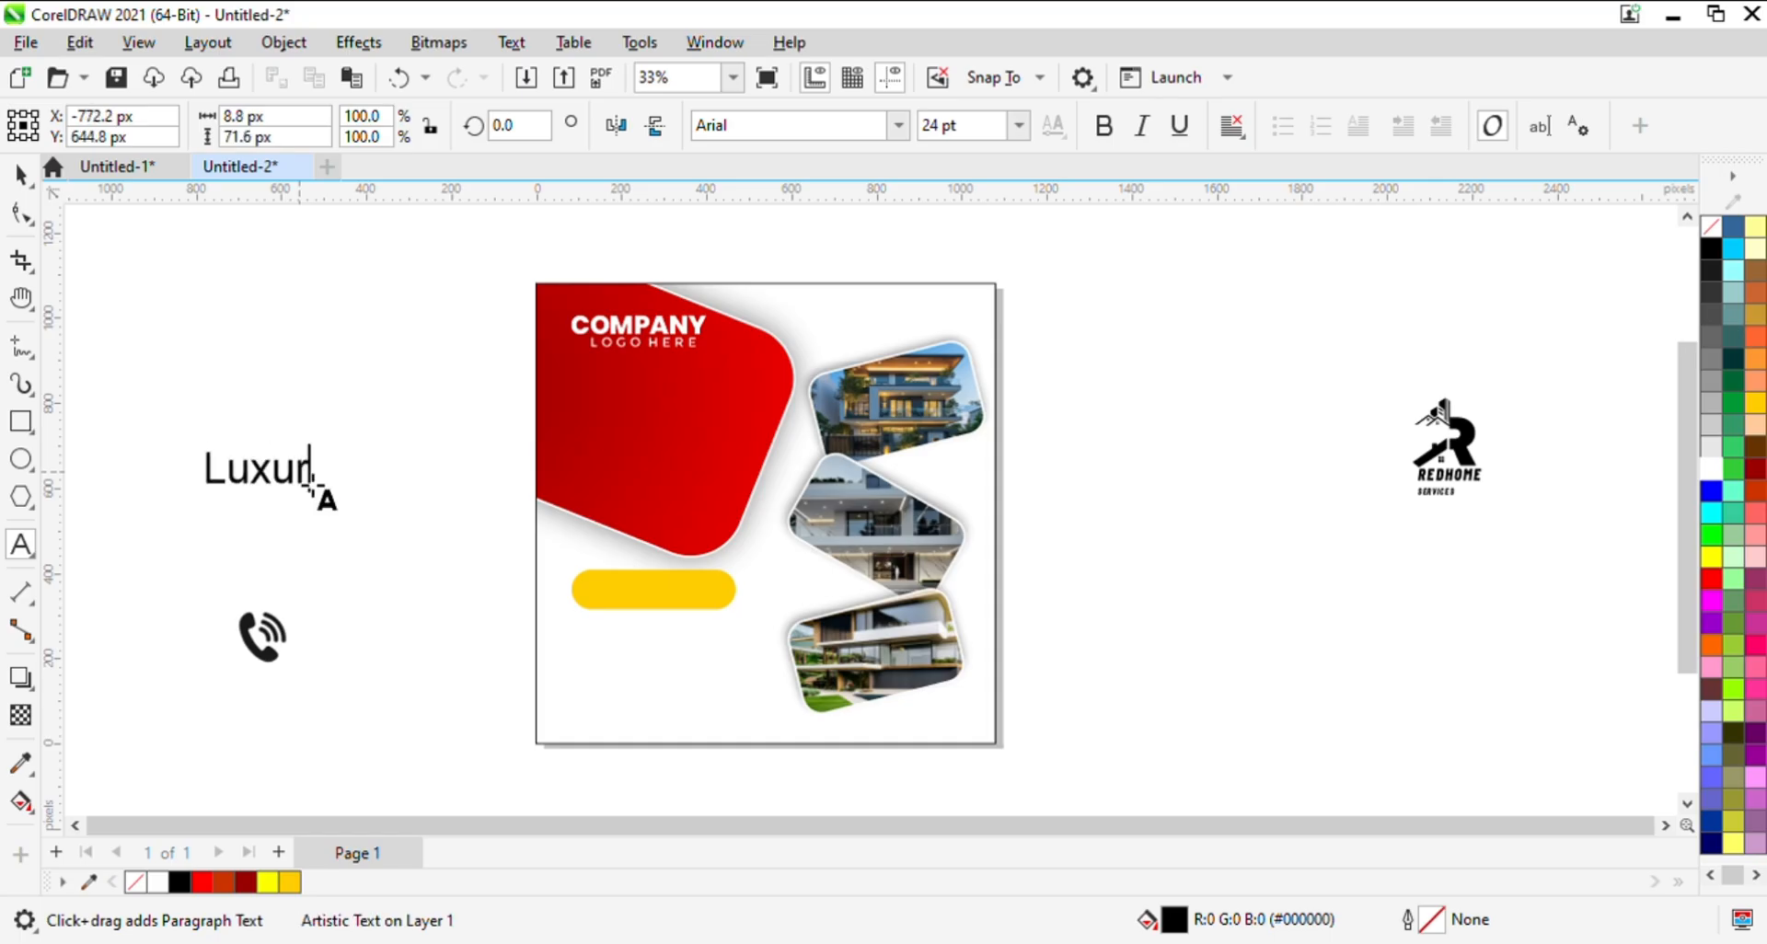
- Duplicate the Luxury text and change one copy's wording to HOUSE
left_click(21, 213)
mouse_move(310, 479)
left_mouse_down()
mouse_move(324, 324)
mouse_move(302, 392)
mouse_move(309, 455)
left_mouse_up()
right_click(309, 456)
double_click(311, 458)
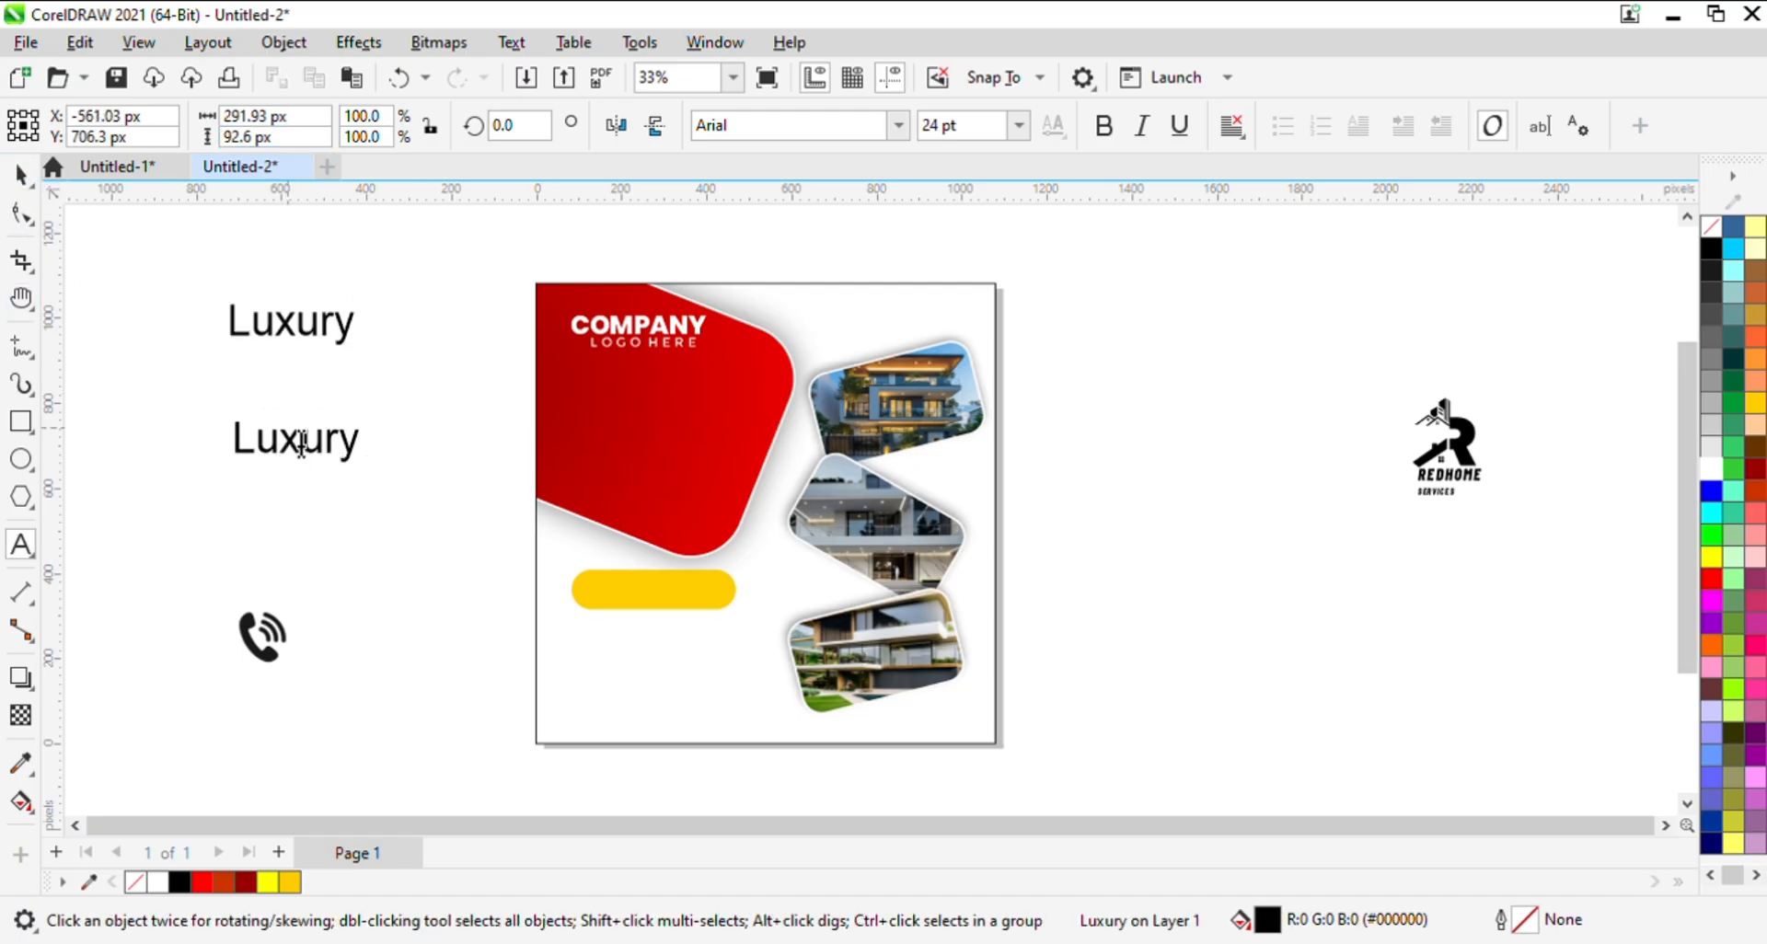
key("ctrl+a")
key("BackSpace")
type("H")
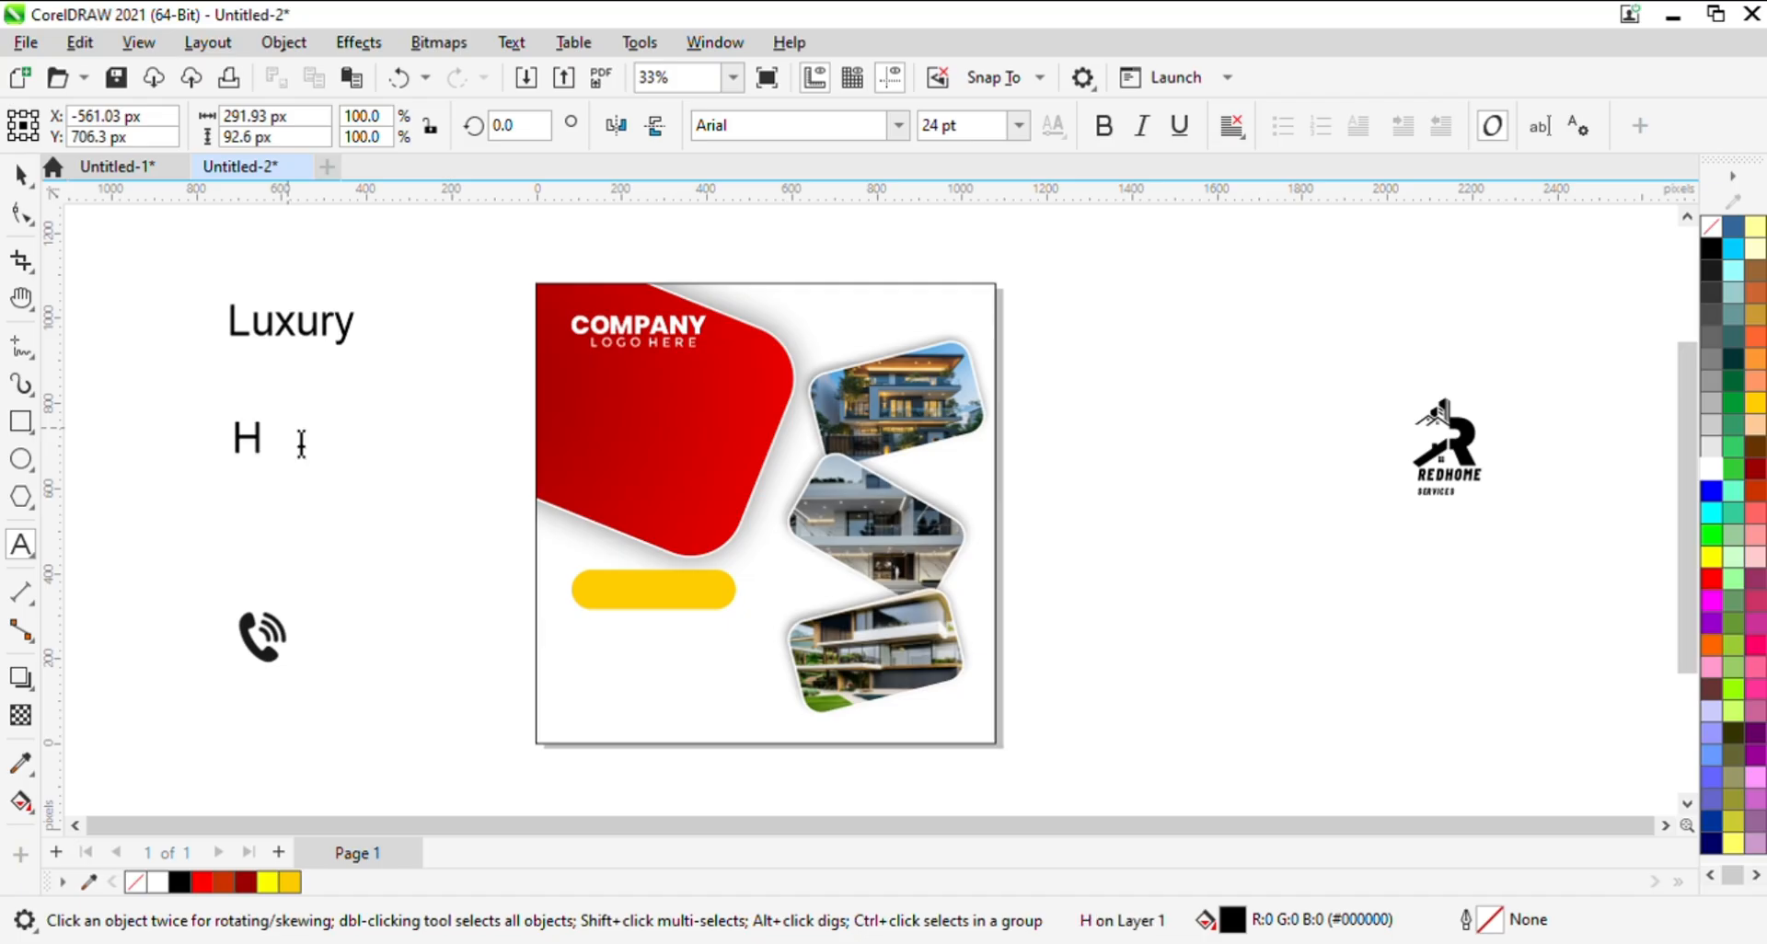
type("OUSE")
left_click(20, 174)
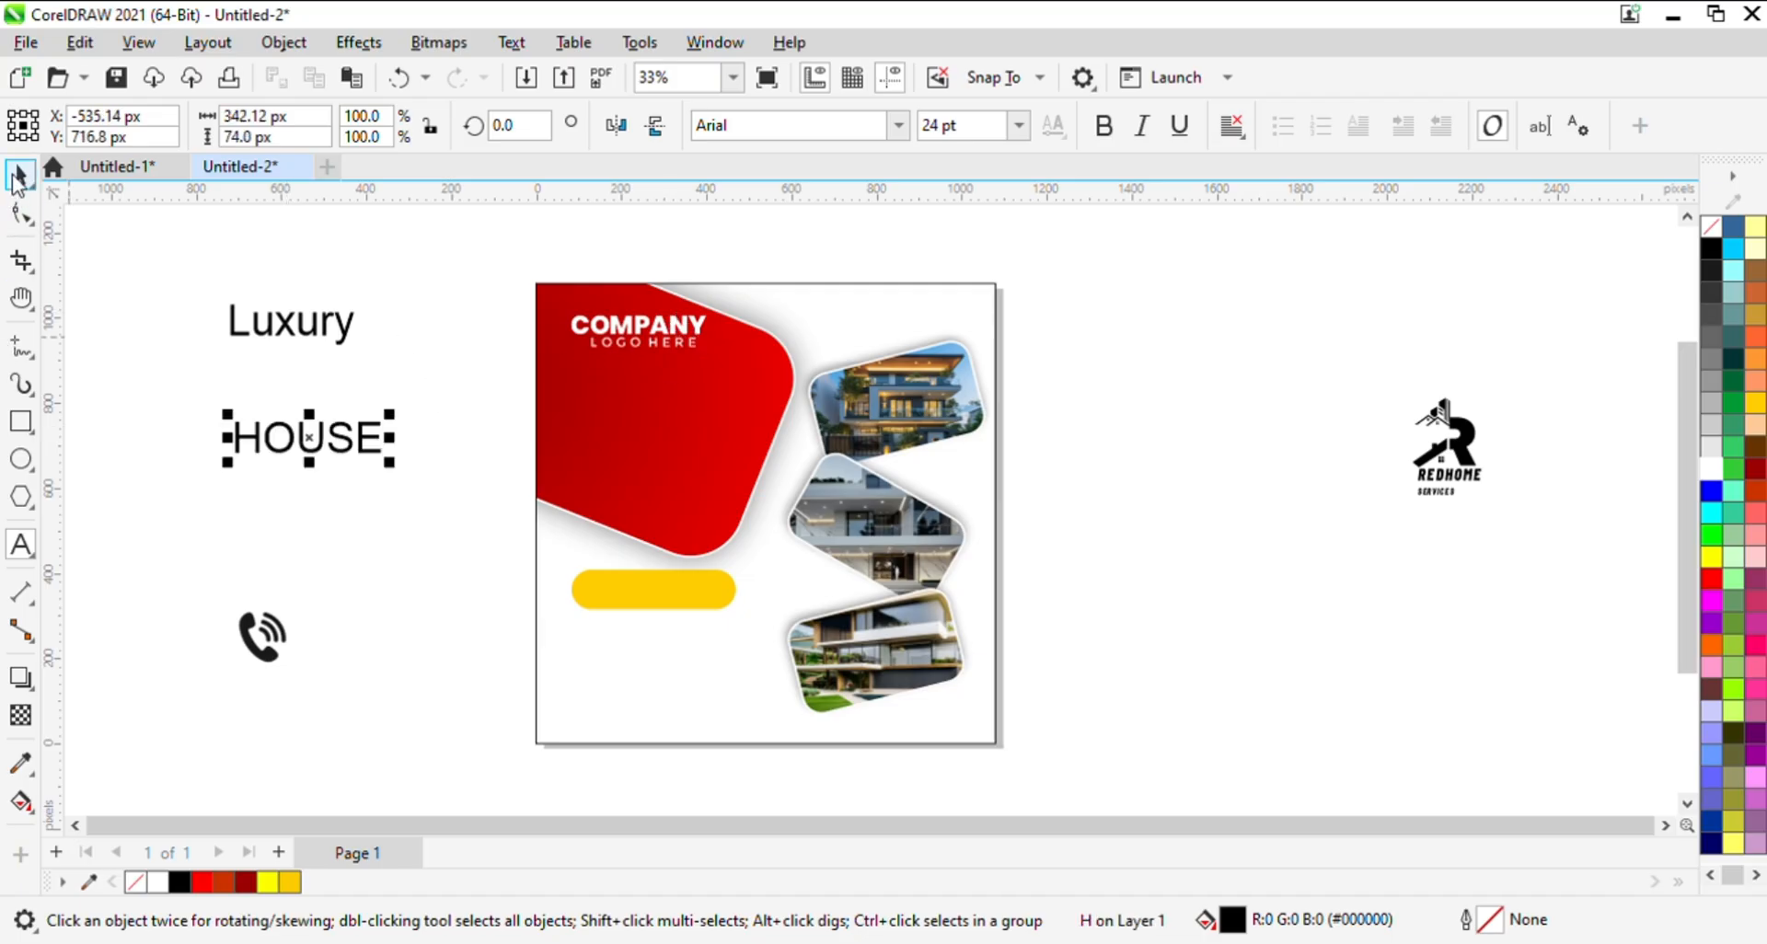
- Duplicate the HOUSE text directly below itself and change the copy's wording to FOR SALE
left_click(294, 474)
left_click_drag(306, 438, 306, 521)
right_click(305, 522)
double_click(306, 522)
key("ctrl+a")
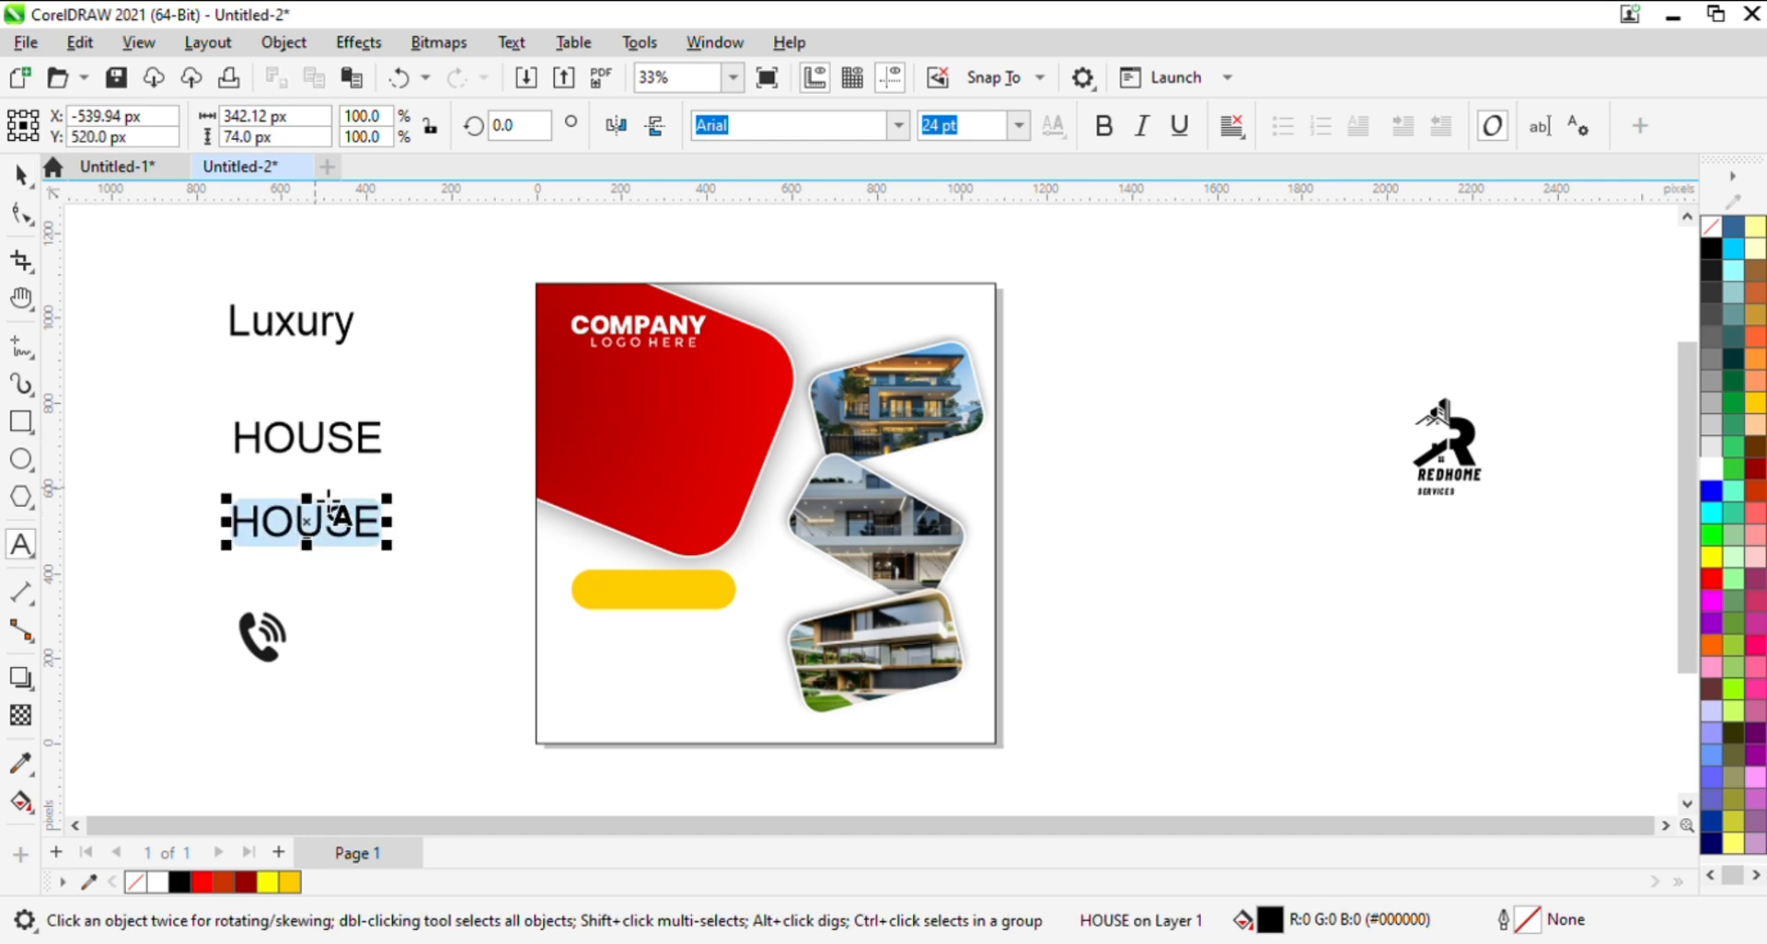
key("BackSpace")
type("FOR SAL")
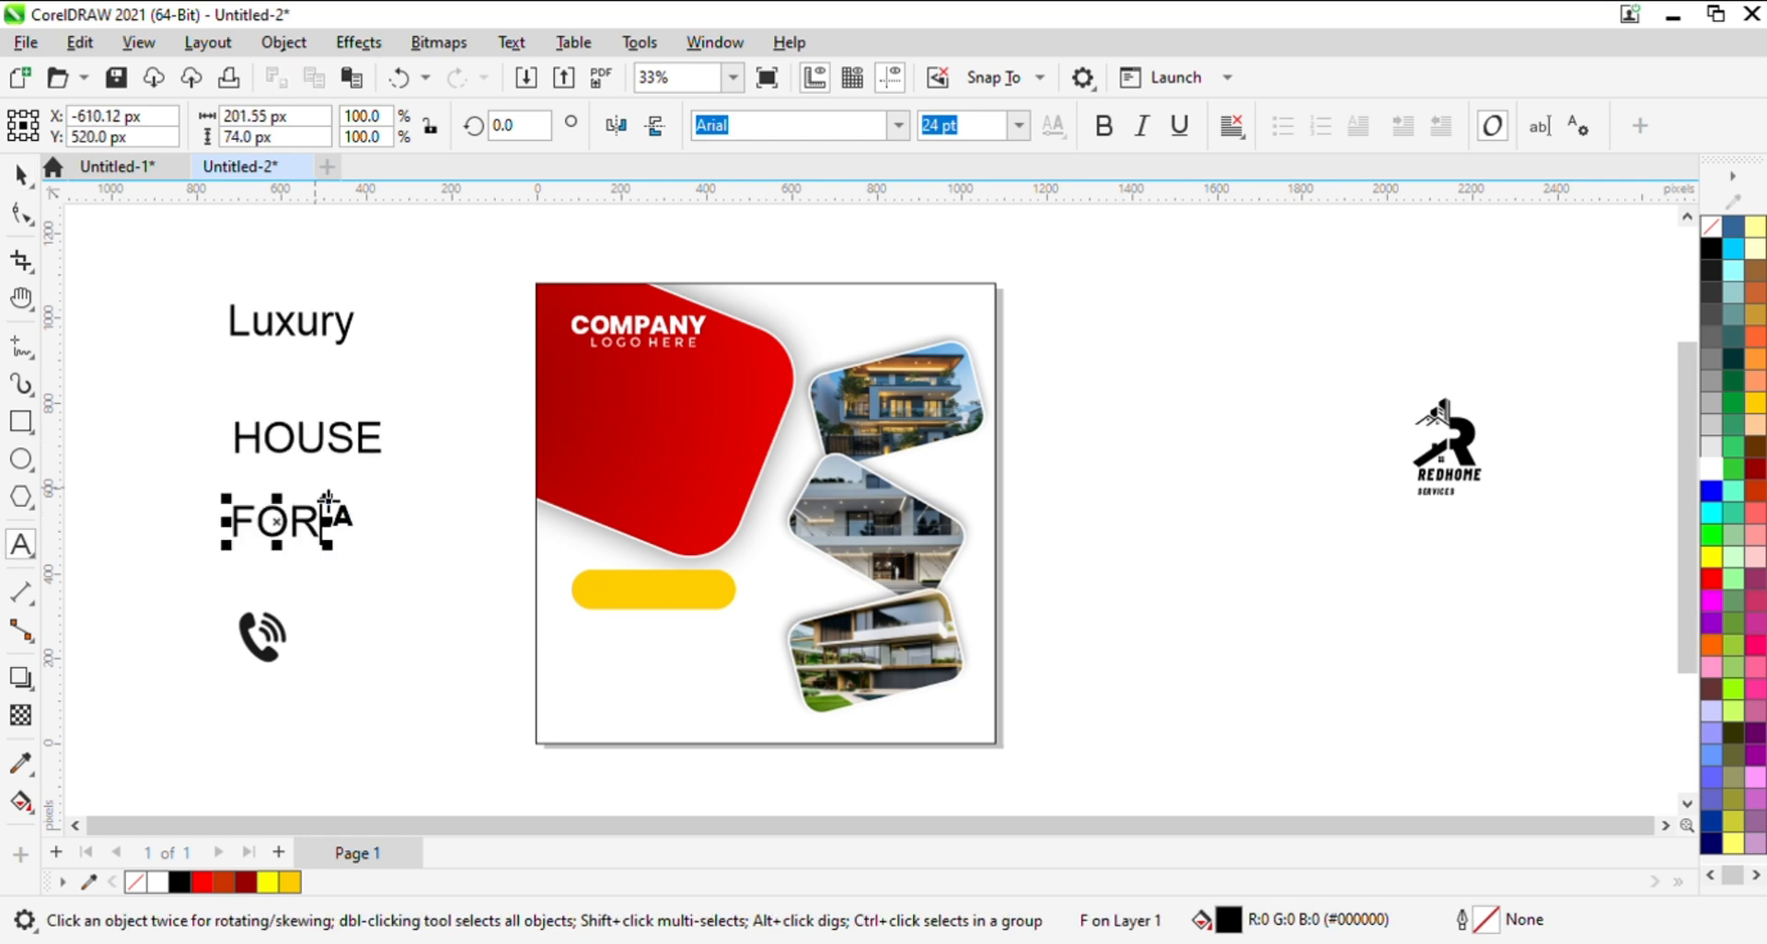
type("E")
key("Escape")
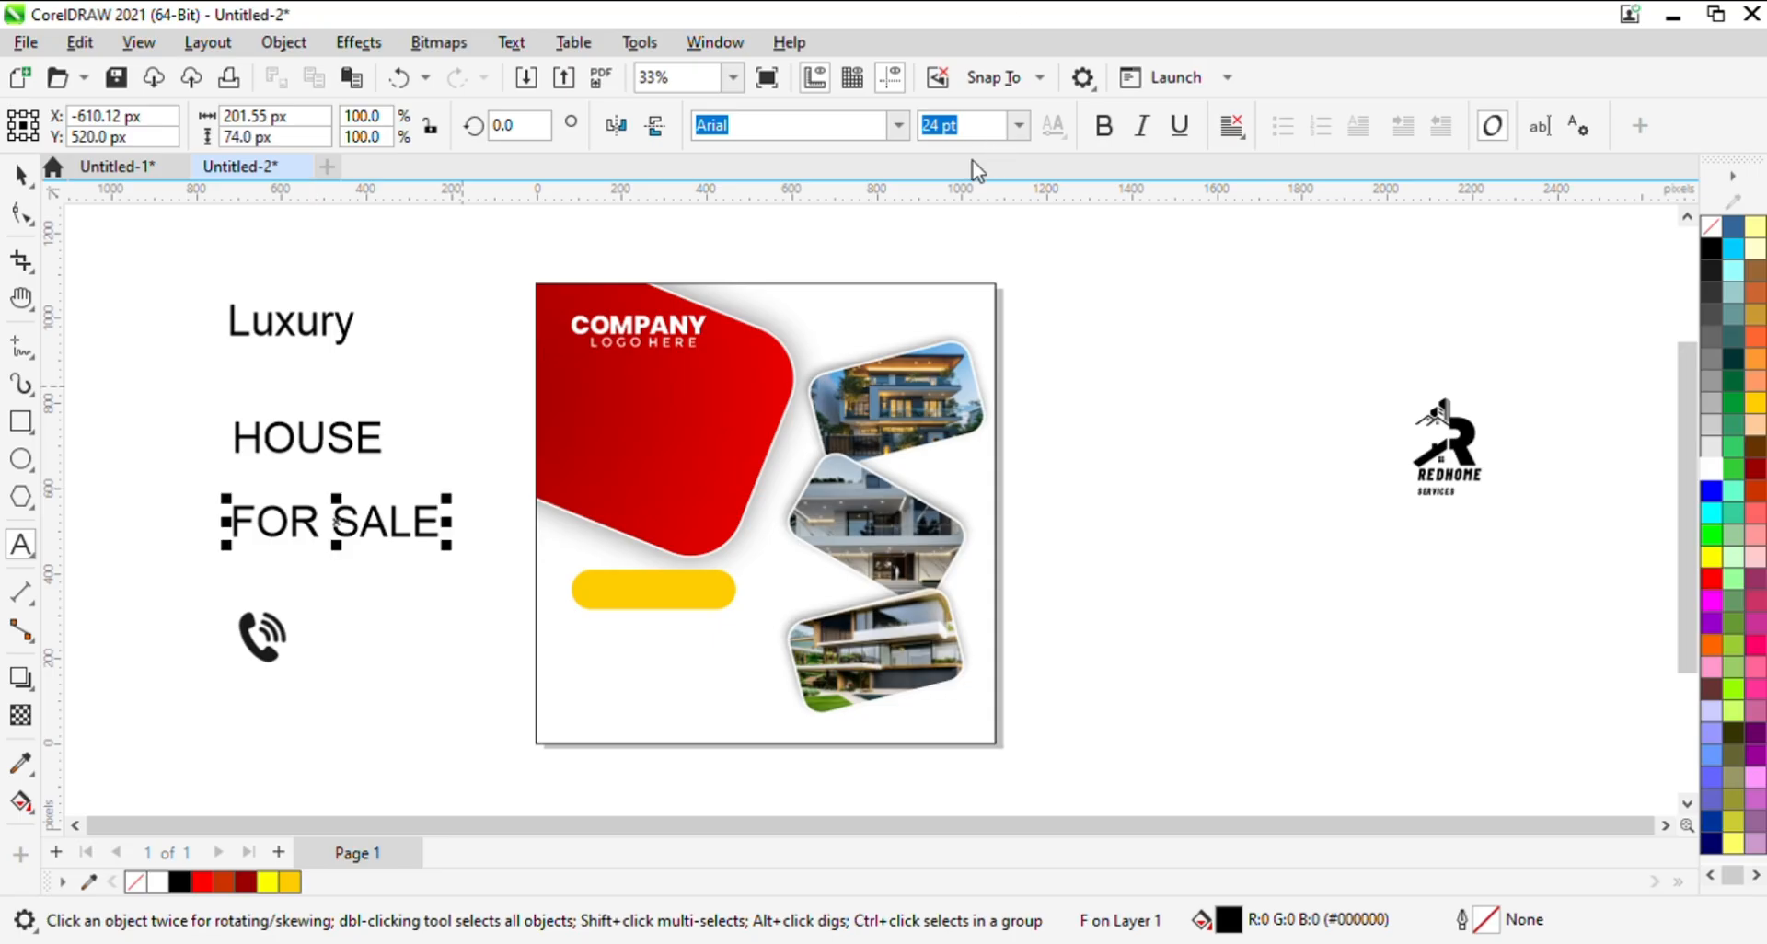
left_click(20, 174)
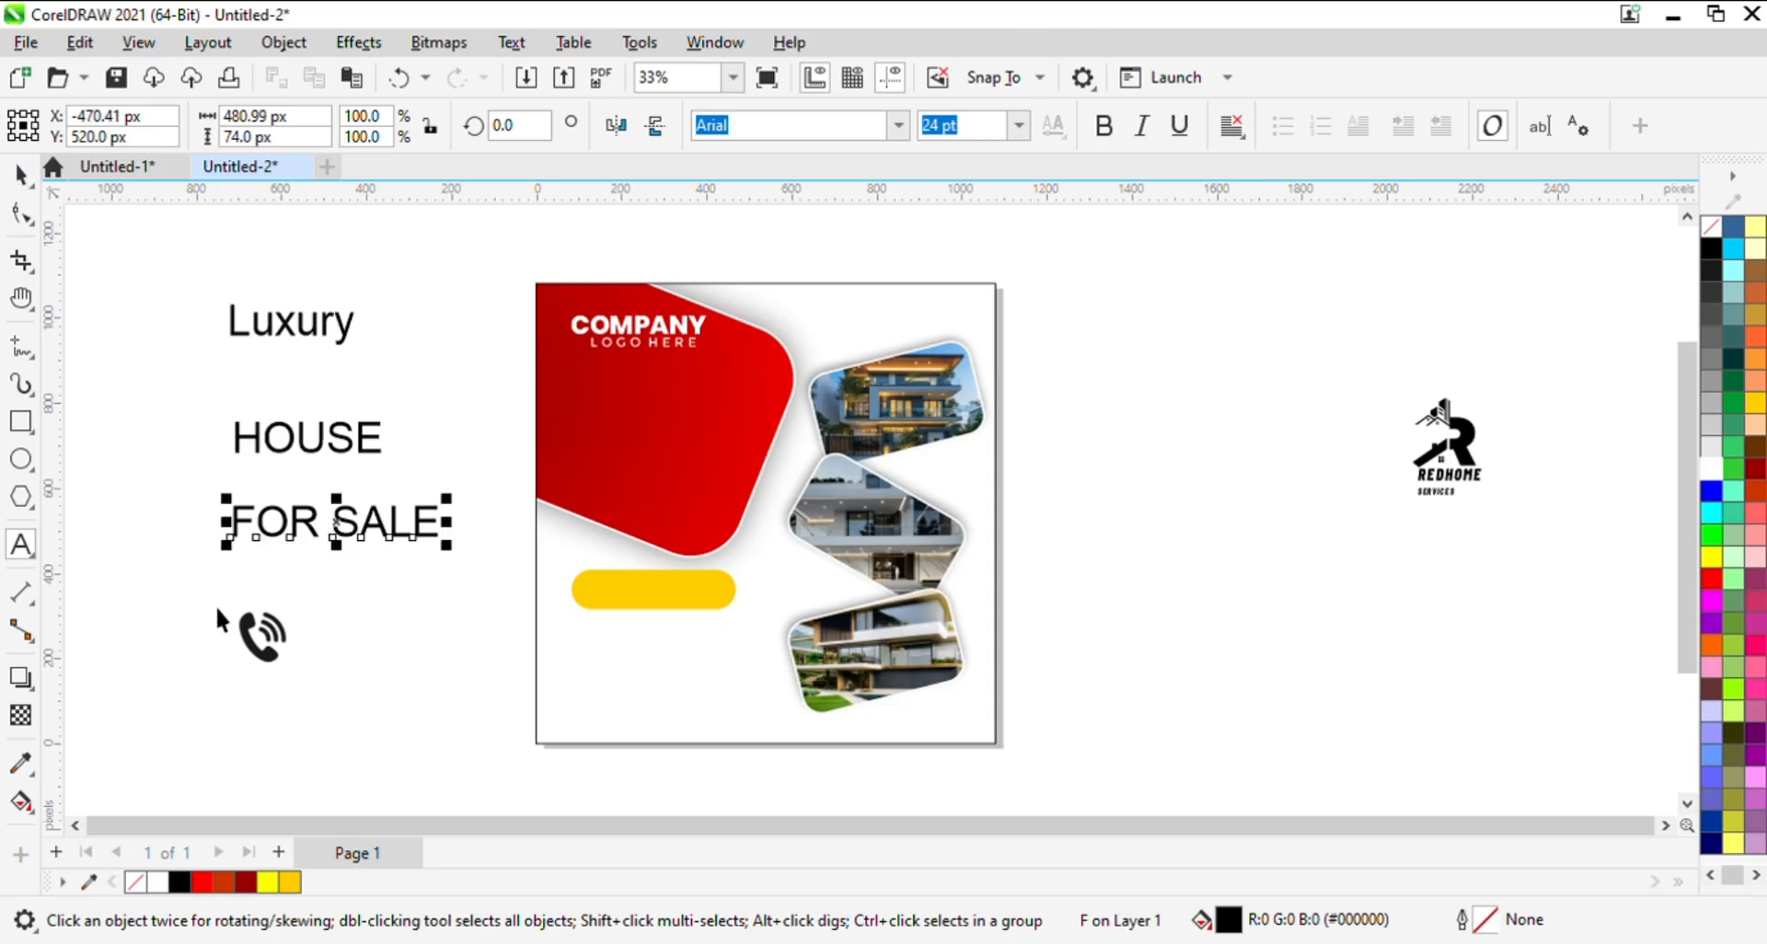
- Place HOUSE in white inside the red shape and FOR SALE beneath it, shrunk to about 305 px wide
left_click_drag(318, 433, 634, 451)
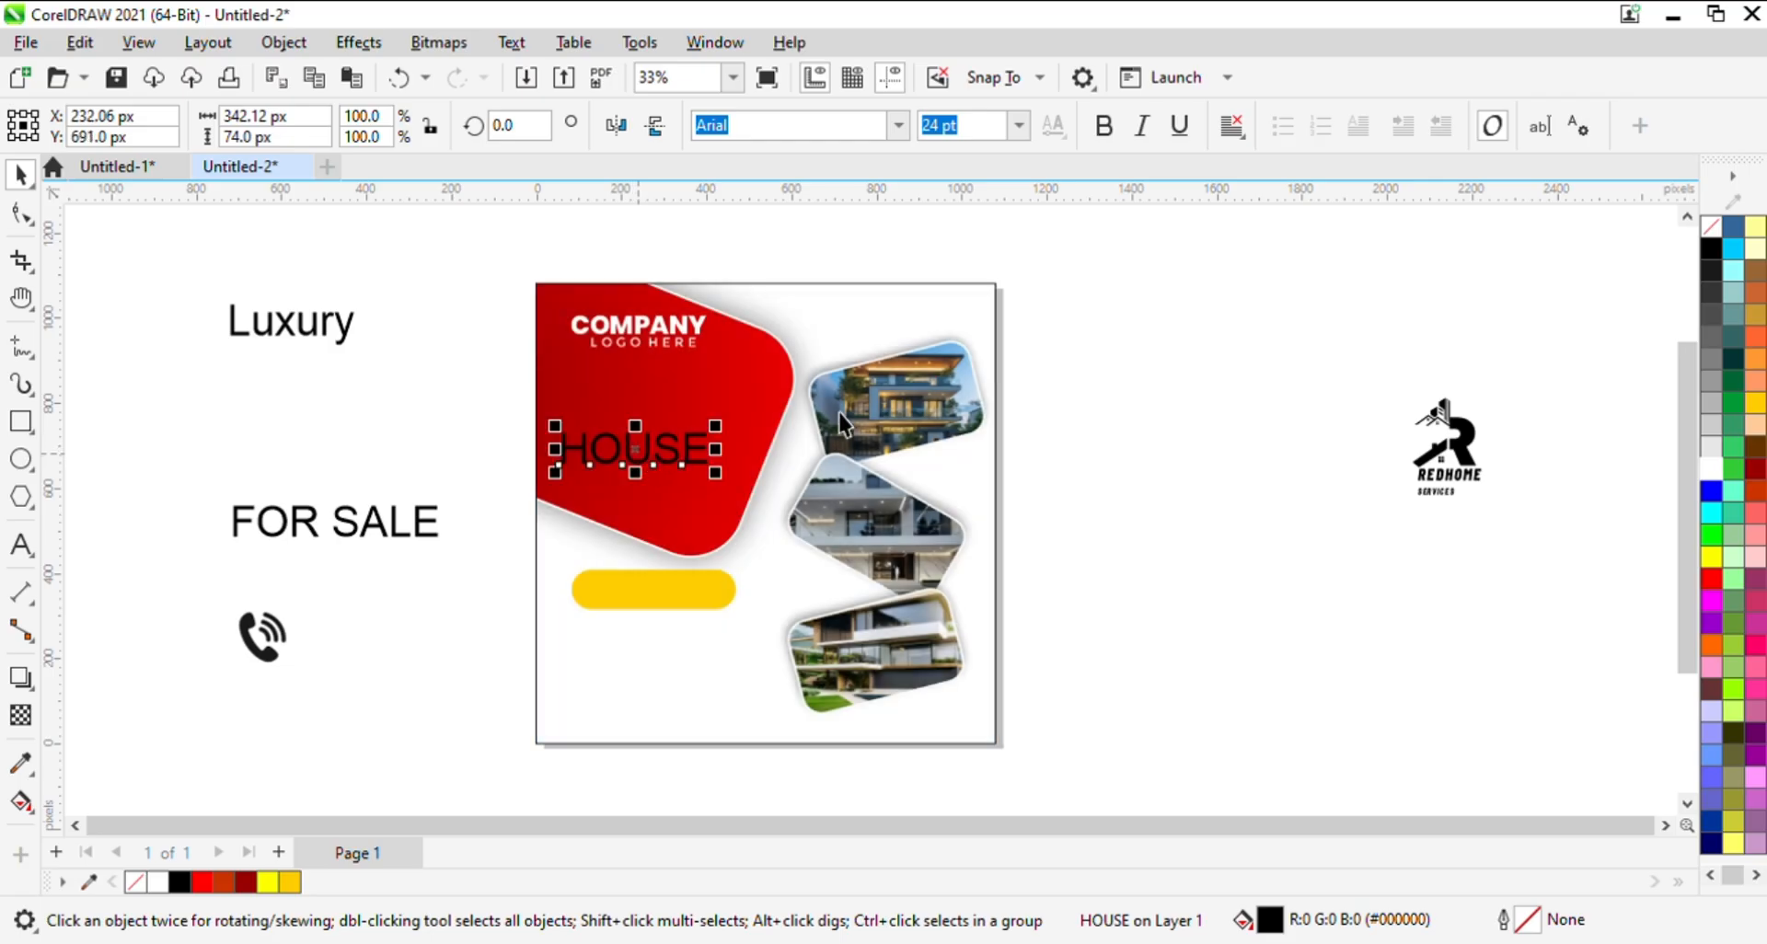
left_click(1707, 475)
left_click(339, 523)
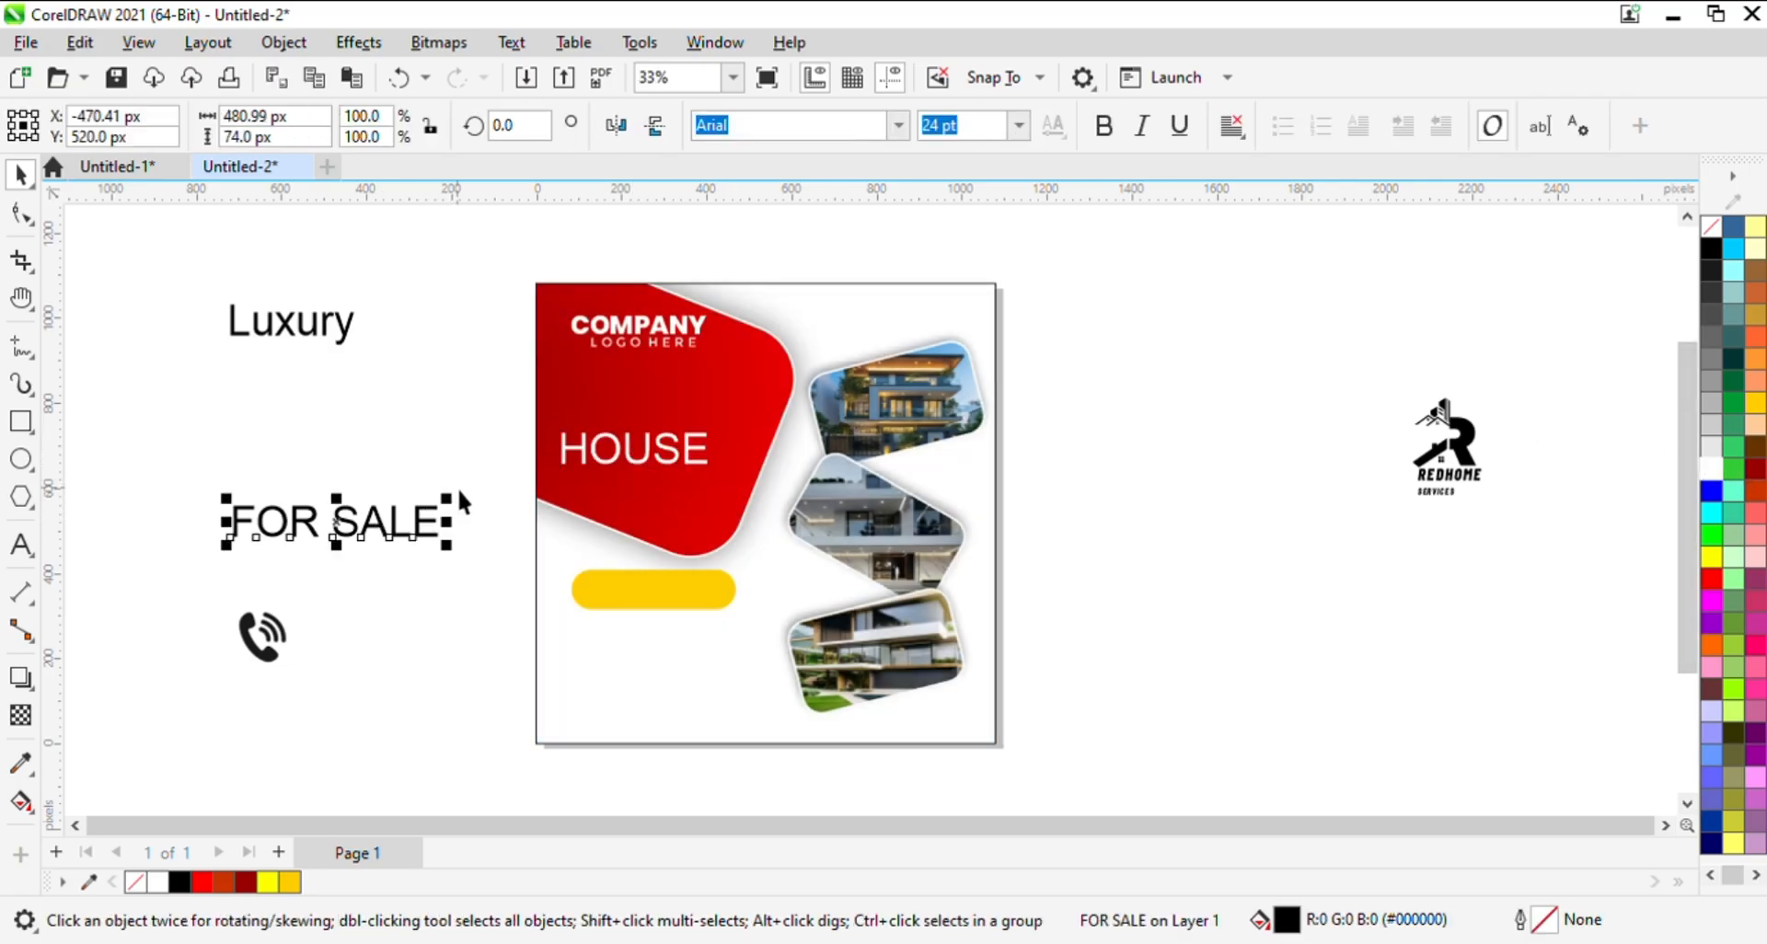
left_click_drag(461, 505, 676, 467)
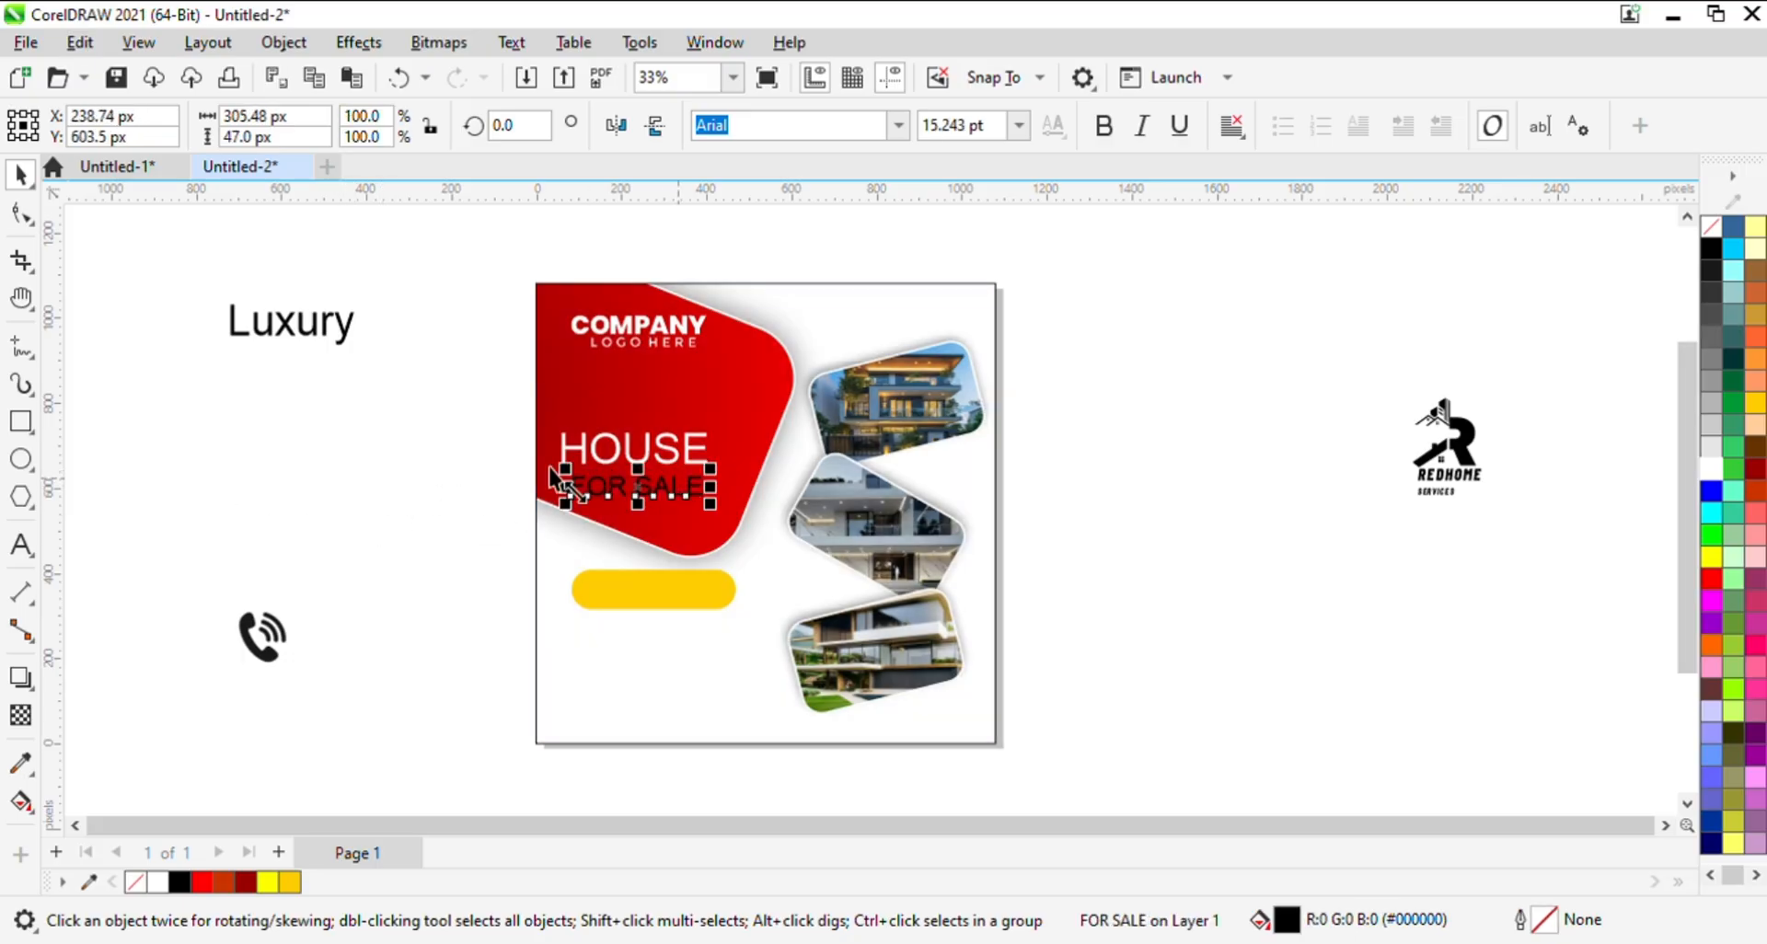
left_click(430, 443)
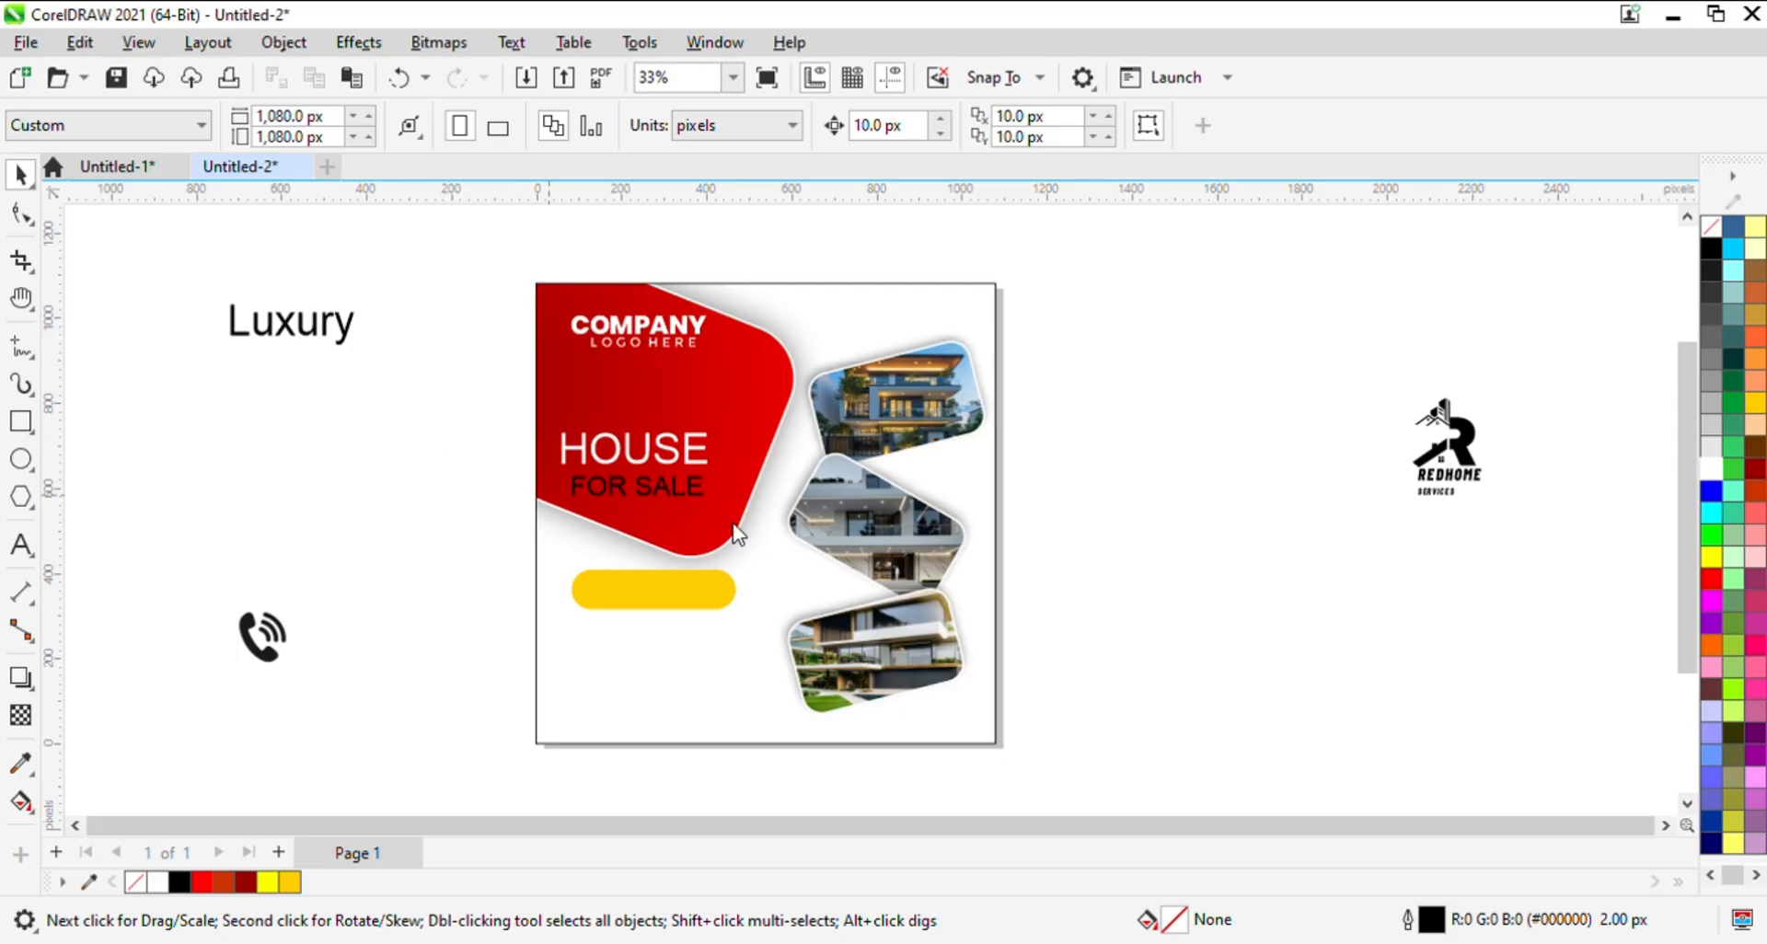
- Enlarge the FOR SALE text to about 355 px wide and nudge it into line with HOUSE above
key("z")
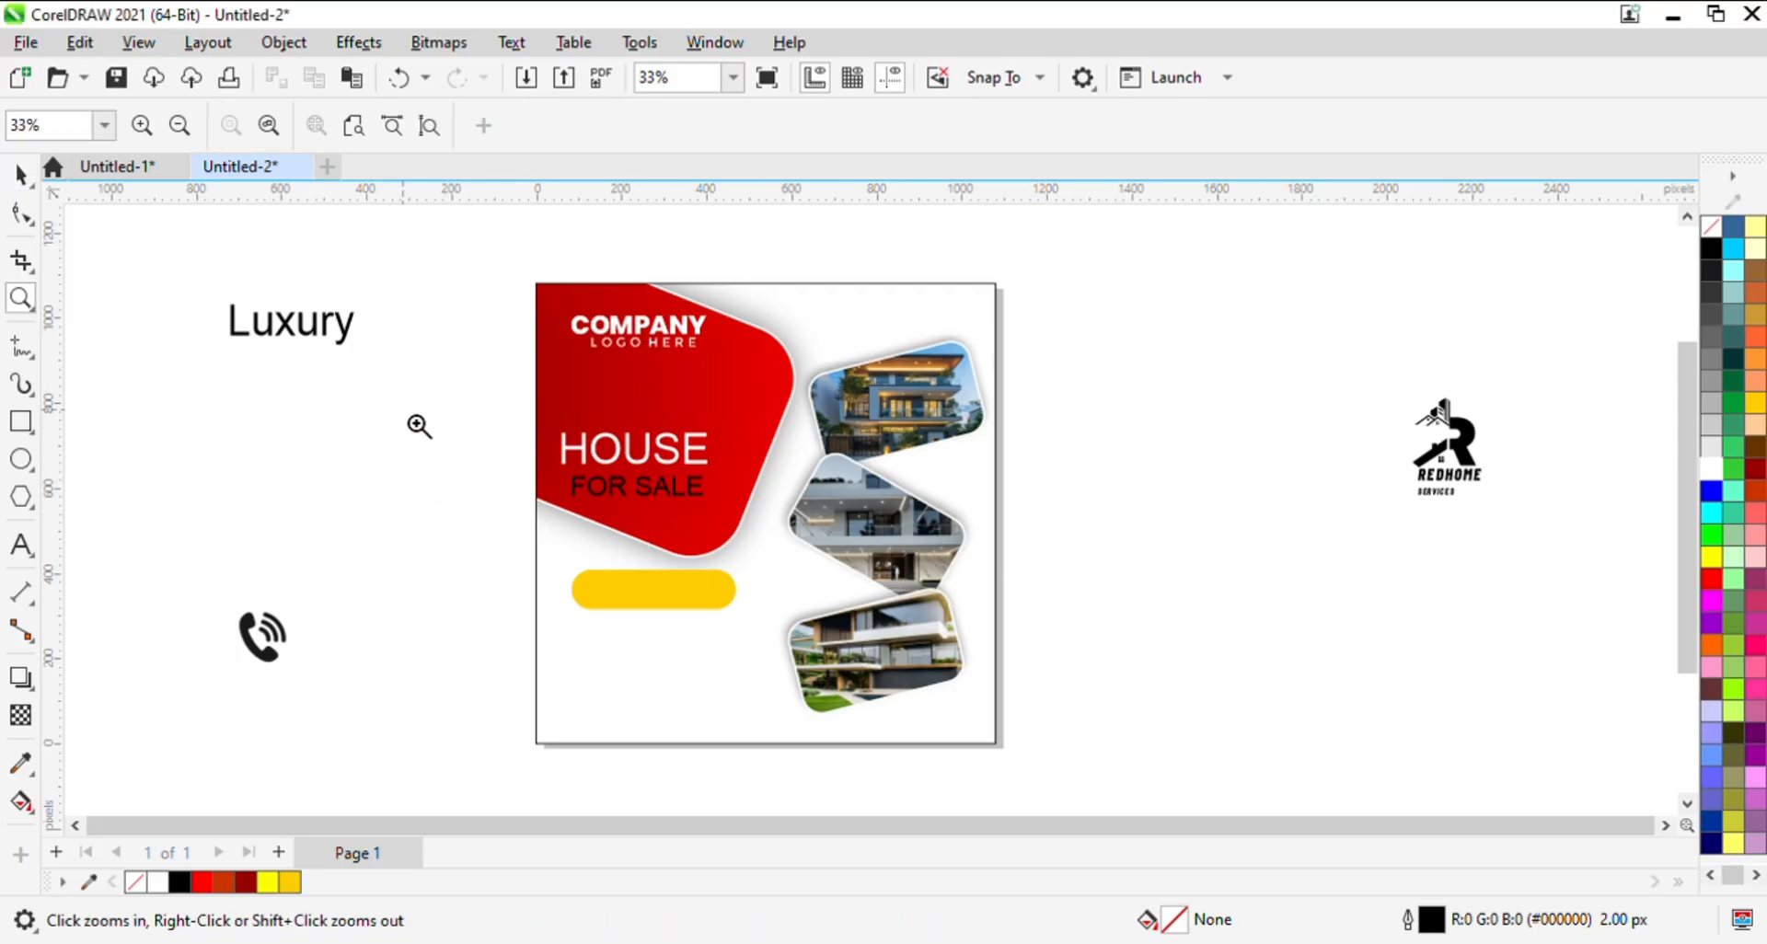
left_click_drag(489, 410, 957, 598)
key("space")
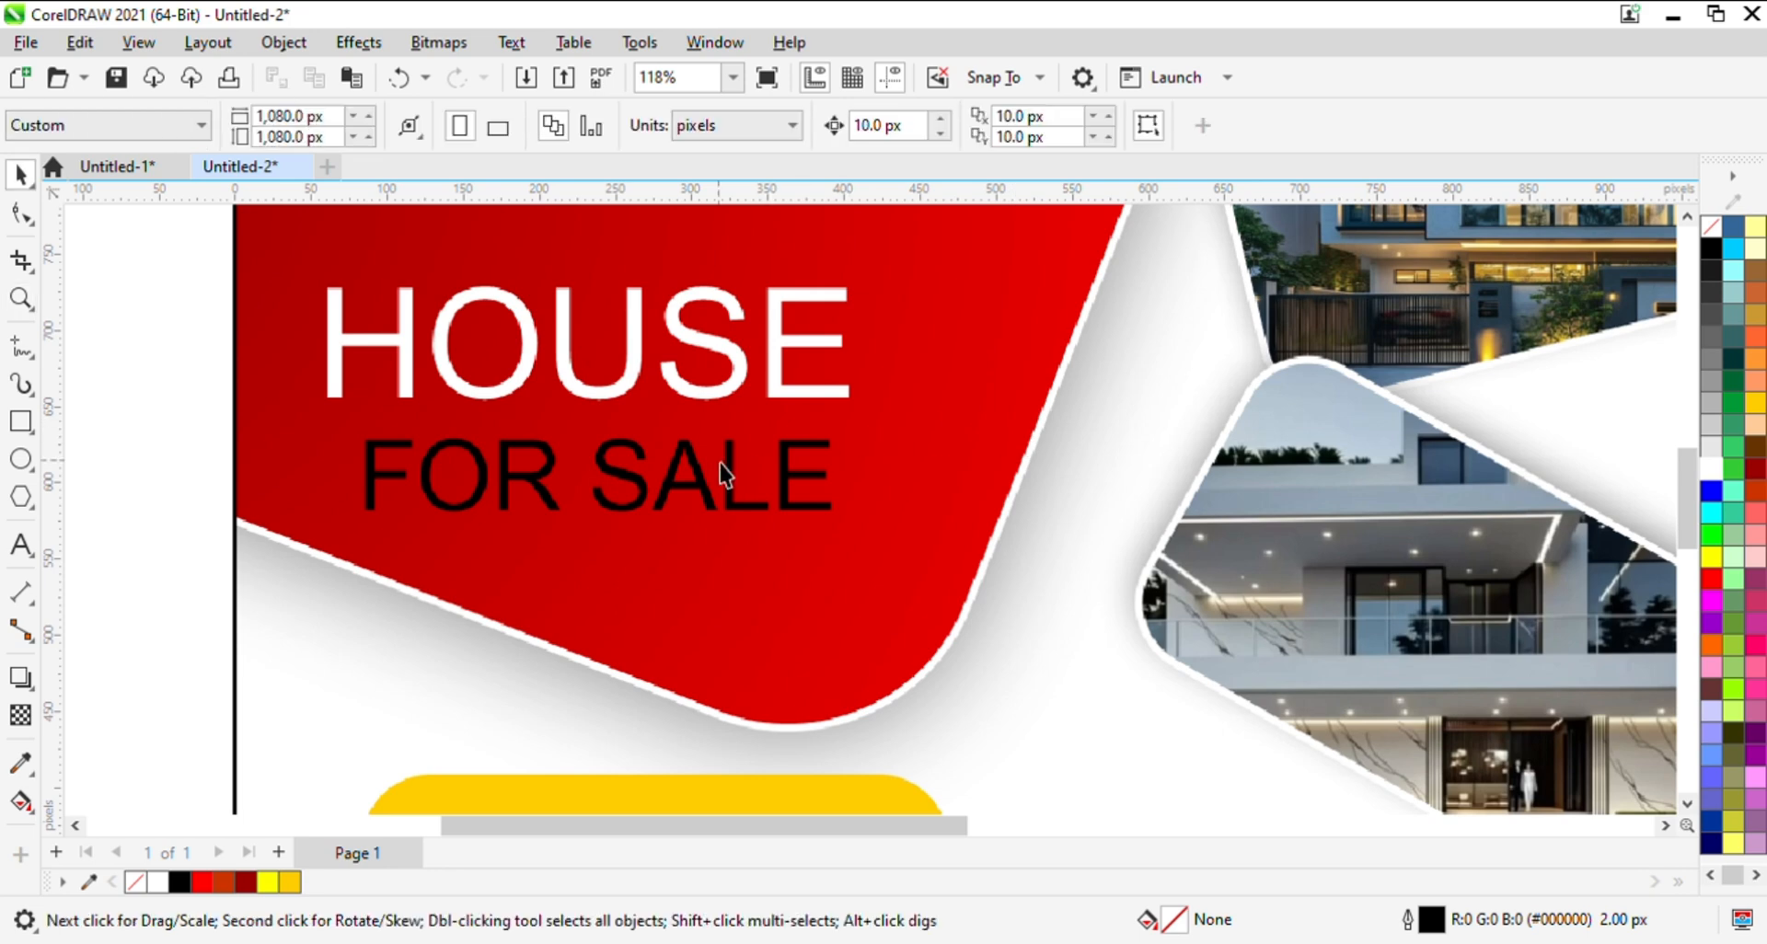
left_click(737, 467)
left_click_drag(852, 524, 915, 551)
key("Left")
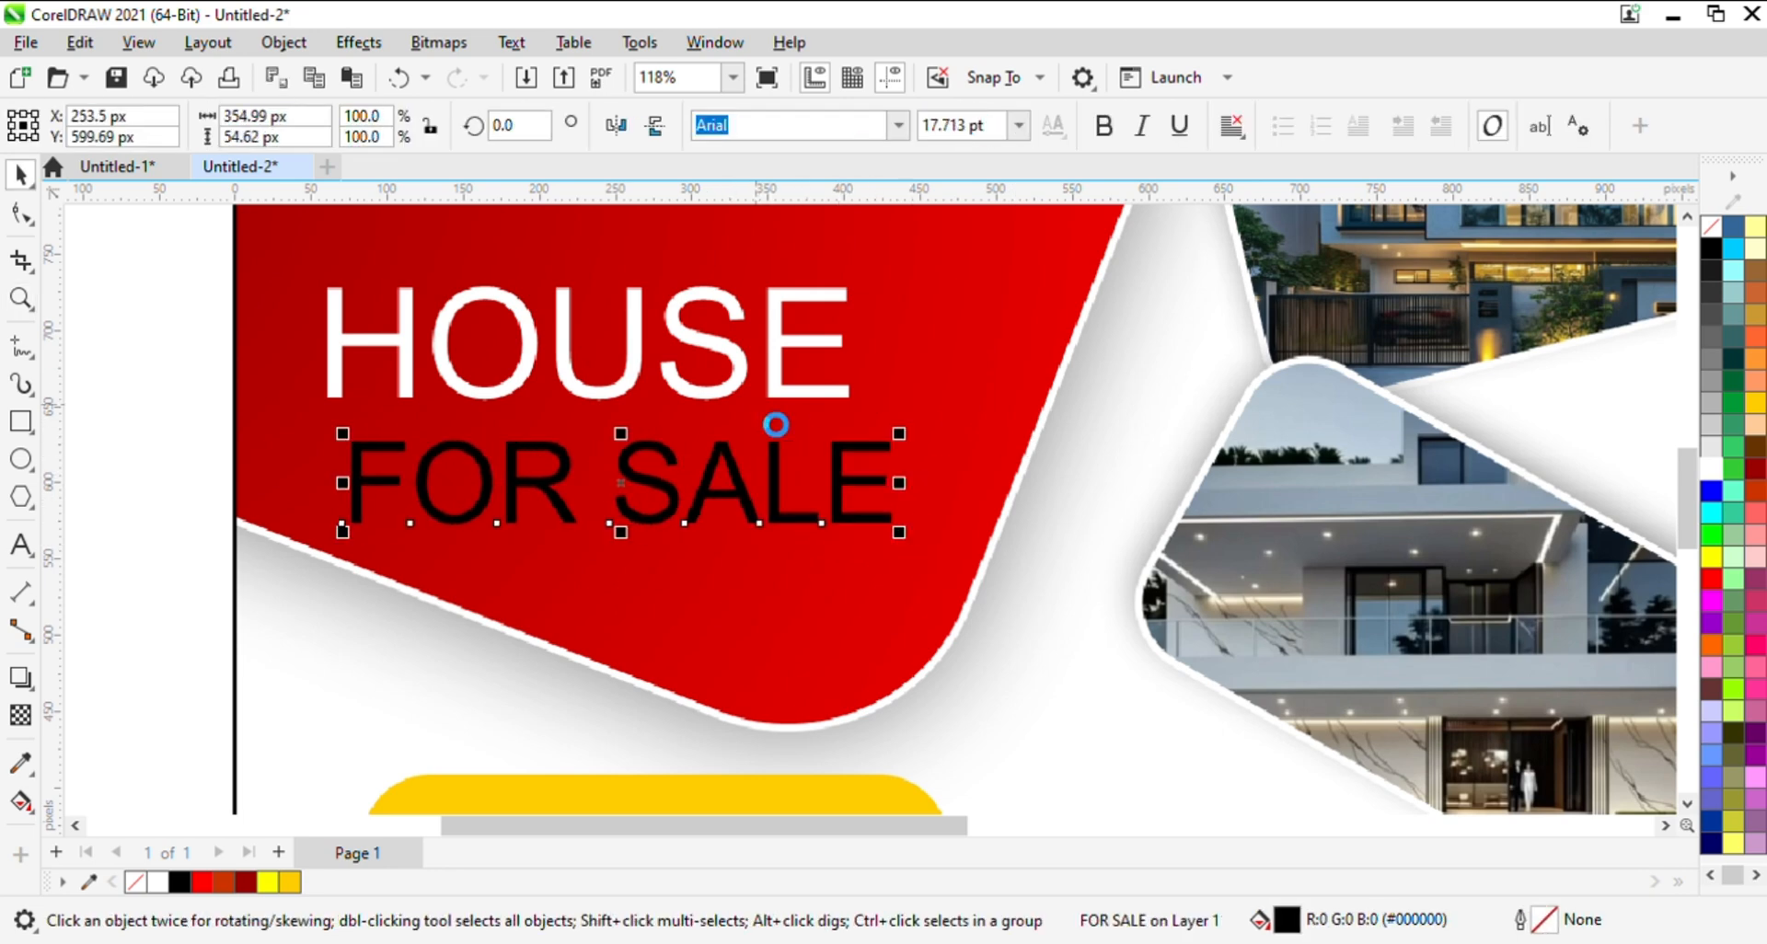
key("Left")
key("Left")
- Enlarge the HOUSE text to about 420 px wide and nudge it slightly left above FOR SALE
left_click(712, 393)
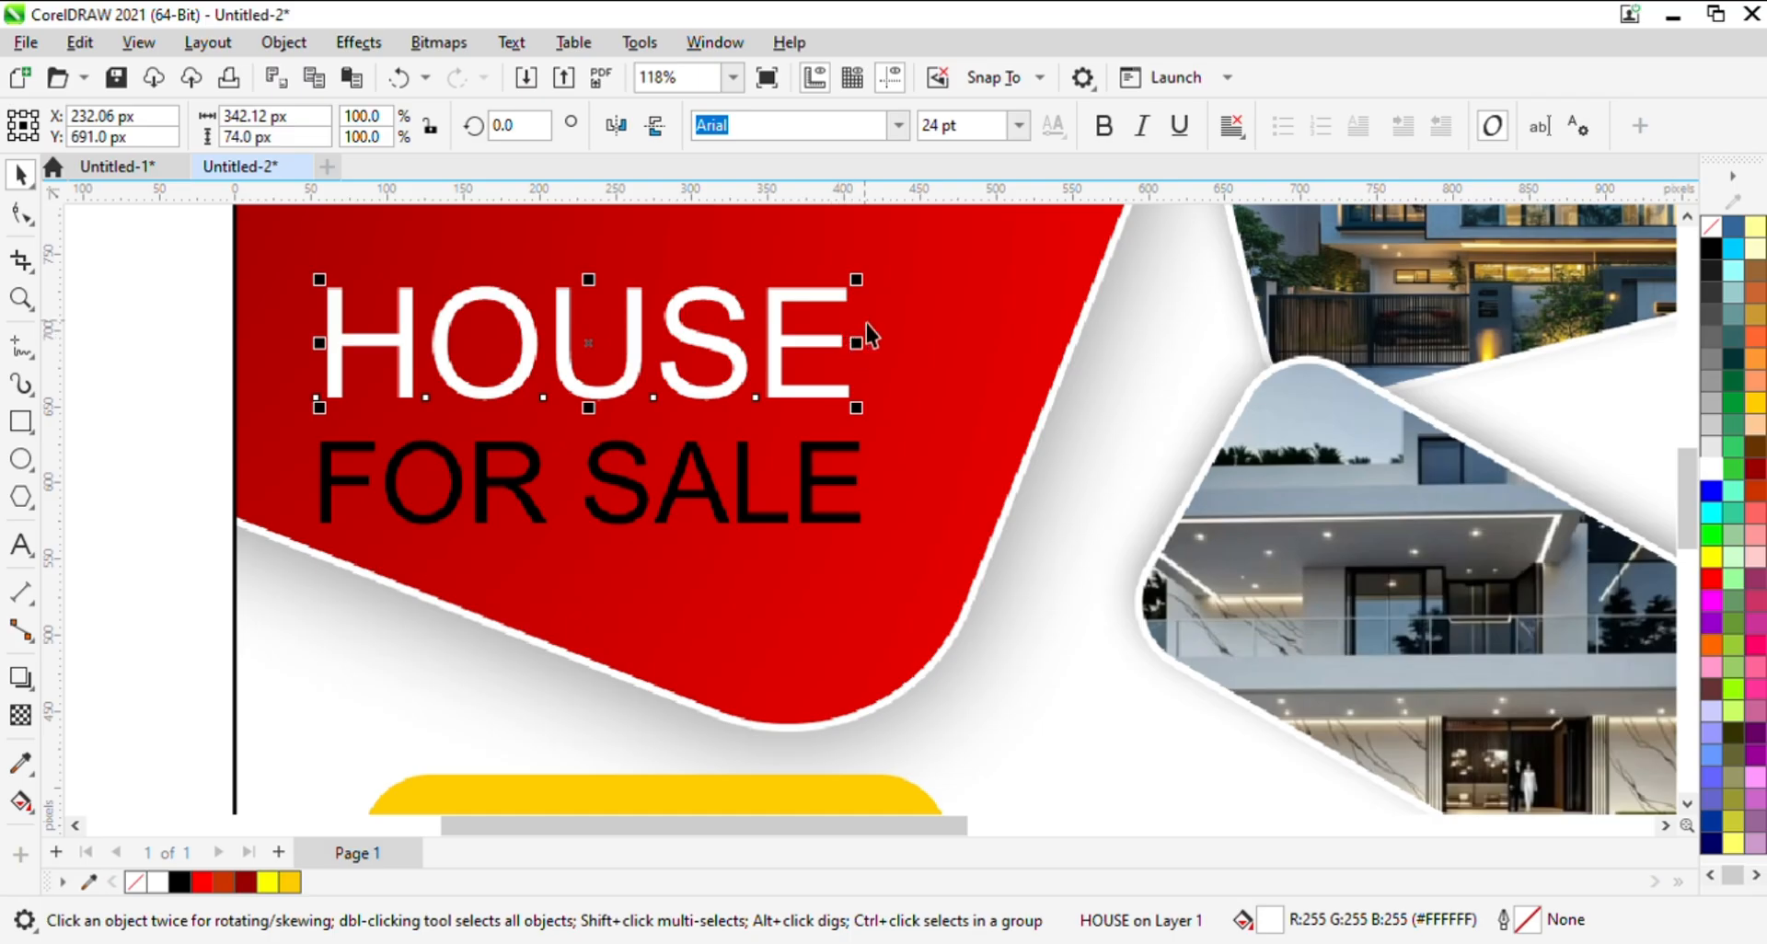
left_click_drag(867, 323, 1003, 338)
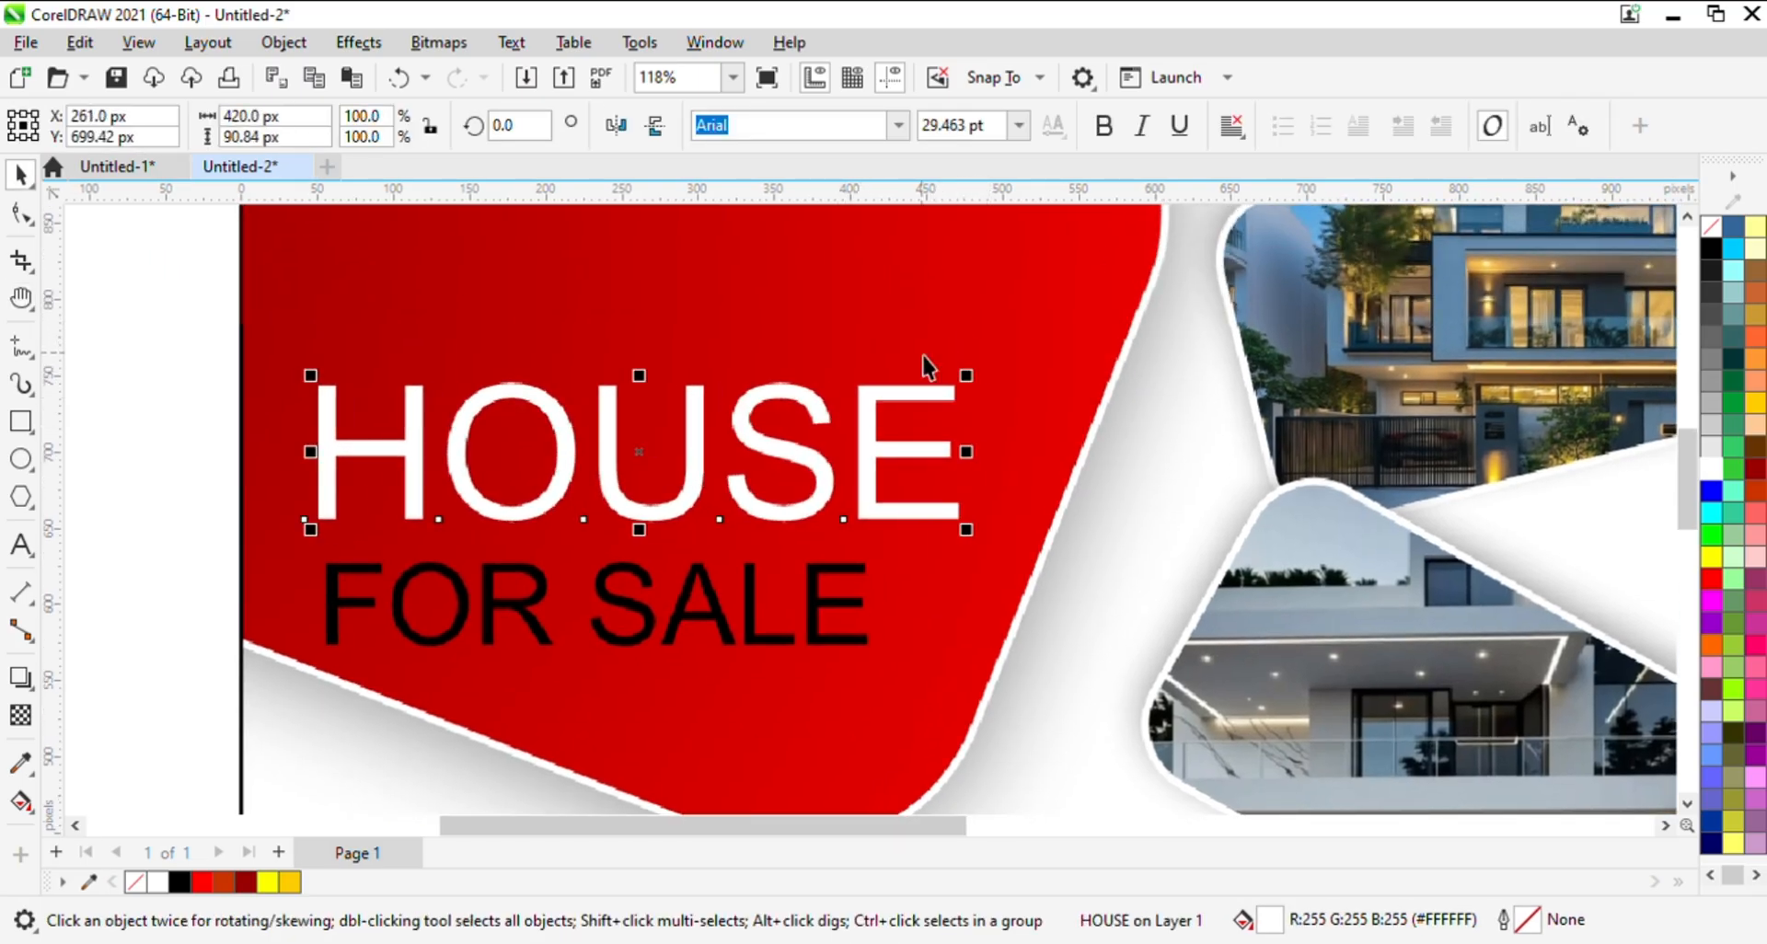
key("Left")
- Set HOUSE in the Motion Control font, scale it to about 344 px wide and position it above FOR SALE
left_click(900, 132)
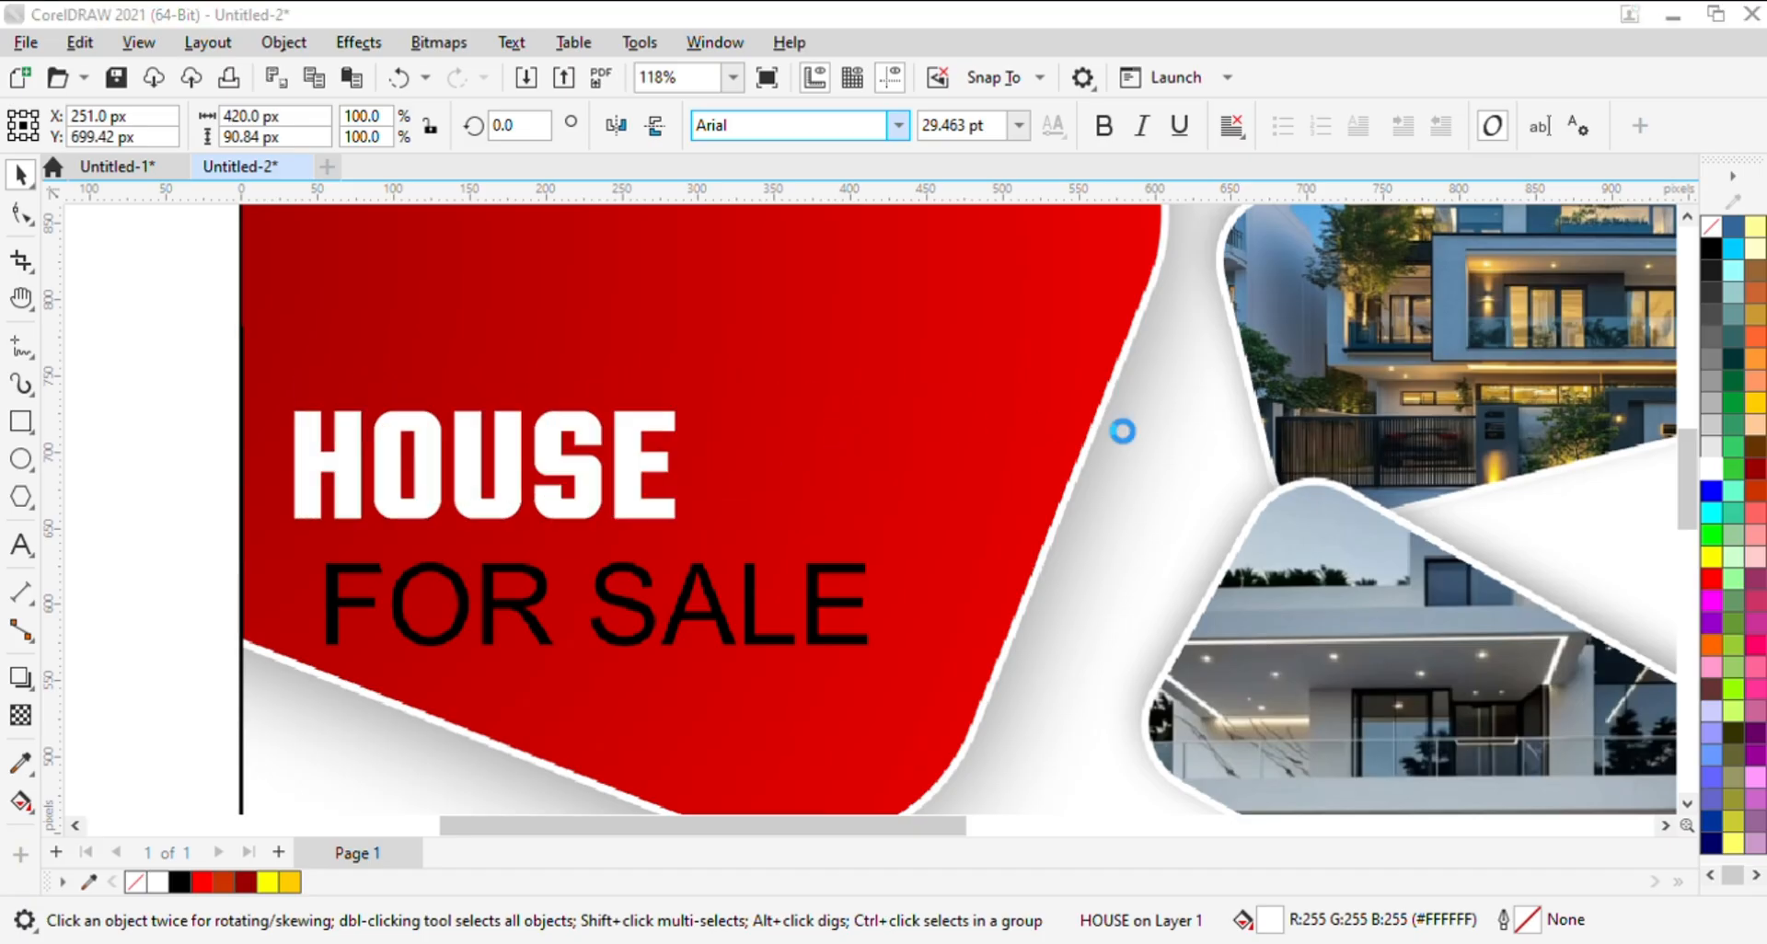
left_click(1123, 460)
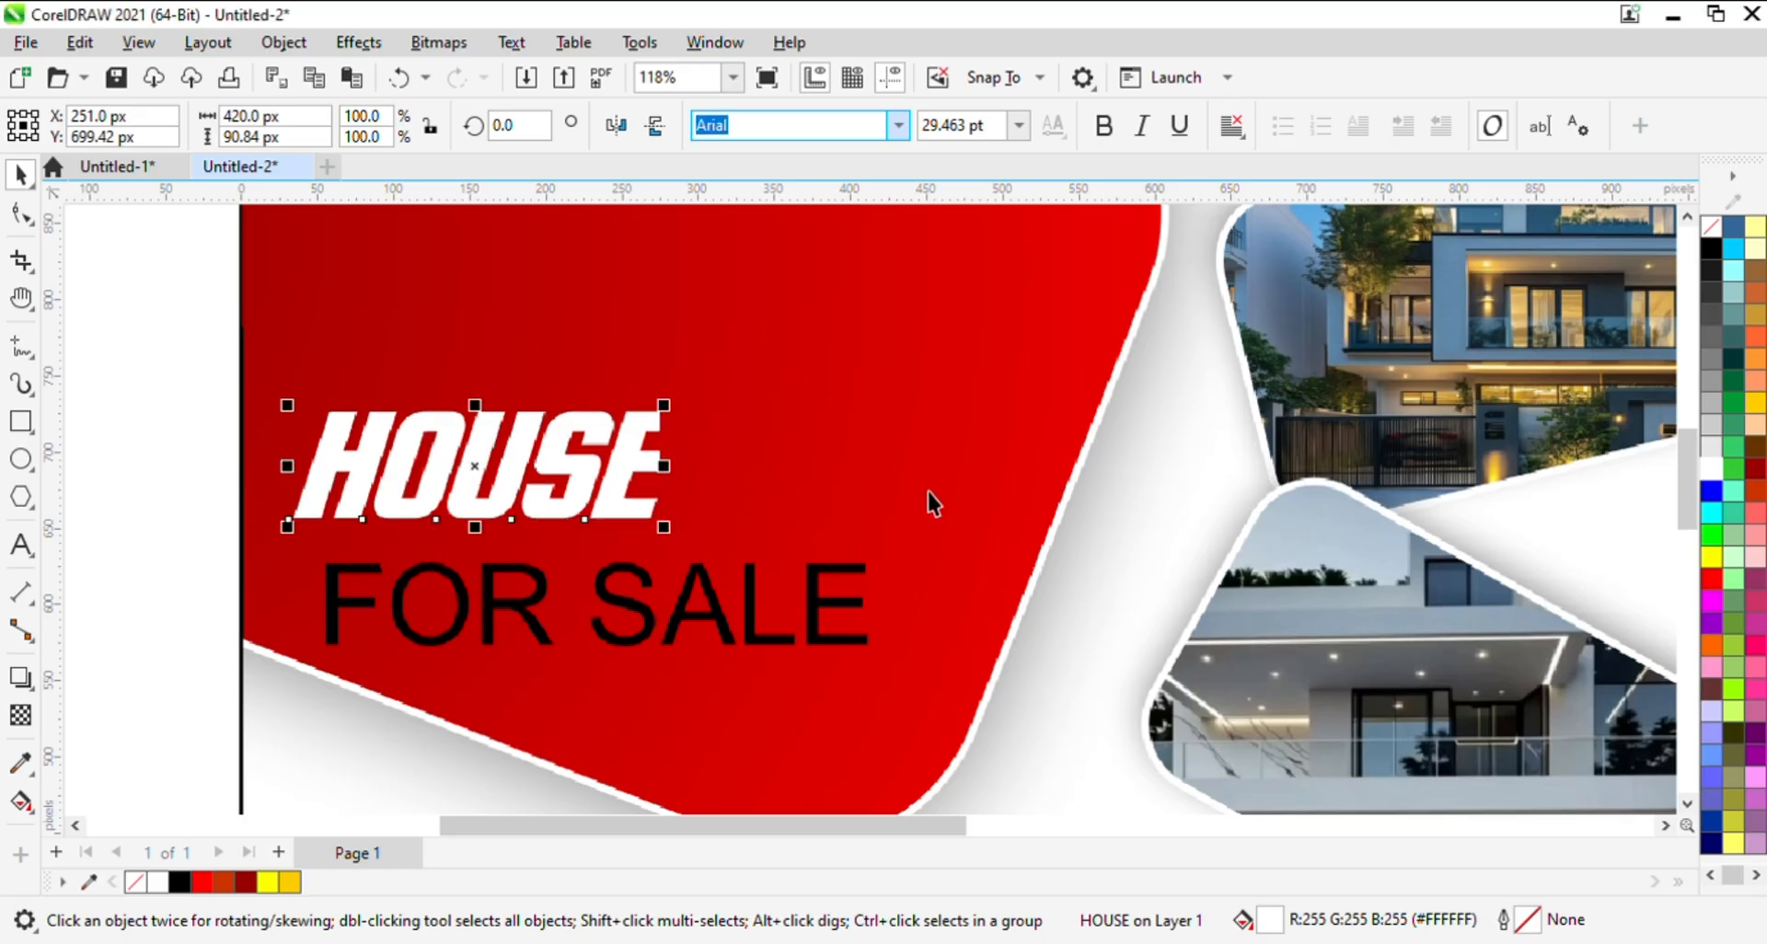
left_click_drag(671, 405, 876, 361)
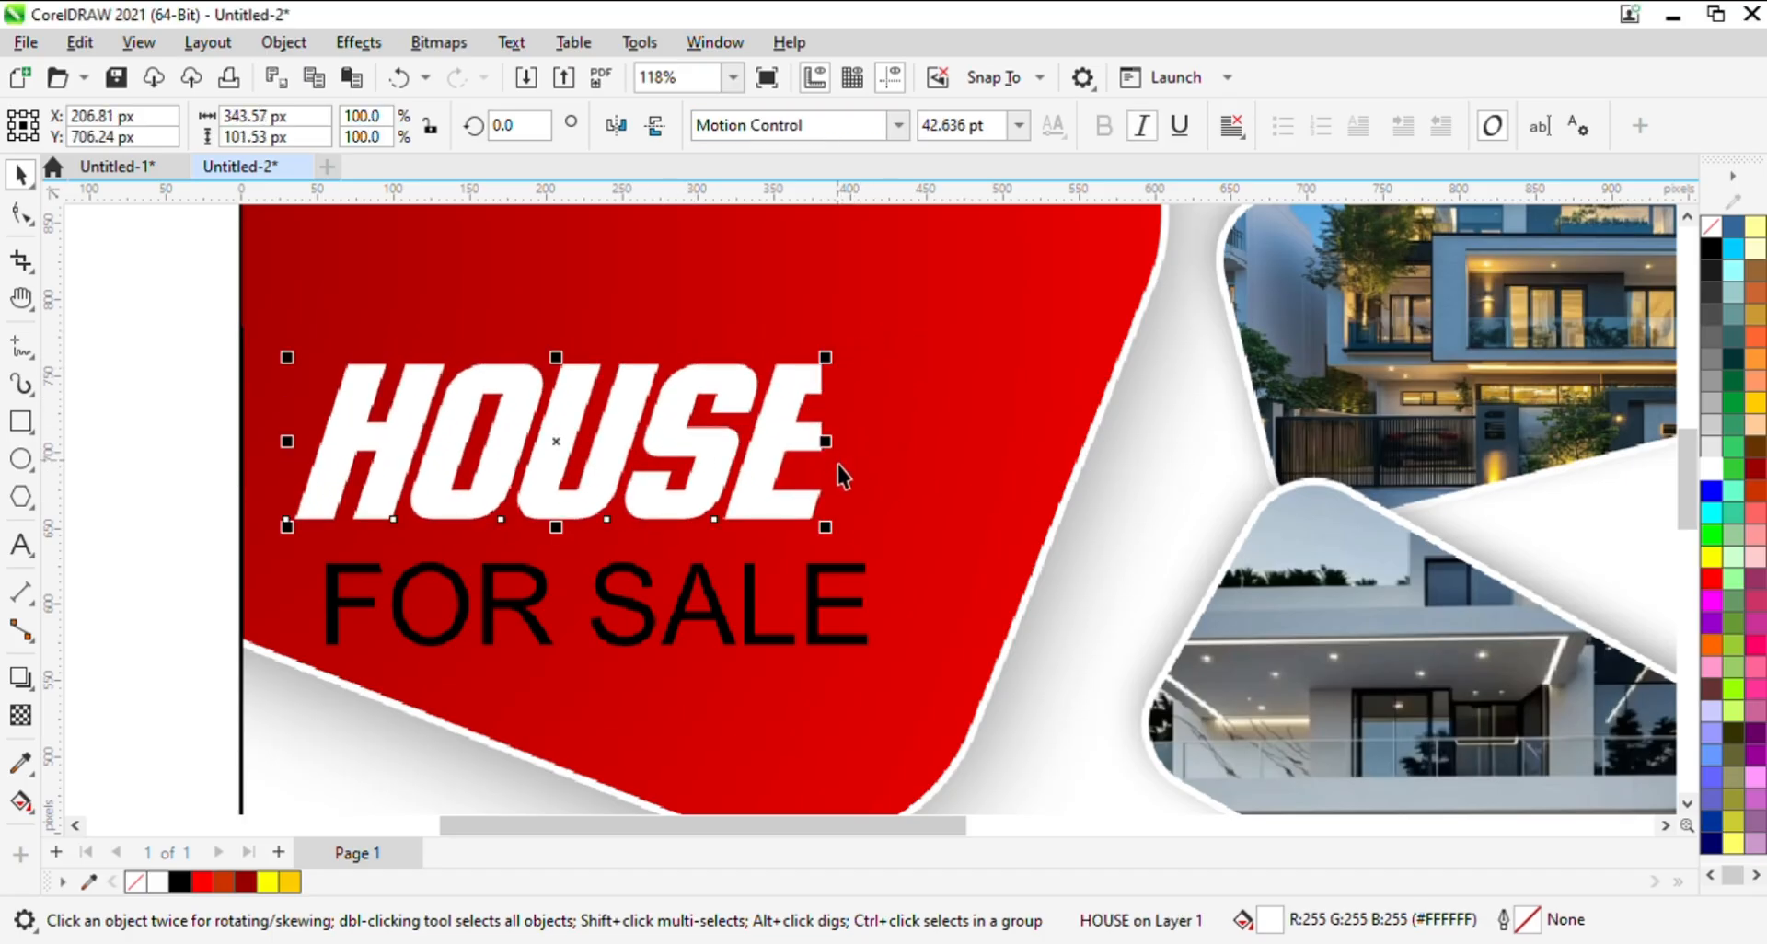
left_click_drag(783, 498, 775, 550)
- Set FOR SALE in the Motion Control font, scale it to about 291 px wide and color it yellow
left_click(766, 594)
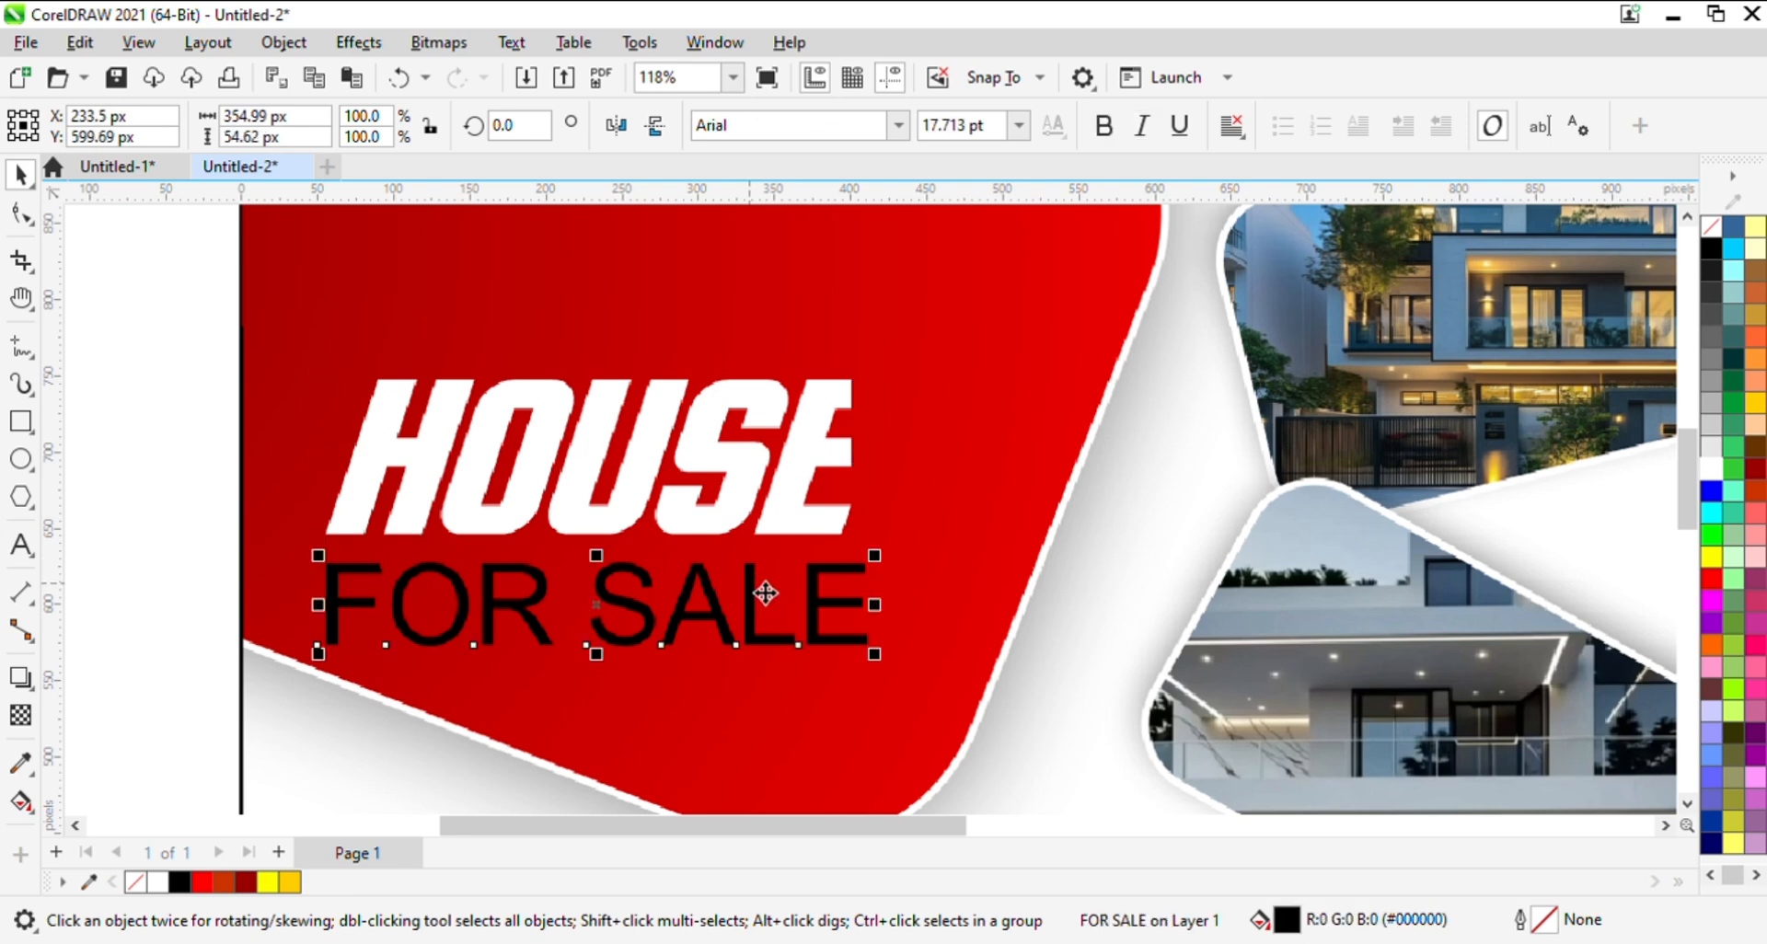
left_click(899, 129)
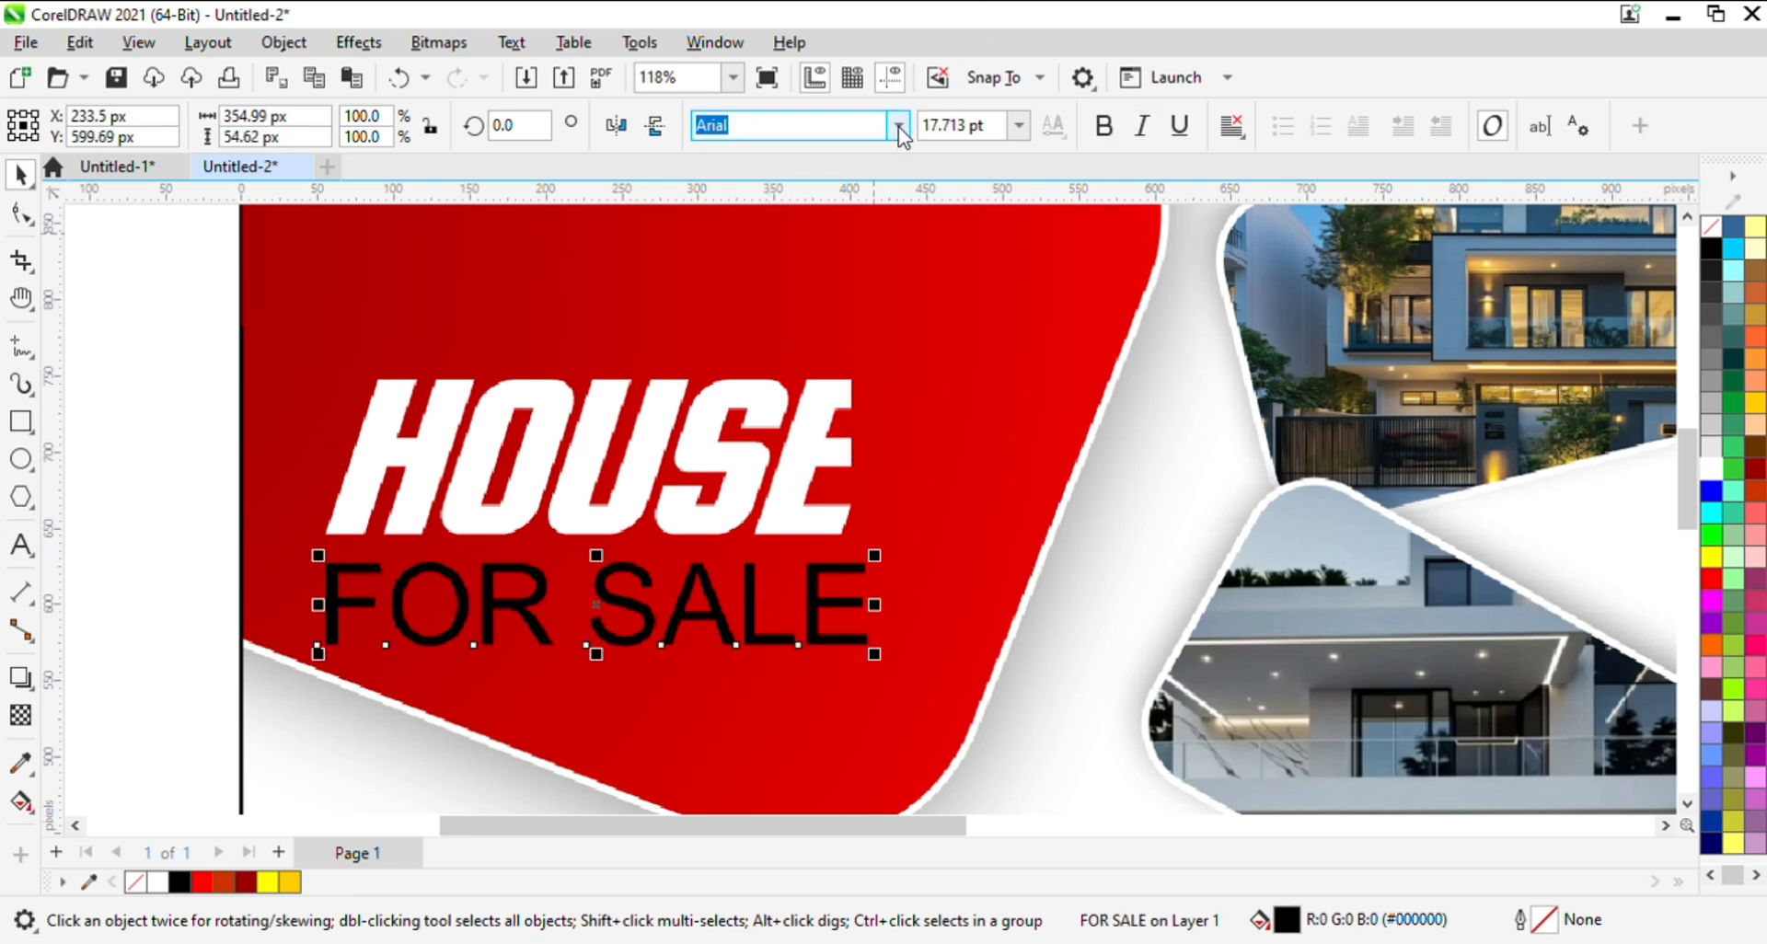
left_click(854, 219)
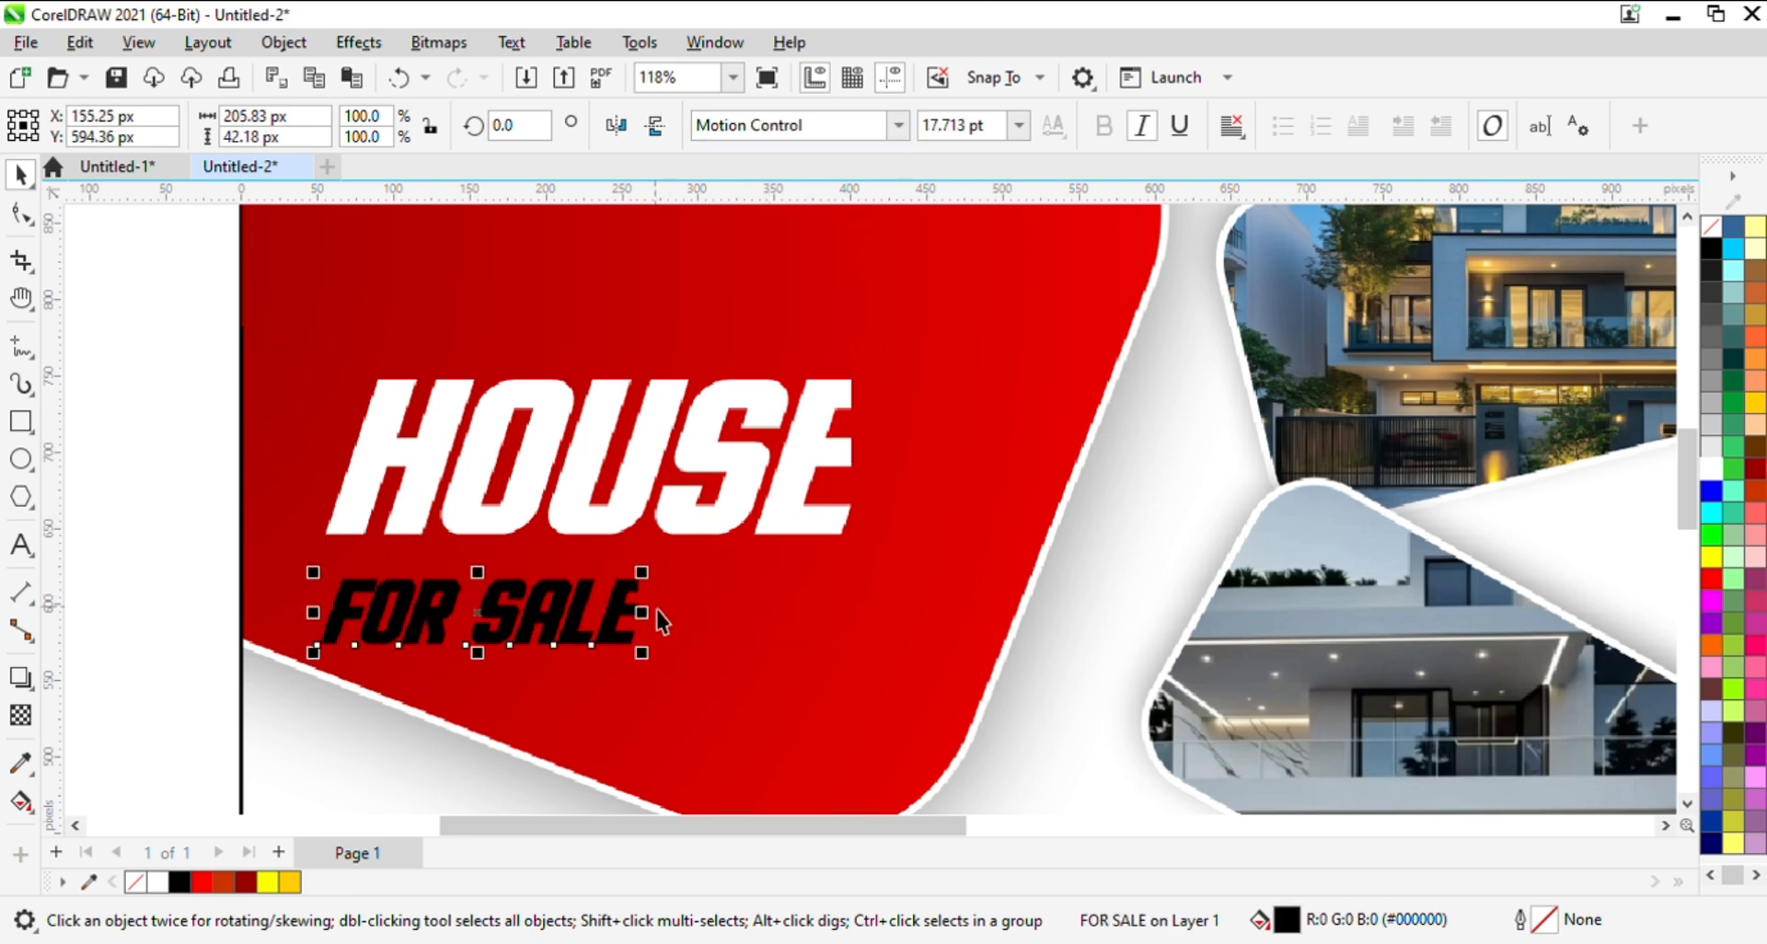
left_click_drag(643, 572, 787, 547)
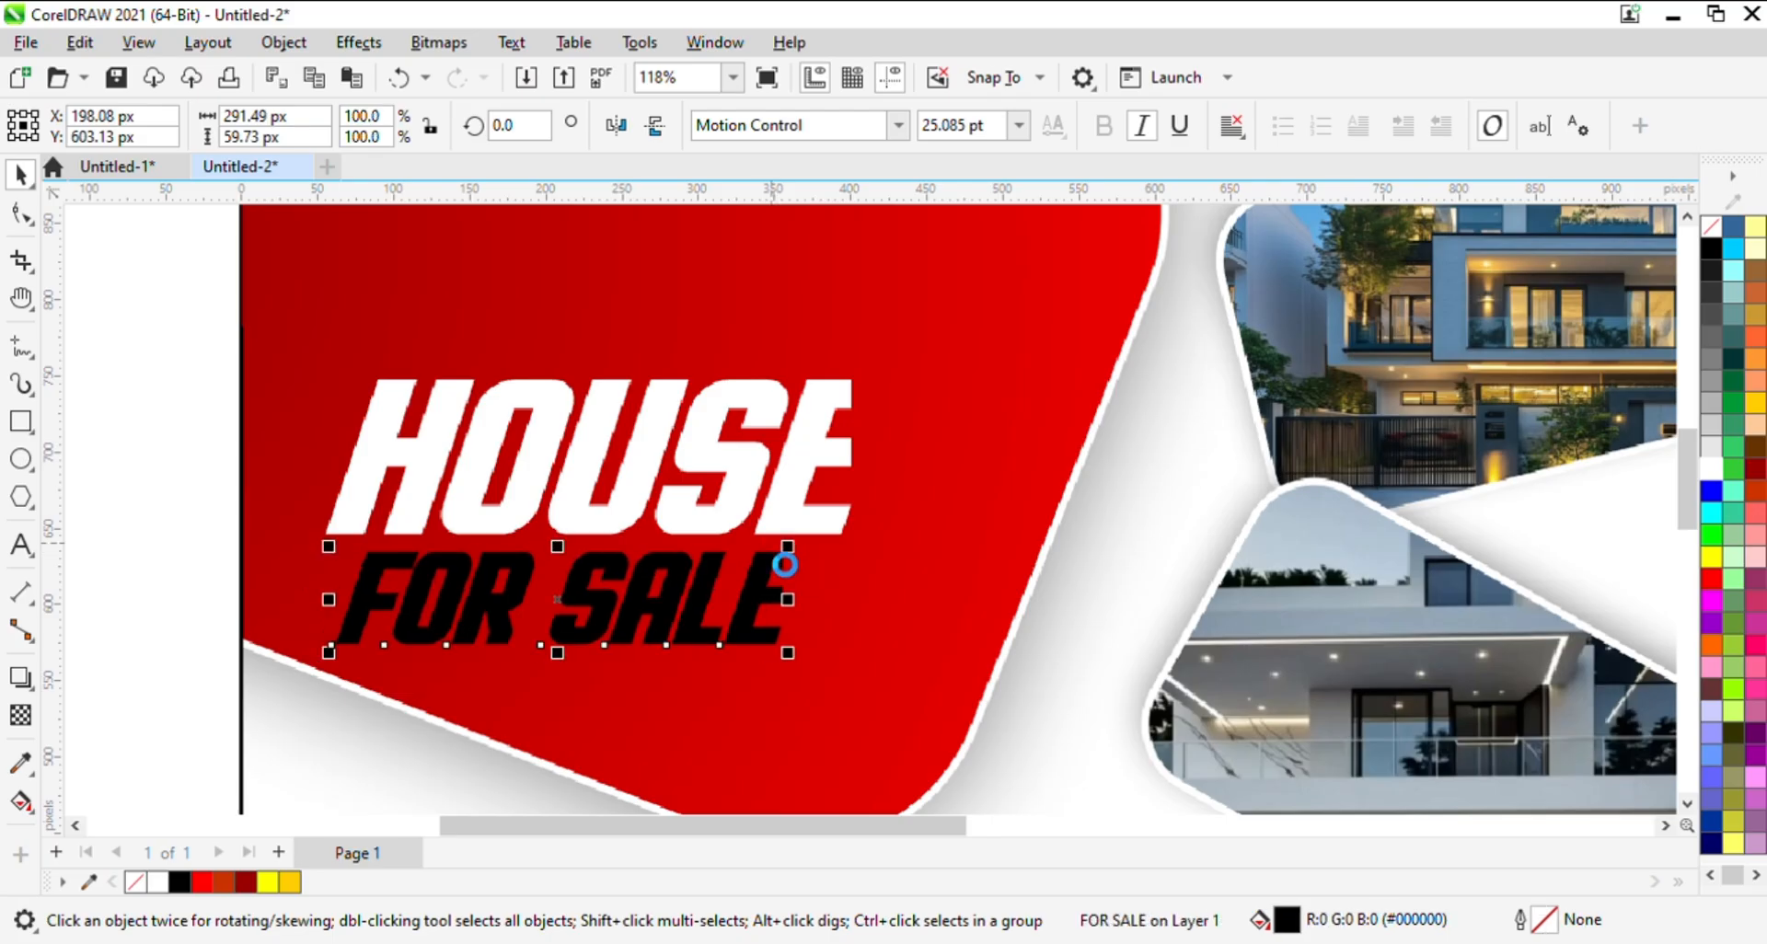
left_click(1721, 559)
- Enlarge the HOUSE and FOR SALE texts together to about 424 px wide
key("z")
scroll(642, 494, "down", 4)
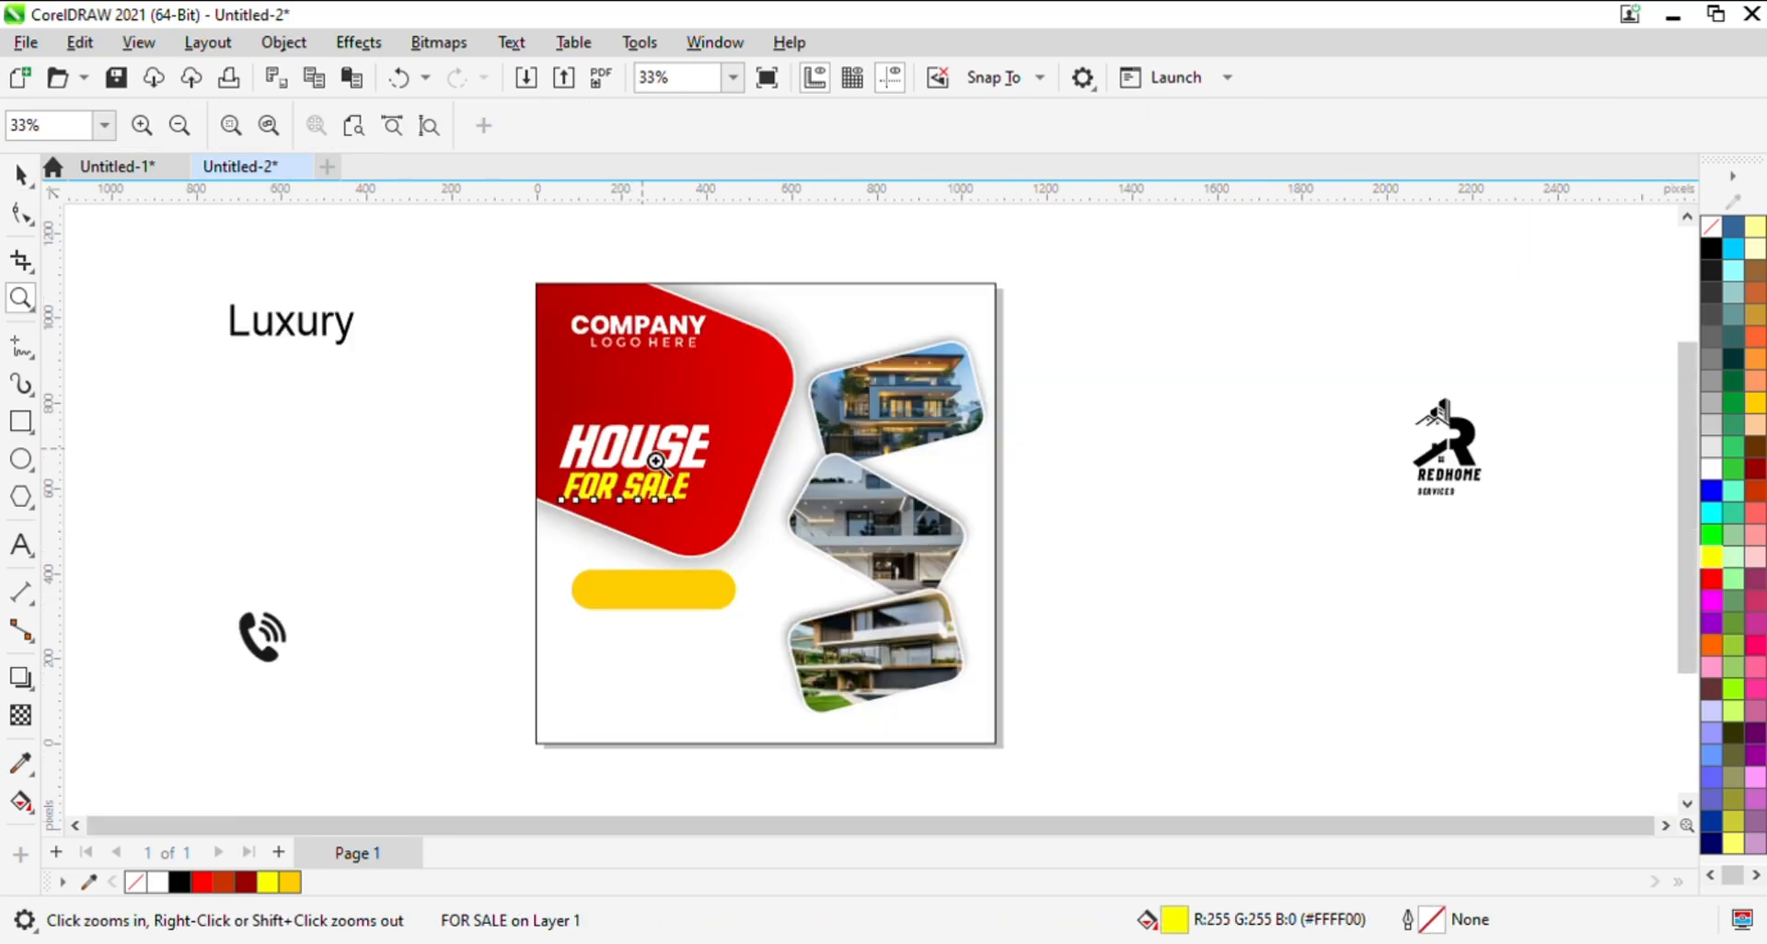
key("space")
left_click(230, 527)
left_click_drag(456, 394, 872, 560)
mouse_move(724, 420)
left_mouse_down()
mouse_move(796, 381)
mouse_move(761, 424)
mouse_move(747, 404)
left_mouse_up()
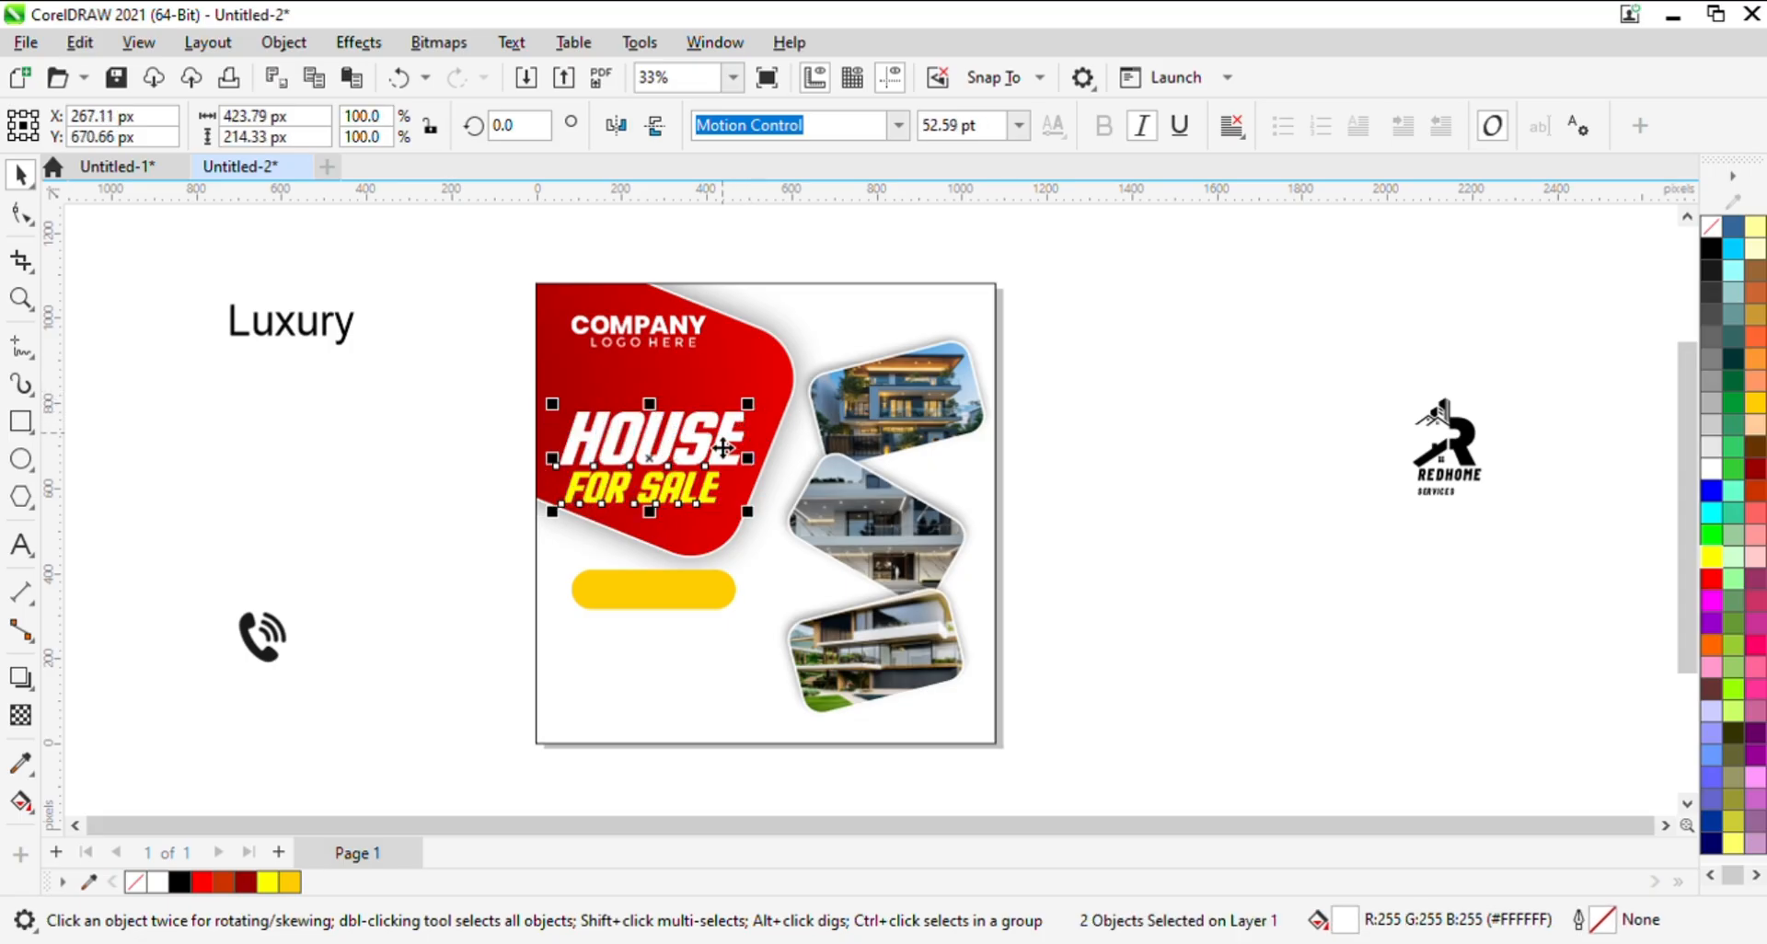
- Set the Luxury text in the Rustic Roadway font, color it white and place it just above HOUSE
left_click(320, 327)
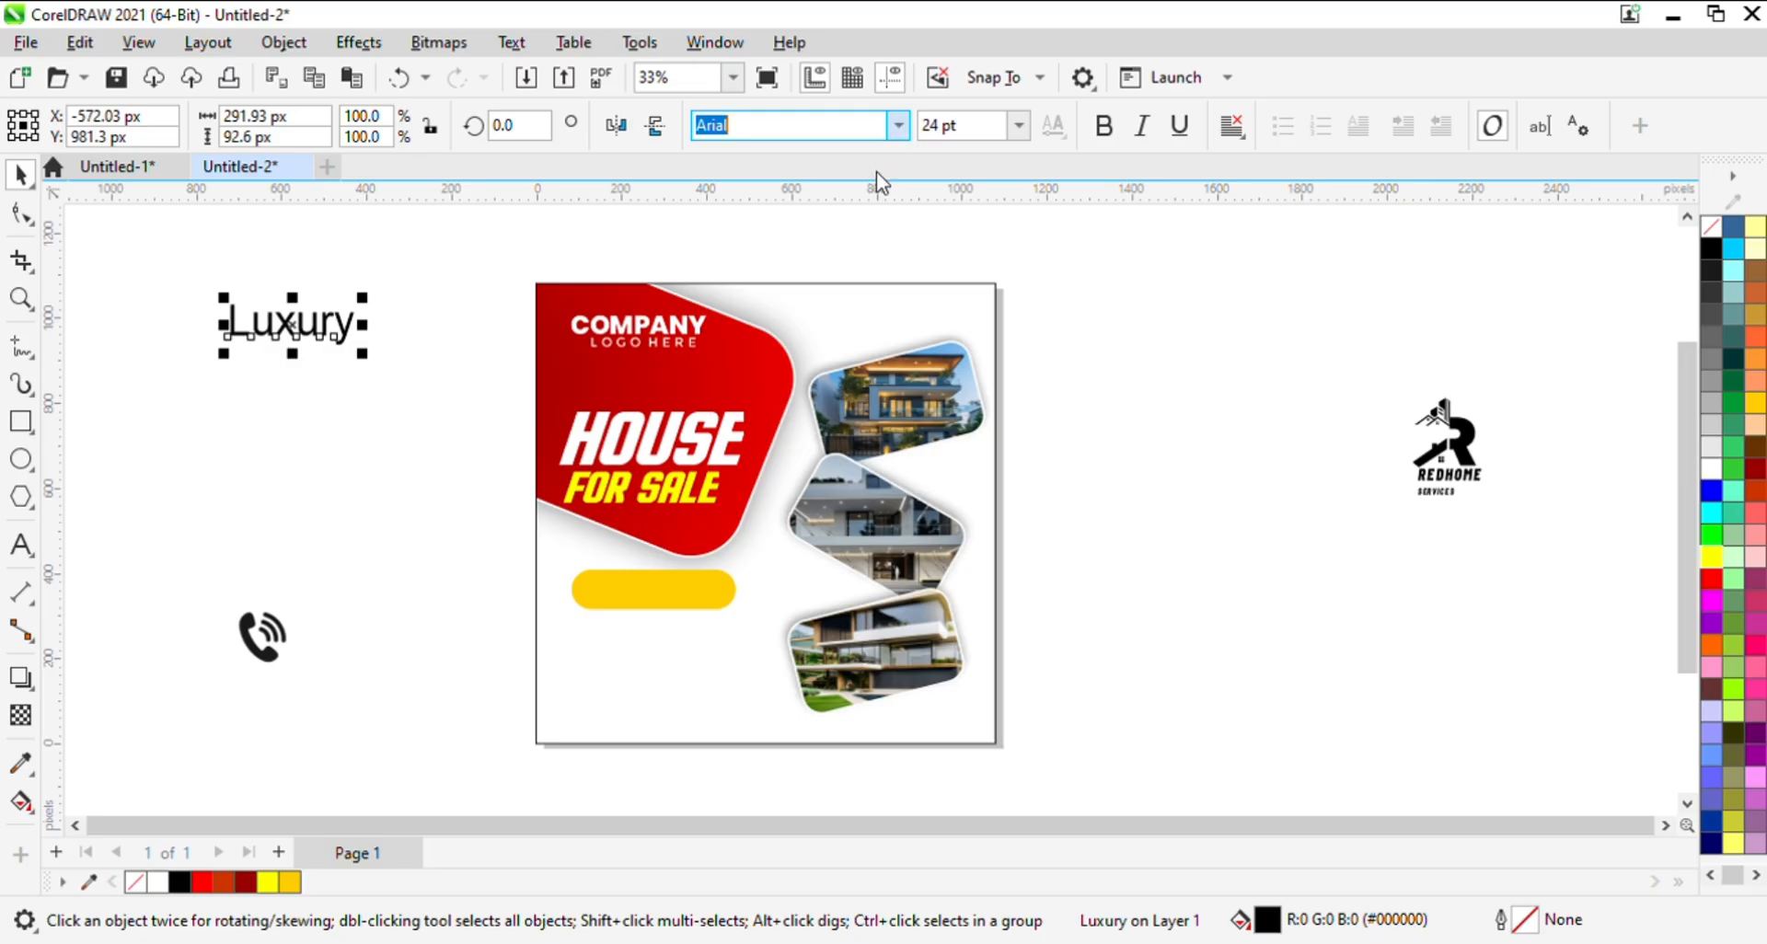
left_click(811, 309)
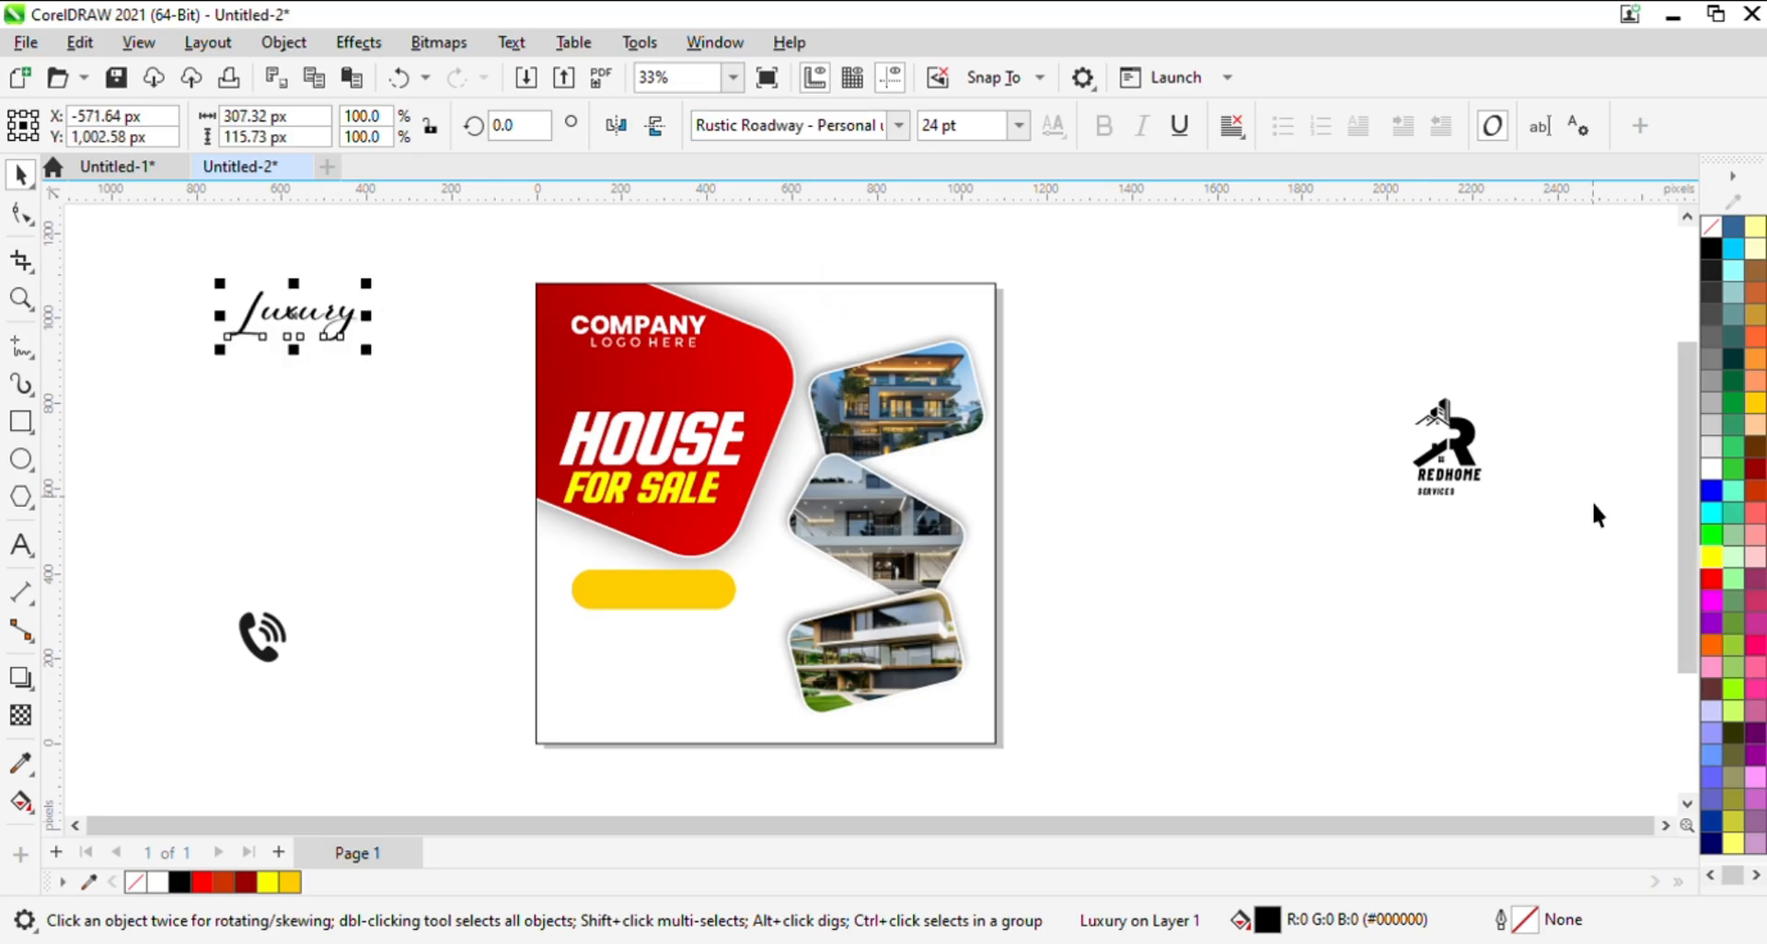
left_click(1709, 470)
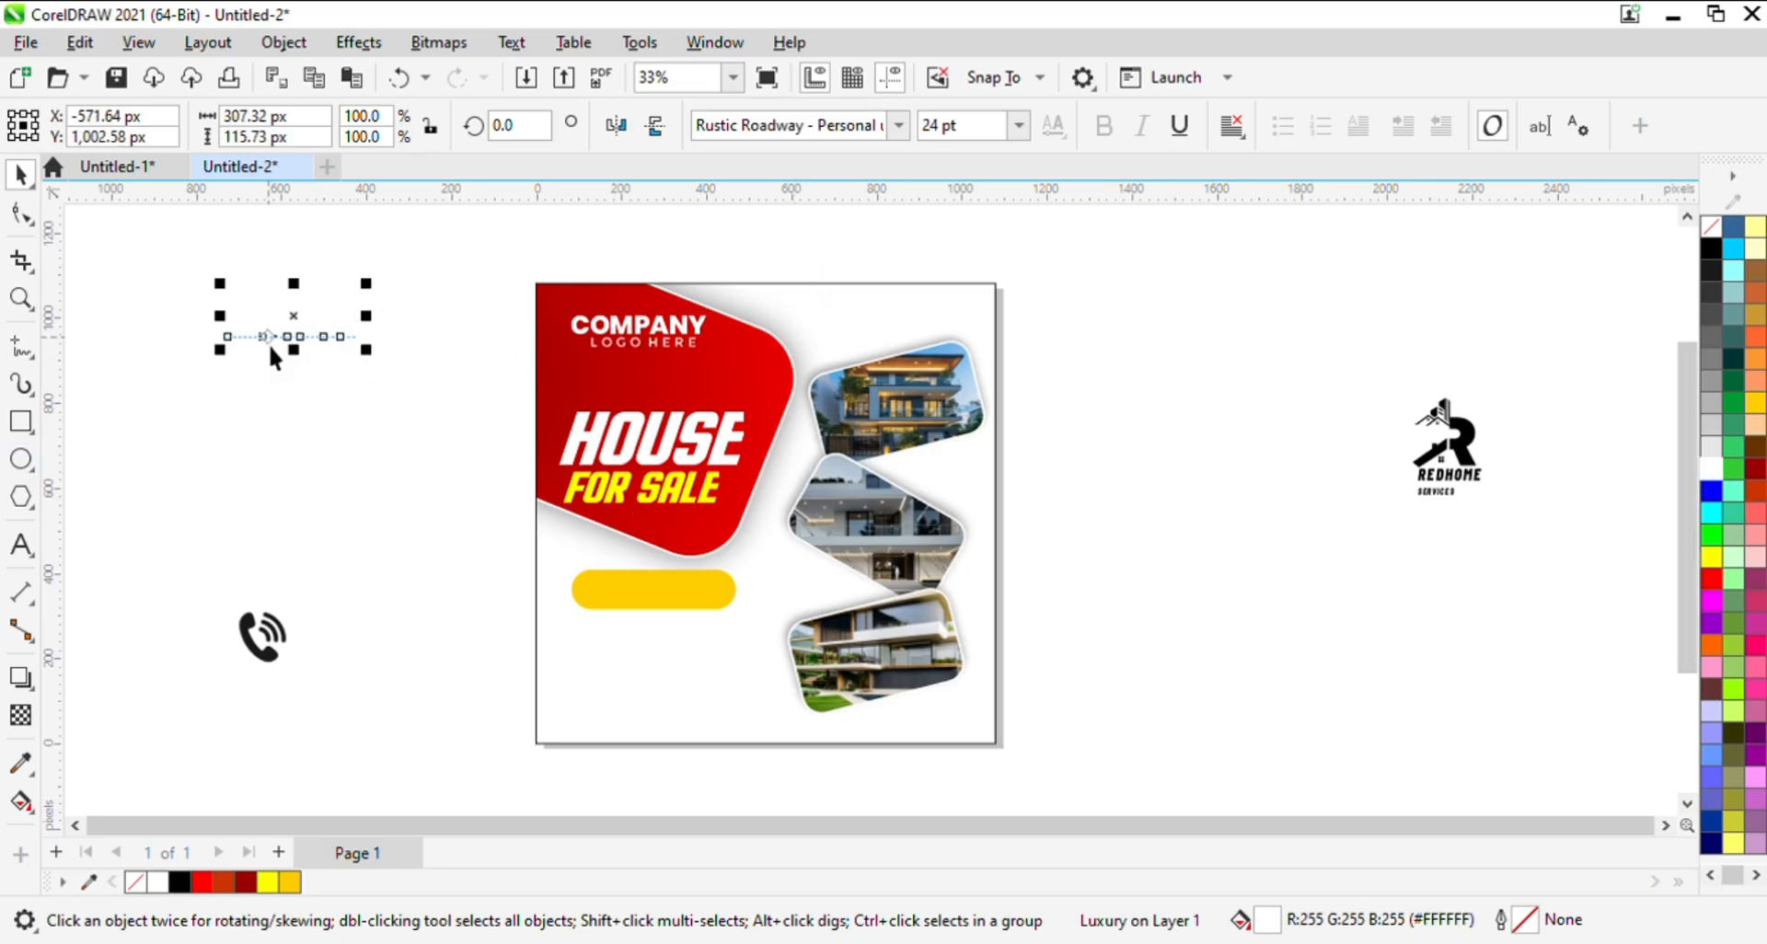
left_click_drag(309, 337, 654, 402)
key("z")
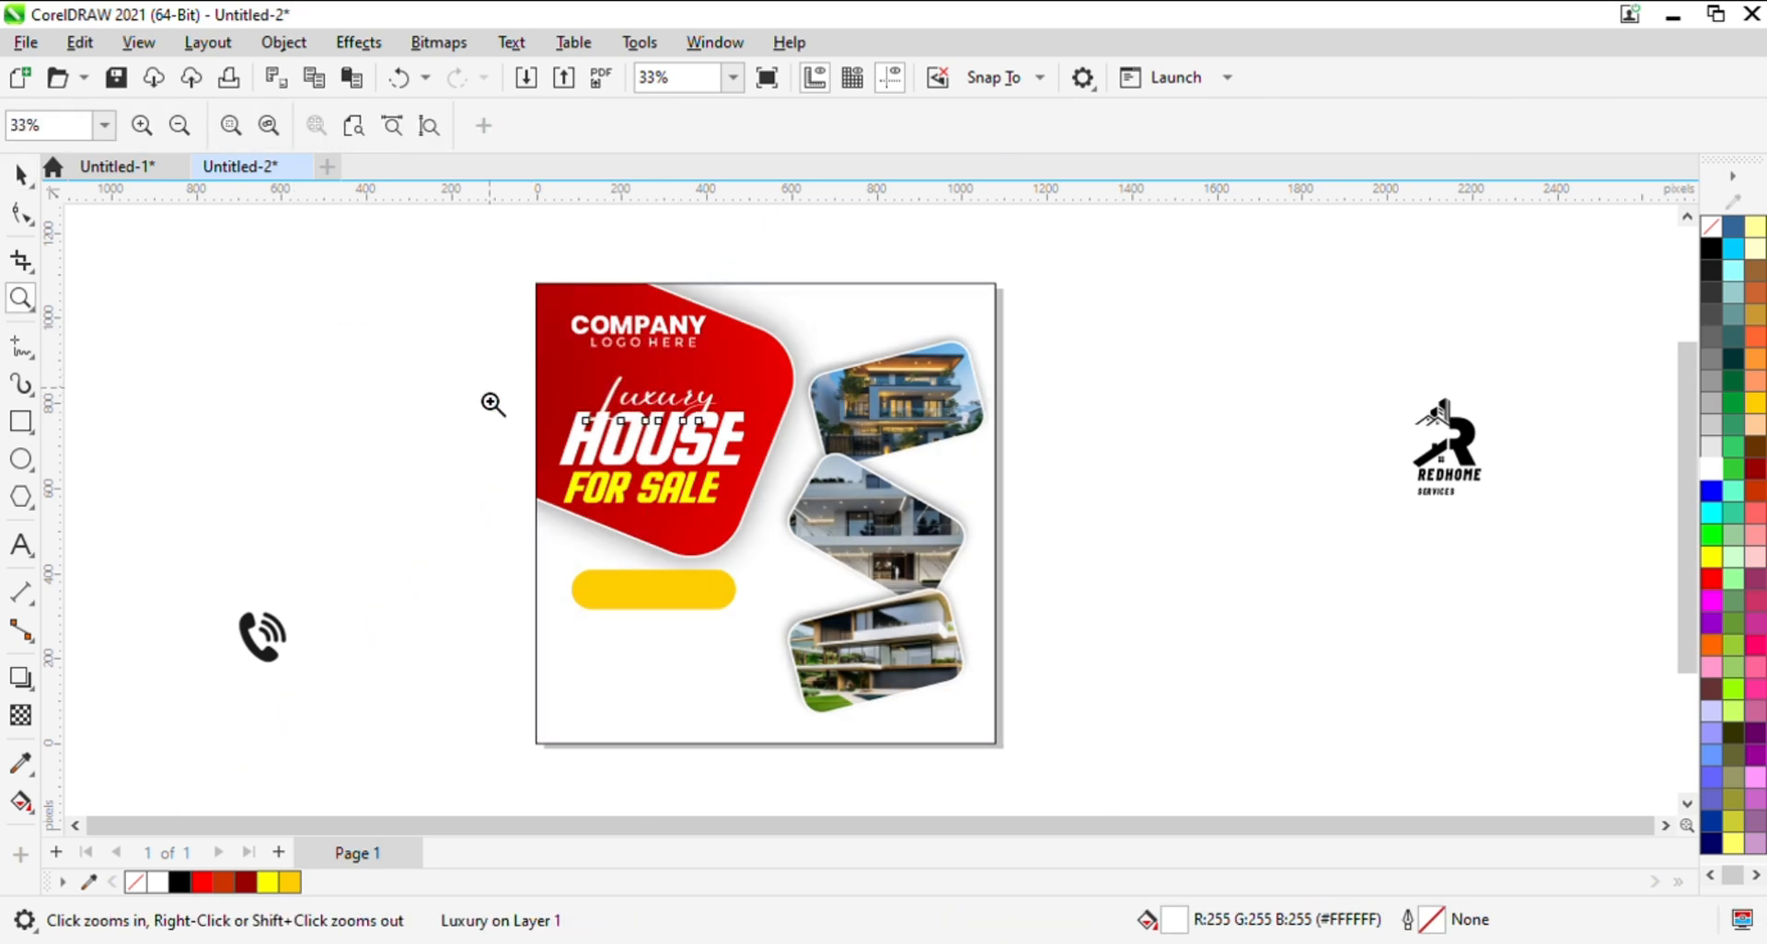
left_click_drag(378, 338, 885, 552)
key("space")
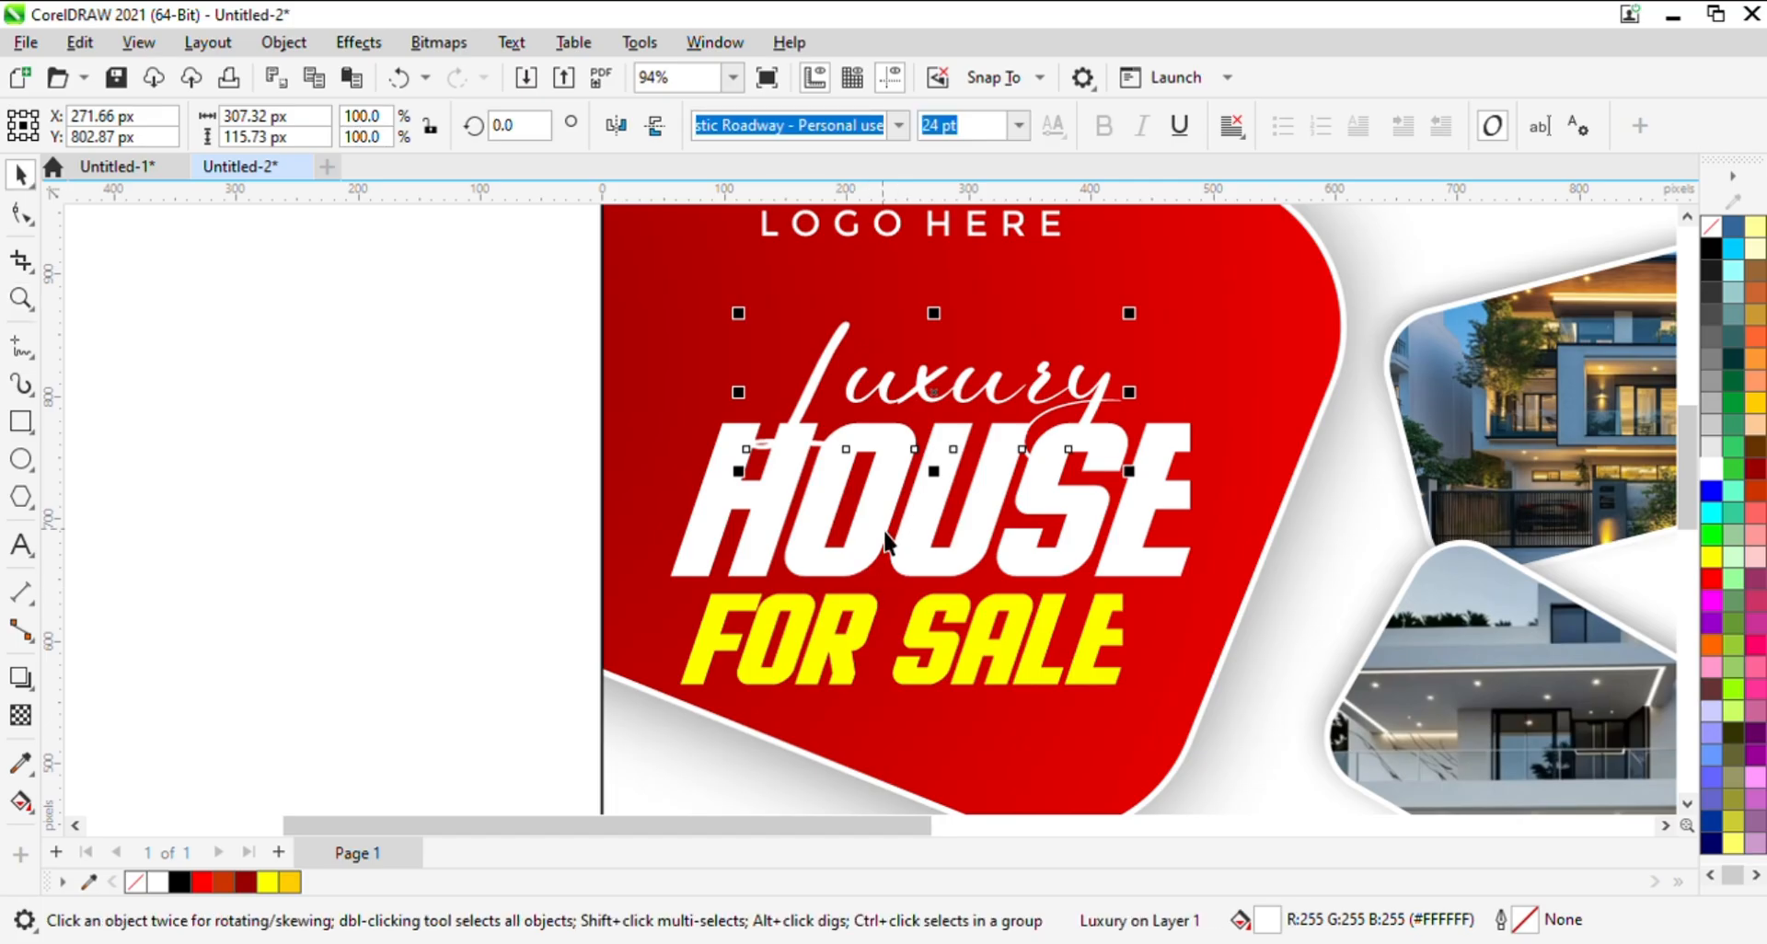
left_click(898, 521, "shift")
left_click(859, 657, "shift")
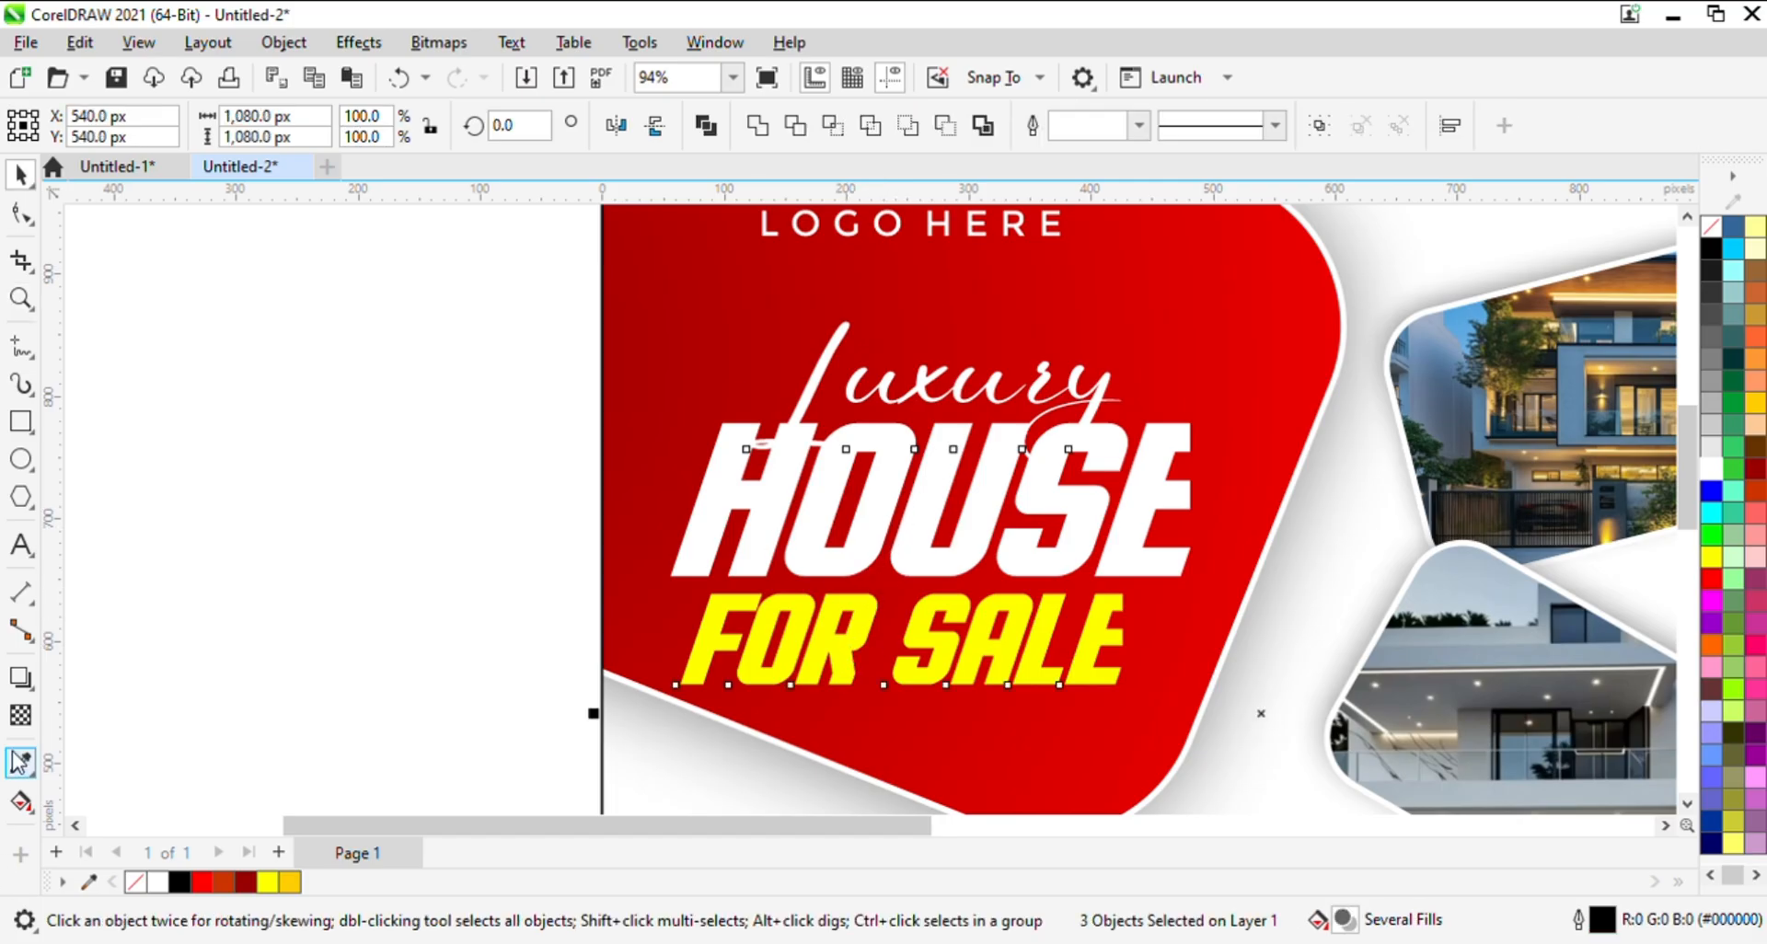
left_click(21, 677)
left_click_drag(815, 449, 1649, 724)
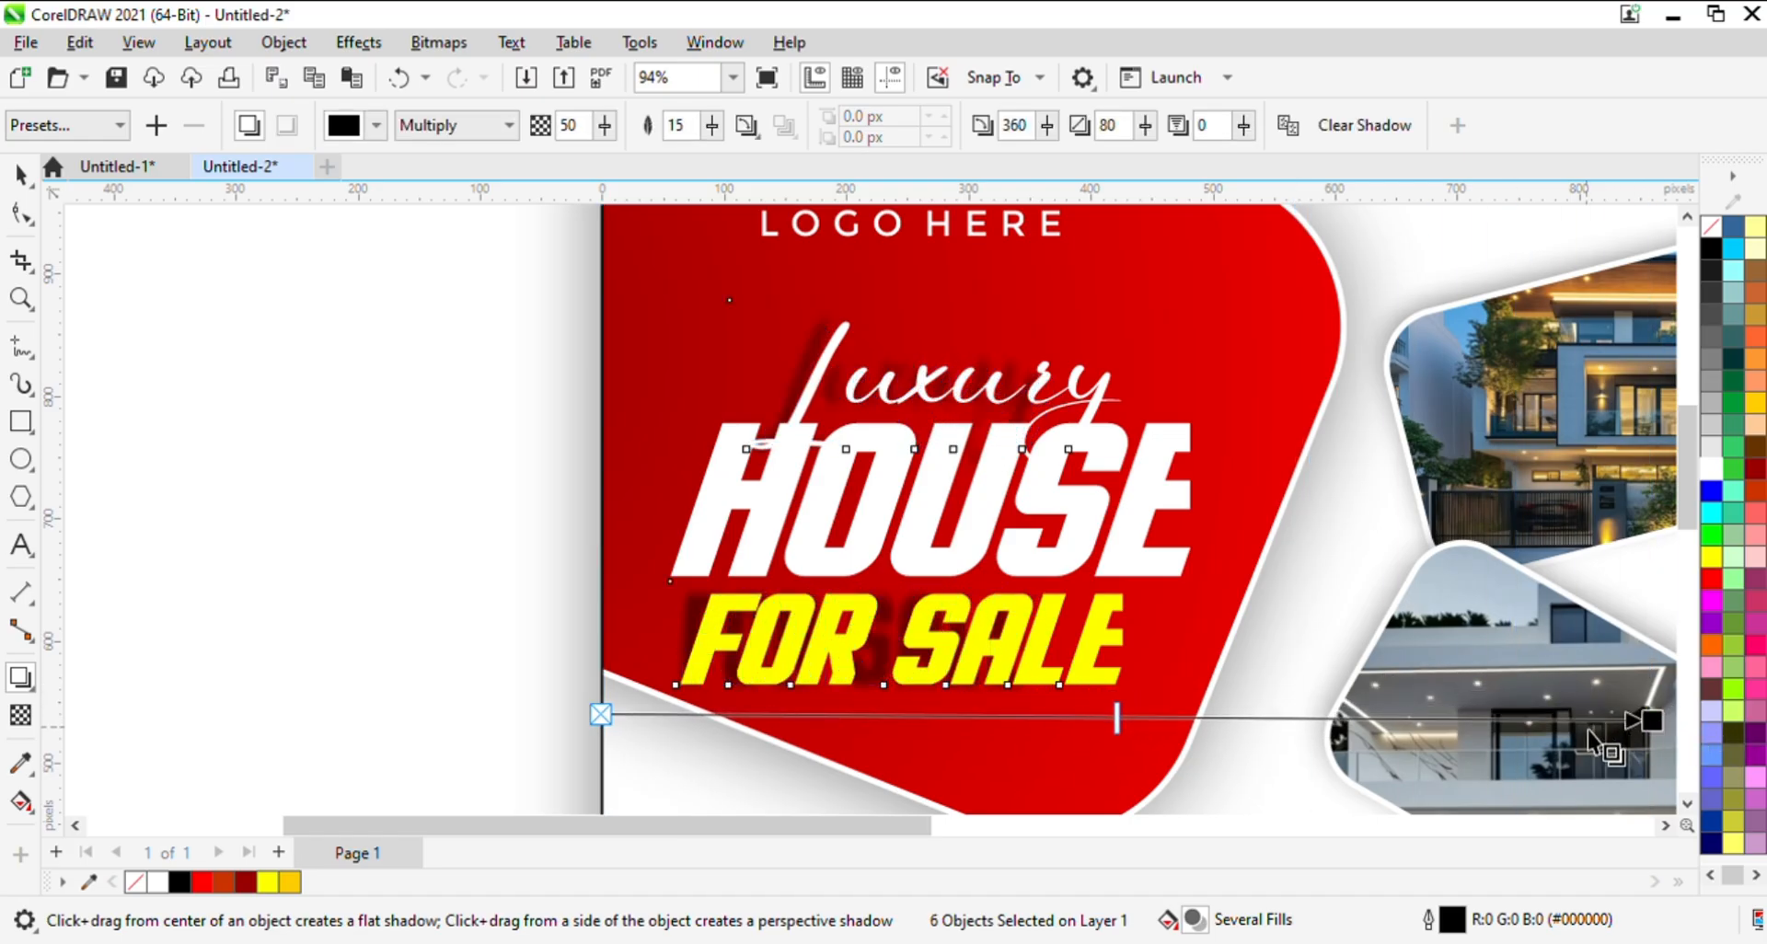
key("ctrl+z")
key("space")
left_click(219, 548)
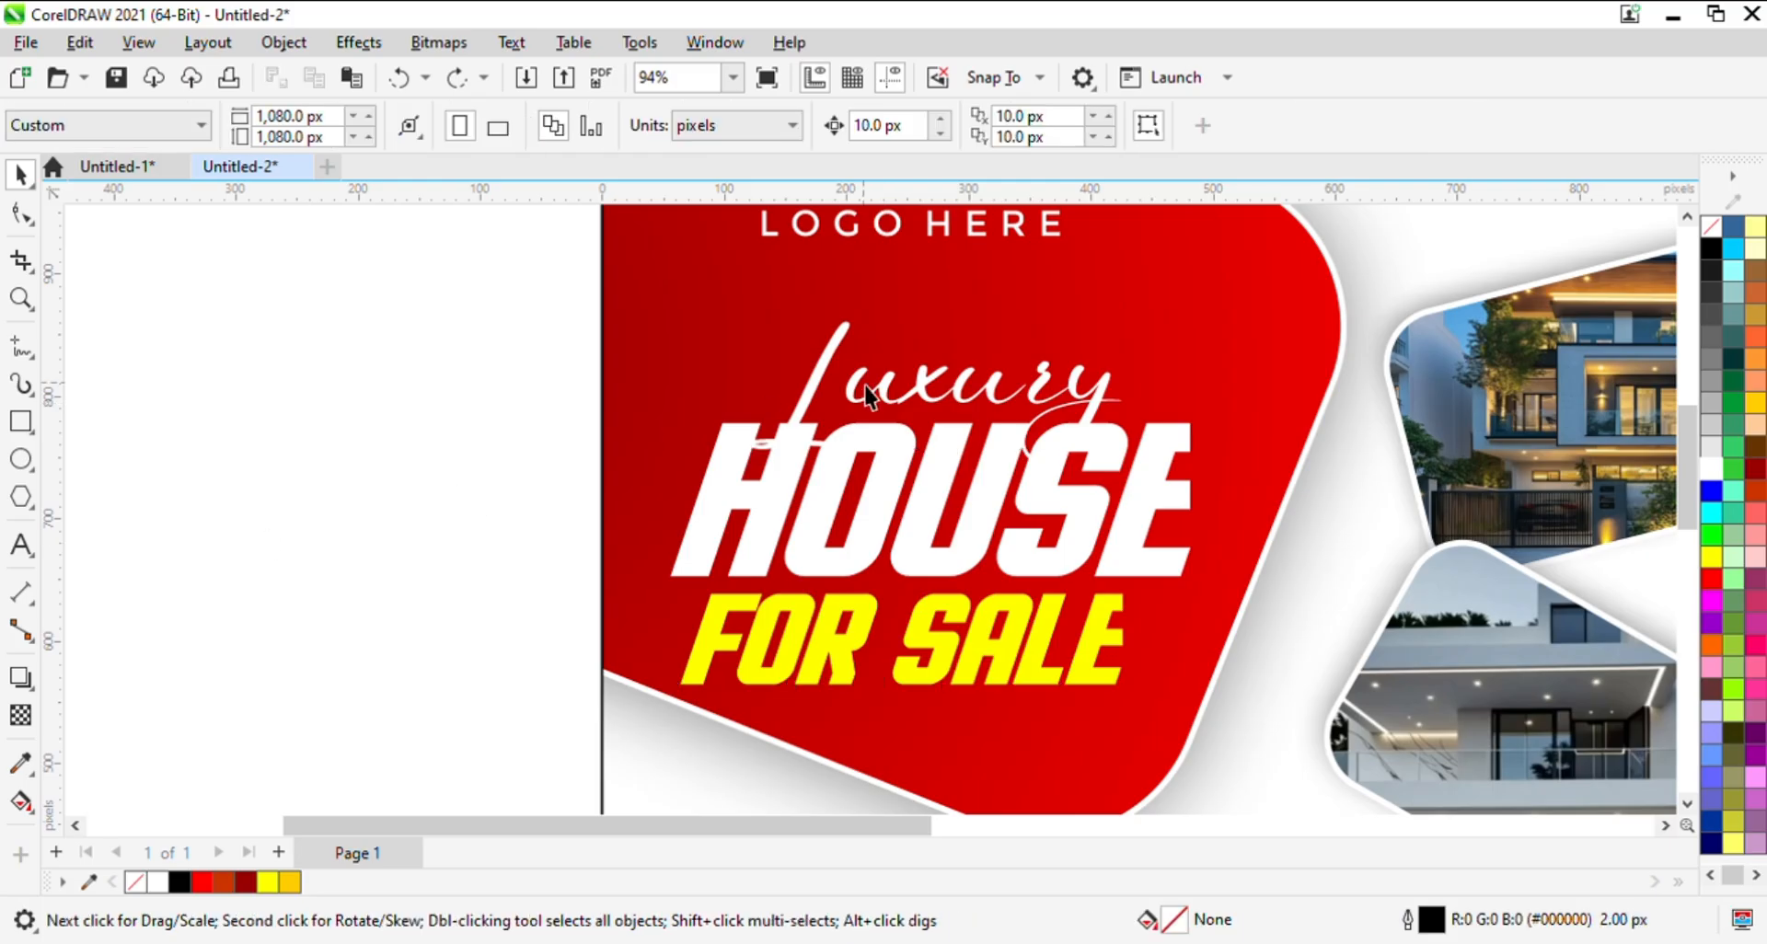
- Apply one drop shadow to the Luxury, HOUSE and FOR SALE texts together
left_click(865, 405)
left_click(875, 571, "shift")
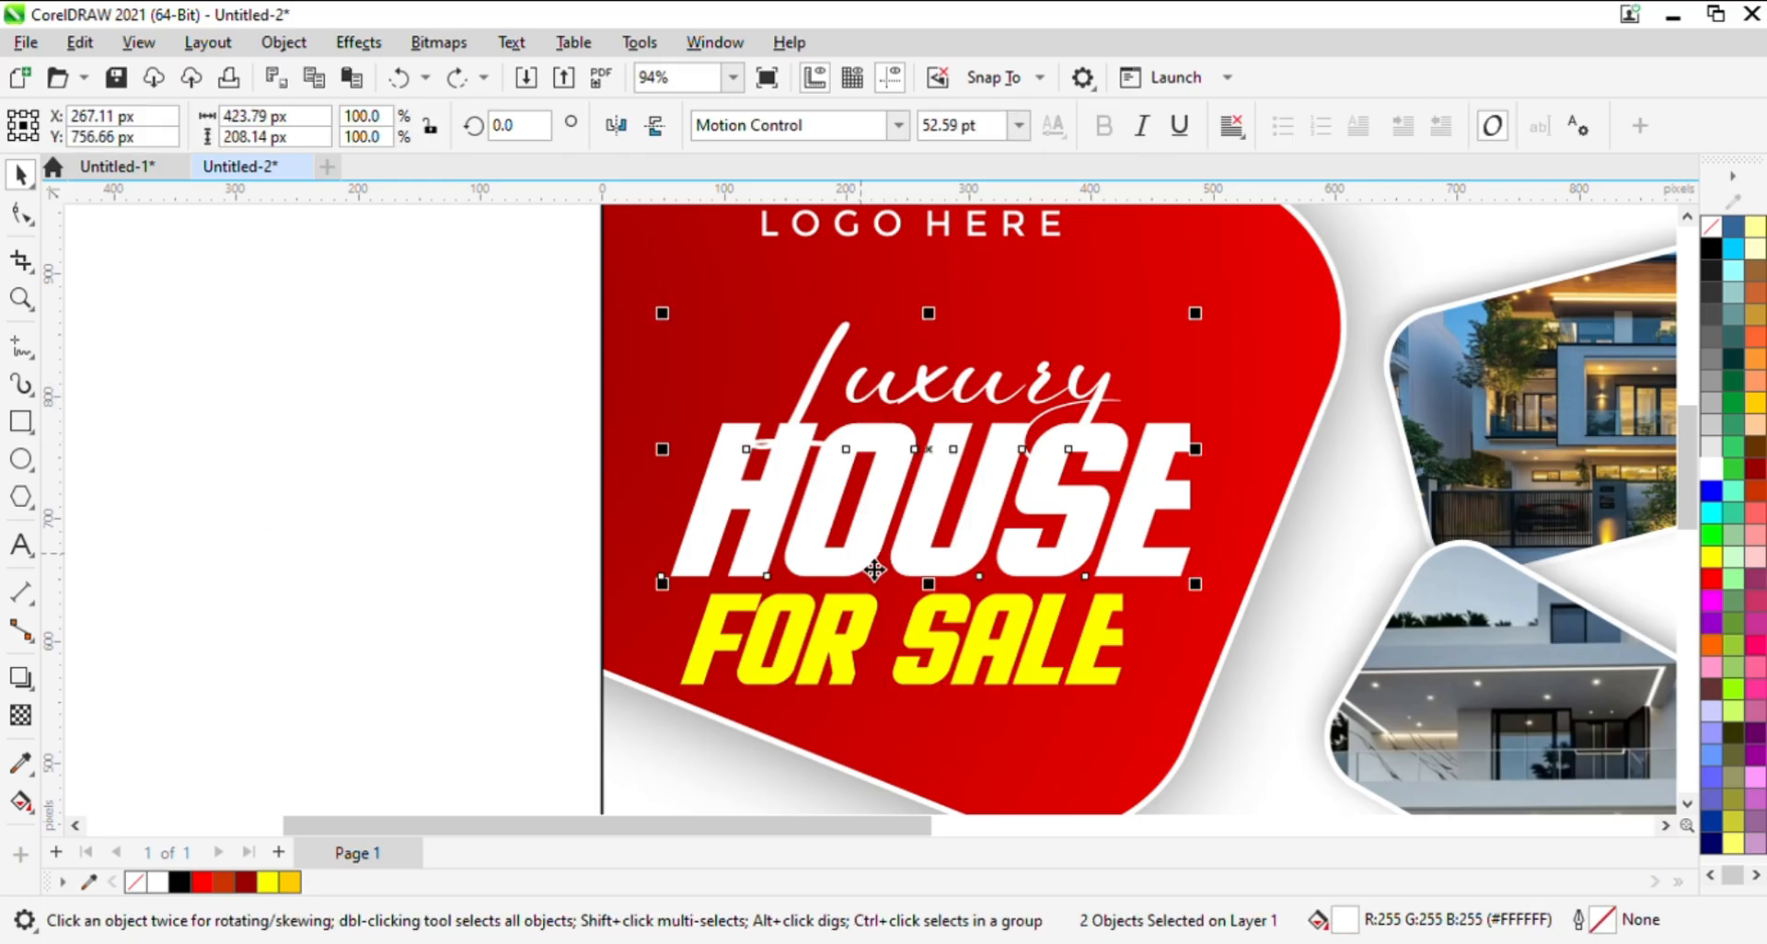
left_click(856, 660, "shift")
left_click(21, 677)
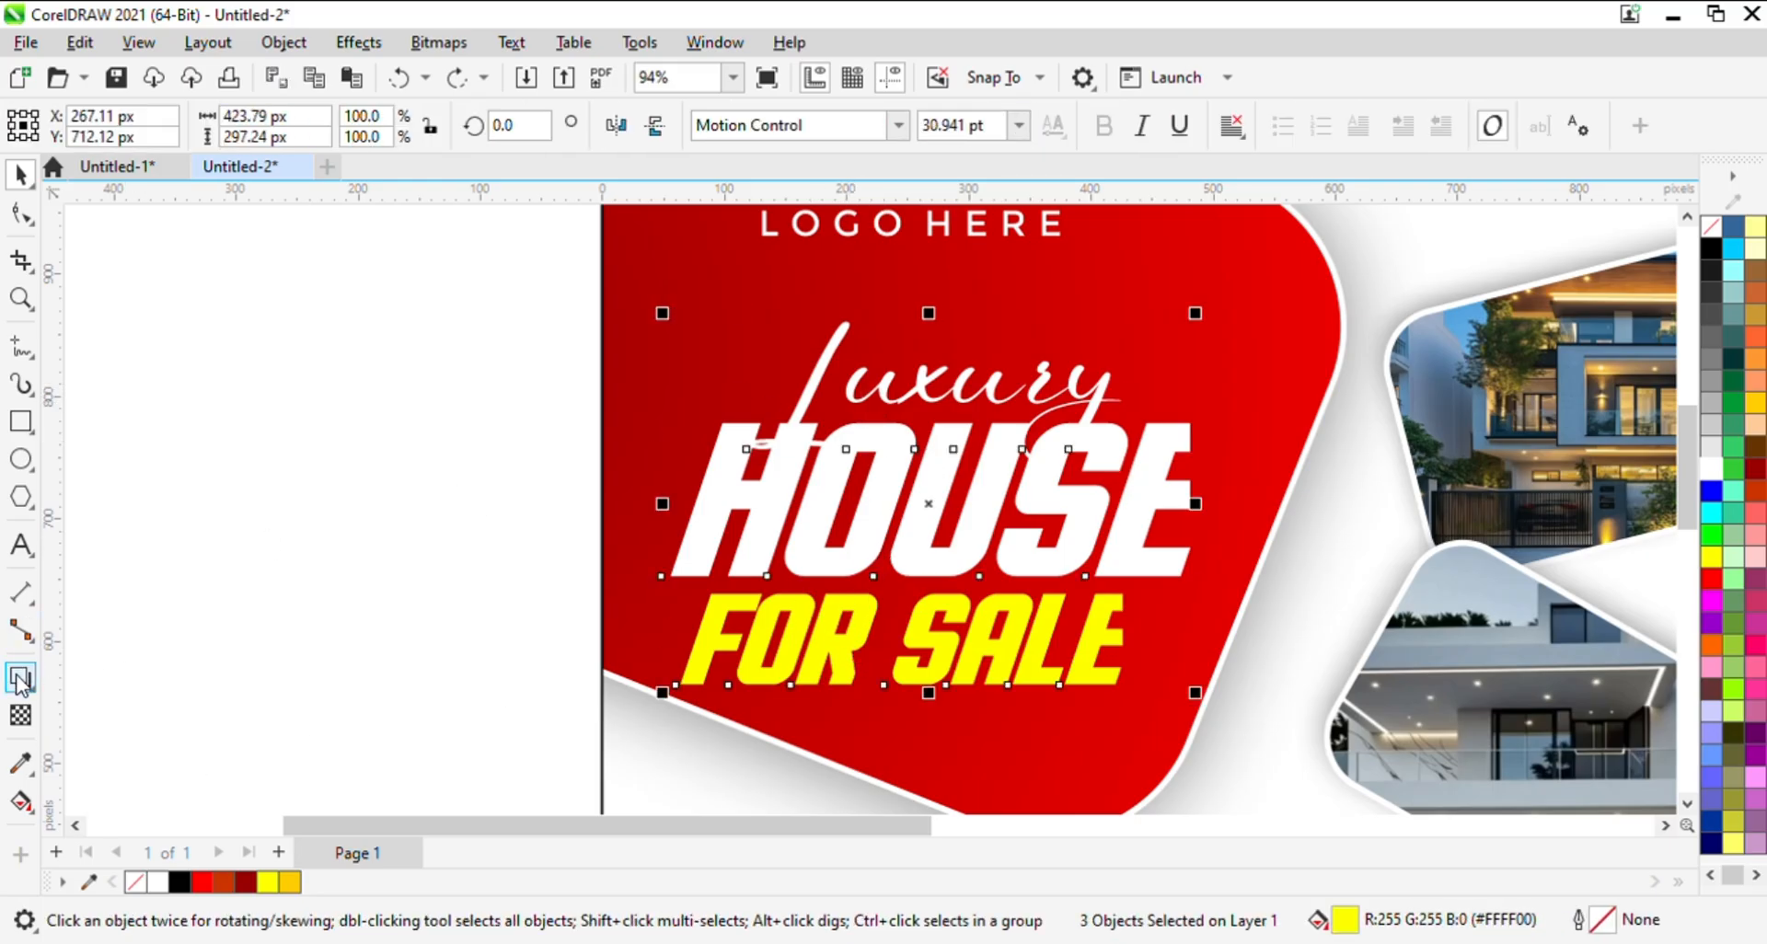
left_click_drag(928, 504, 1158, 691)
key("space")
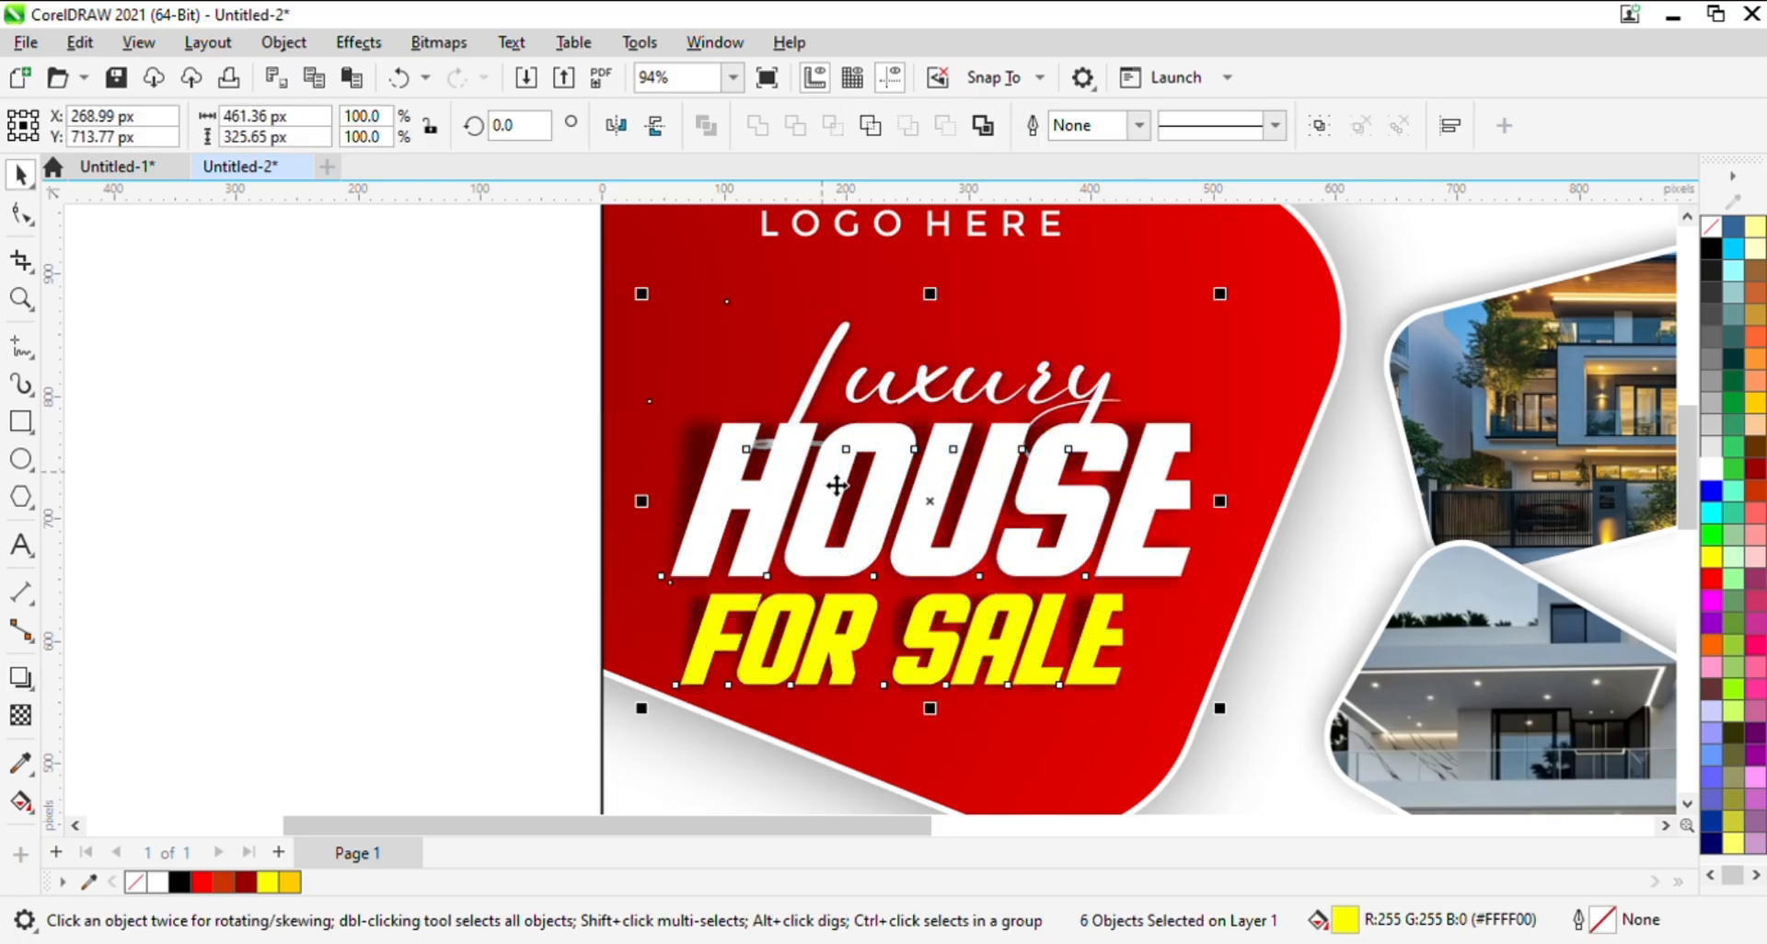
key("z")
key("F4")
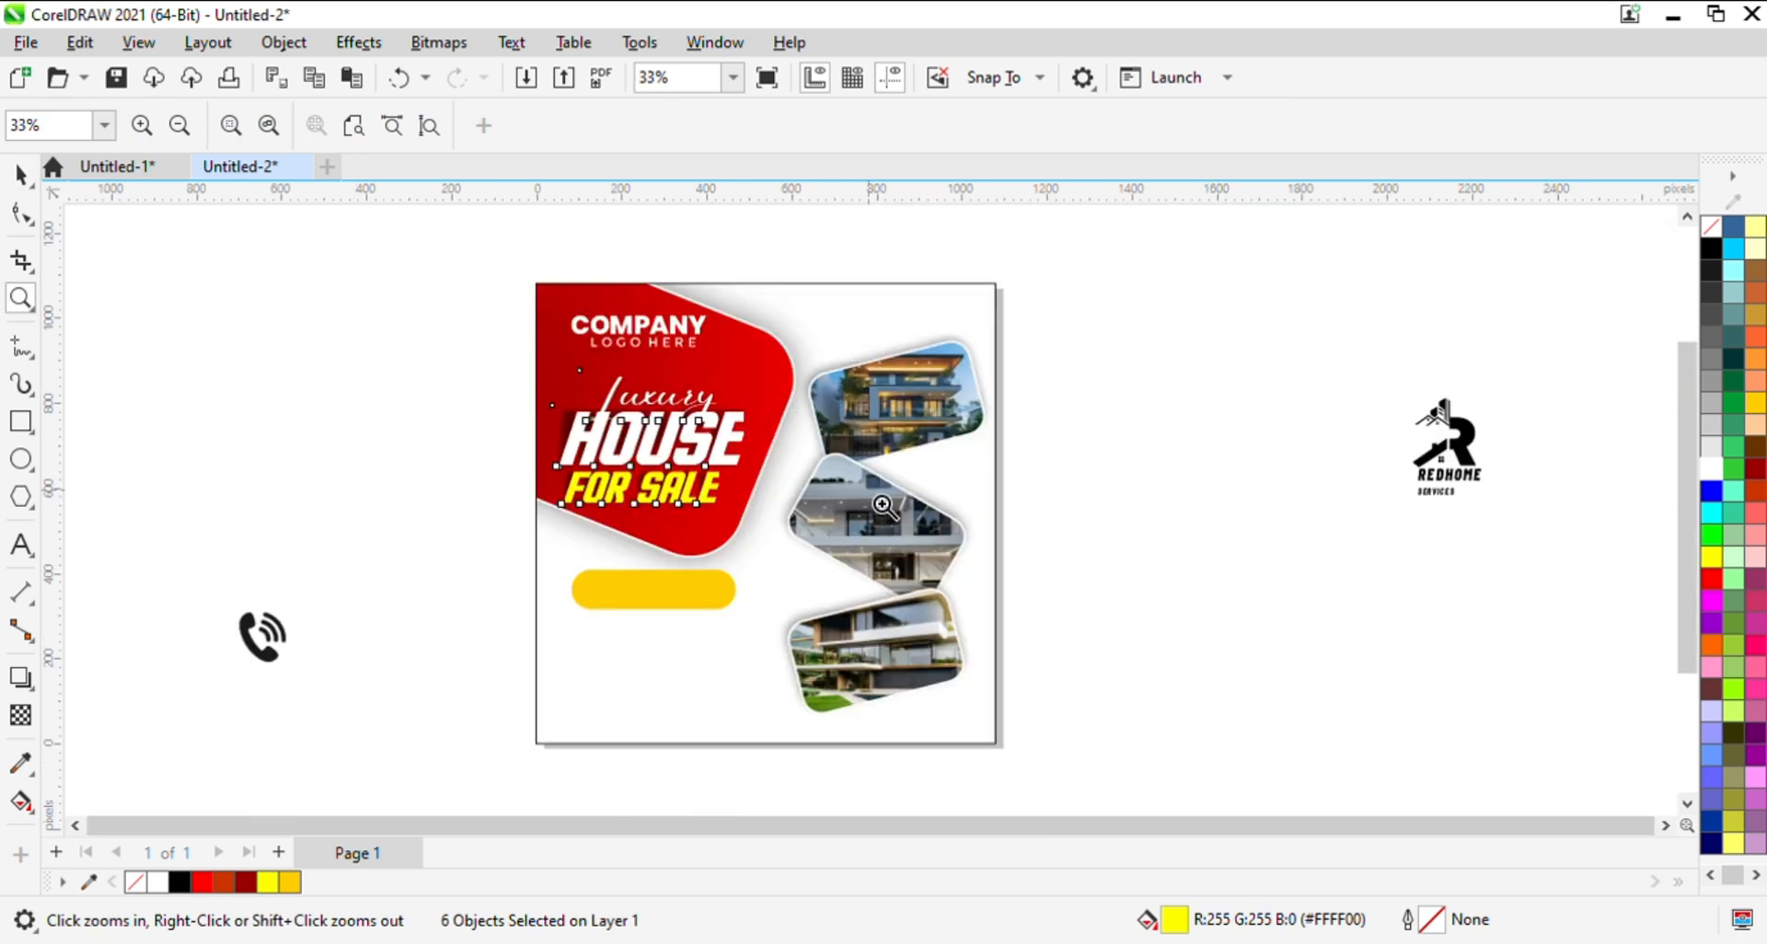
key("space")
left_click(413, 473)
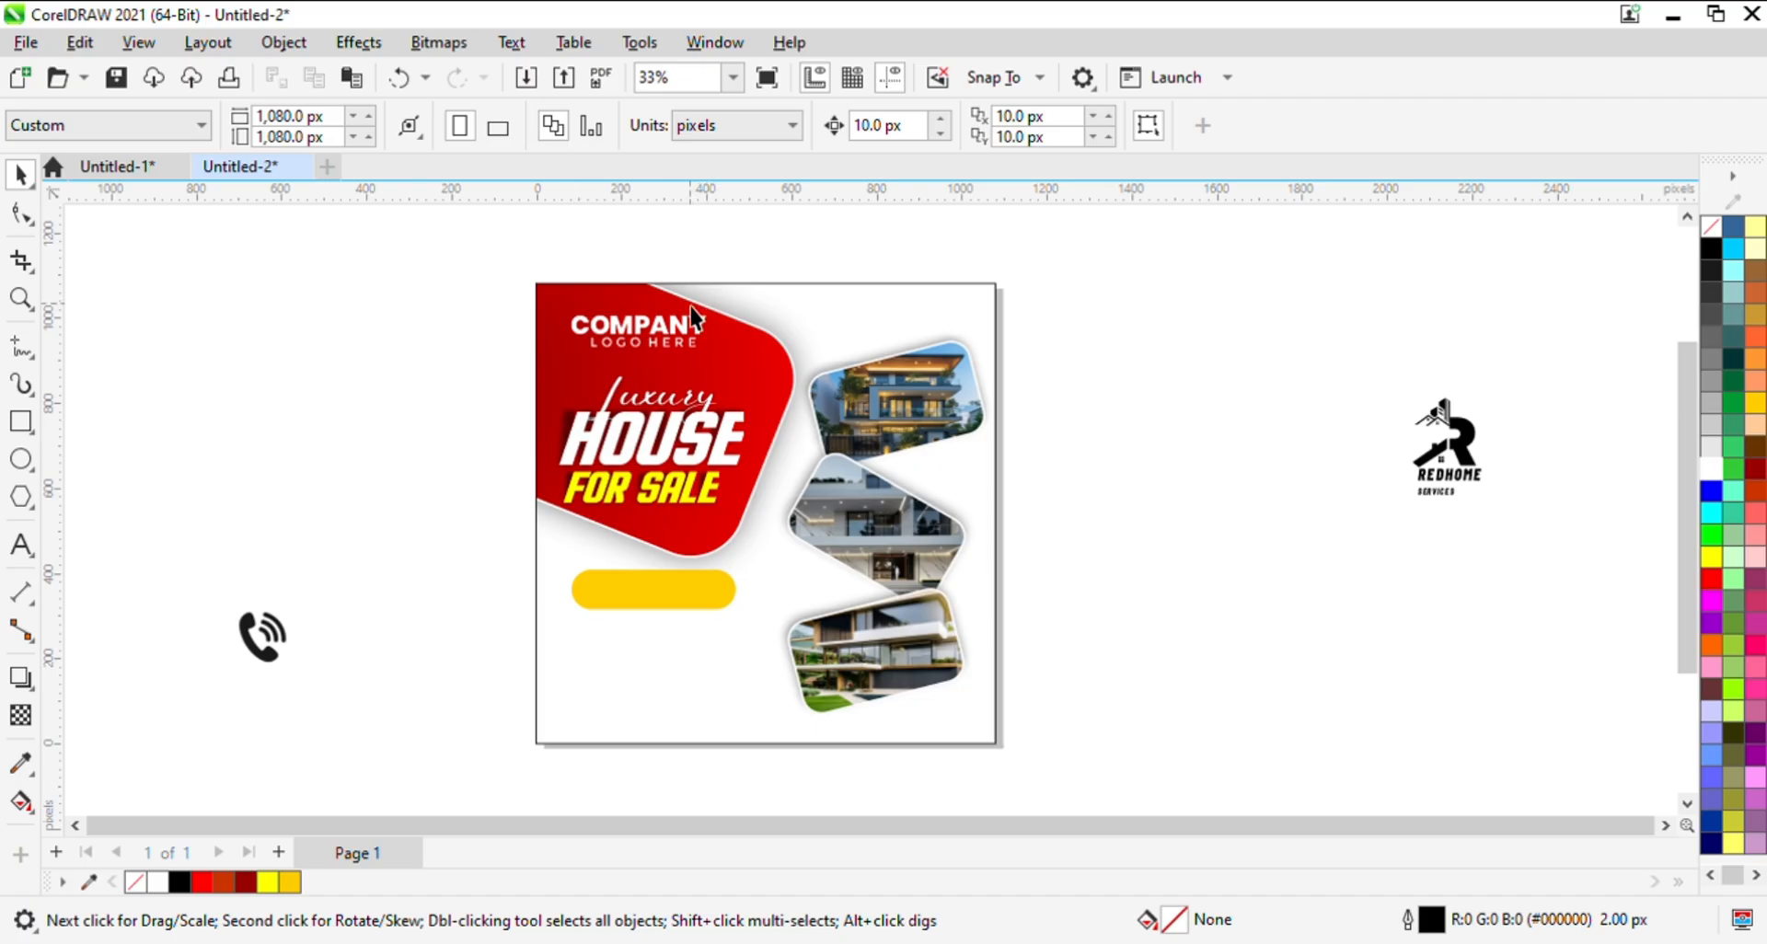
- Duplicate the COMPANY text onto the yellow pill and change the copy to BOOK NOW
left_click(674, 339)
left_click_drag(675, 339, 653, 589)
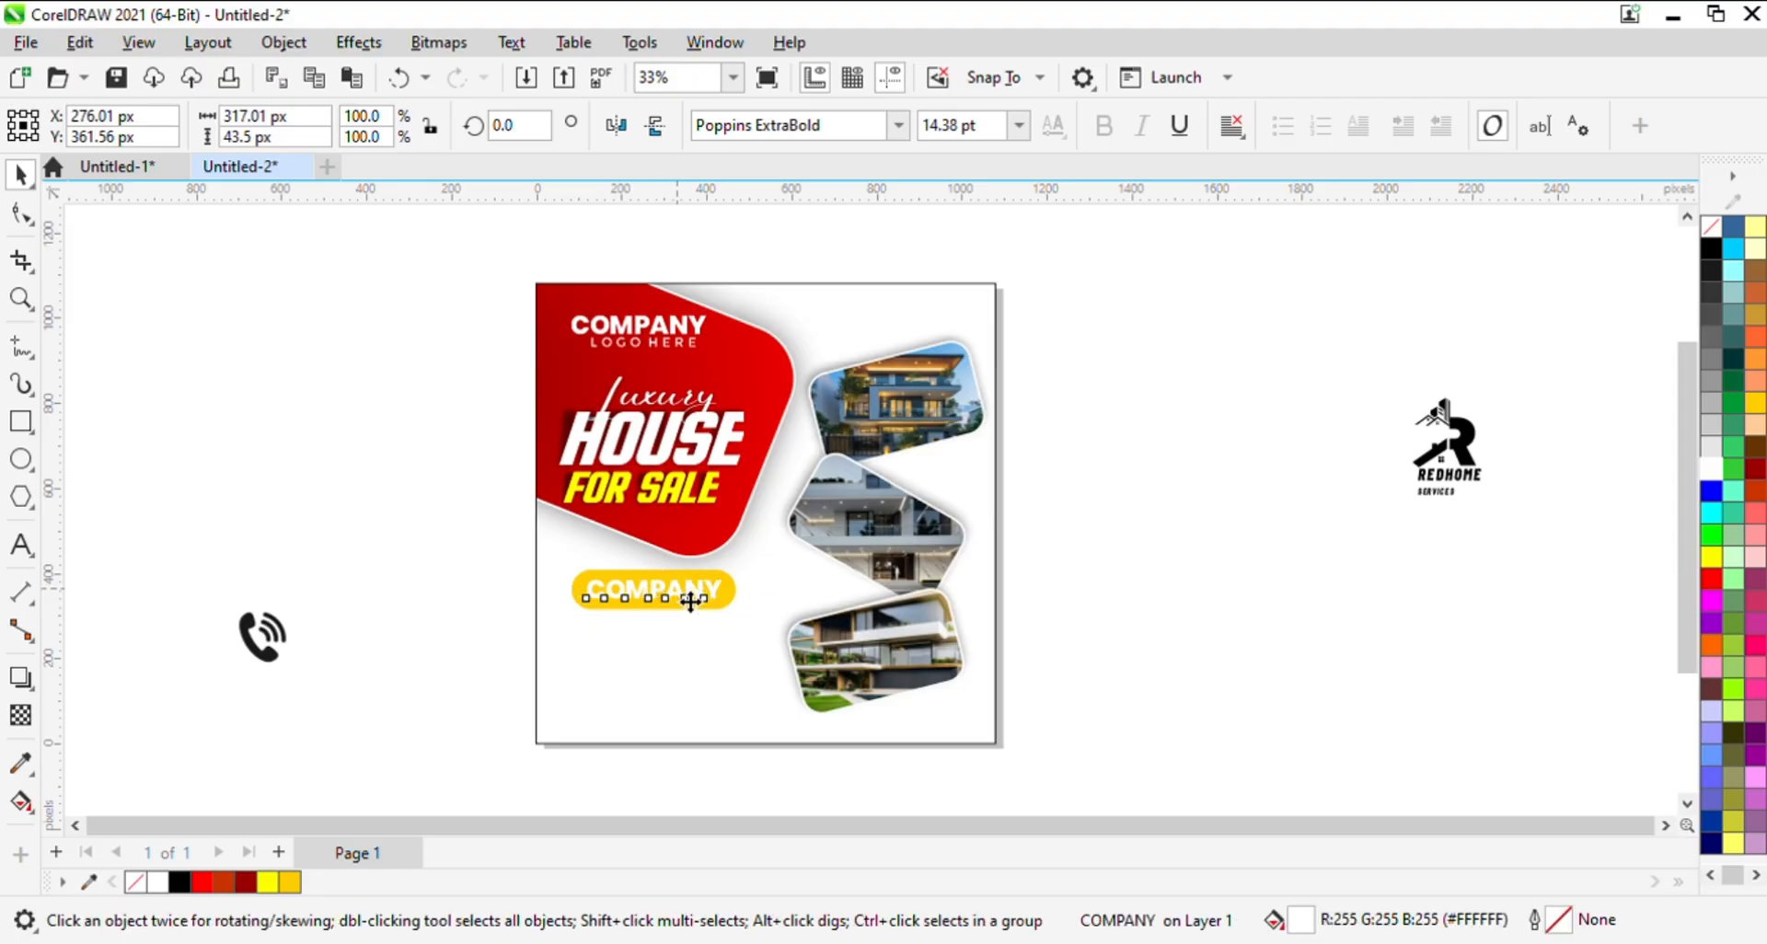
double_click(690, 592)
double_click(690, 604)
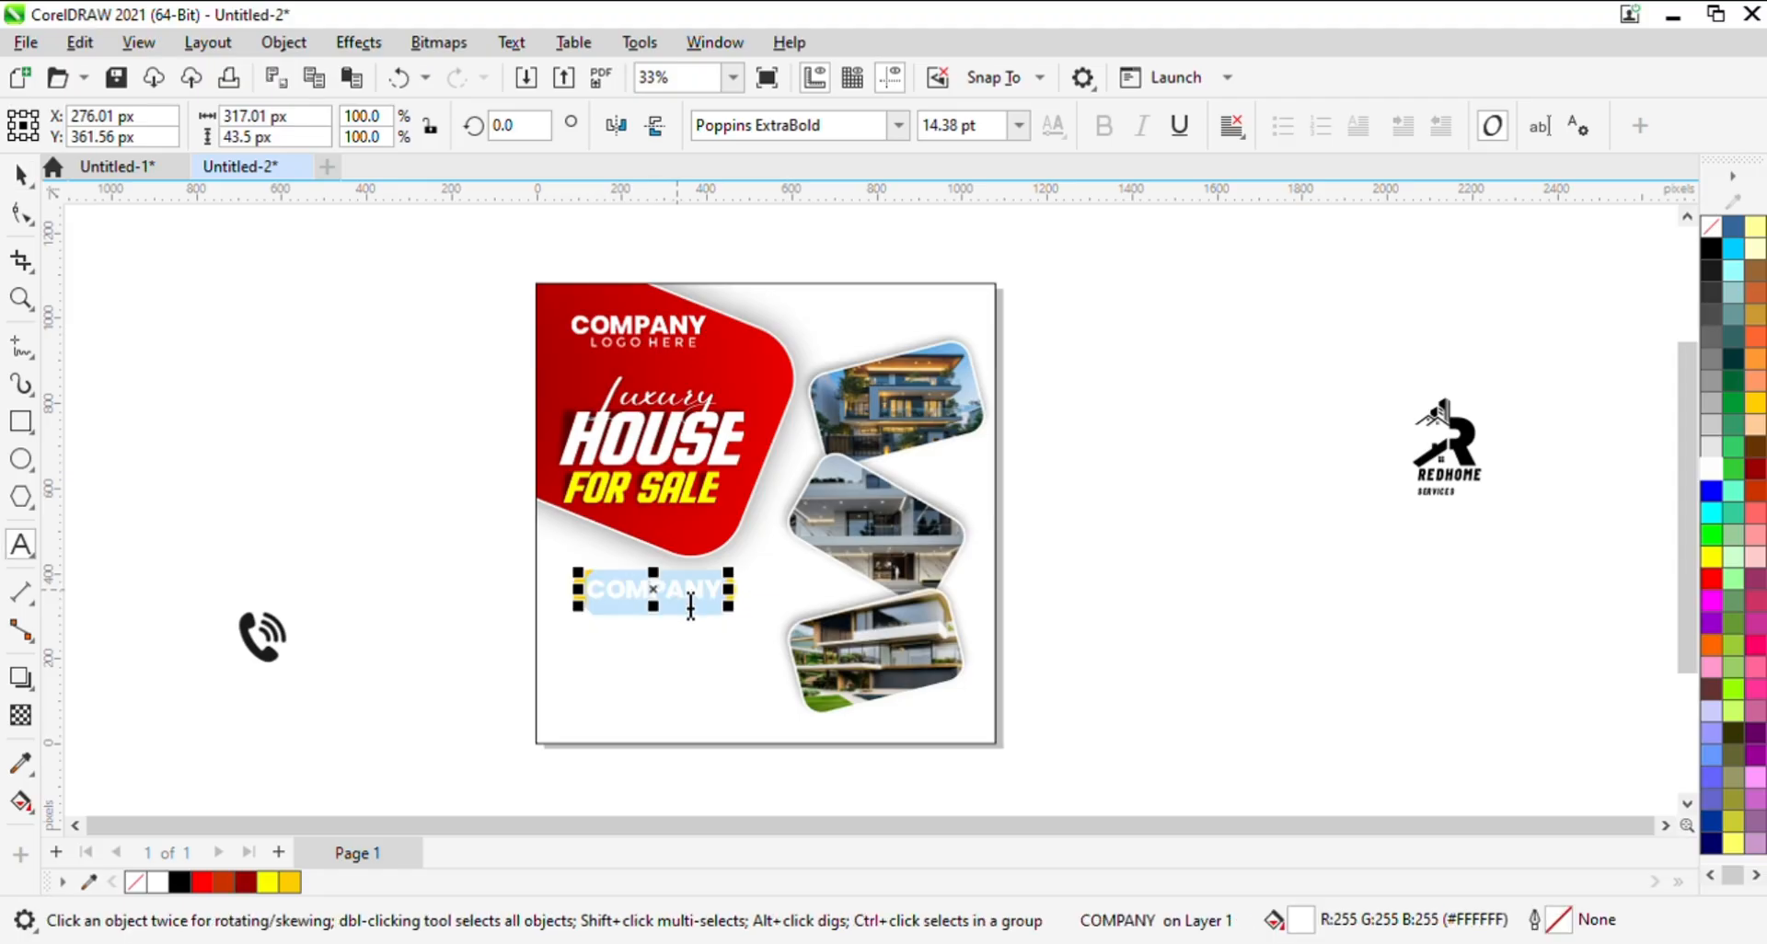
type("BOOK")
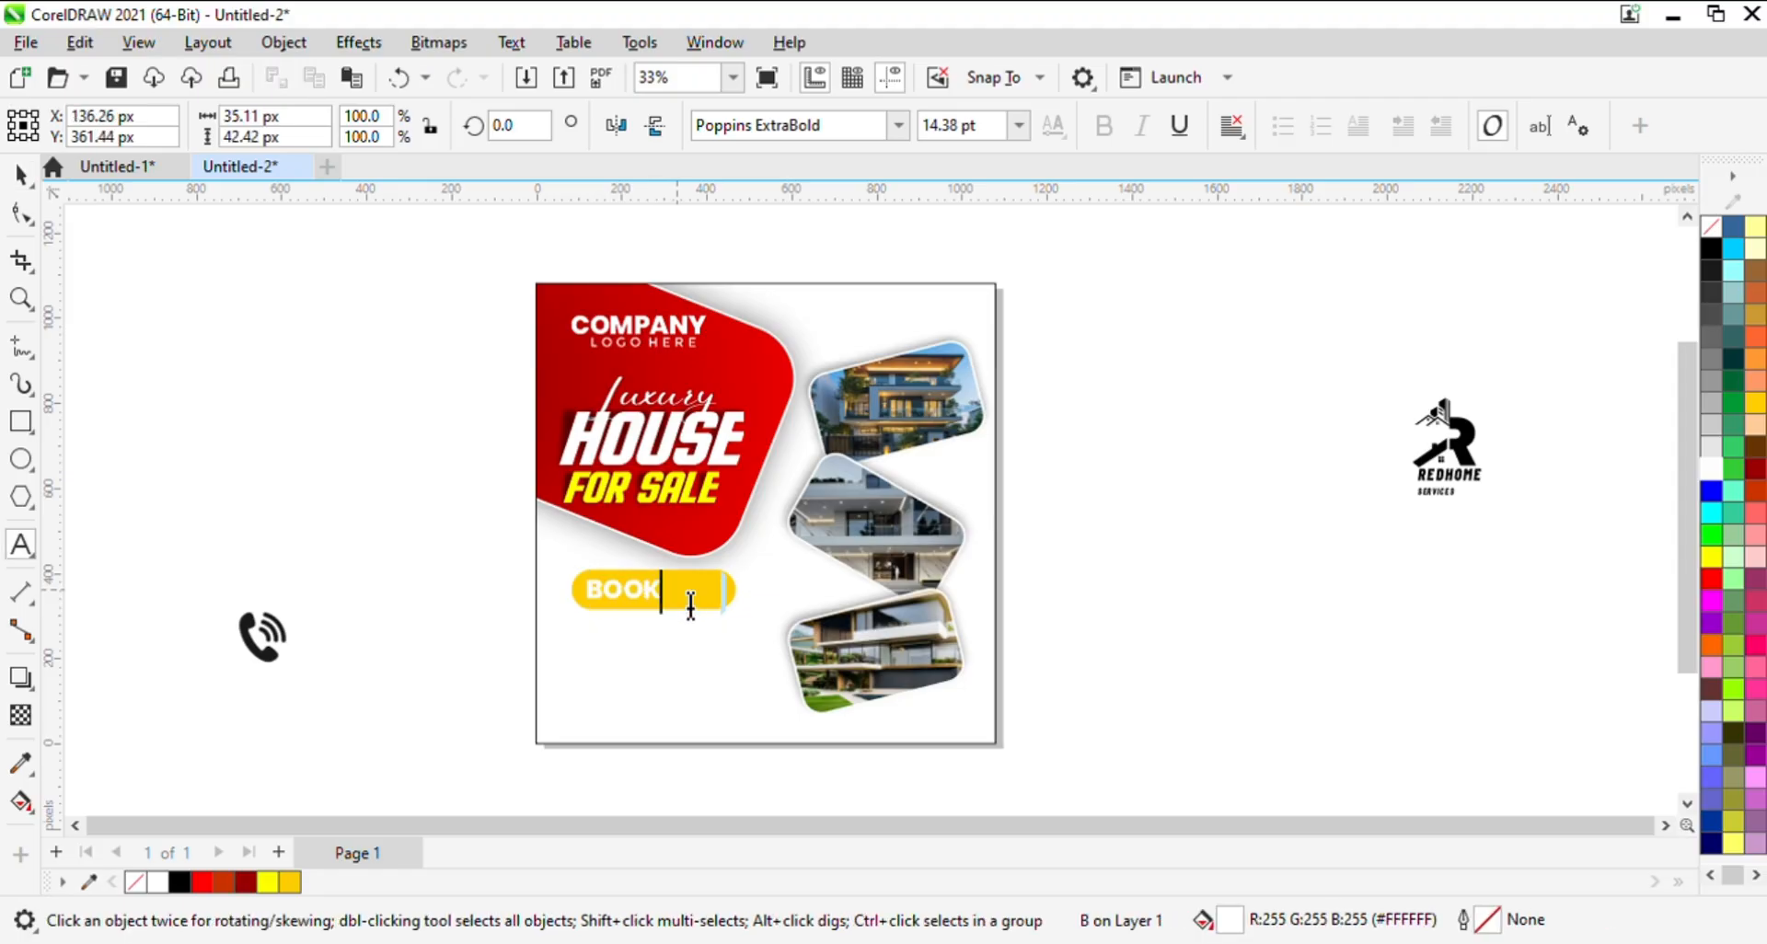
type(" NOW")
key("Escape")
left_click(20, 175)
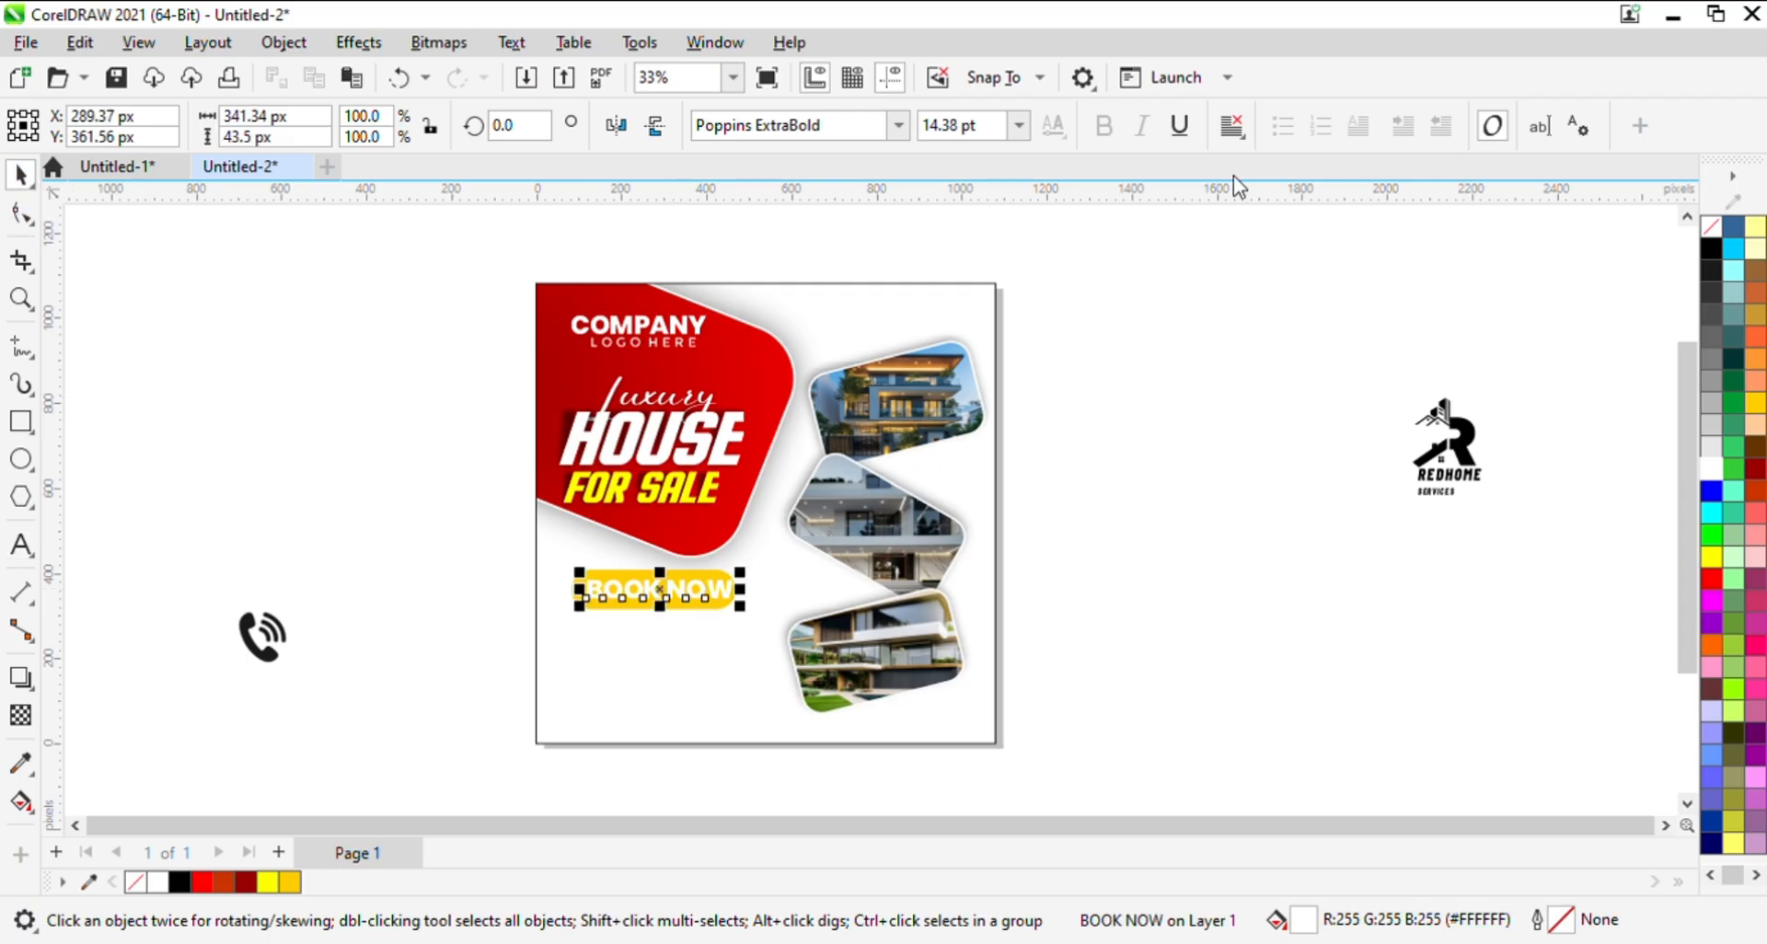
- Set the BOOK NOW text to 9 pt and color it black
left_click(1008, 126)
left_click(1027, 126)
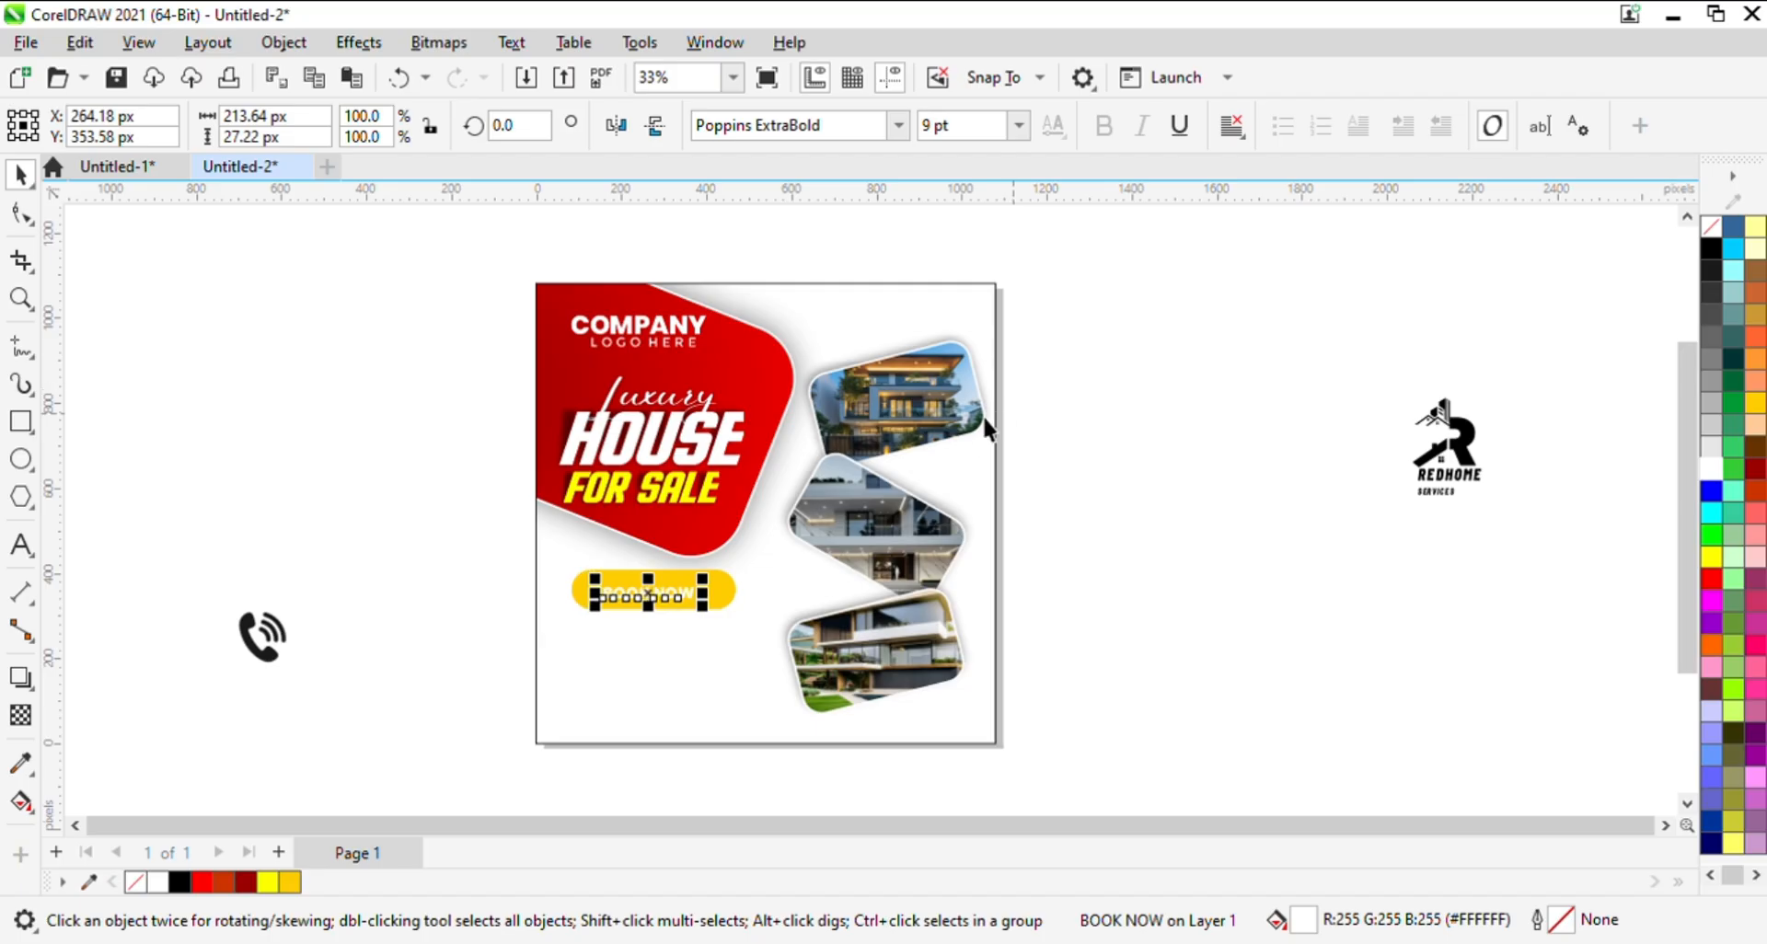
left_click(1711, 249)
- Center the BOOK NOW text inside the yellow pill
key("z")
left_click_drag(409, 541, 833, 656)
key("space")
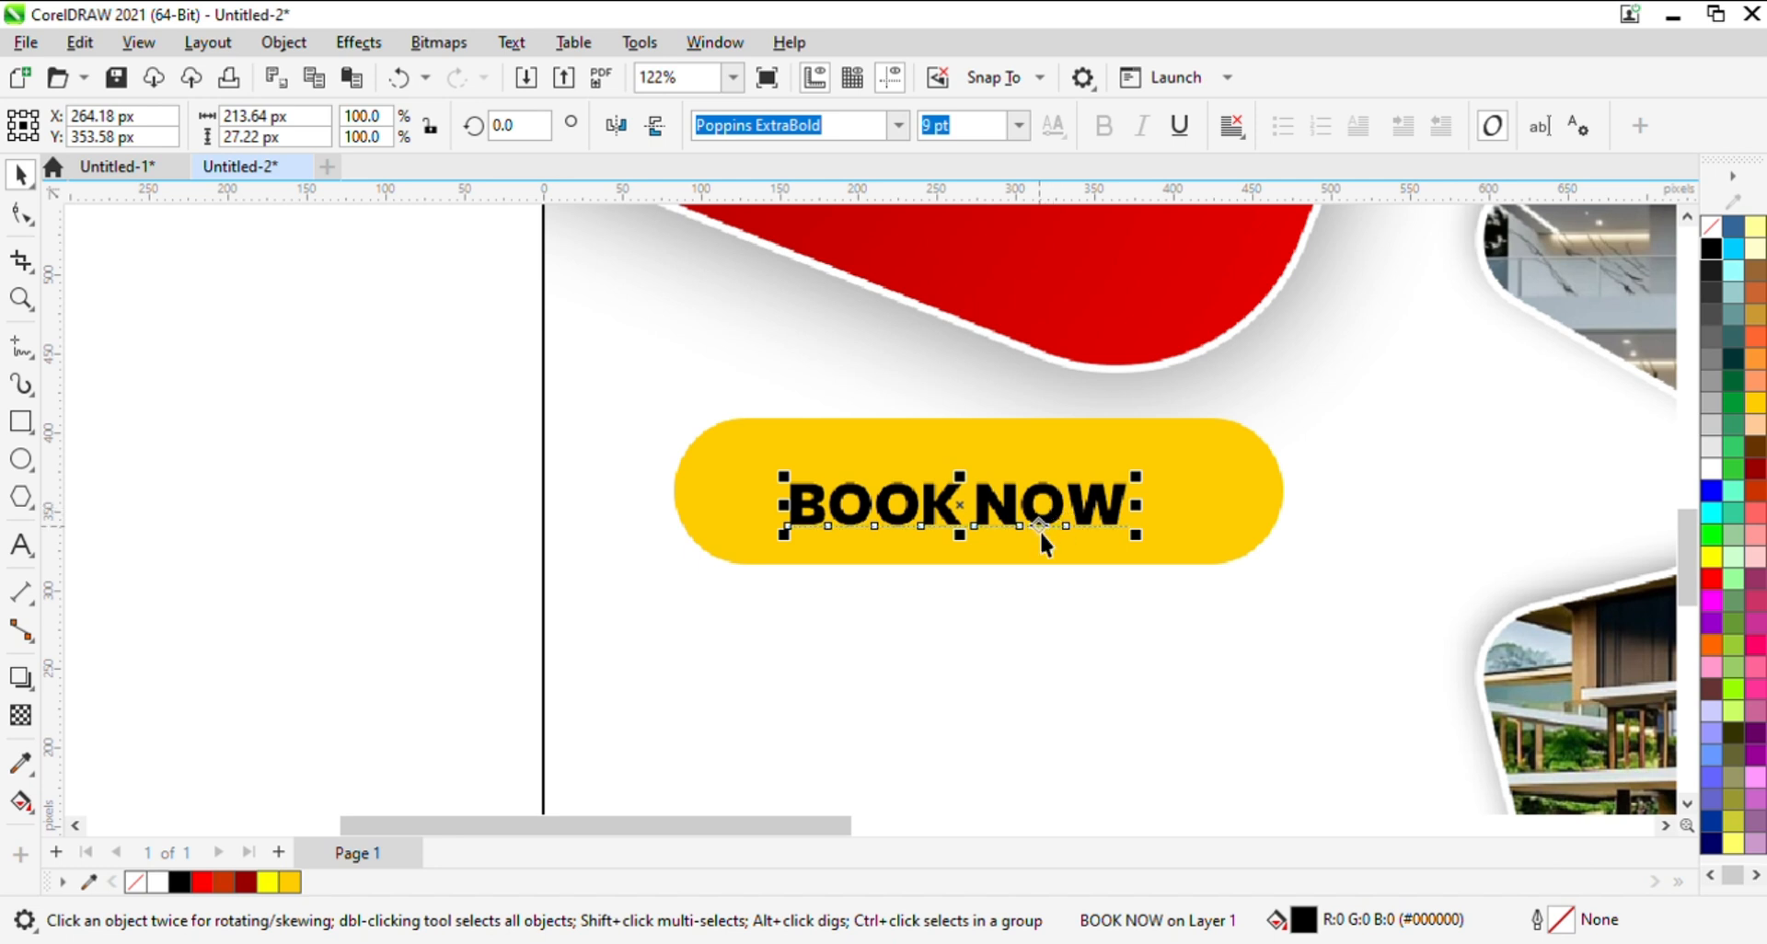
key("Up")
key("Right")
left_click(1283, 453, "shift")
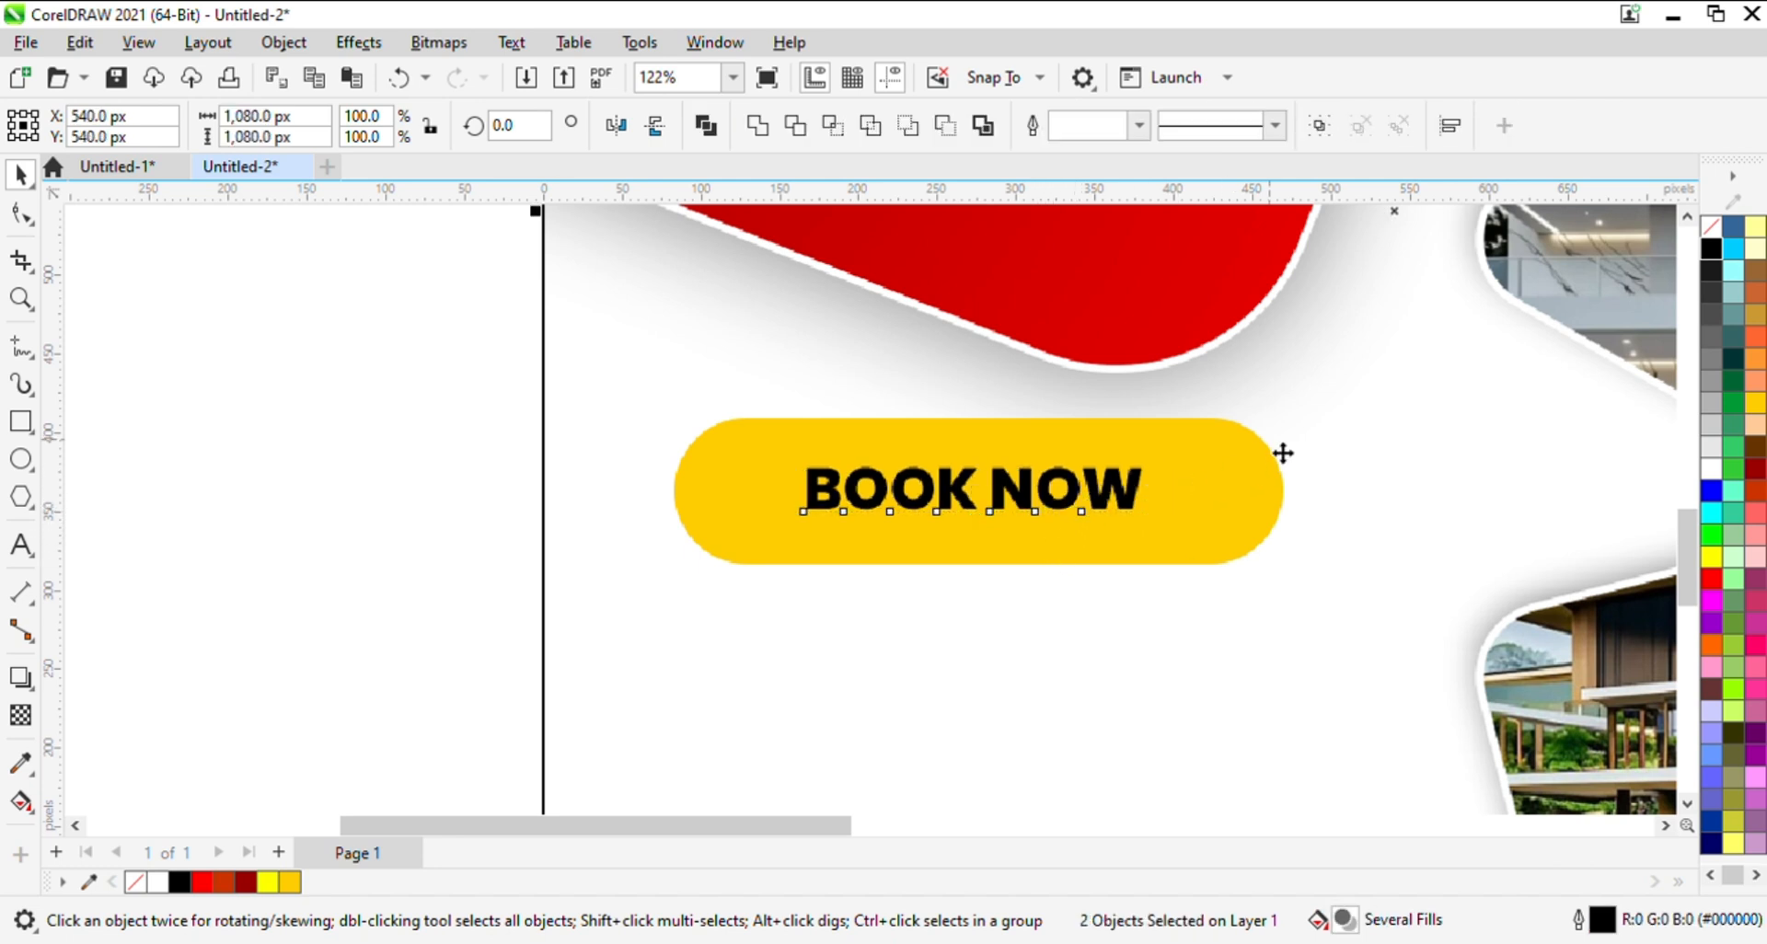
left_click(374, 509)
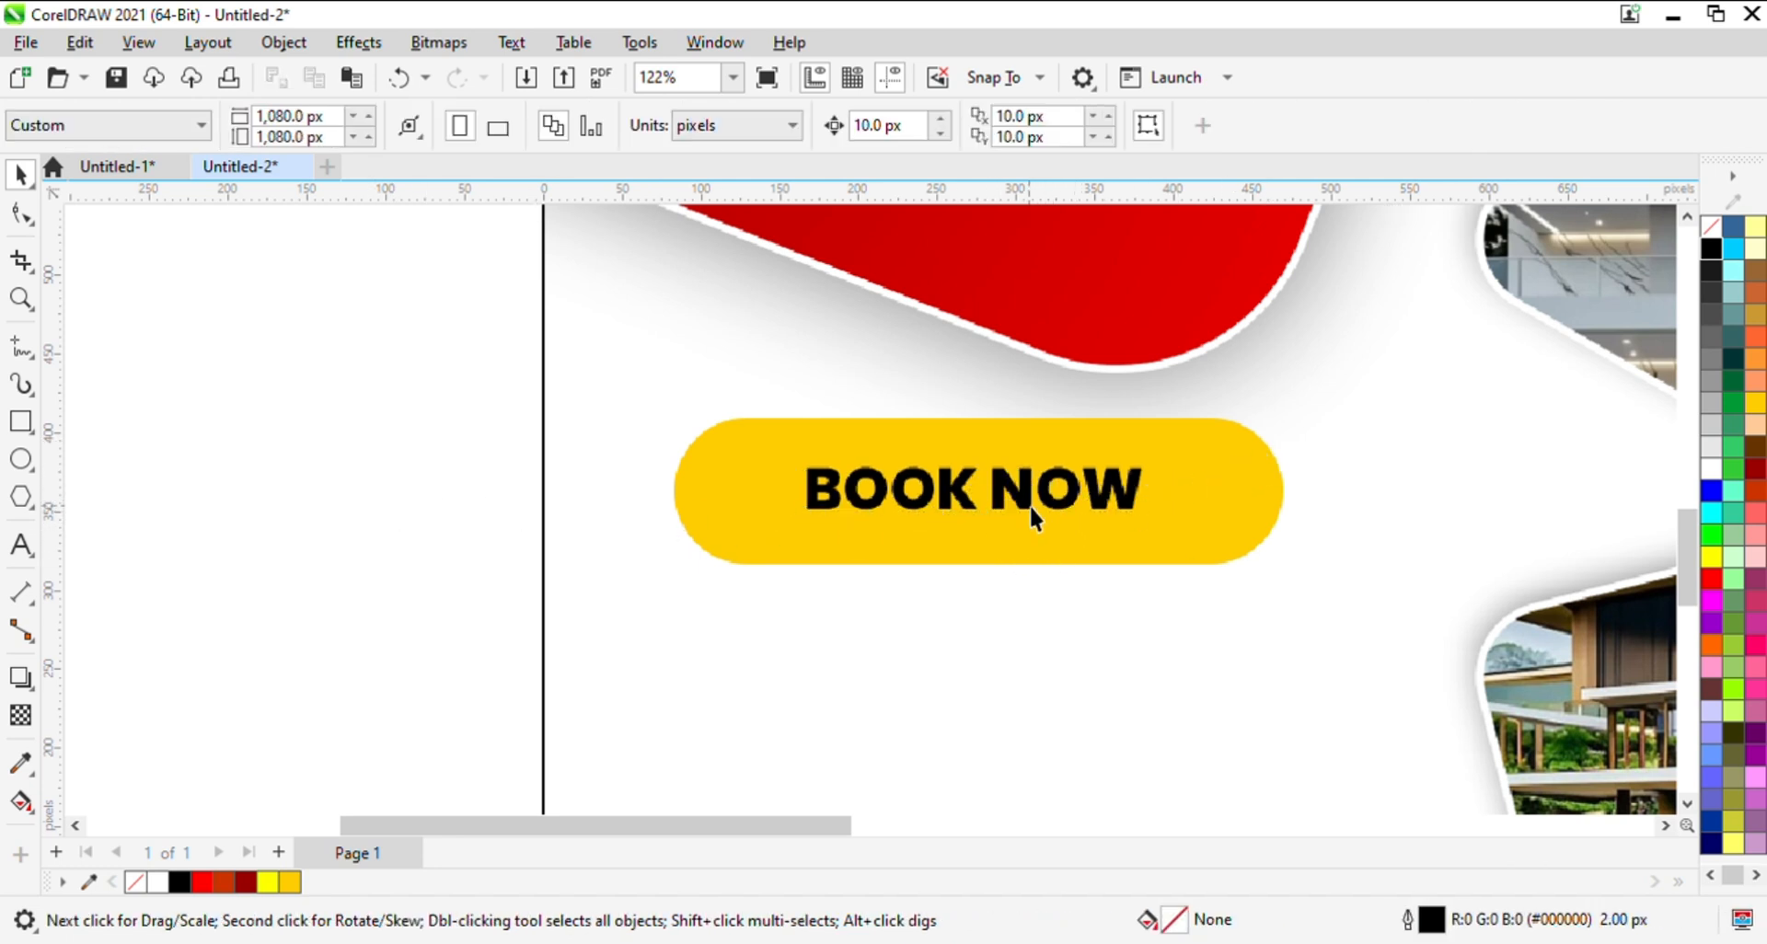
left_click(1045, 505)
left_click_drag(1049, 506, 1022, 497)
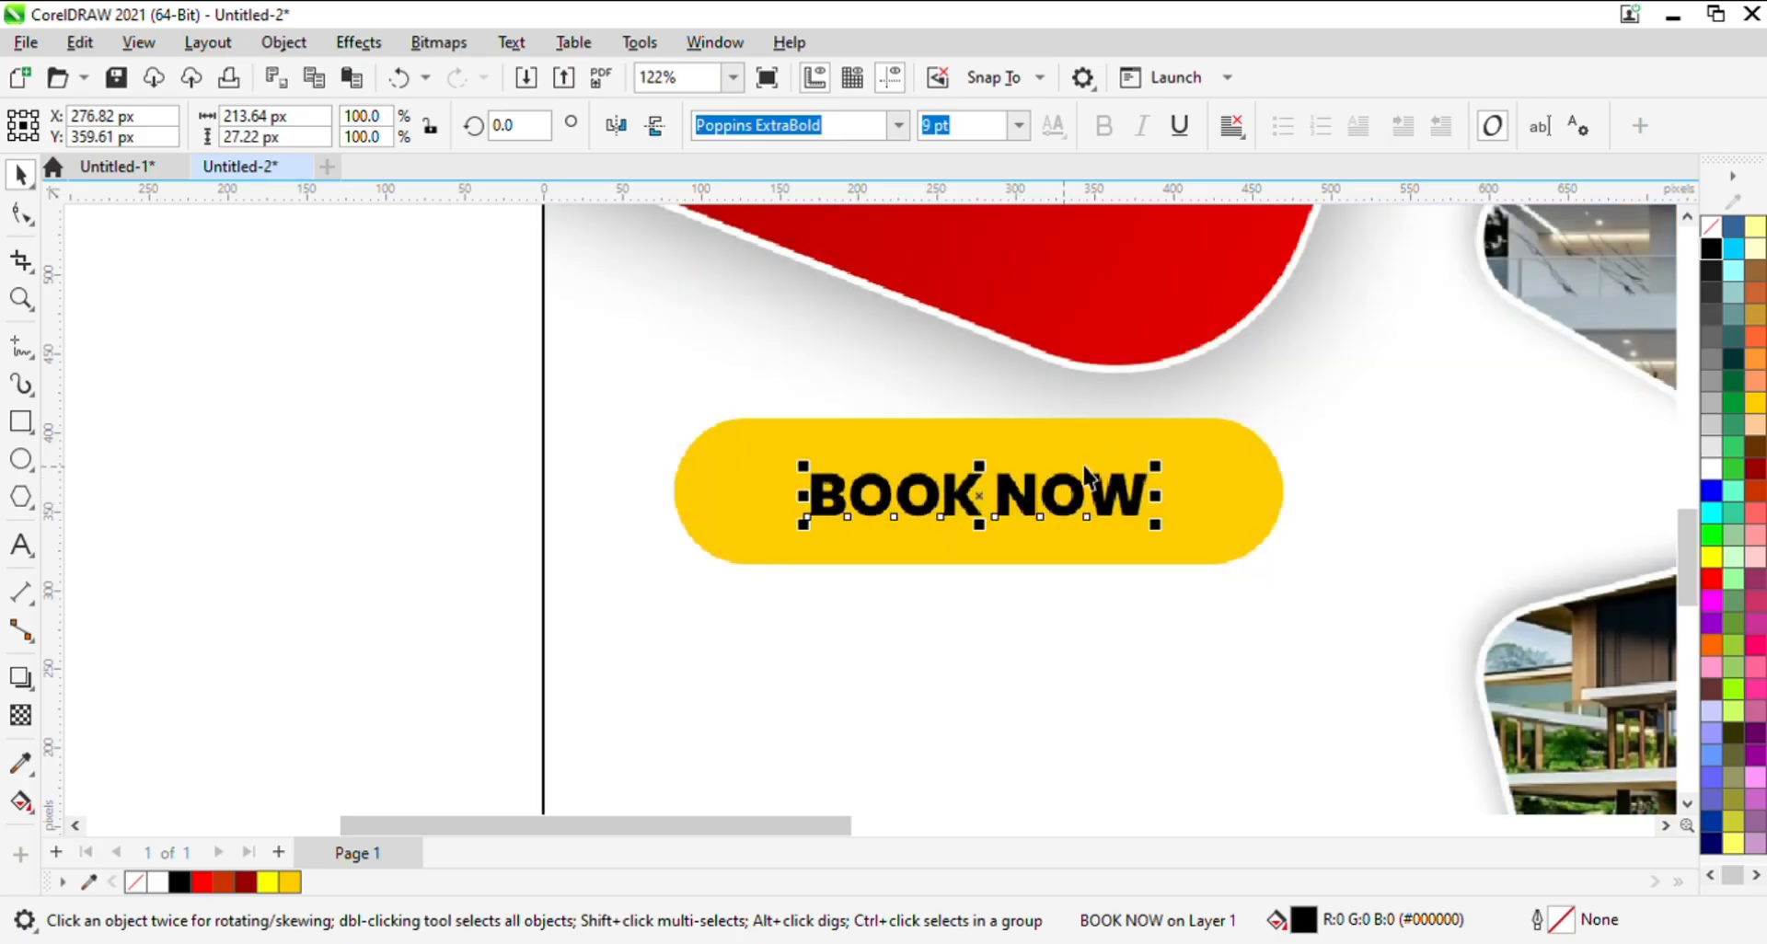
- Add a drop shadow to the yellow pill behind BOOK NOW
left_click(1259, 448)
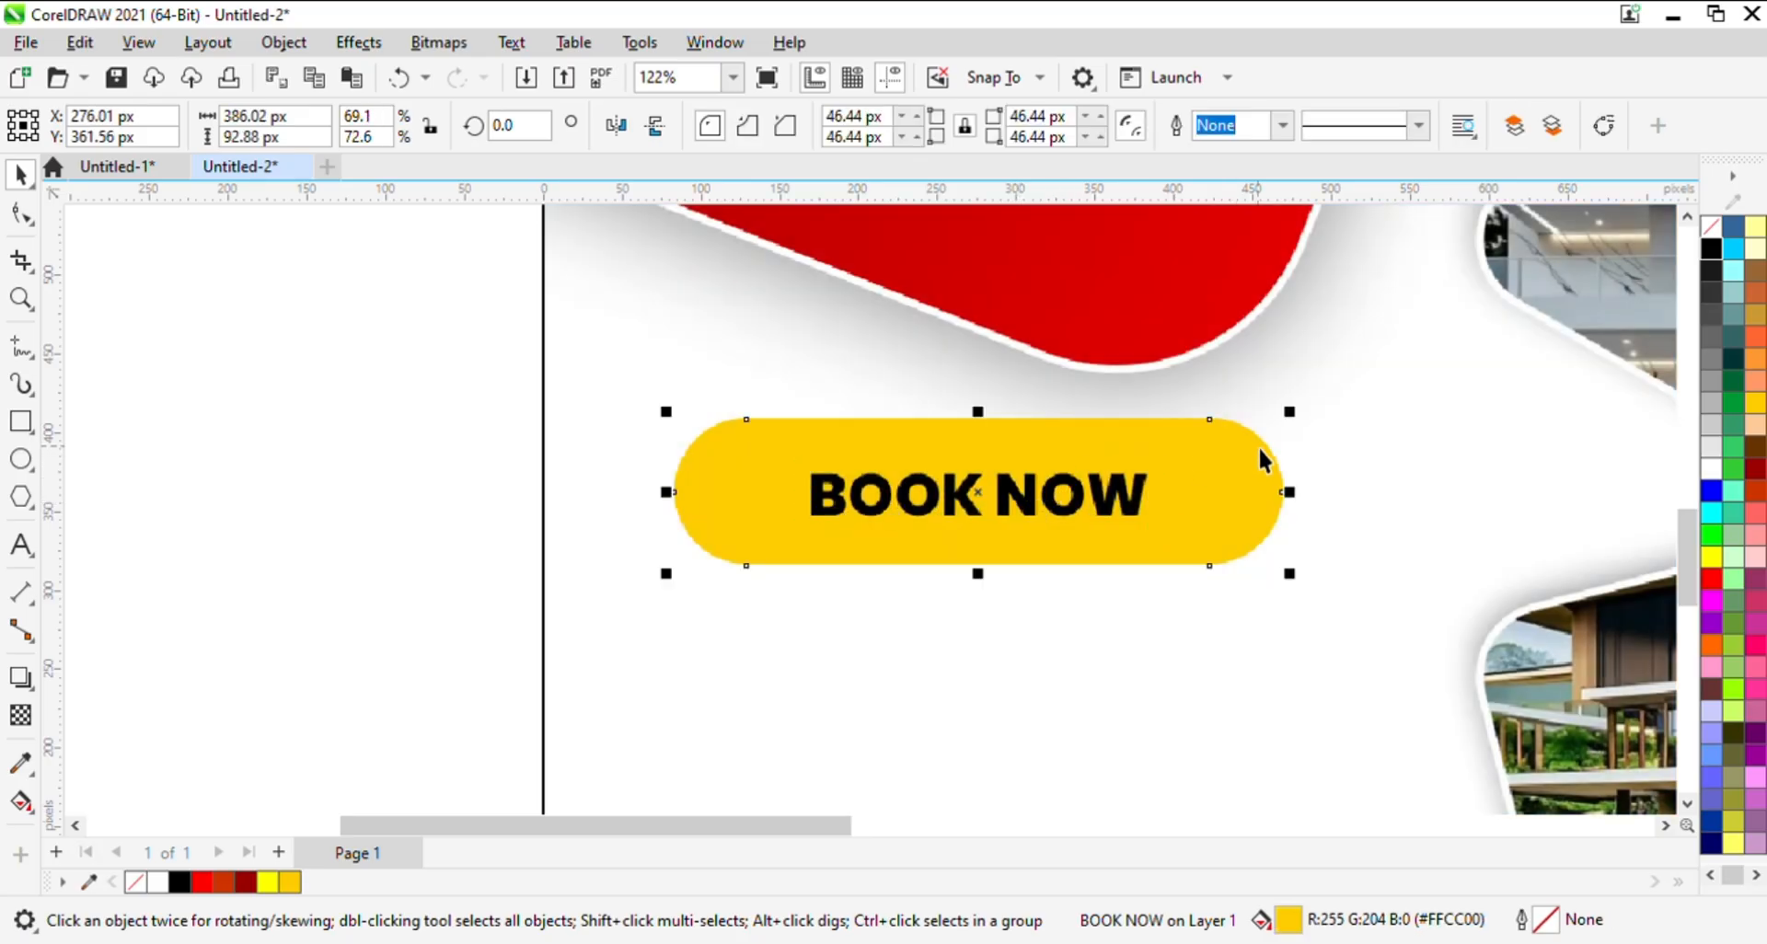
left_click(19, 679)
left_click_drag(675, 492, 1288, 495)
key("z")
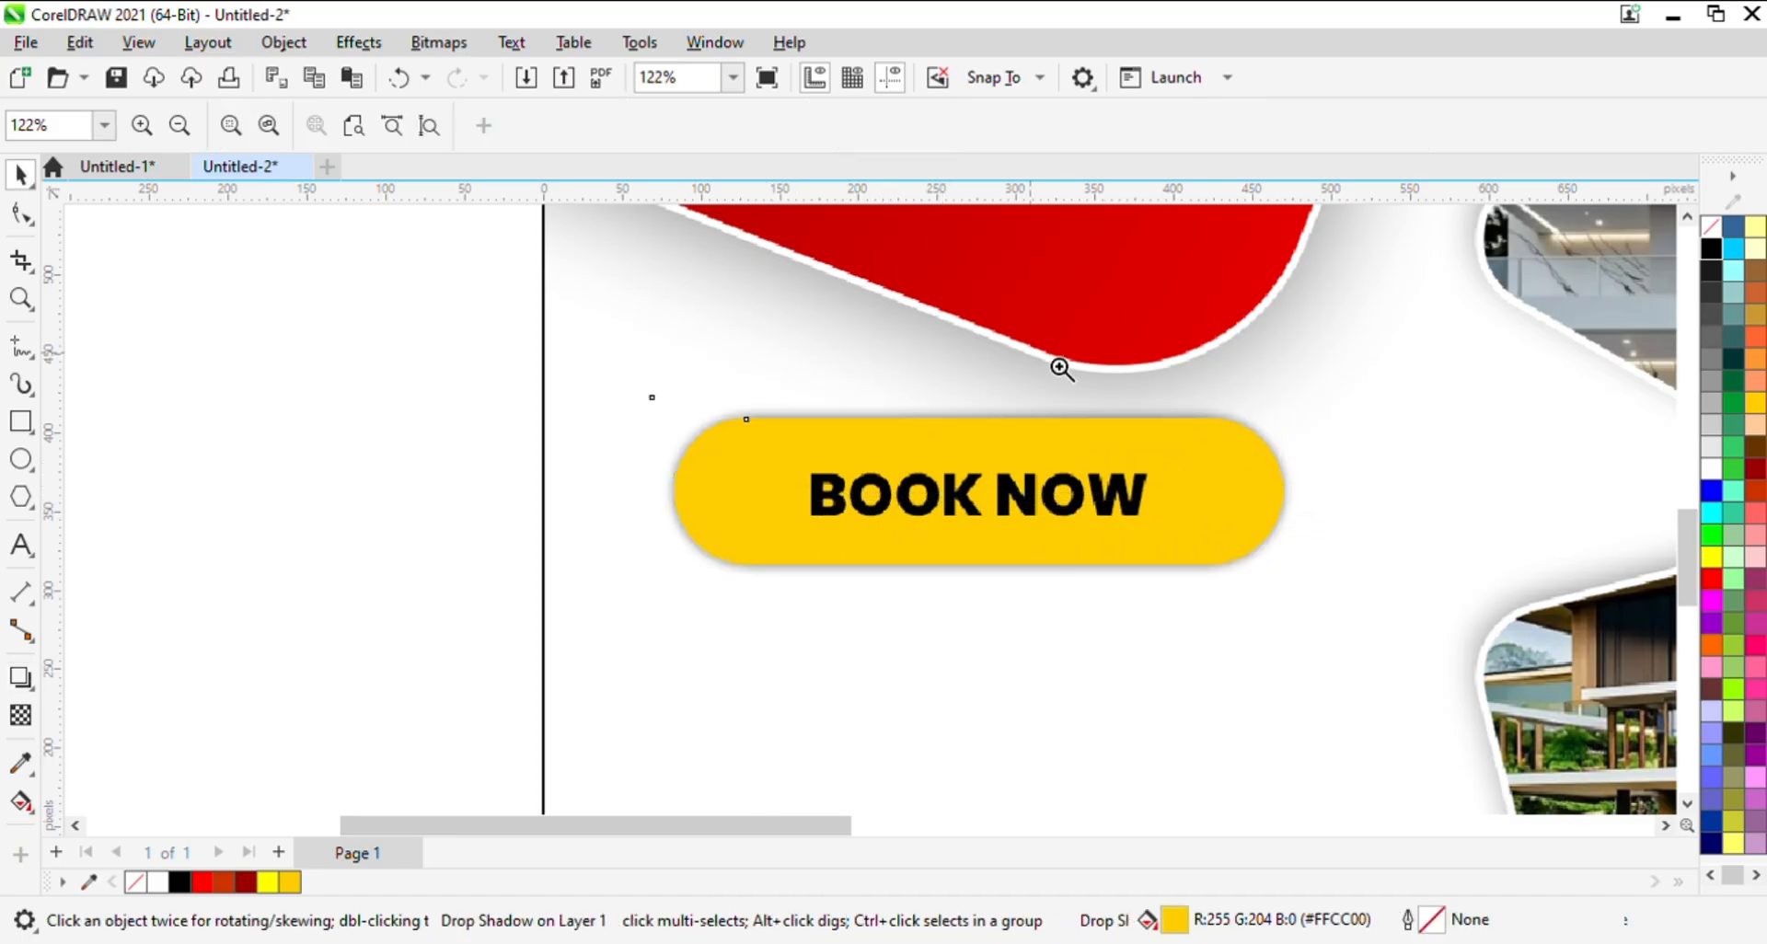
right_click(1061, 368)
key("space")
left_click(1115, 346)
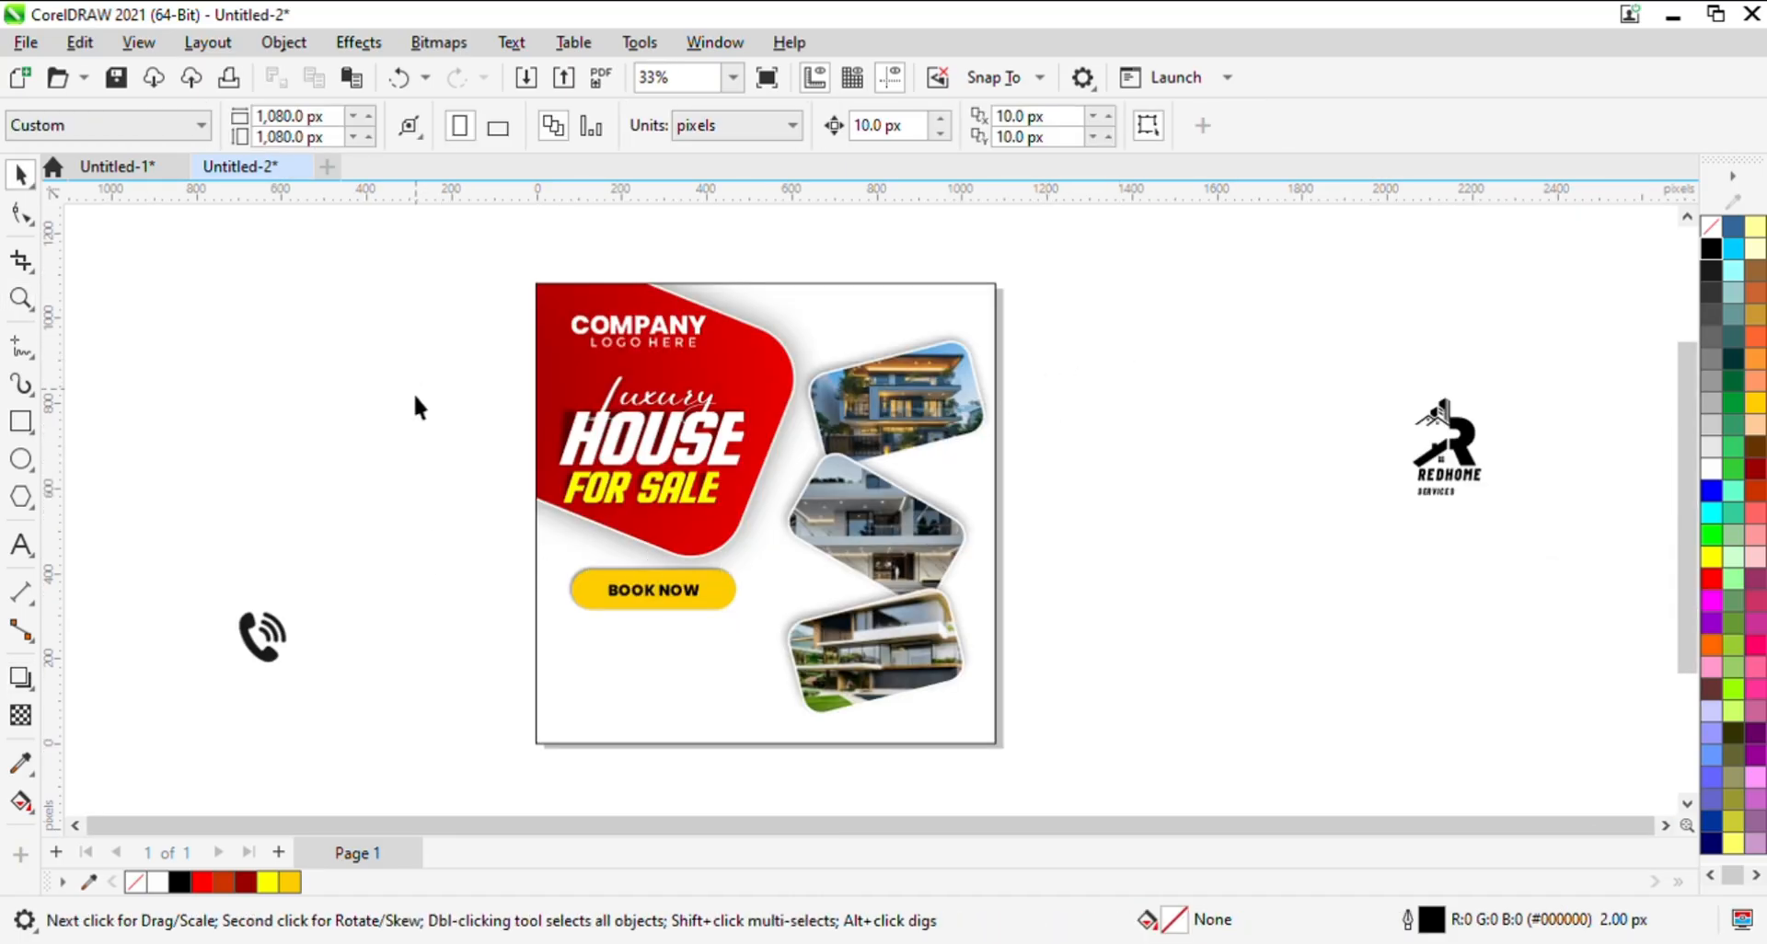
- Remove the outline from the 1080 px background rectangle
left_click(824, 299)
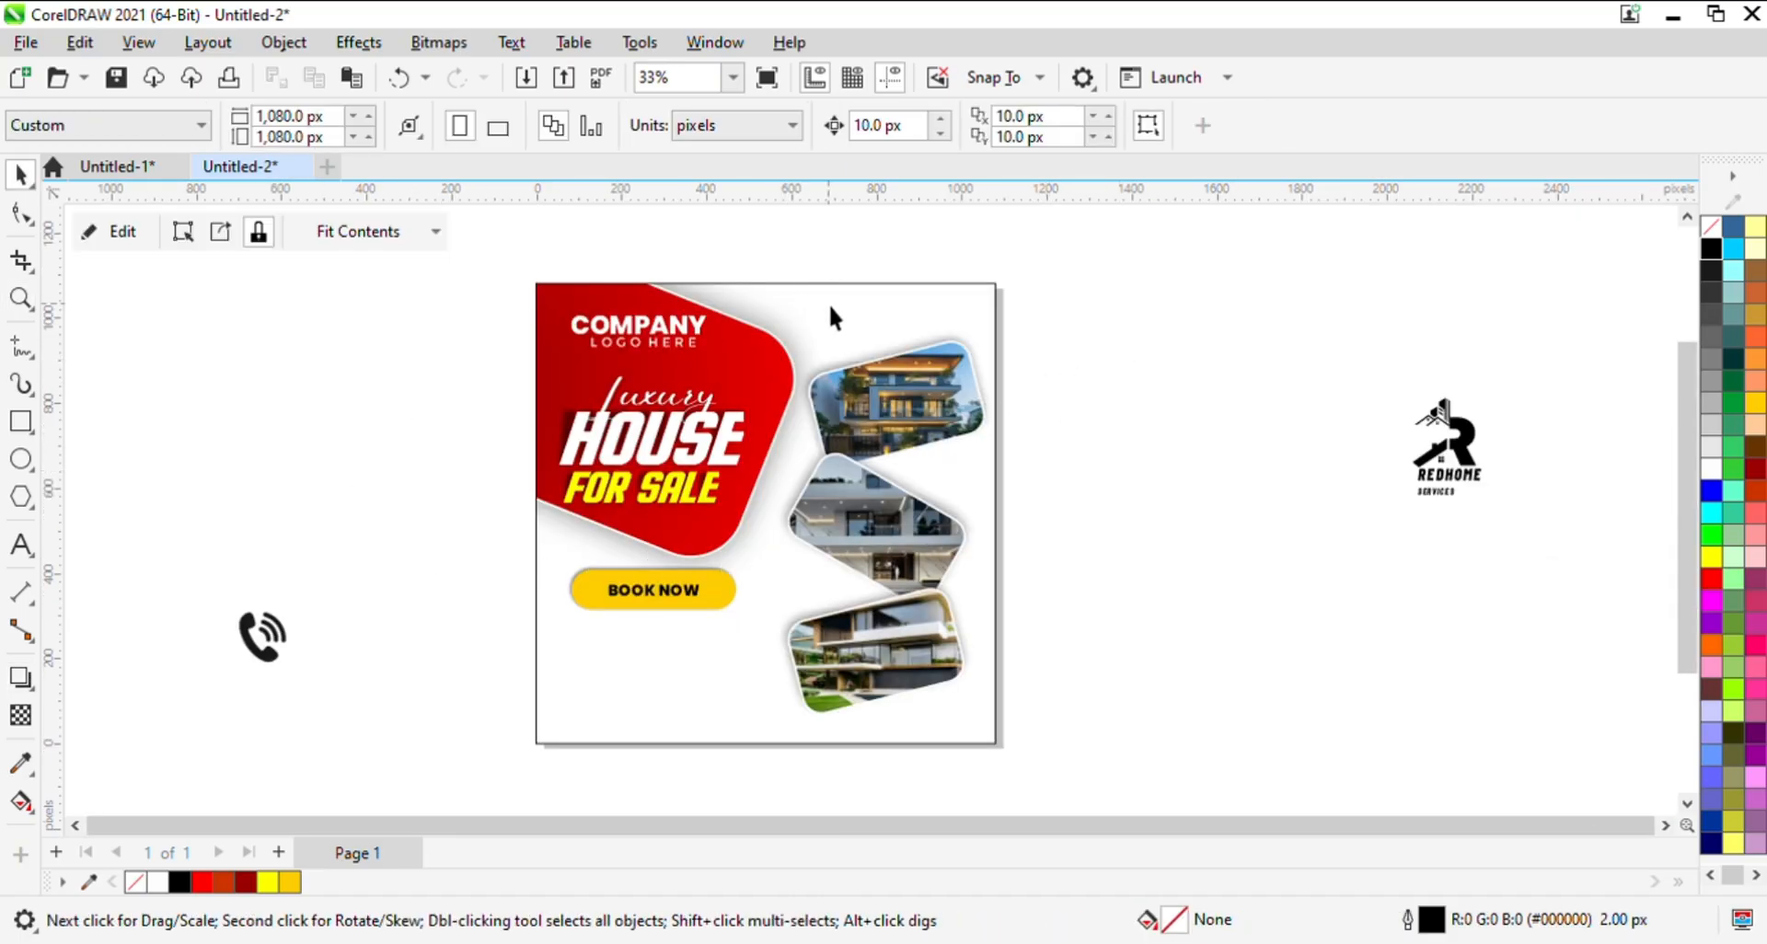
right_click(1711, 227)
left_click(1381, 317)
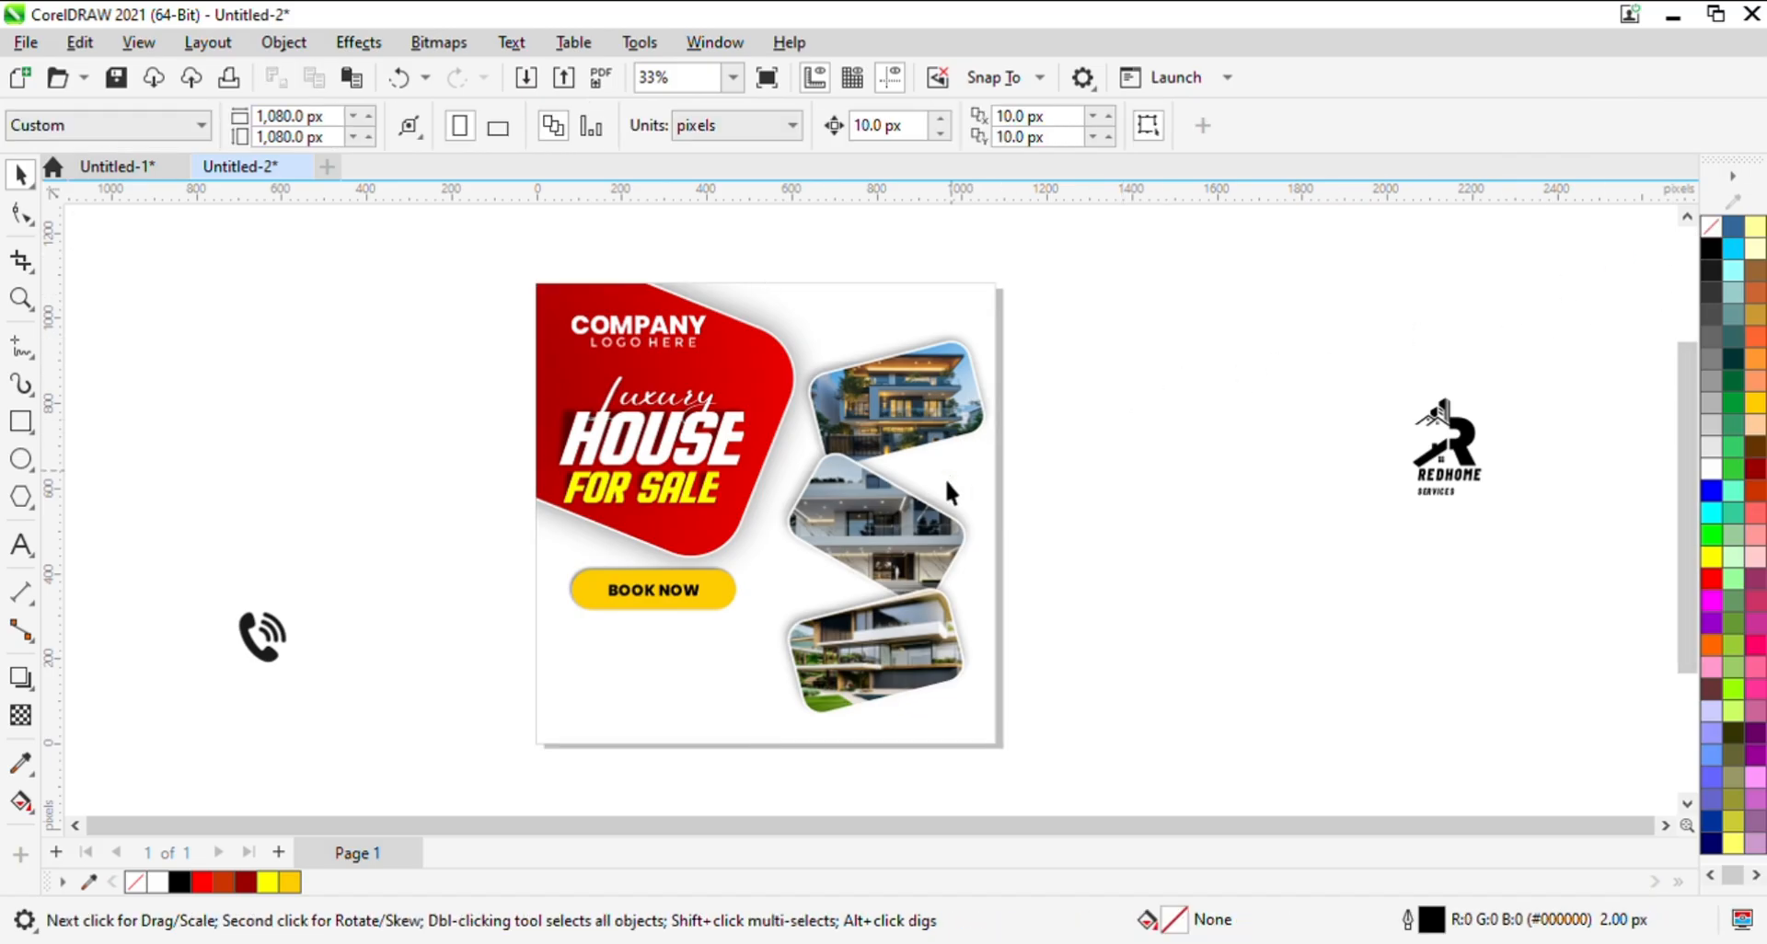
- Move the yellow pill and its BOOK NOW text slightly down together
left_click_drag(800, 637, 800, 636)
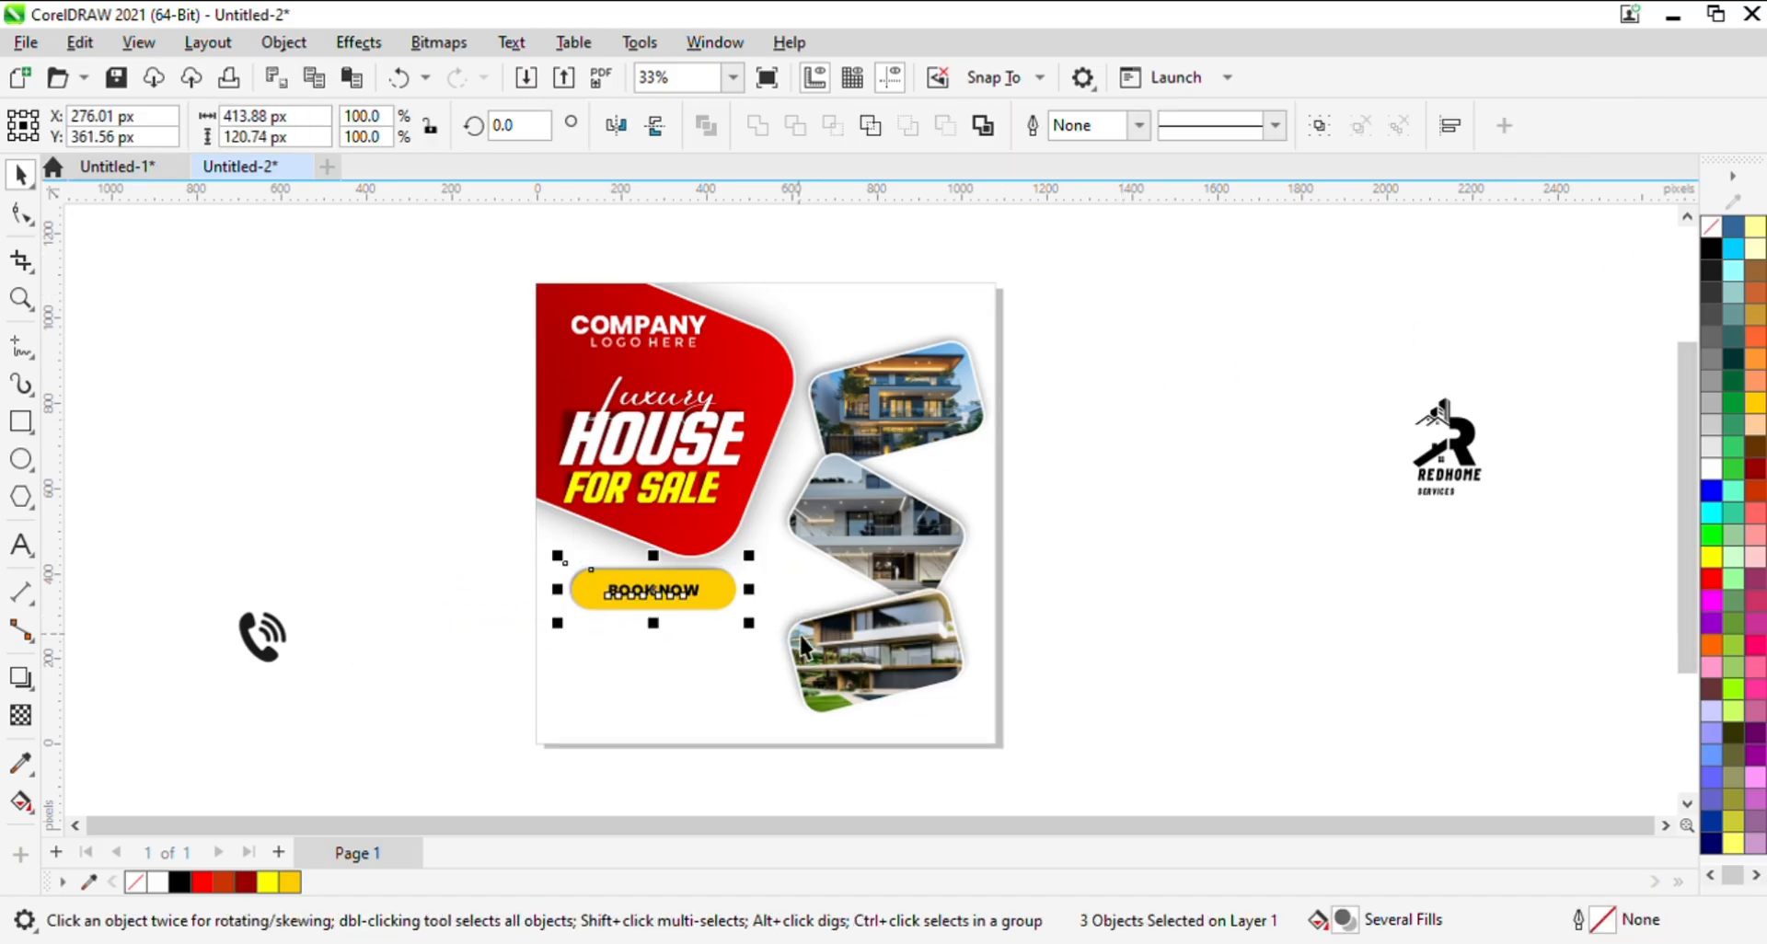
key("Down")
key("Down")
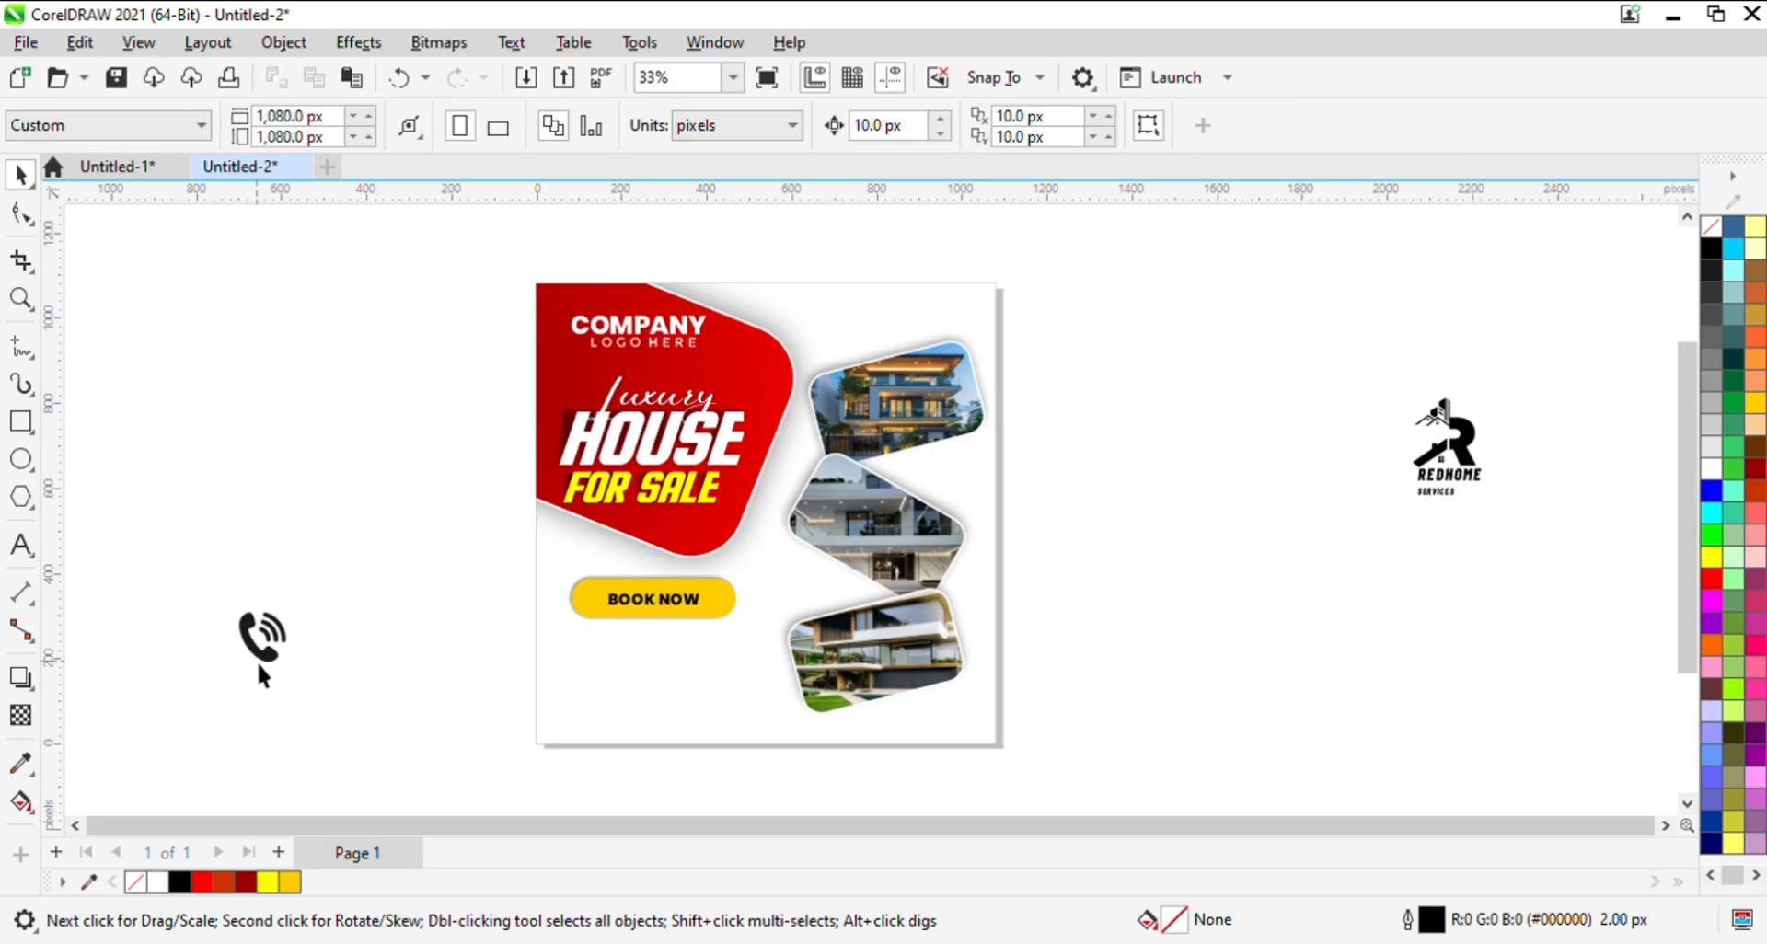
- Convert the phone icon to vector shapes at 253 px wide and delete the original bitmap
left_click(257, 656)
left_click_drag(316, 595, 350, 550)
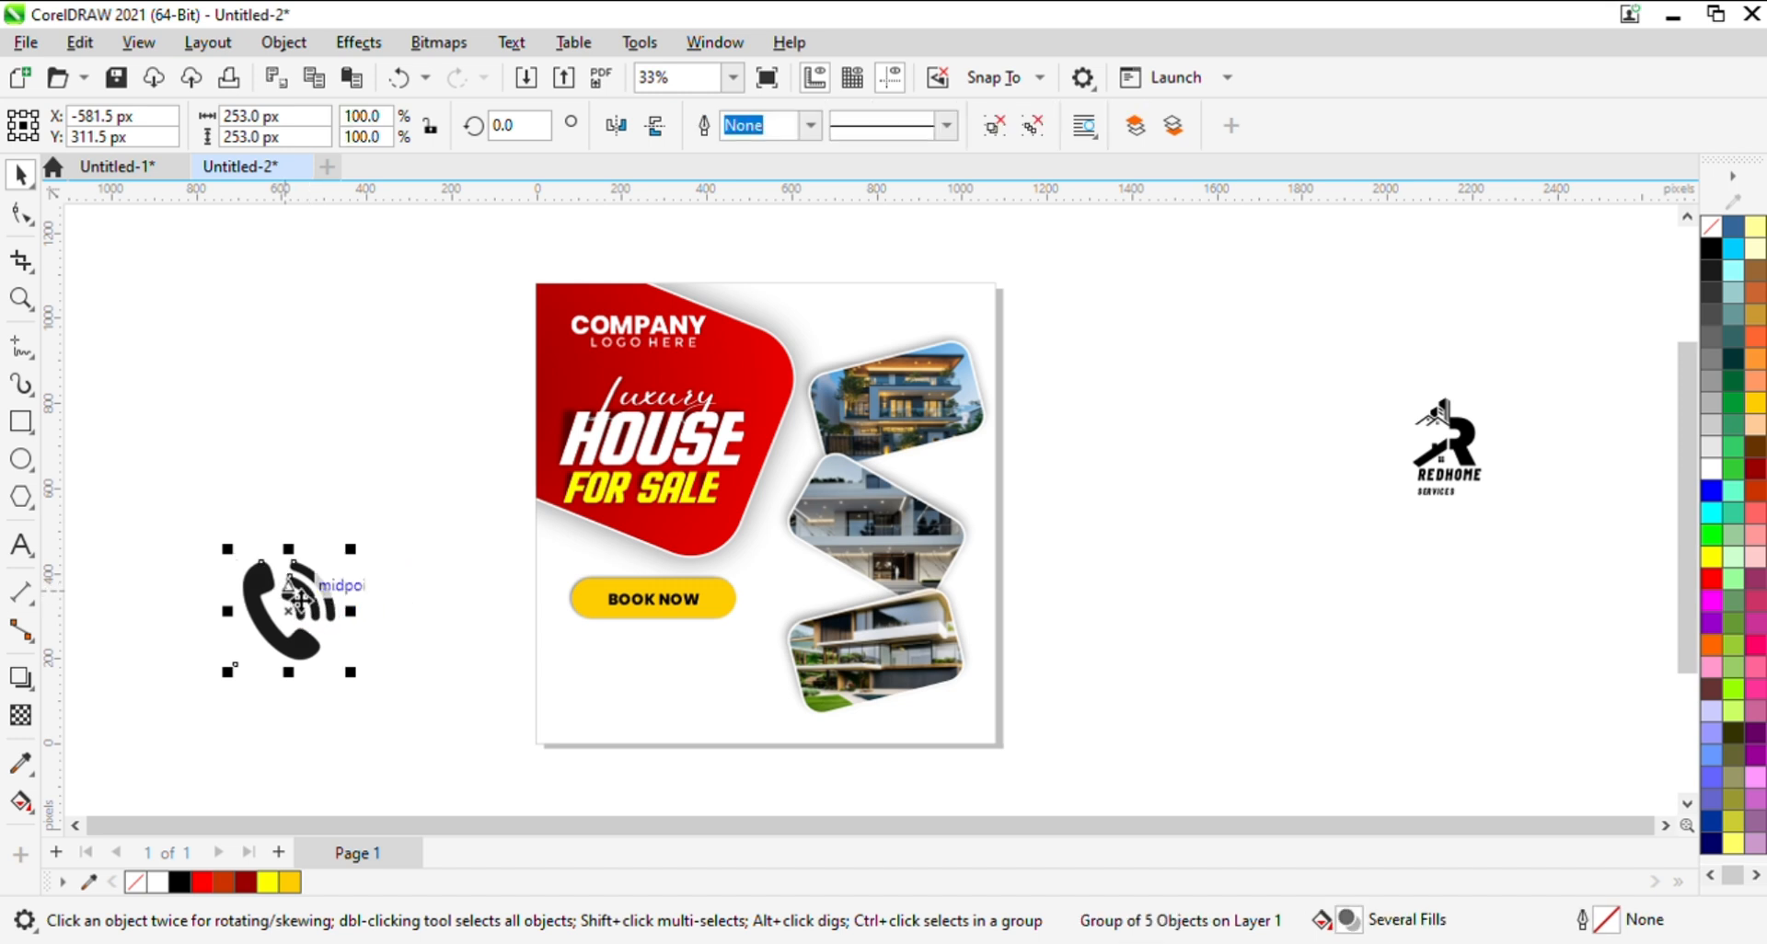
left_click_drag(306, 615, 449, 464)
left_click(300, 597)
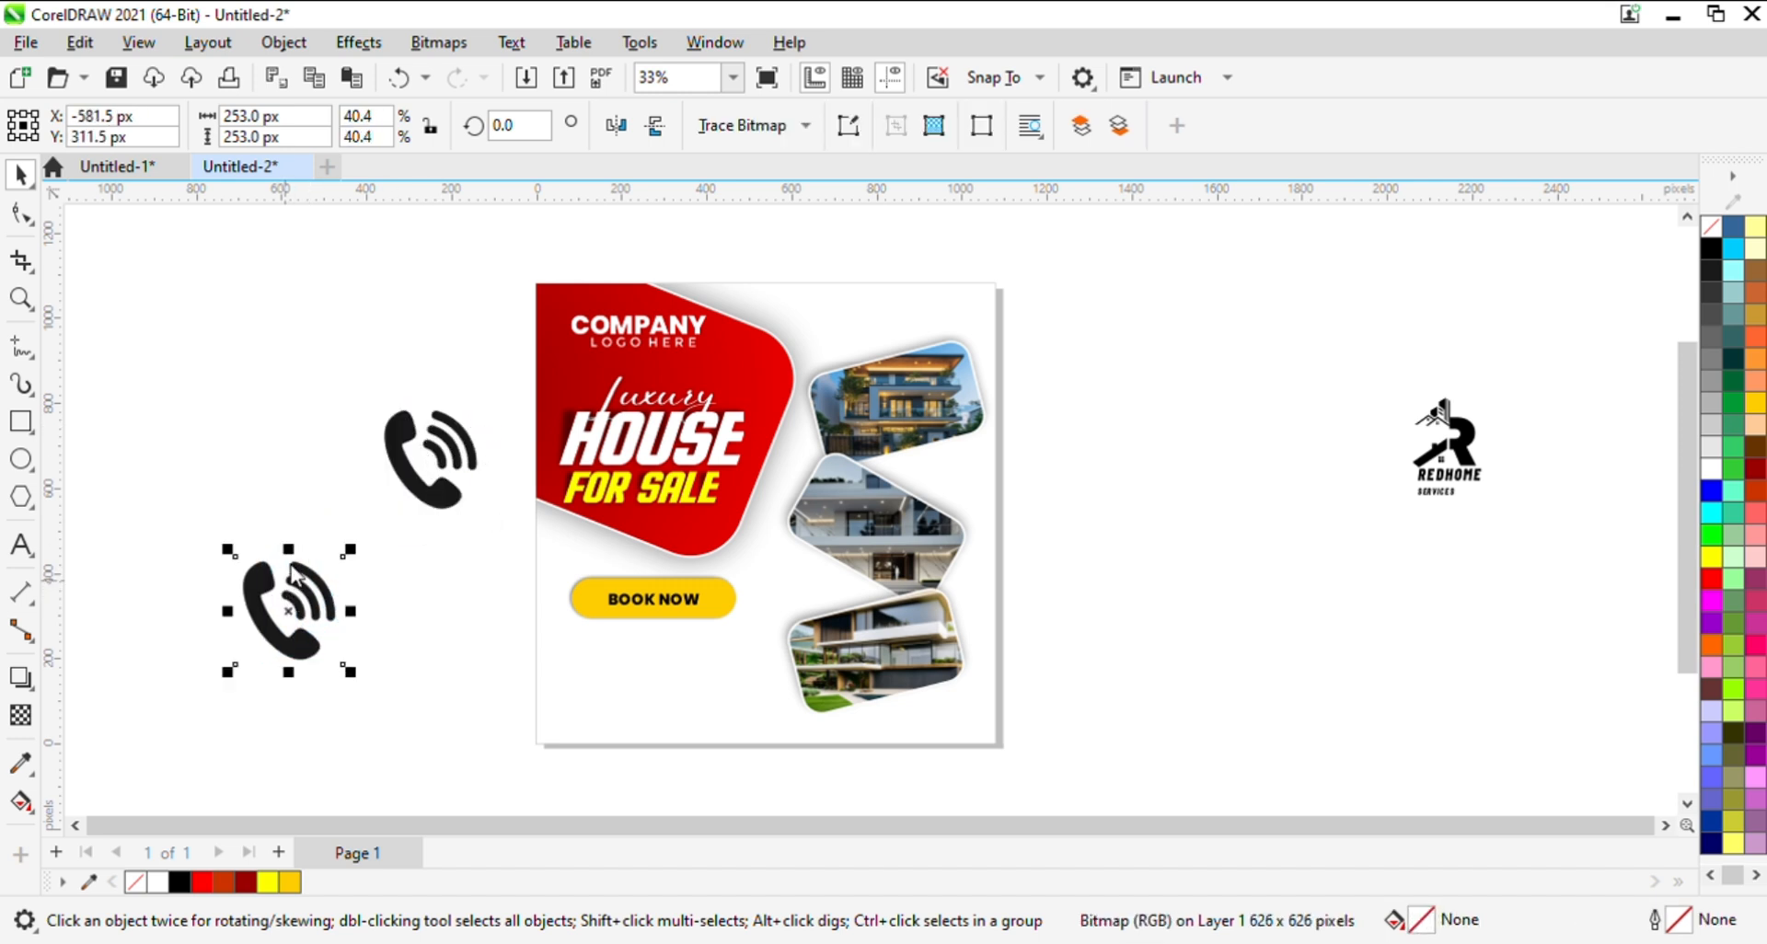
left_click(74, 408)
left_click(295, 593)
key("Delete")
- Ungroup the traced phone icon and regroup only its four dark phone shapes without the background piece
left_click_drag(411, 474, 241, 589)
key("ctrl+u")
left_click(366, 237)
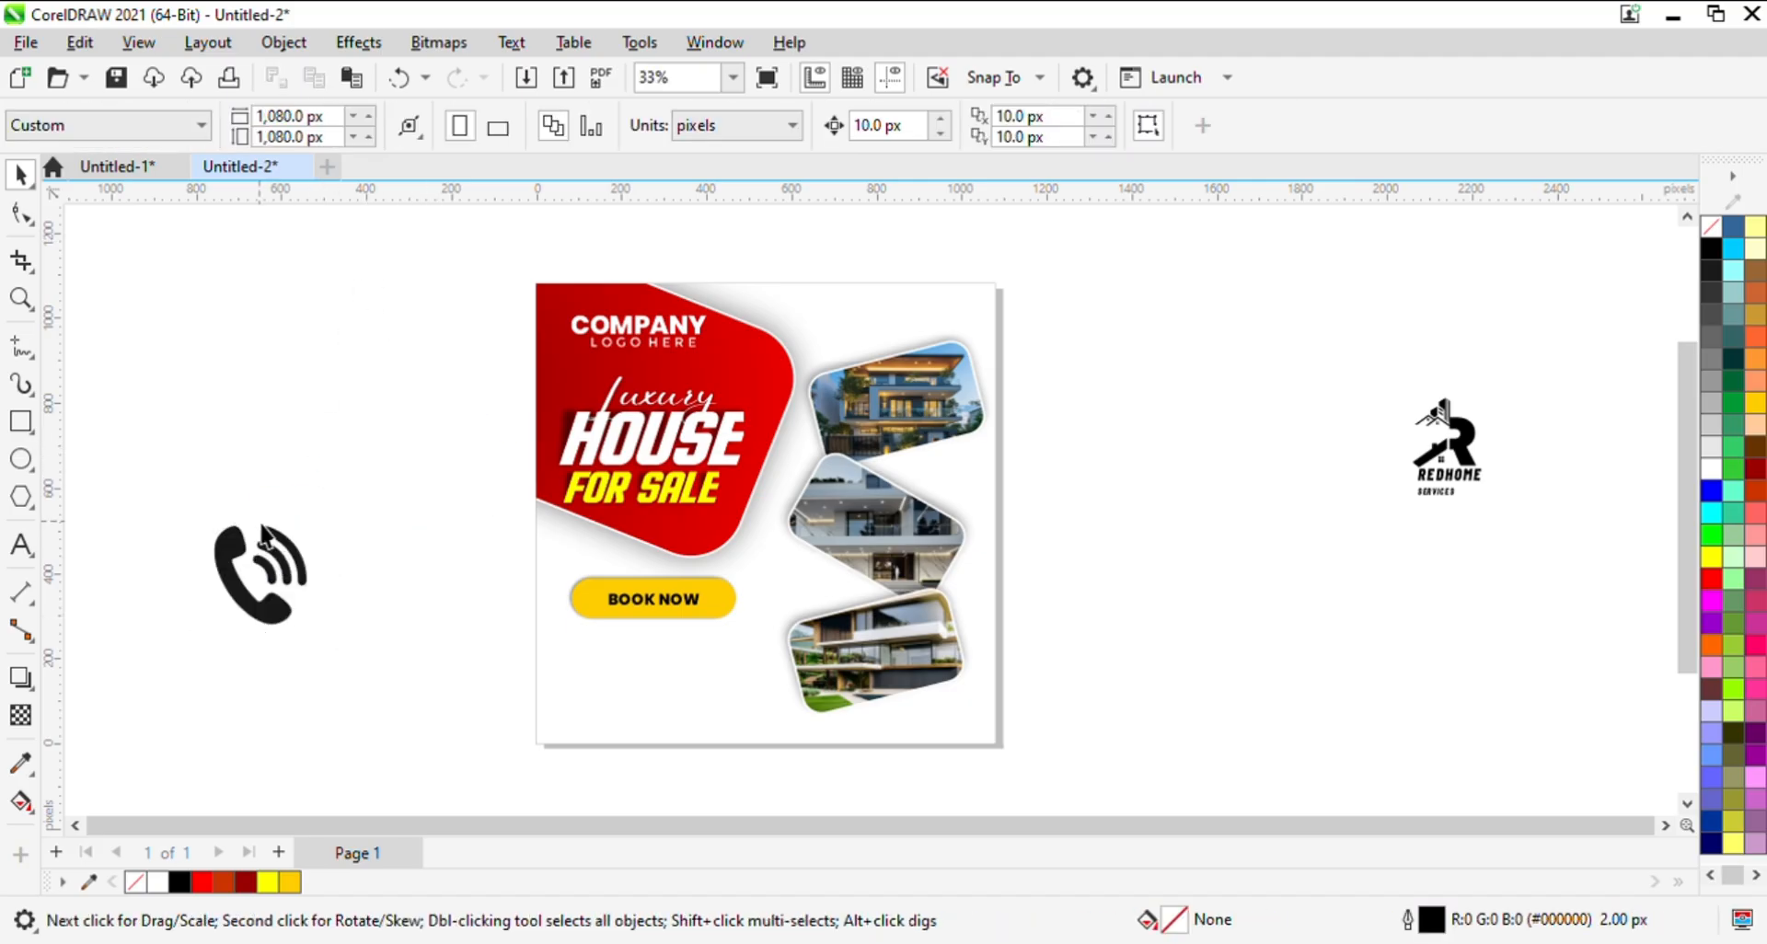
left_click(264, 544)
left_click(356, 484)
left_click_drag(365, 482, 138, 703)
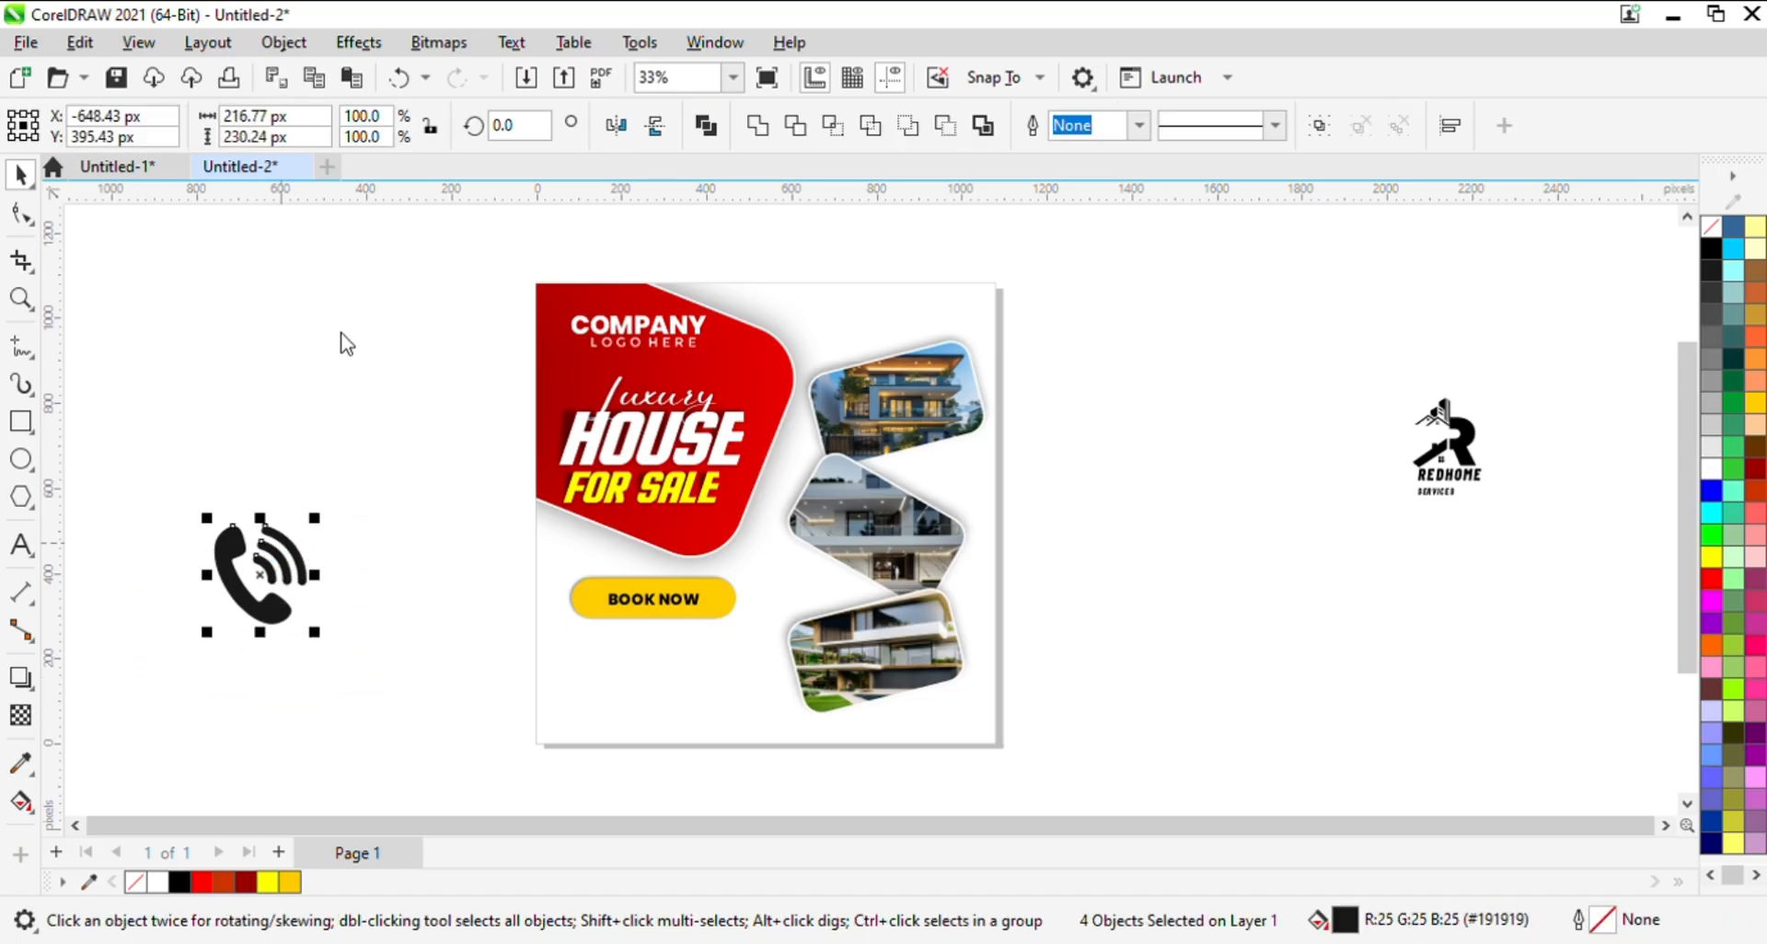
key("ctrl+g")
- Scale the phone icon to about 69 px wide and place it in the post's lower-left corner
left_click_drag(318, 527, 574, 711)
left_click(444, 721)
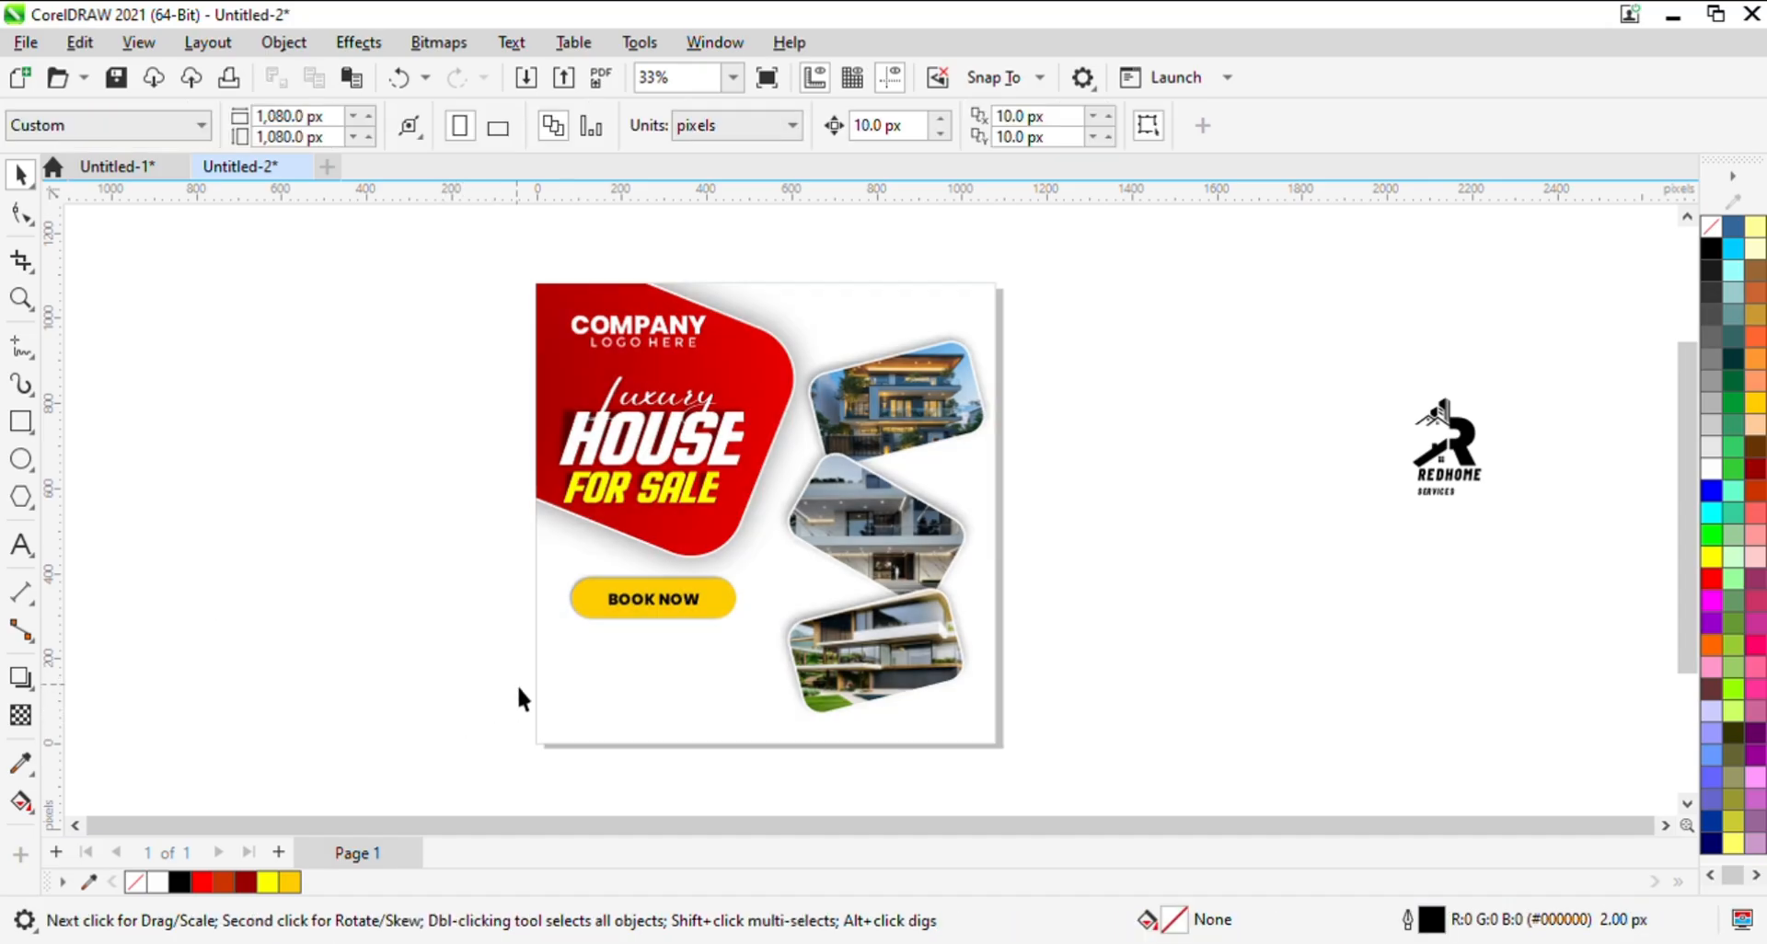
key("ctrl+z")
left_click_drag(243, 610, 578, 722)
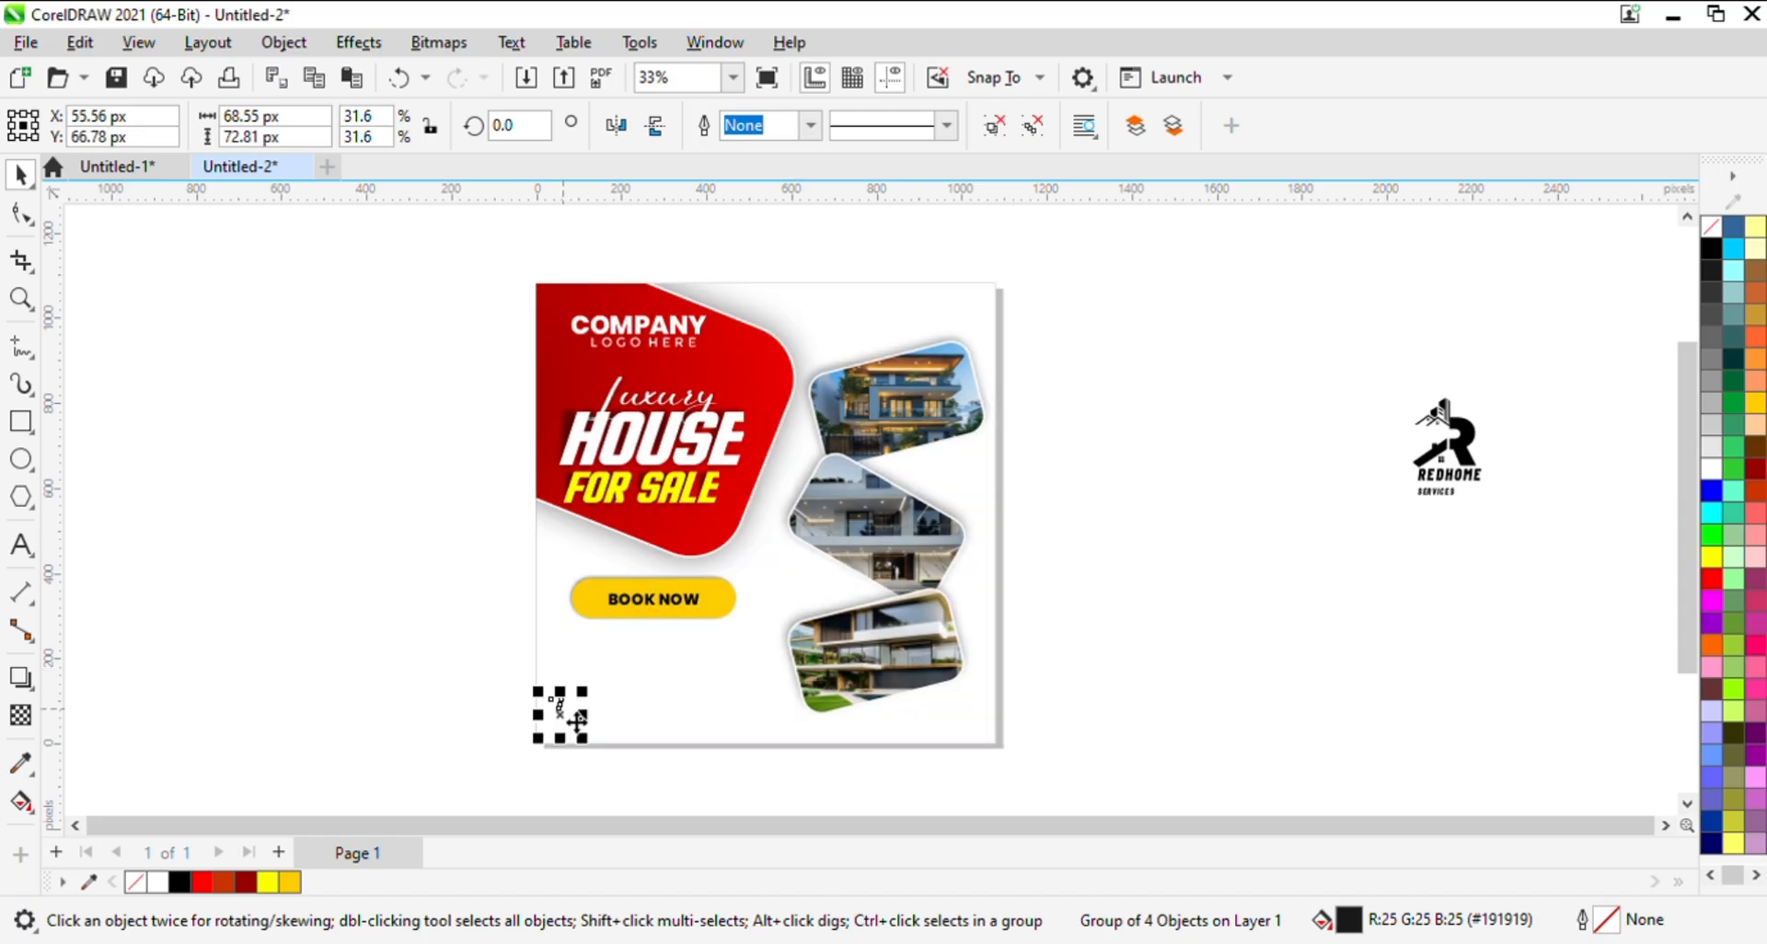
key("Right")
left_click(240, 603)
- Duplicate the BOOK NOW text below the pill and replace the copy's wording with the contact phone number
left_click(670, 609)
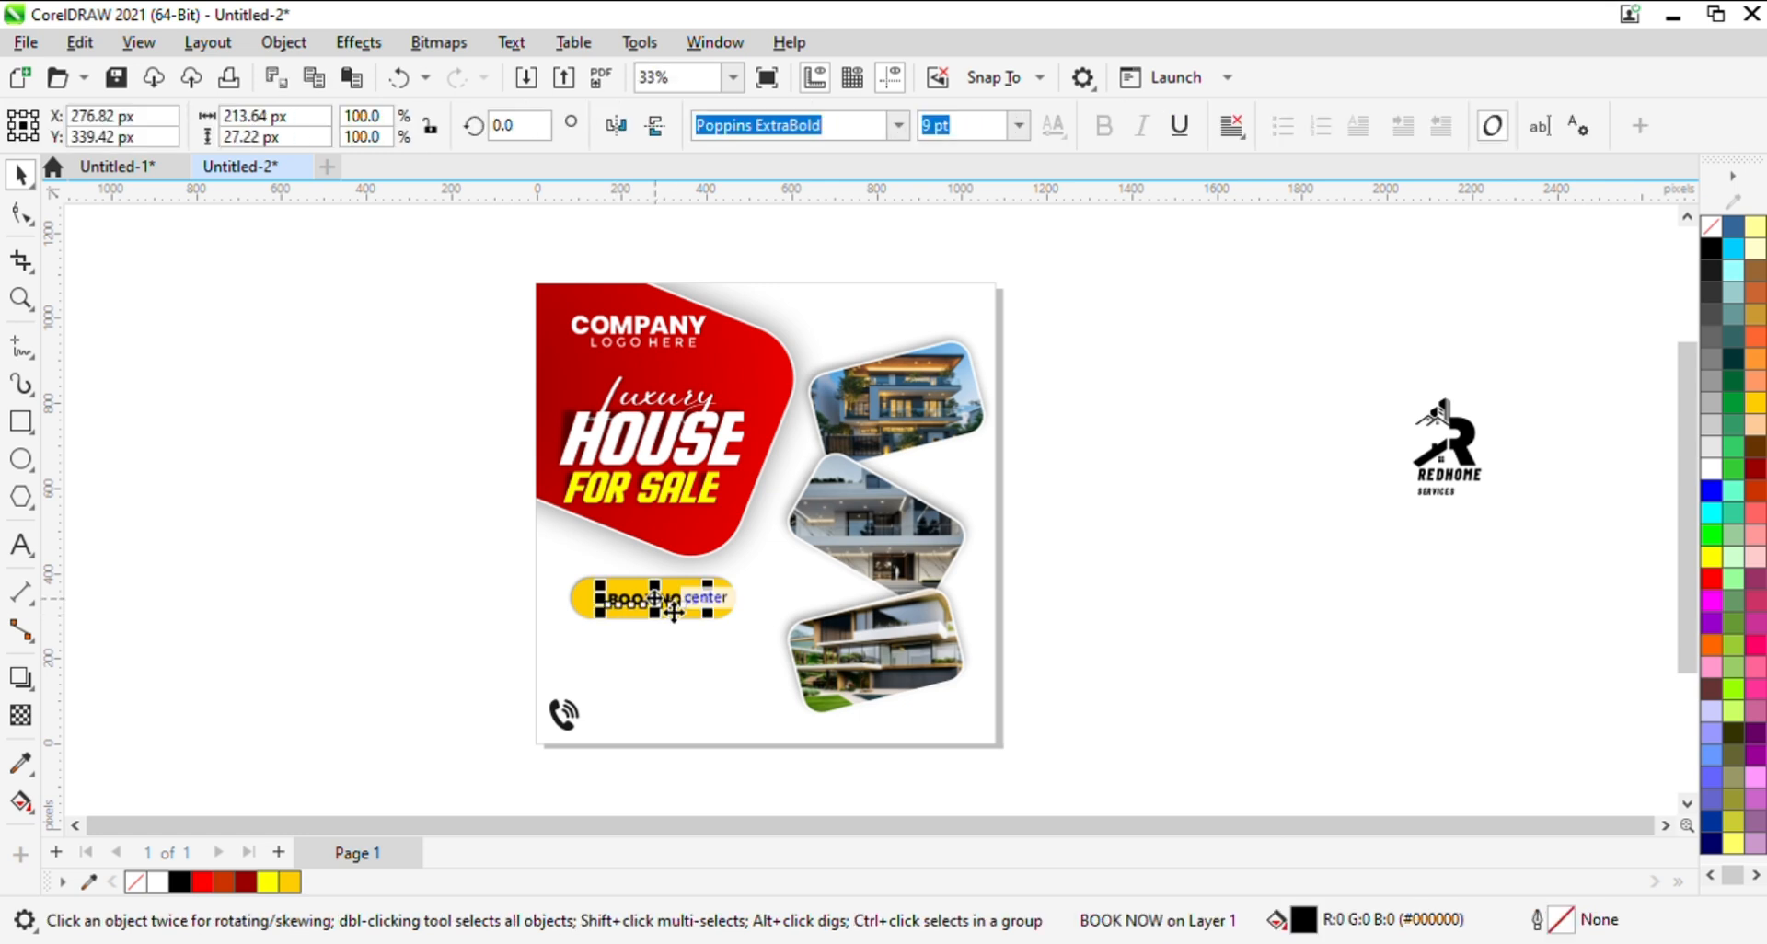
left_click(511, 626)
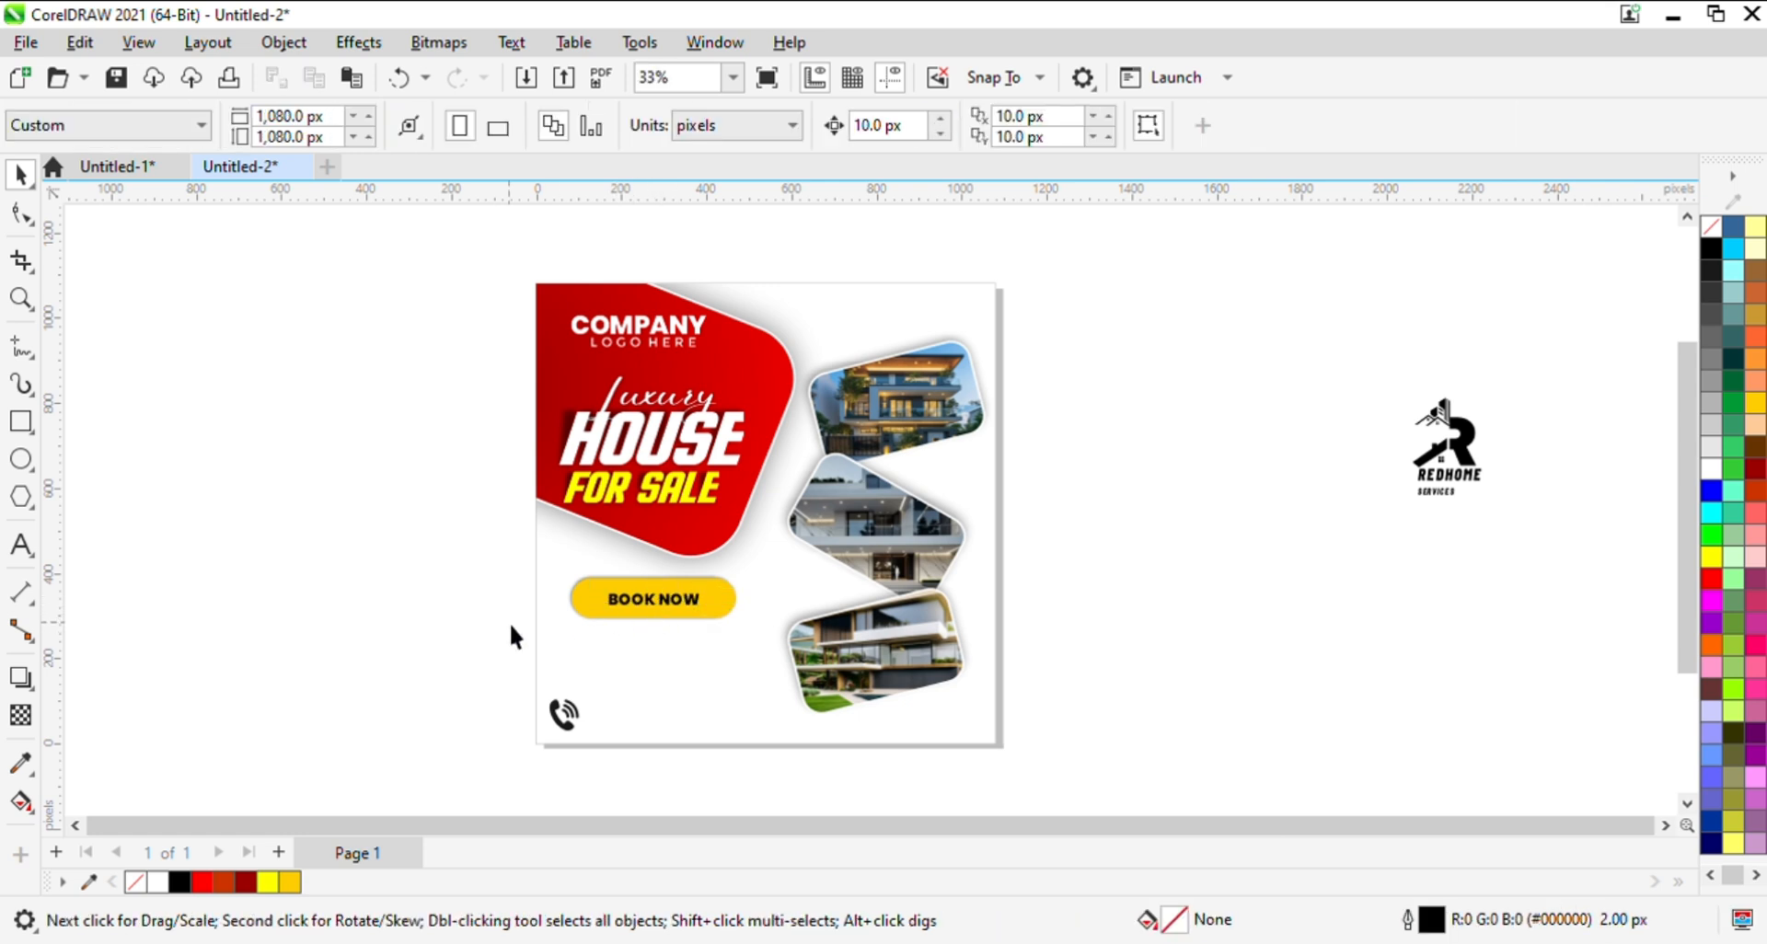
left_click(629, 622)
left_click(639, 606)
left_click_drag(639, 606, 675, 704)
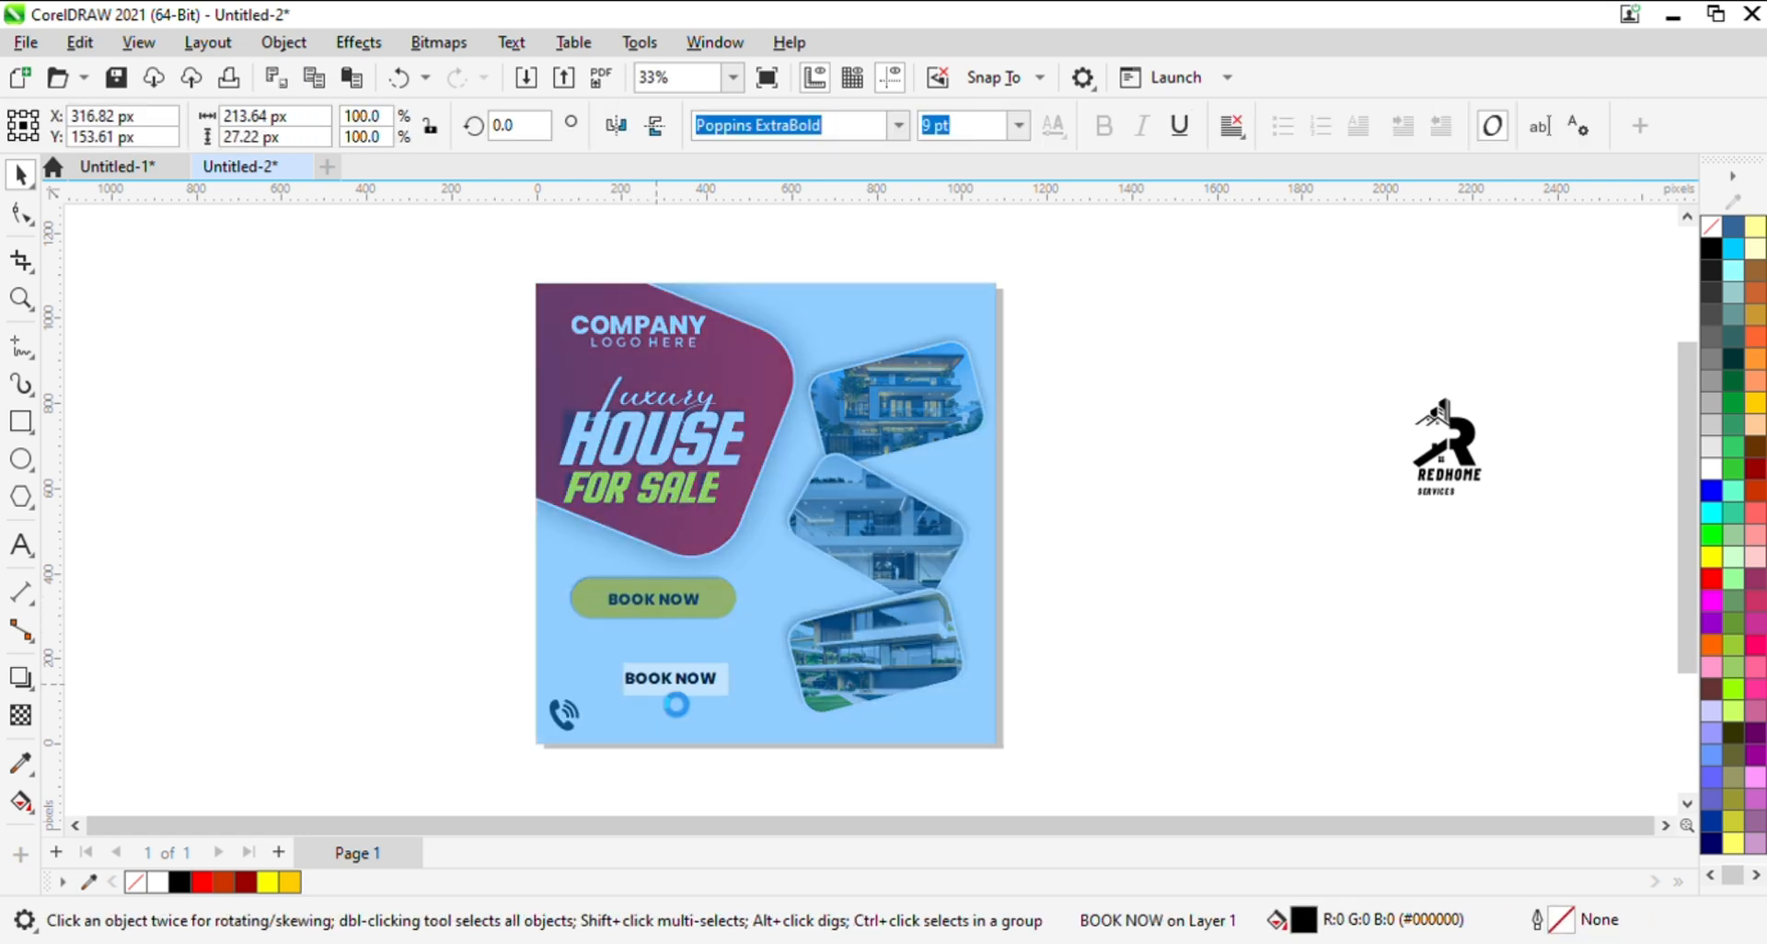
double_click(659, 685)
key("ctrl+a")
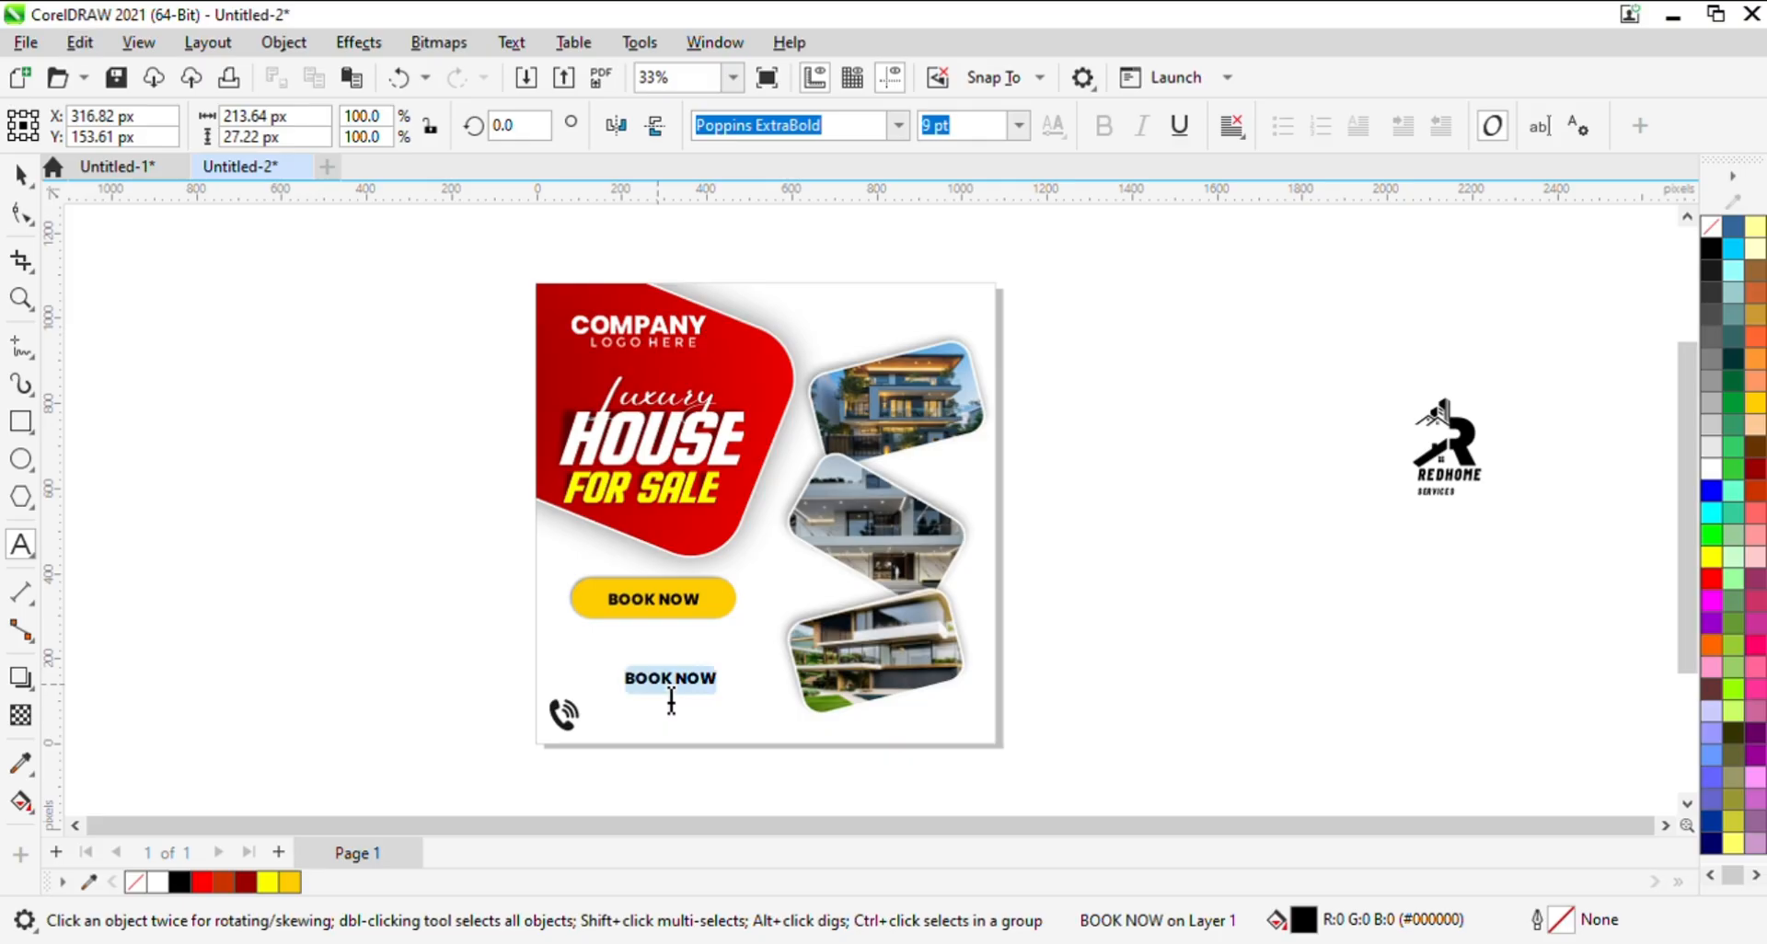
key("BackSpace")
type("+123-9000-12345")
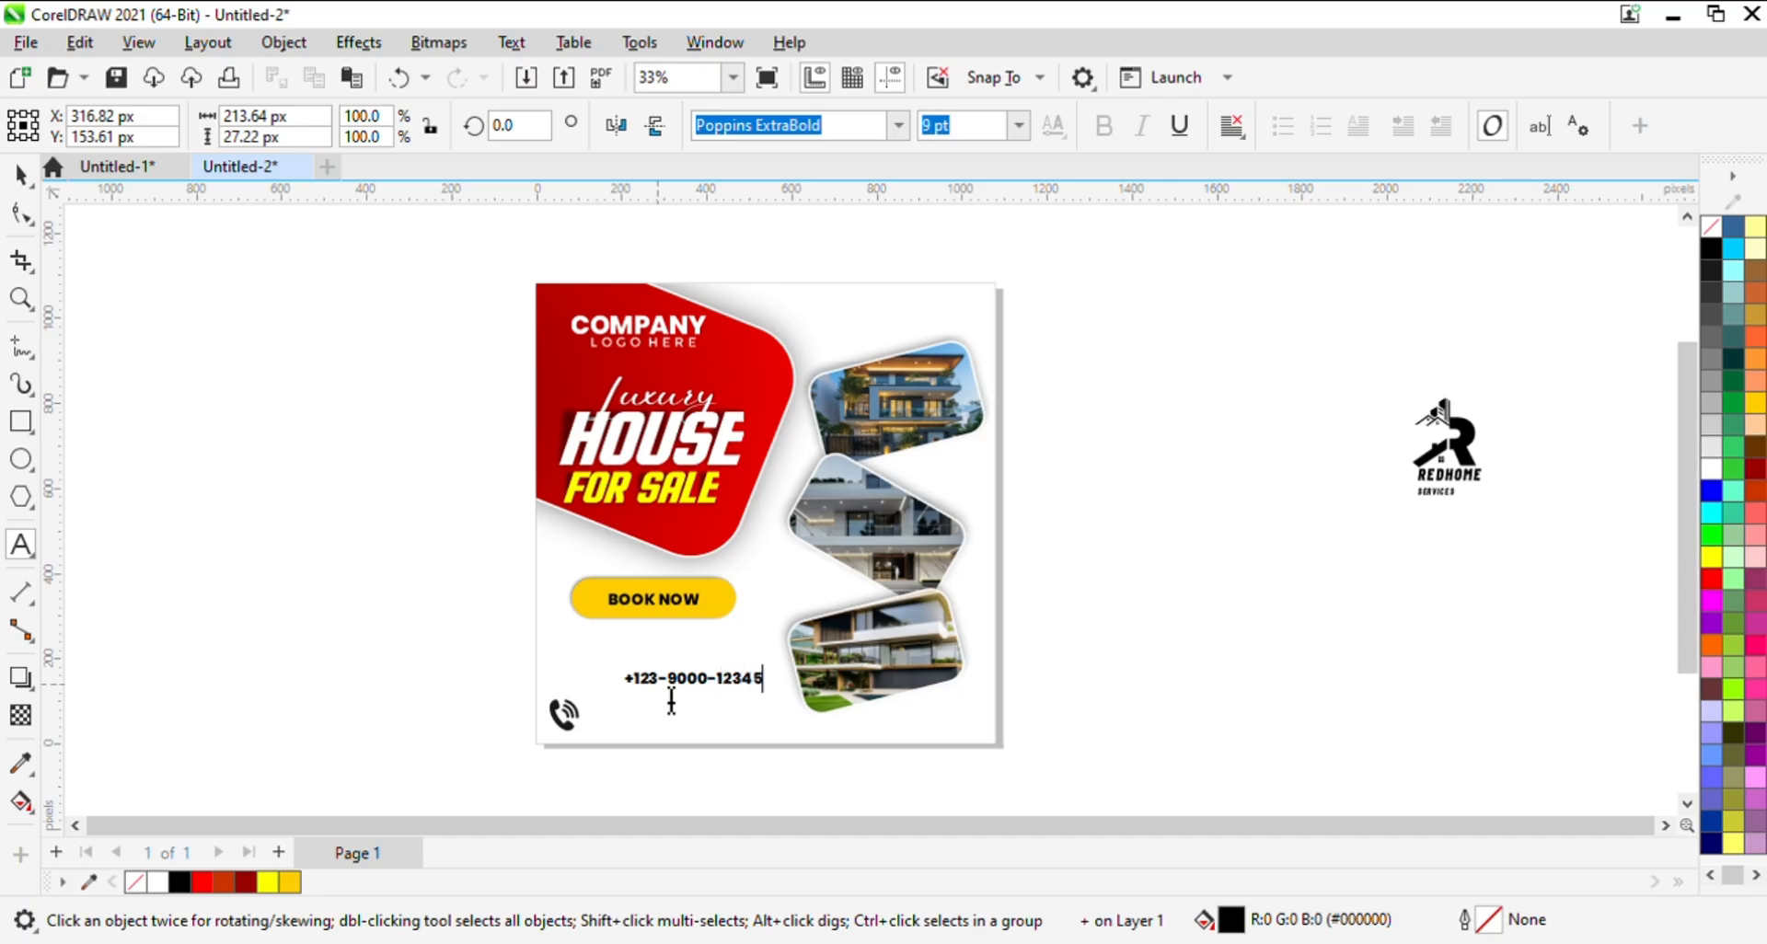
- Set the contact phone number text to 12 pt and place it just beside the phone icon near the post's lower edge
left_click(20, 173)
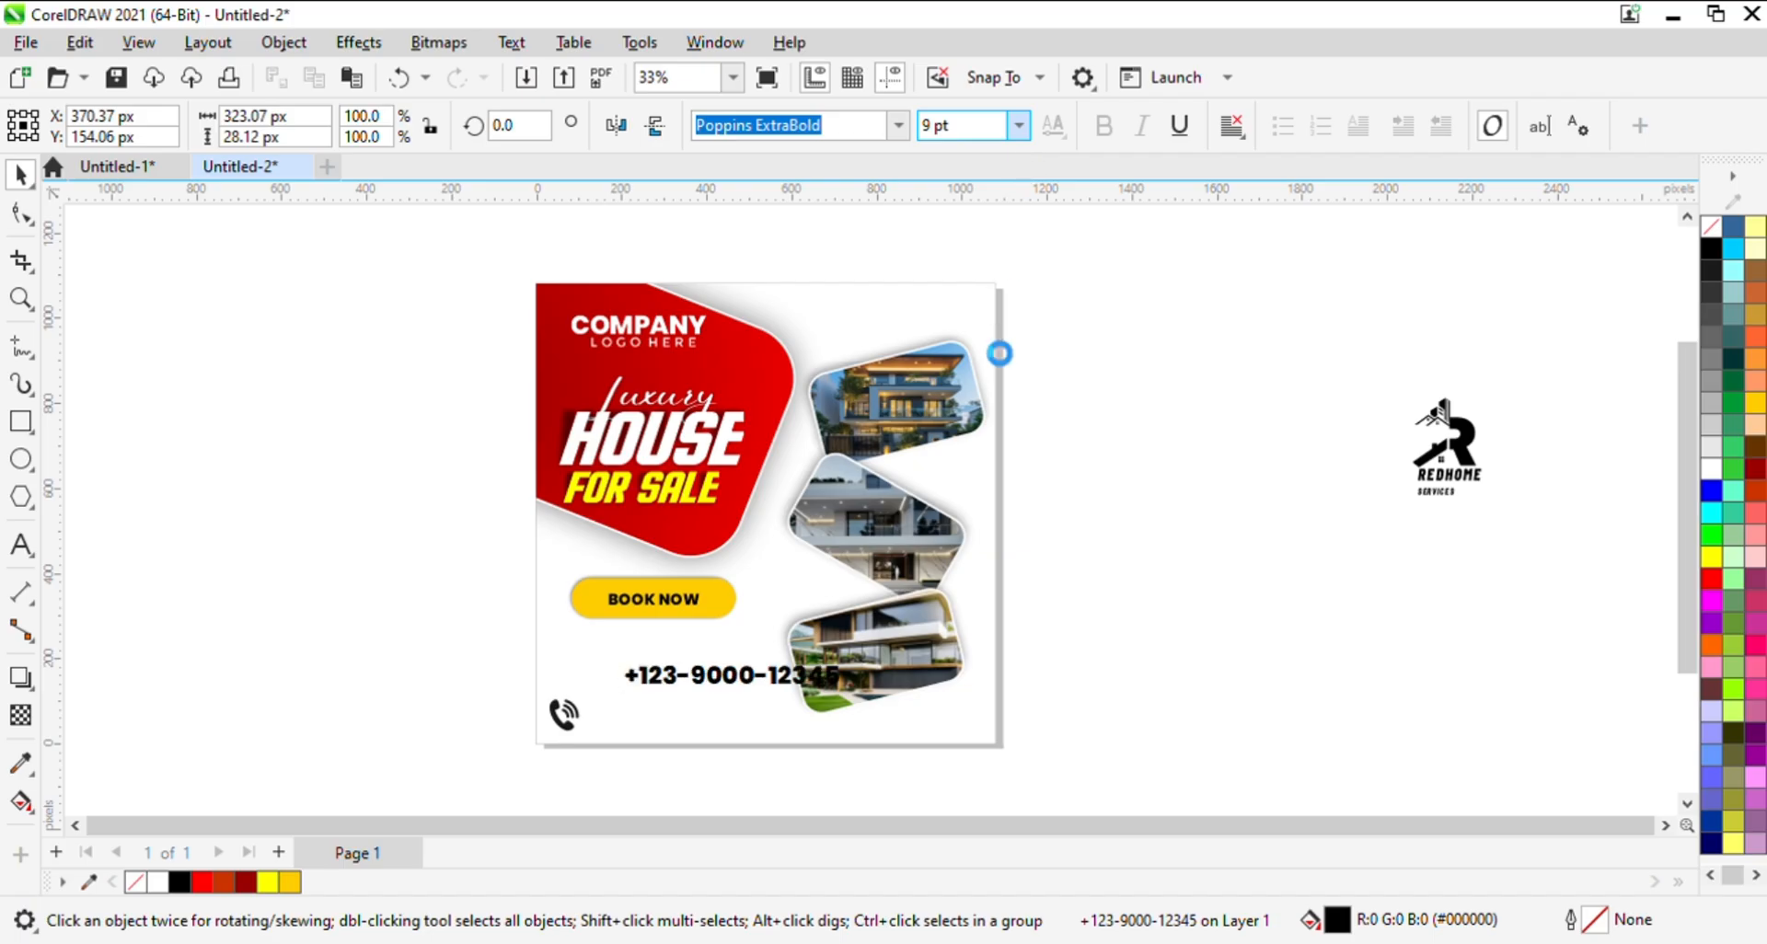
left_click(999, 354)
key("Left")
key("Left")
key("Left")
key("Left")
key("Left")
key("Left")
key("Left")
key("Left")
key("Left")
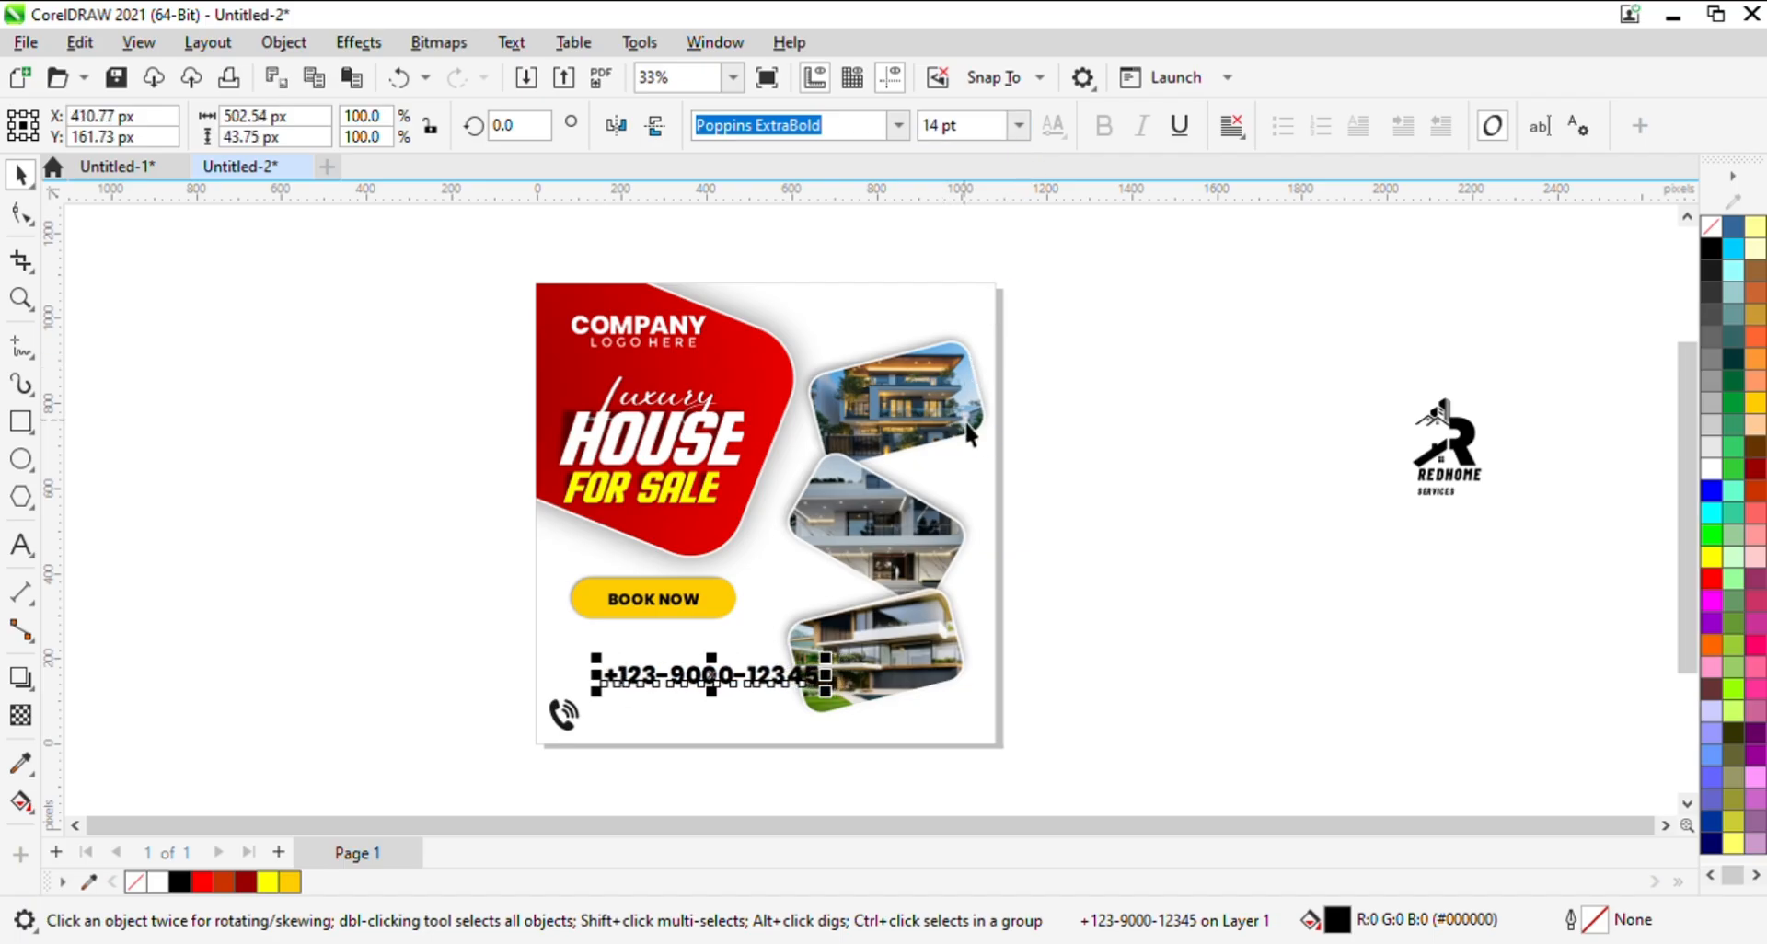
key("Down")
key("Down")
key("Down")
key("Down")
key("Down")
key("Down")
key("Down")
key("Down")
key("Down")
key("Down")
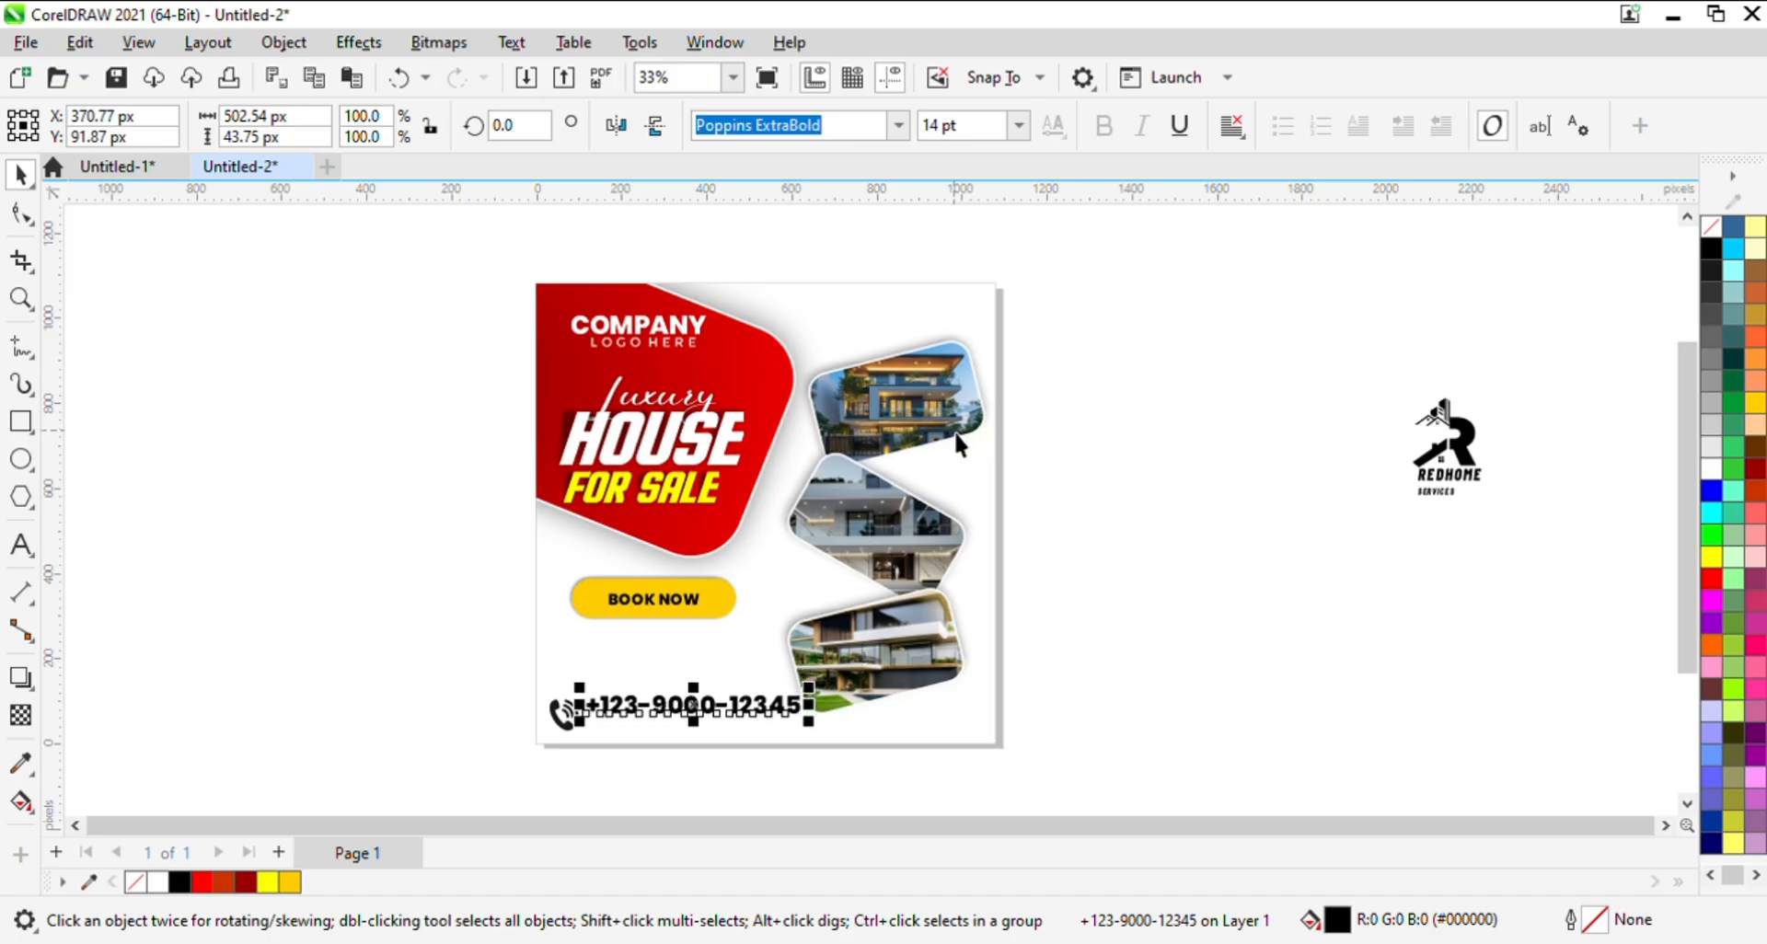
key("Up")
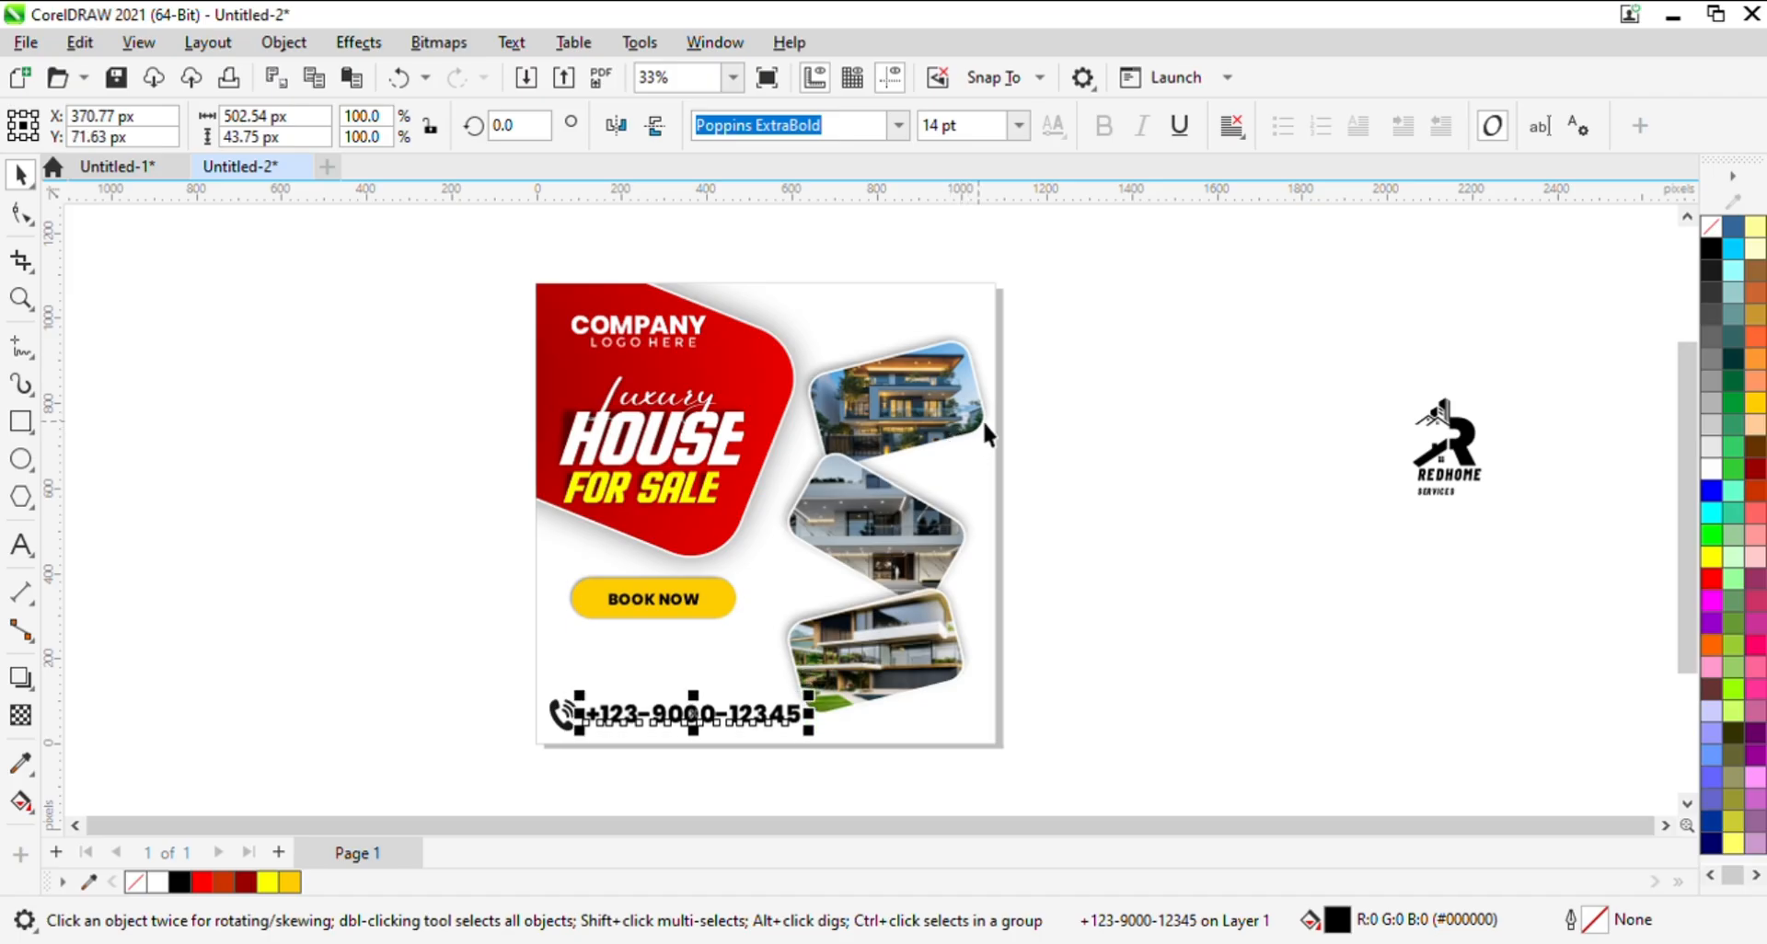
left_click(1020, 126)
left_click(970, 324)
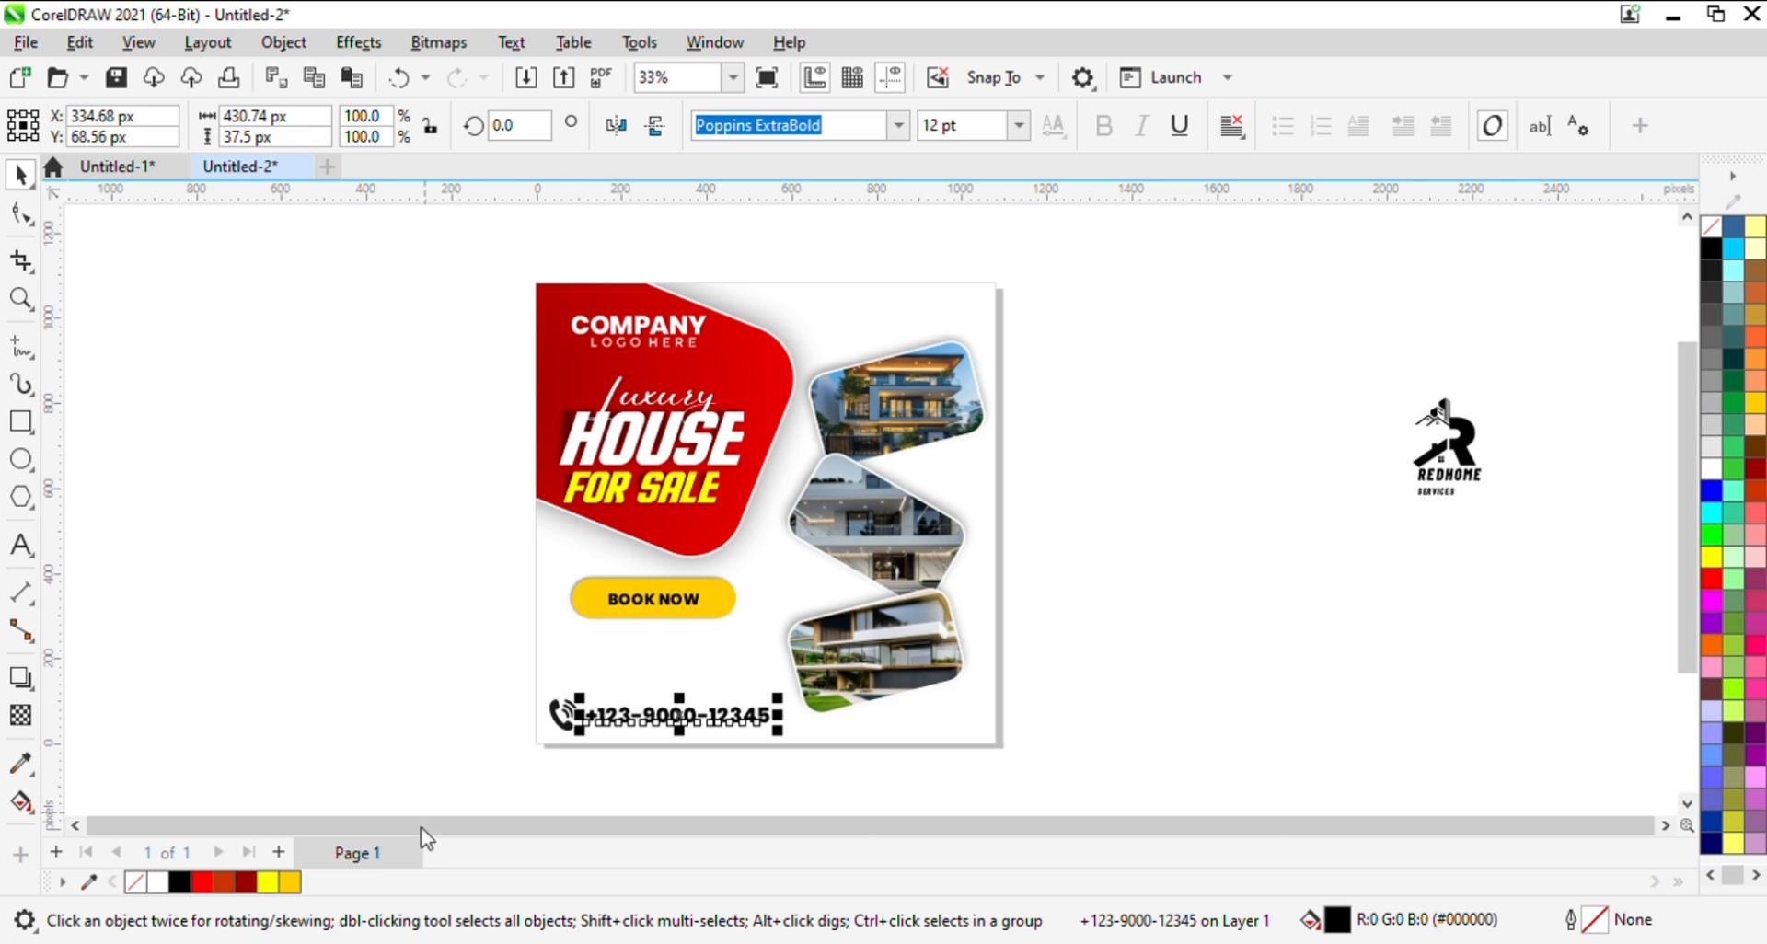
- Move the phone icon and contact number together slightly inward and down in the post's lower-left corner
key("z")
left_click_drag(461, 611, 875, 756)
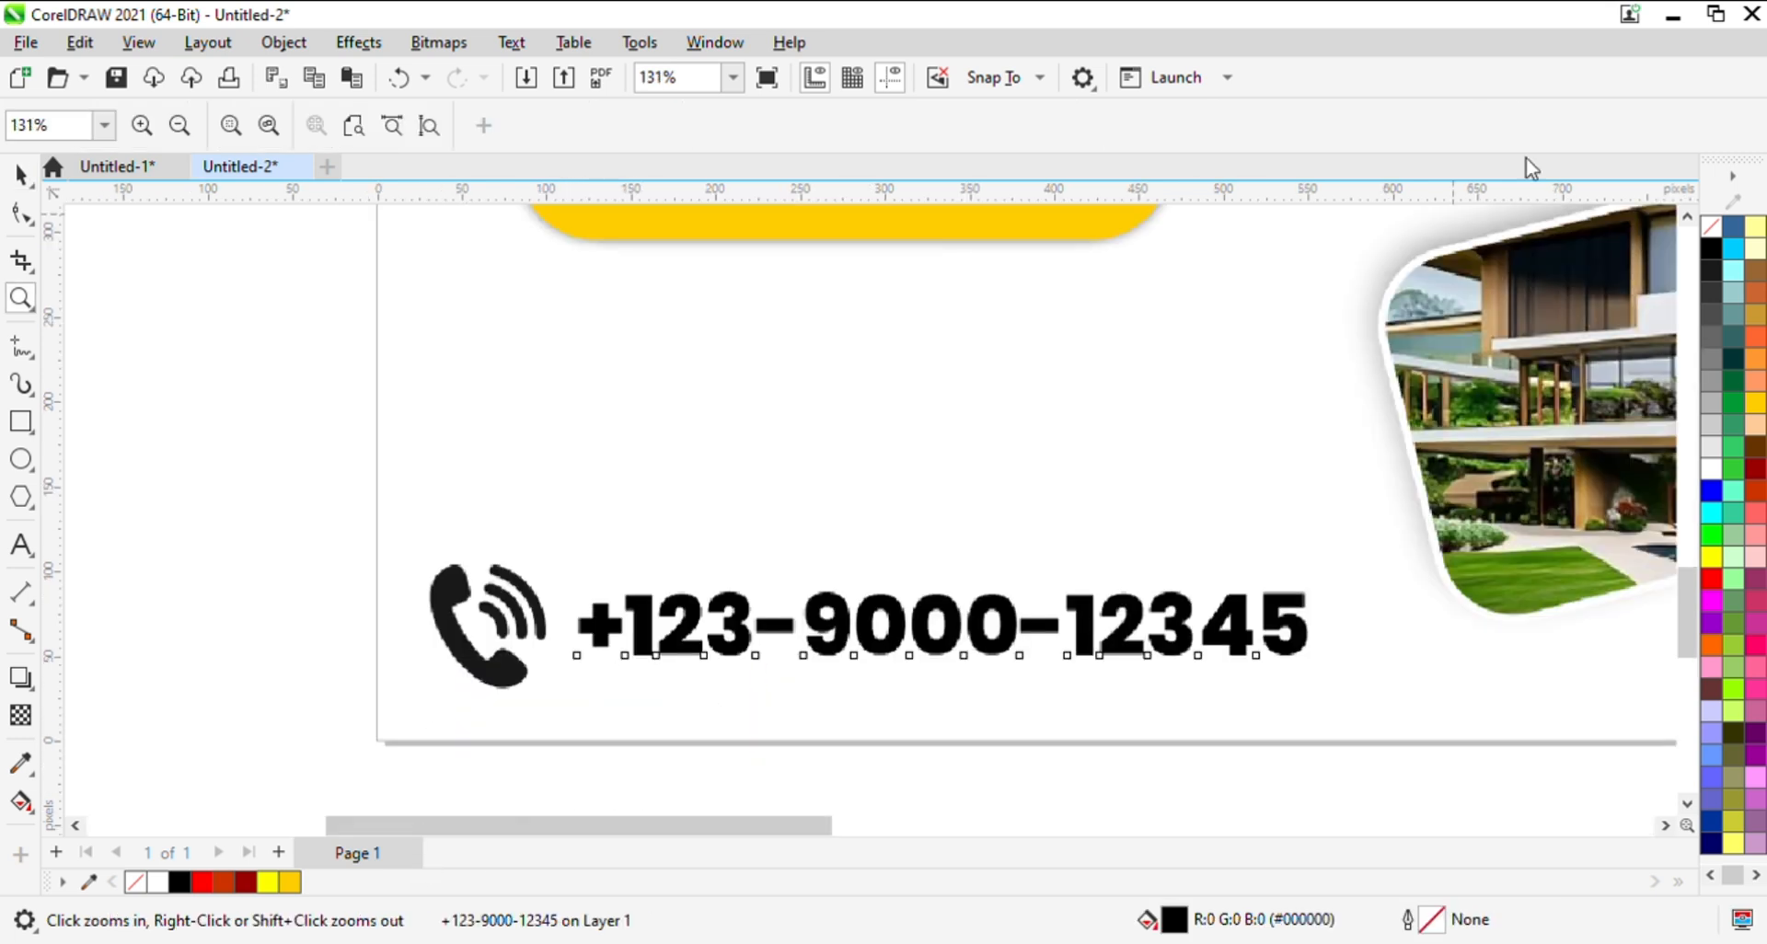
key("space")
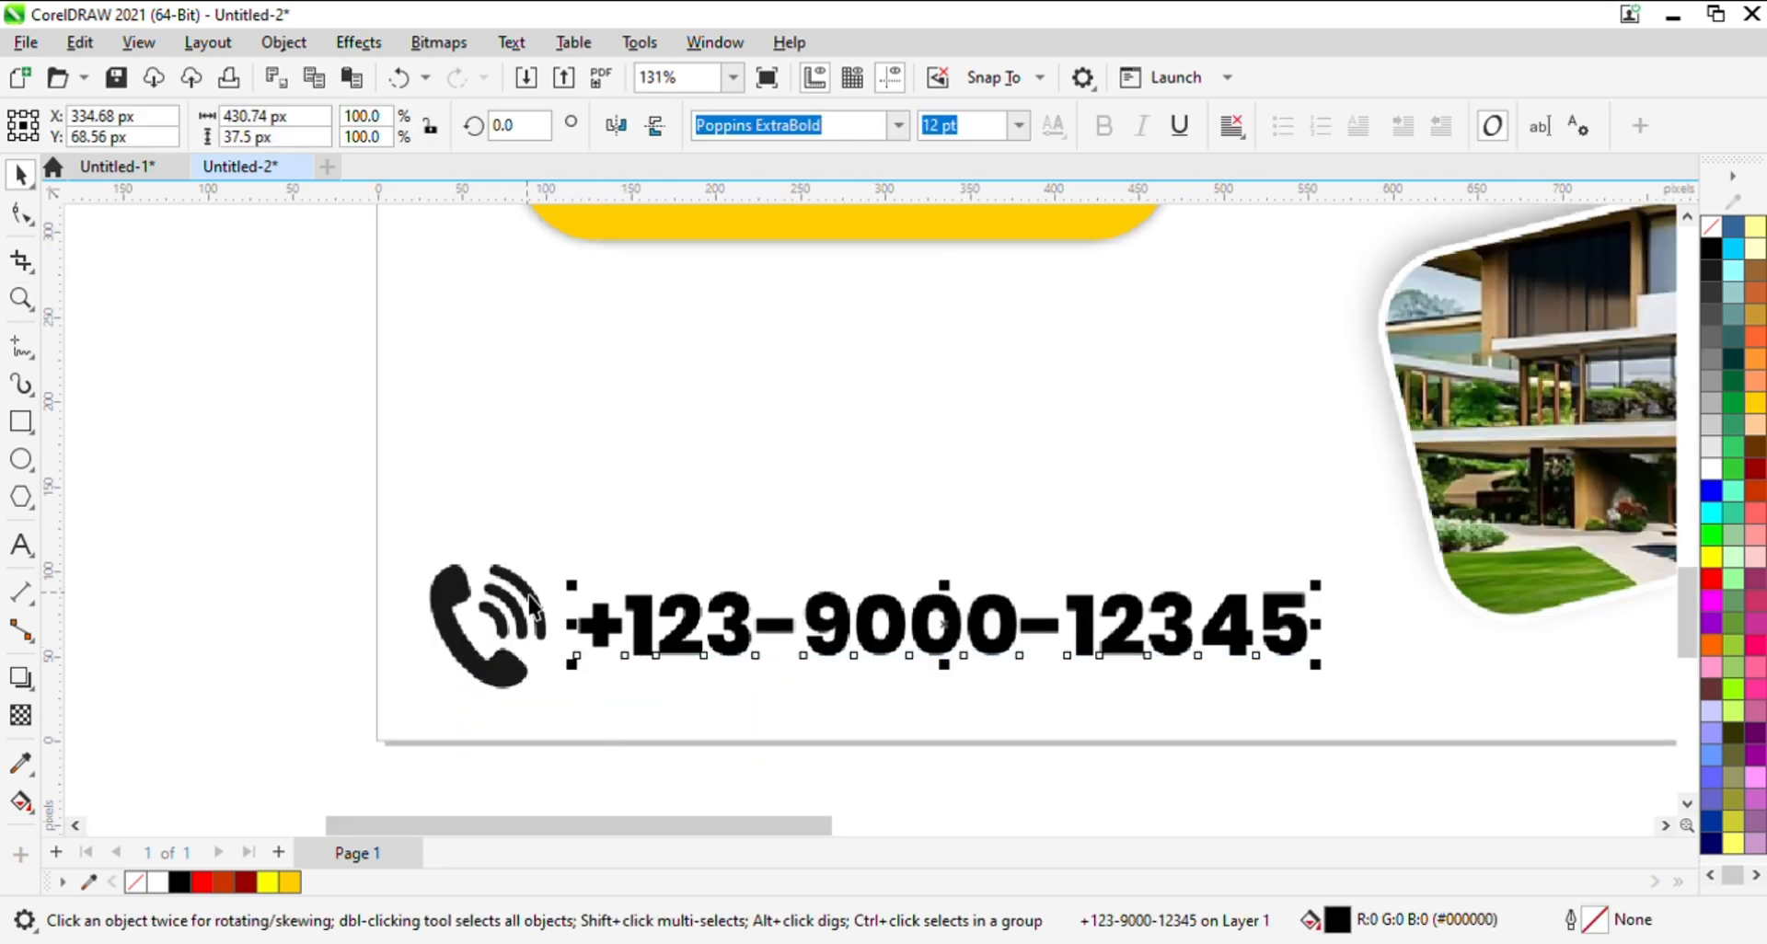
left_click(534, 608, "shift")
left_click_drag(541, 599, 576, 616)
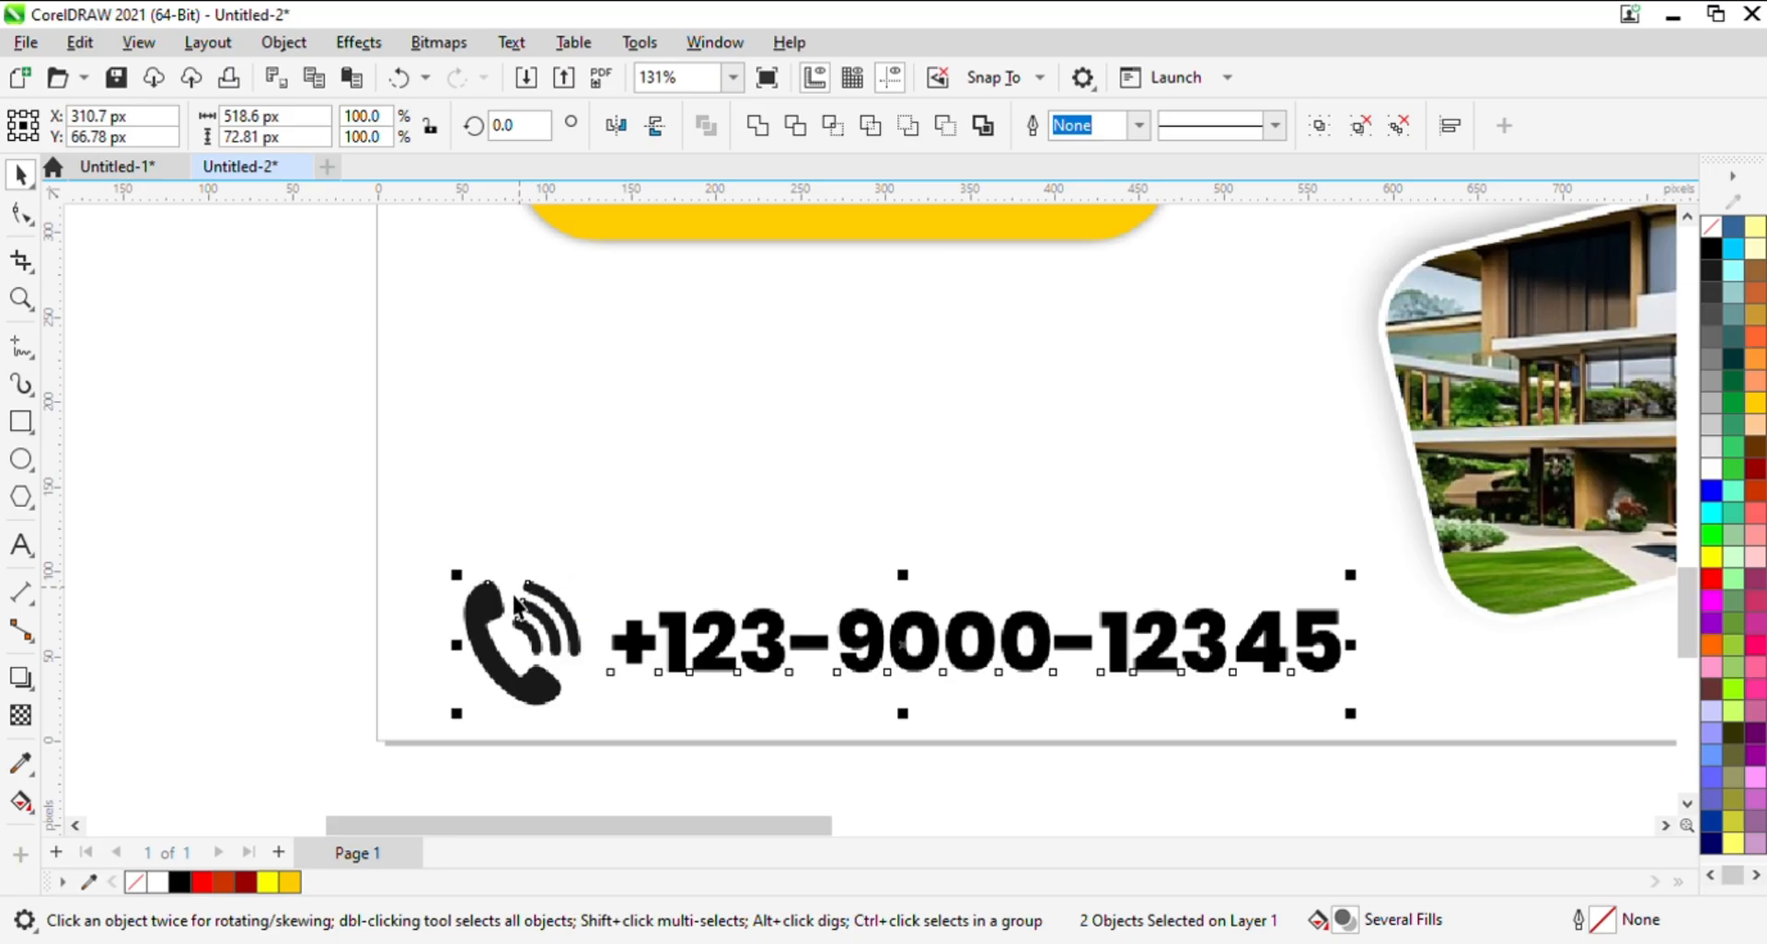
left_click(758, 542)
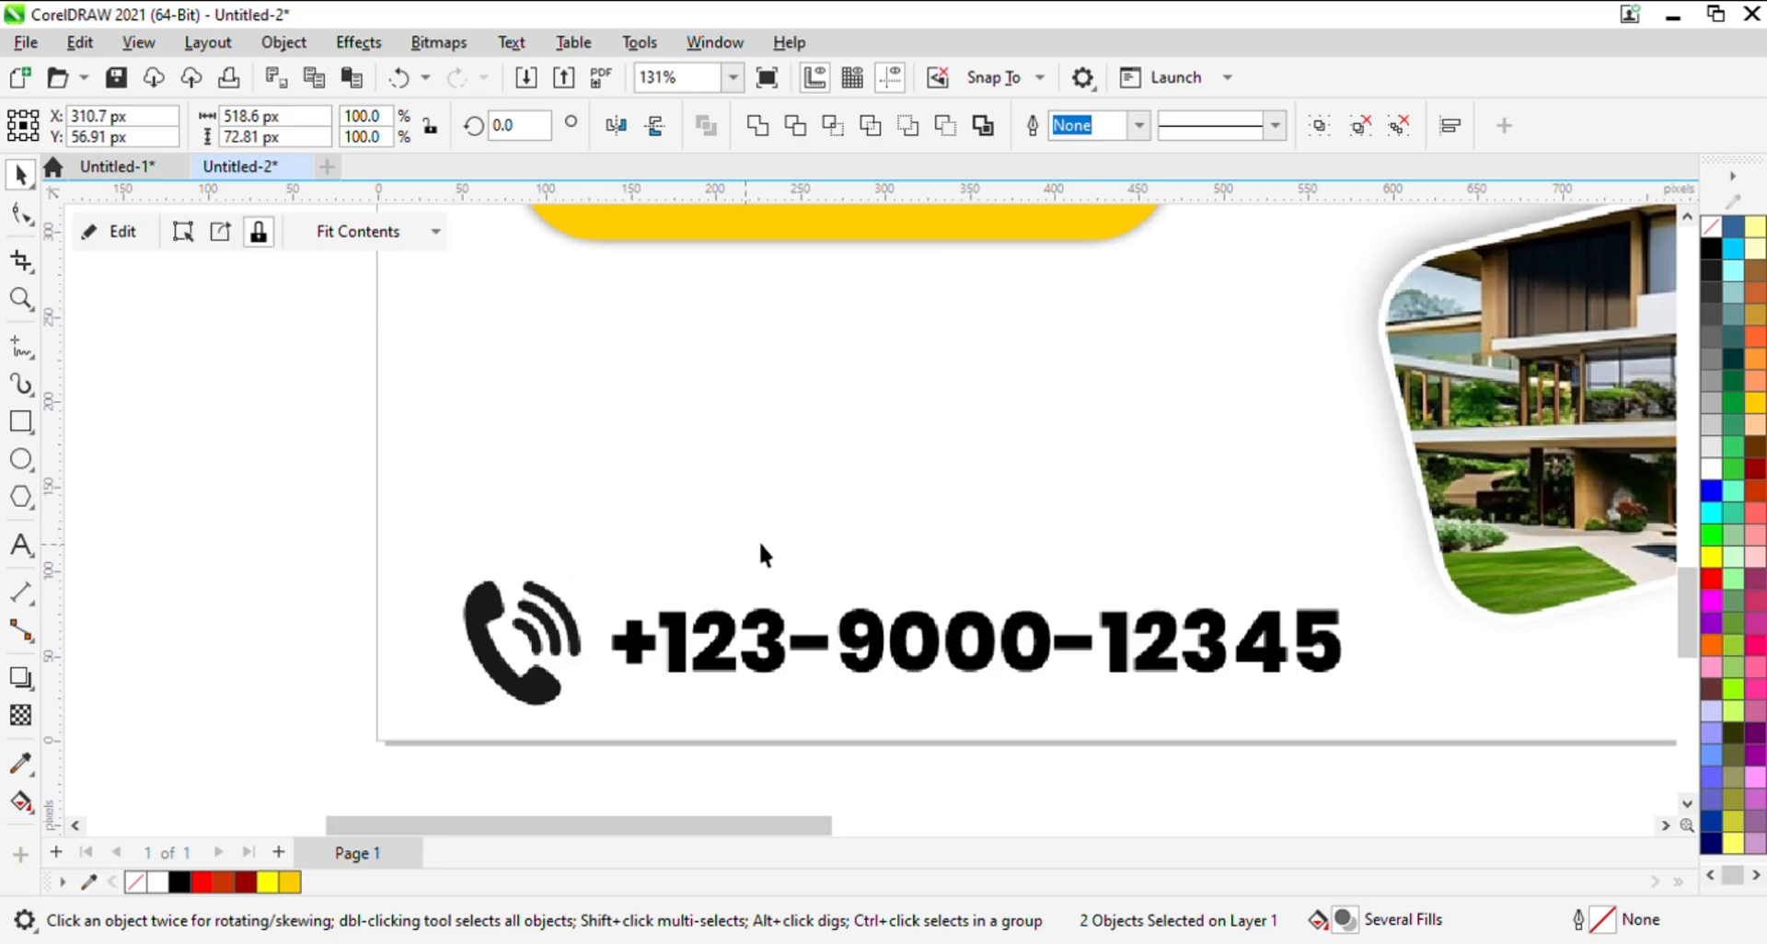
key("z")
right_click(933, 540)
key("space")
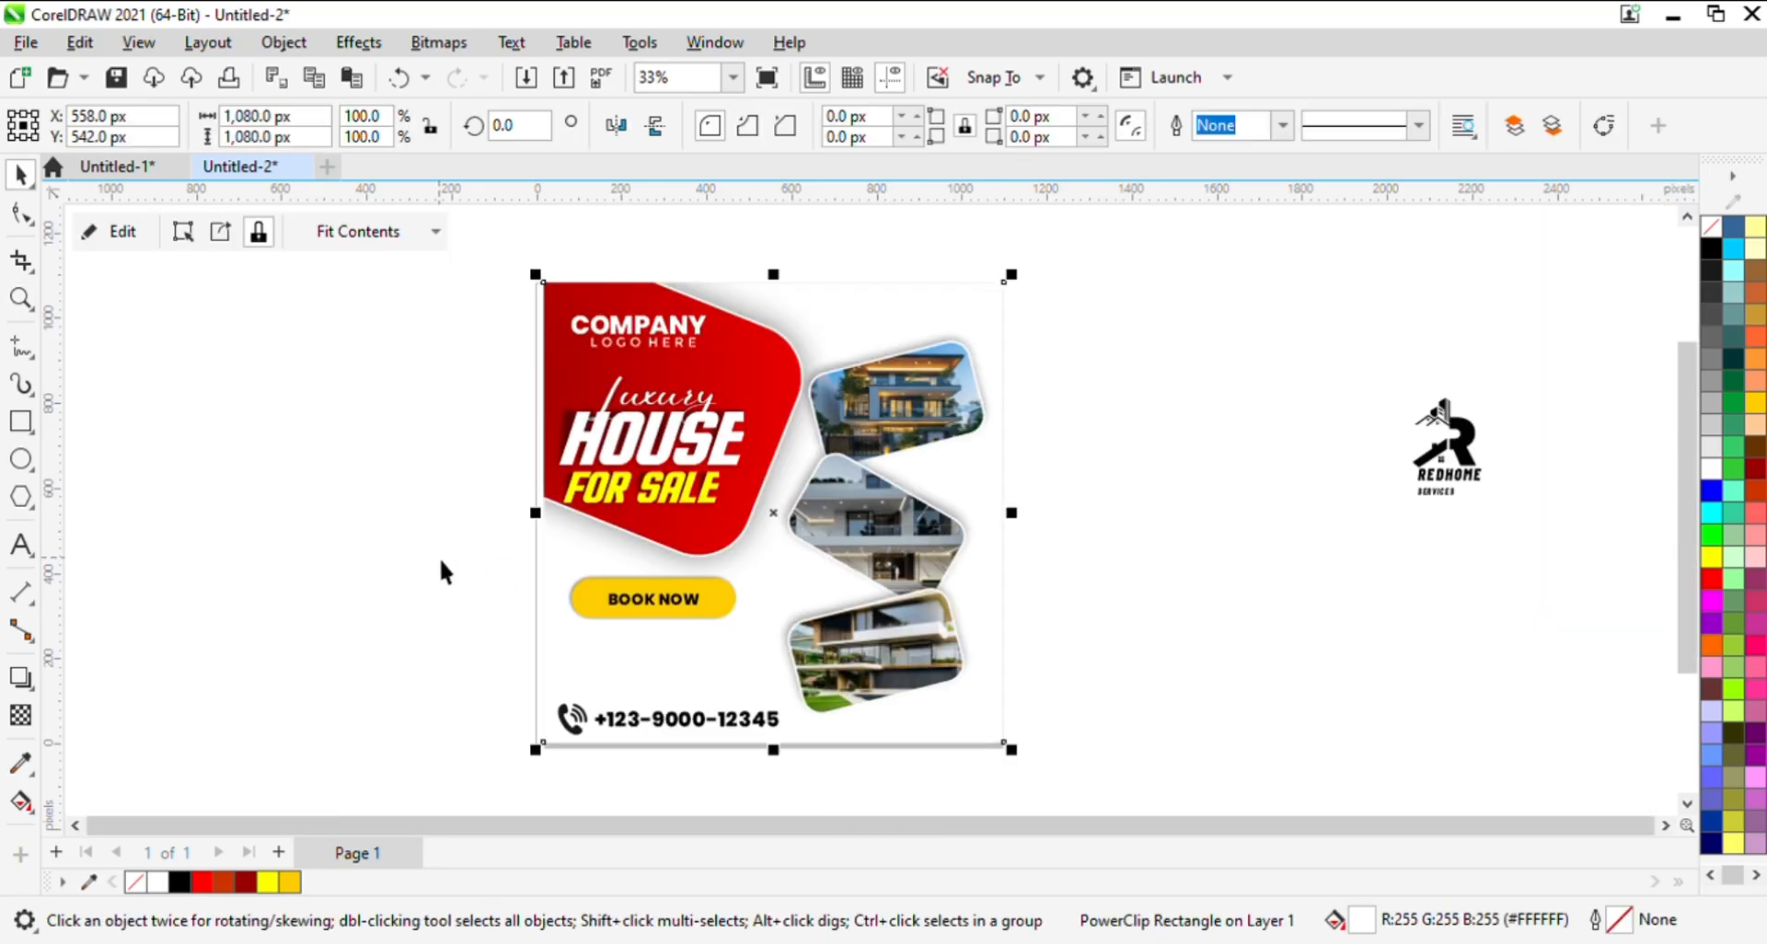
left_click(510, 554)
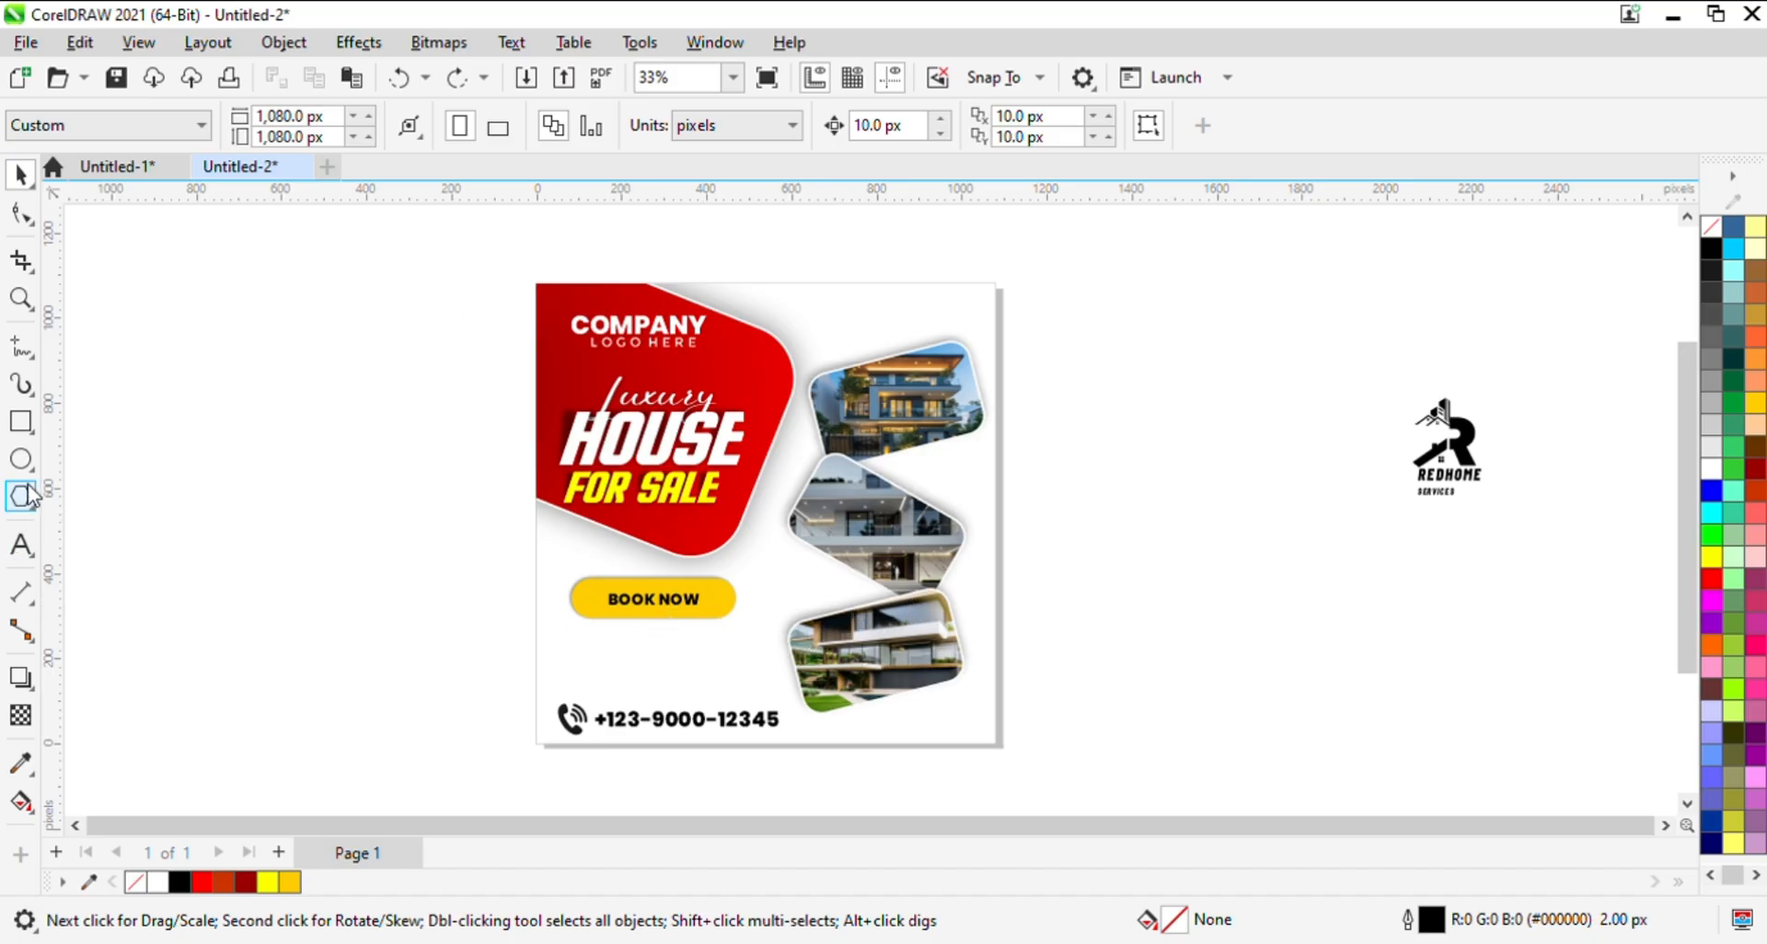
- Draw a 280 px circle on the empty area left of the post, fill it dark grey and remove its outline
left_click(20, 458)
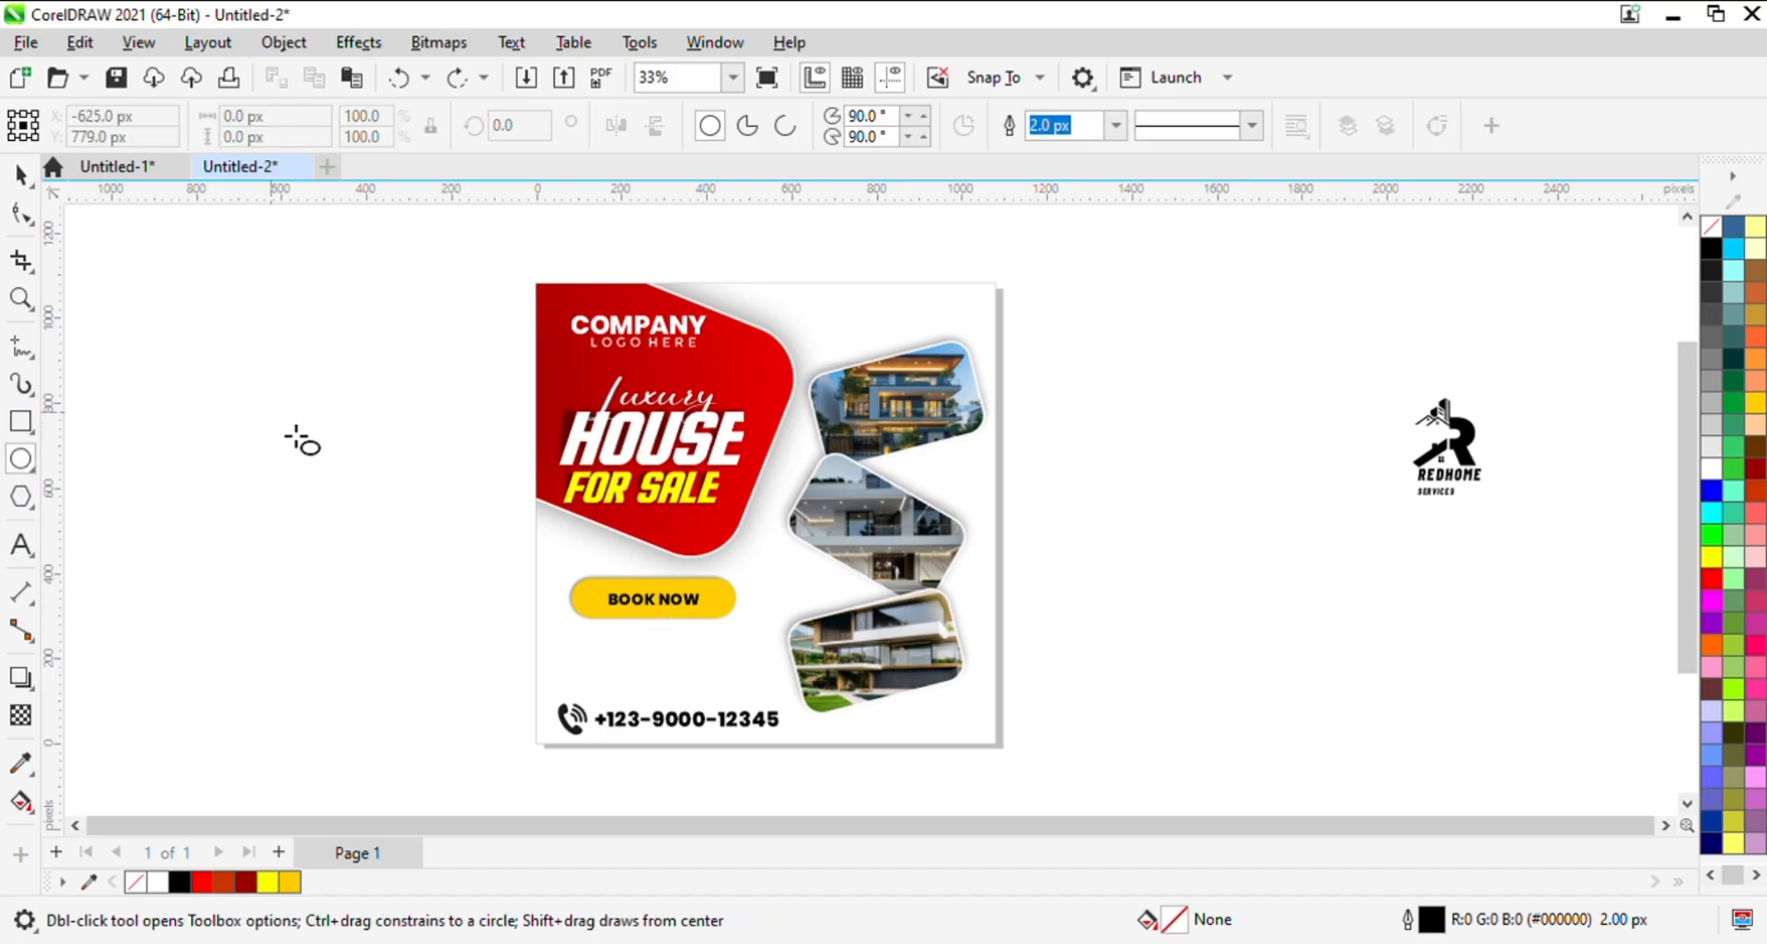
left_click_drag(273, 414, 402, 460)
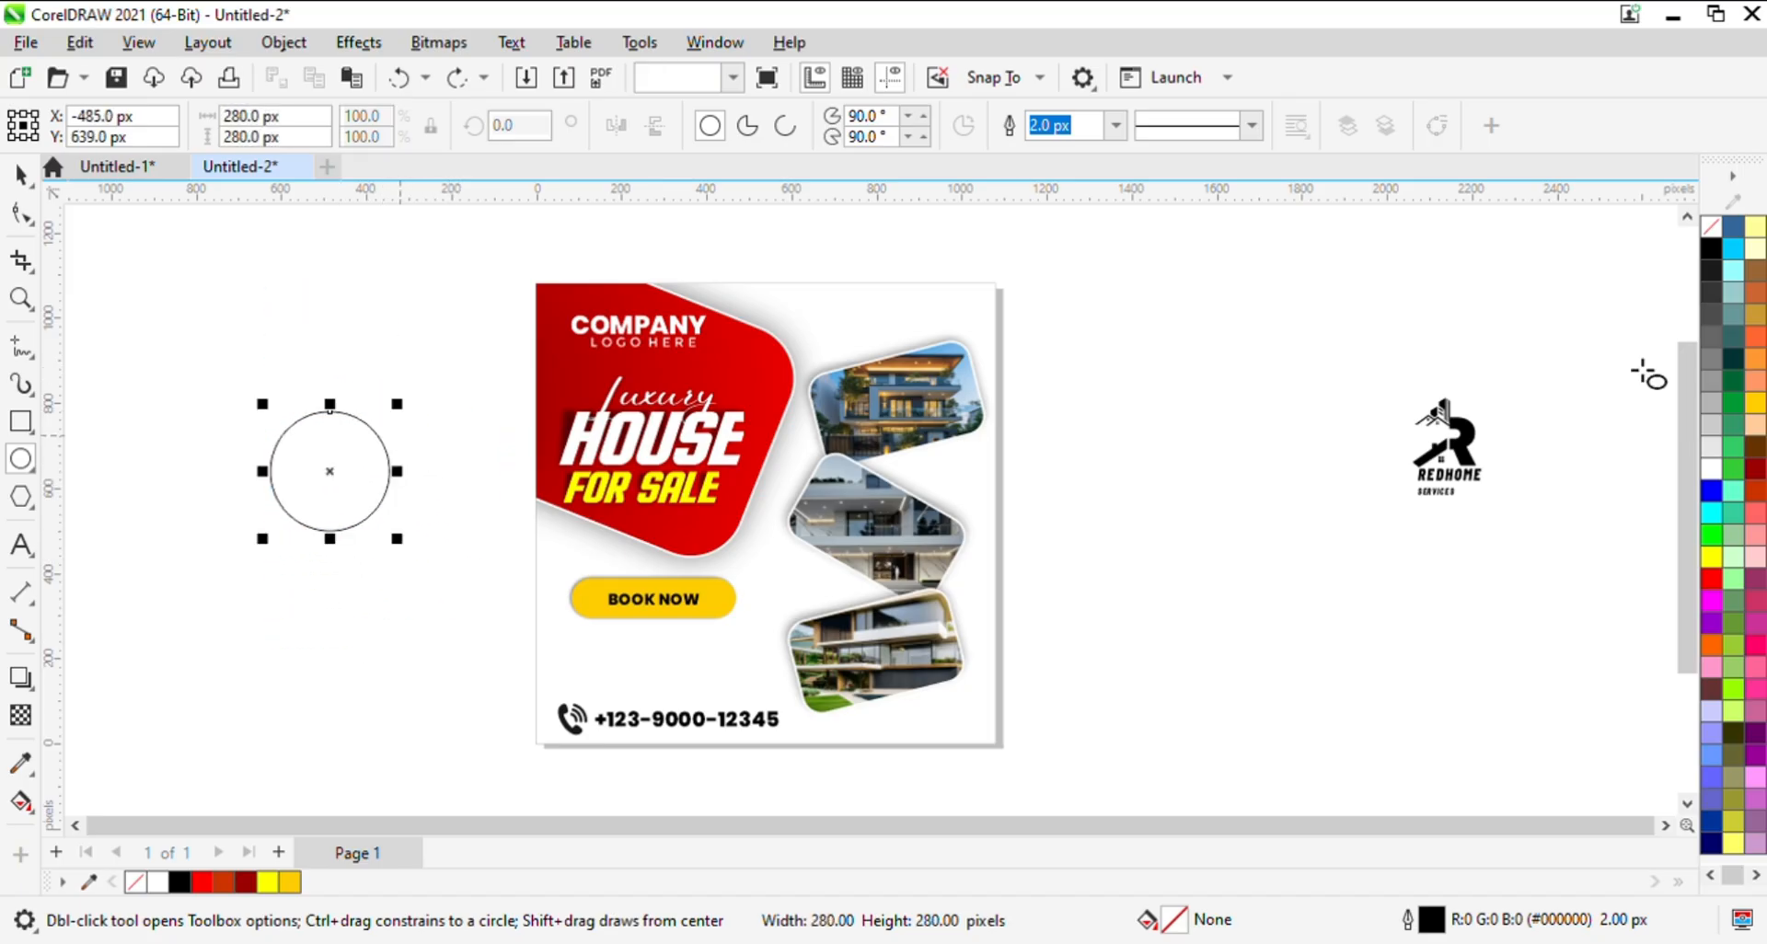
key("space")
left_click(1714, 250)
right_click(1711, 226)
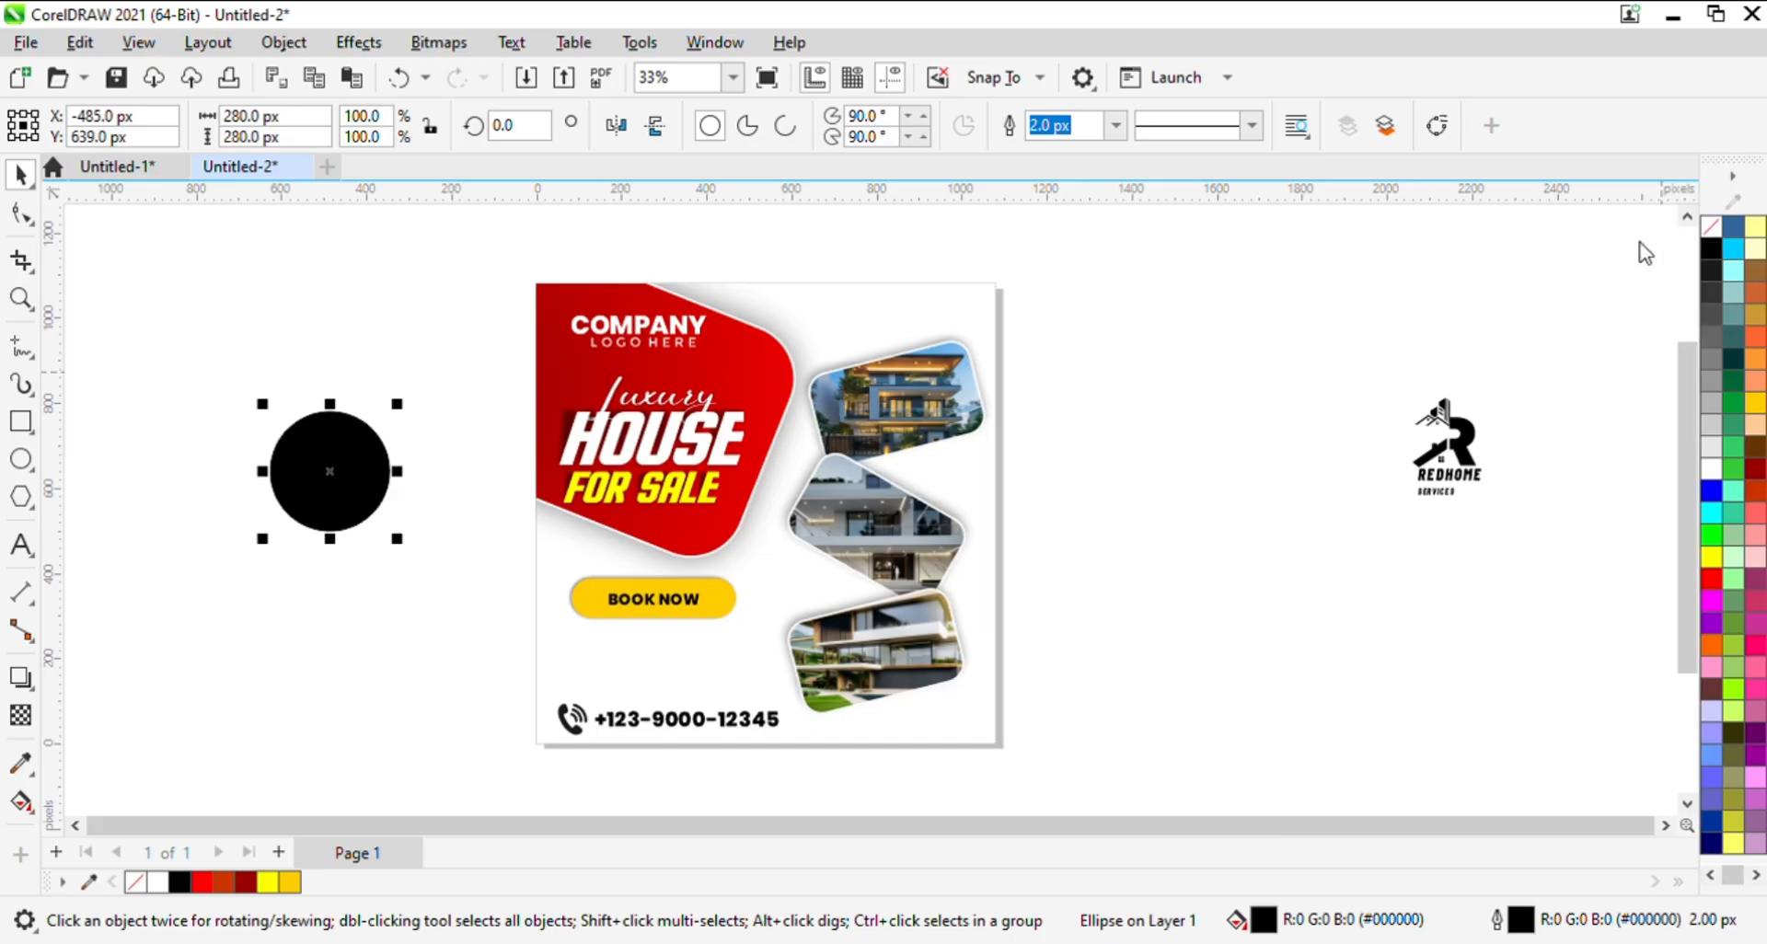
left_click(1705, 268)
left_click(1161, 390)
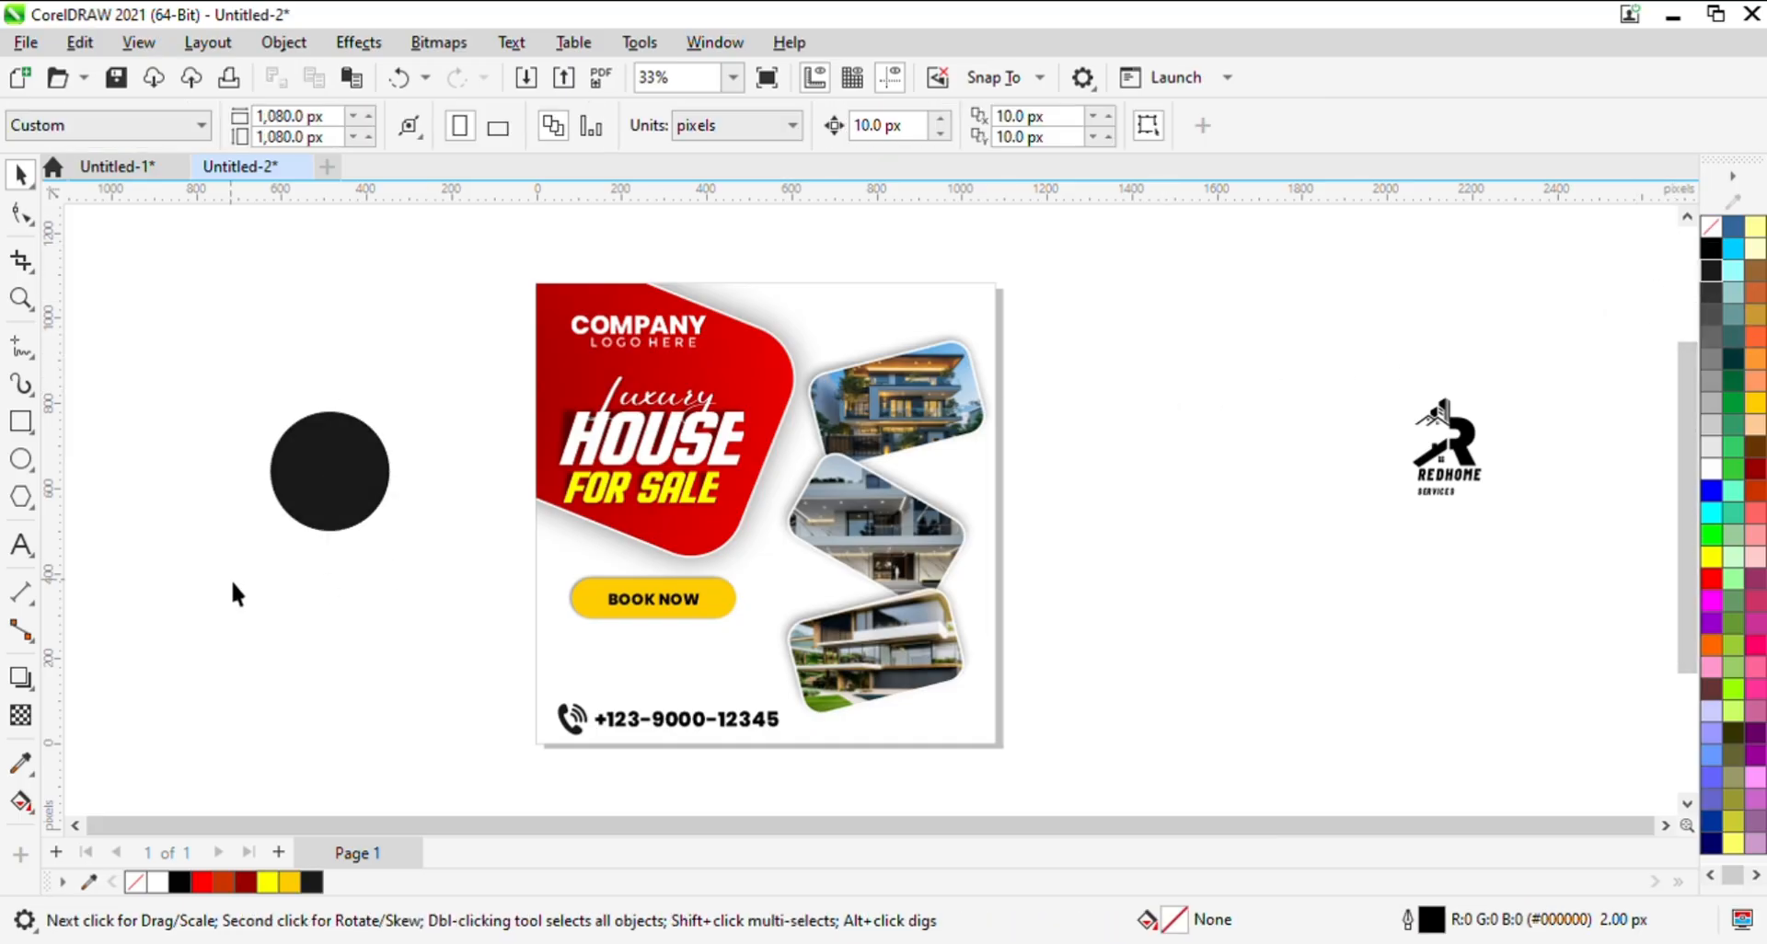
- Add the artistic text UPTO in 24 pt Arial below the dark circle
left_click(21, 545)
left_click(233, 692)
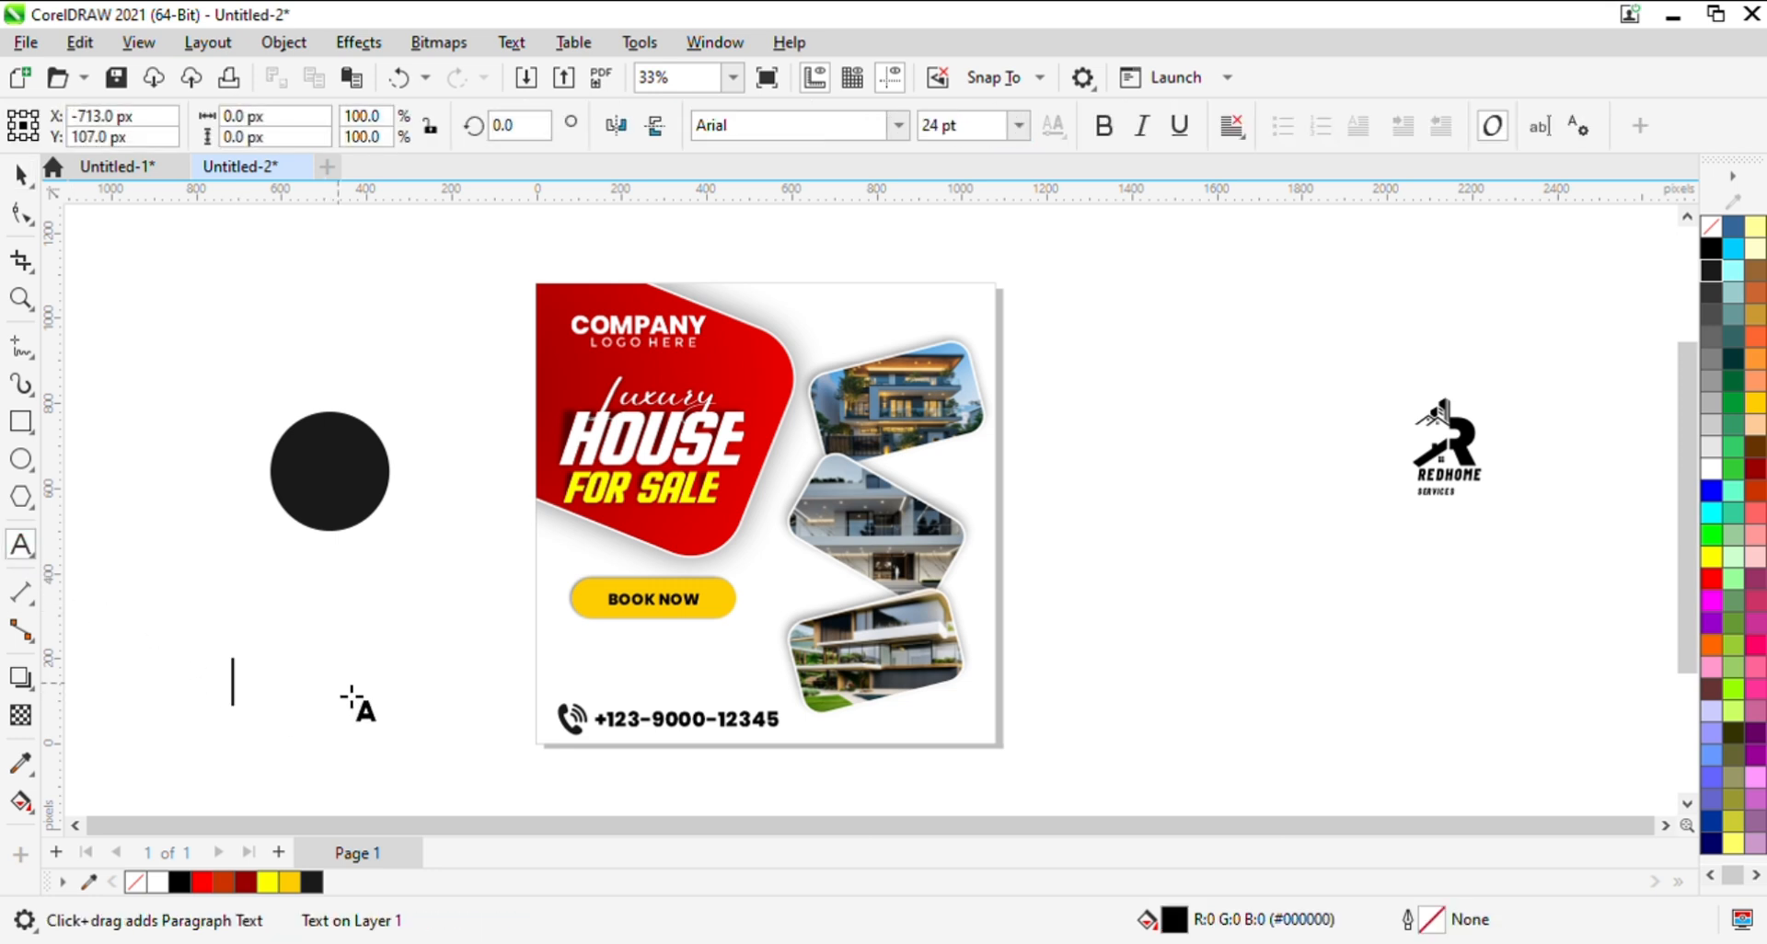
type("UPT")
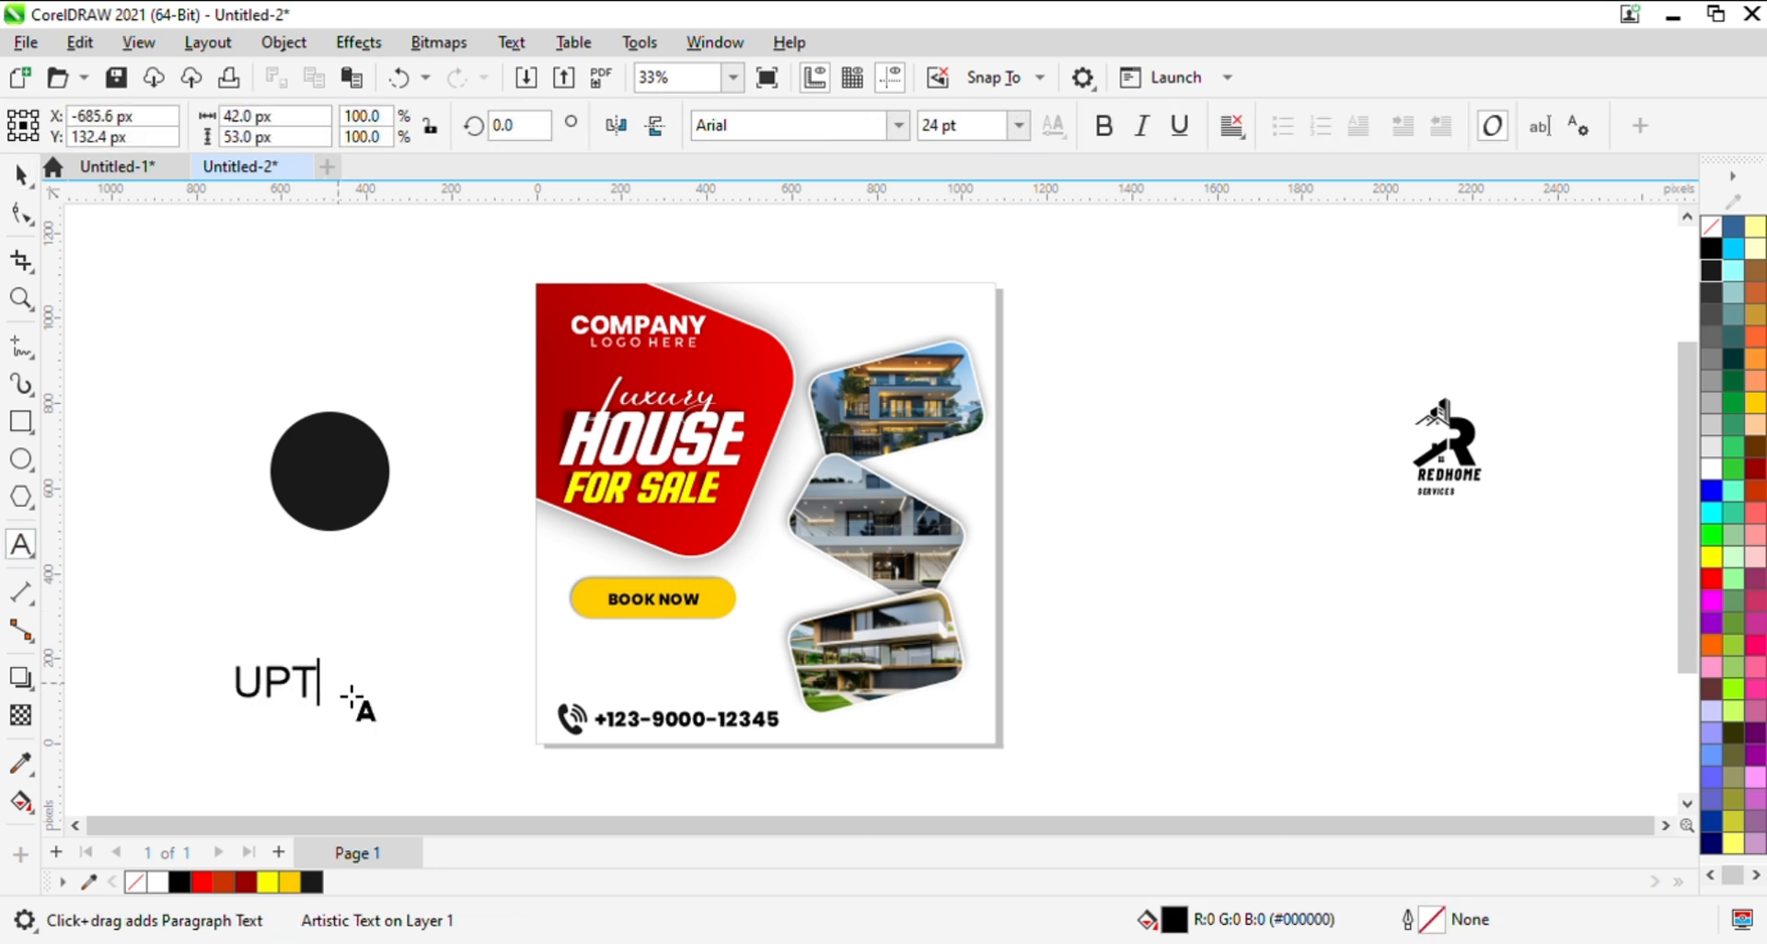
type("O")
key("ctrl+space")
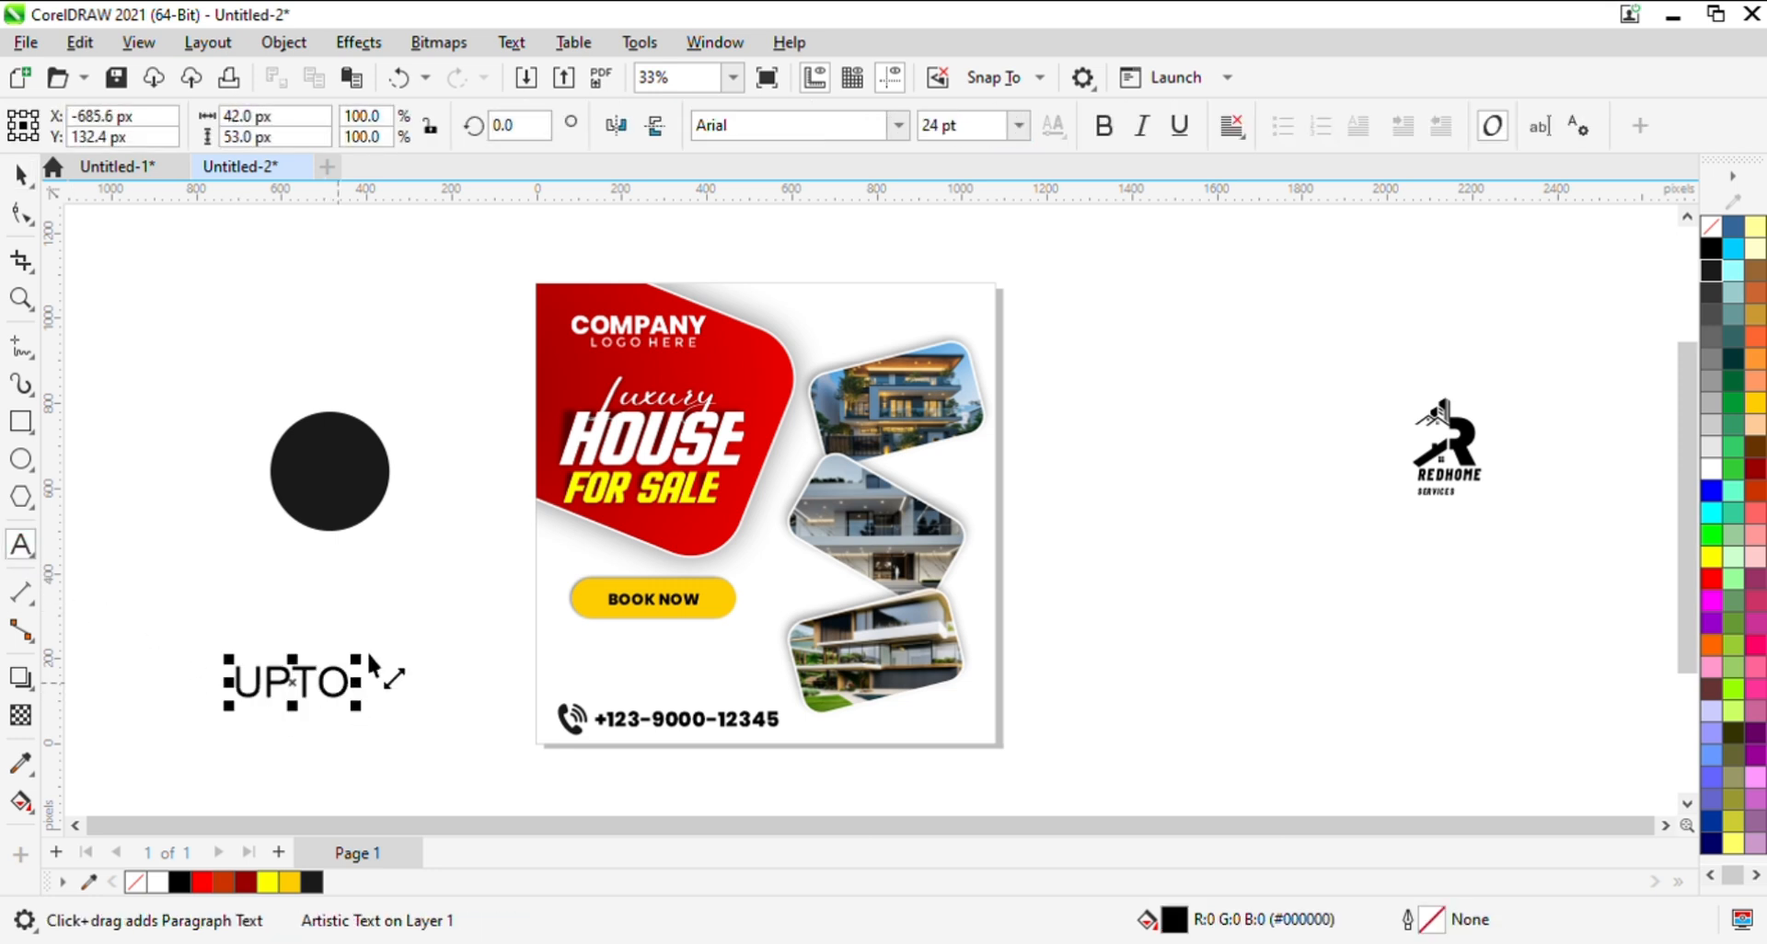
left_click(22, 188)
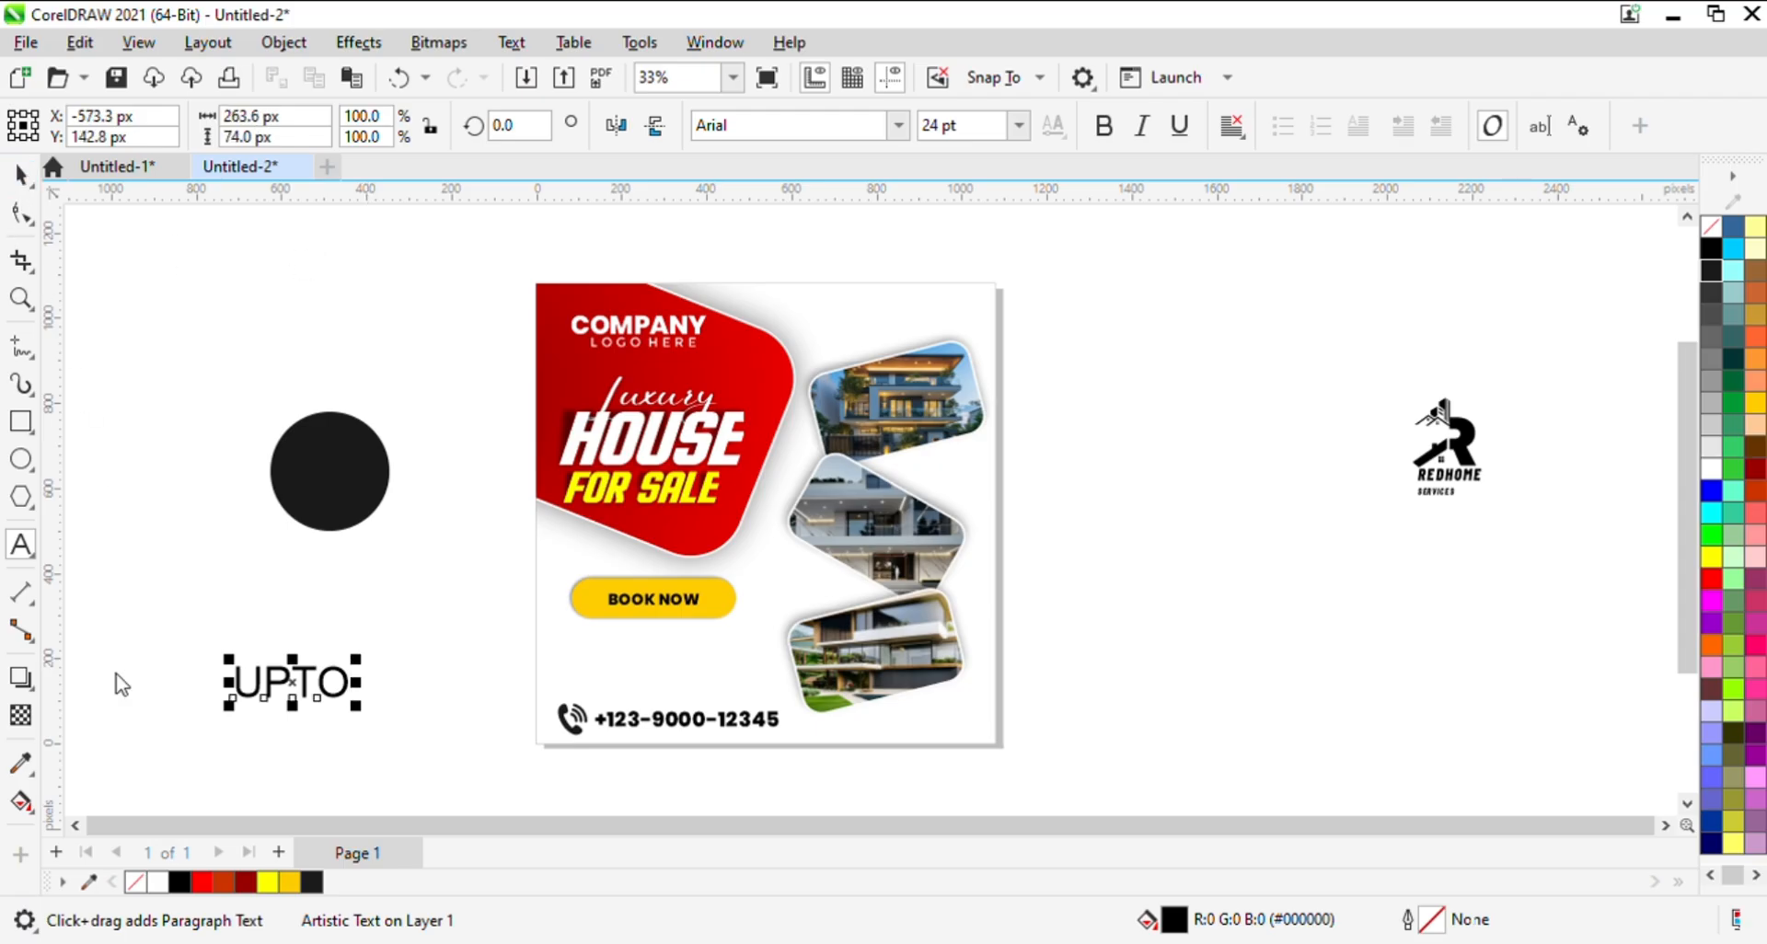
- Duplicate the UPTO text above the original and replace the copy's wording with 30%
left_click(285, 694)
left_click(297, 686)
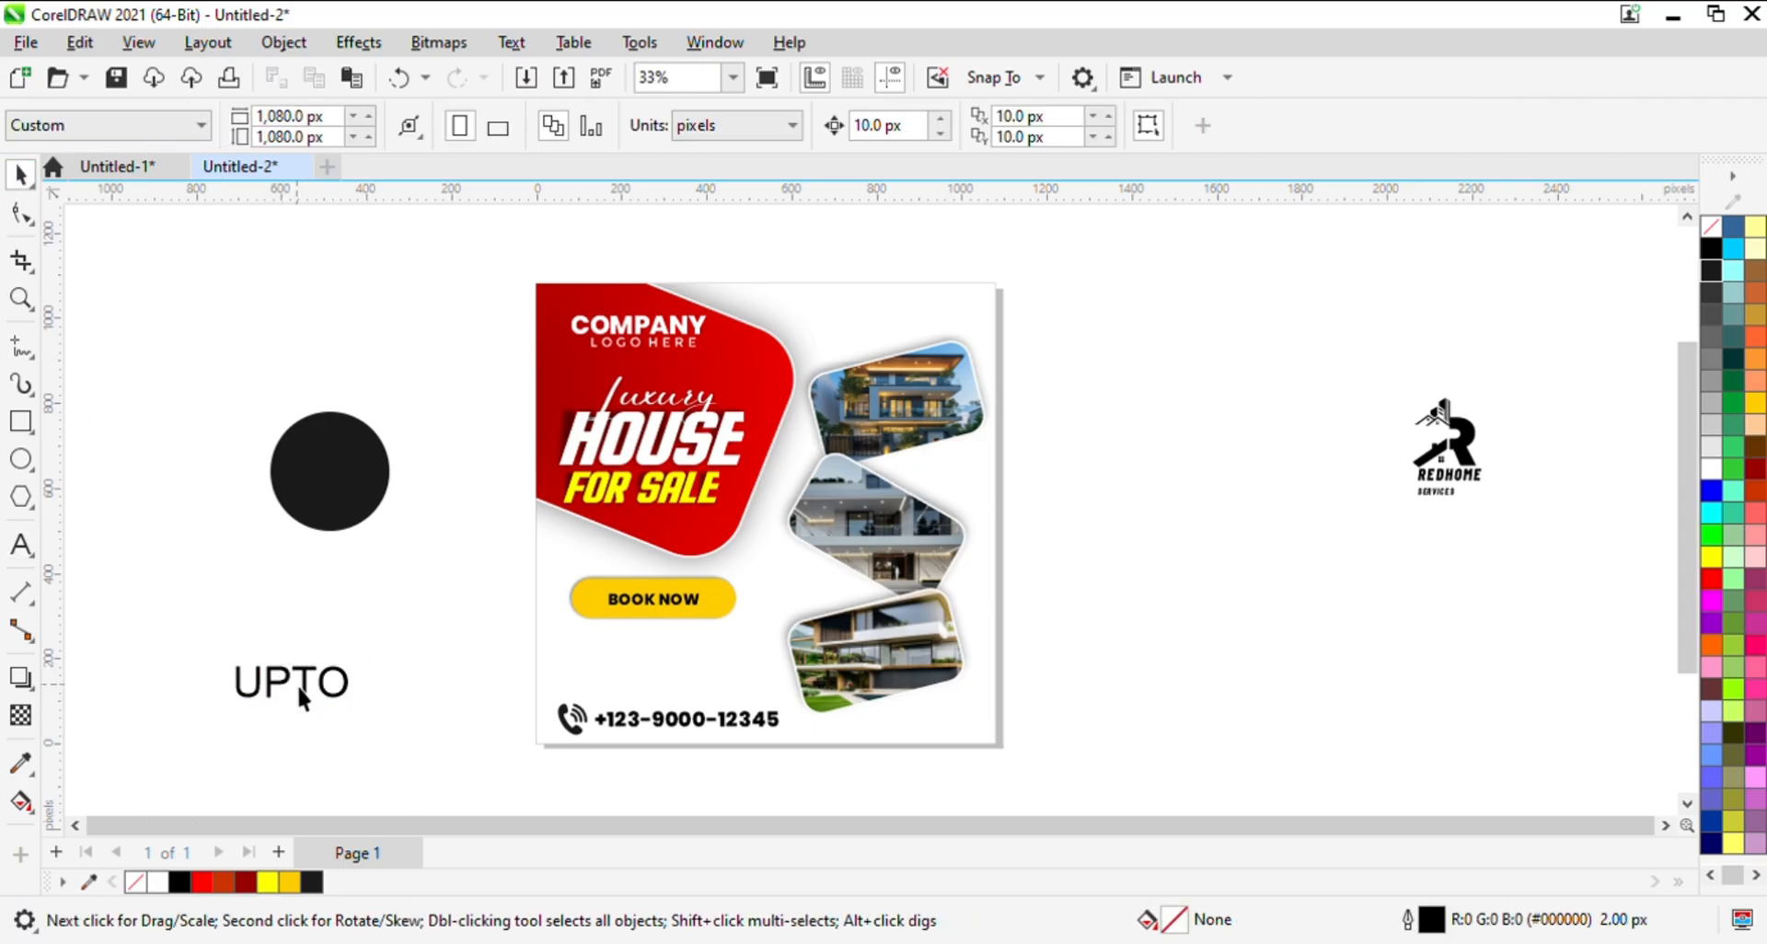
left_click_drag(296, 685, 310, 614)
right_click(310, 614)
double_click(309, 614)
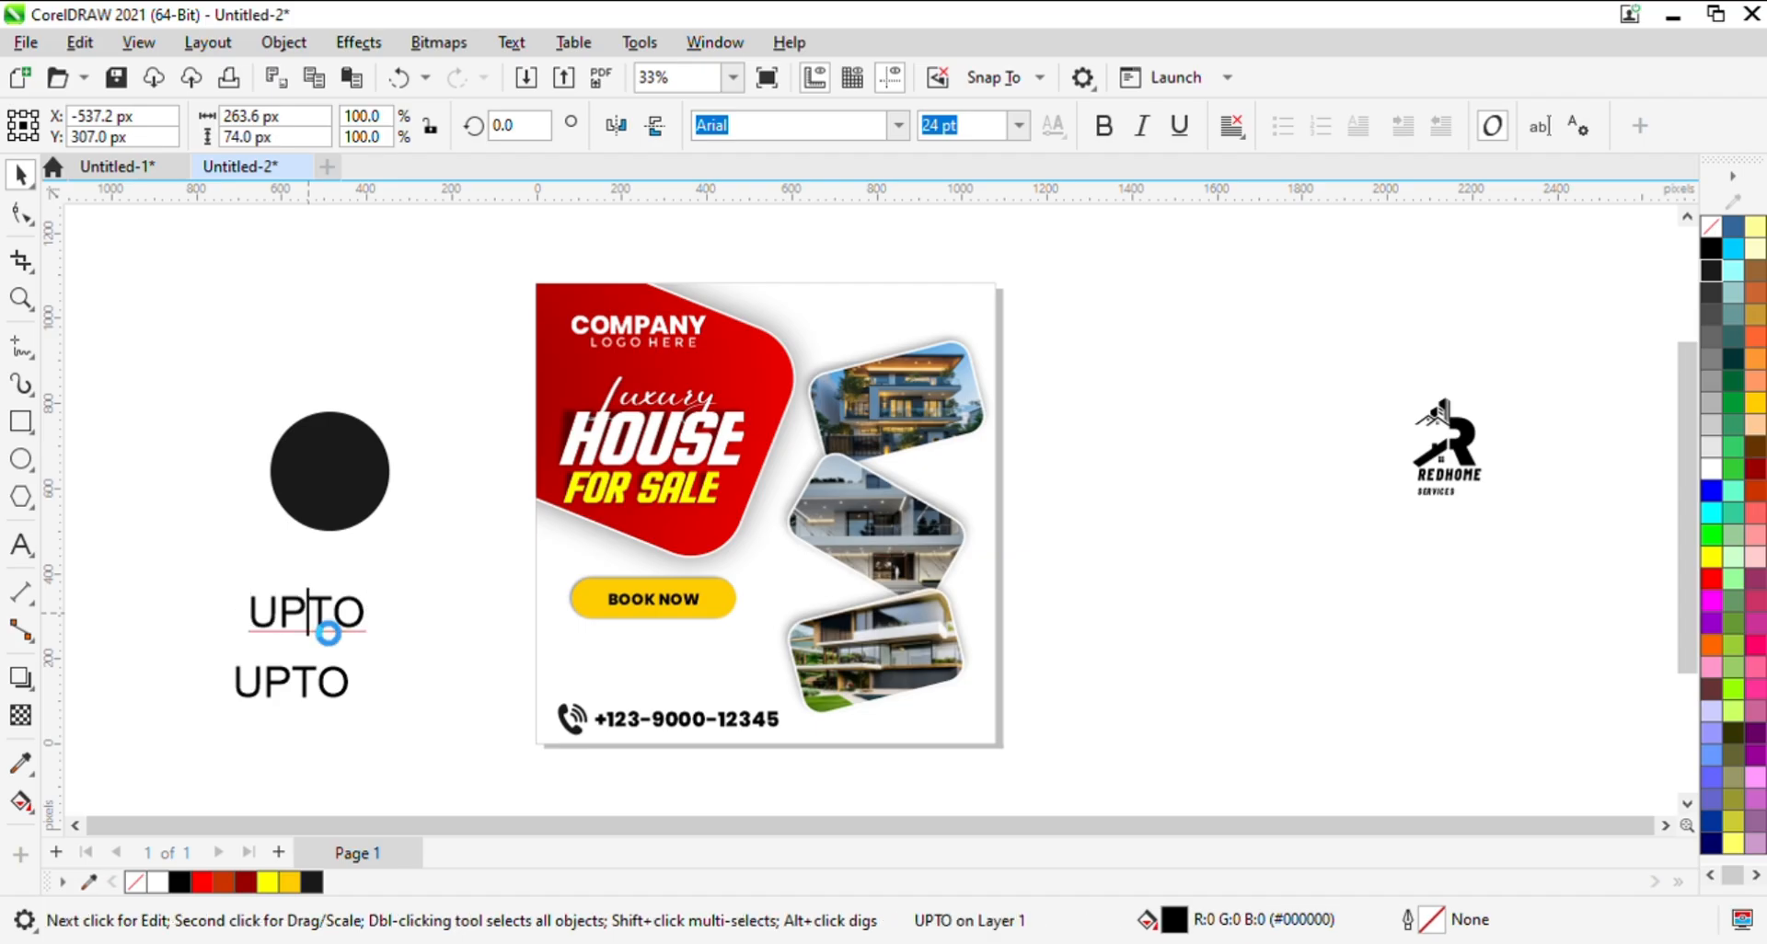
double_click(326, 631)
key("Delete")
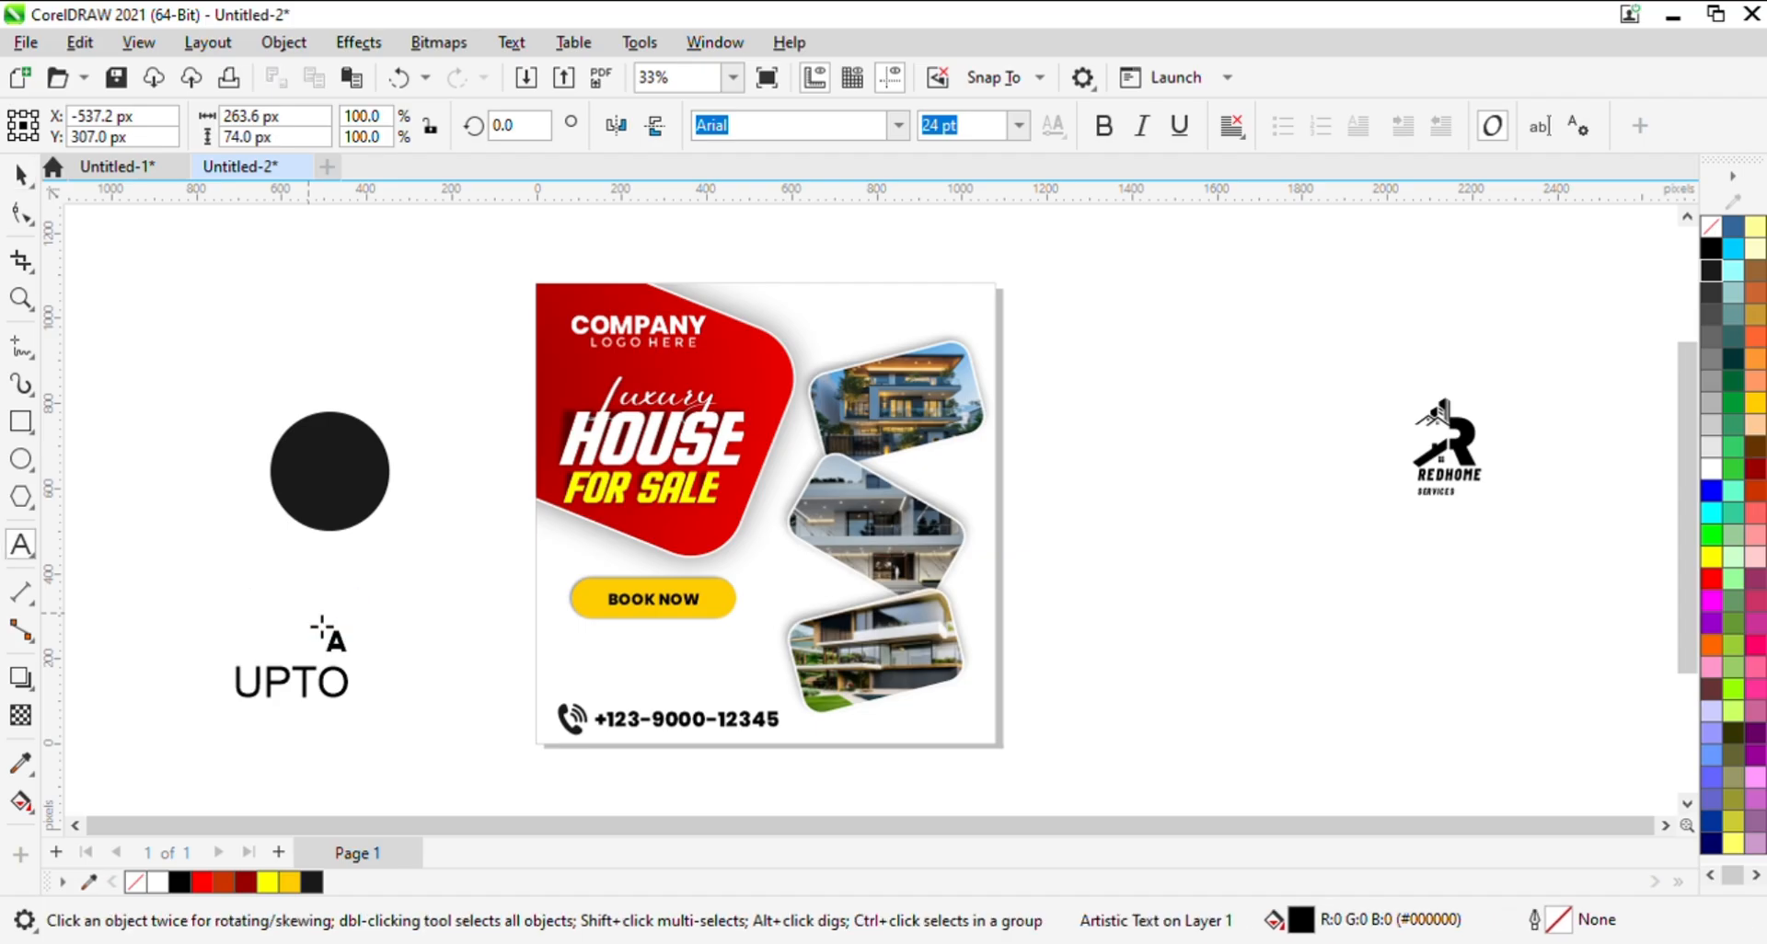
type("30")
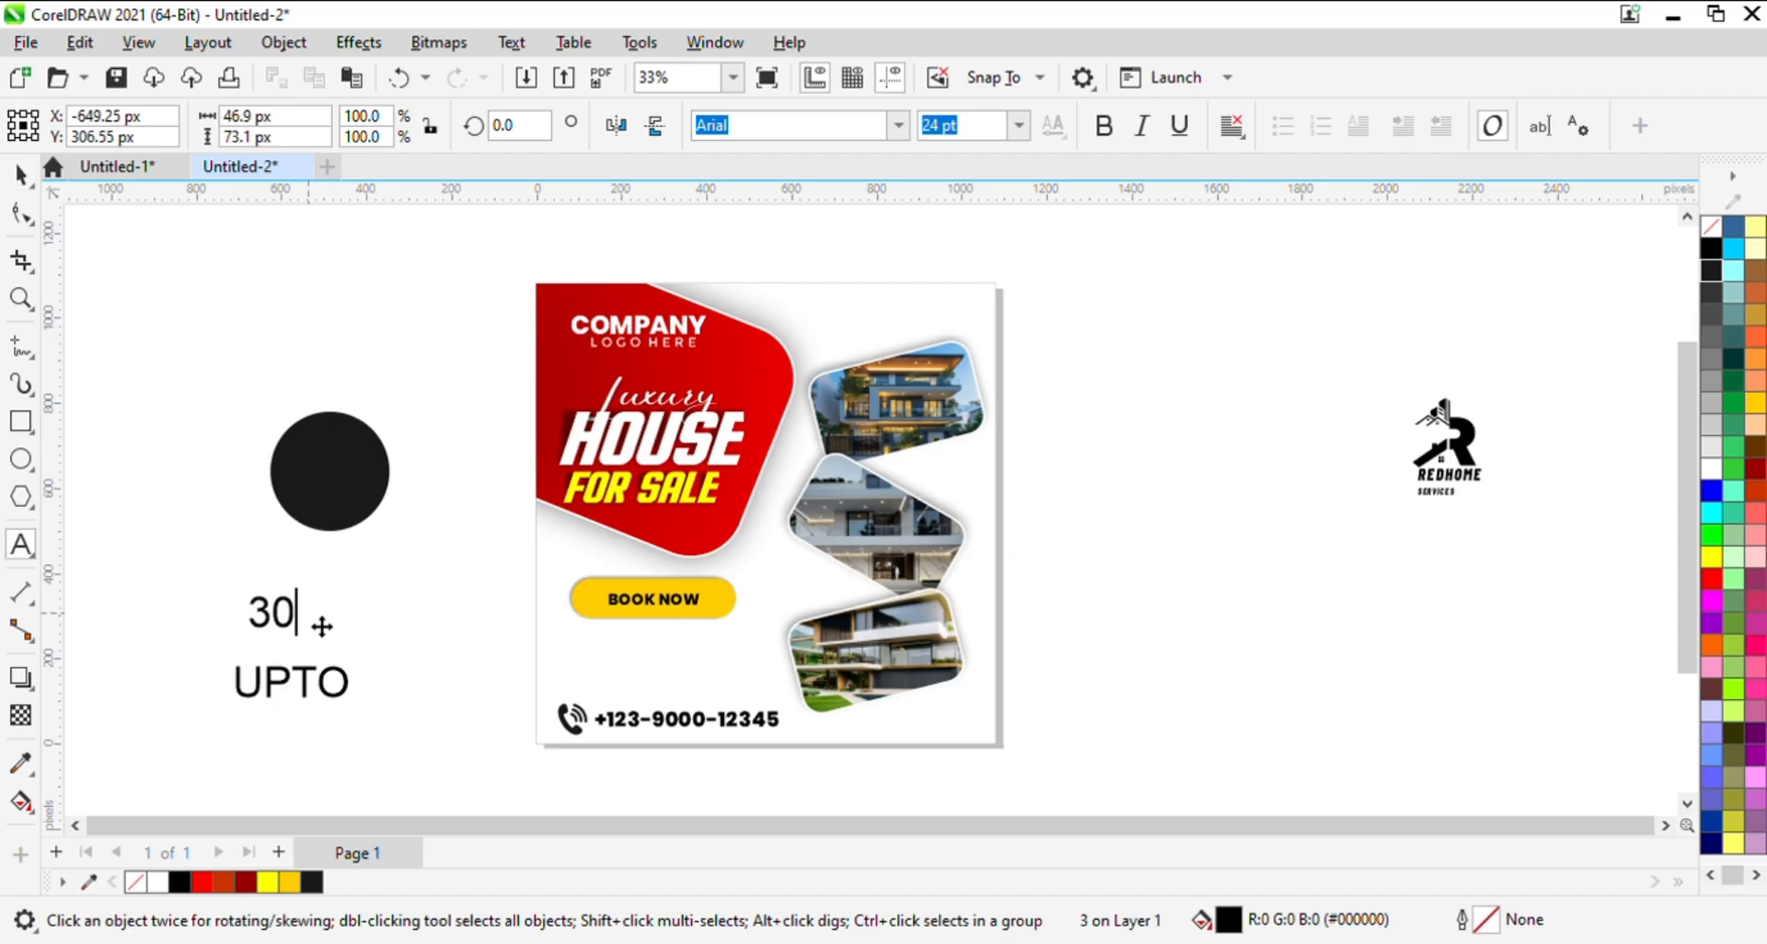
type("%")
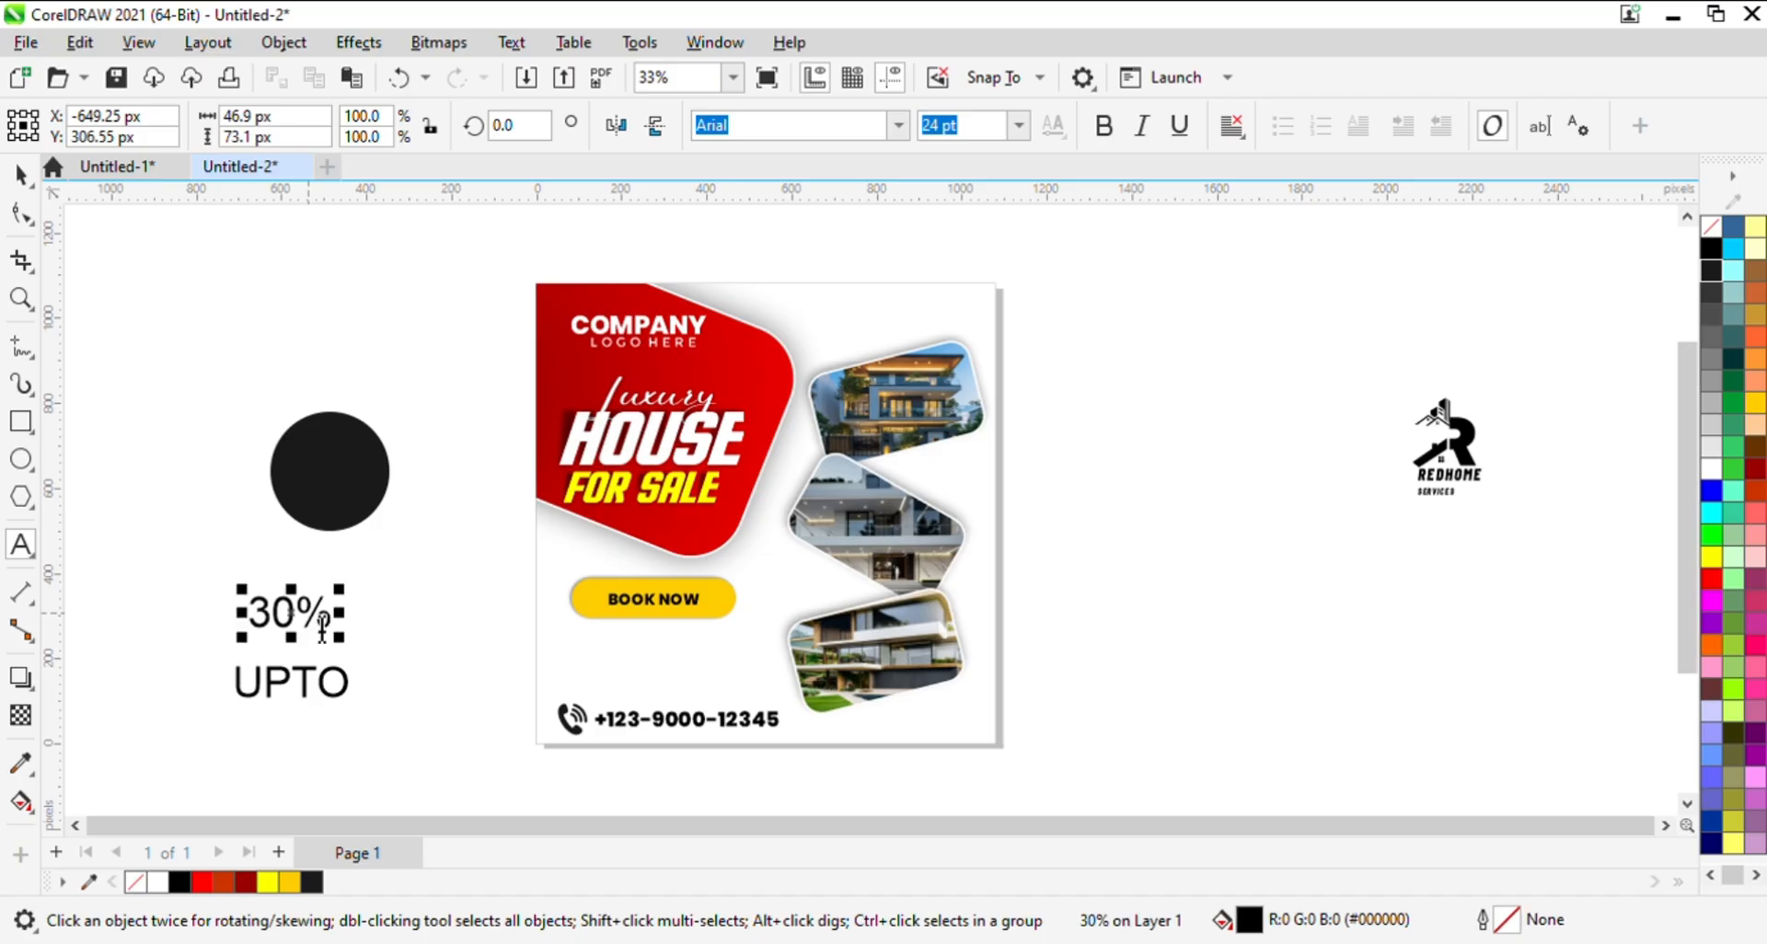
left_click(33, 174)
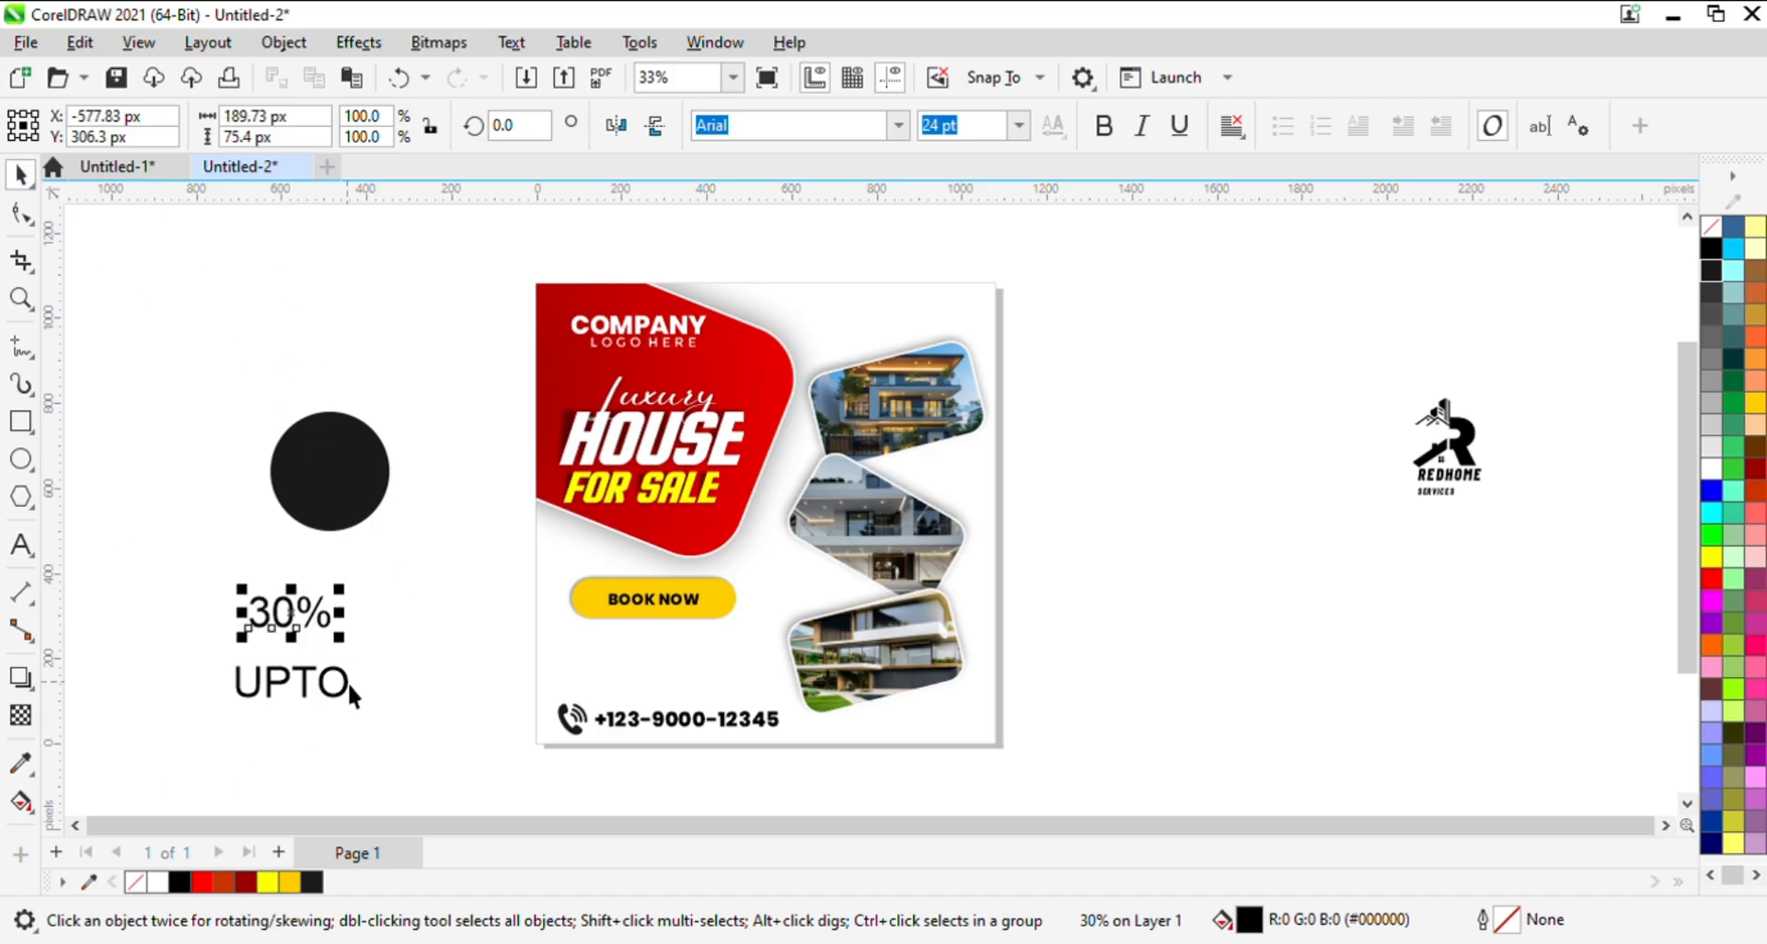
- Colour the UPTO text white, scale it to about 164 px wide and centre it in the dark circle's upper part
left_click(295, 682)
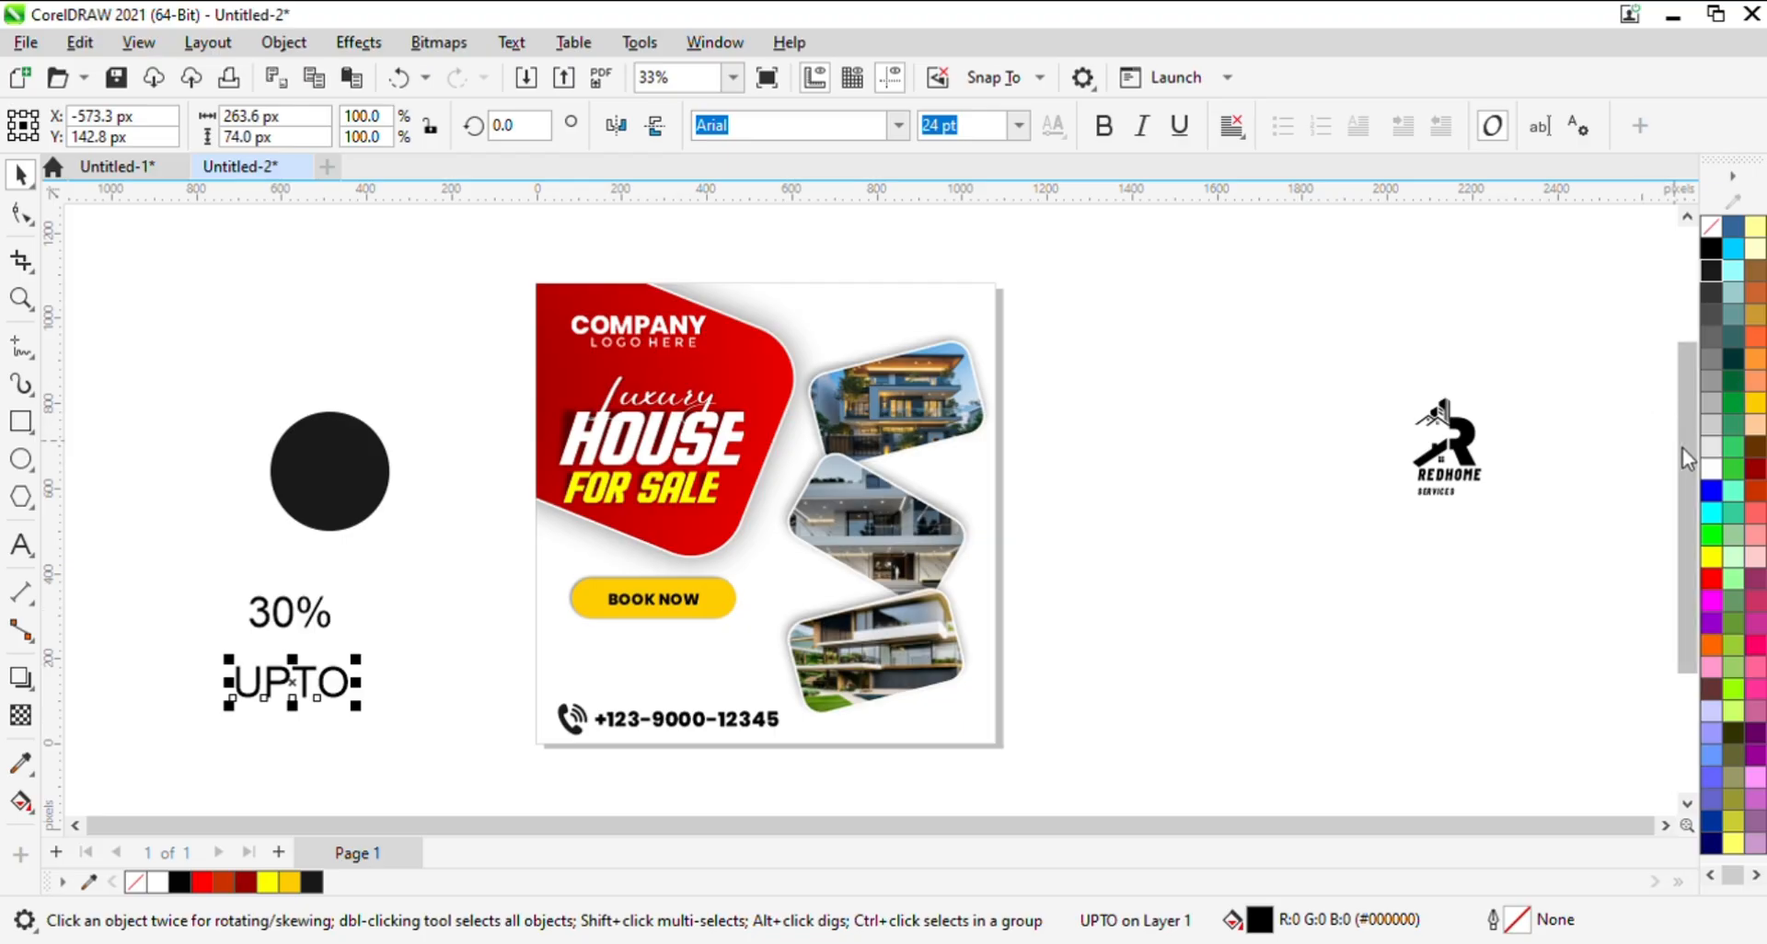
left_click(1711, 467)
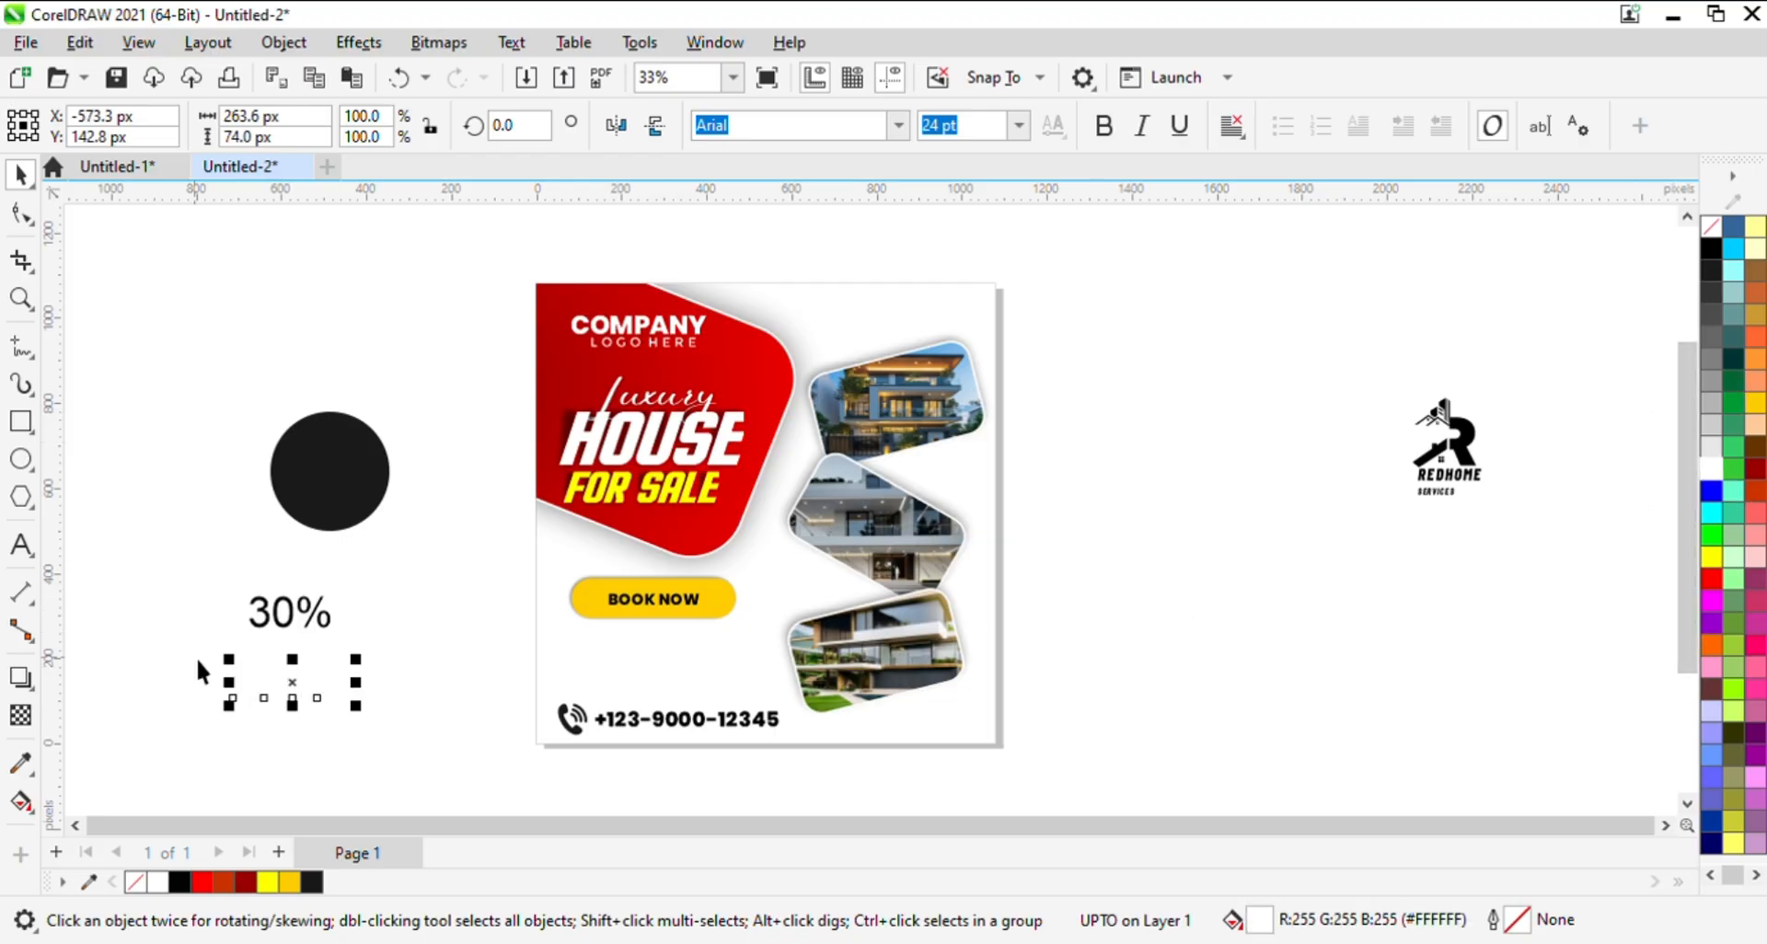
left_click_drag(262, 672, 334, 467)
key("z")
left_click_drag(189, 426, 730, 579)
key("space")
left_click_drag(802, 335, 768, 361)
key("Up")
key("Up")
key("Up")
key("Up")
key("Up")
key("Up")
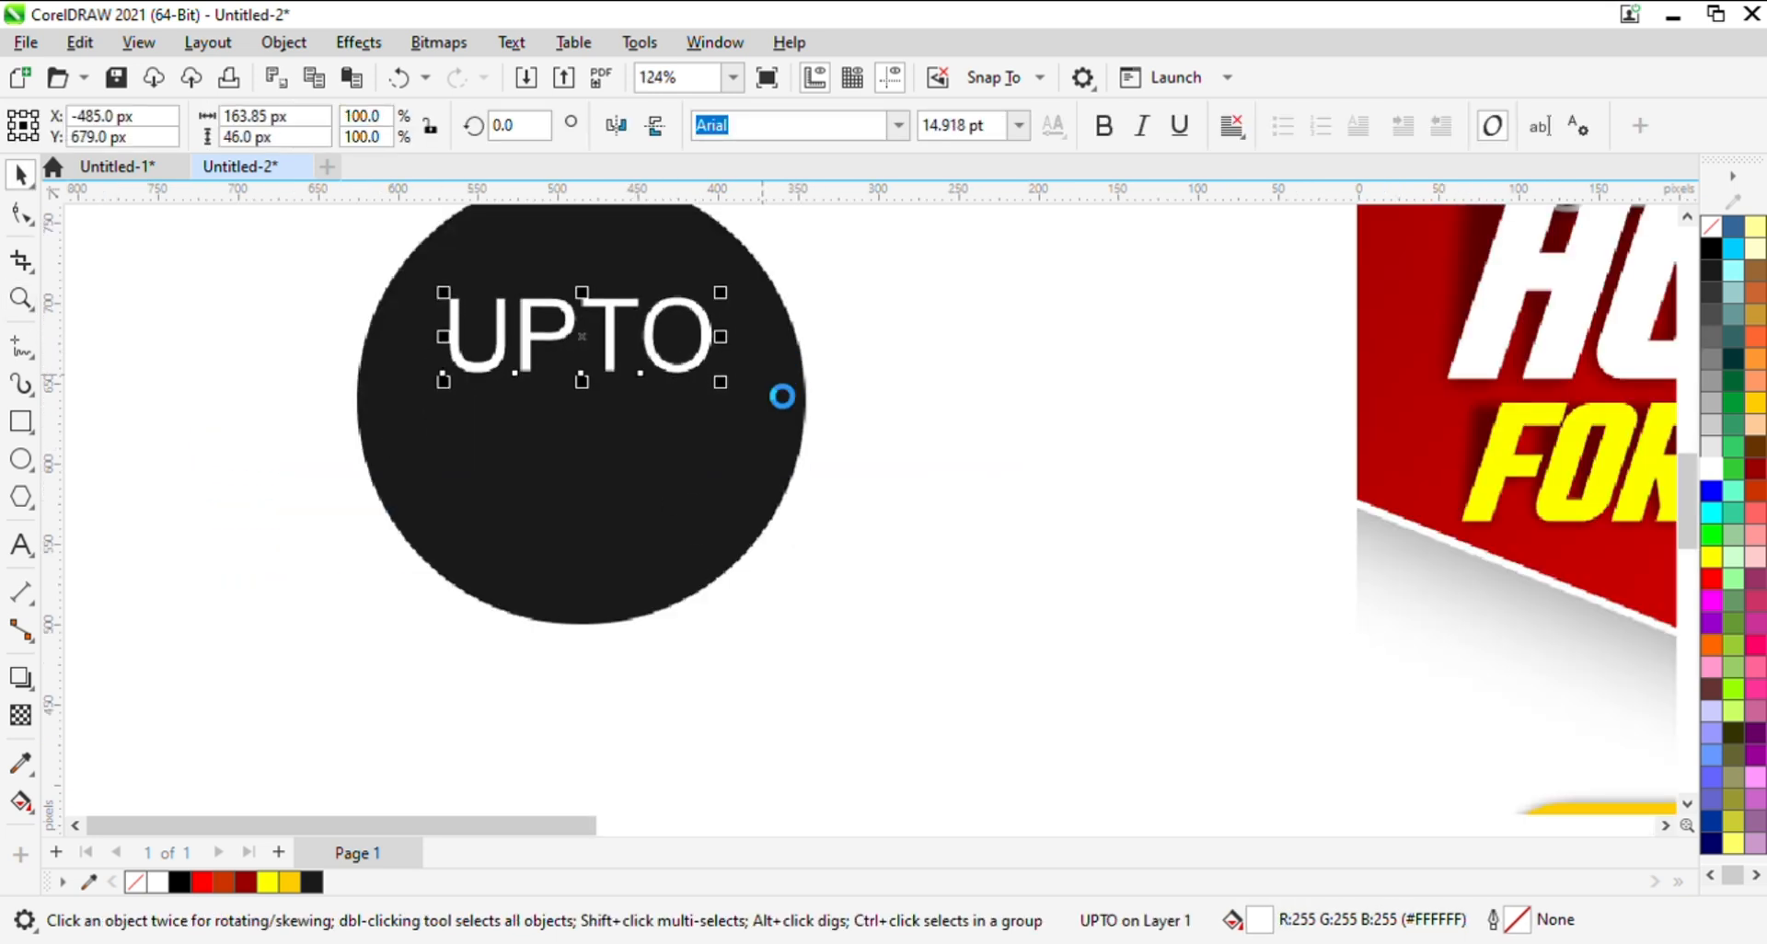
key("z")
right_click(749, 554)
key("space")
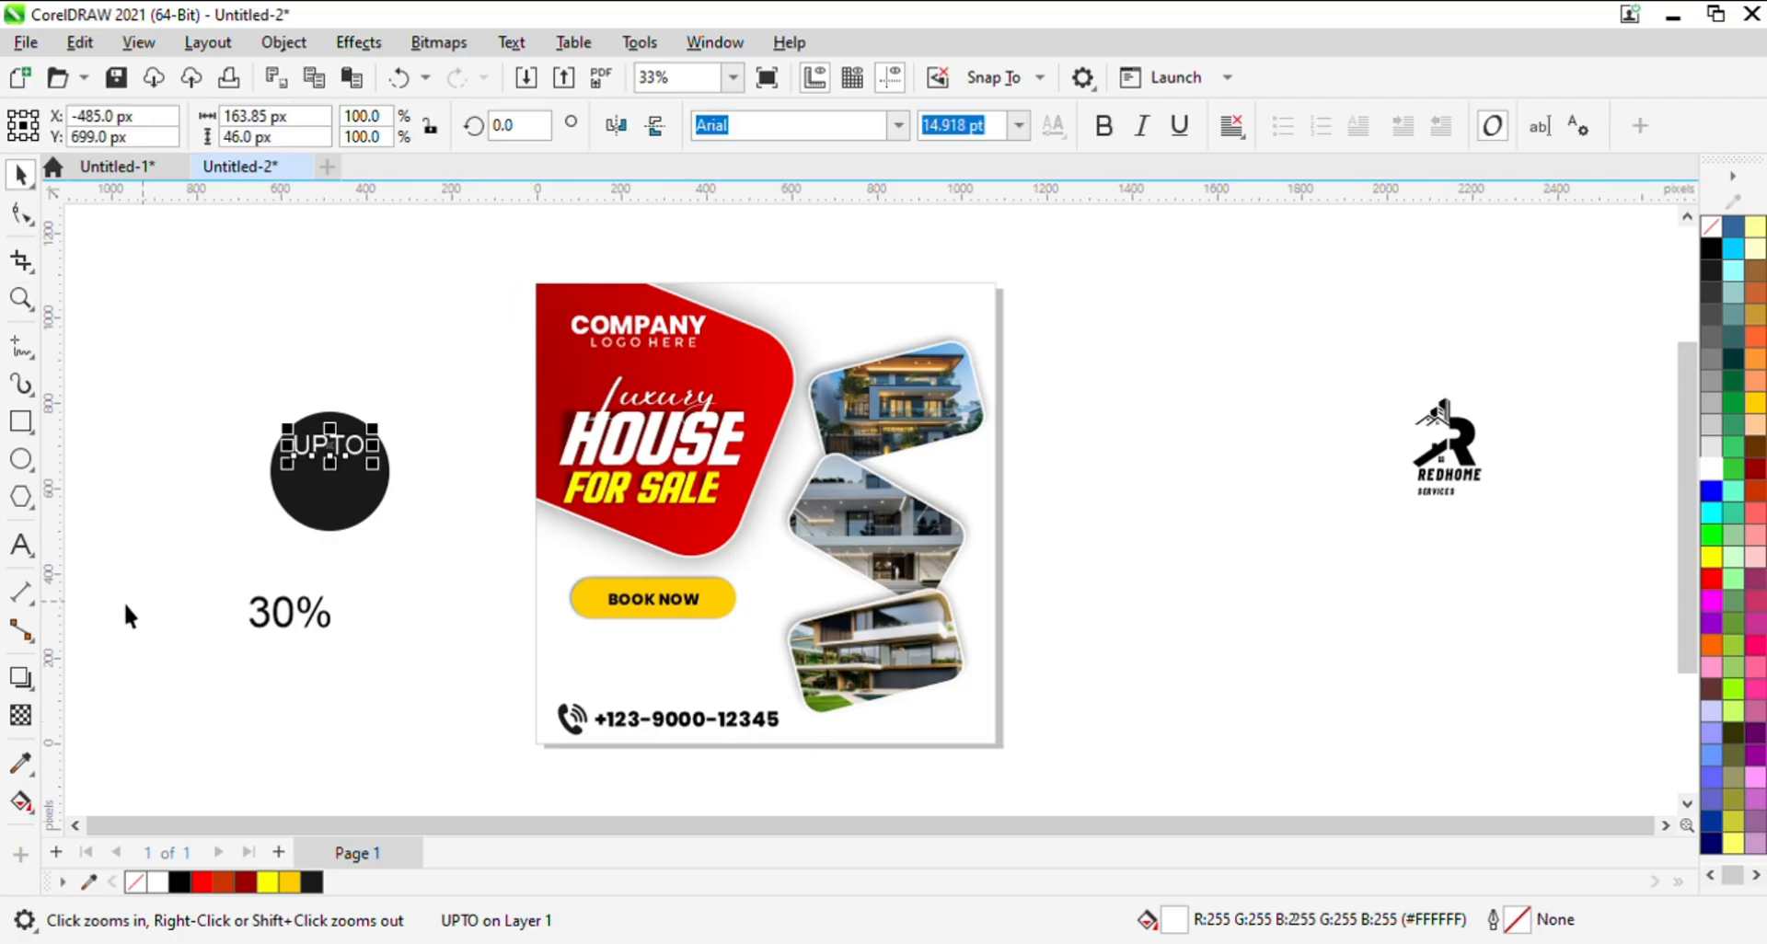
- Place the 30% text inside the dark circle just below UPTO and colour it white
left_click_drag(170, 573, 382, 631)
left_click_drag(269, 614, 312, 489)
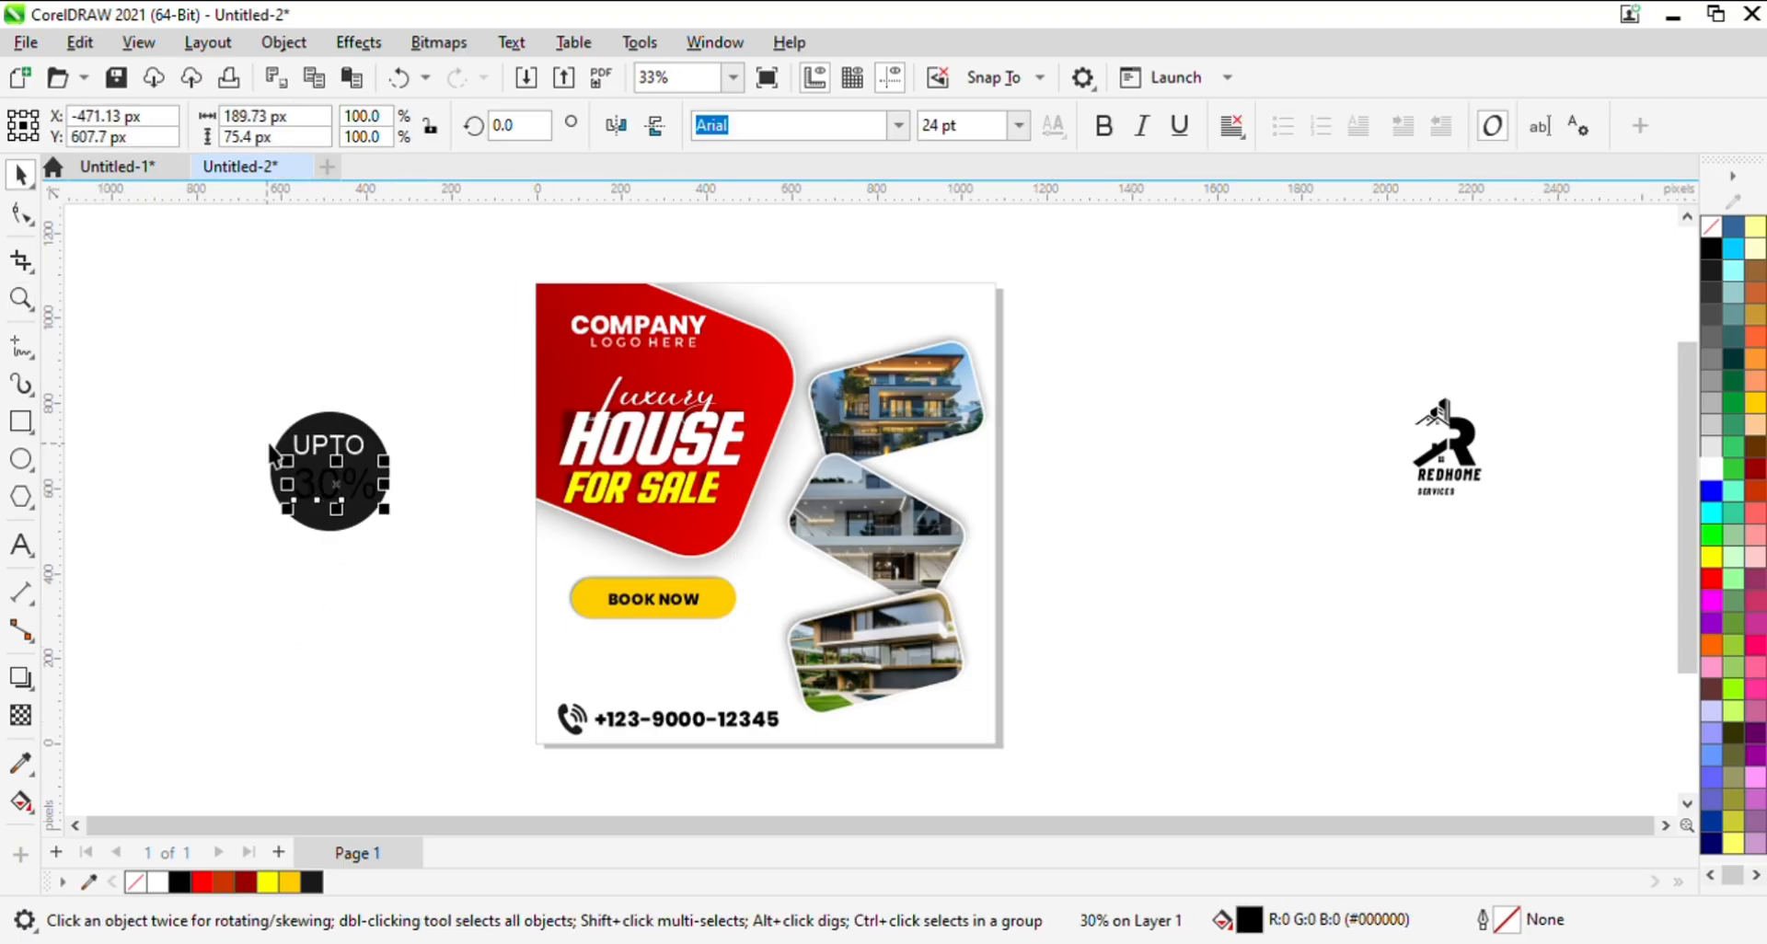
key("z")
left_click_drag(199, 412, 470, 530)
key("space")
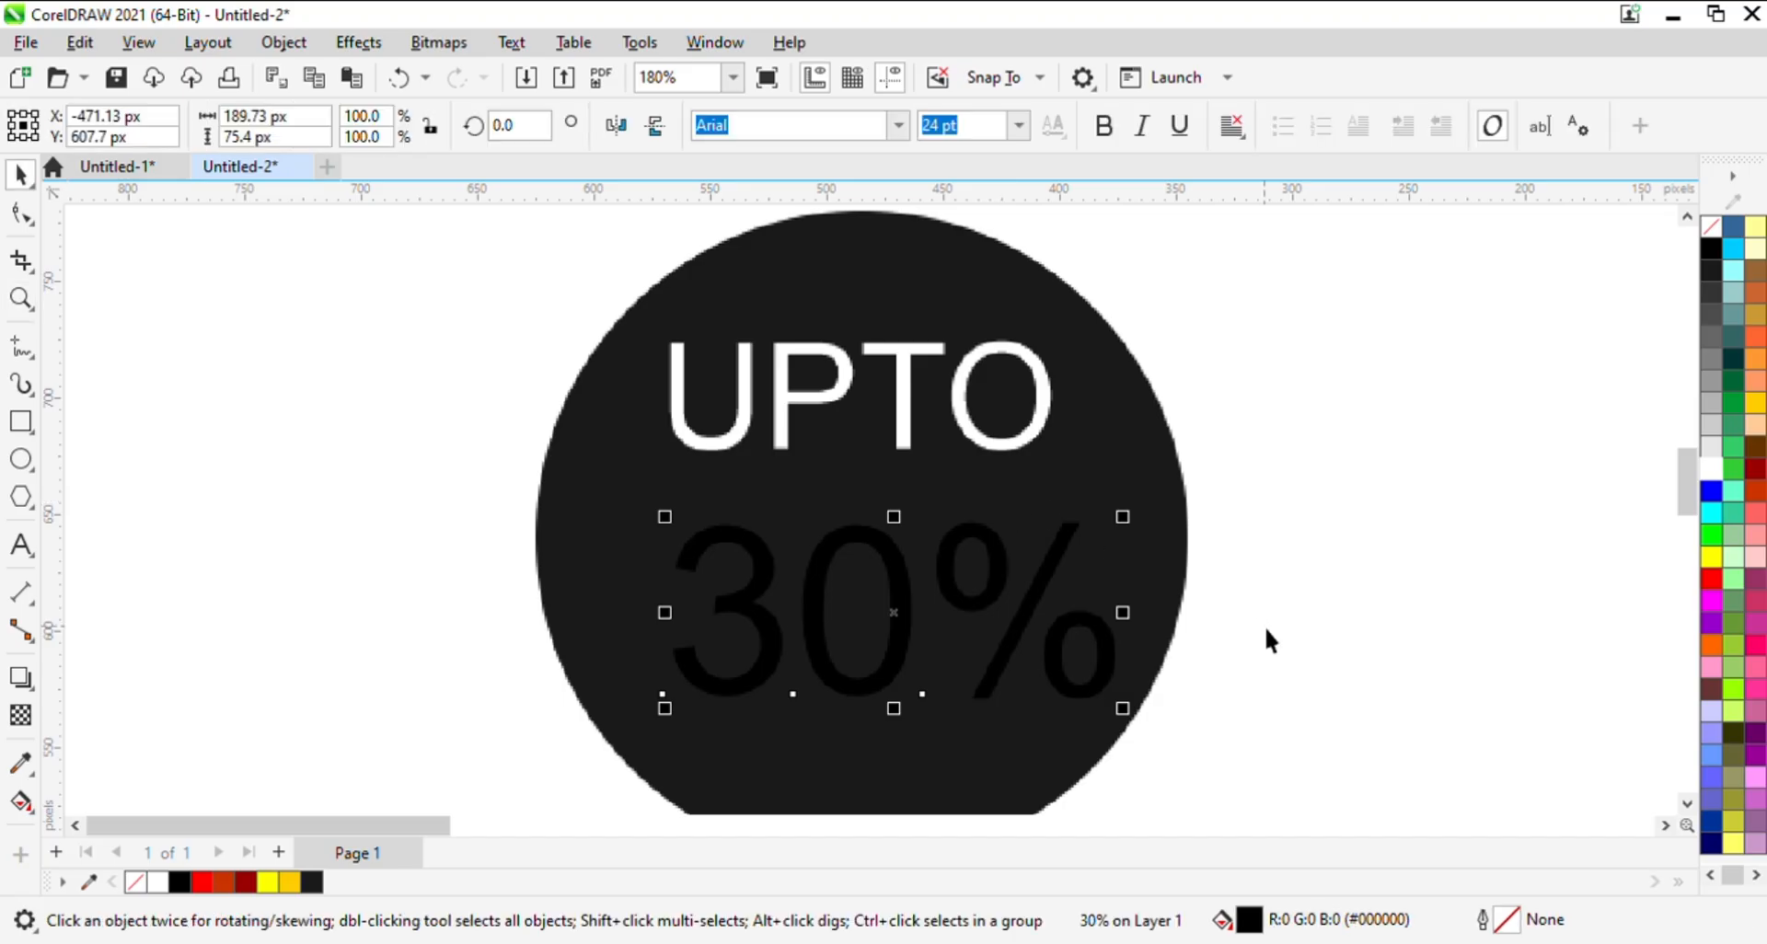
left_click(1711, 469)
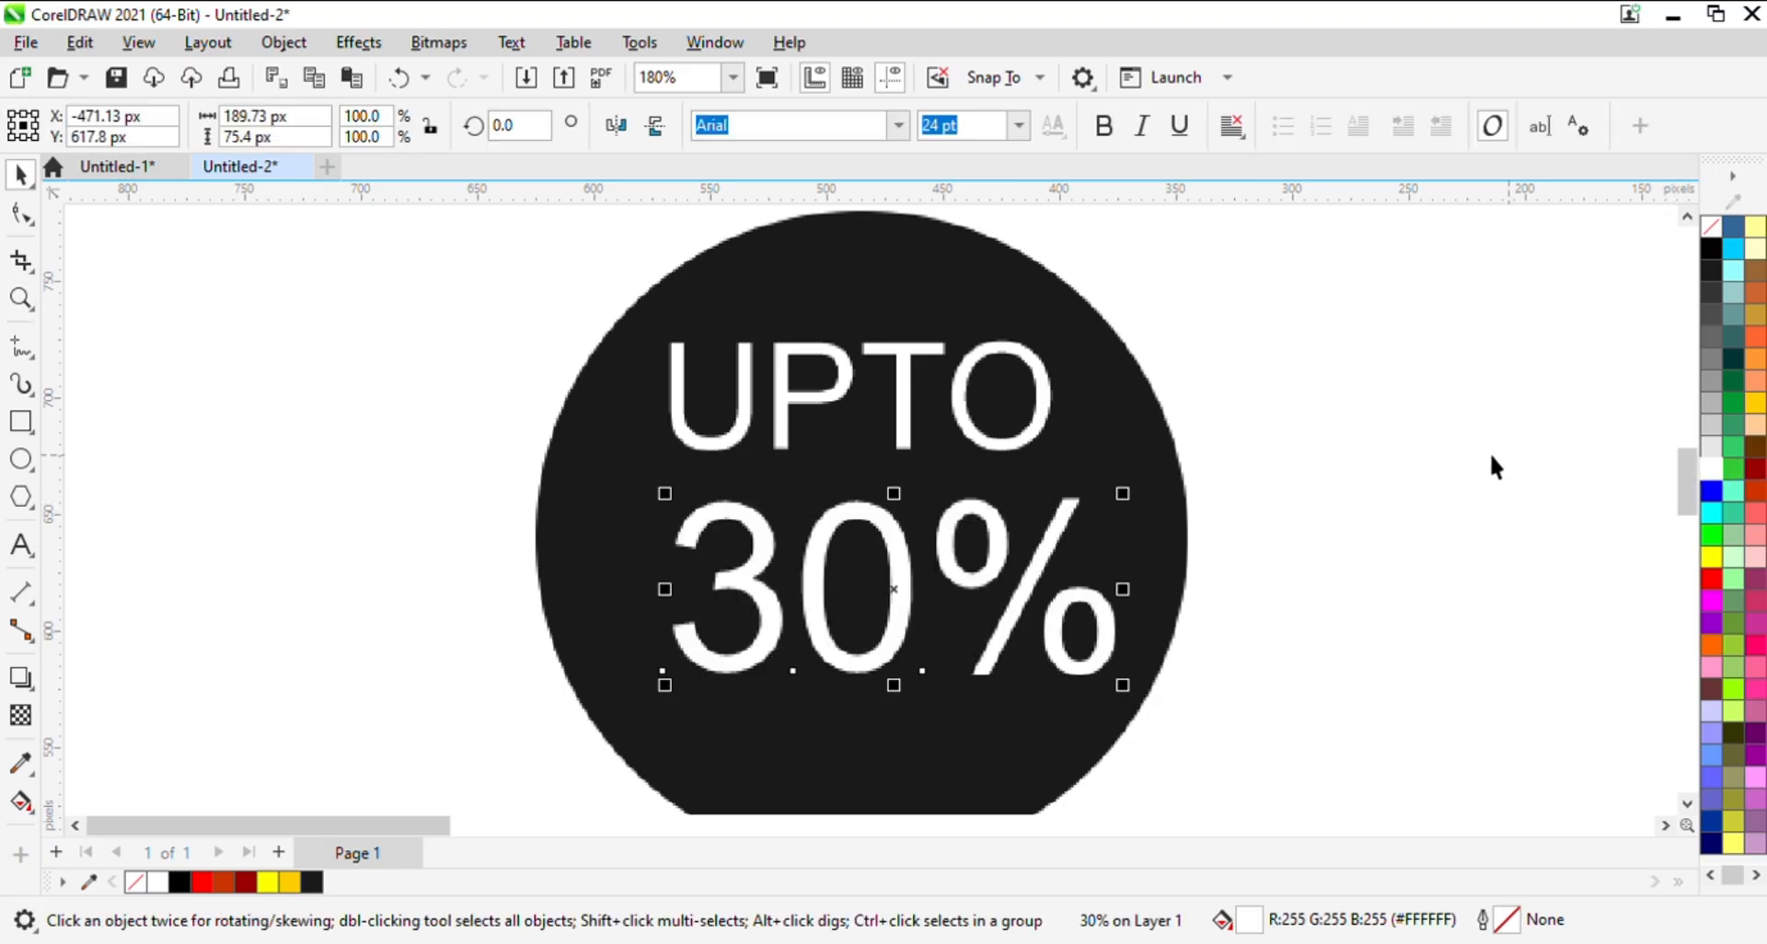
key("z")
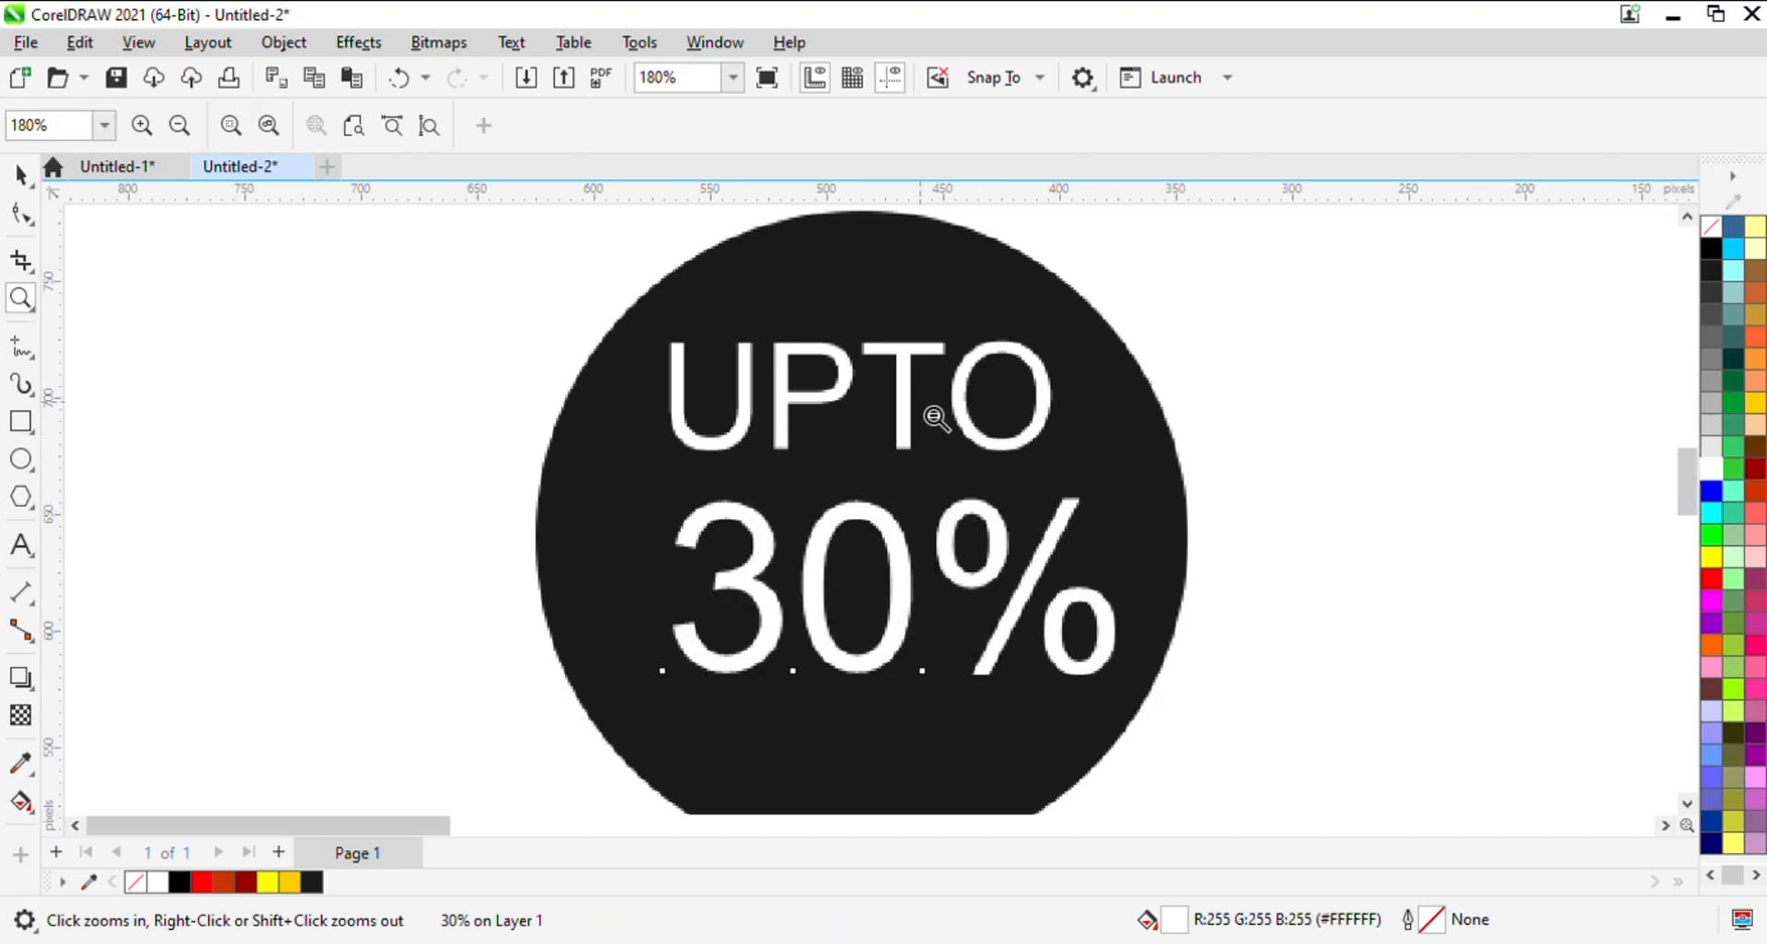
right_click(911, 420)
key("space")
left_click(323, 605)
key("z")
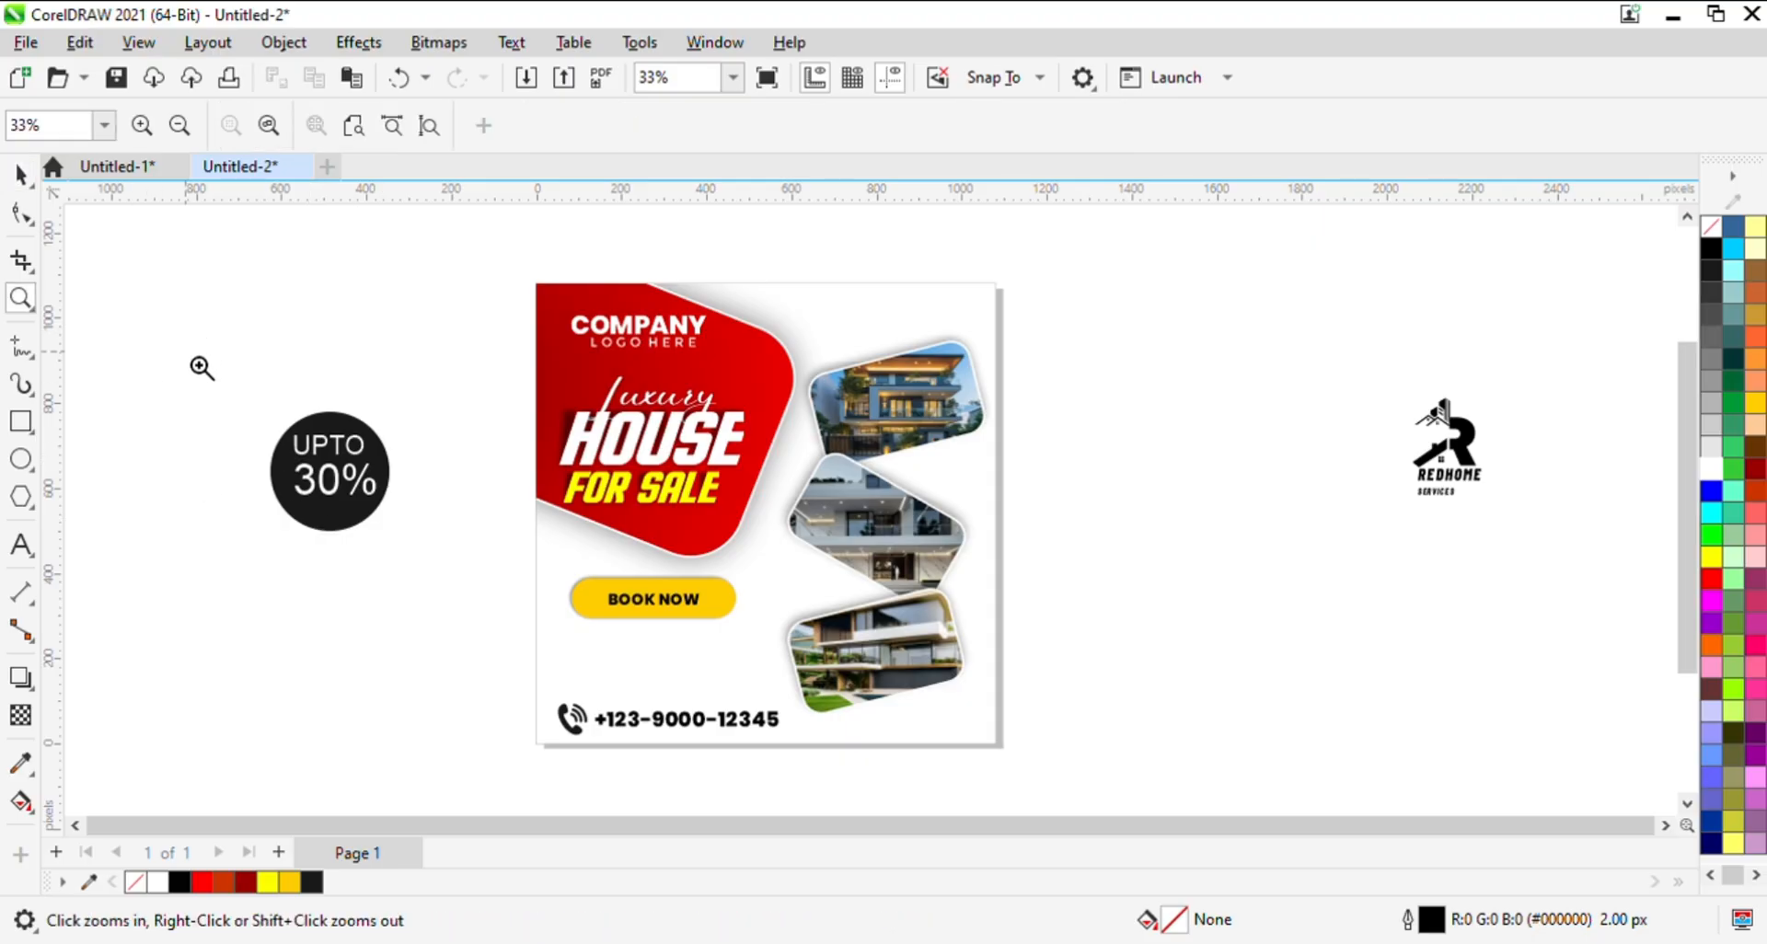
left_click_drag(188, 359, 505, 556)
key("space")
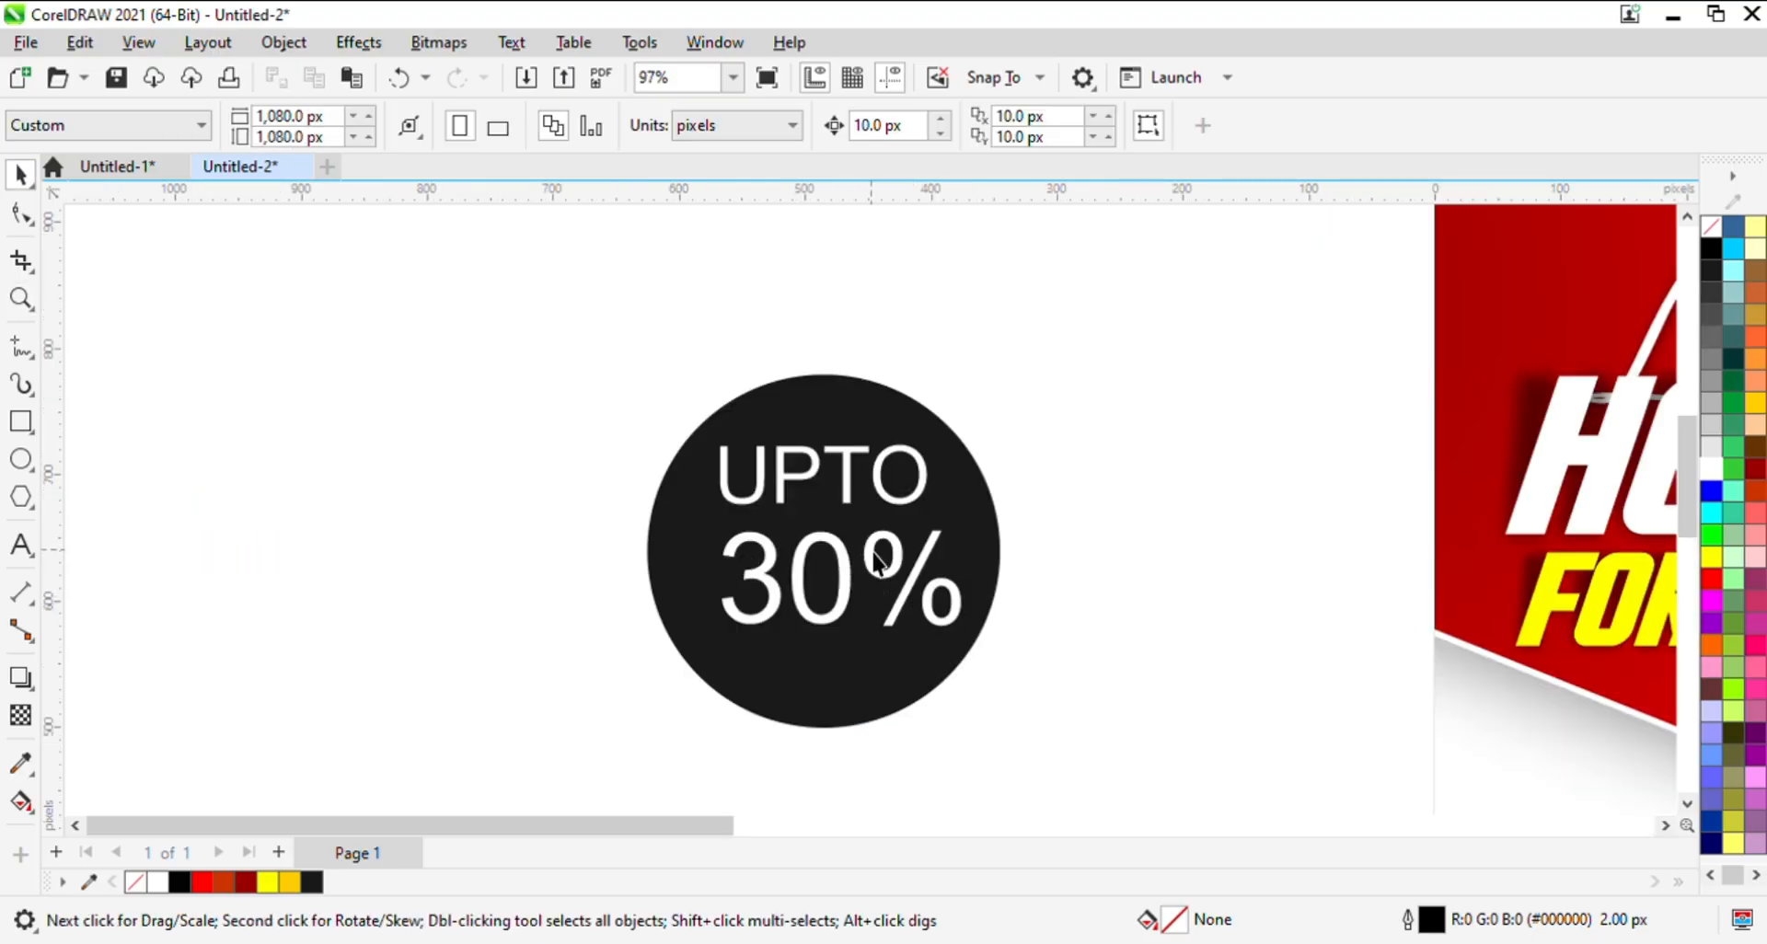
- Nudge the UPTO and 30% texts upward inside the dark circle, shifting 30% slightly left to centre it
left_click(872, 552)
key("Up")
key("Left")
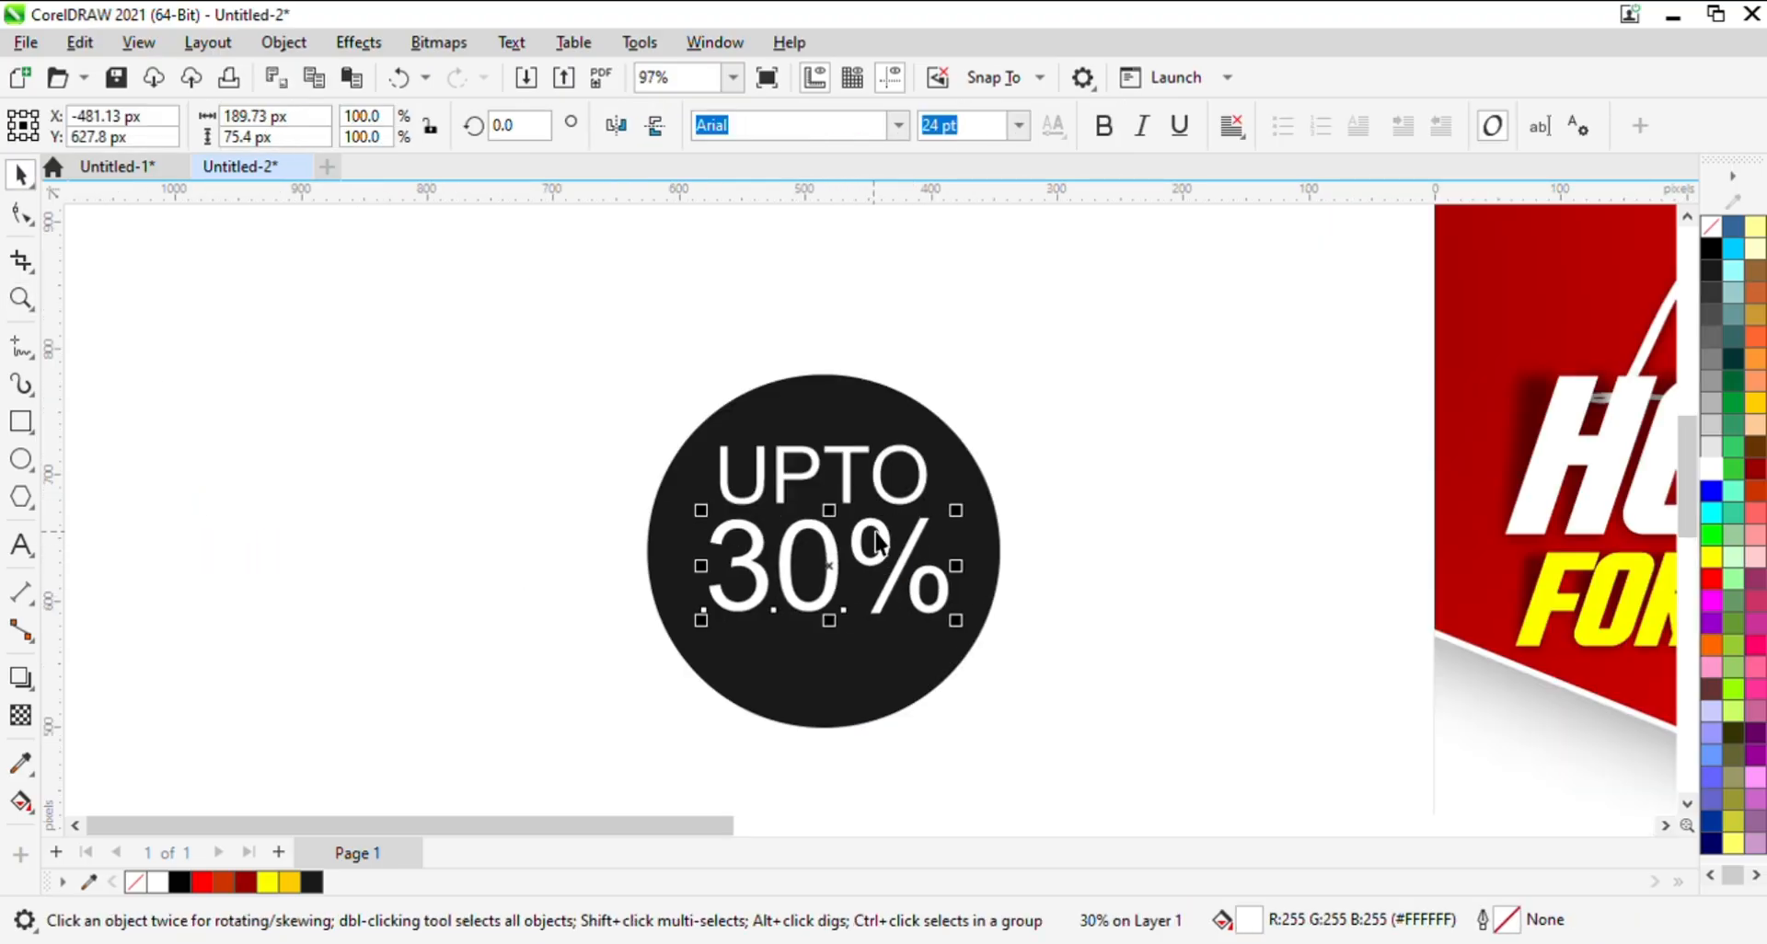
left_click(852, 481)
key("Up")
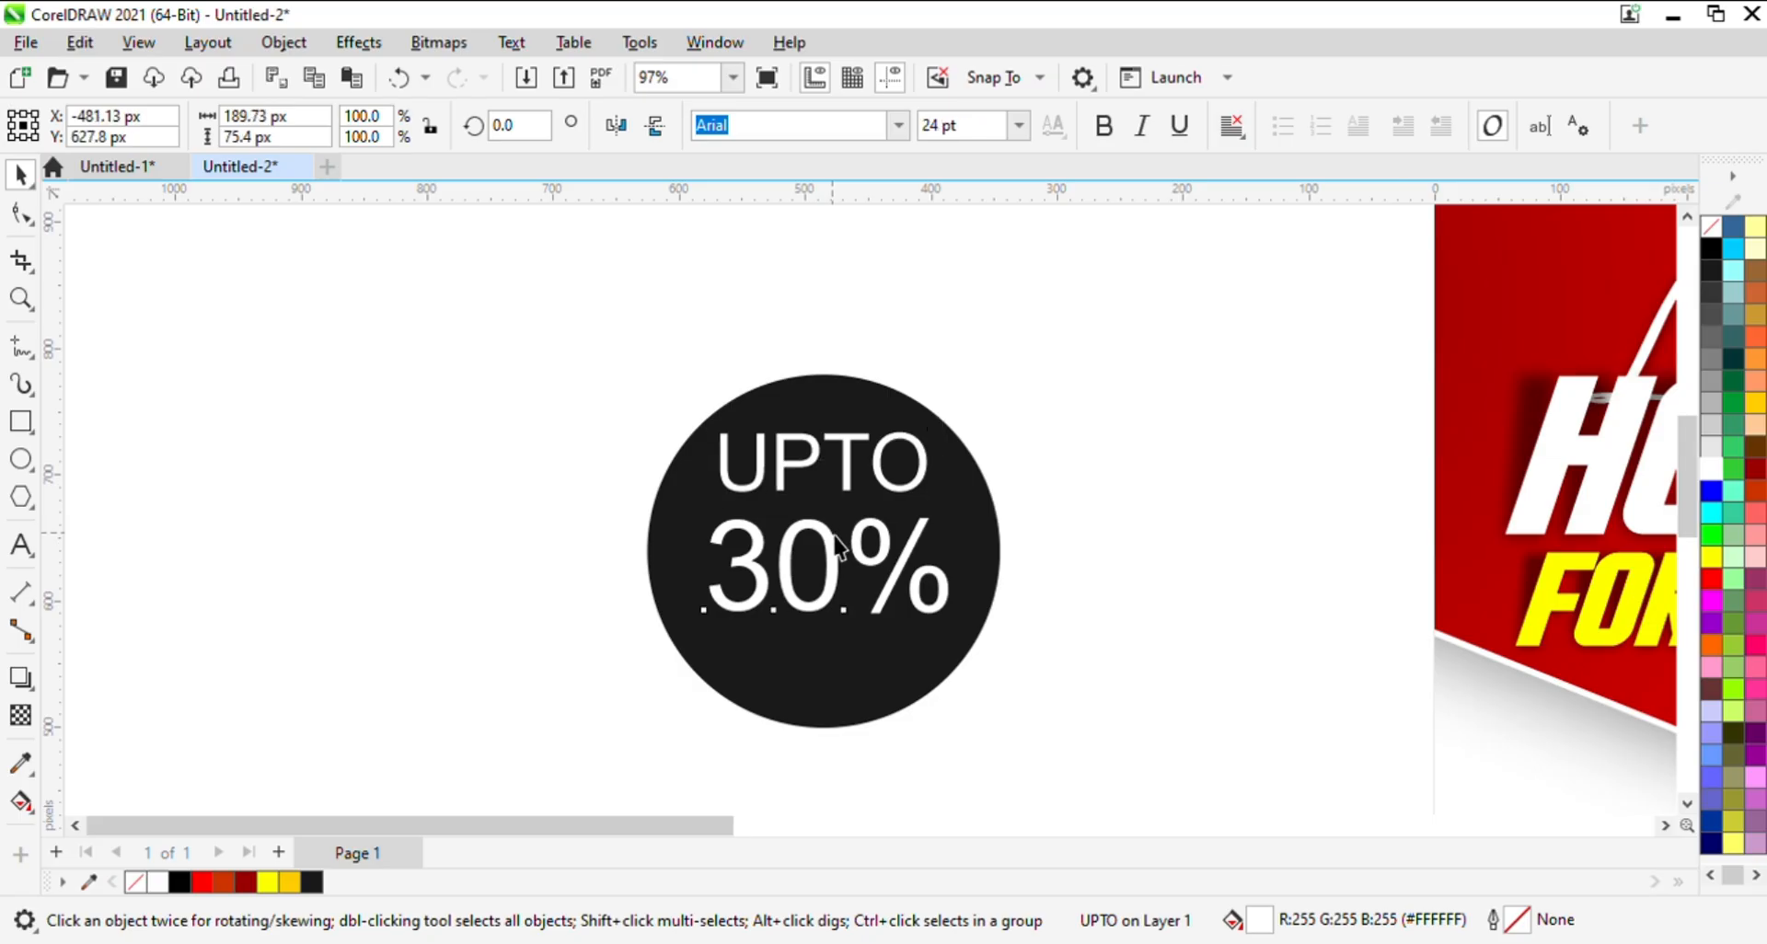
left_click(838, 546)
key("Up")
left_click(504, 679)
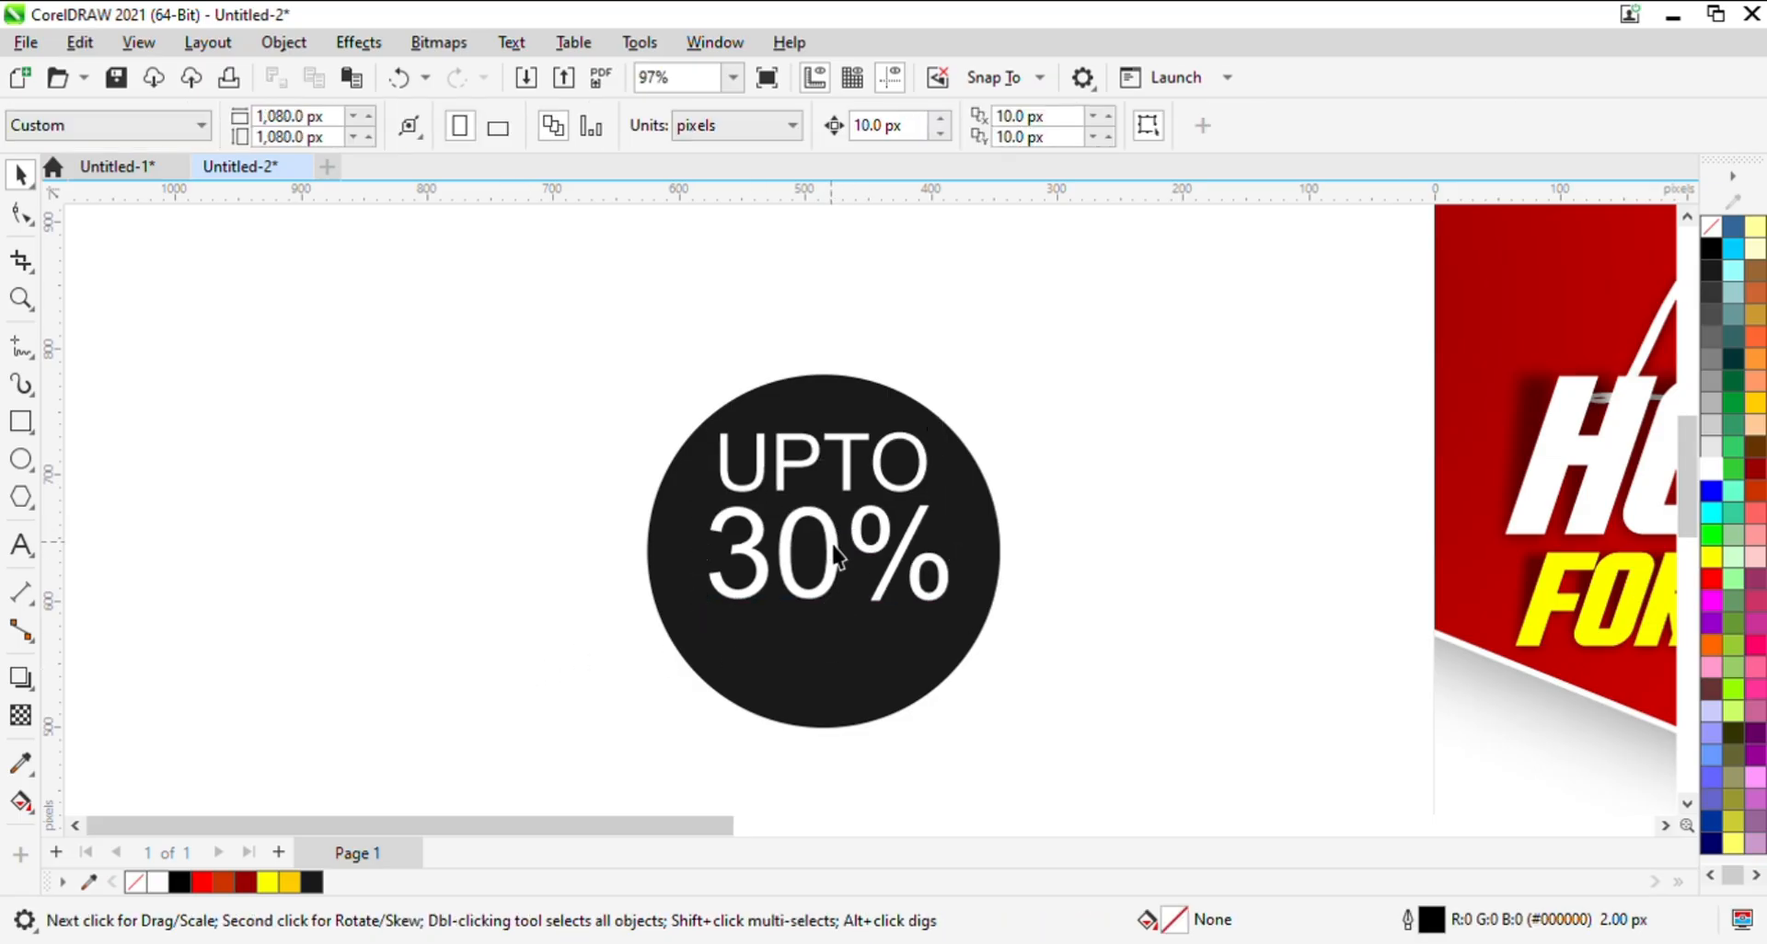
- Duplicate the 30% text directly below the original and replace the copy's wording with Discount
left_click(838, 552)
left_click_drag(841, 552, 846, 647)
right_click(846, 647)
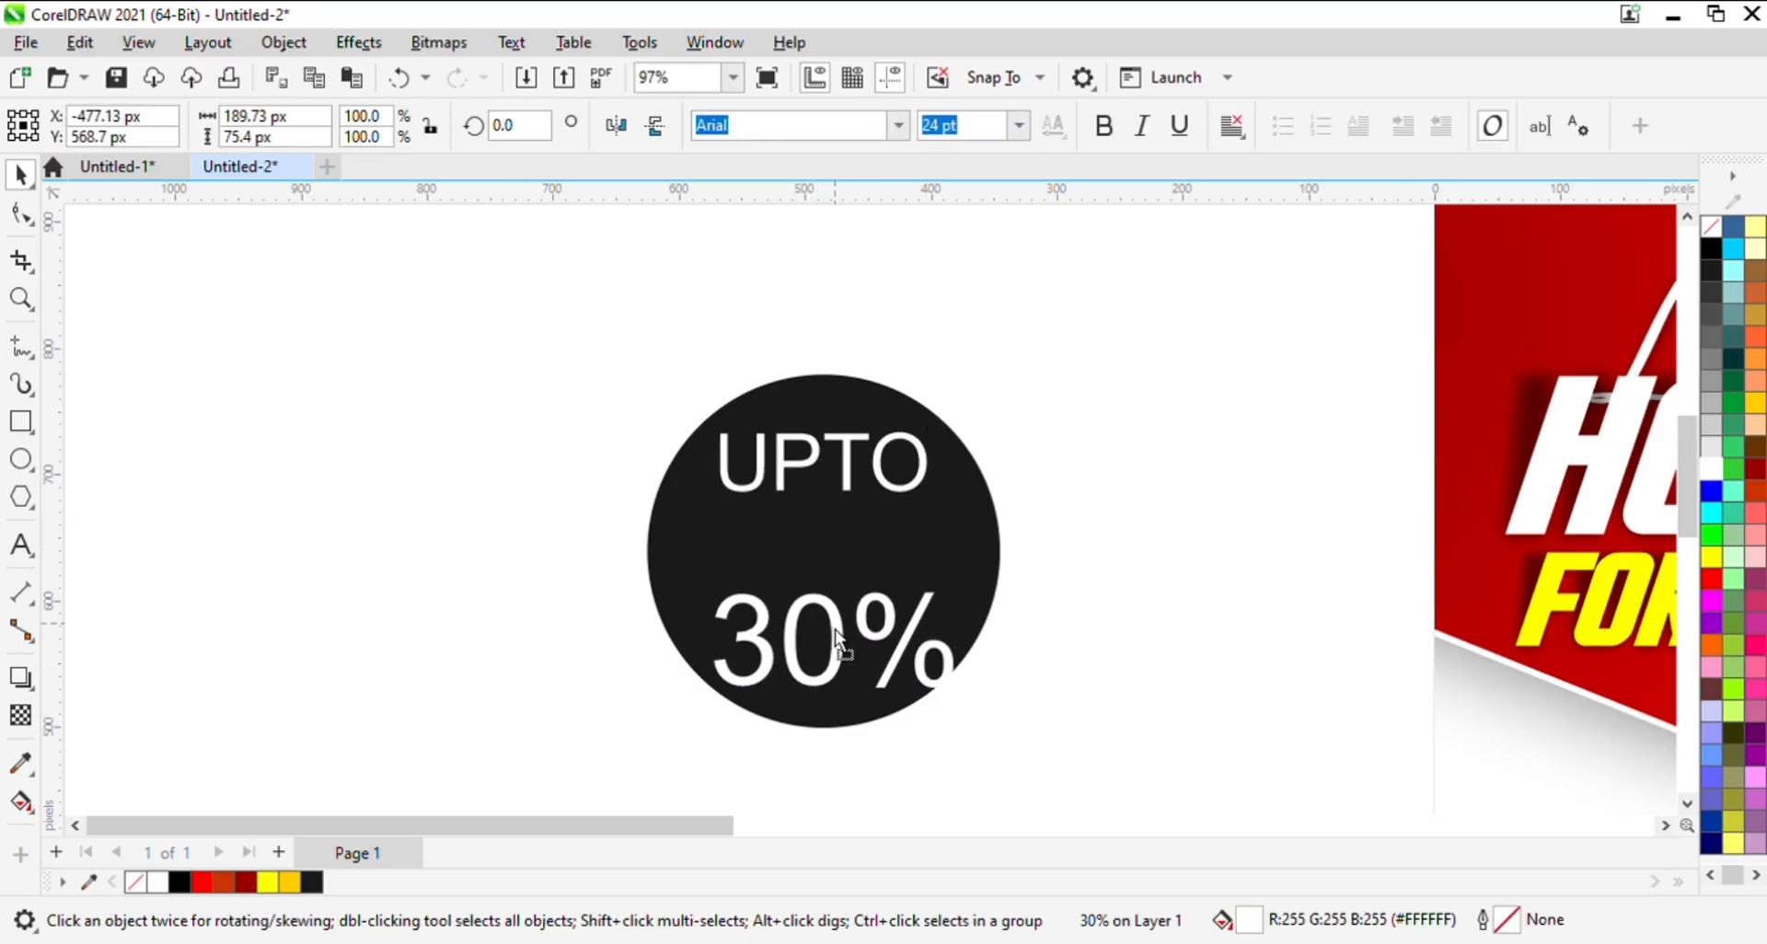
double_click(847, 647)
key("ctrl+a")
key("BackSpace")
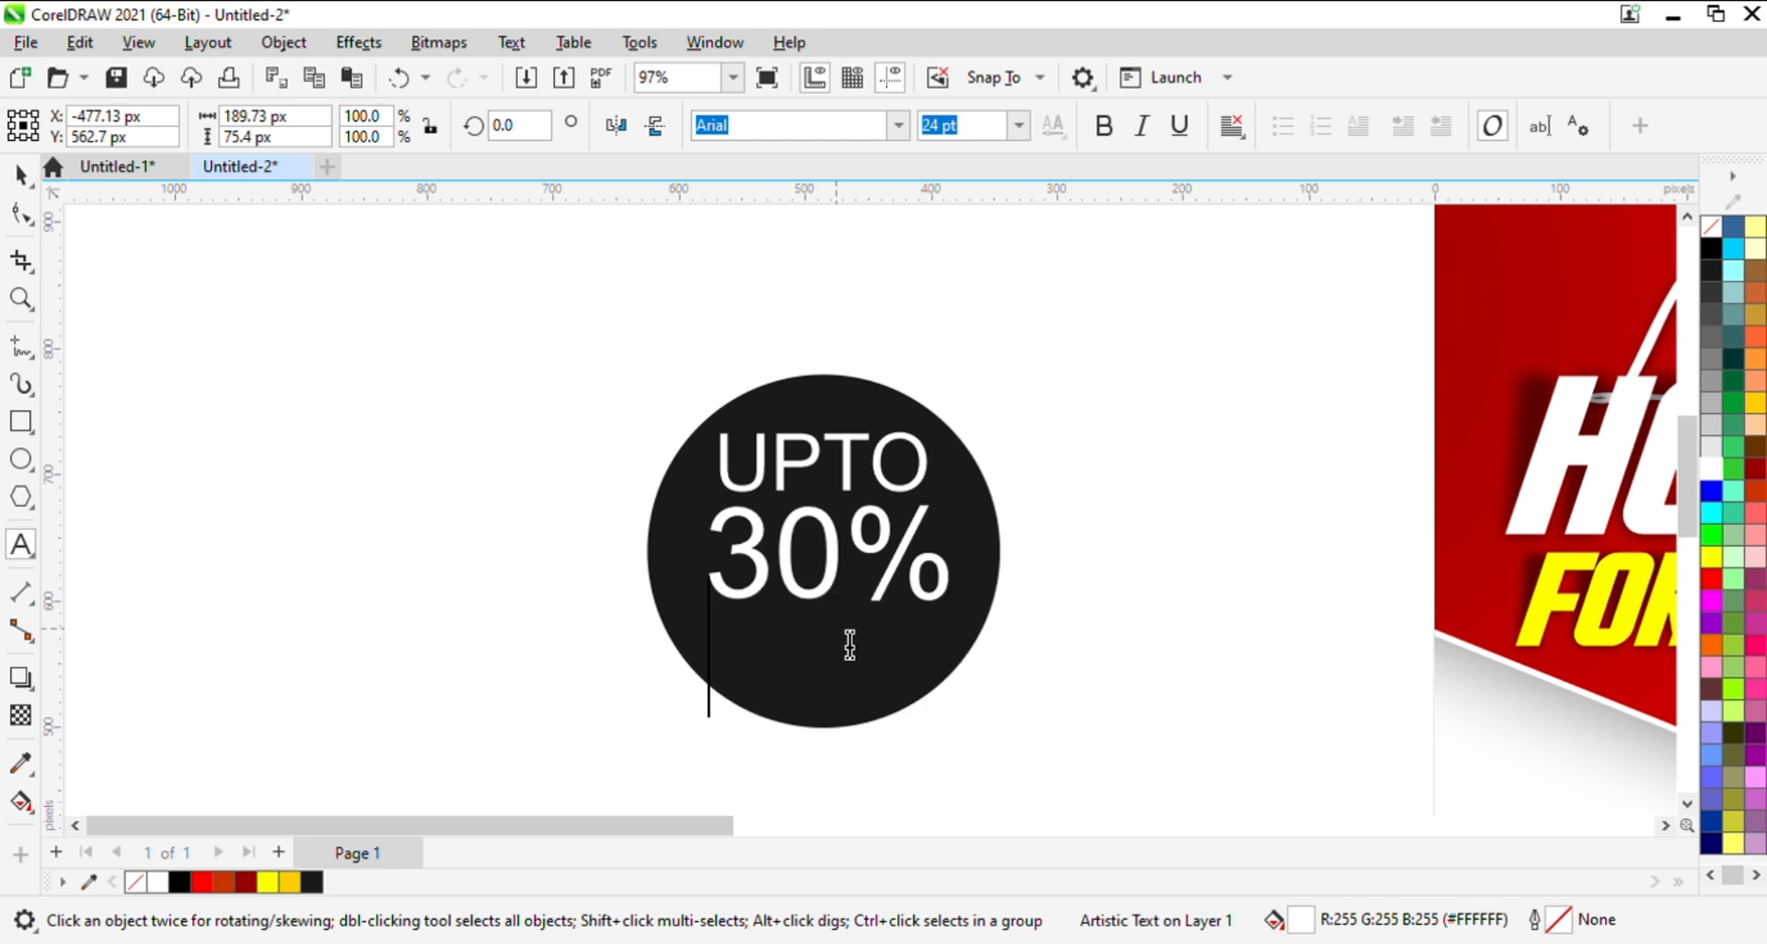
type("Discount")
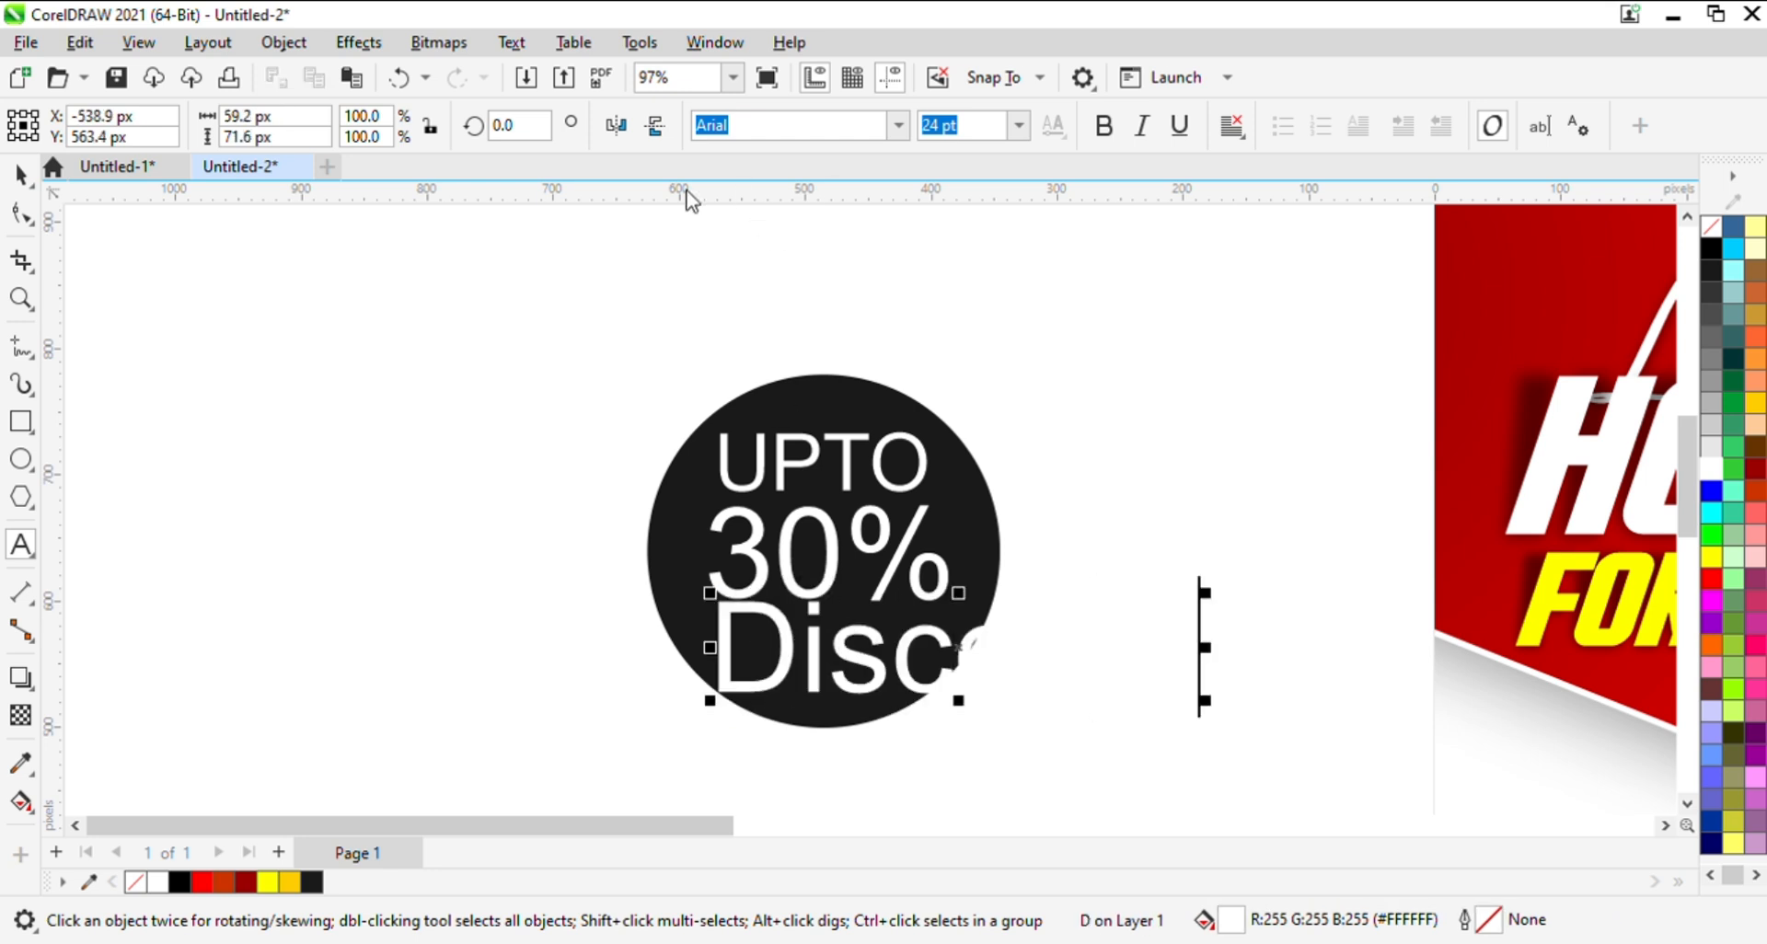
- Scale the Discount text down to 11 pt and move it up close beneath 30%
left_click(20, 173)
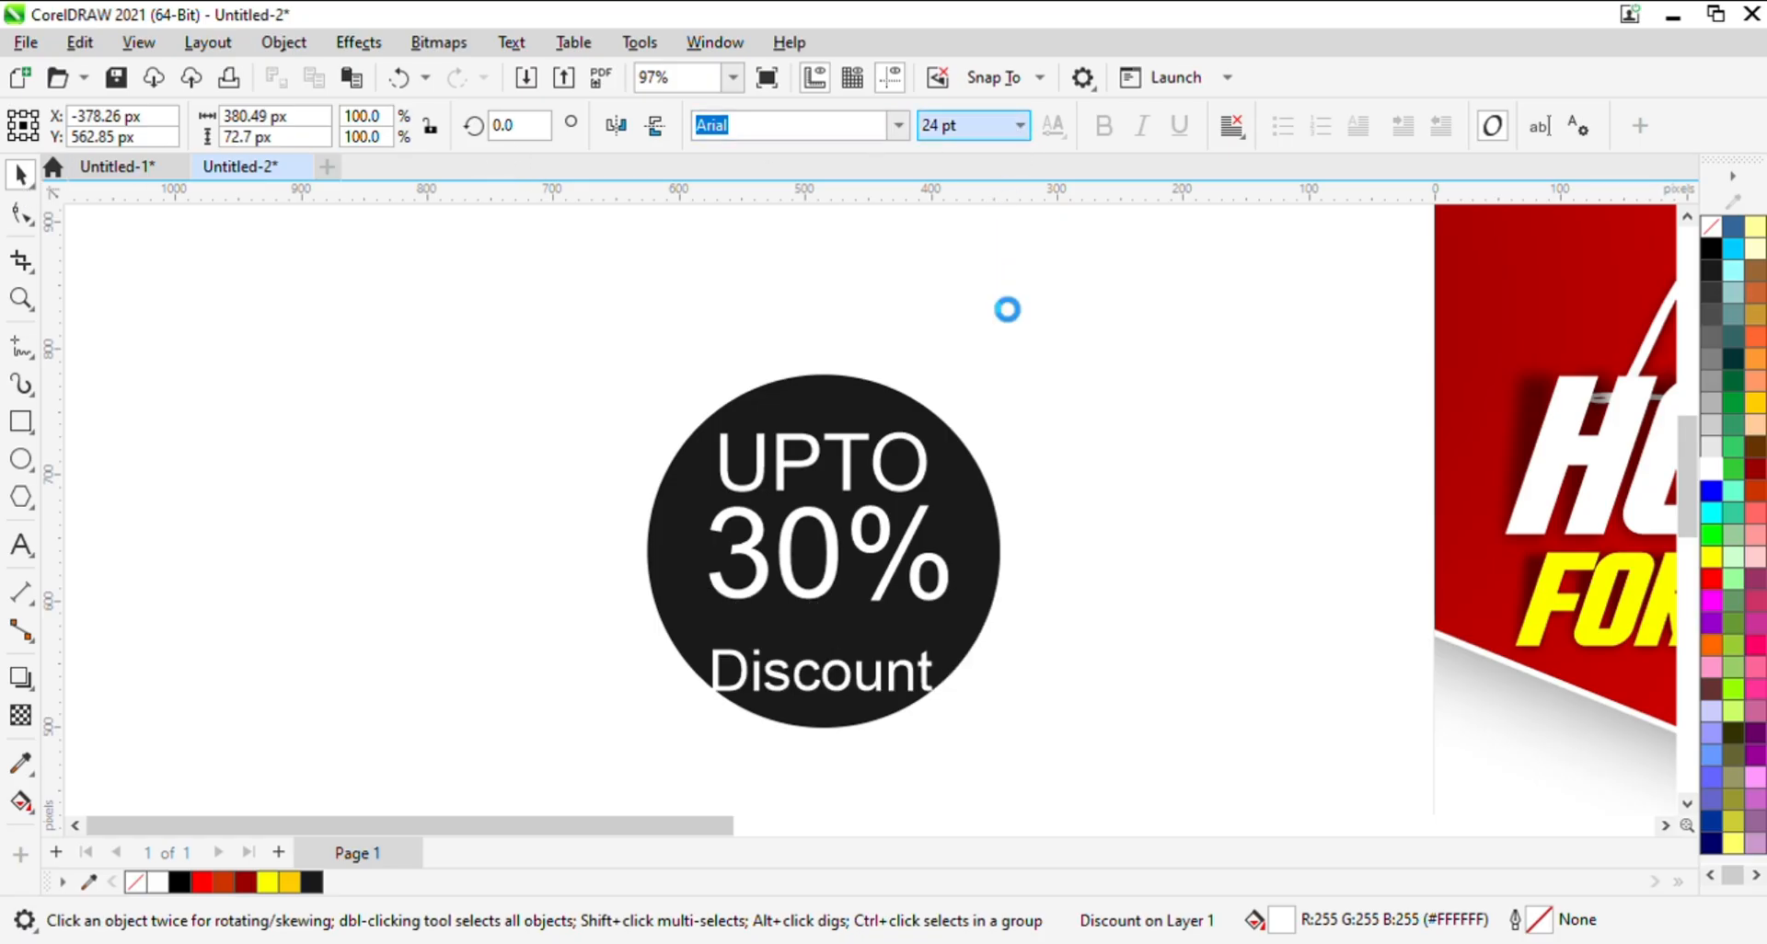
key("Up")
key("Up")
key("Up")
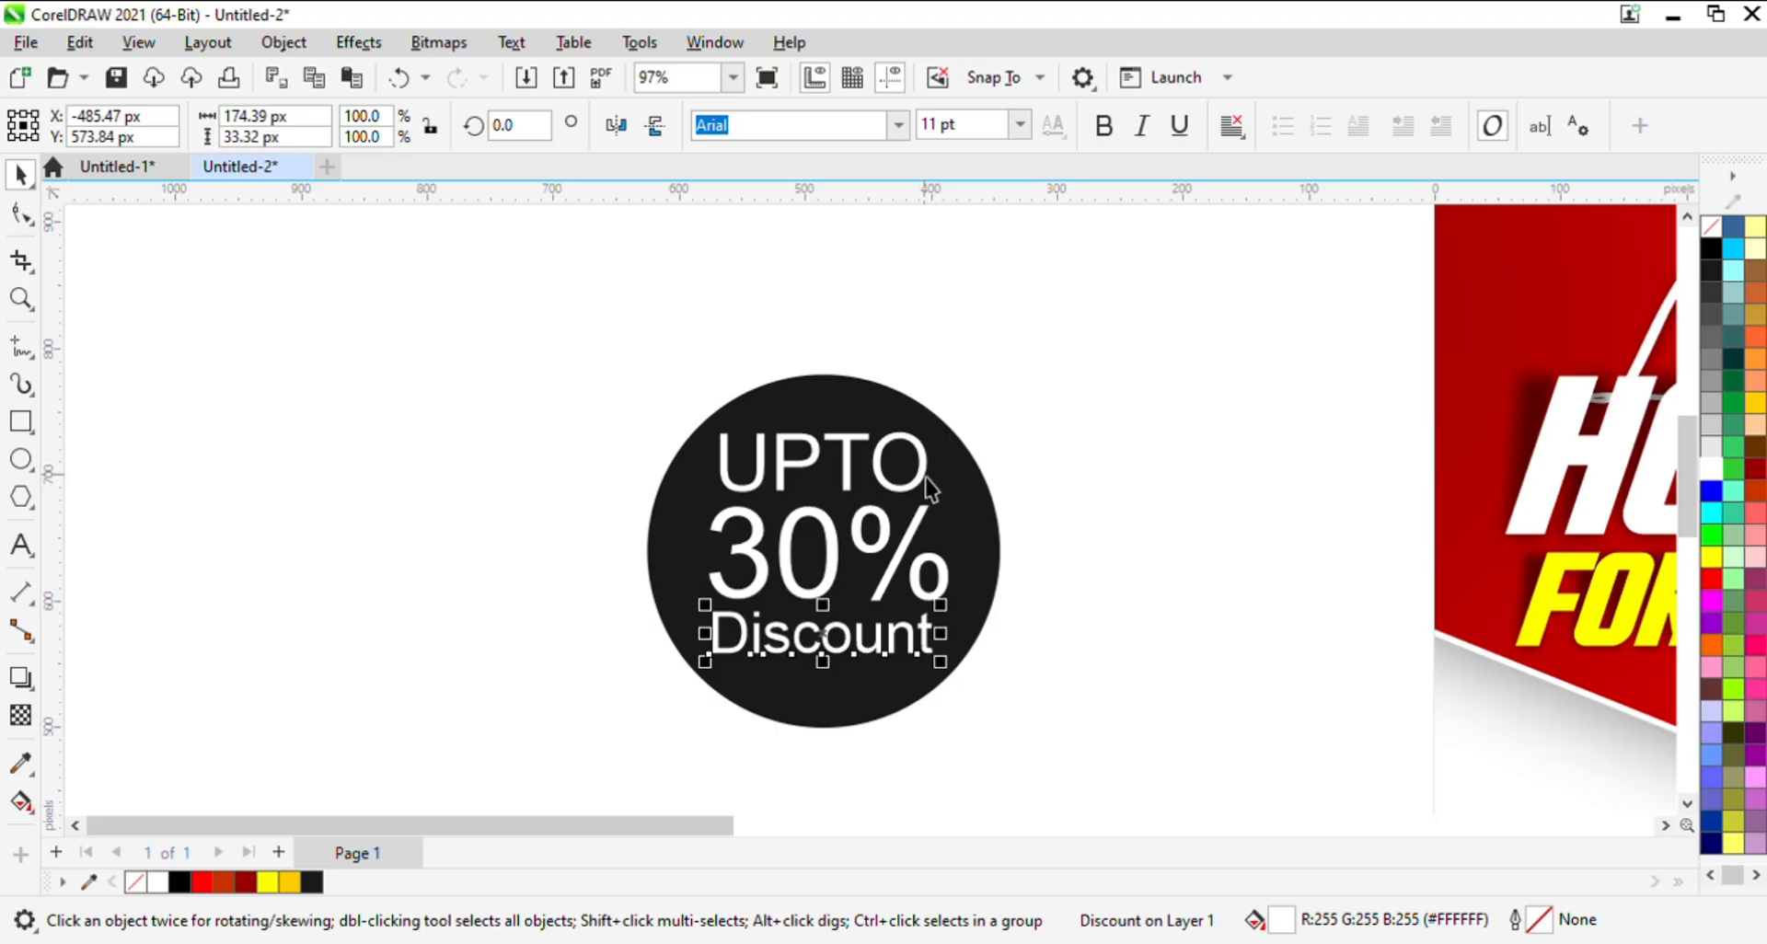
- Set the UPTO, 30% and Discount texts together in Poppins ExtraBold and shift them slightly left within the circle
left_click(925, 478, "shift")
left_click(902, 590, "shift")
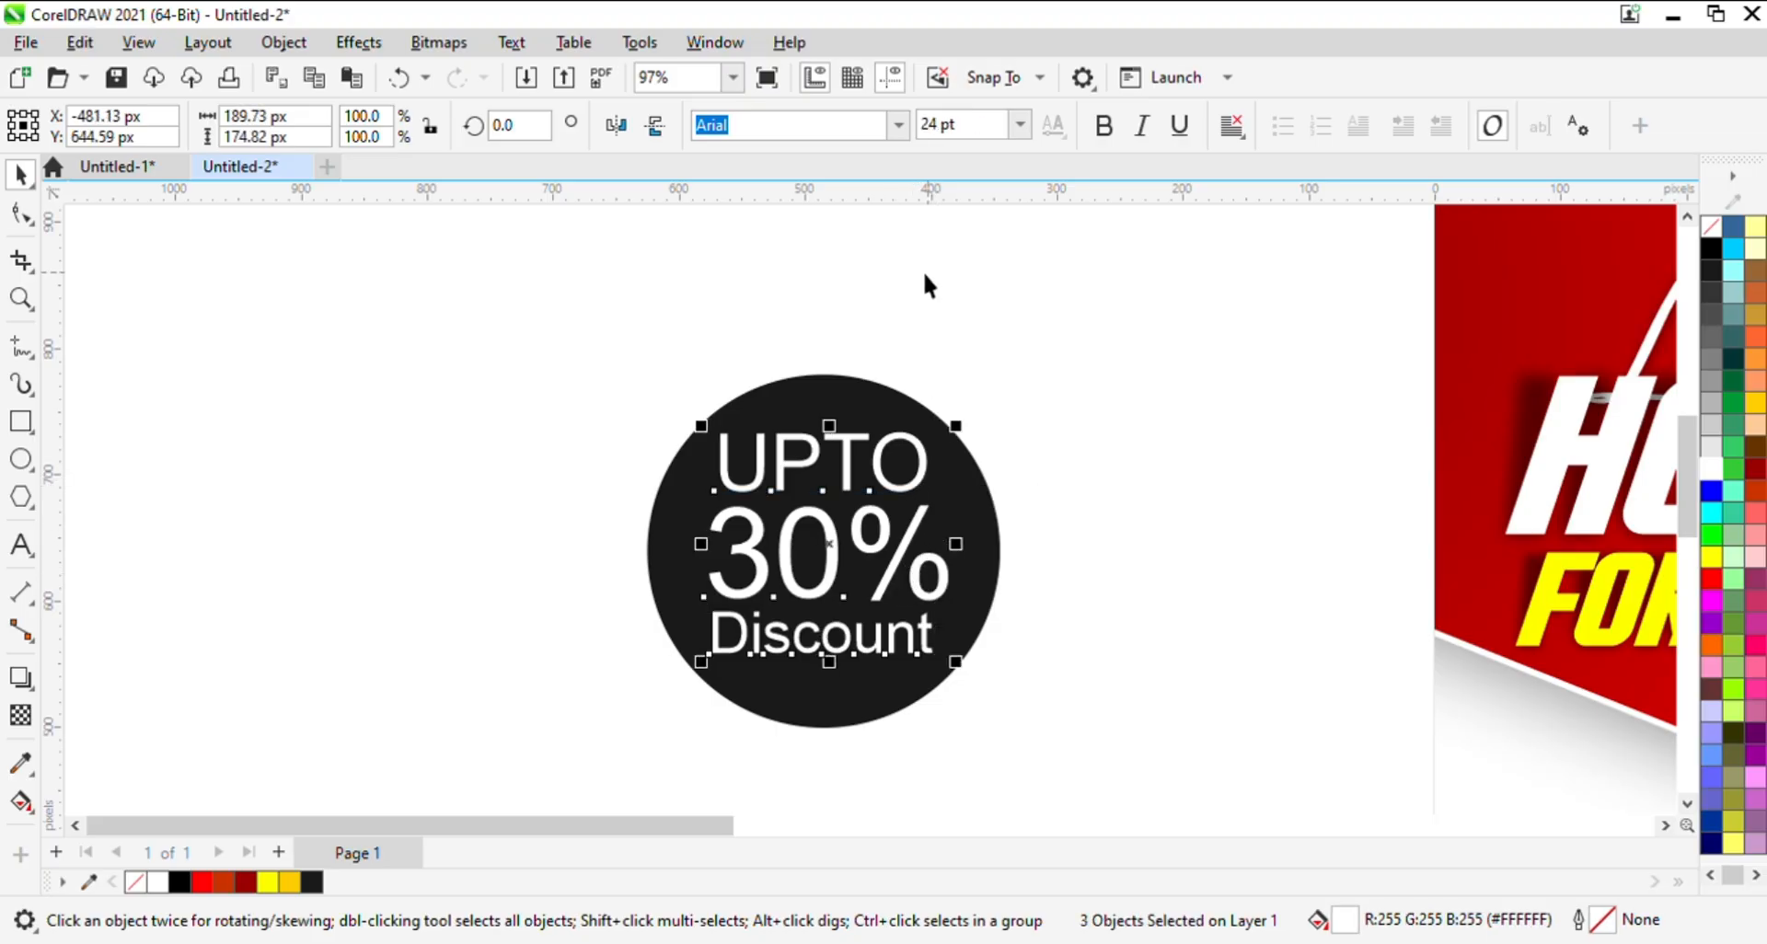
left_click(896, 126)
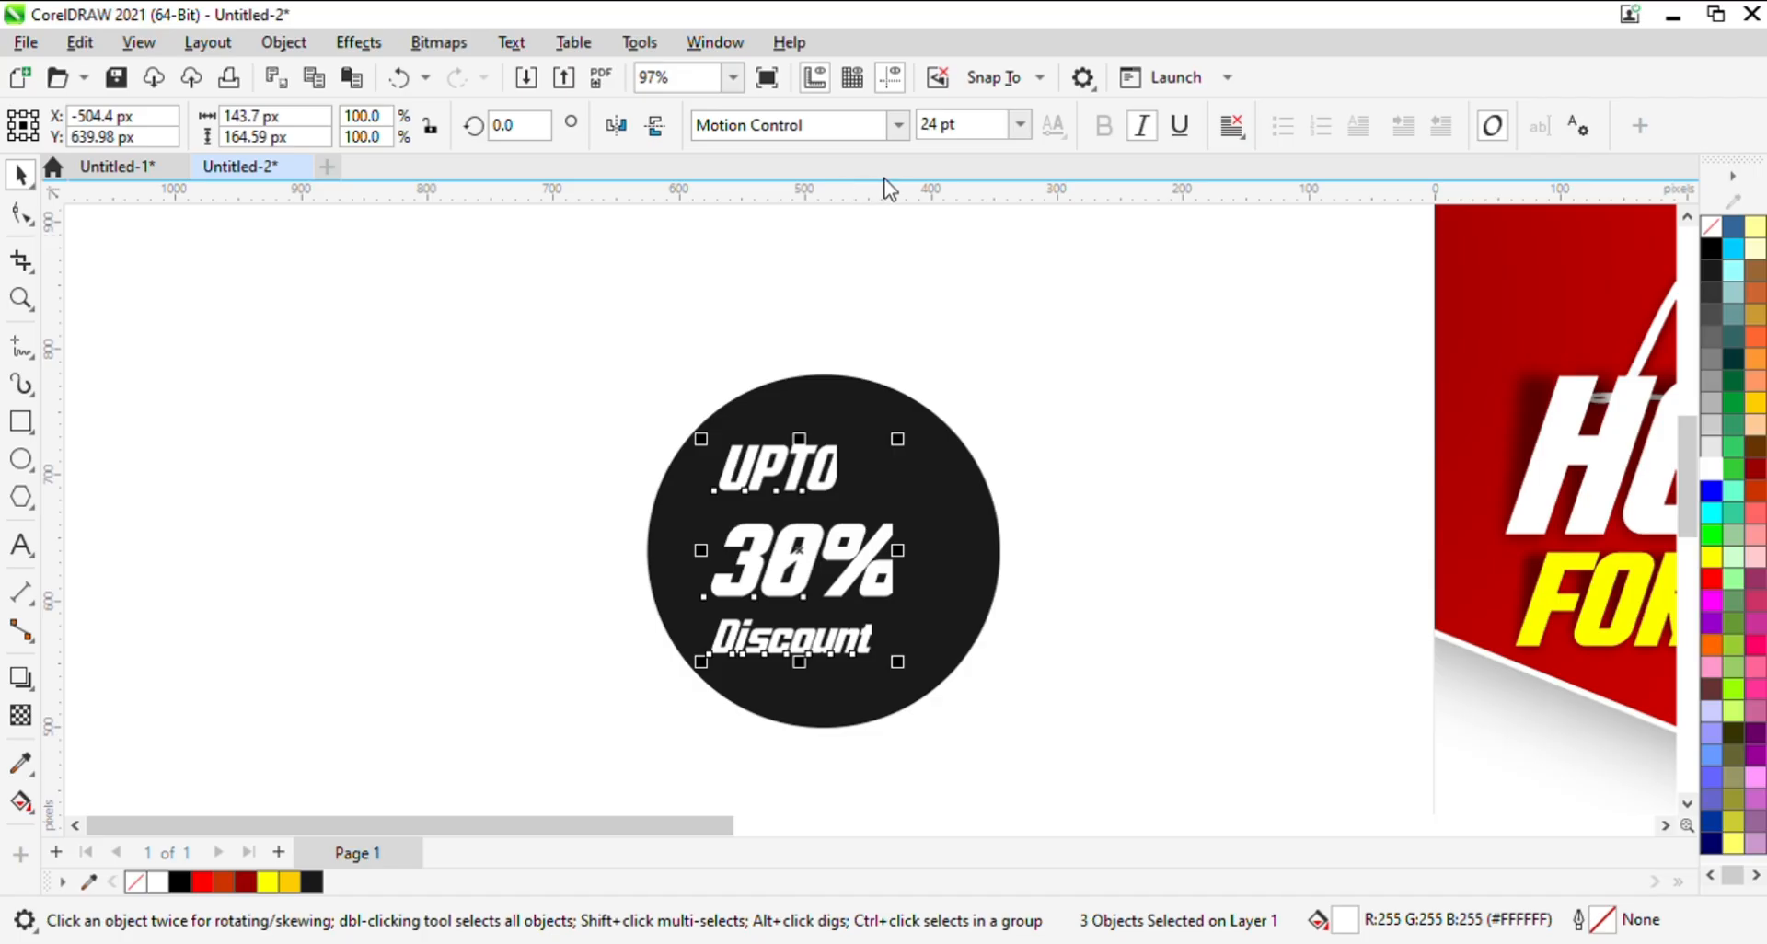
left_click(855, 301)
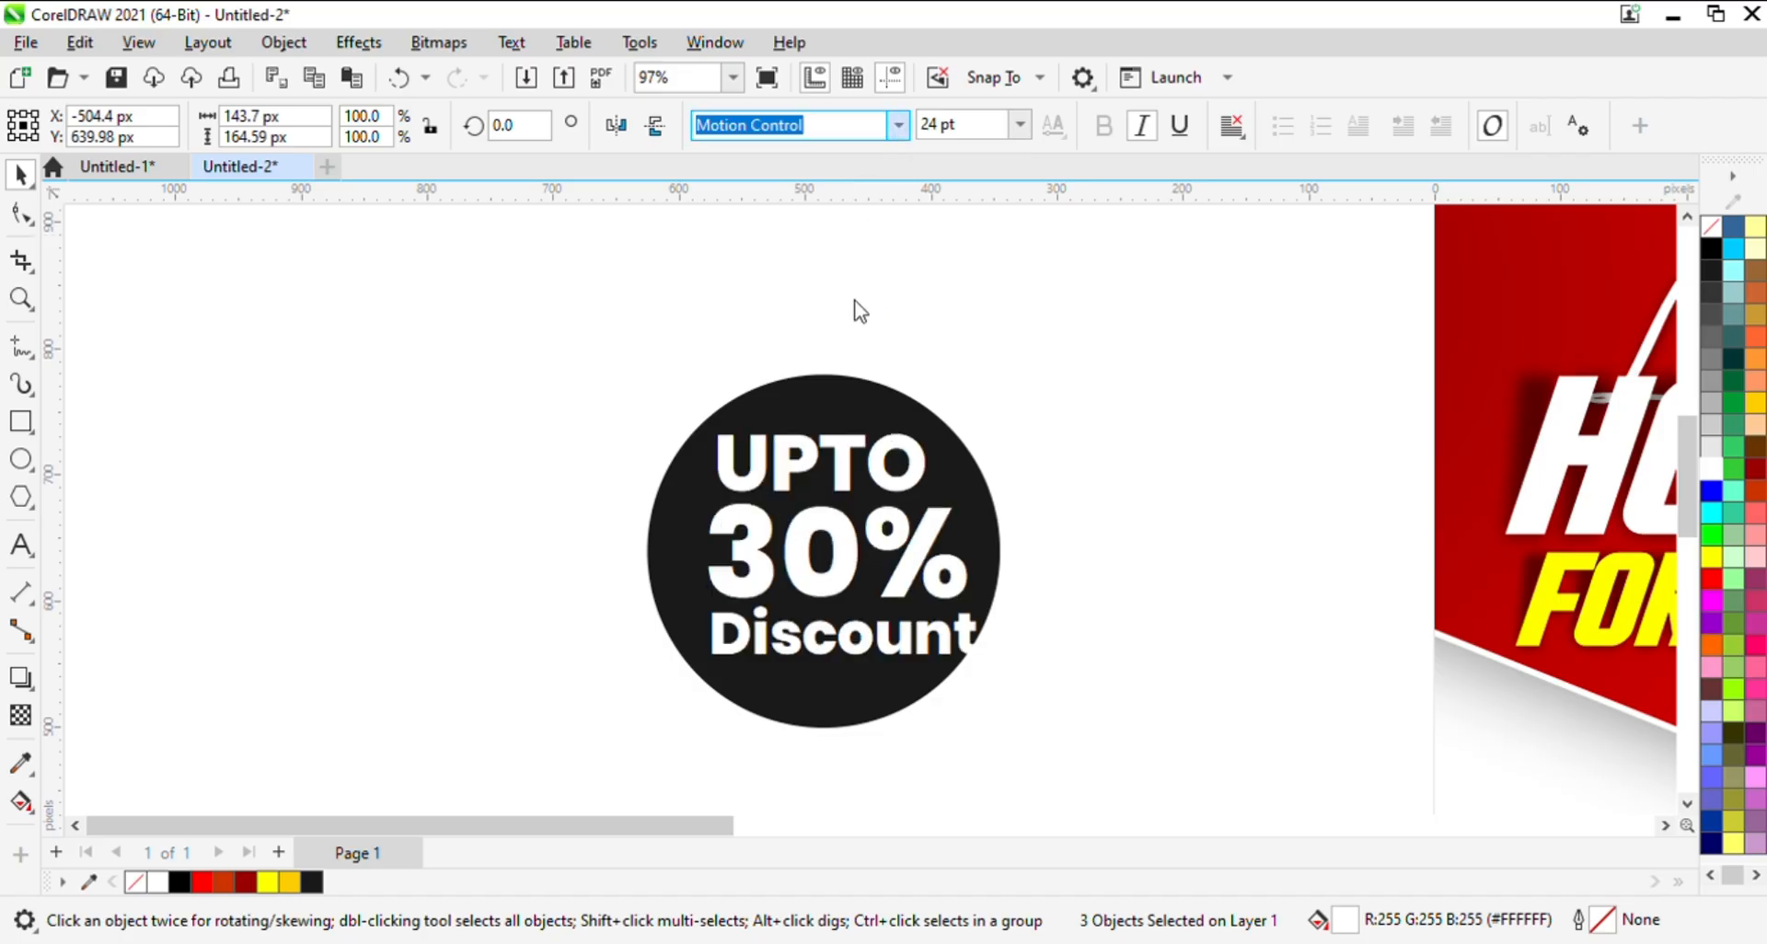
left_click(1136, 544)
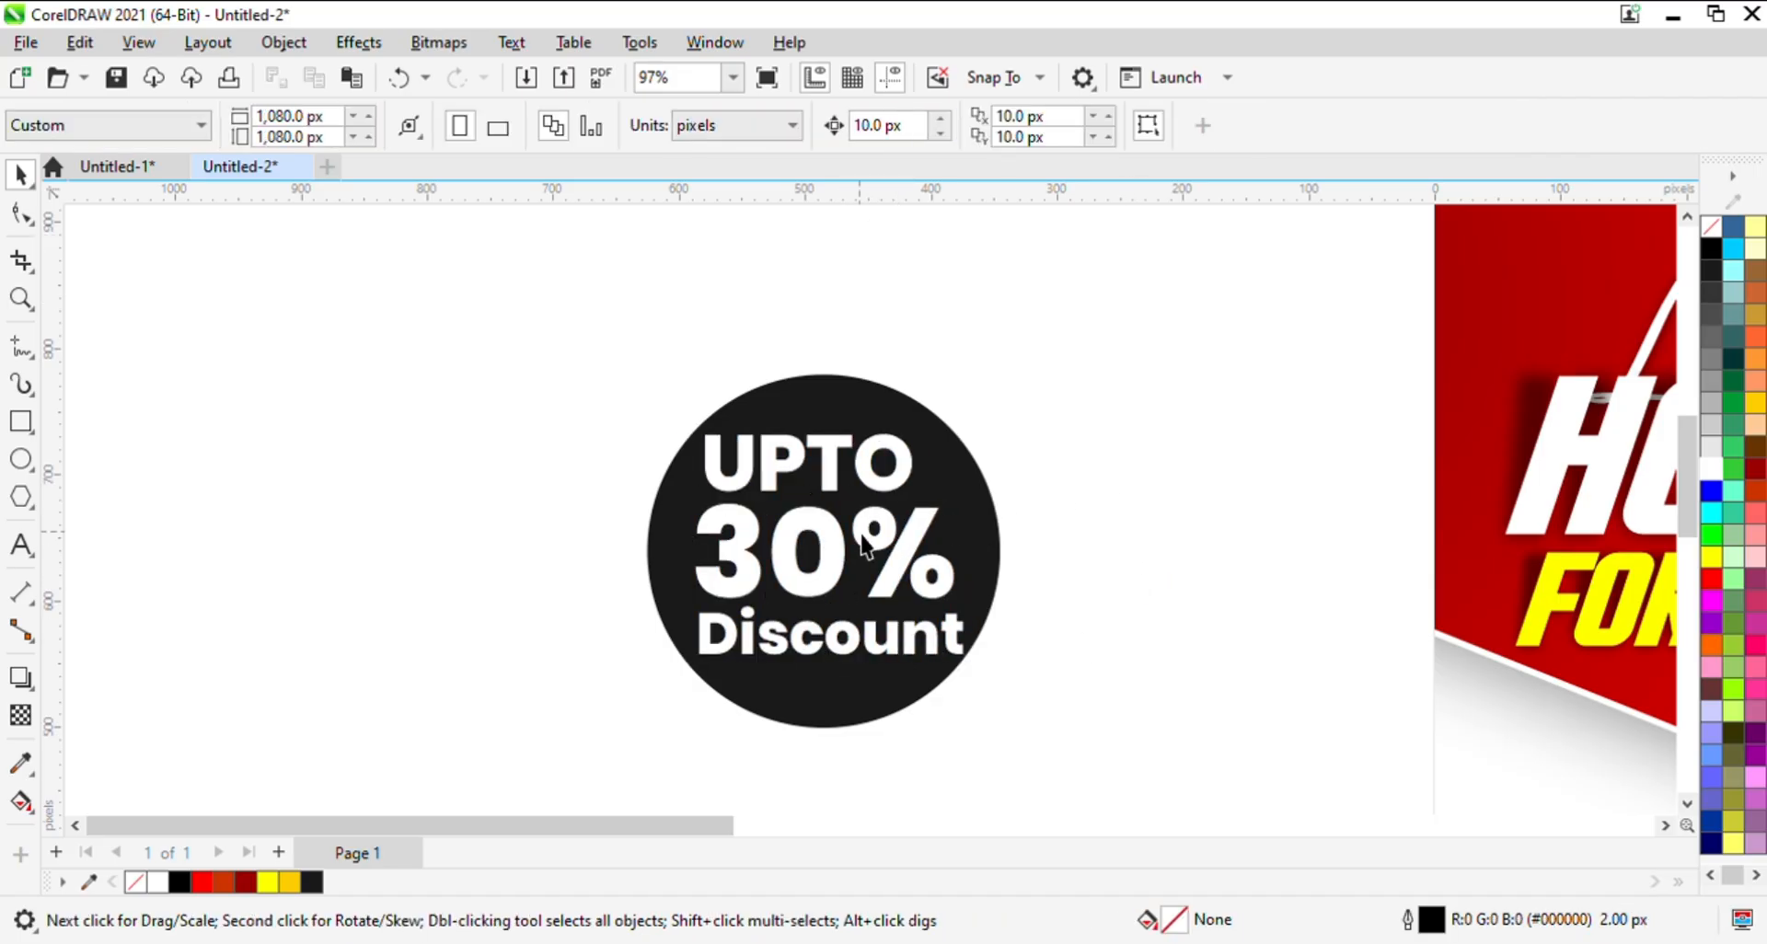
- Scale UPTO down to about 134 px wide and Discount to about 186 px wide, keeping both centred around 30%
left_click(763, 469)
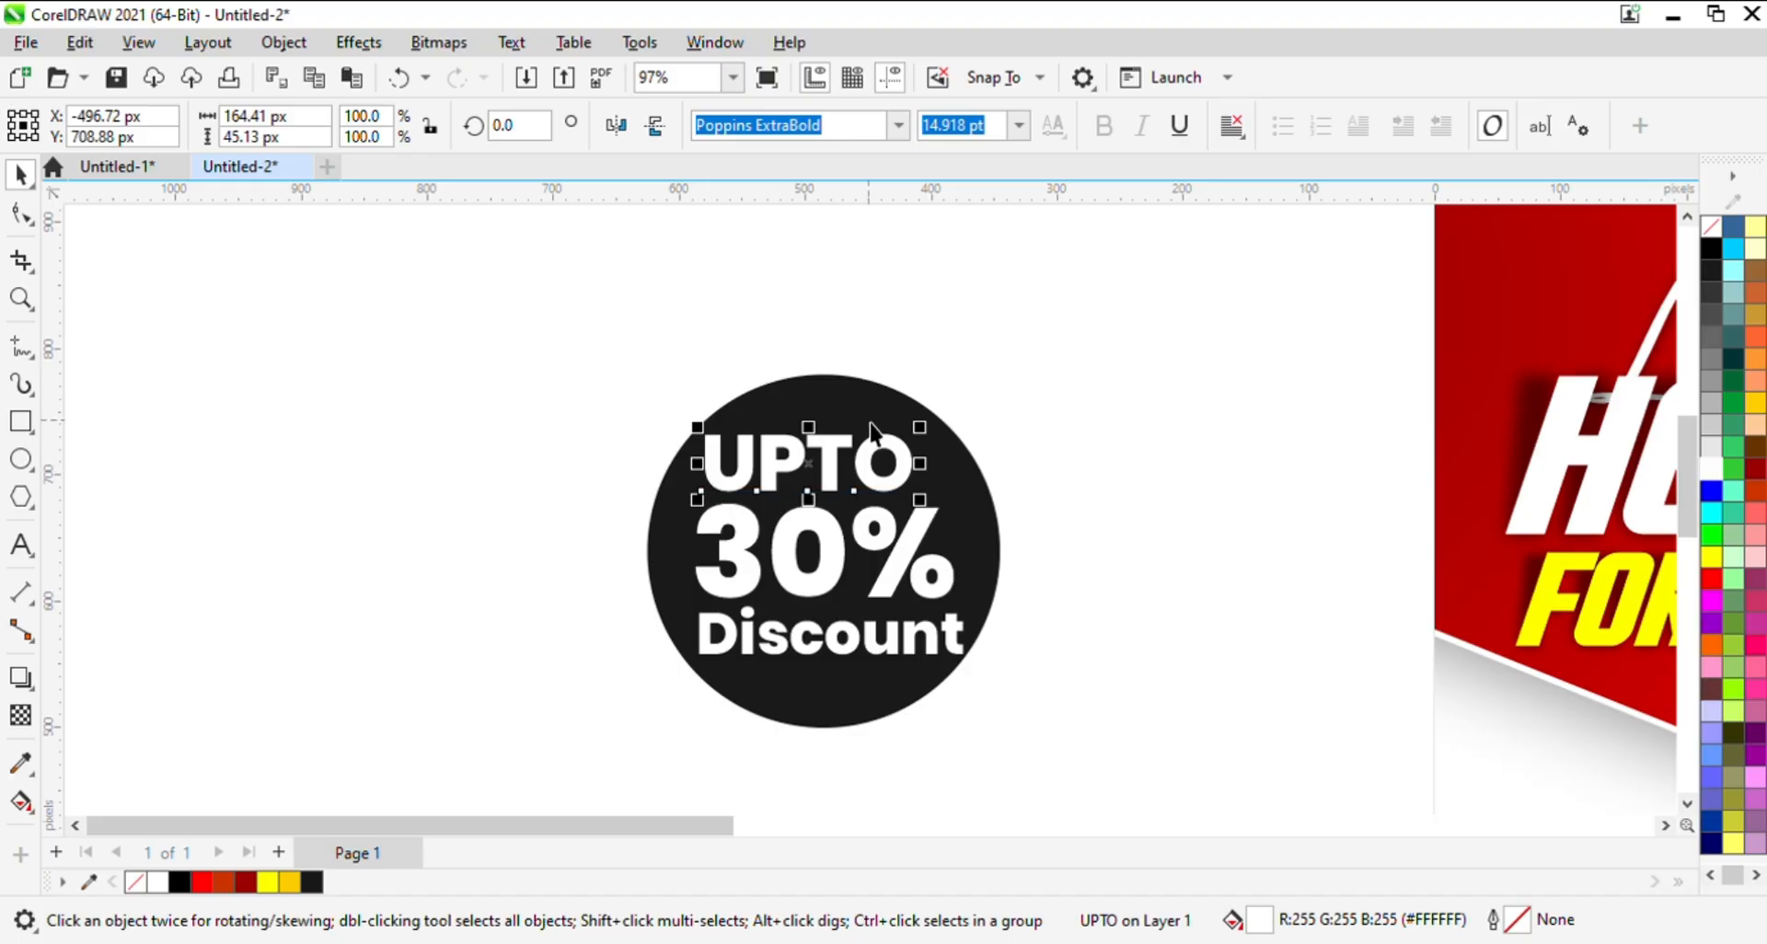
left_click_drag(920, 427, 900, 473)
left_click(851, 626)
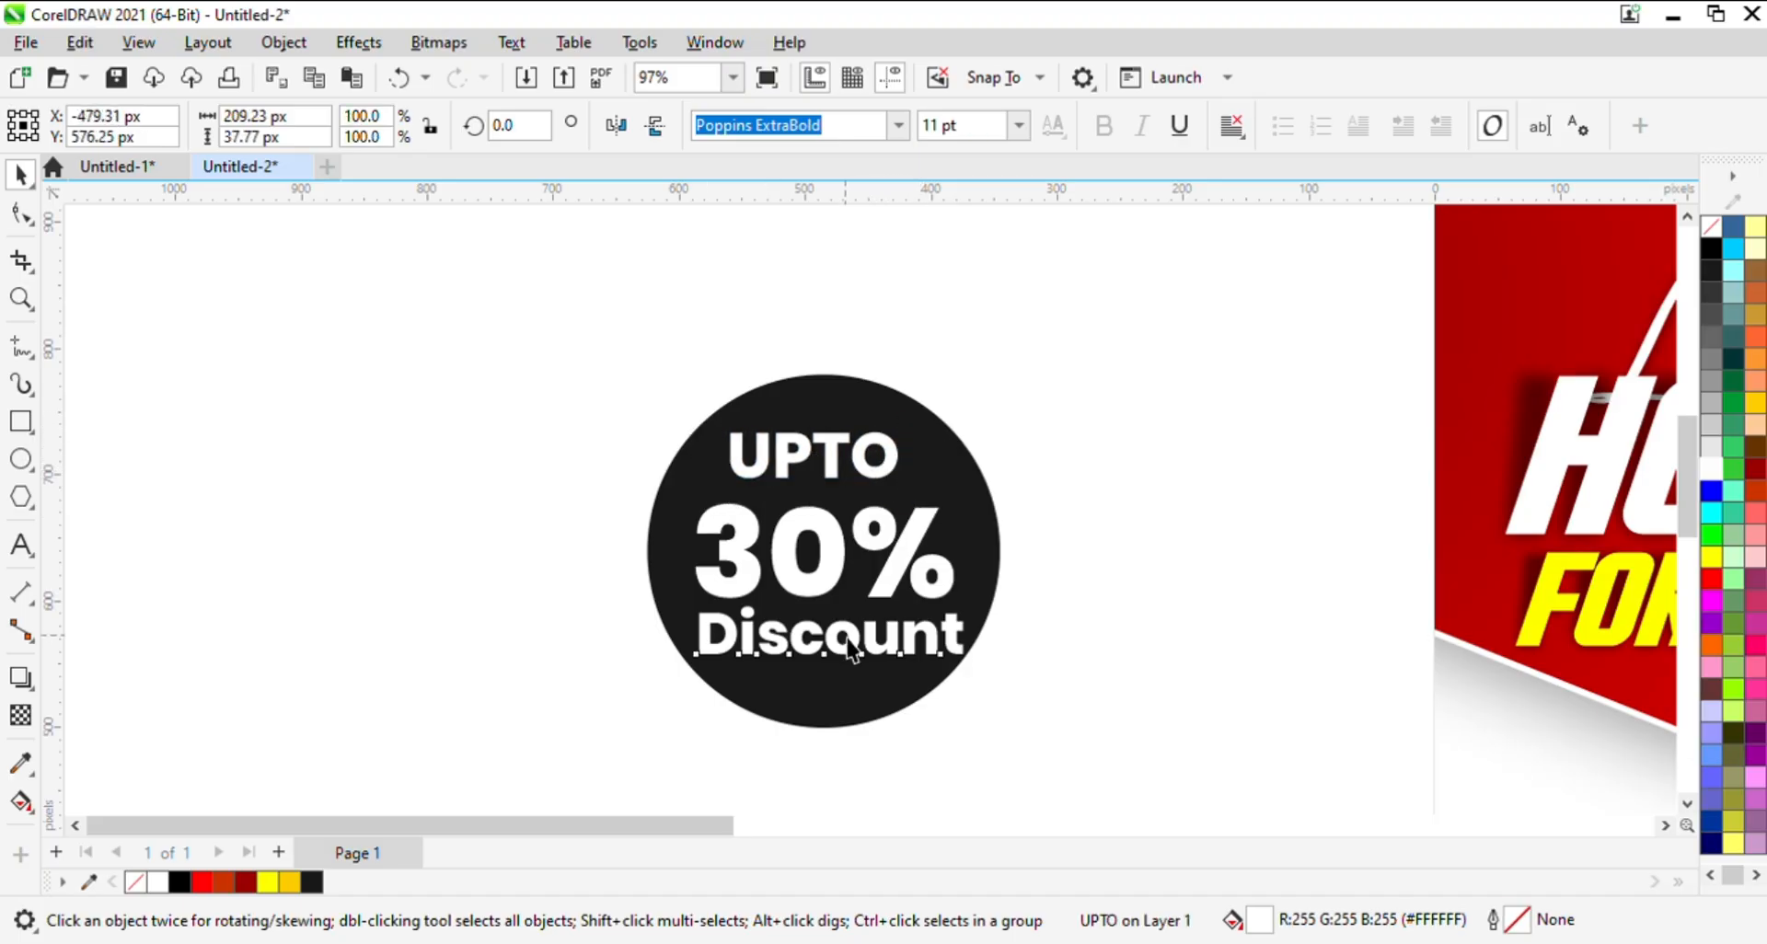
left_click_drag(972, 598, 965, 603)
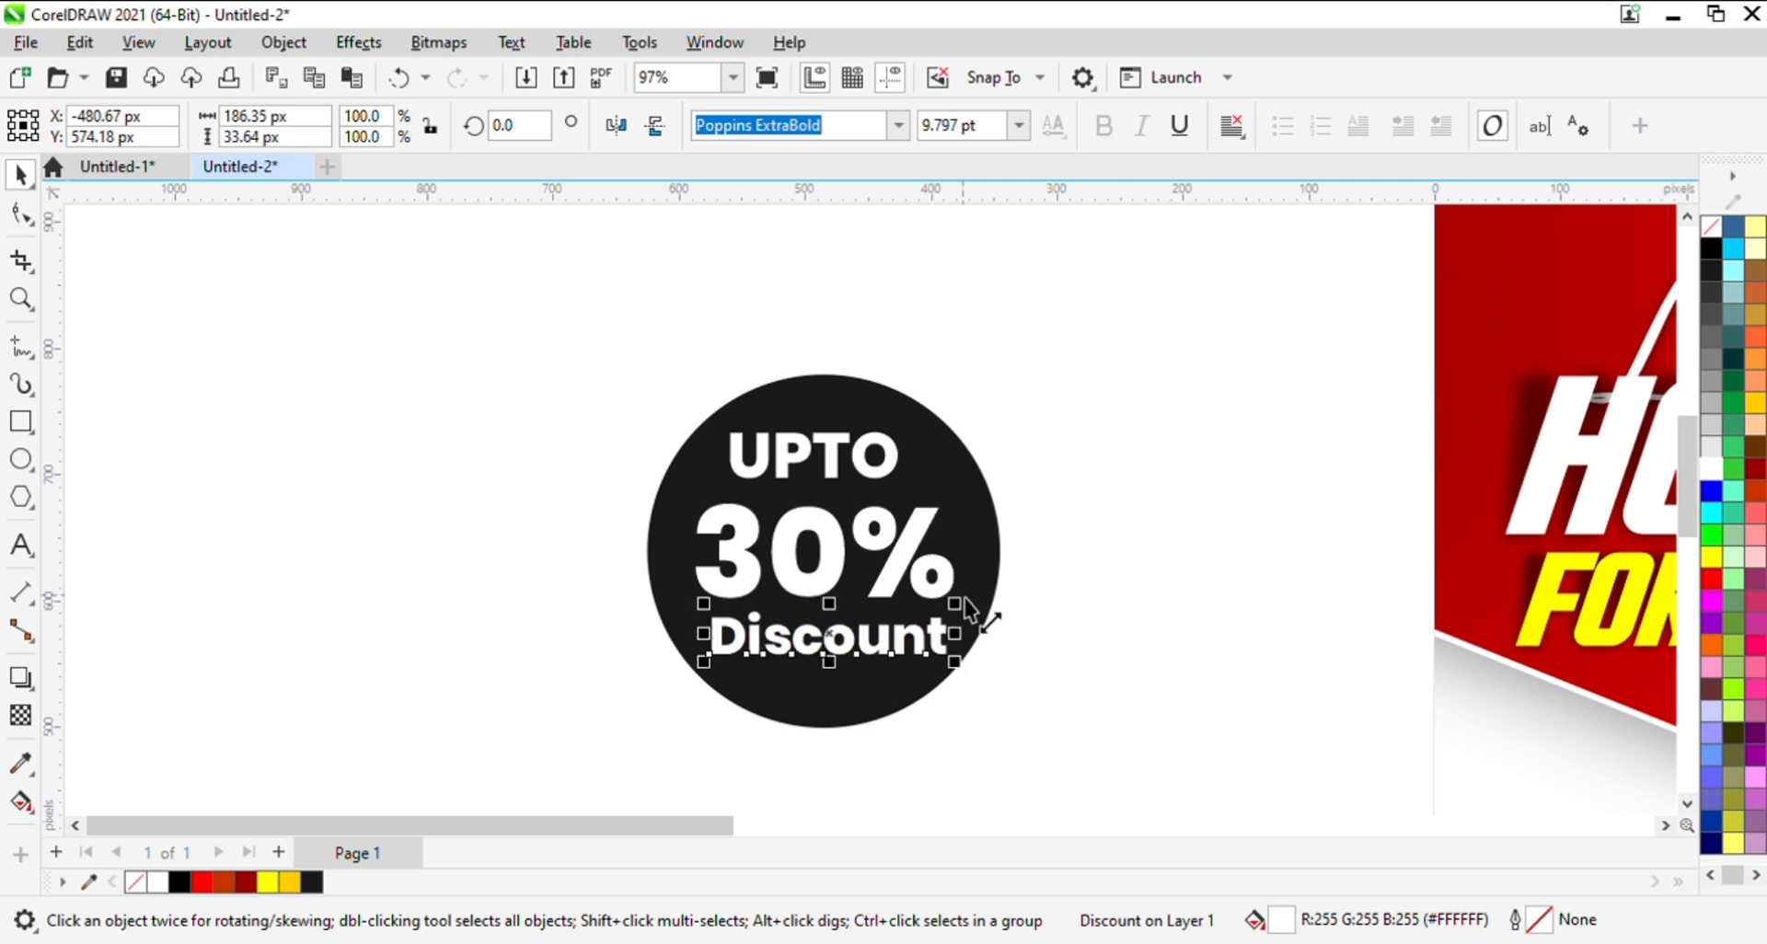
- Widen the letter spacing of UPTO with the Shape tool until it nearly spans the width of 30%
left_click(866, 453)
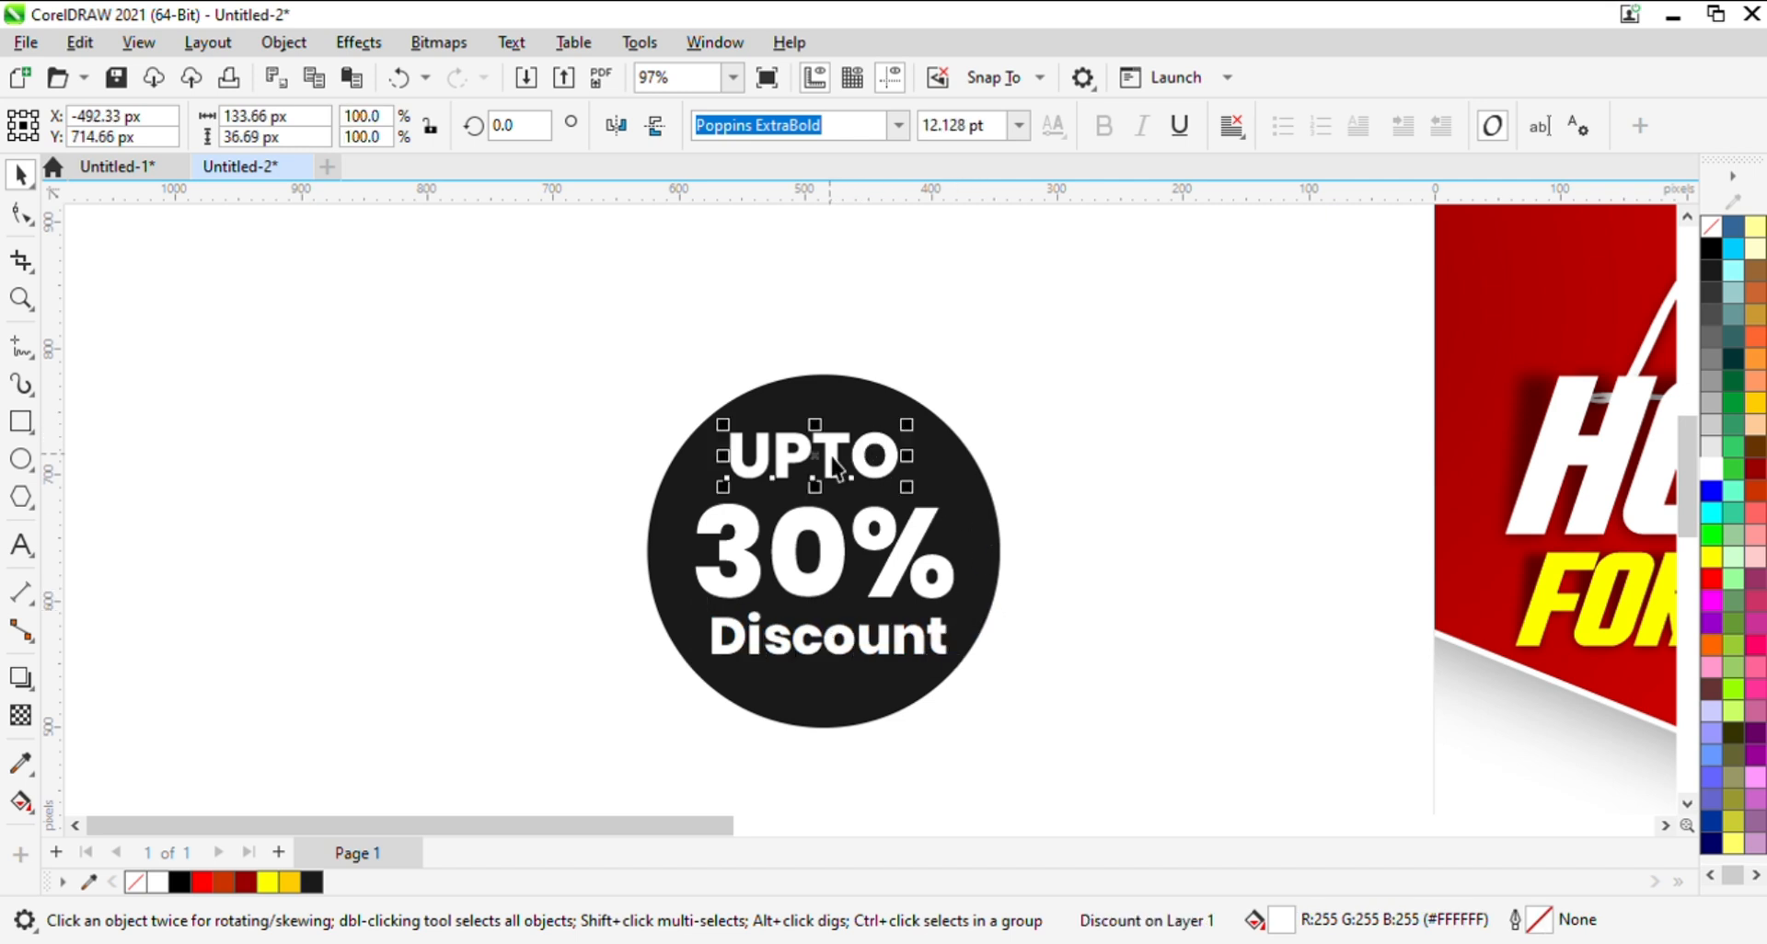
left_click(28, 221)
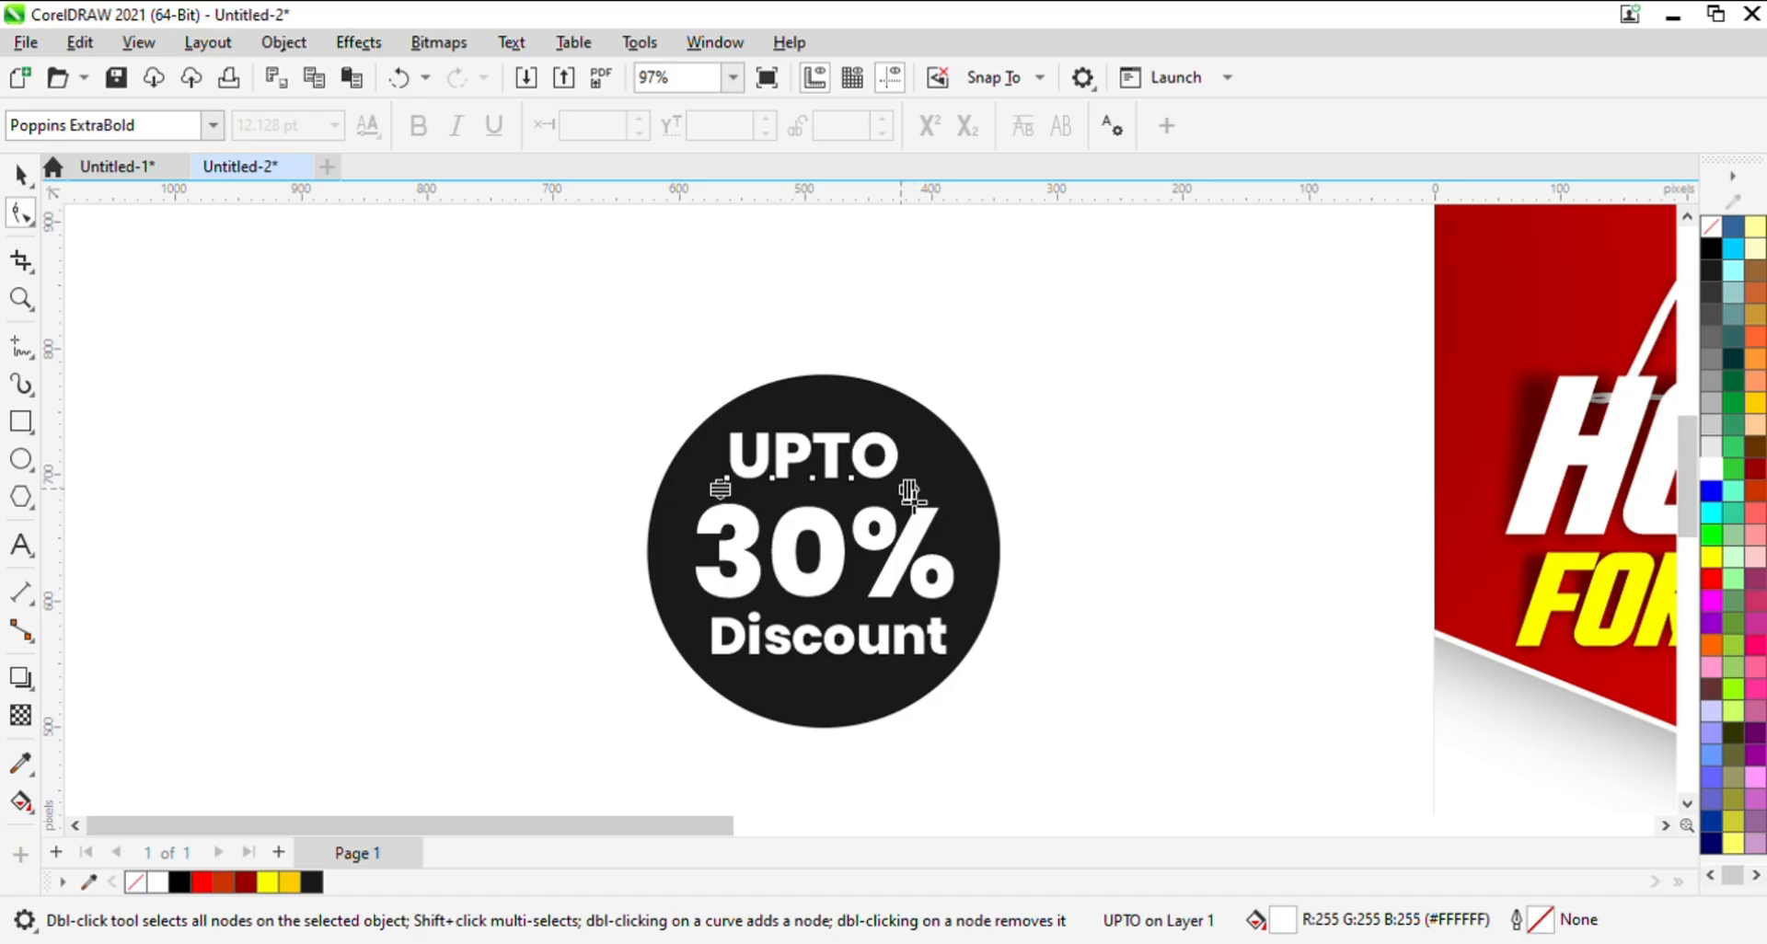
mouse_move(909, 490)
left_mouse_down()
mouse_move(955, 501)
mouse_move(942, 489)
left_mouse_up()
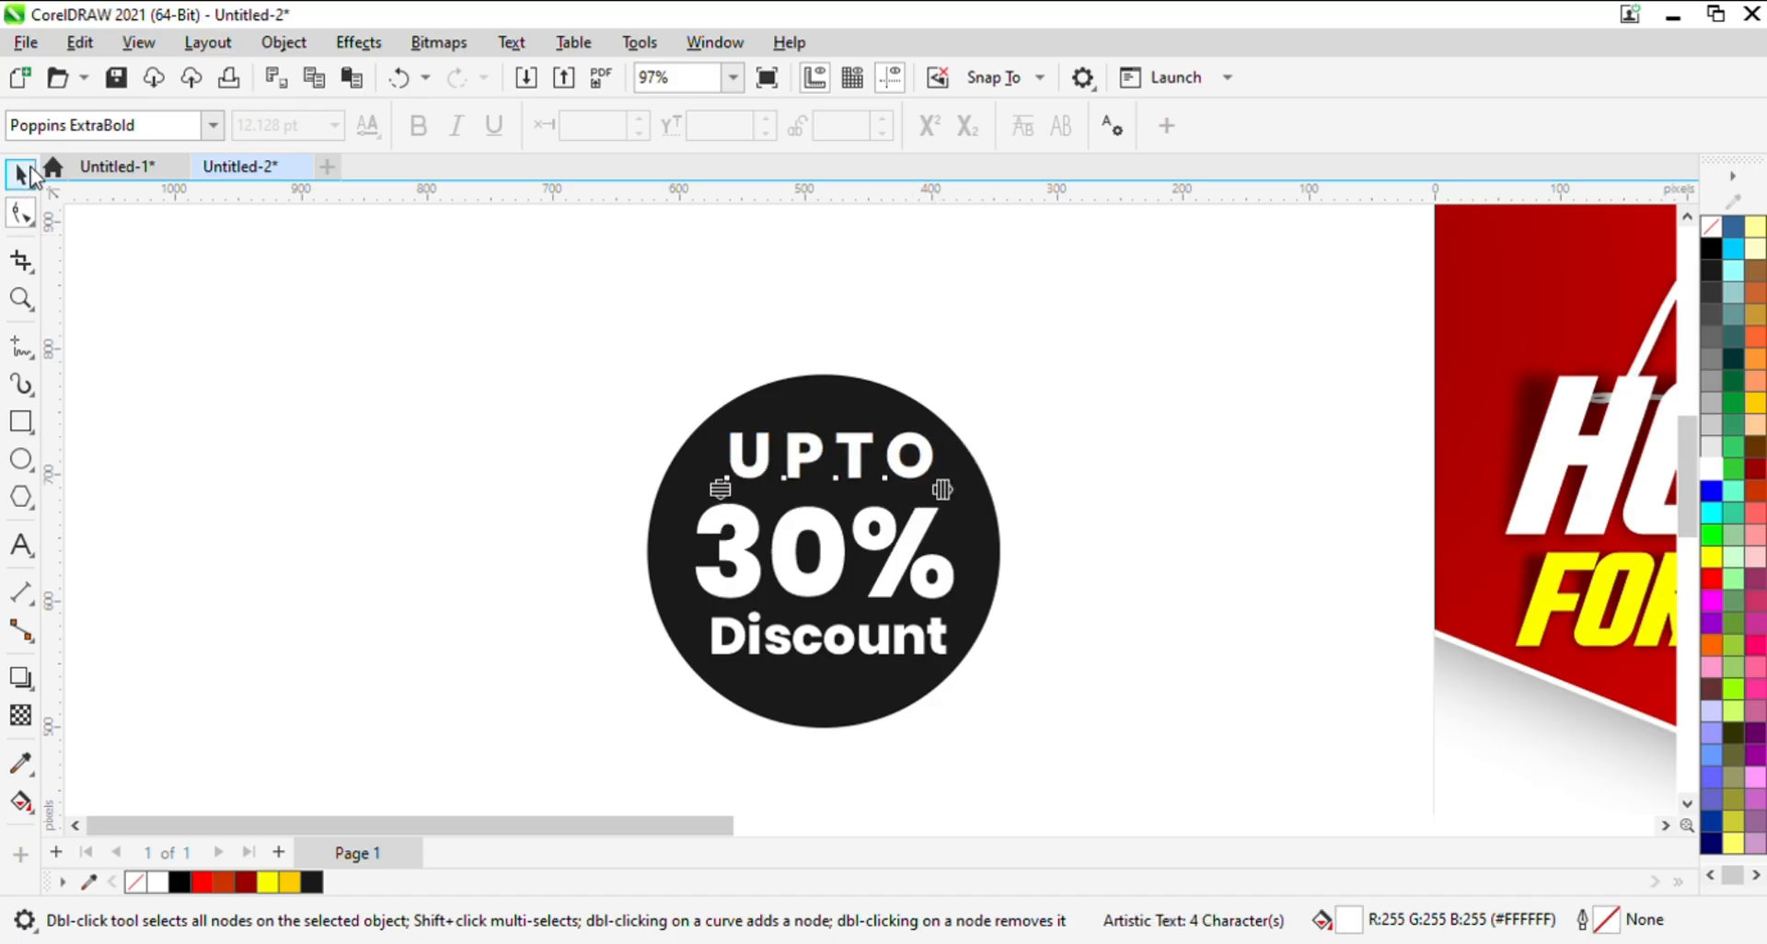
left_click(30, 169)
- Select the dark circle with its three texts and group them into one badge
key("F2")
right_click(1089, 501)
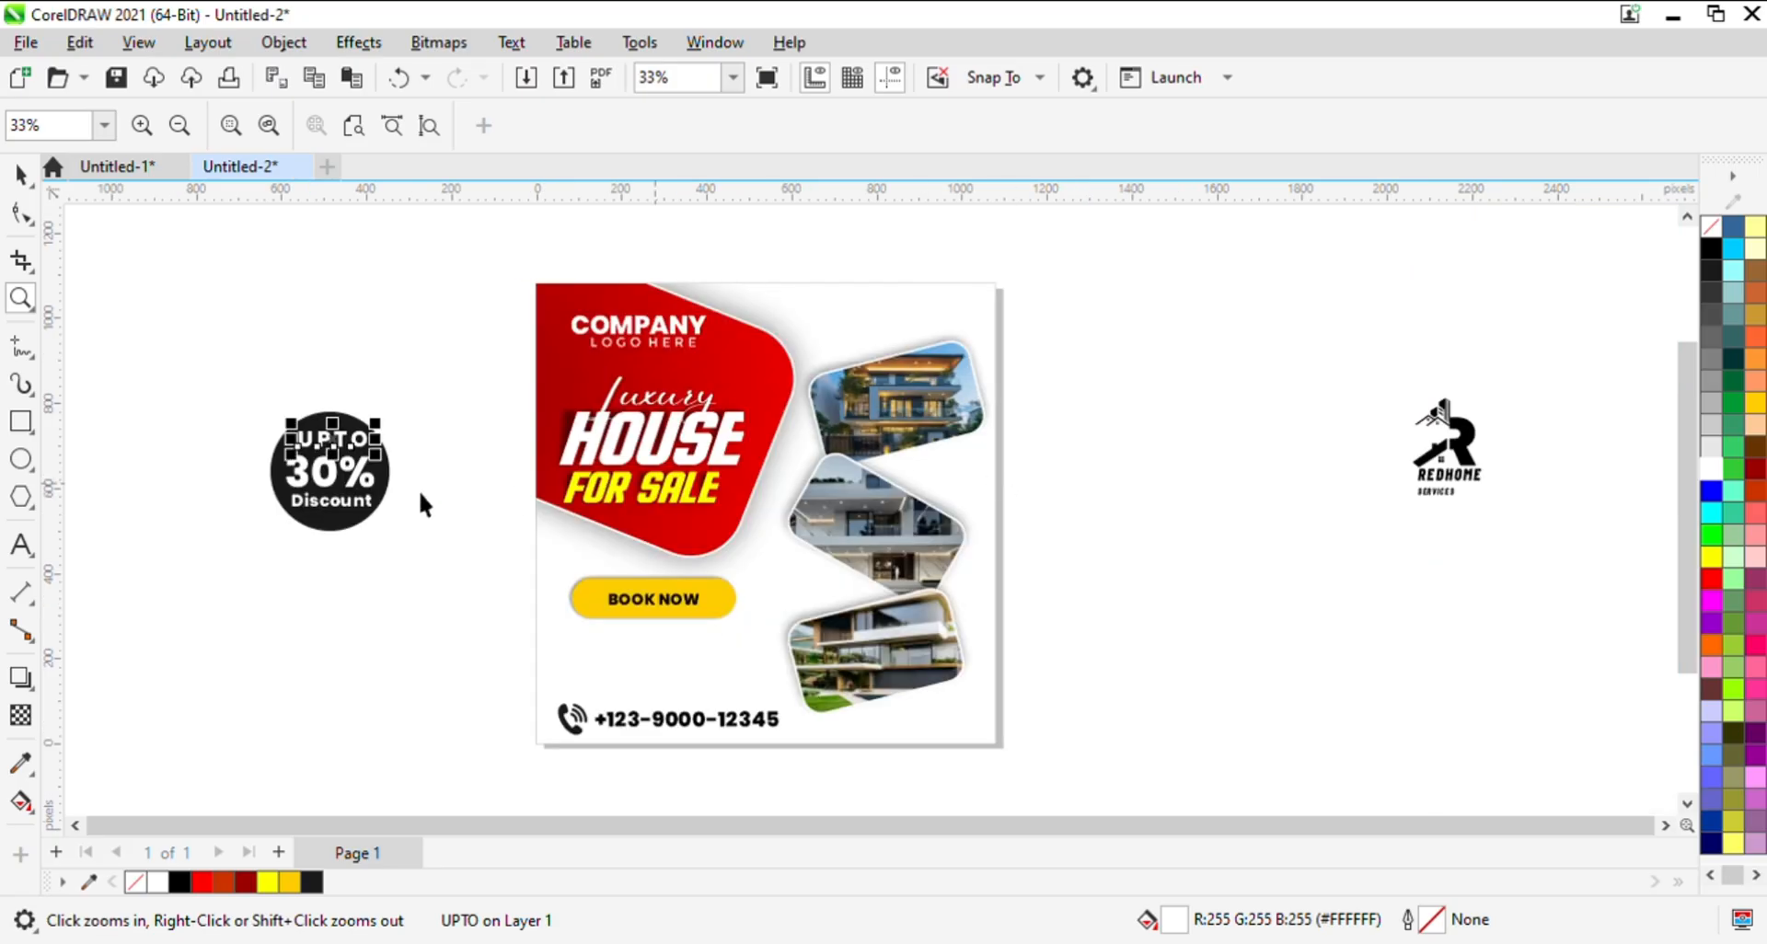
left_click(167, 428)
left_click_drag(438, 587, 439, 587)
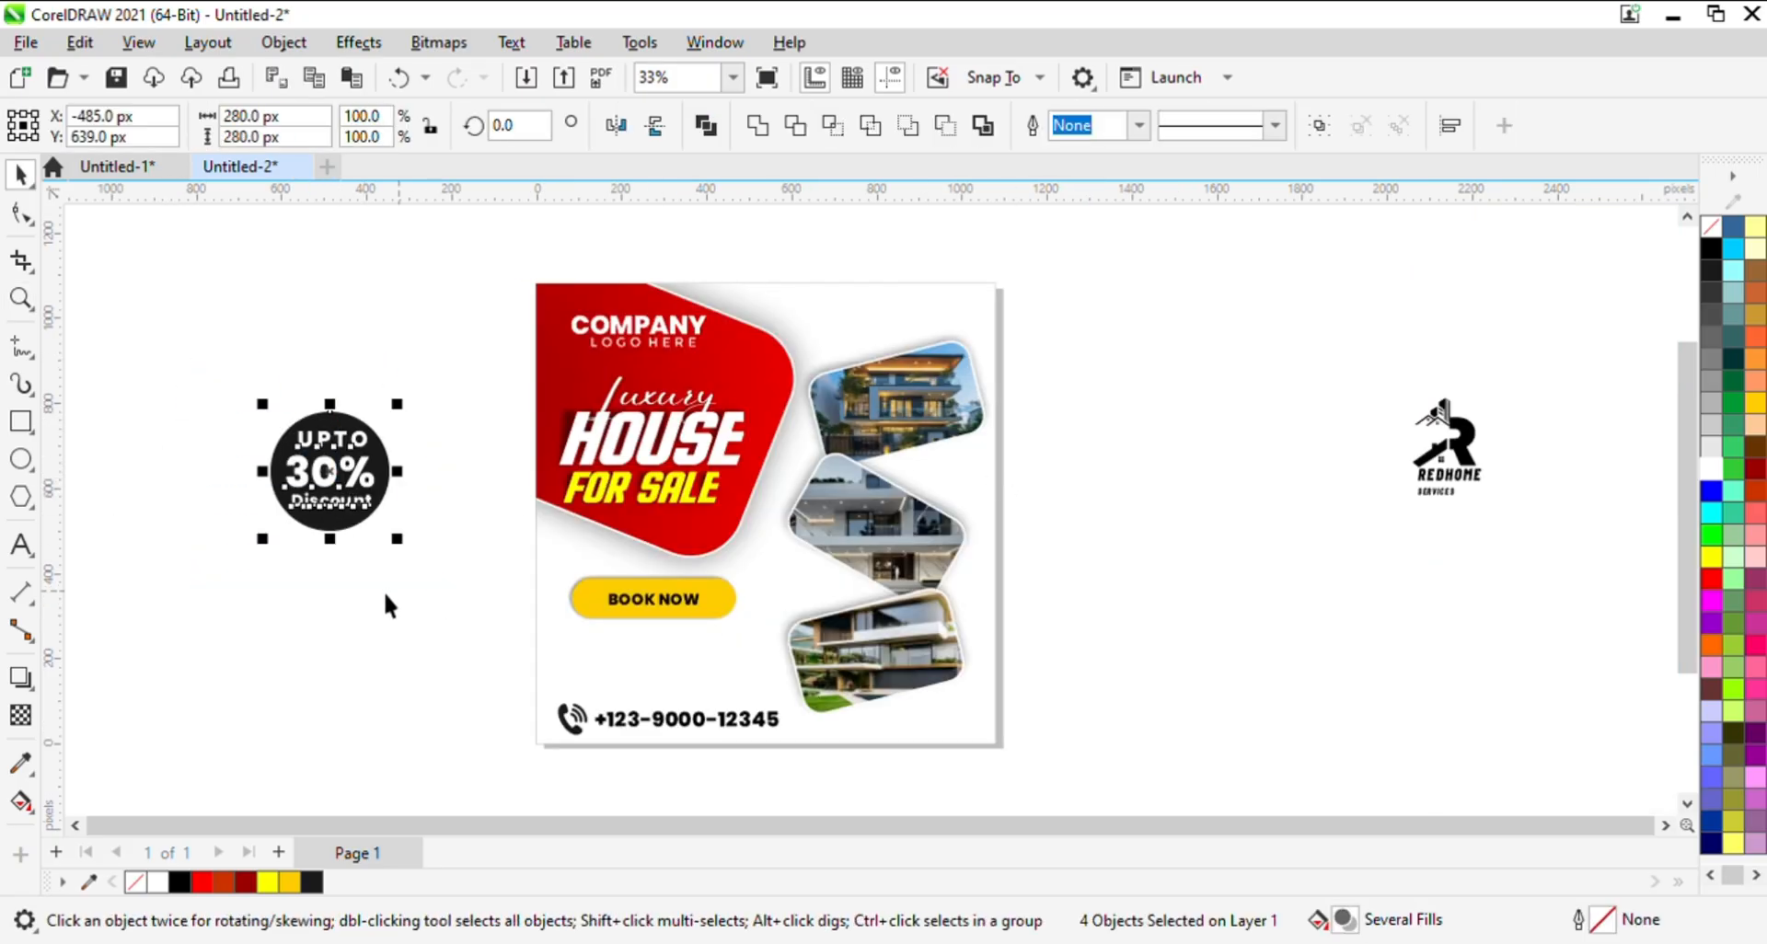
key("ctrl+g")
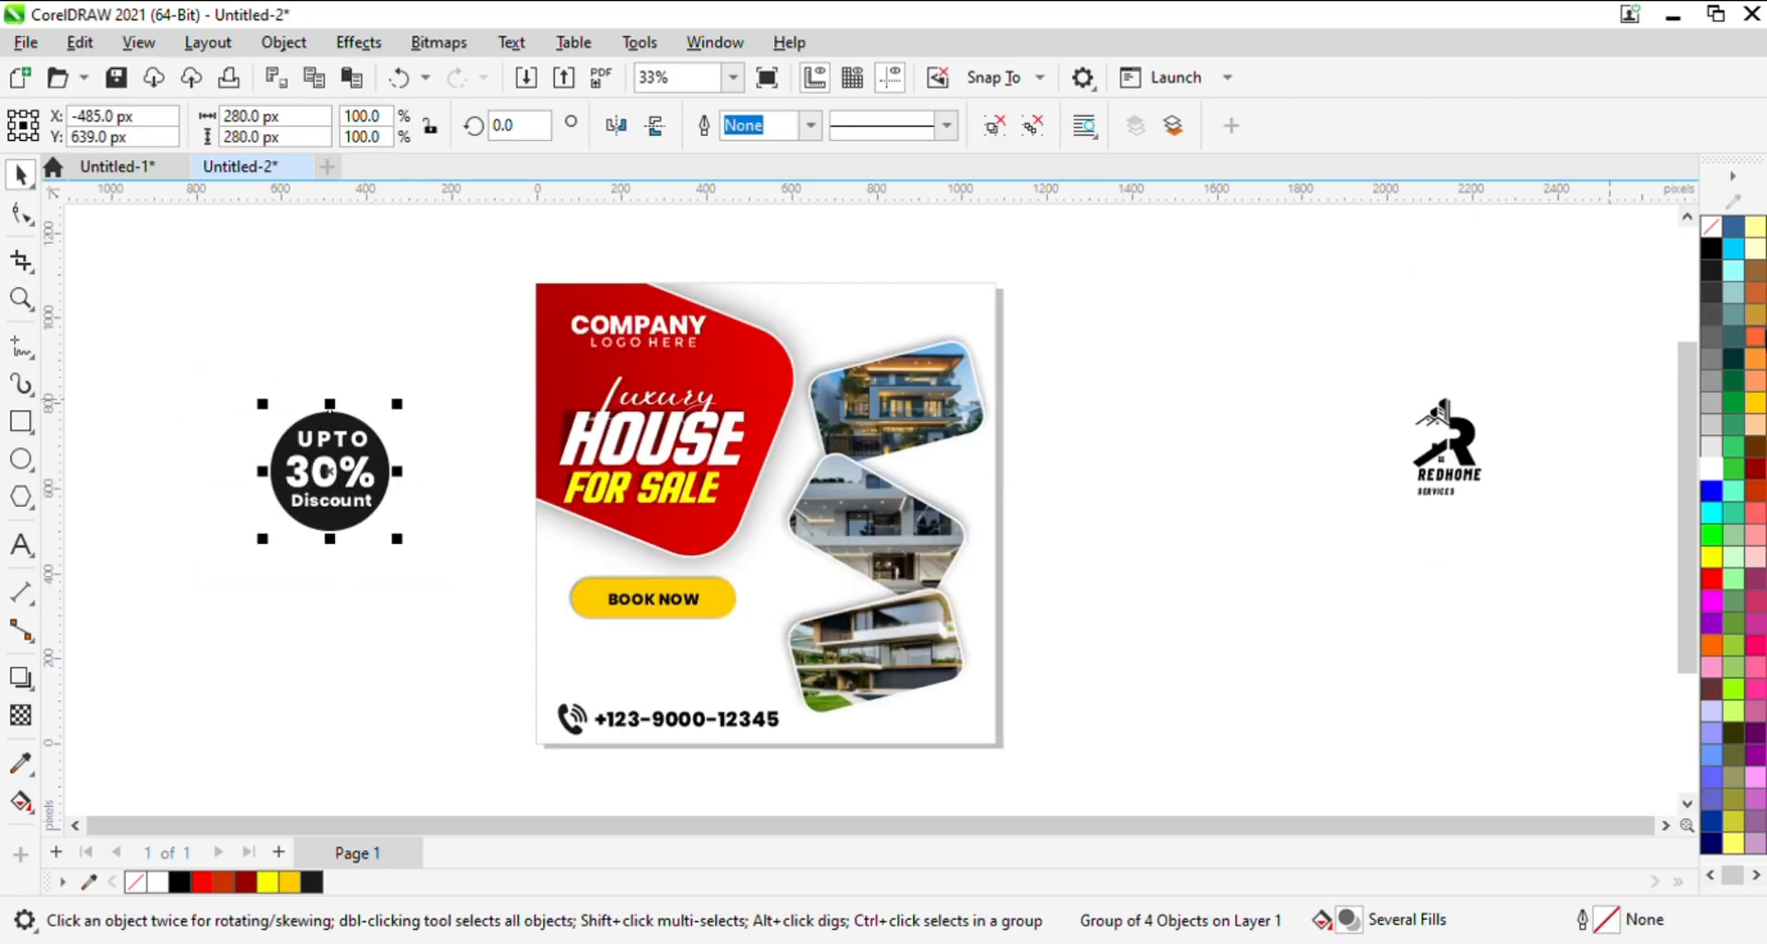
- Apply a white outline to the grouped discount badge, keeping its original fills
left_click(1712, 468)
key("ctrl+z")
right_click(1710, 469)
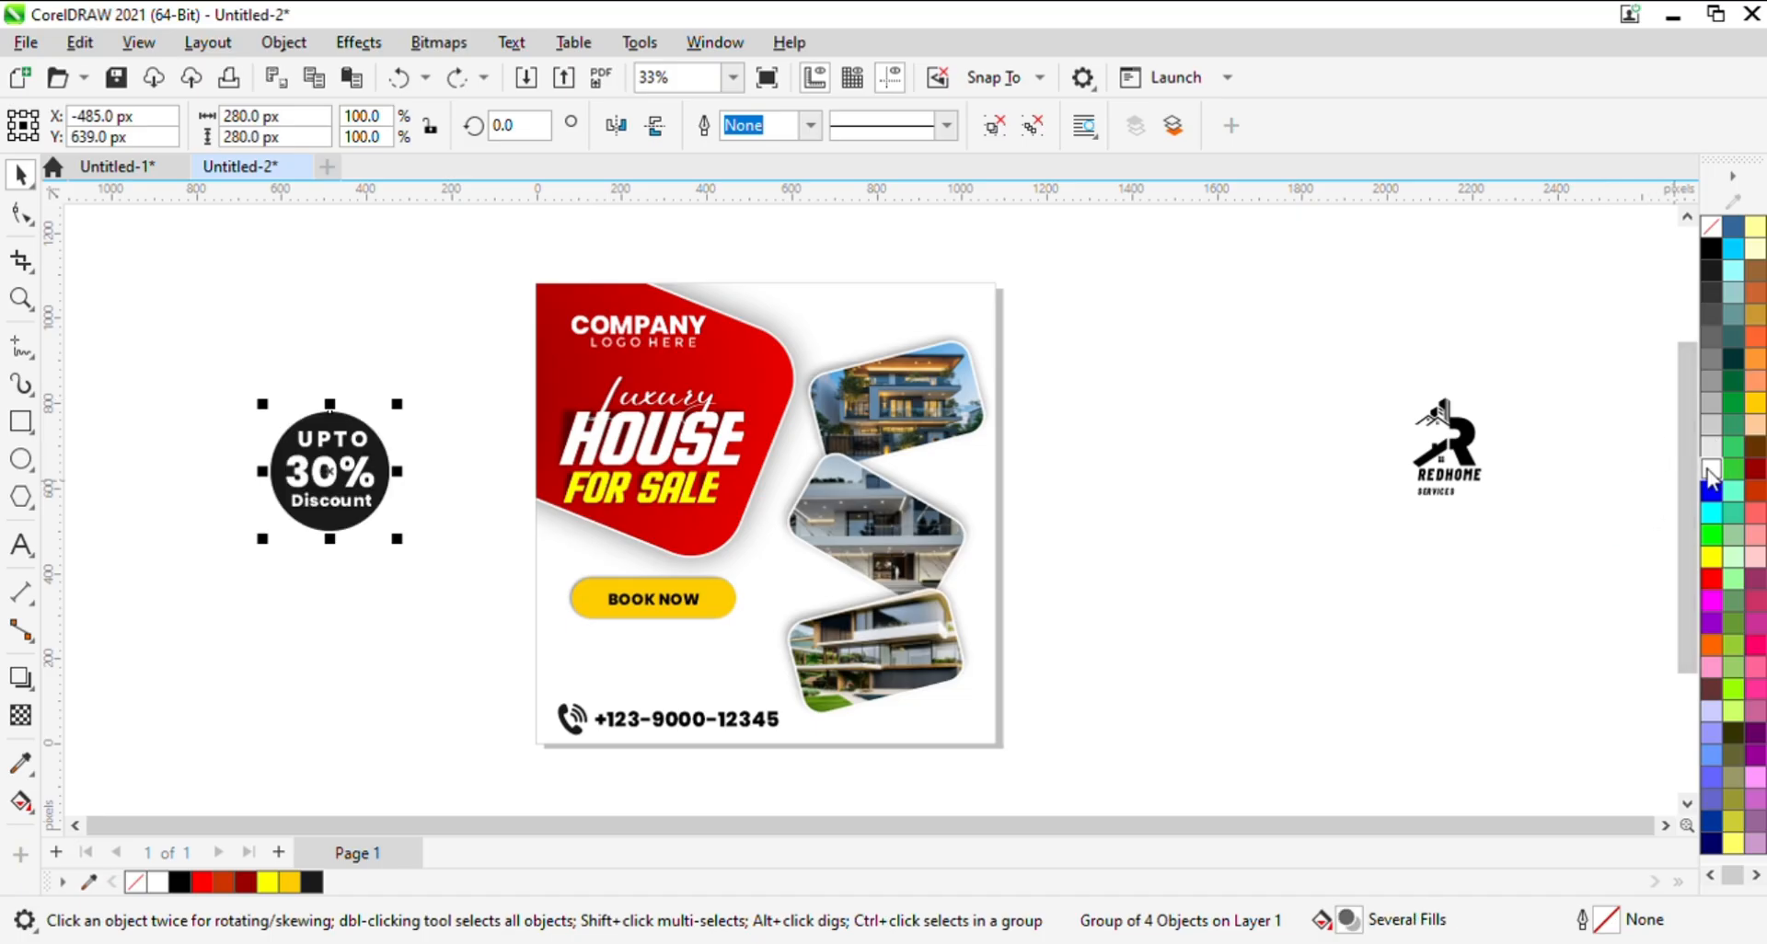
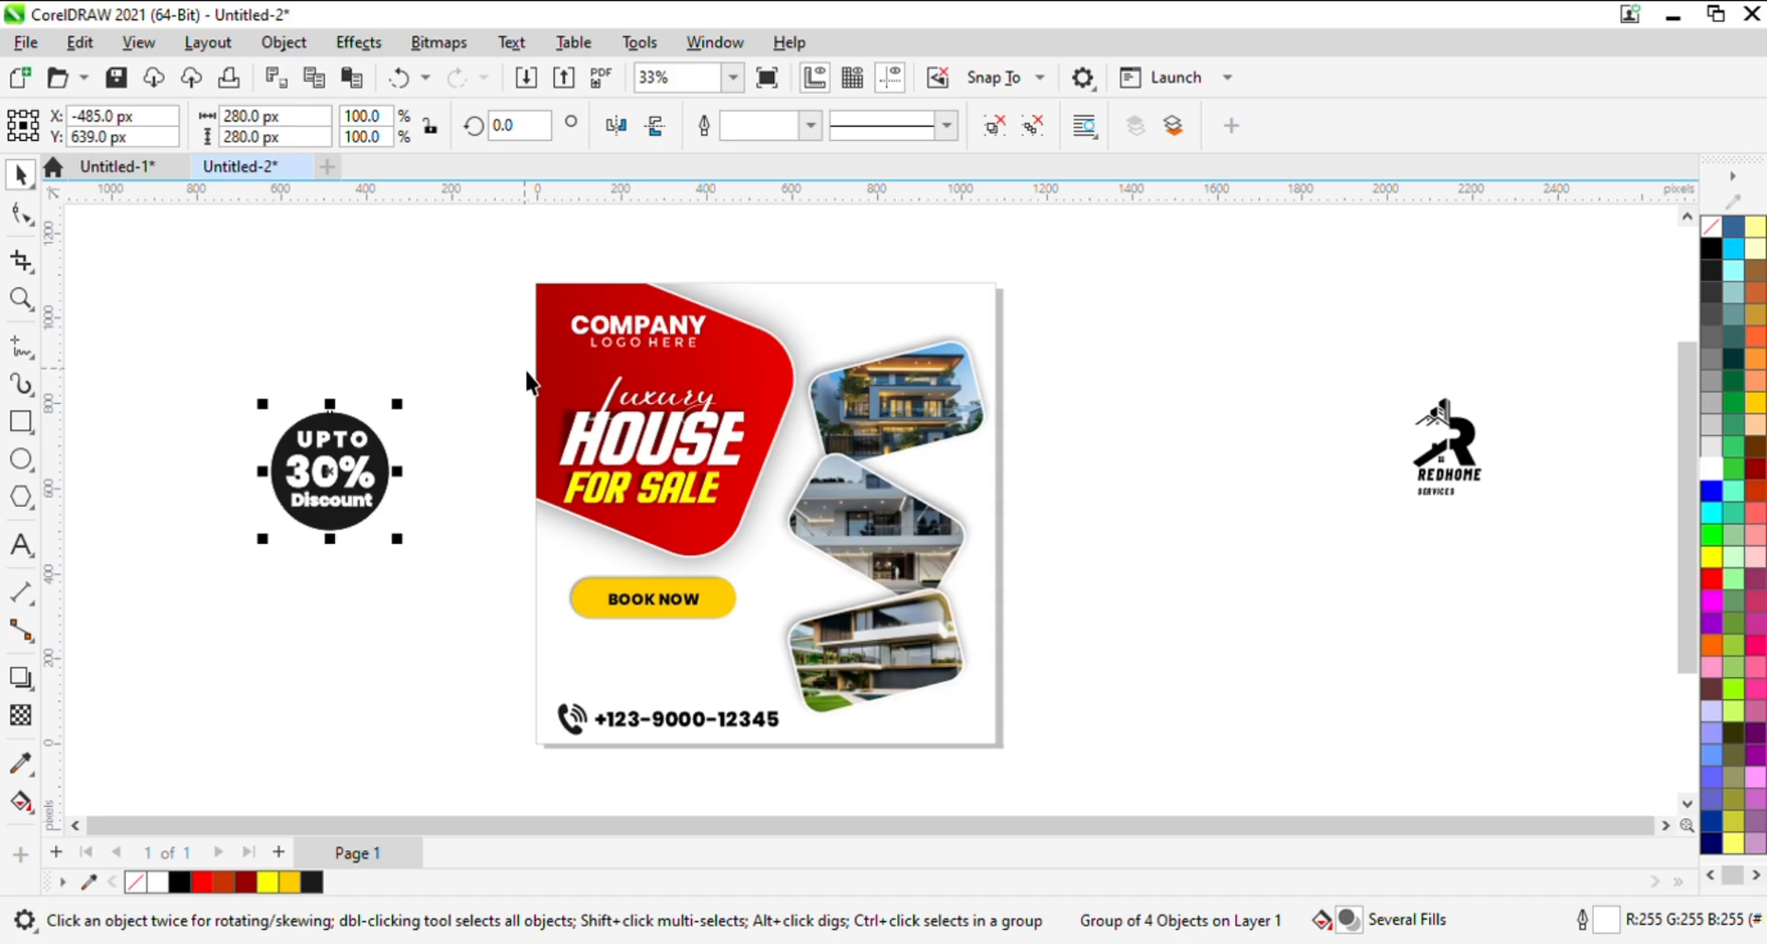
- Try the white outline on the discount badge group again and try moving the badge closer to the page
key("ctrl+z")
left_click(430, 435)
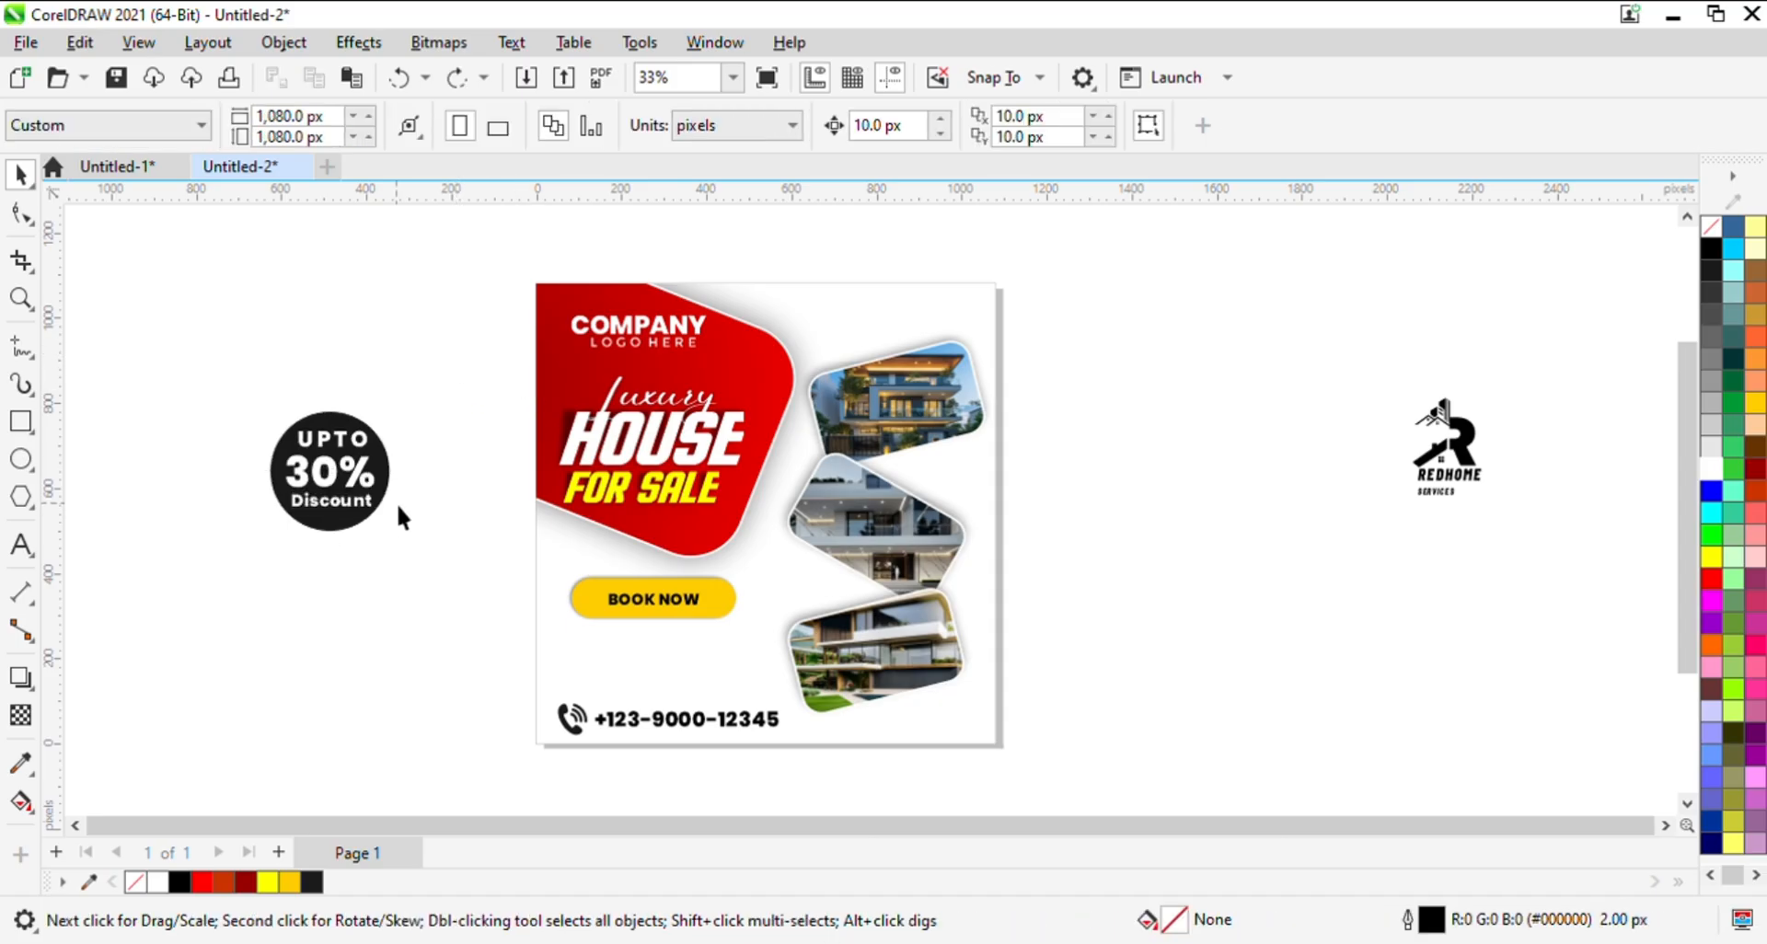
left_click(386, 483)
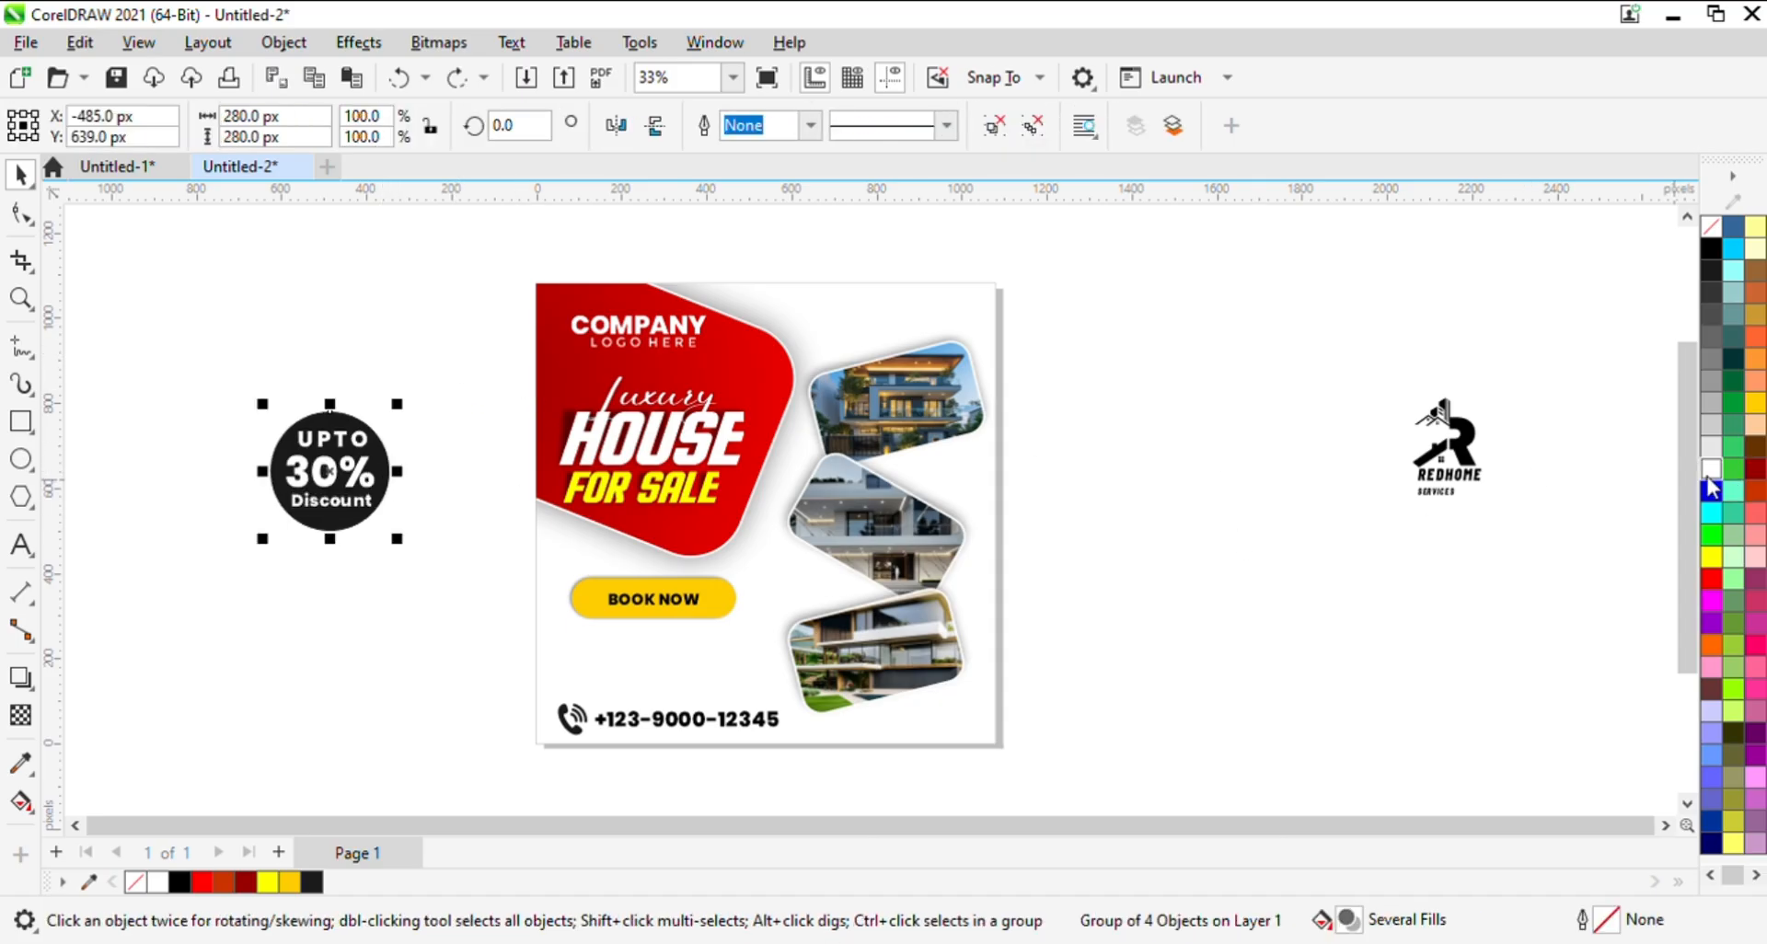
key("ctrl+shift+z")
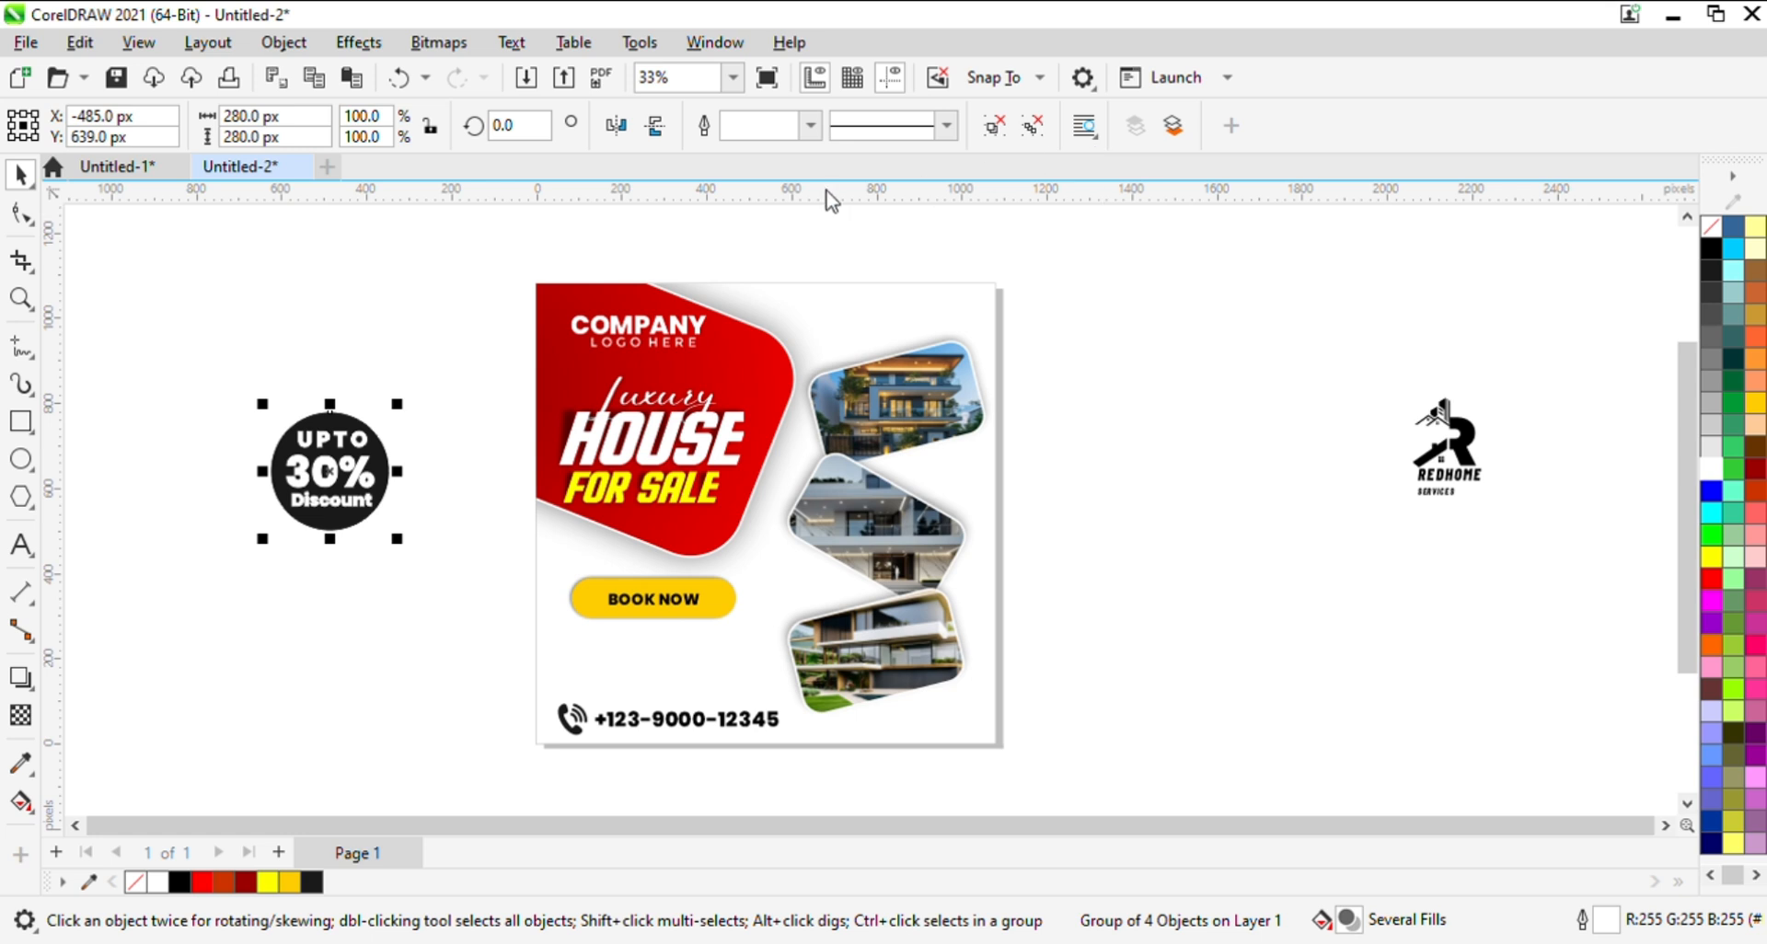
left_click(392, 428)
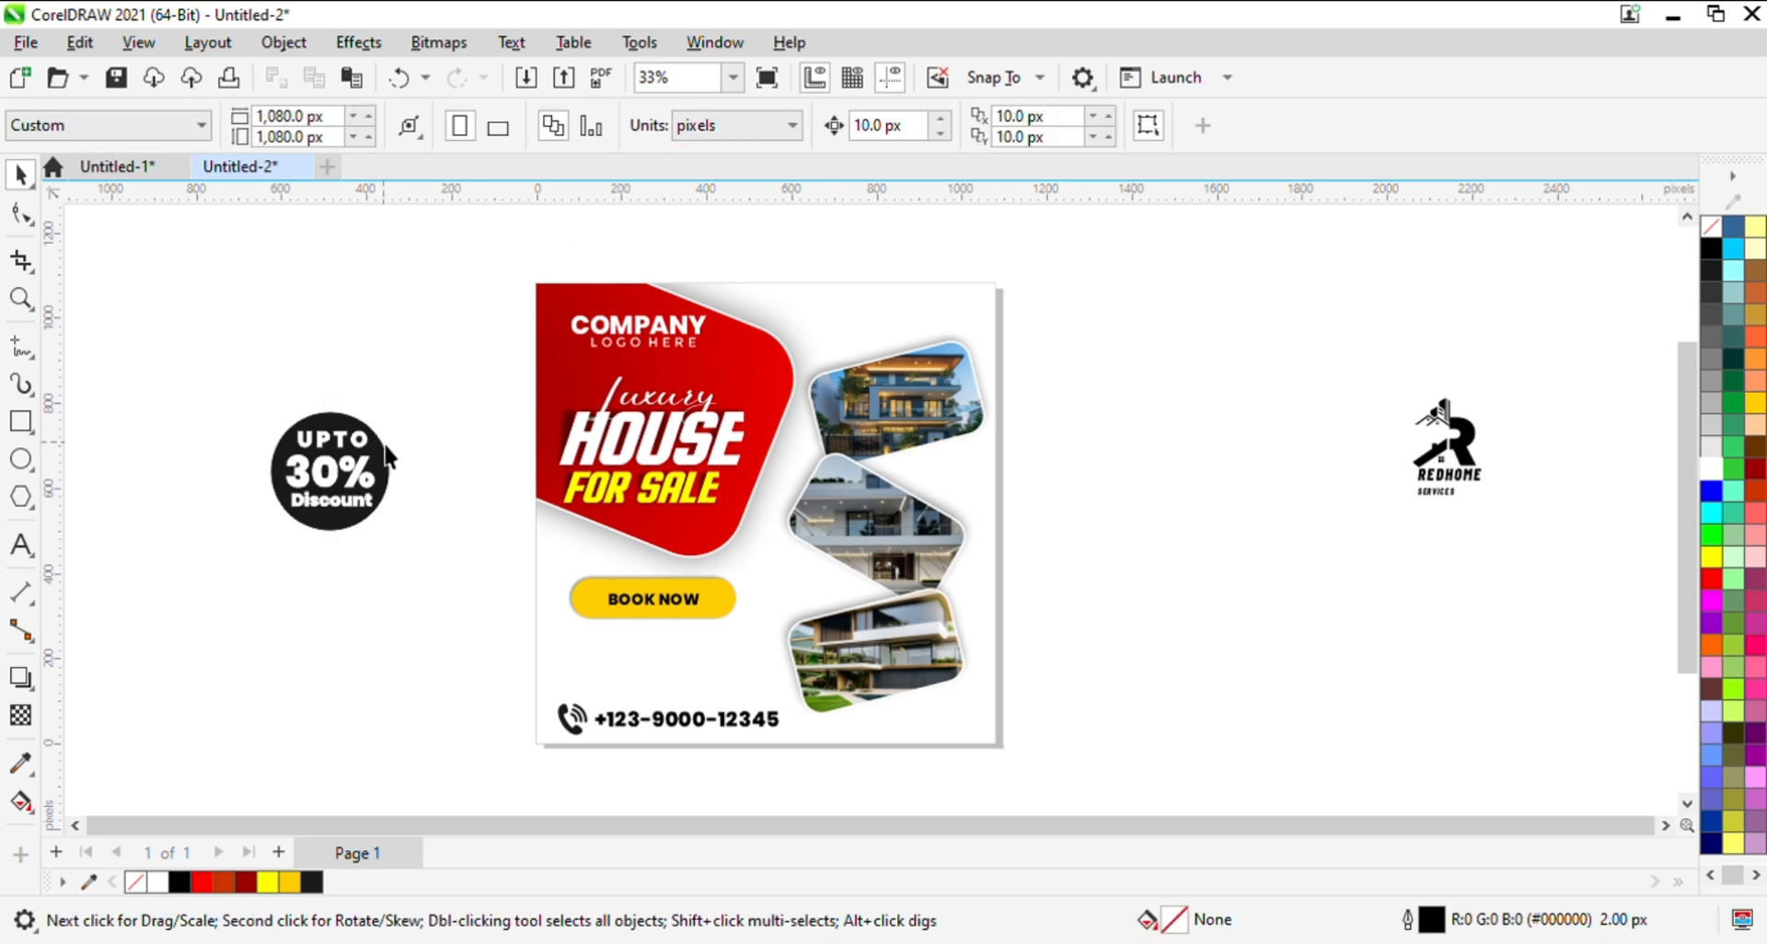
left_click_drag(387, 455, 494, 462)
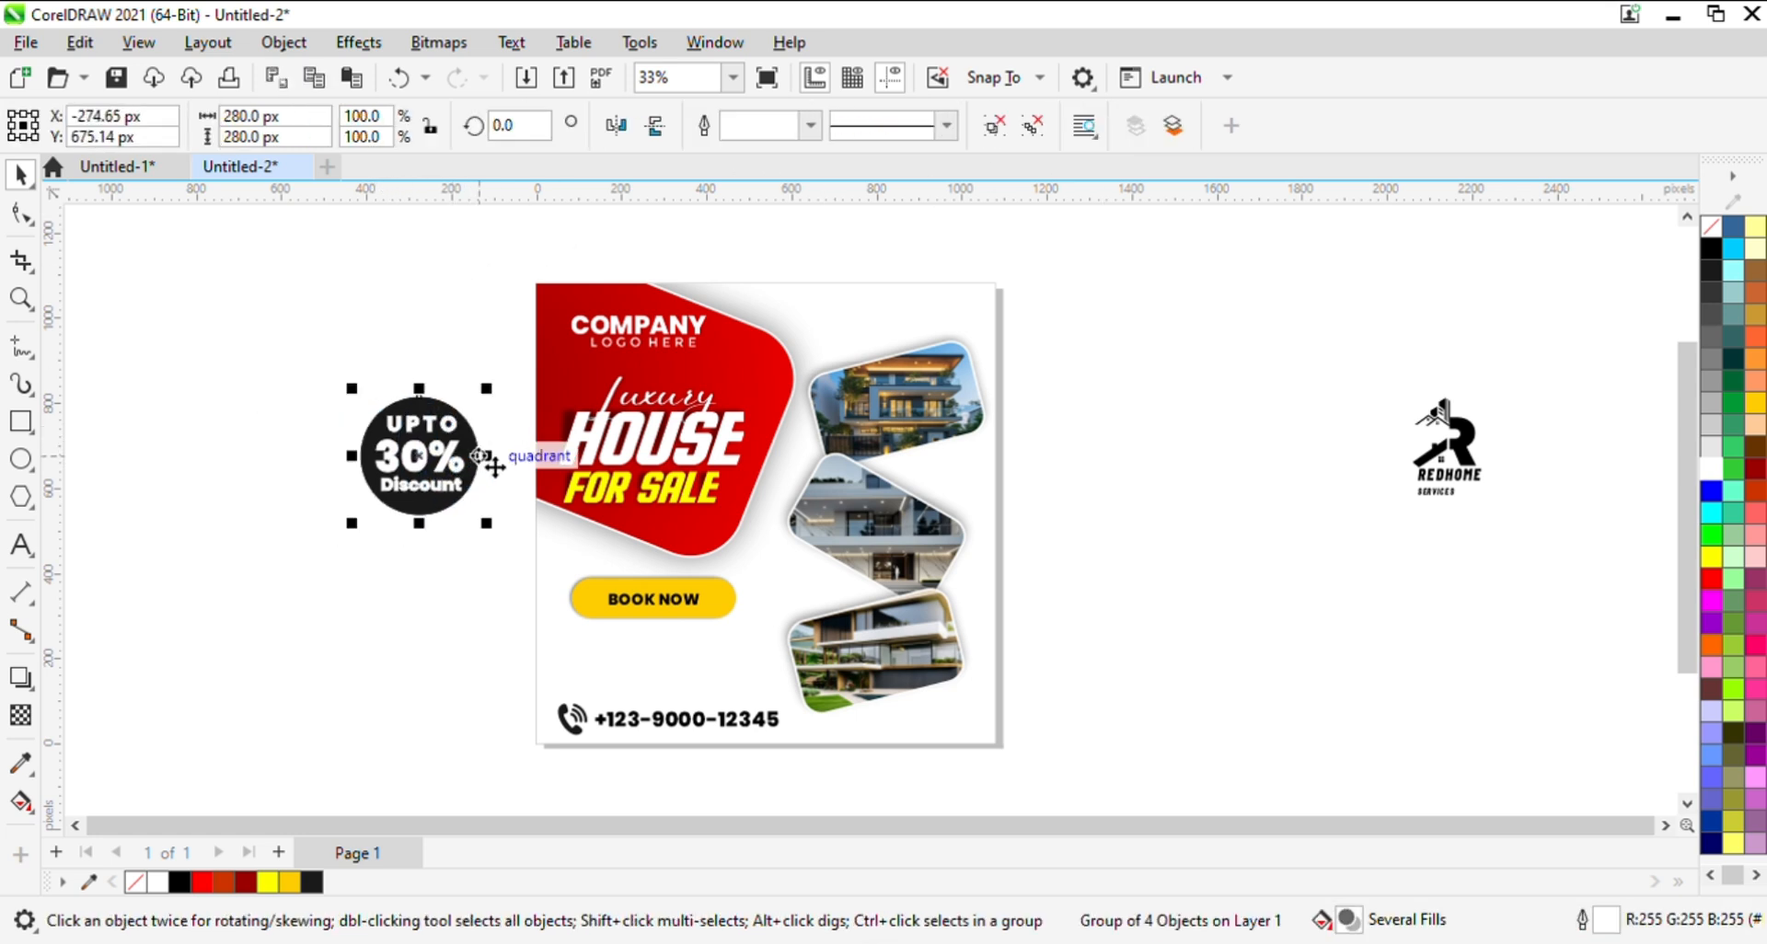
key("ctrl+z")
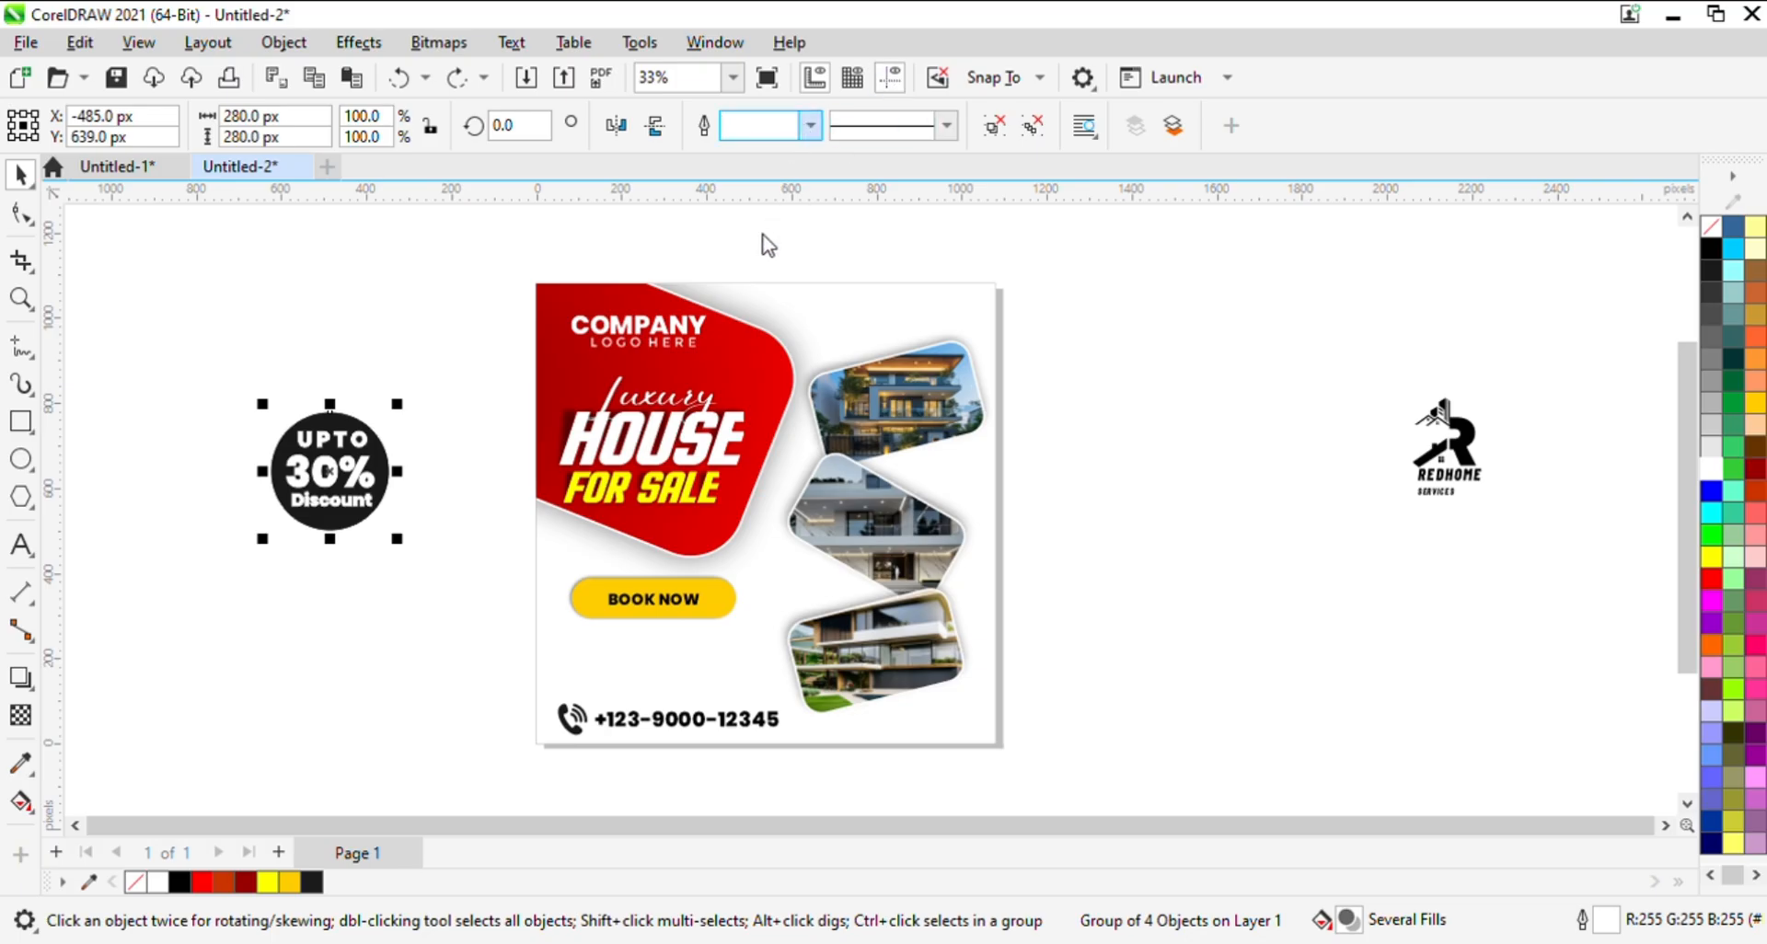
- Try a 5 px outline width on the whole discount badge group
type("5")
key("Return")
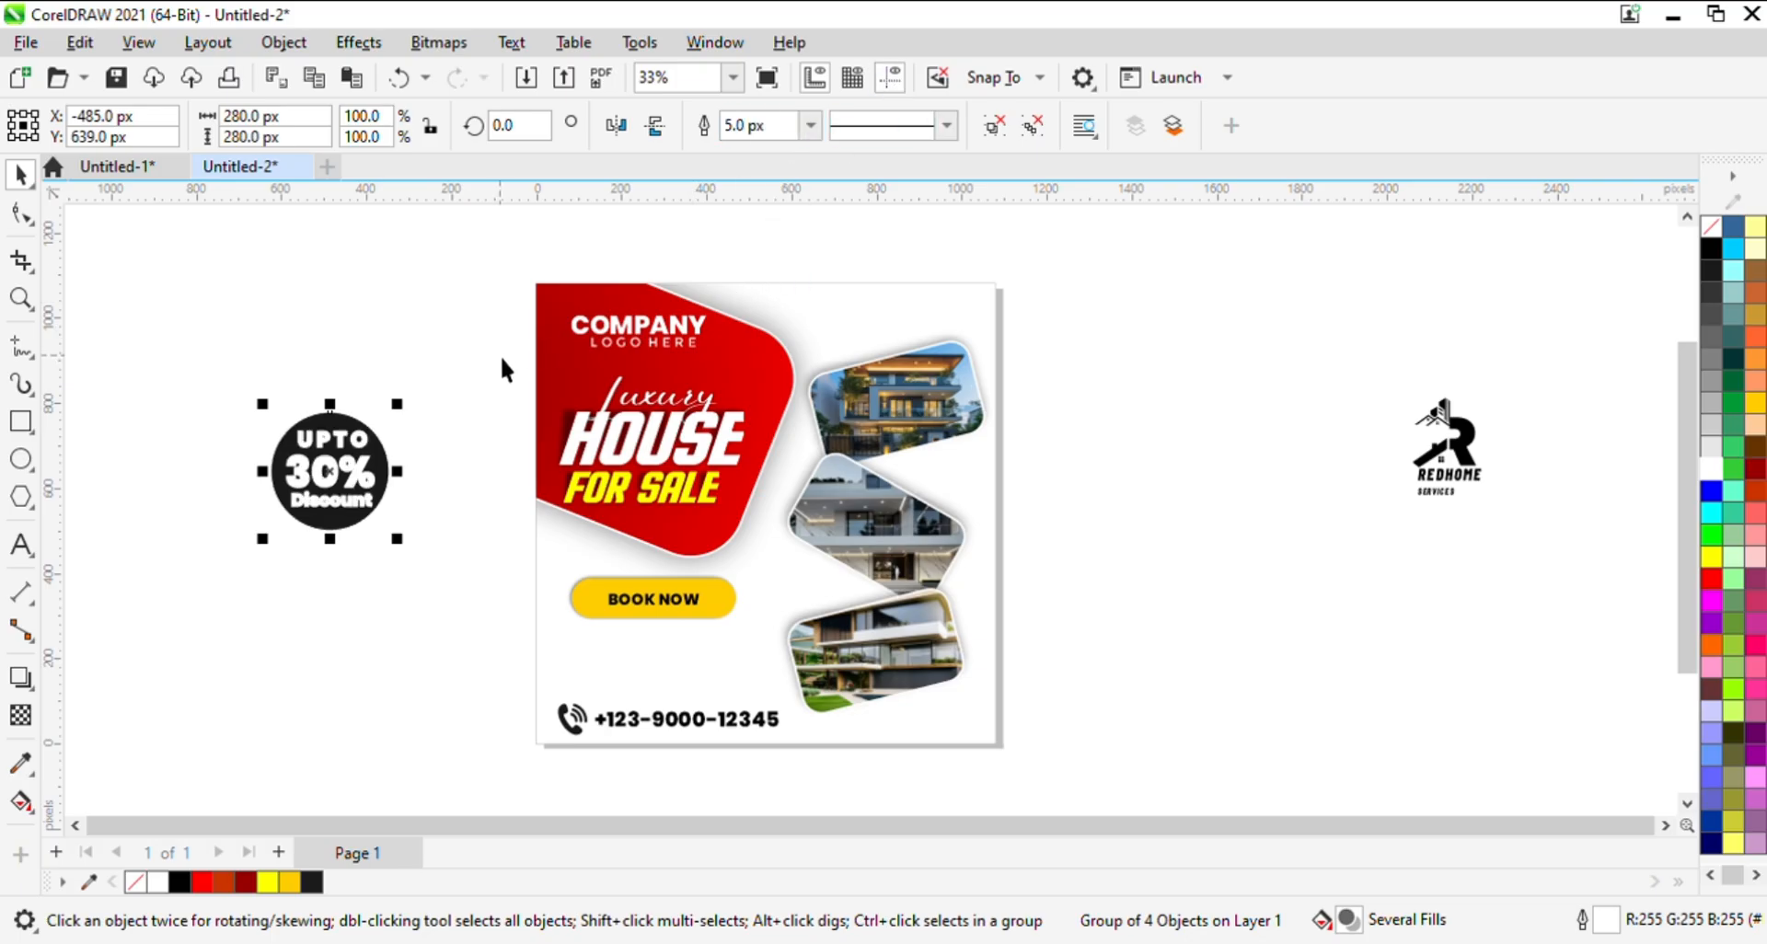
key("ctrl+z")
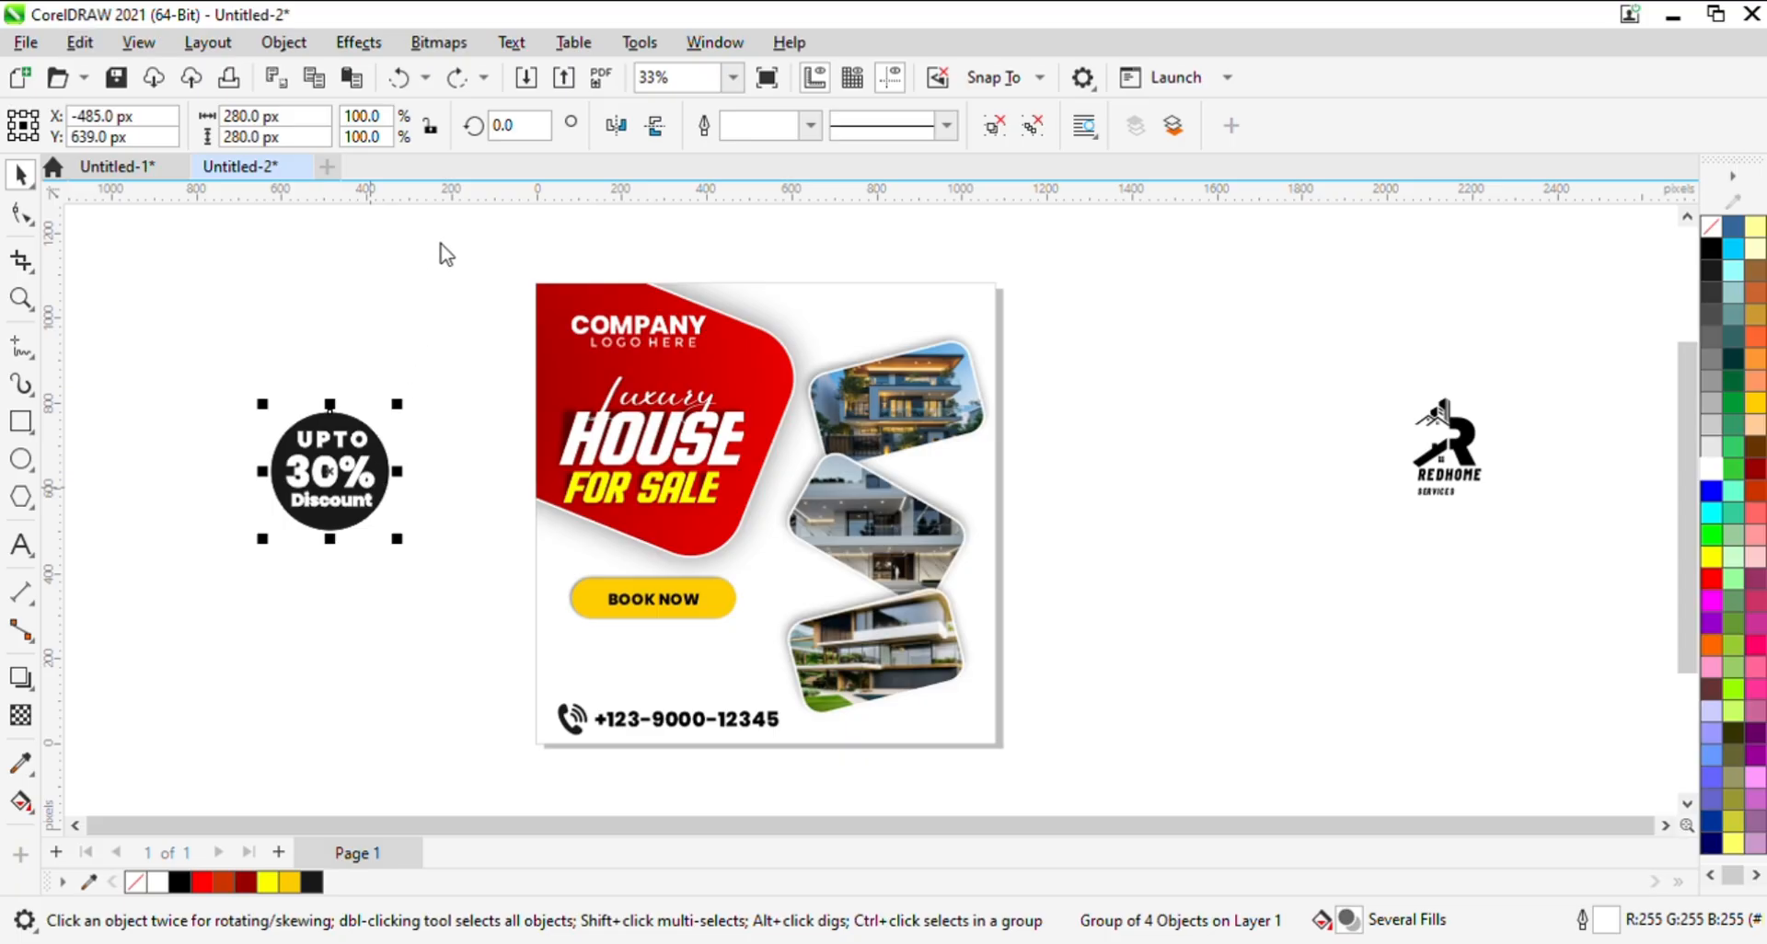
- Undo the white outline on the discount badge group and ungroup it into the circle and its three texts
left_click(423, 259)
key("ctrl+z")
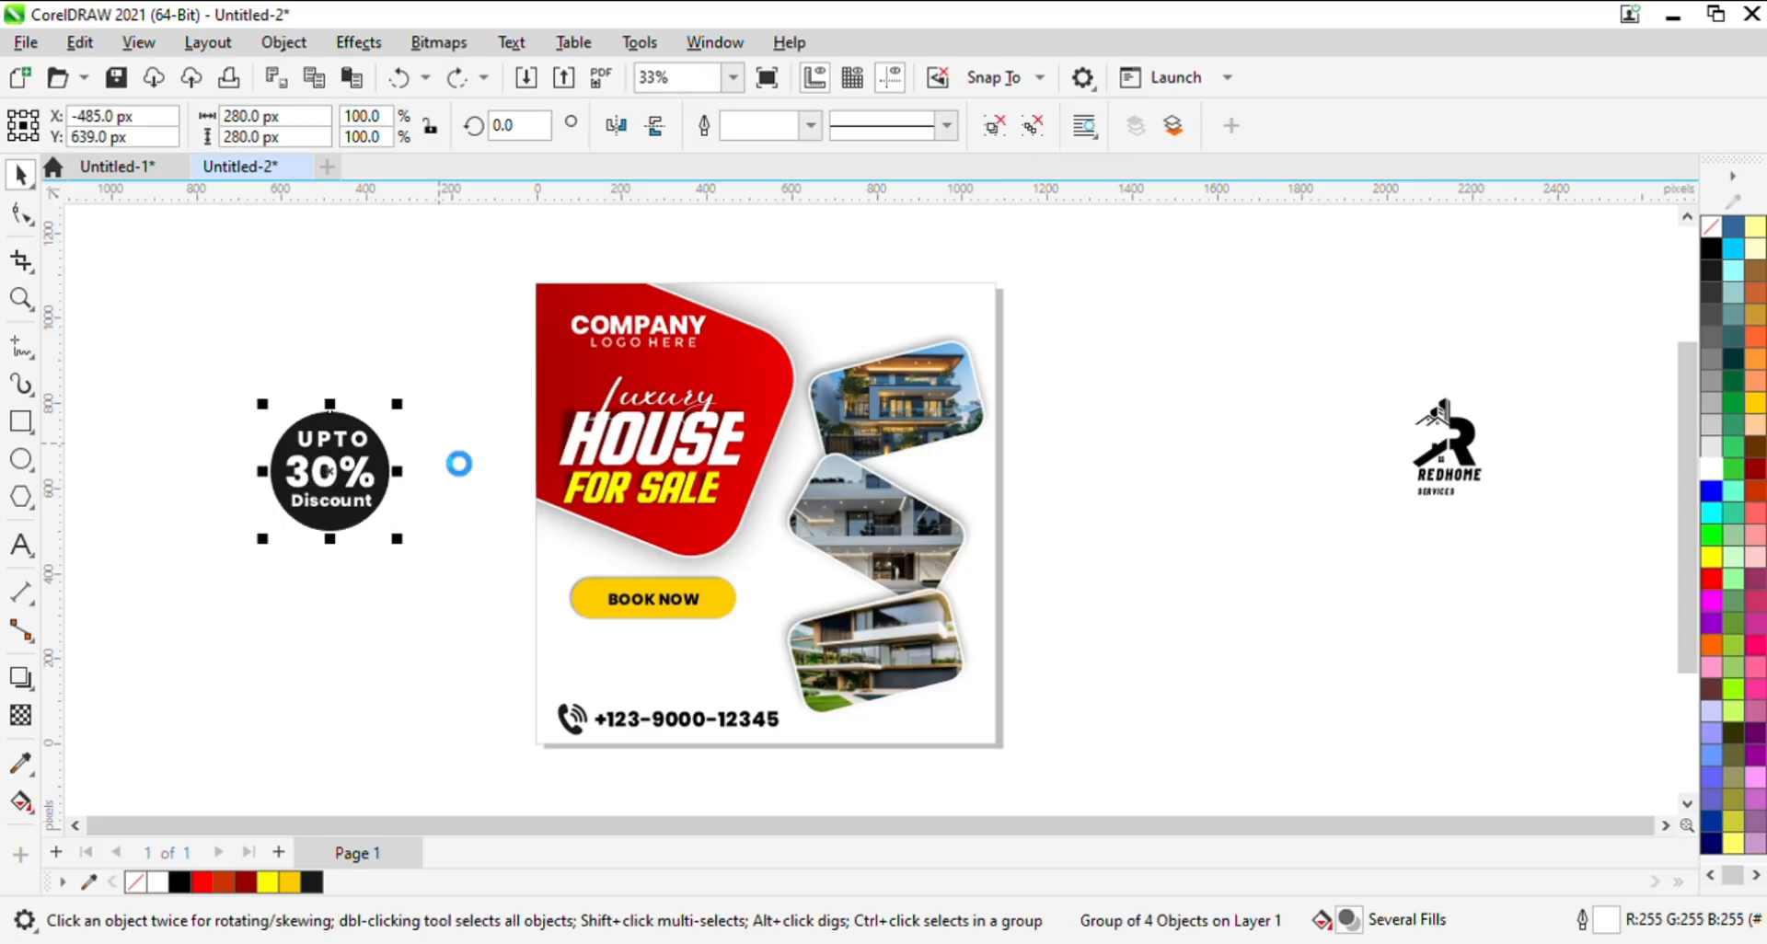
left_click(439, 448)
left_click(392, 475)
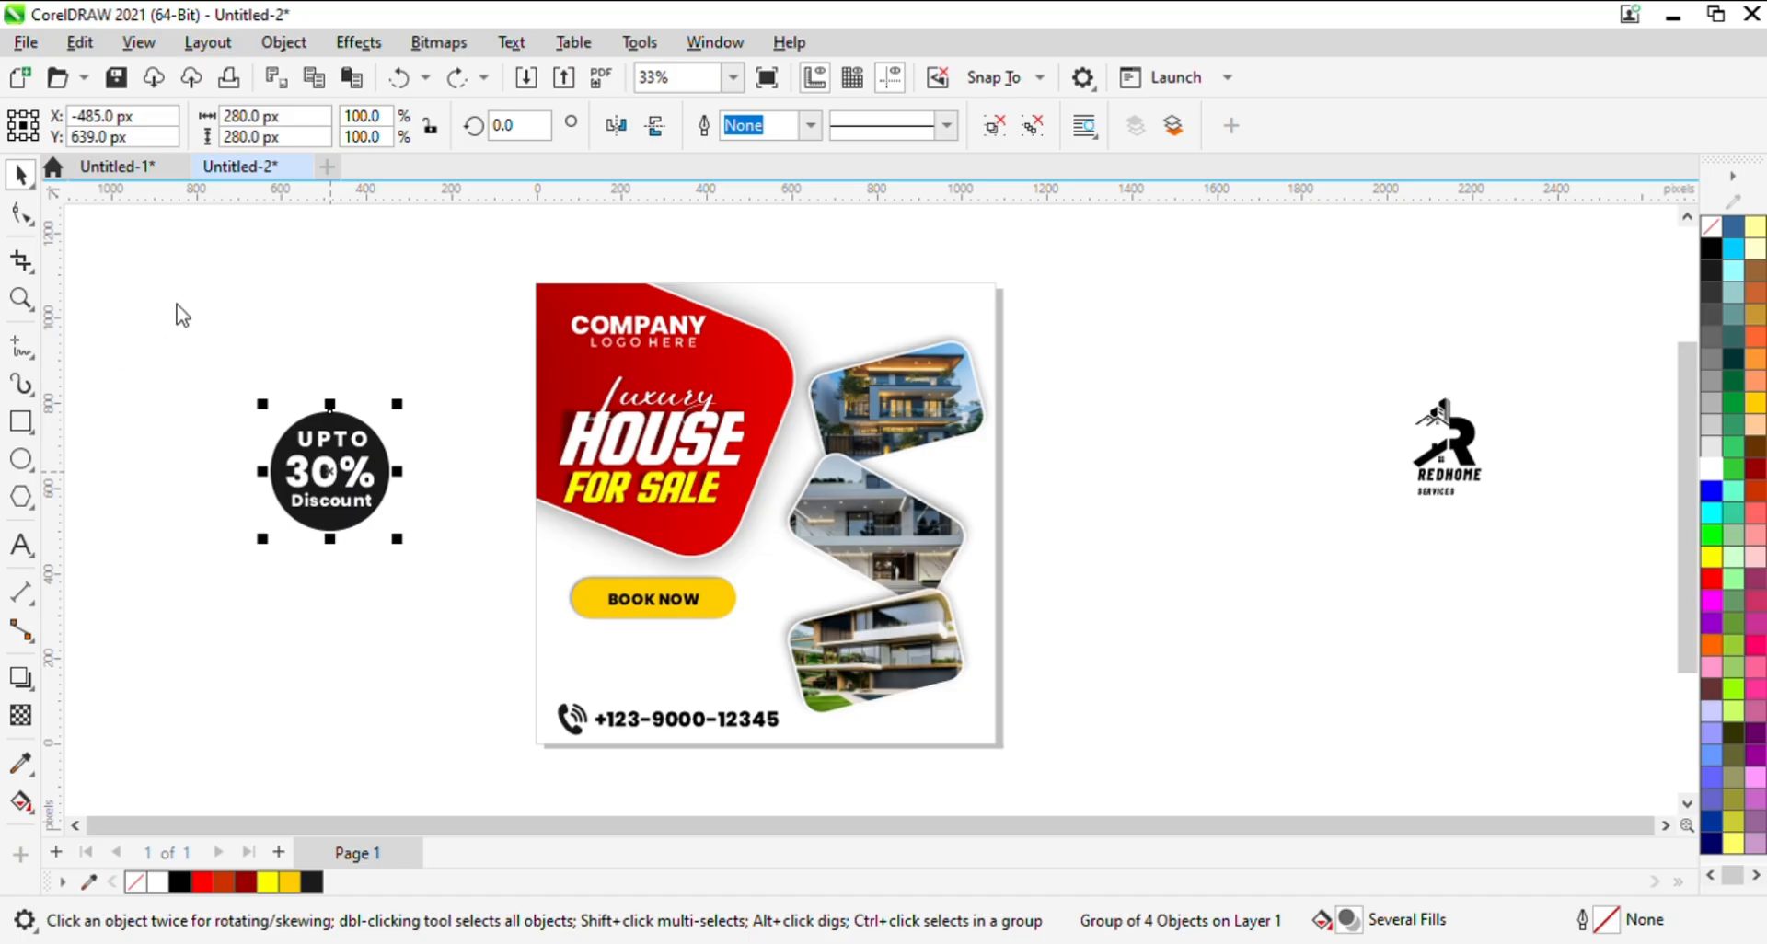
key("ctrl+u")
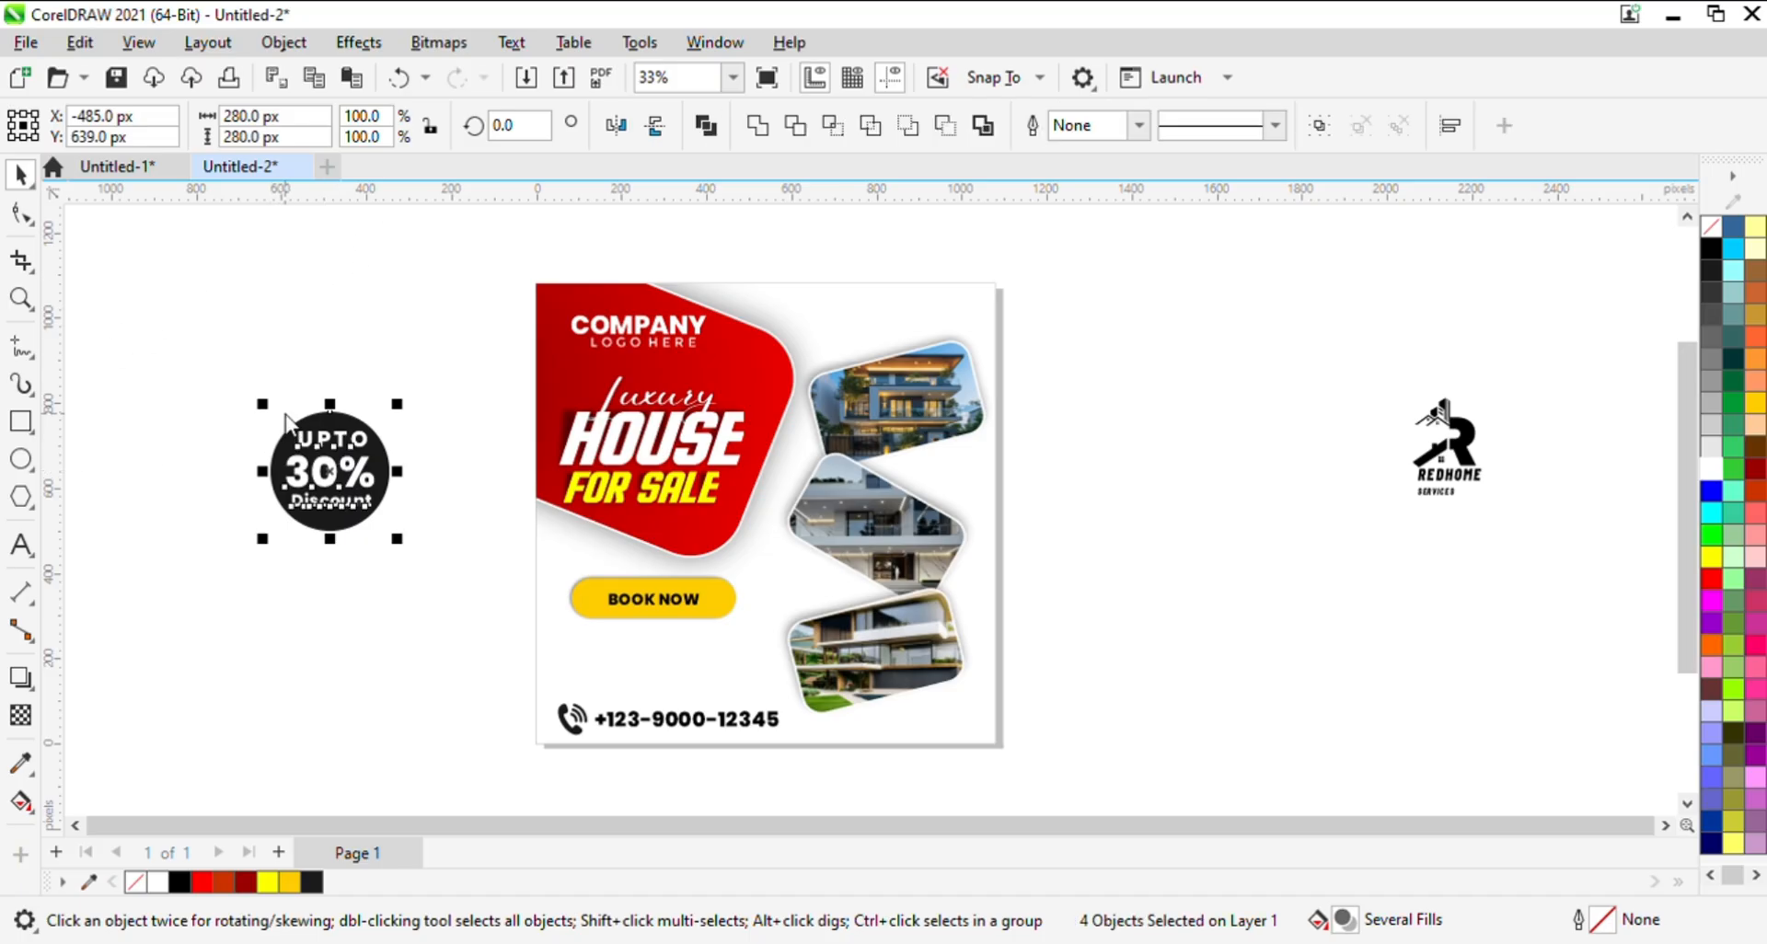
left_click(232, 461)
- Give only the dark circle behind the discount texts a white outline 8 px wide
left_click(390, 472)
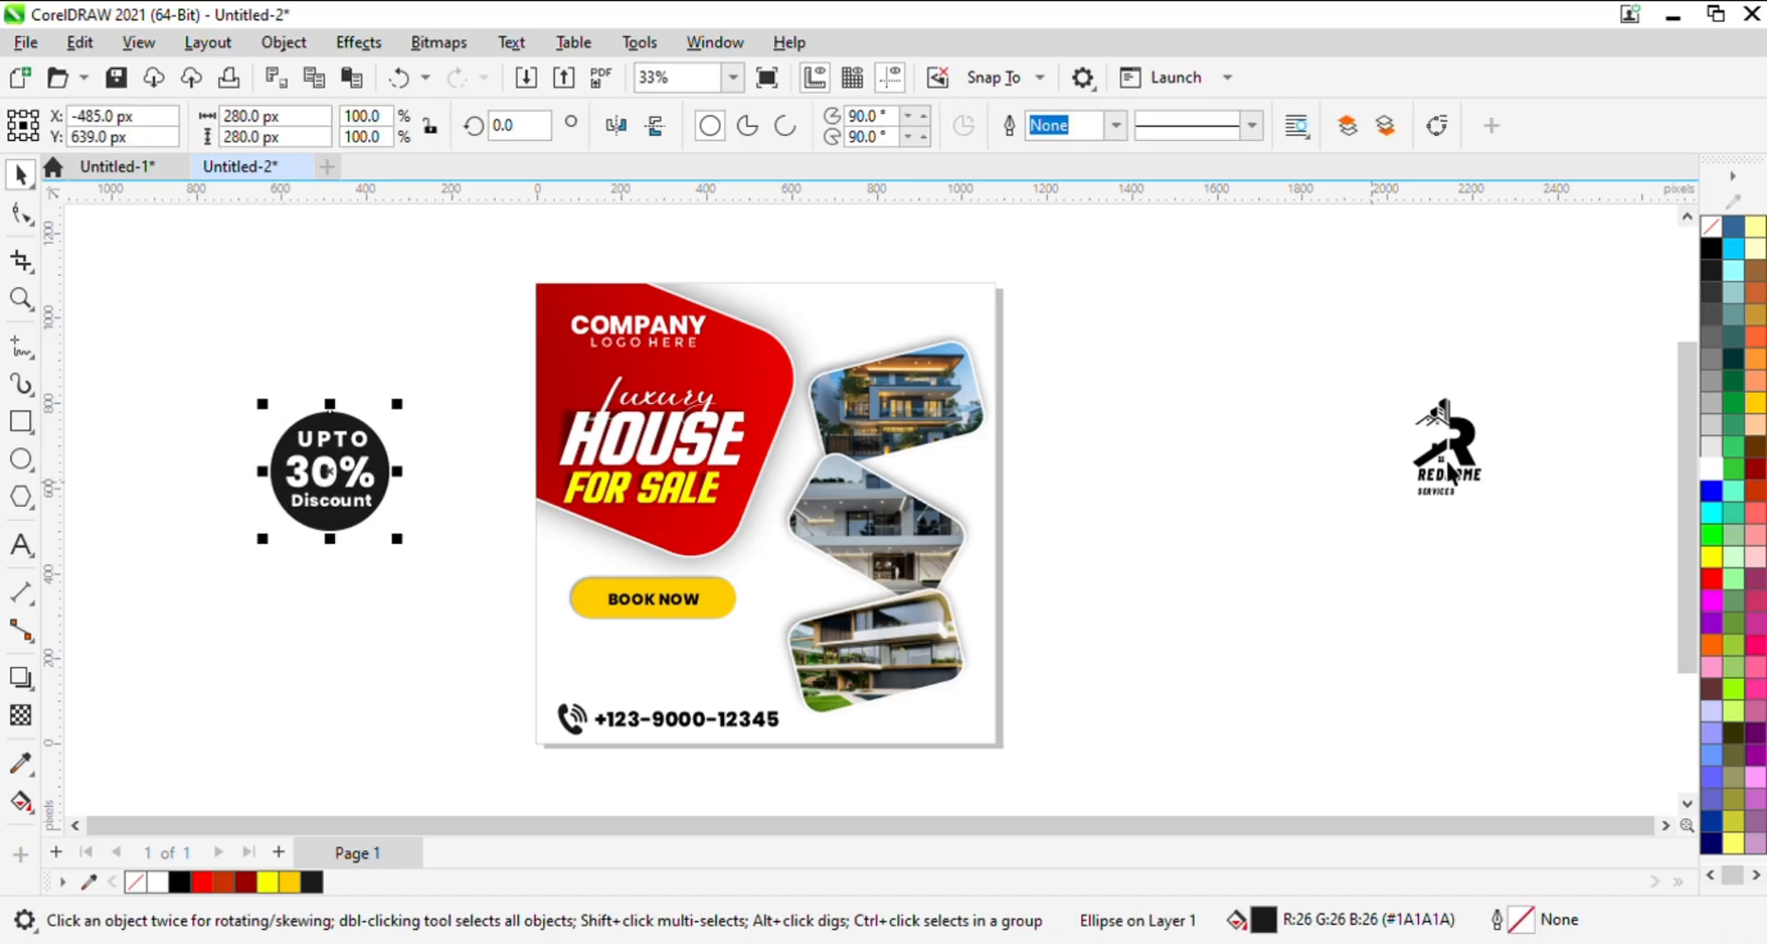
right_click(1711, 469)
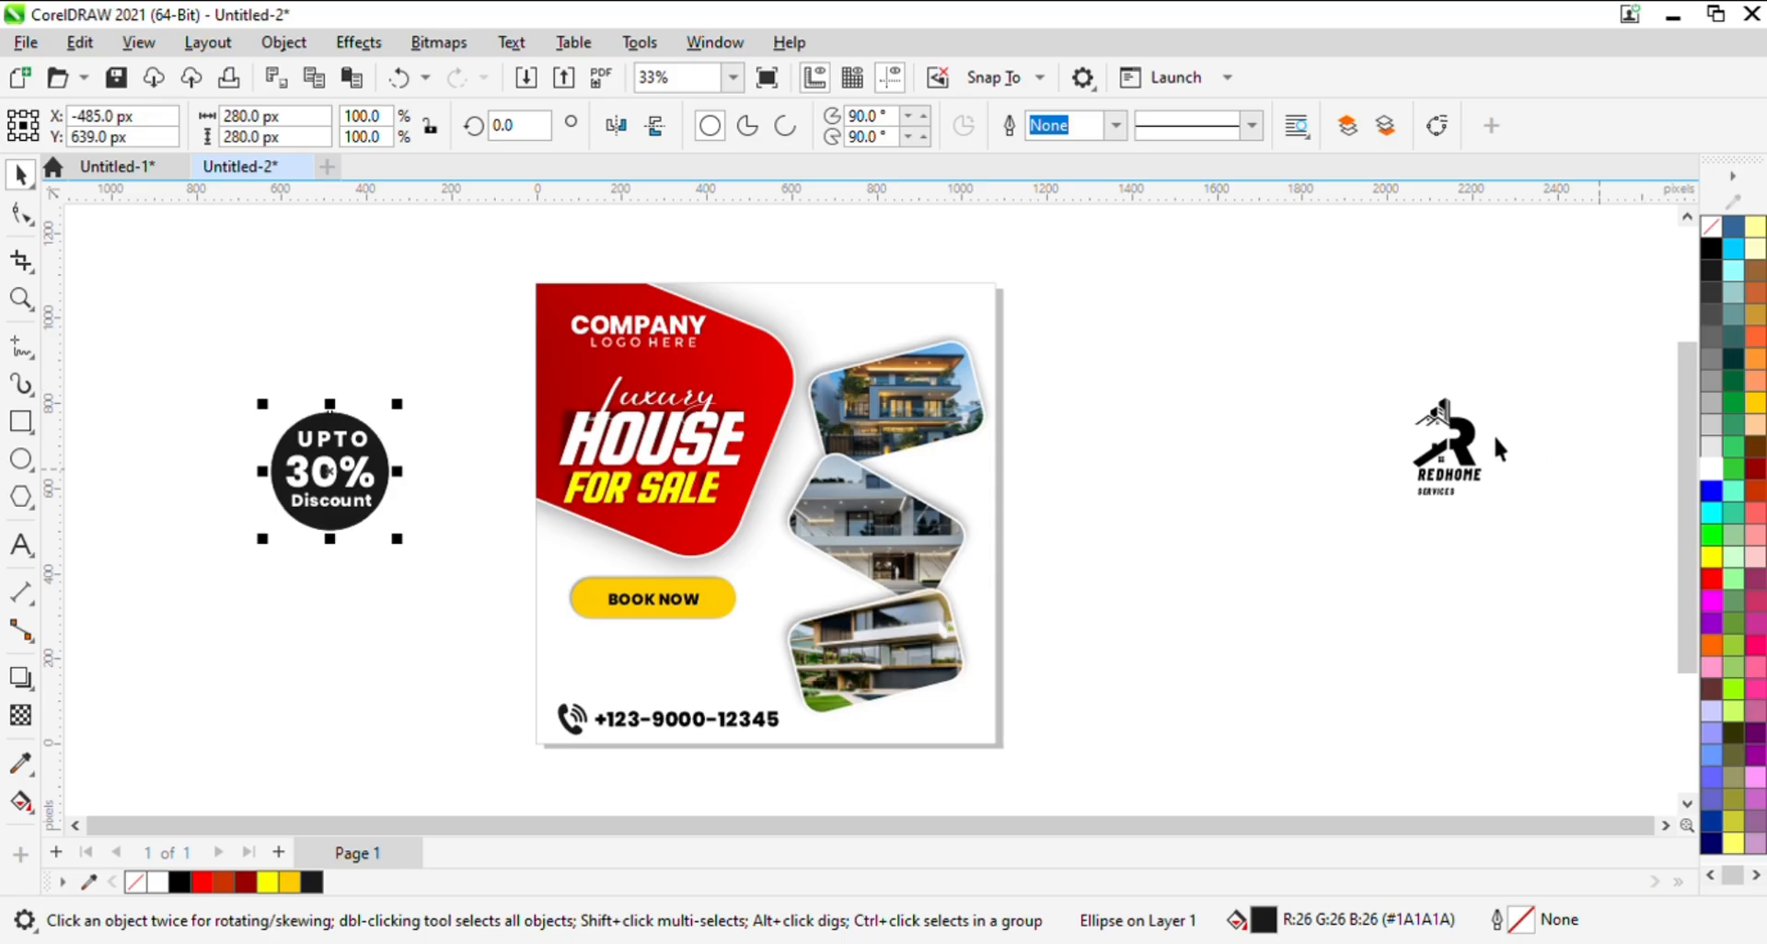
left_click(1109, 134)
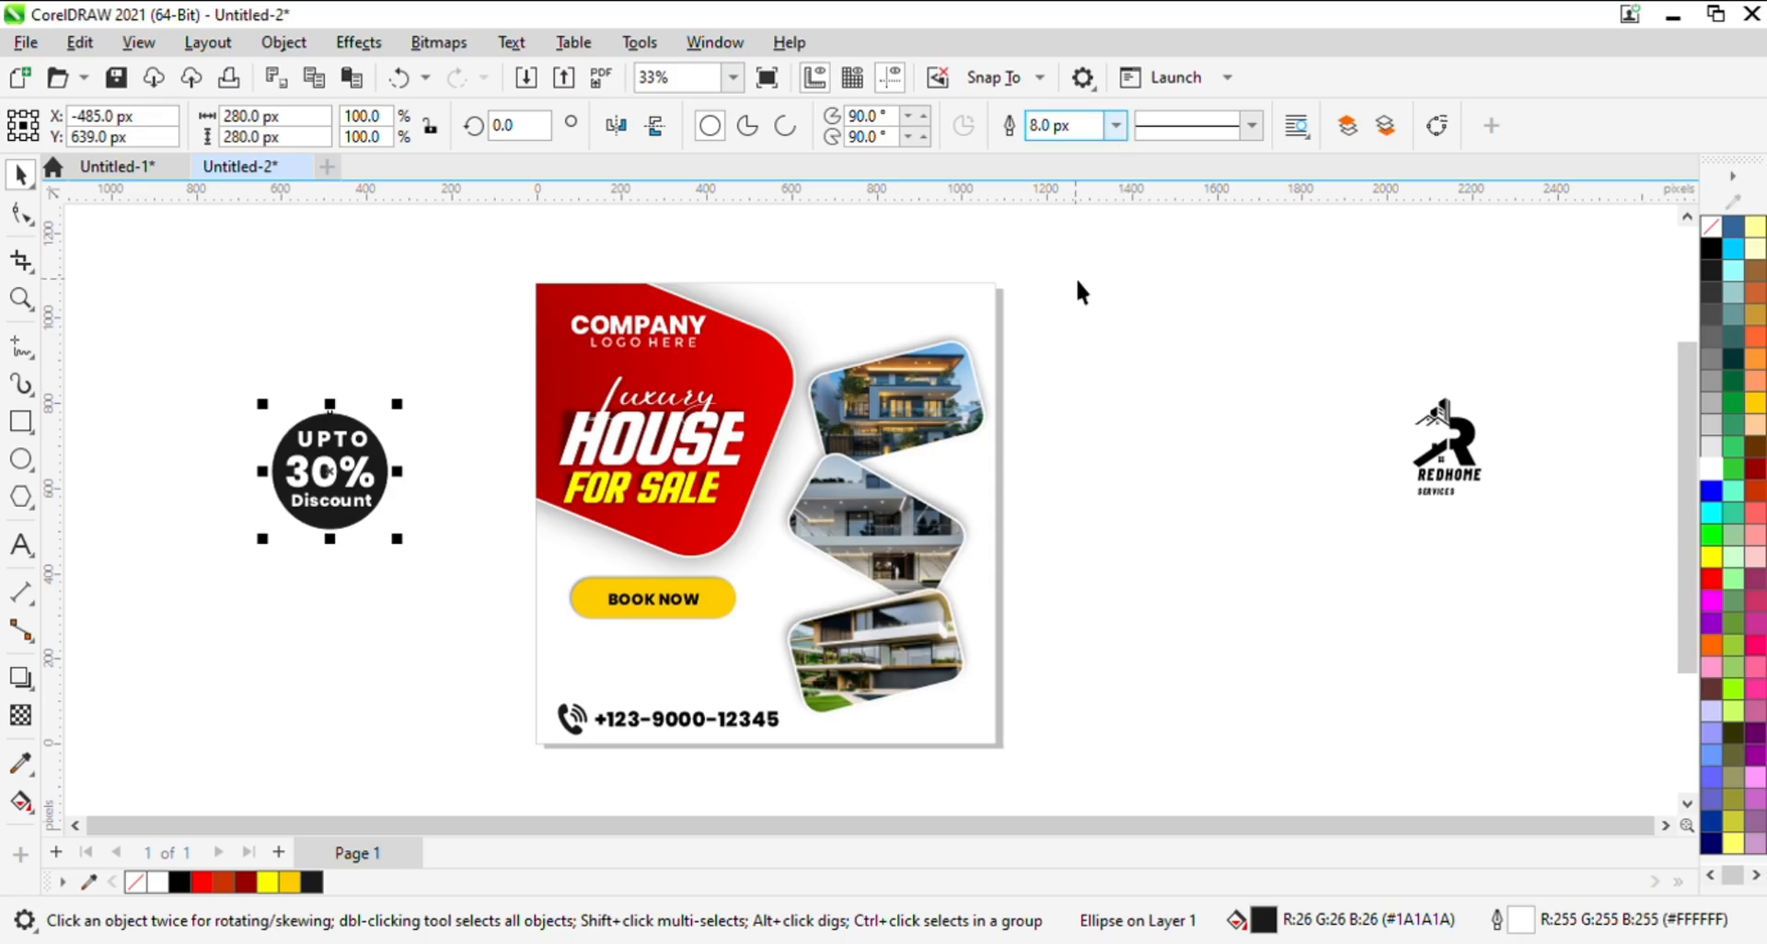
left_click(330, 388)
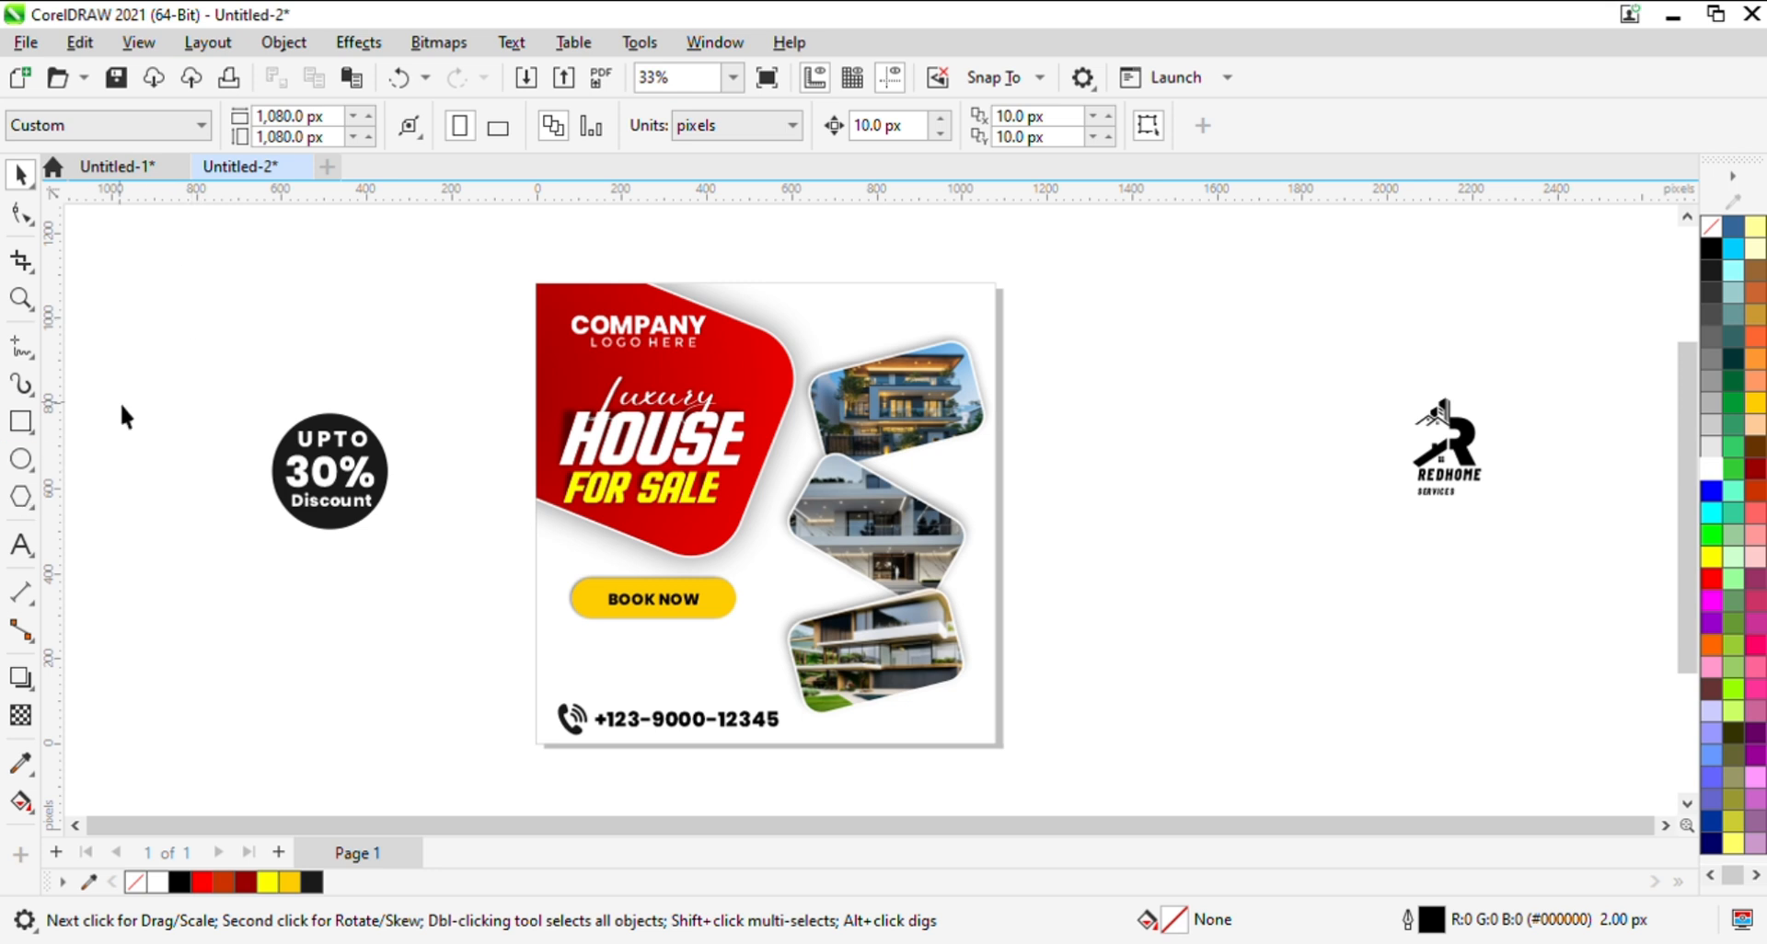
- Group the outlined circle with its three texts and place the badge, scaled to about 159 px, over the red shape's lower-right corner
left_click_drag(243, 370, 460, 563)
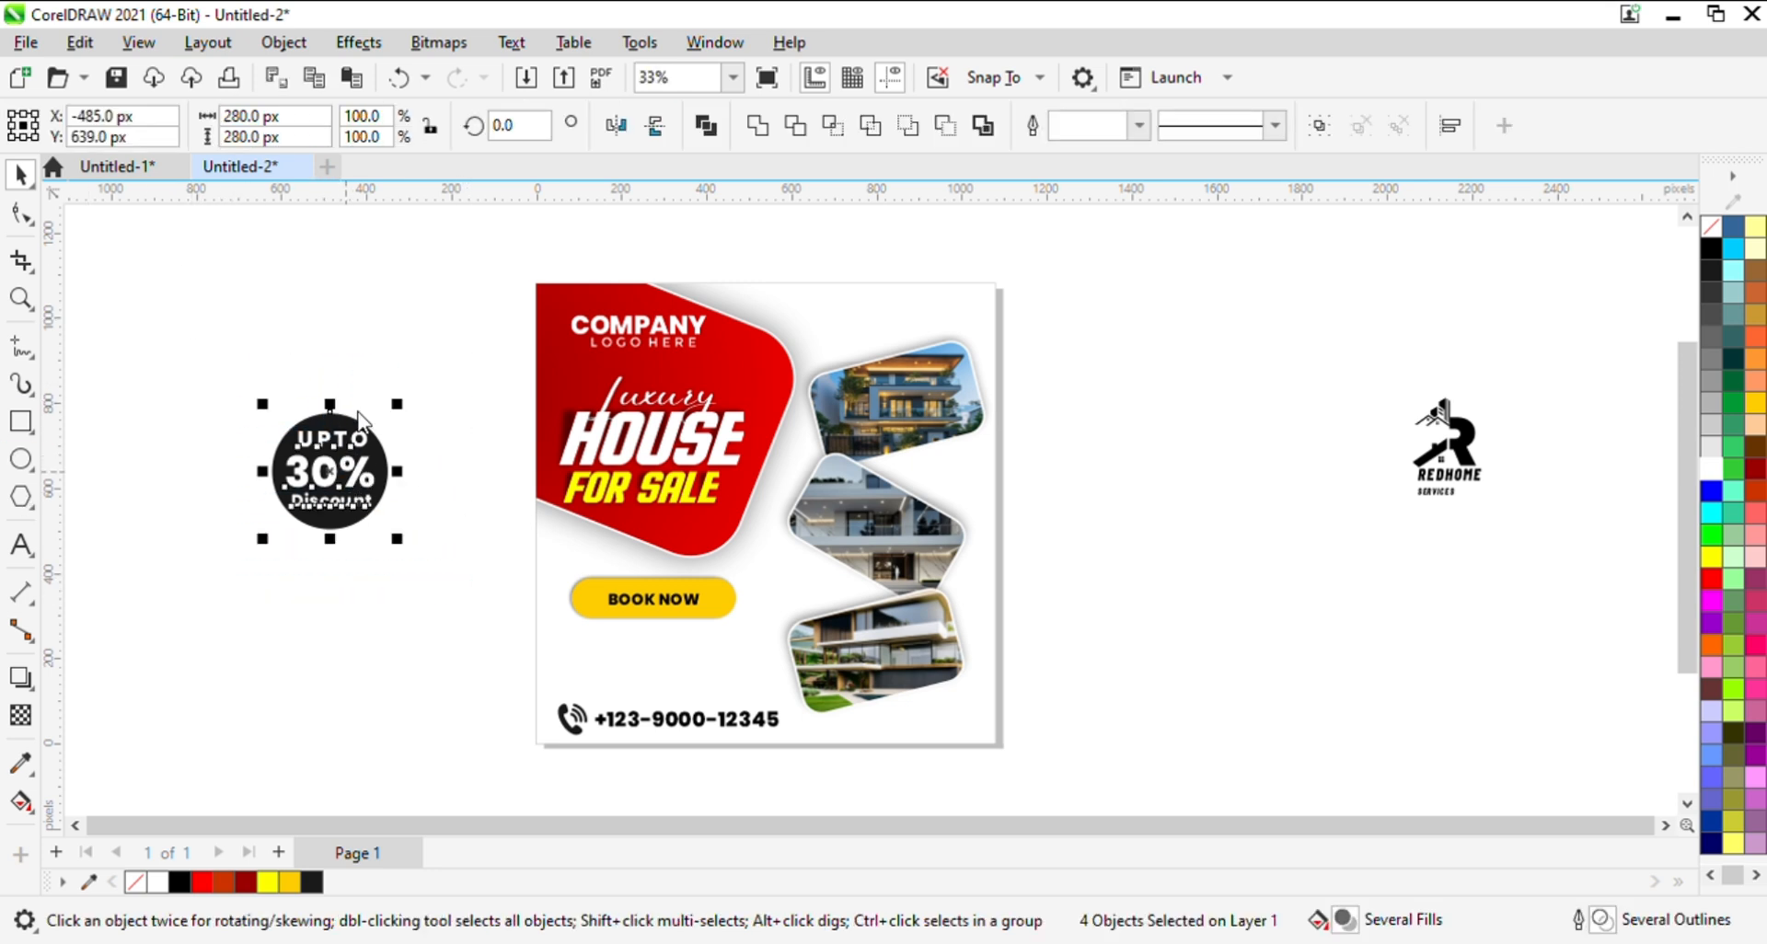
key("ctrl+g")
left_click_drag(397, 403, 730, 541)
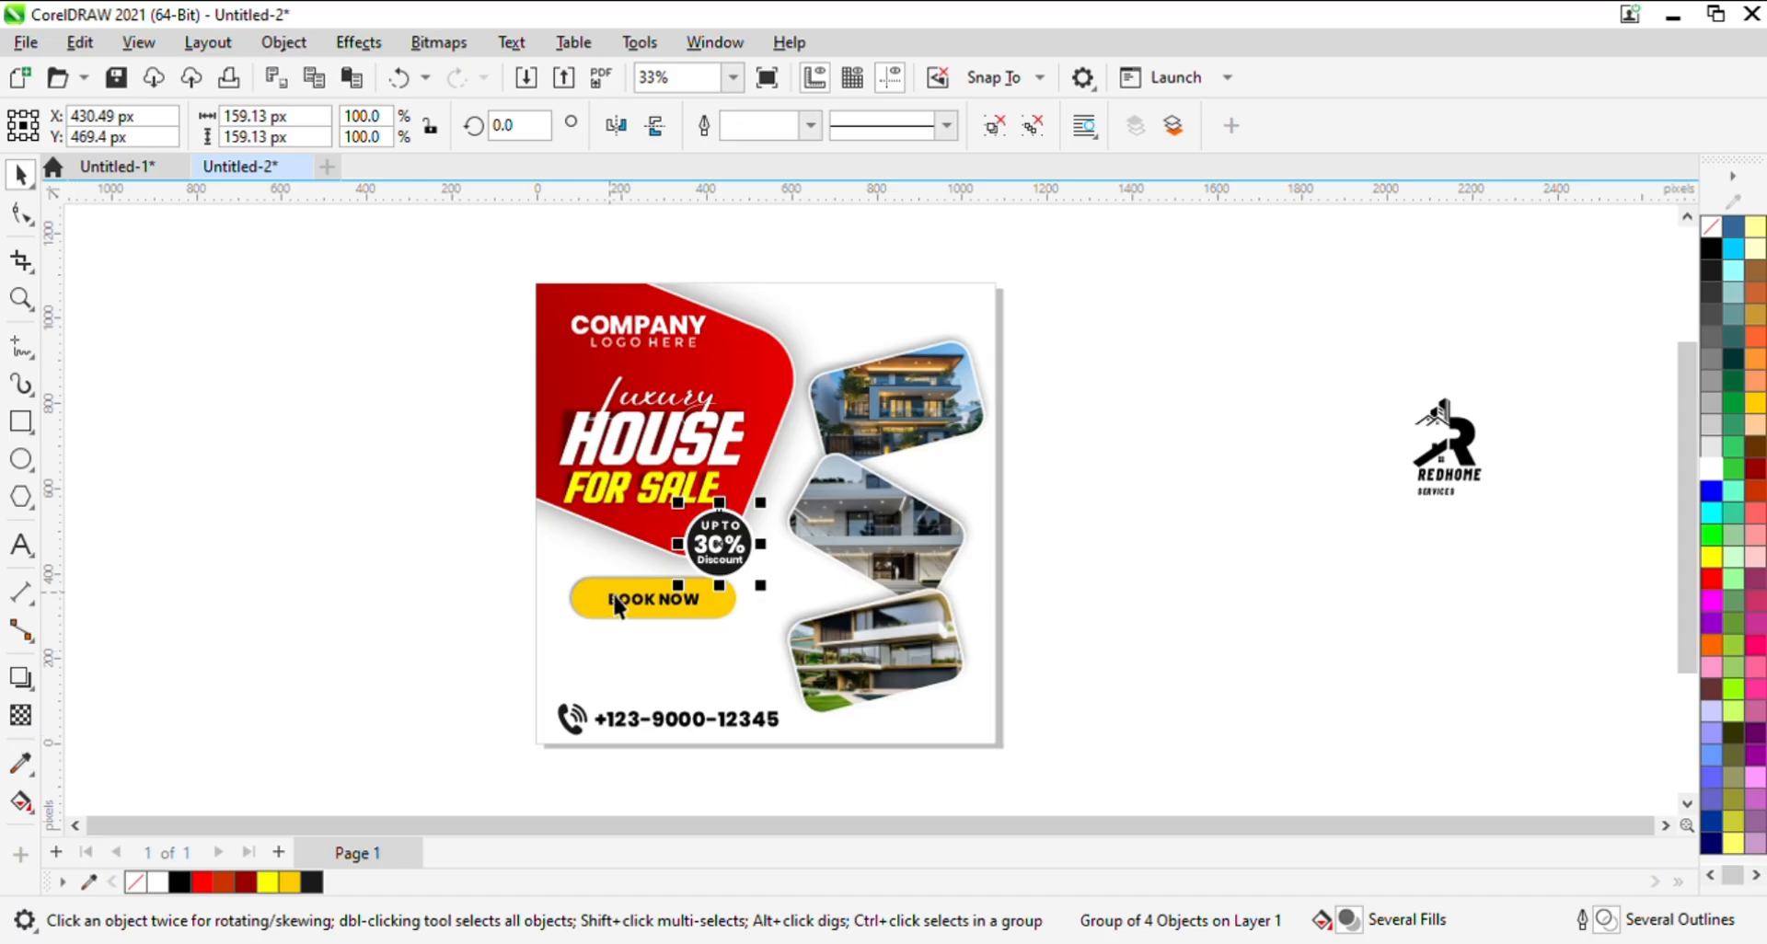
- Shift the discount badge slightly upward, to about X 431 px and Y 473 px, clear of the BOOK NOW pill
key("z")
left_click_drag(632, 528, 871, 629)
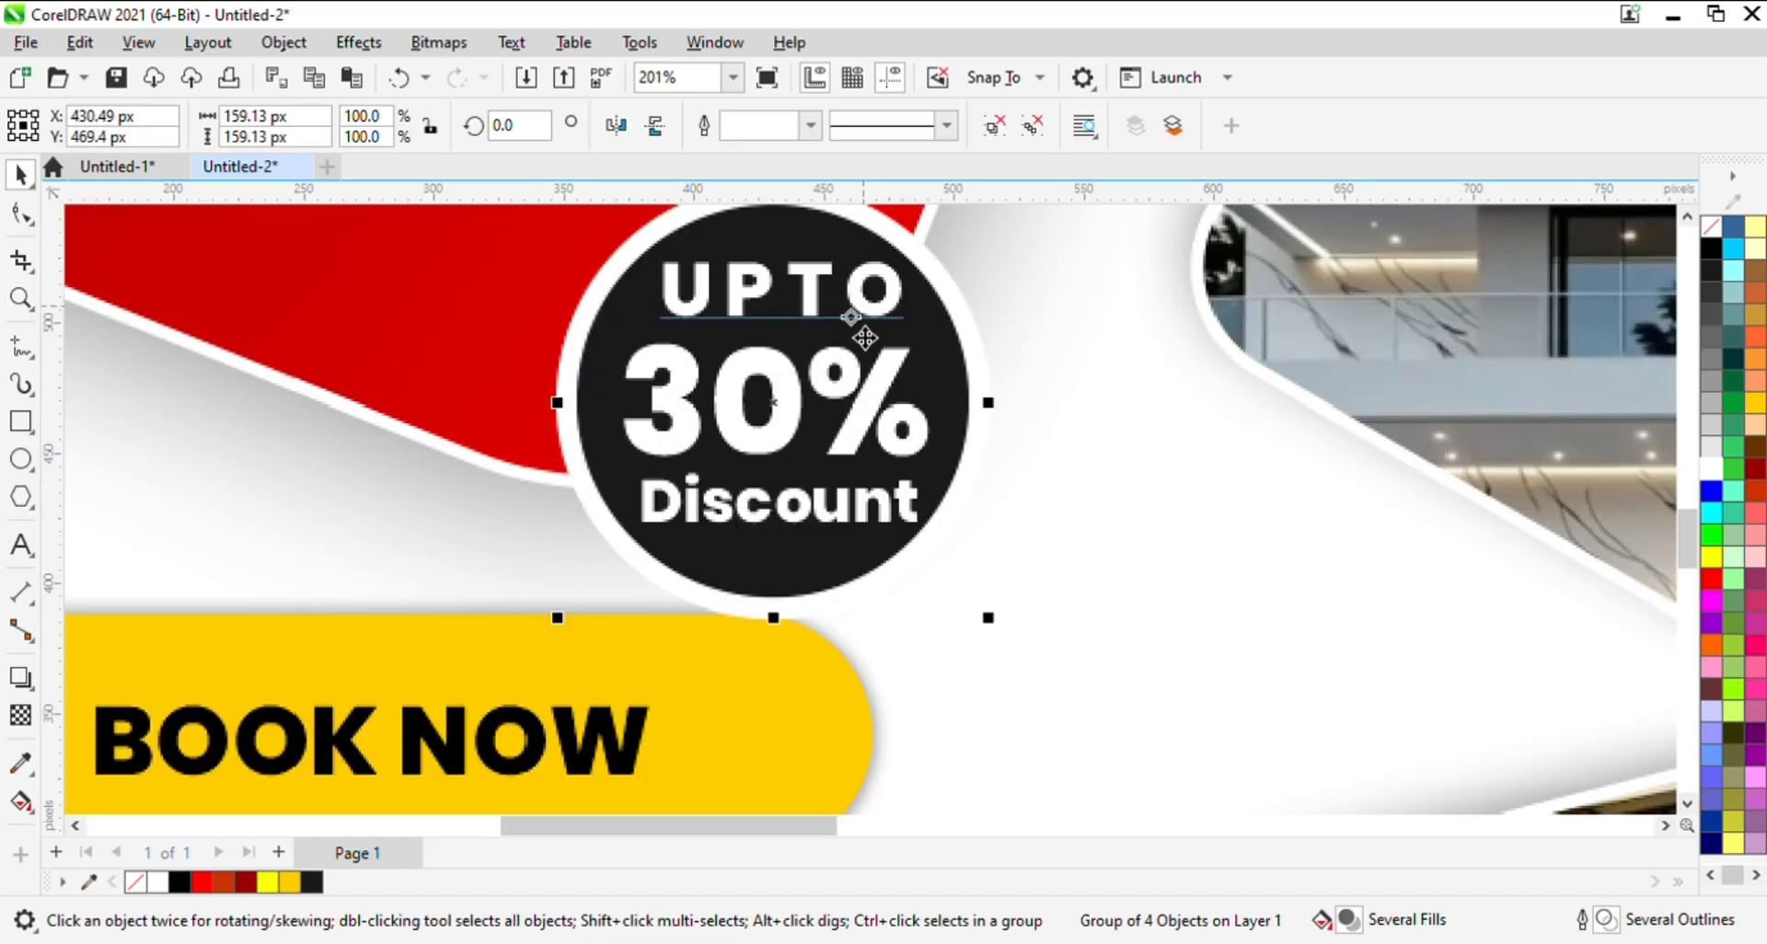
key("h")
left_click_drag(888, 355, 862, 506)
key("space")
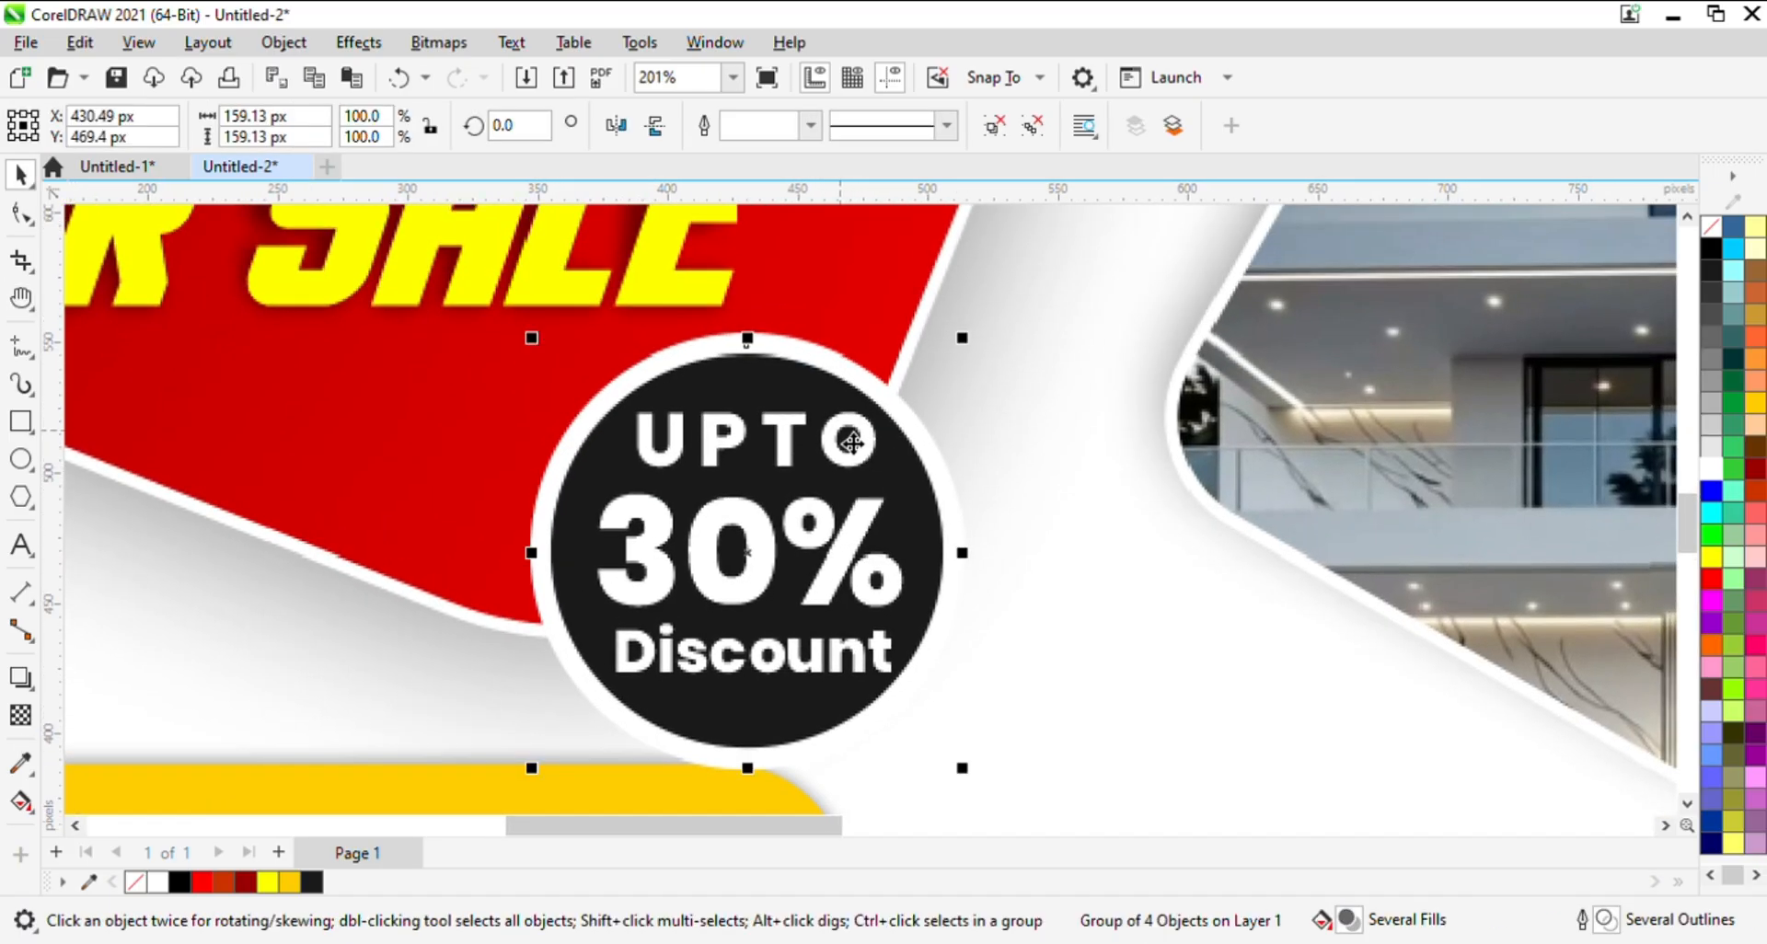
left_click_drag(853, 442, 856, 432)
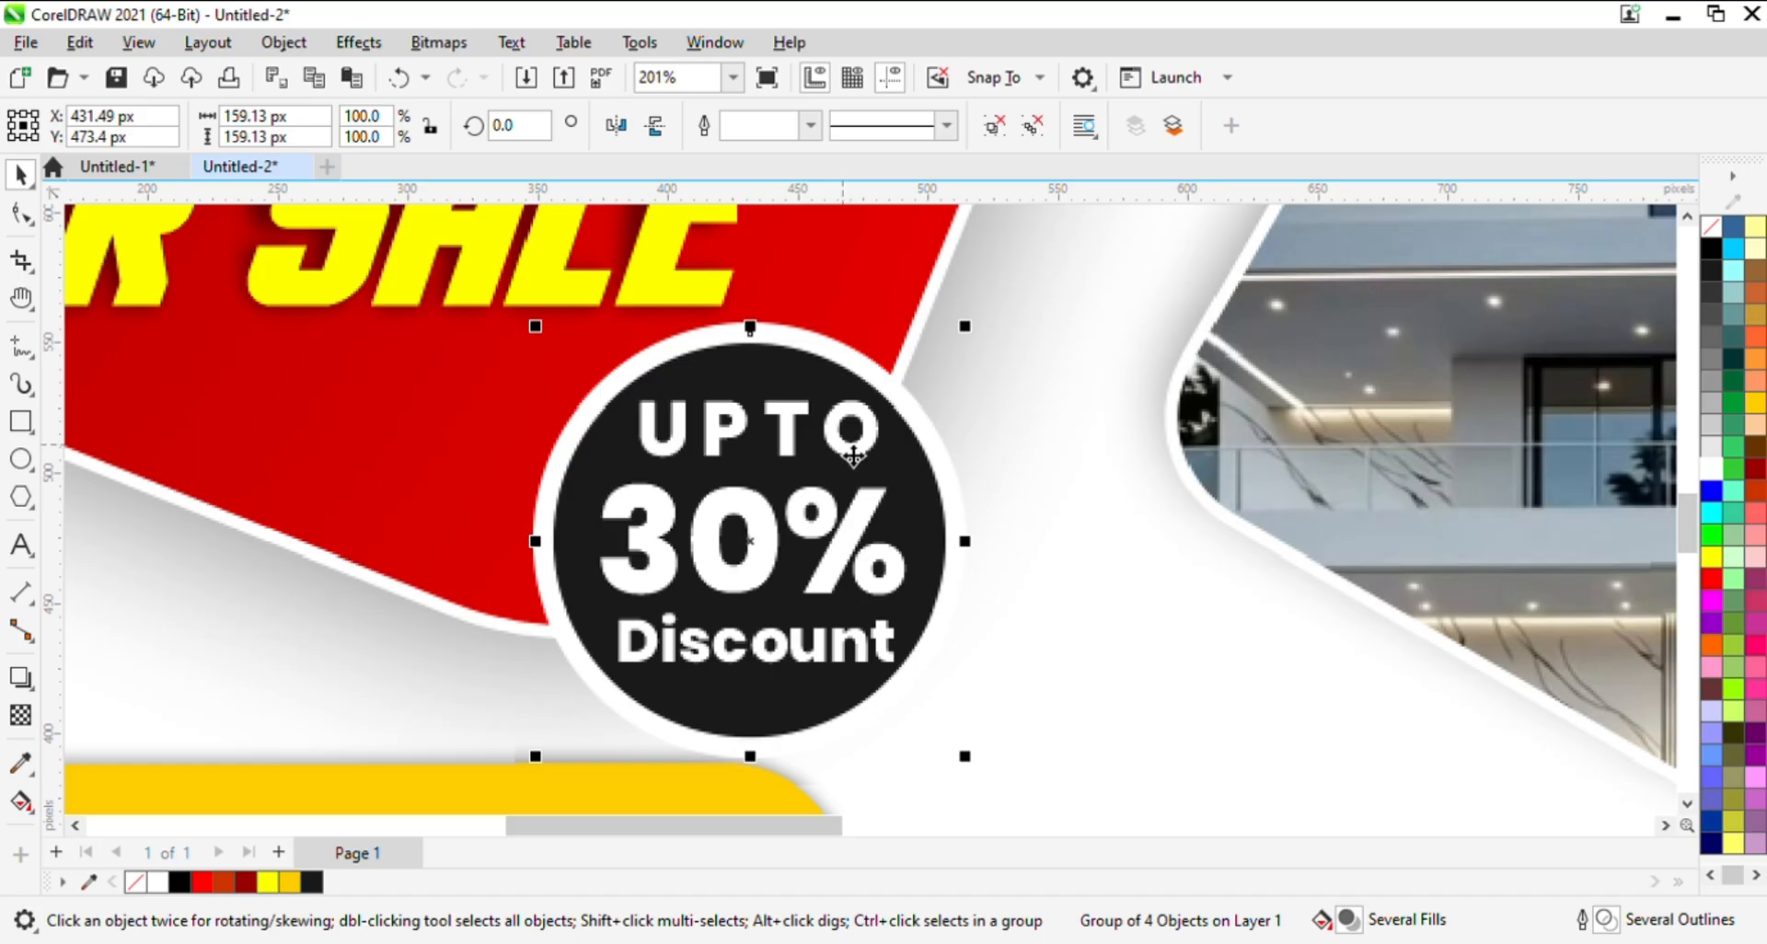
- Add a drop shadow to the discount badge group, cast down toward its lower edge
left_click(355, 532)
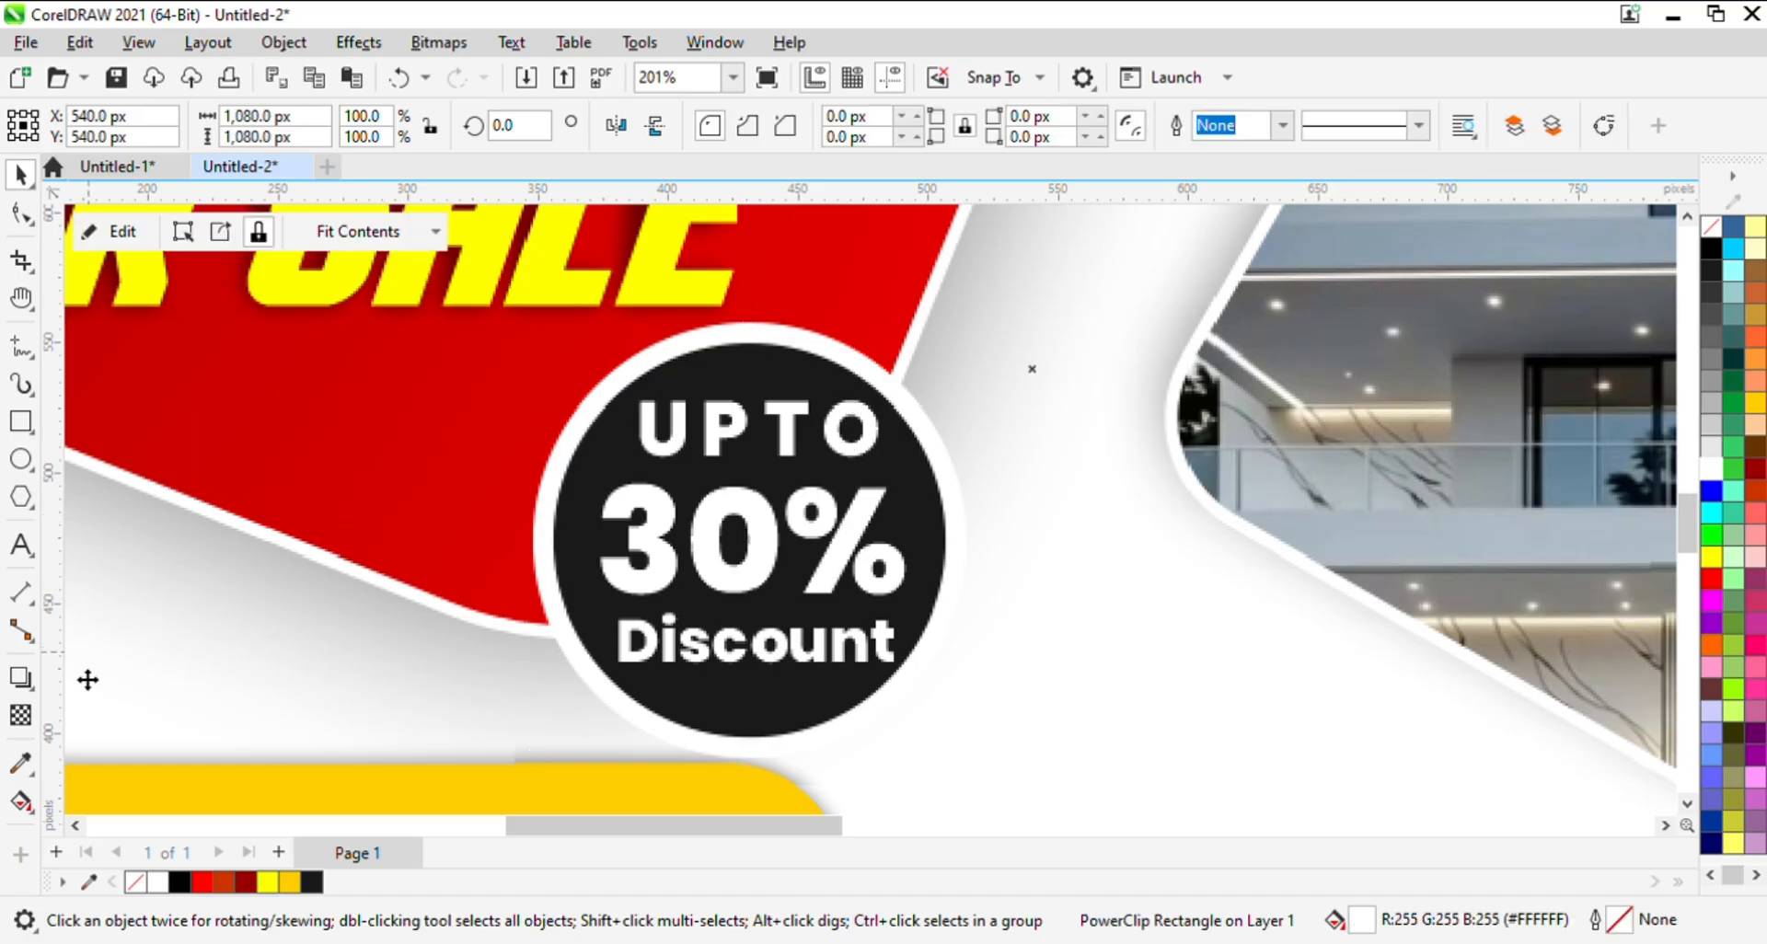
left_click(611, 508)
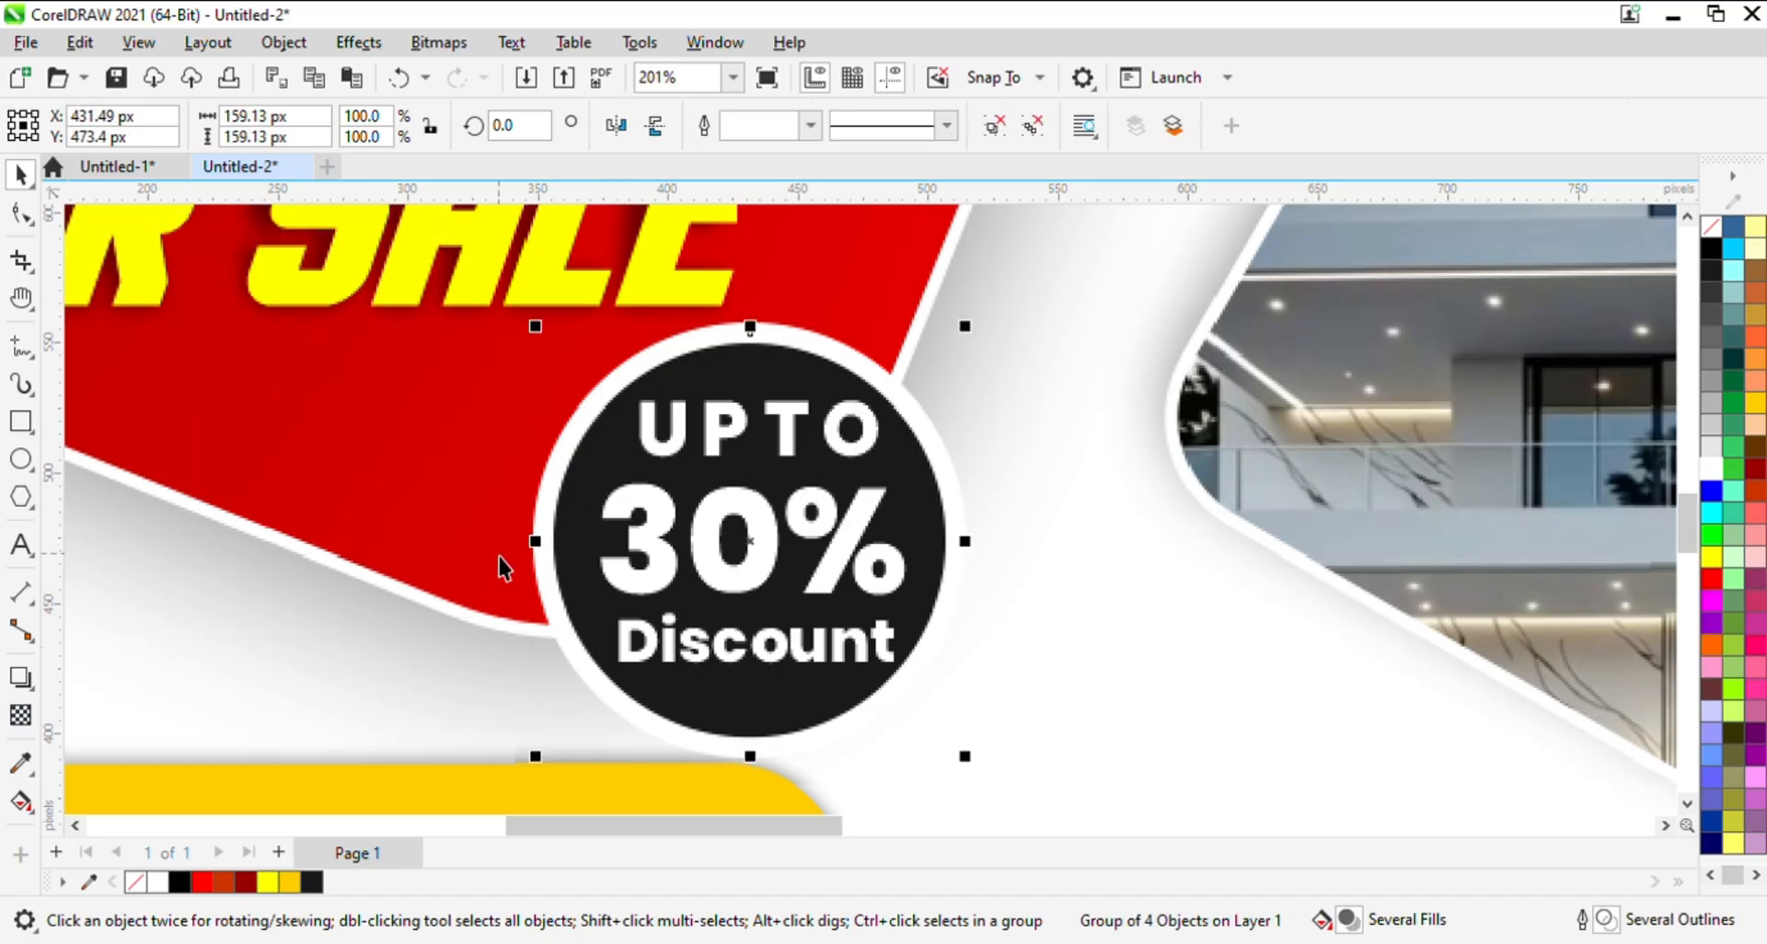
left_click(20, 678)
left_click_drag(809, 347, 753, 770)
key("z")
right_click(893, 546)
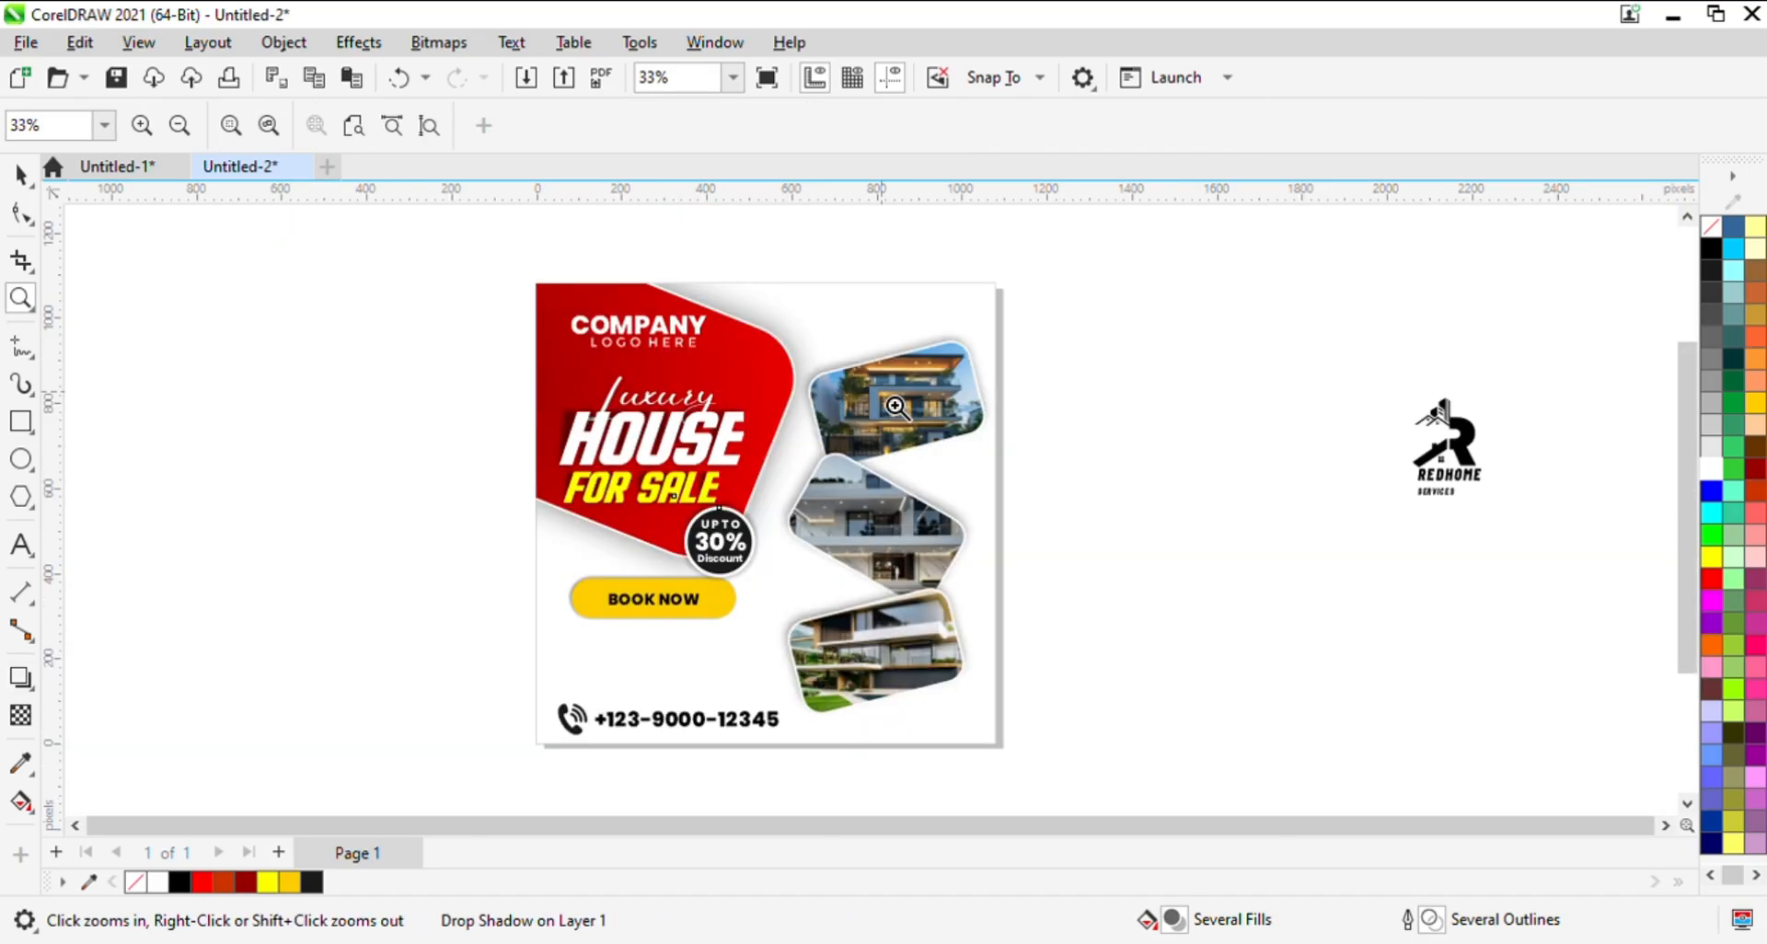
key("space")
left_click(1152, 447)
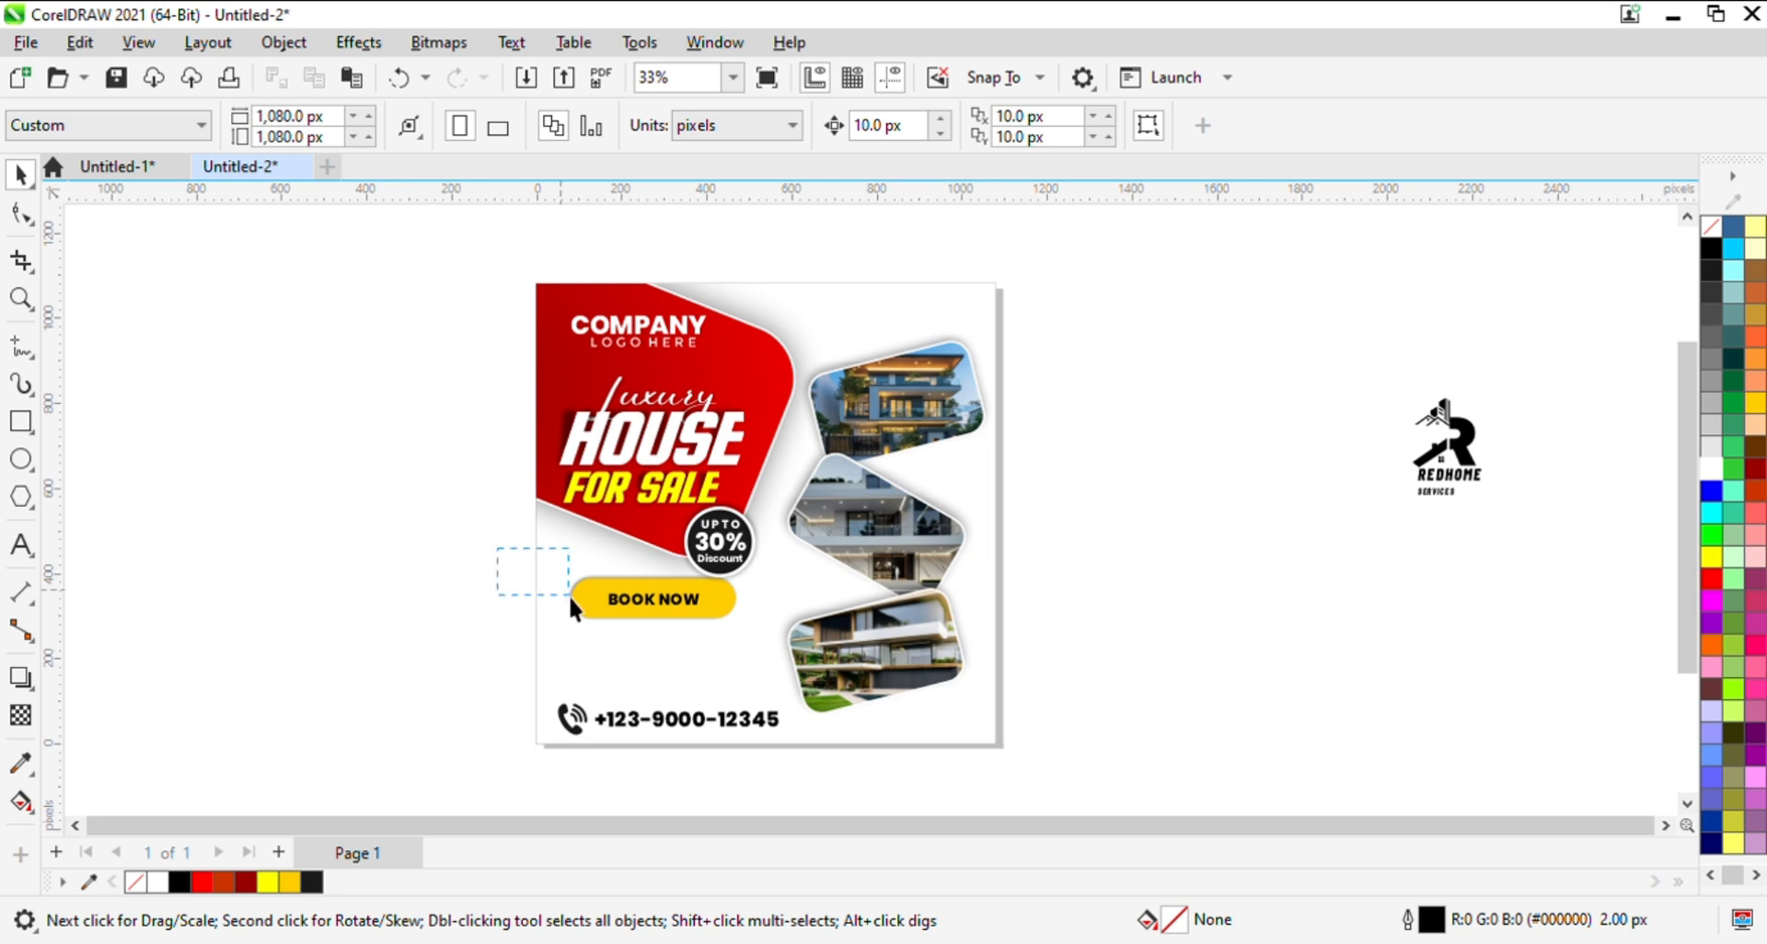
- Nudge the BOOK NOW pill with its text and shadow slightly down and right, away from the discount badge
left_click_drag(761, 655, 765, 655)
key("Down")
key("Down")
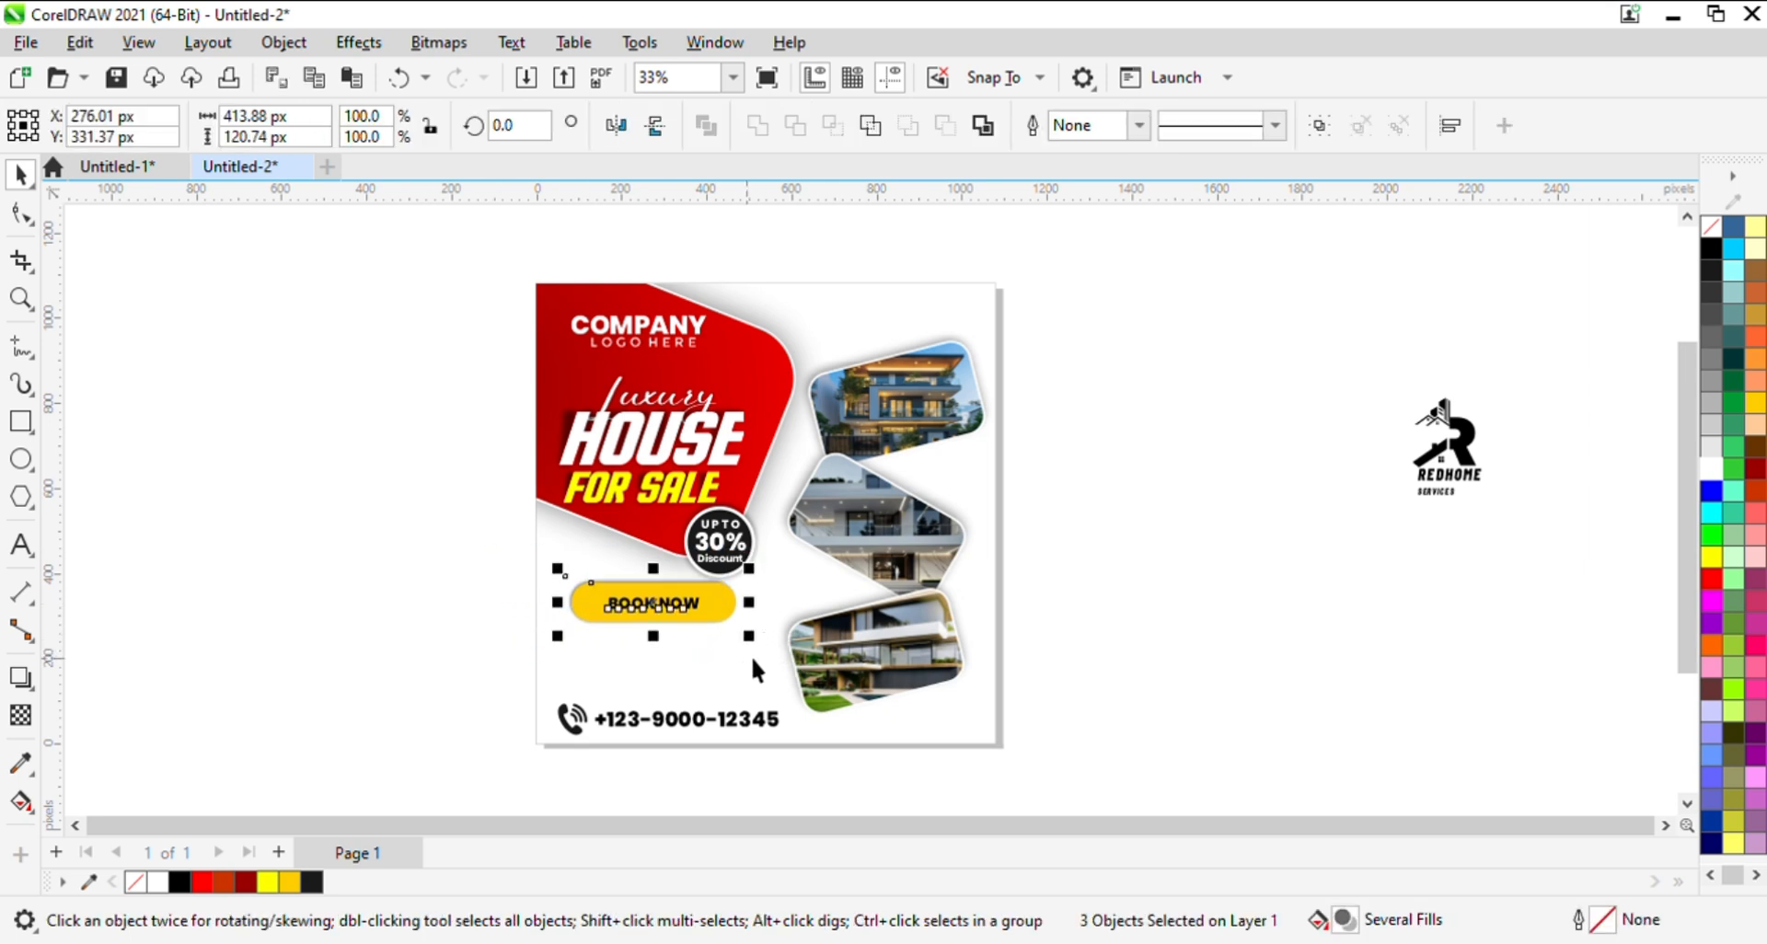
key("Right")
left_click(1175, 418)
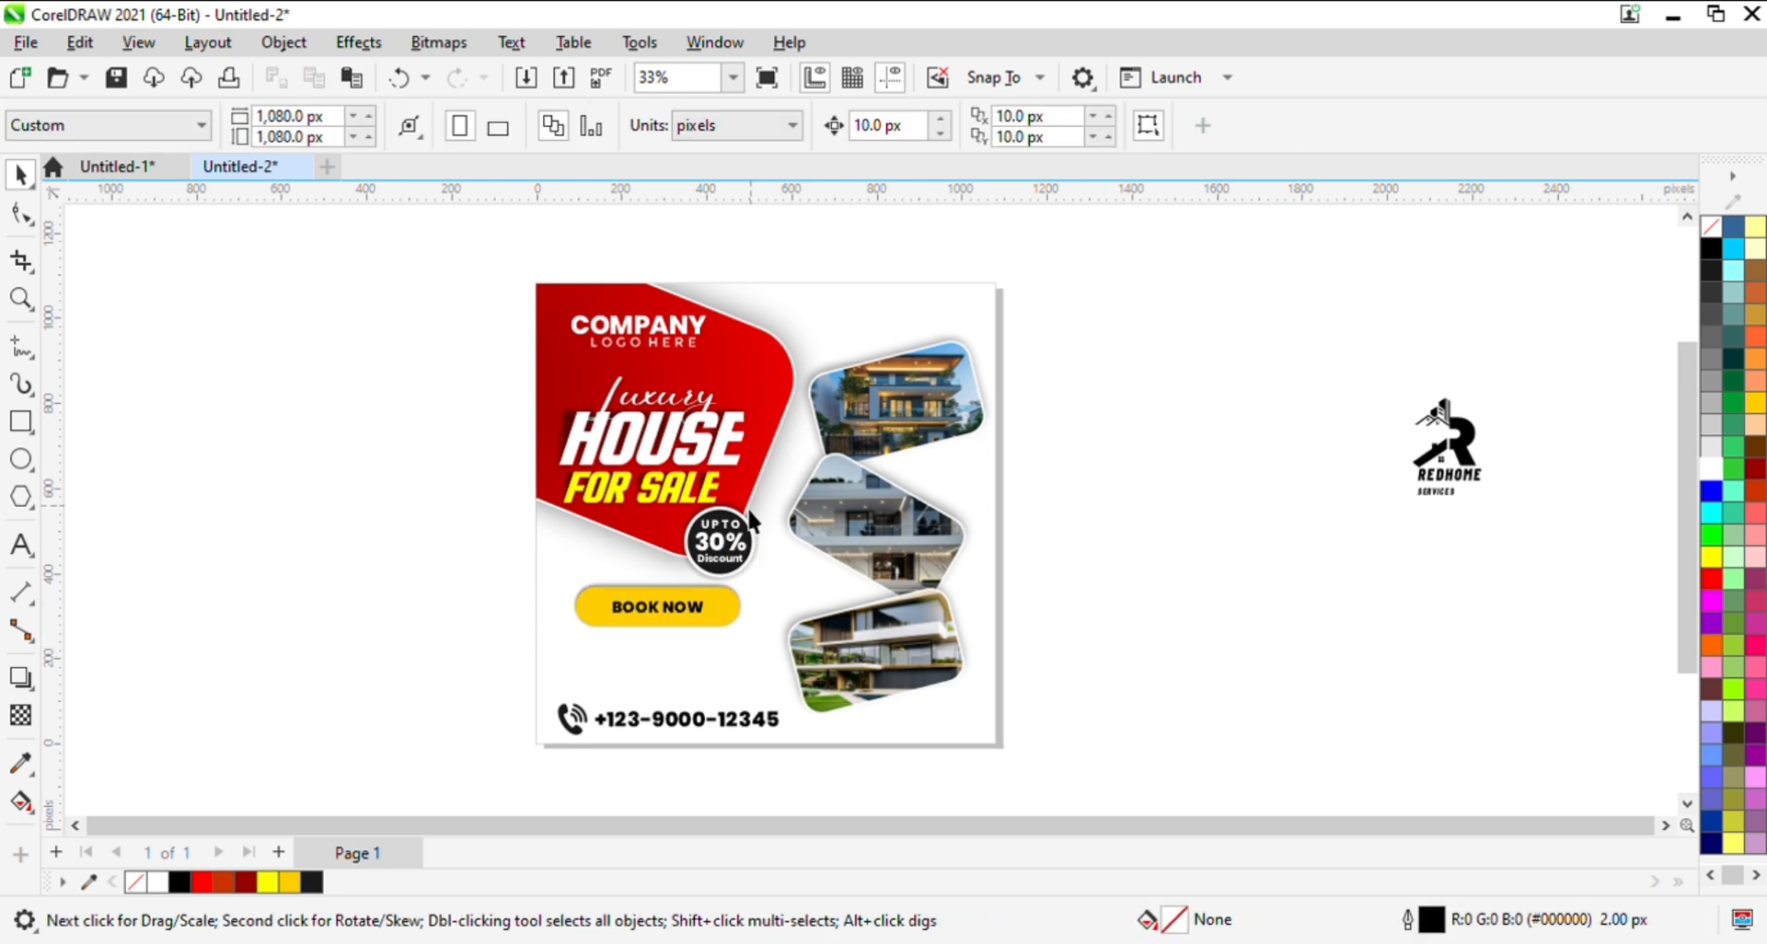
- Add the text "4 Bedrooms" in the space between the BOOK NOW pill and the phone contact line
key("z")
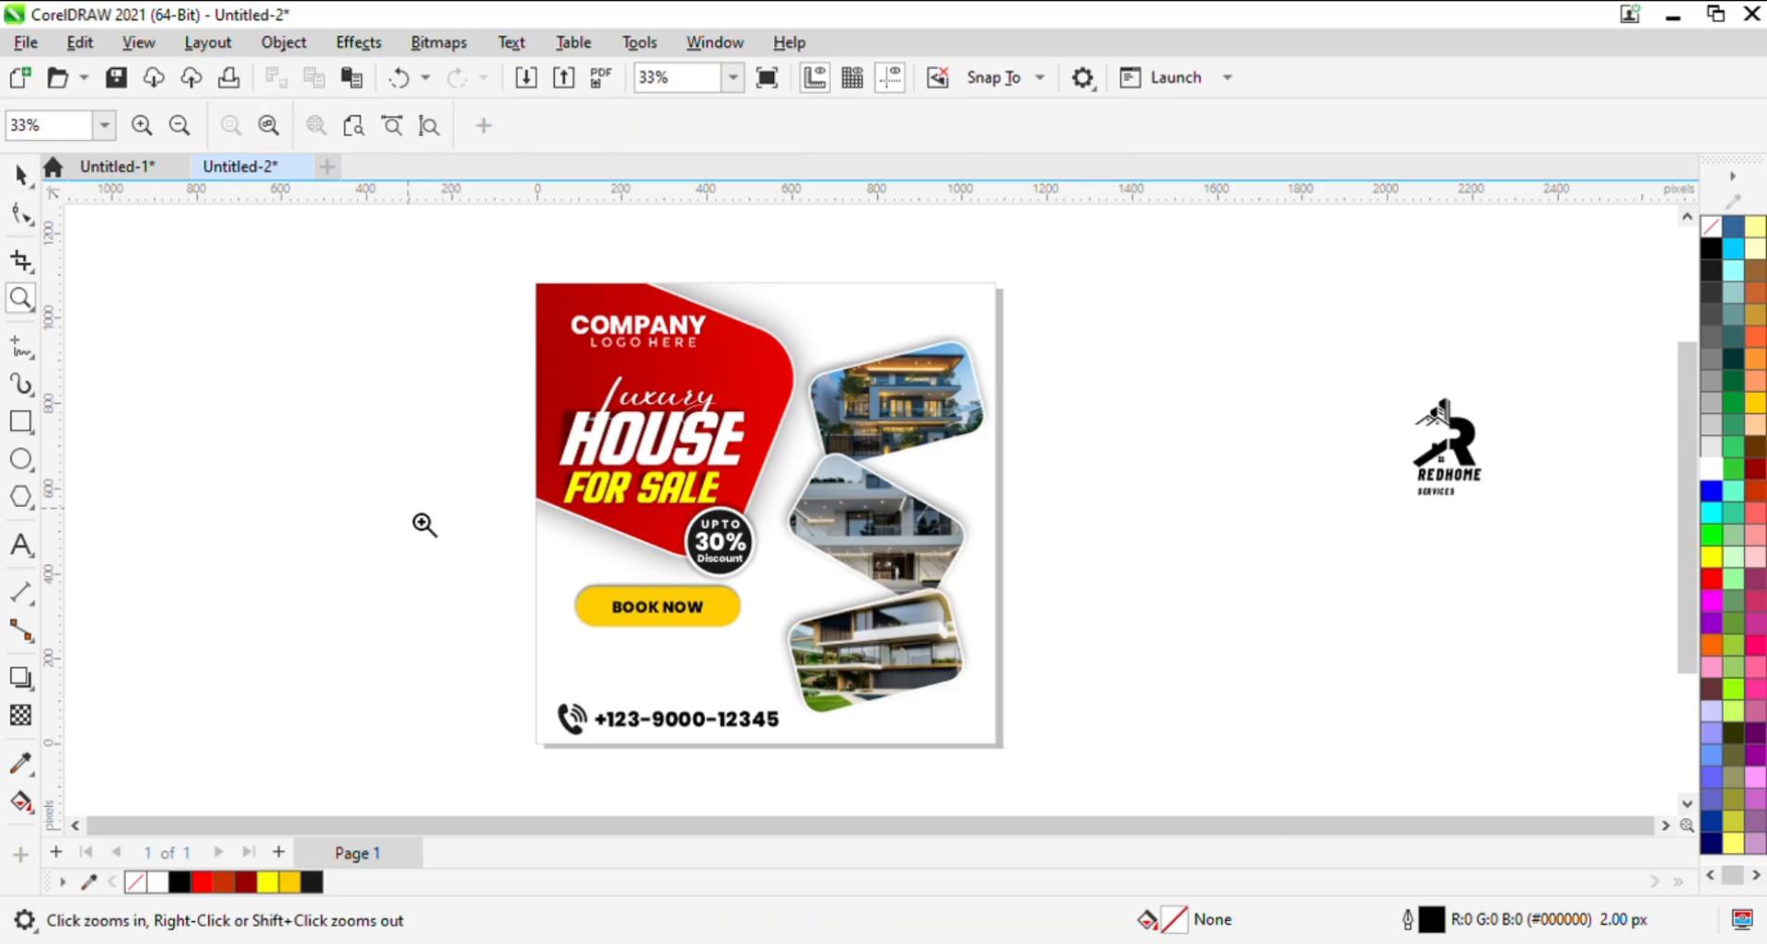
left_click_drag(410, 508, 1081, 755)
key("space")
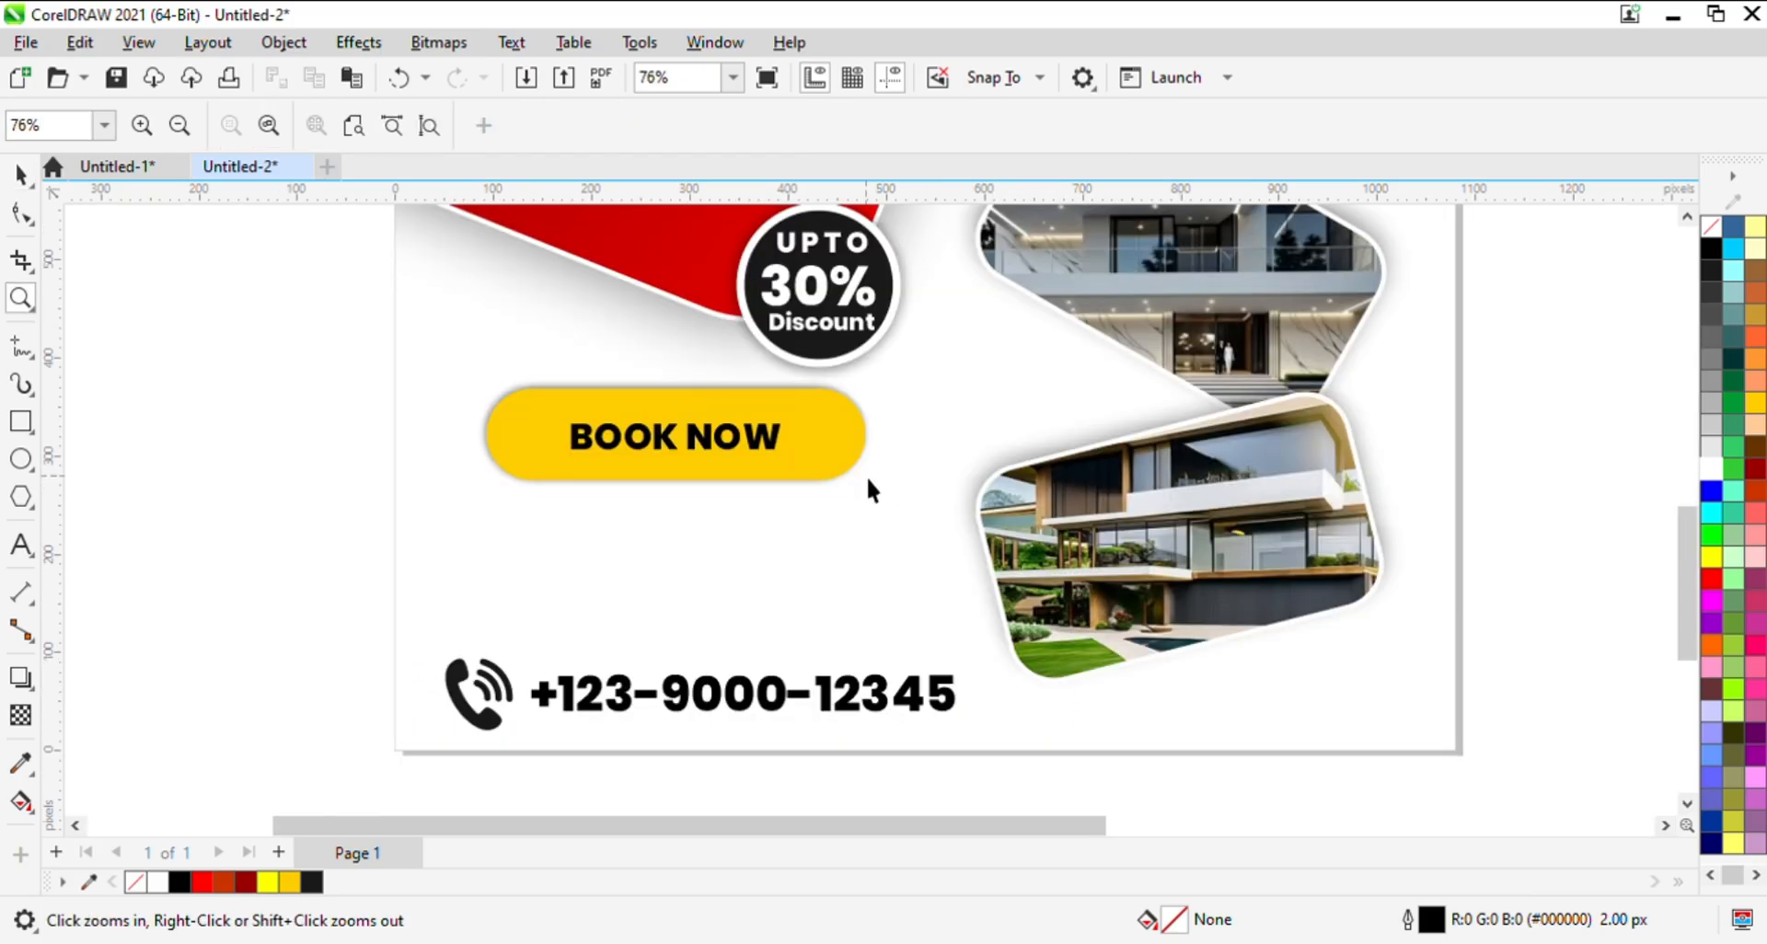
left_click(33, 551)
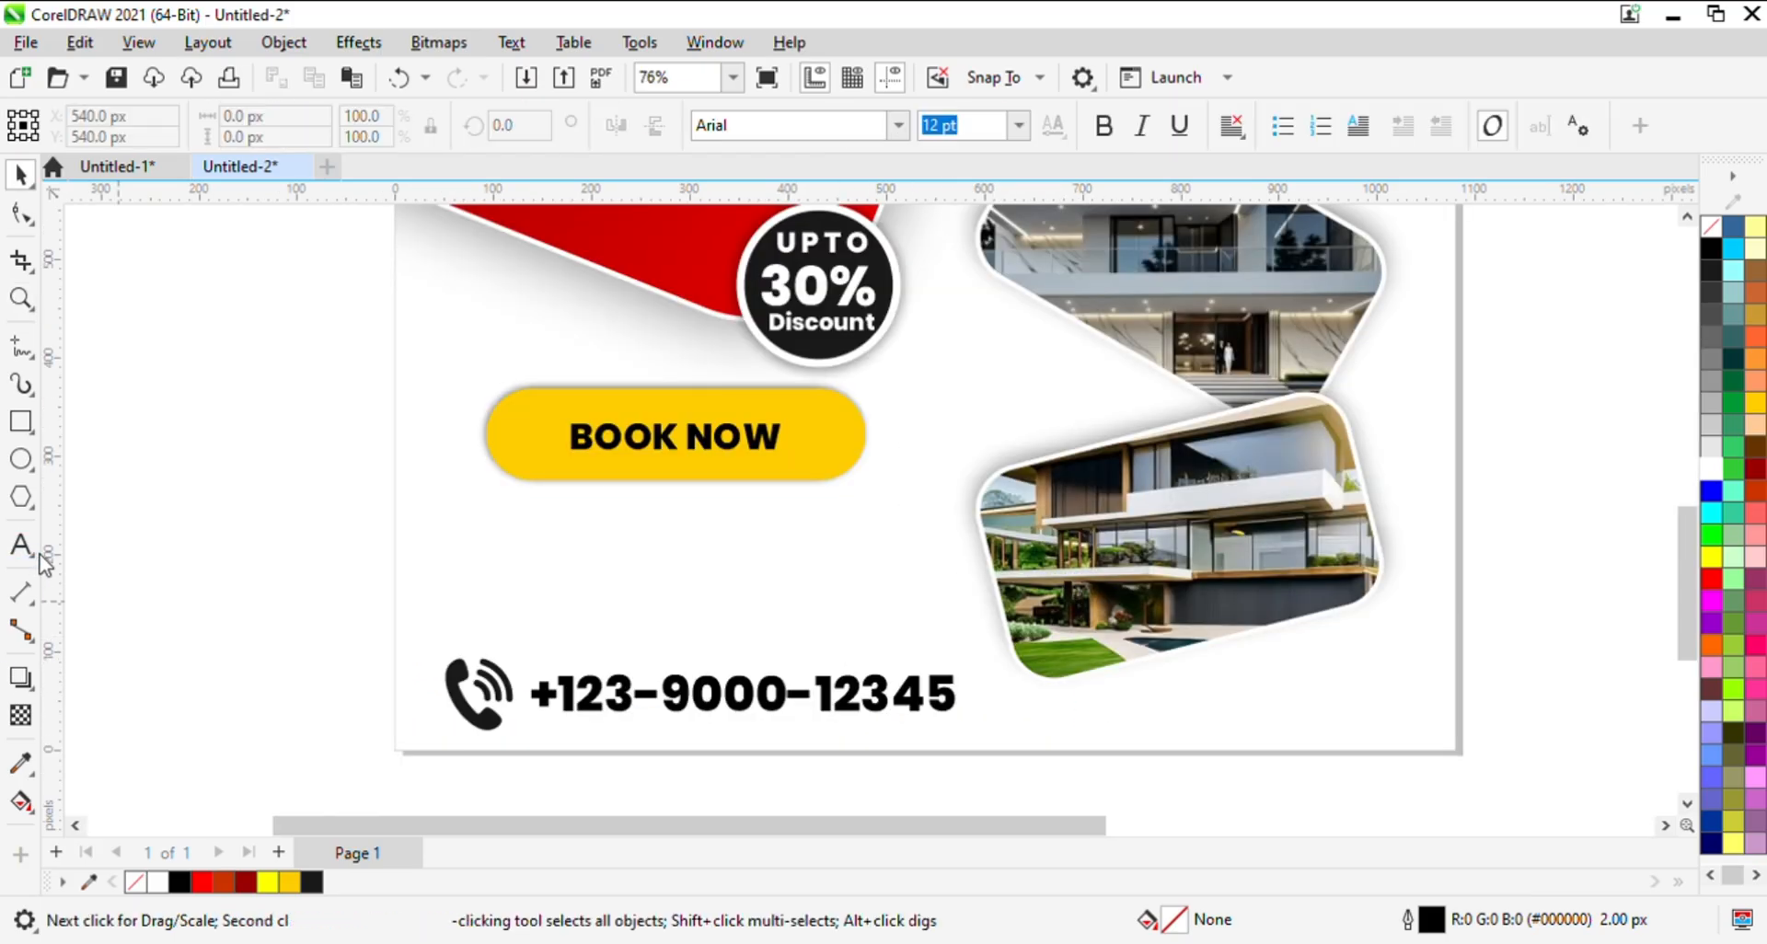
left_click(188, 580)
type("4 b")
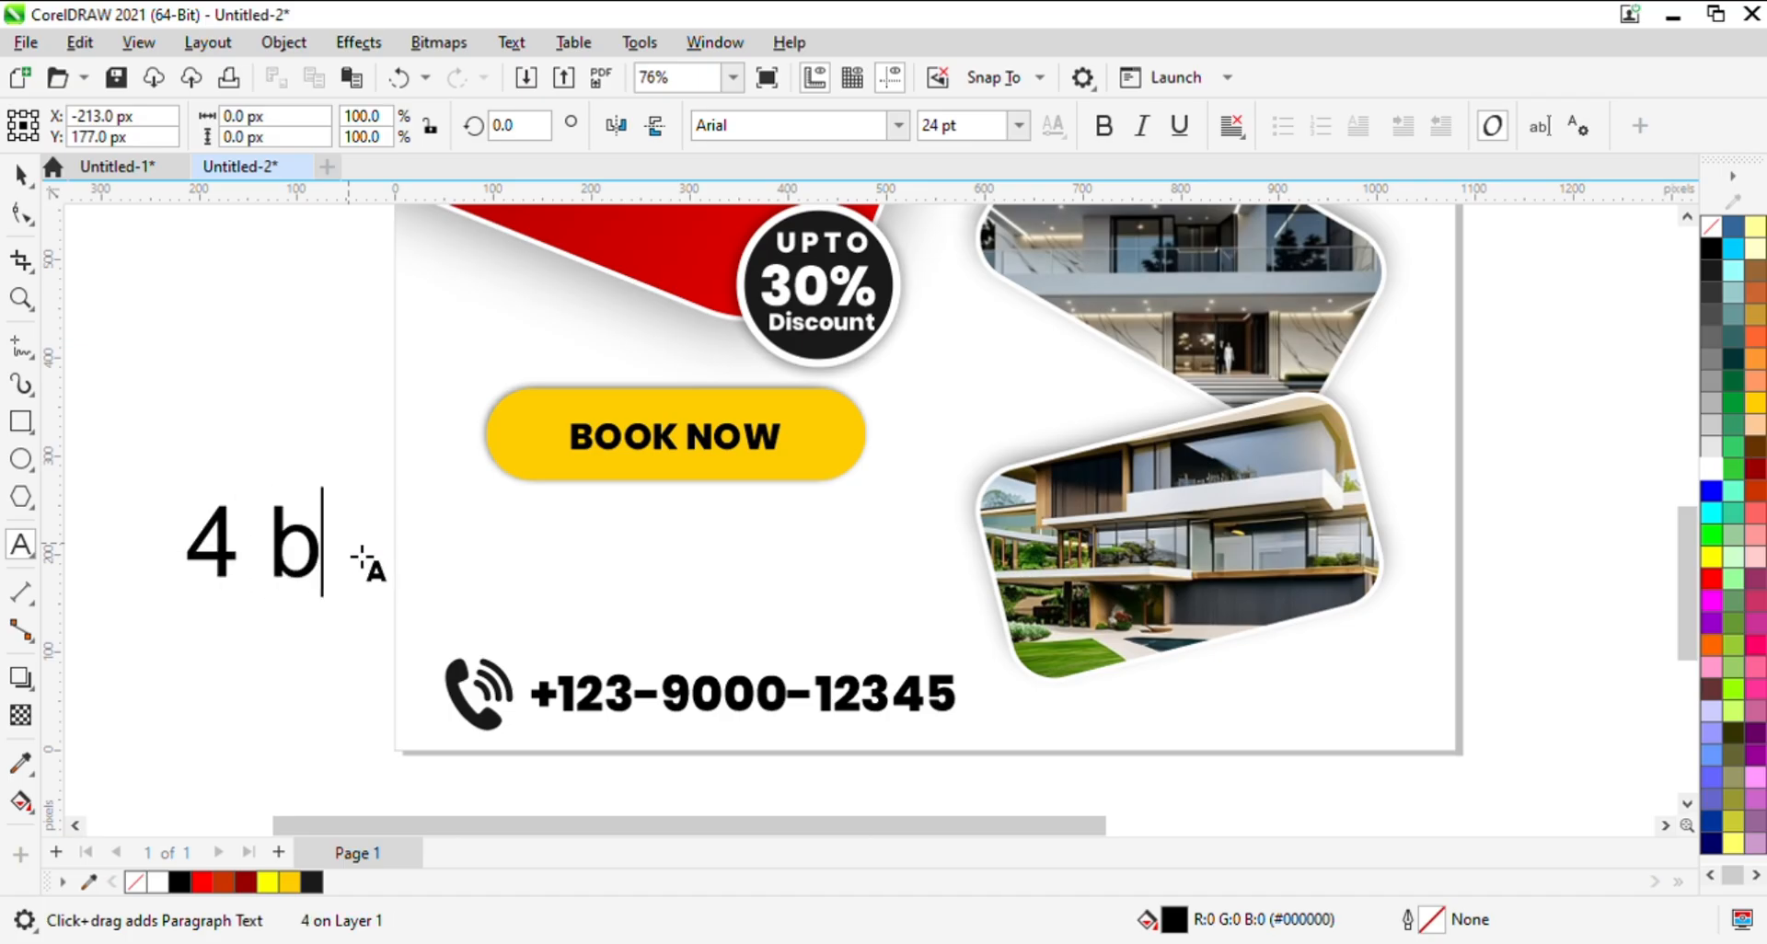
key("BackSpace")
type("B")
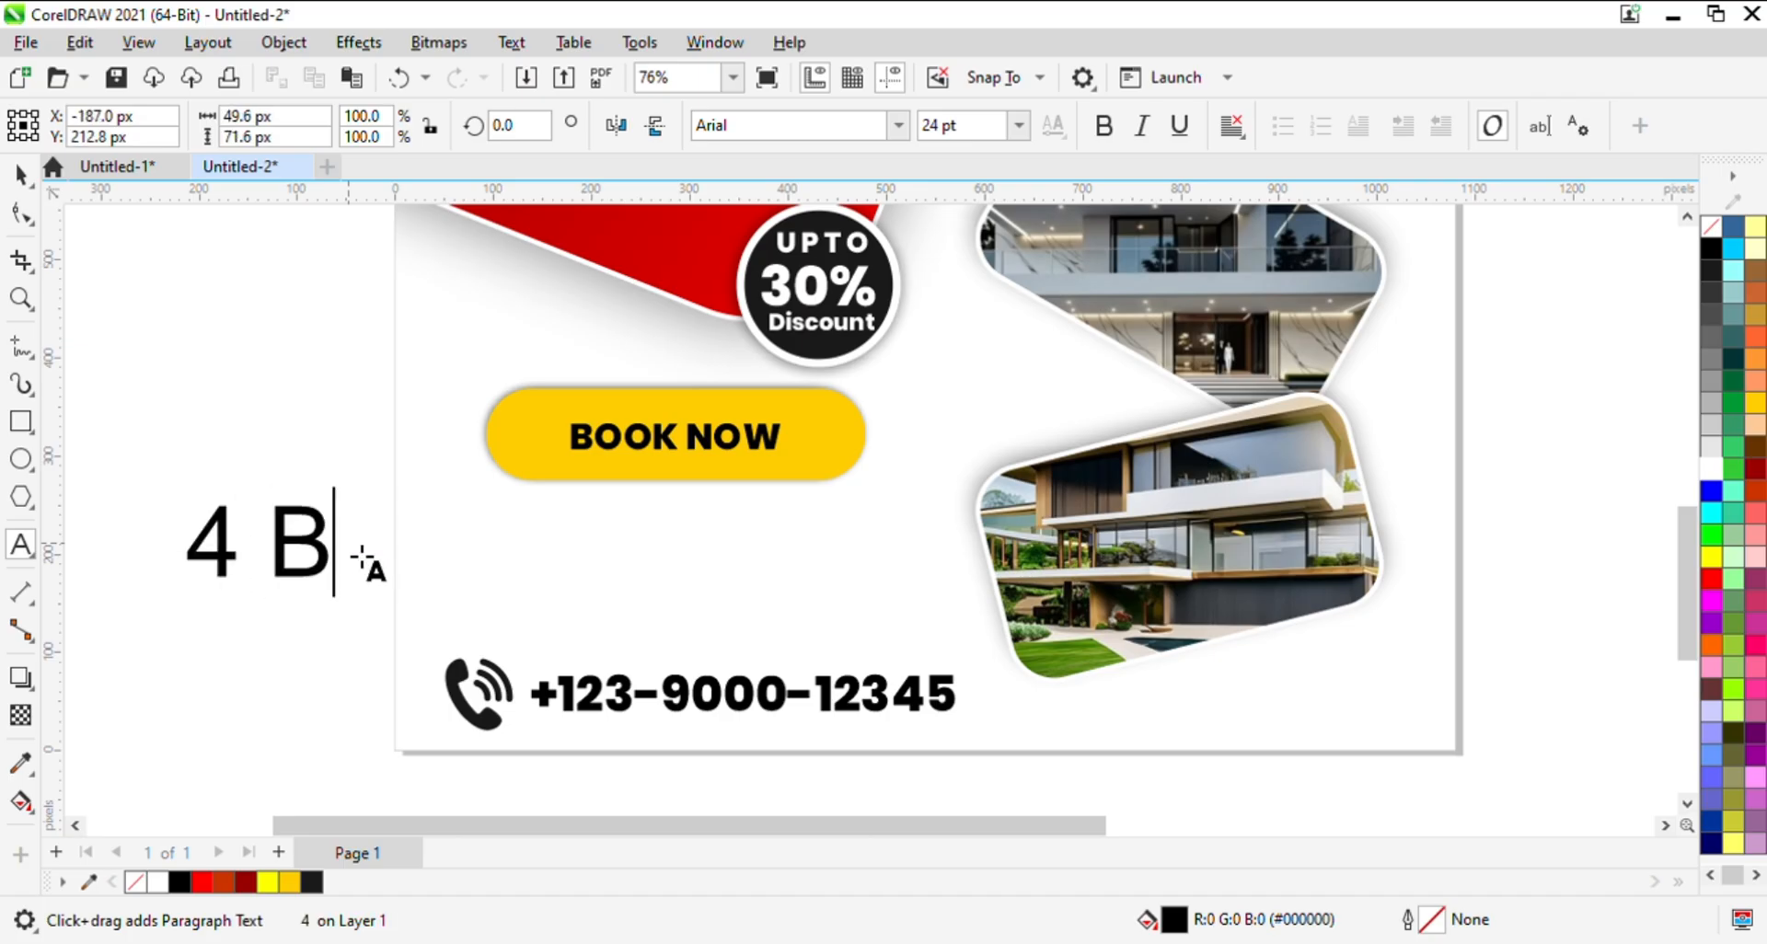
type("edroo")
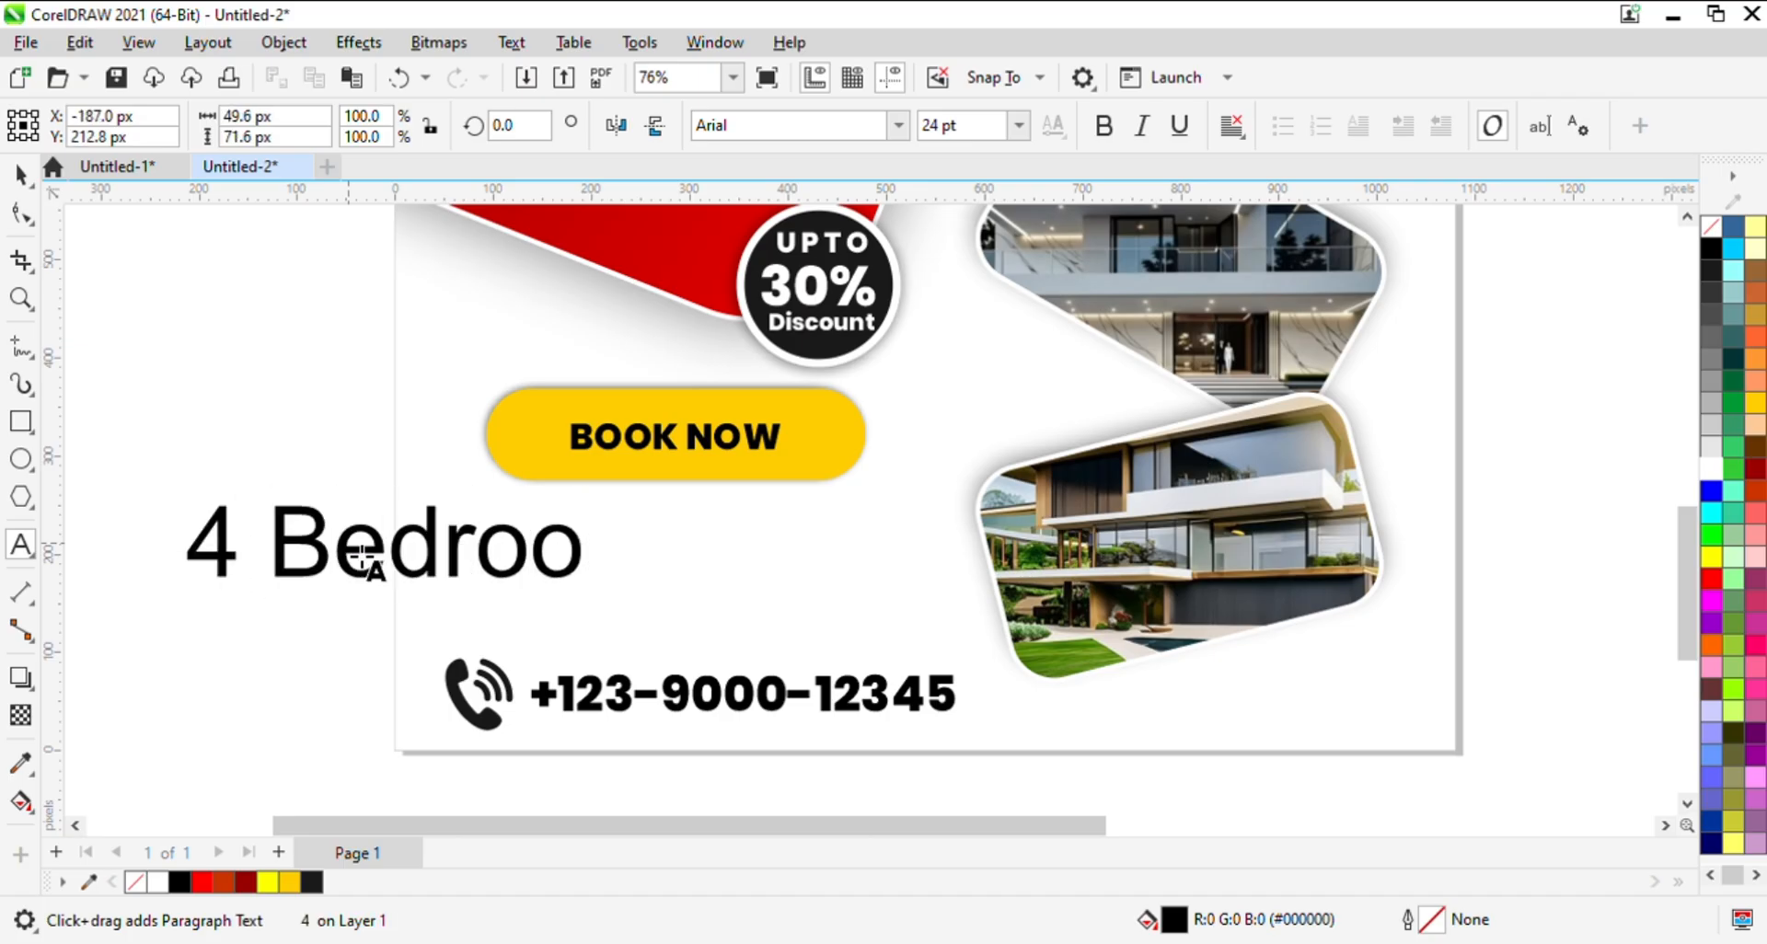
type("ms")
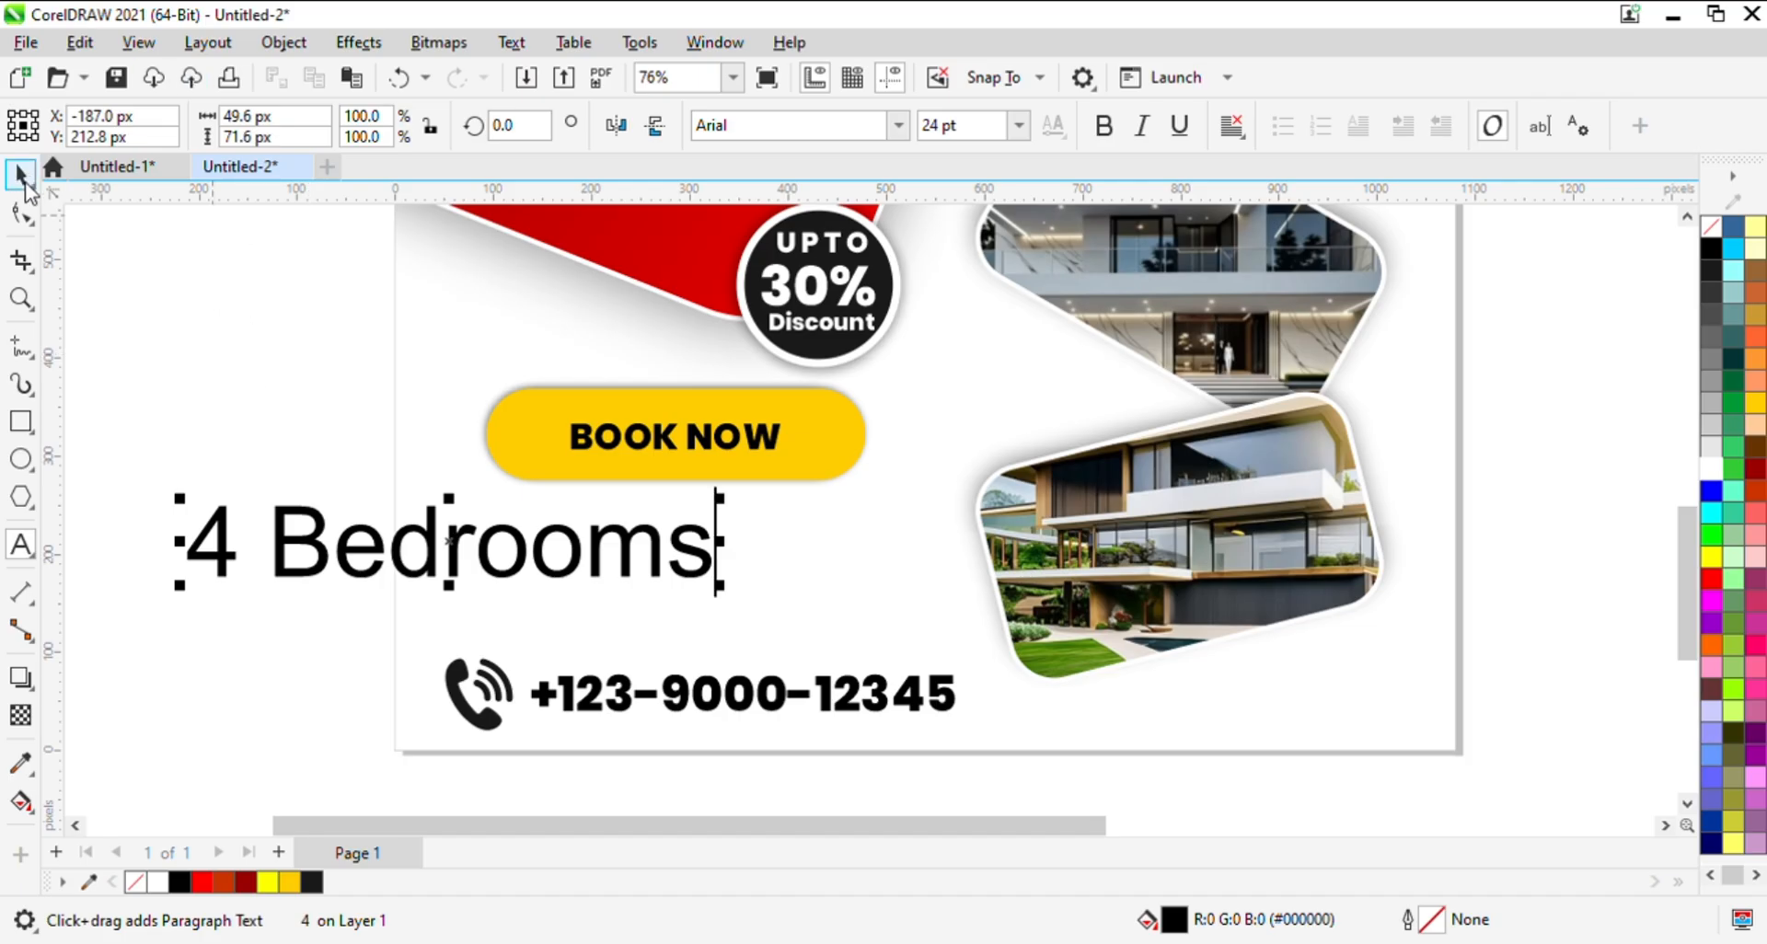
left_click(26, 184)
key("z")
right_click(375, 525)
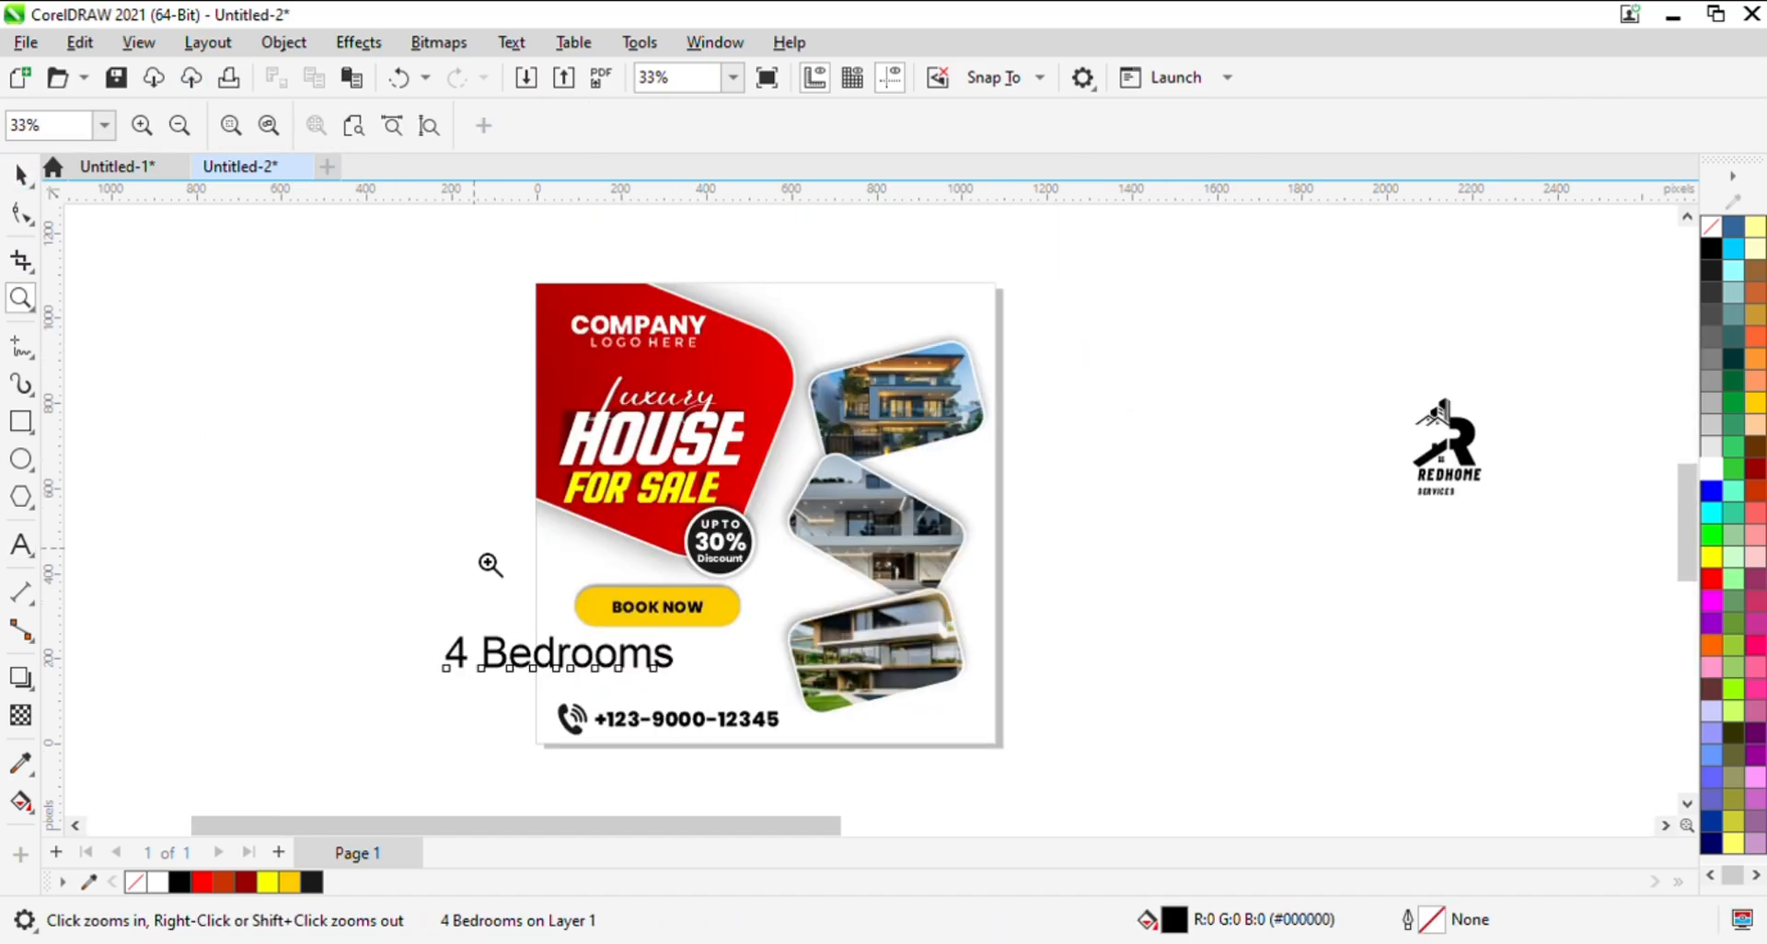
left_click(490, 565)
key("h")
left_click_drag(841, 560, 770, 181)
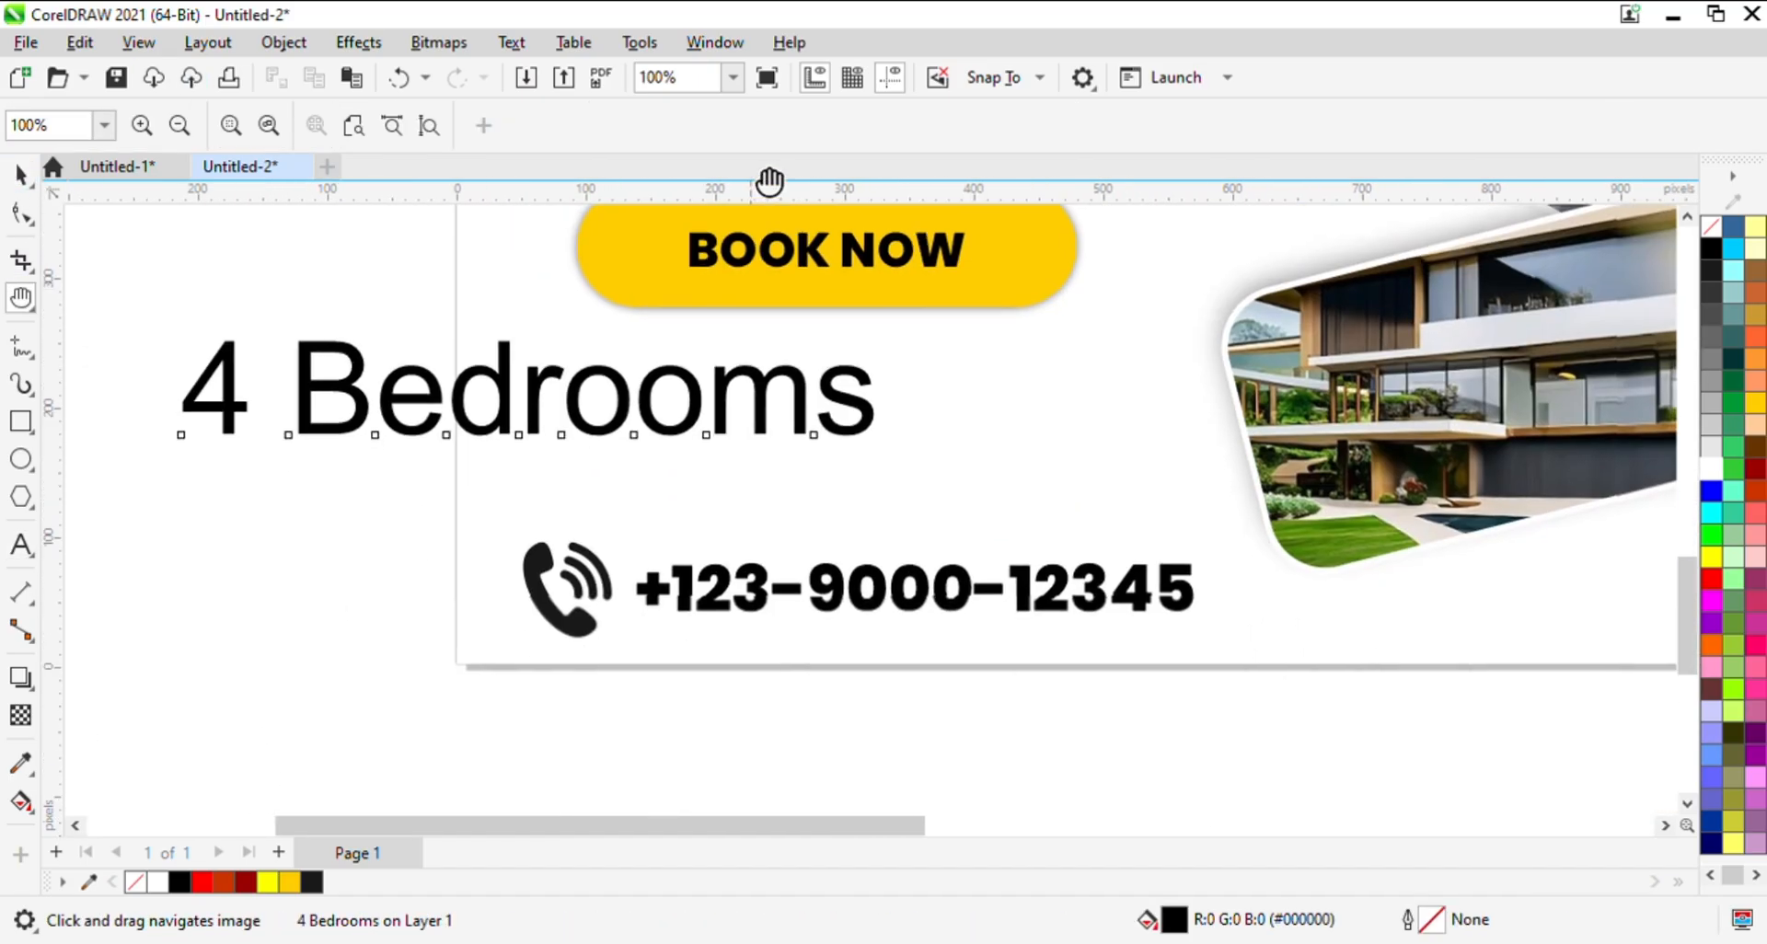
- Duplicate the "4 Bedrooms" text directly below itself and change the copy's wording to "Luxury Kitchen"
key("space")
left_click_drag(552, 413, 546, 514)
key("F8")
triple_click(546, 514)
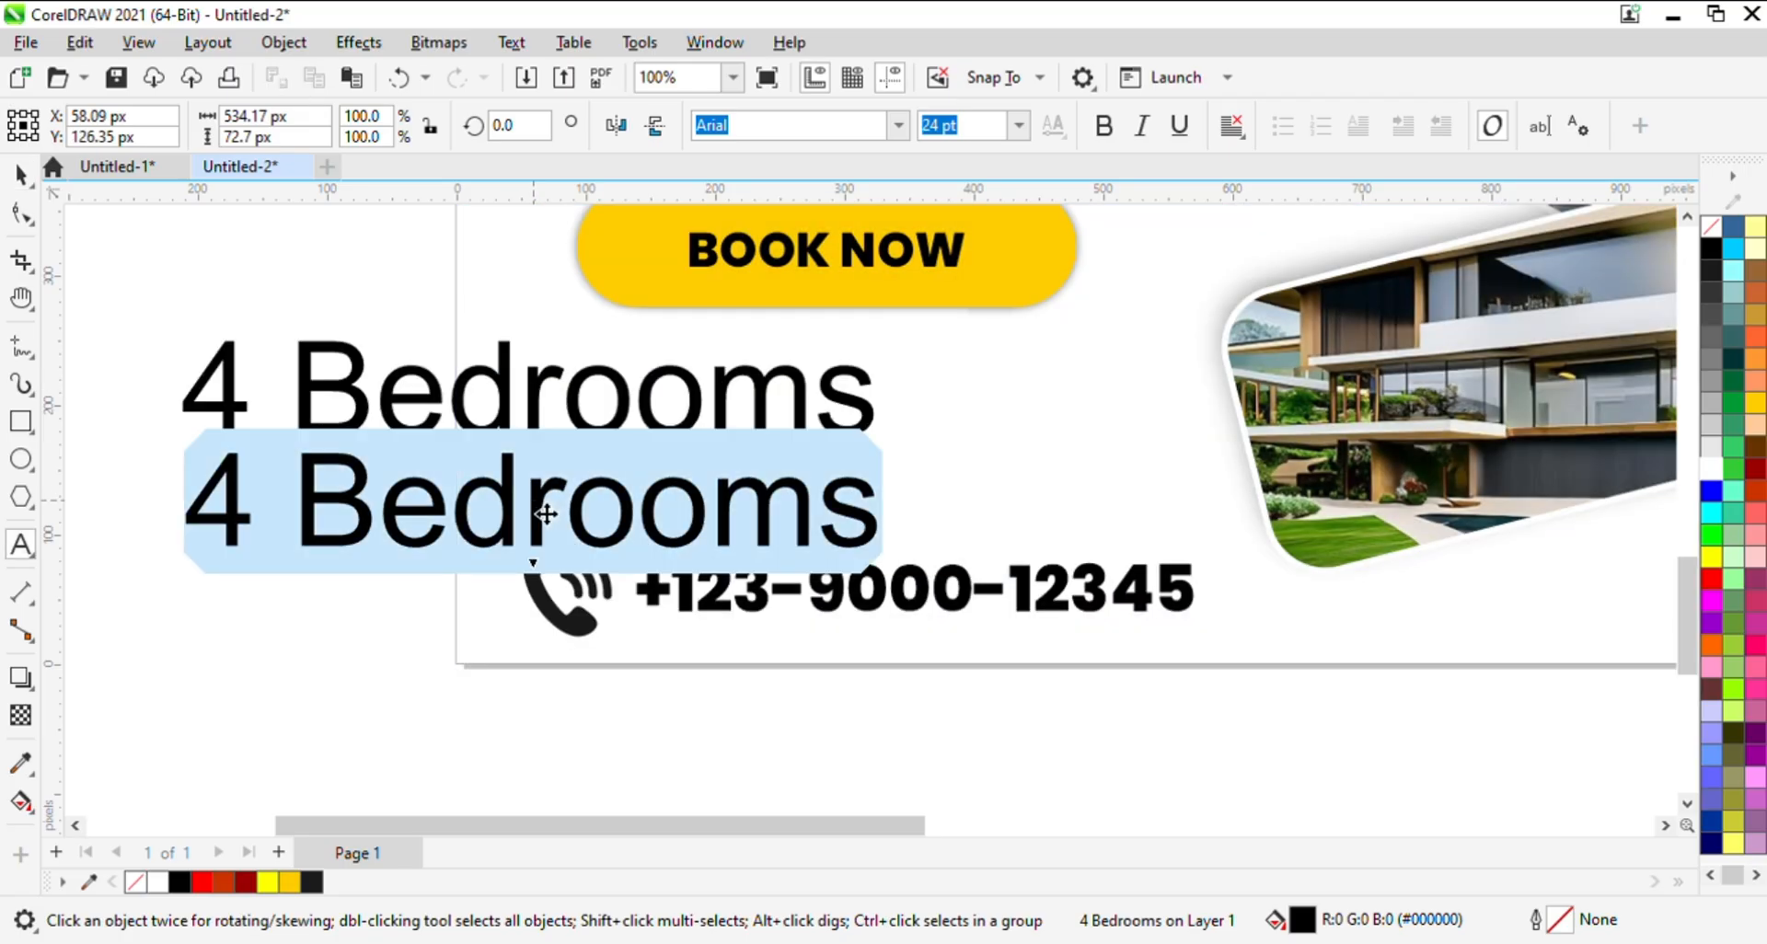
key("BackSpace")
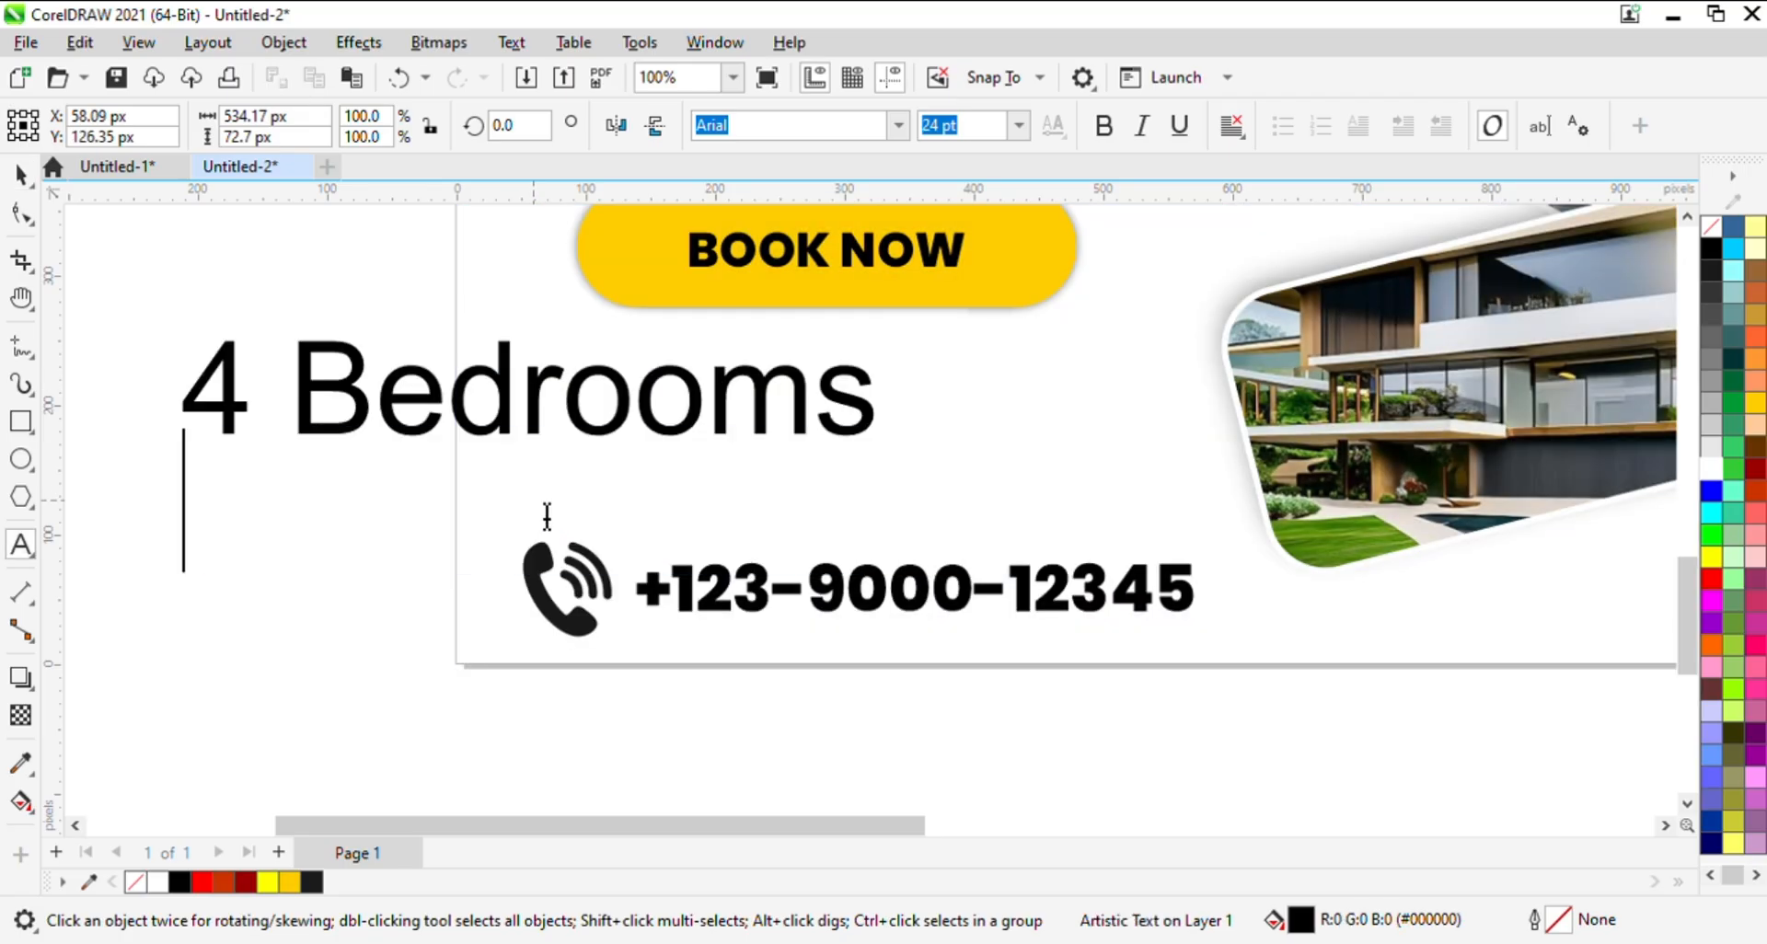
type("Lu")
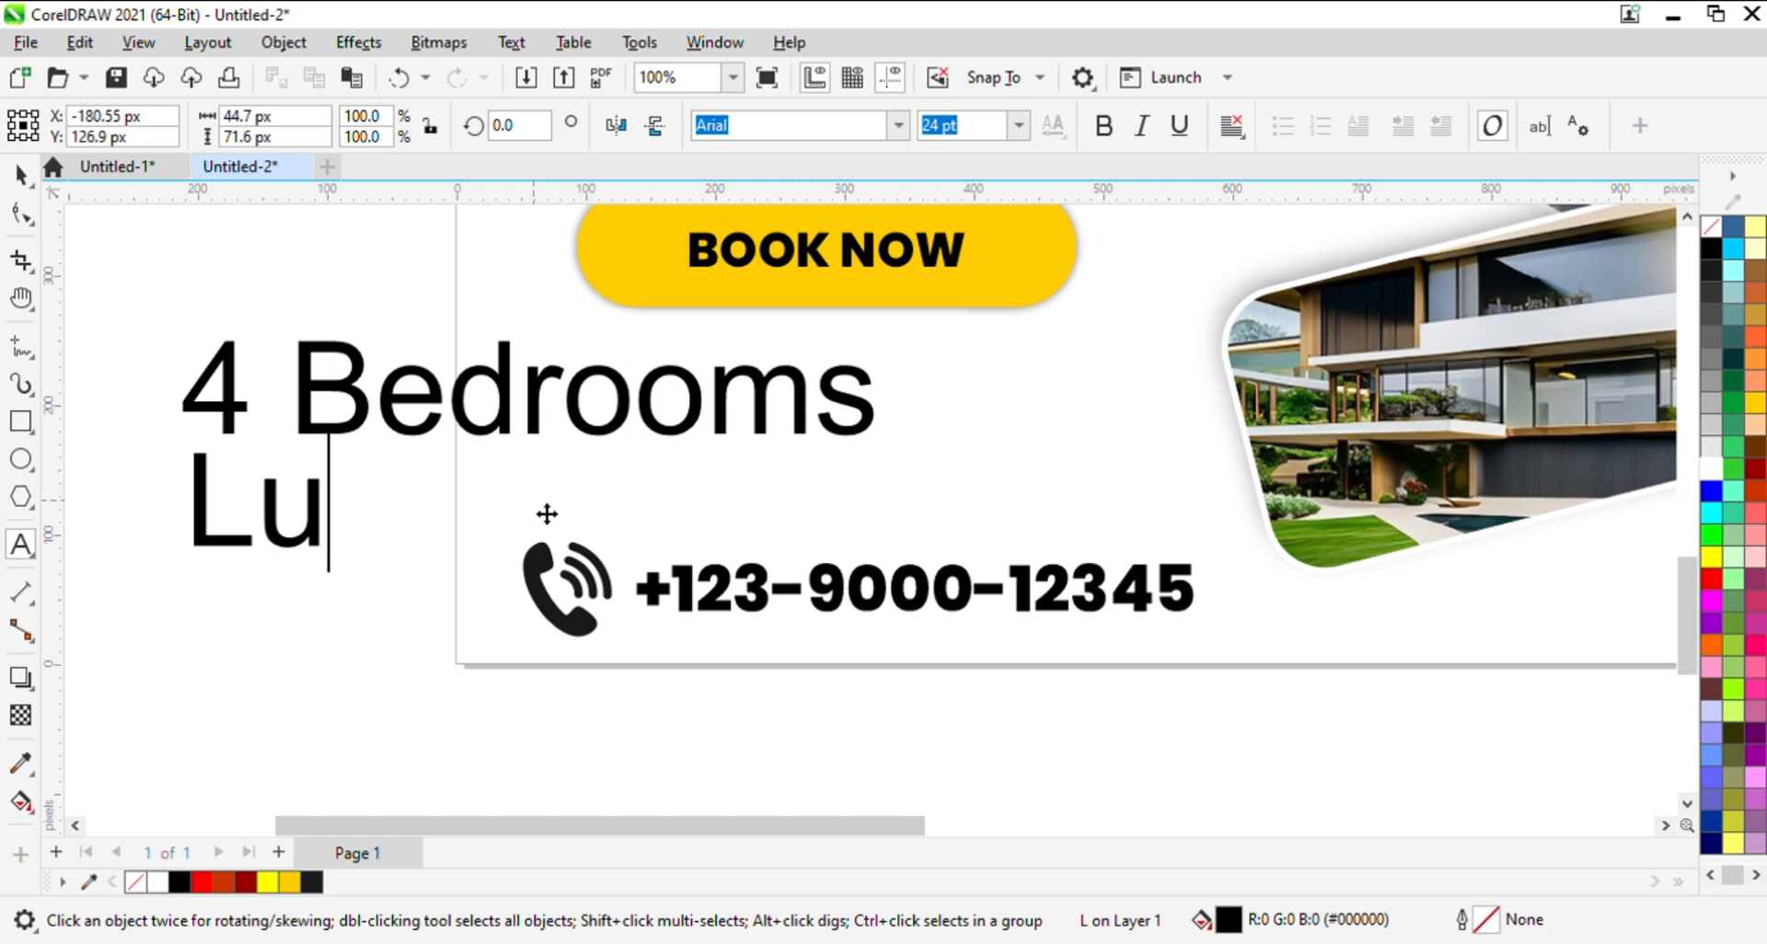
type("xury Ki")
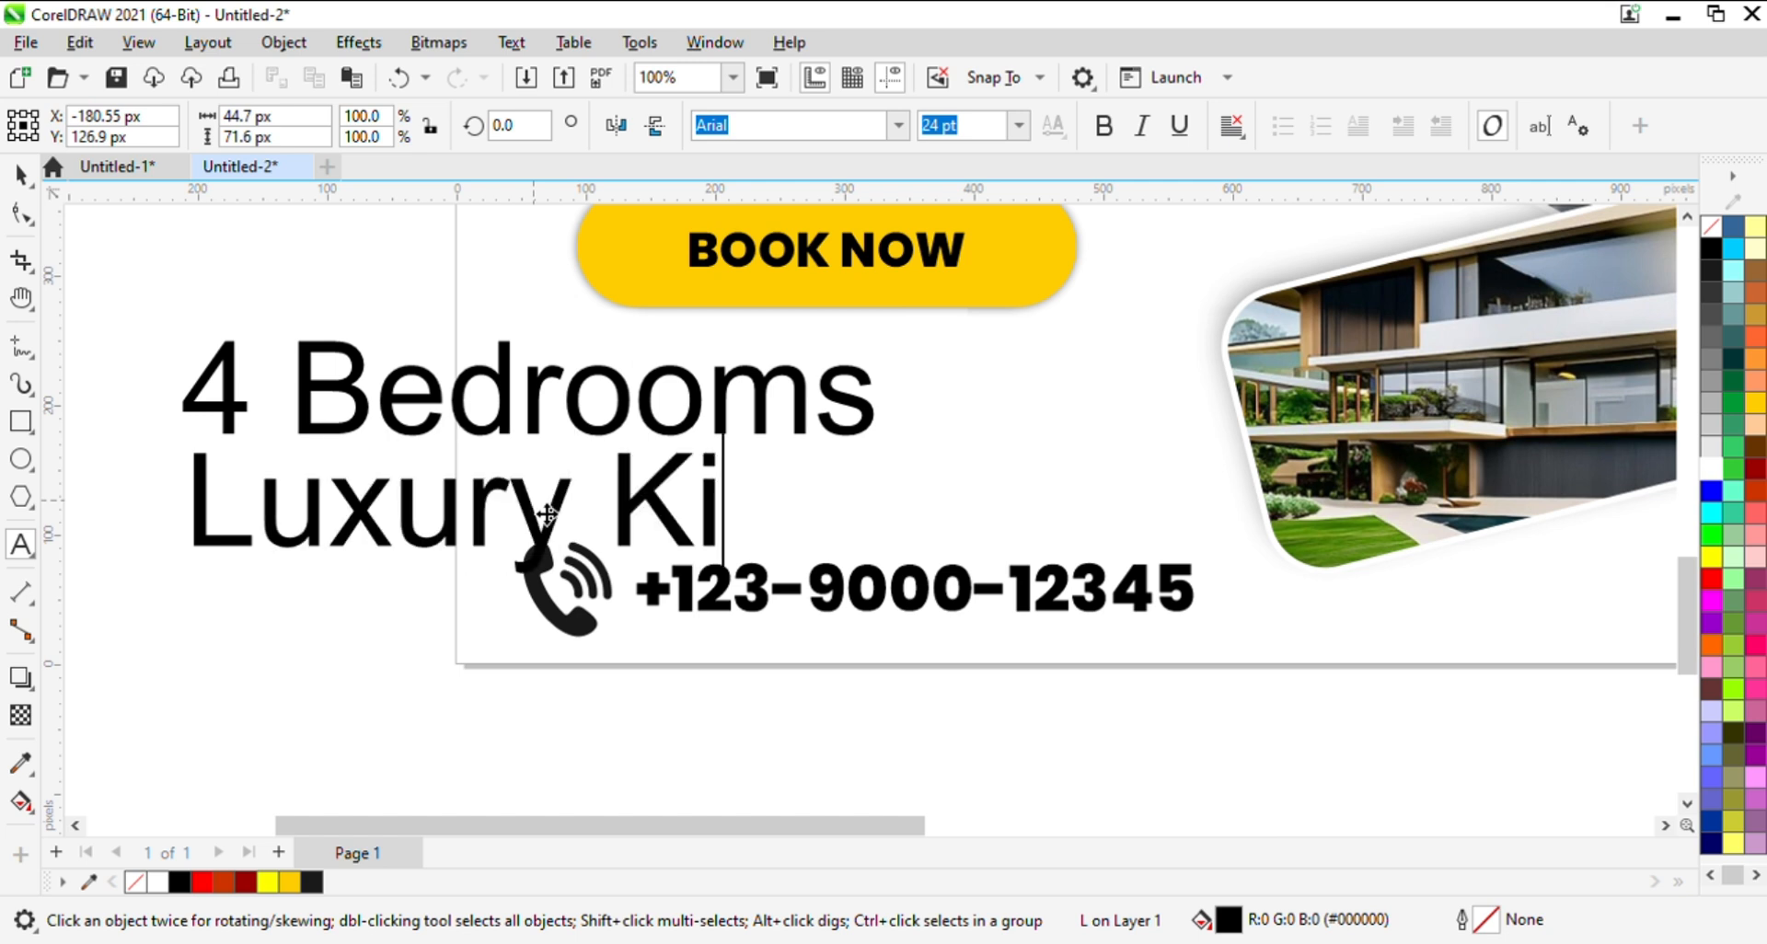
type("tchen")
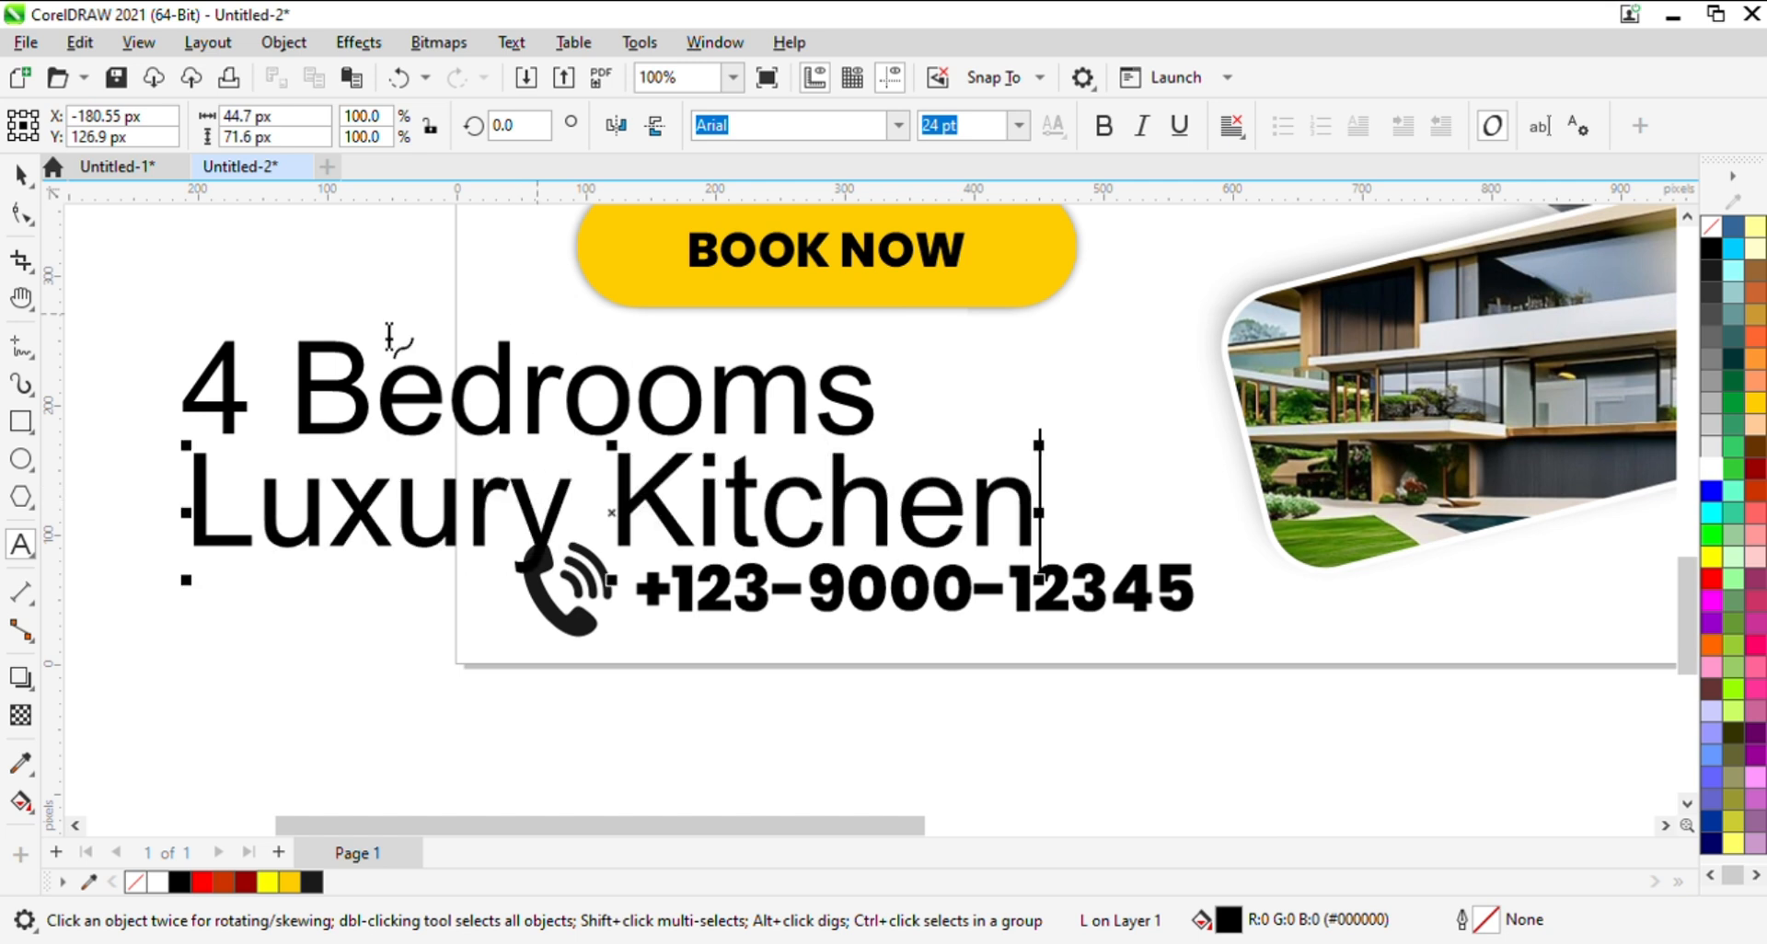
left_click(20, 173)
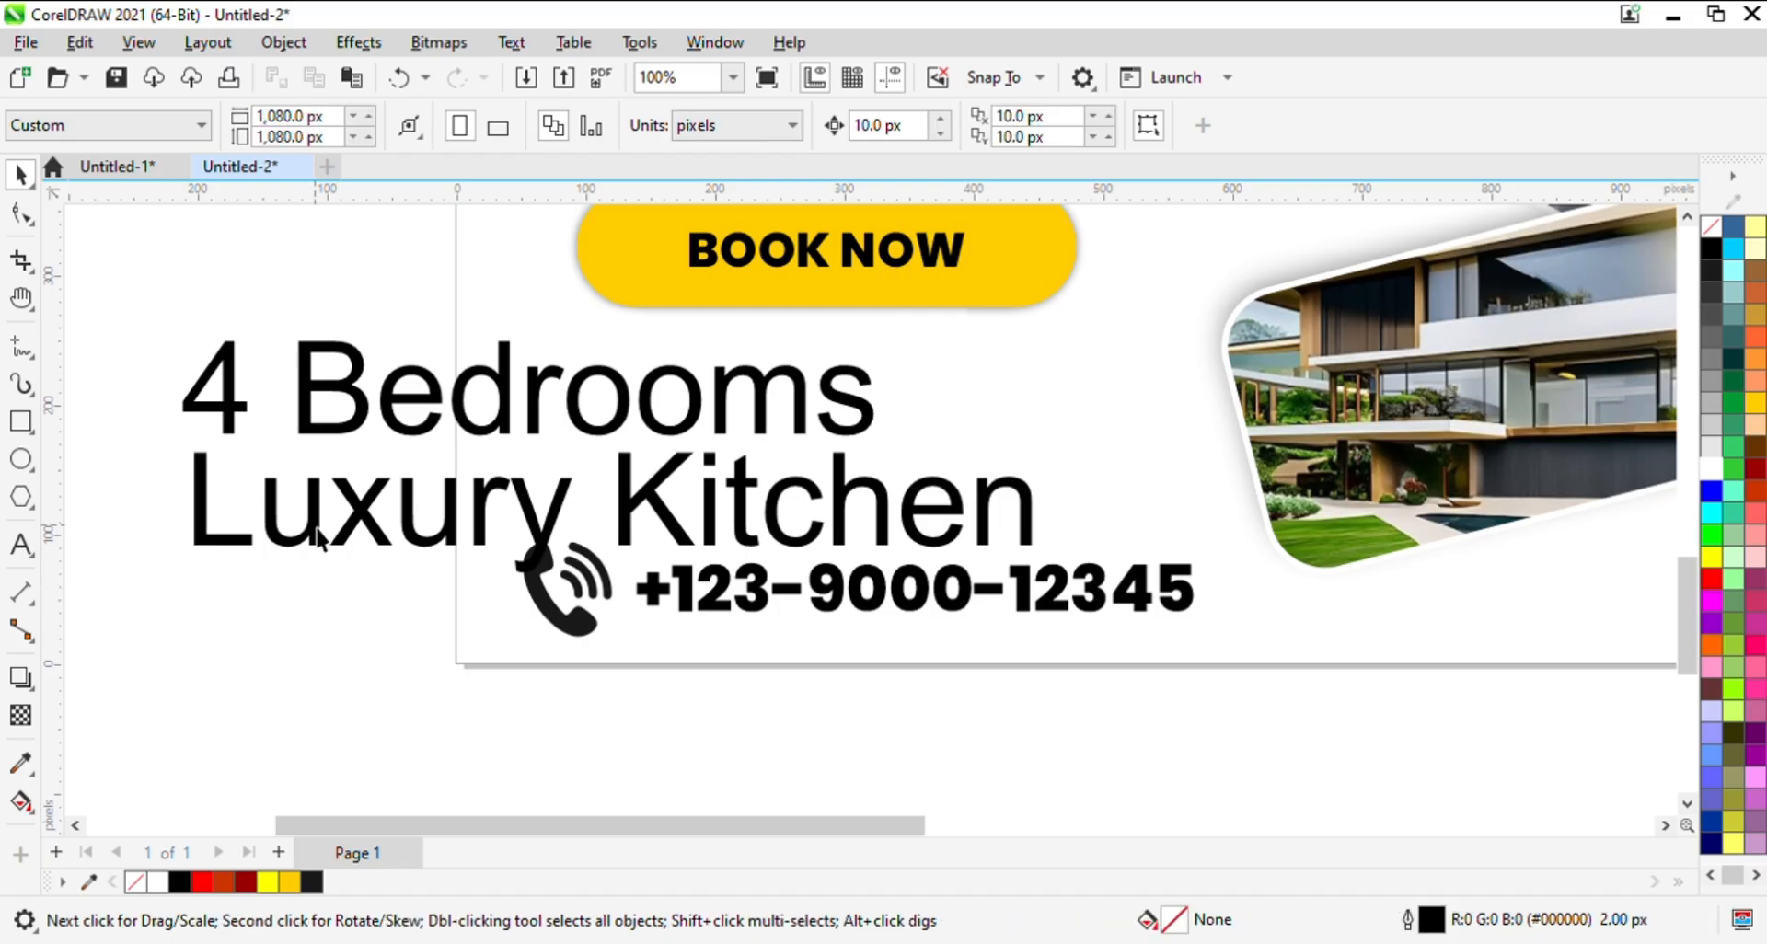
- Duplicate the "Luxury Kitchen" text below the phone contact line and reword the copy as "Swimming Pool"
left_click(350, 514)
left_click_drag(368, 543, 359, 690)
double_click(371, 690)
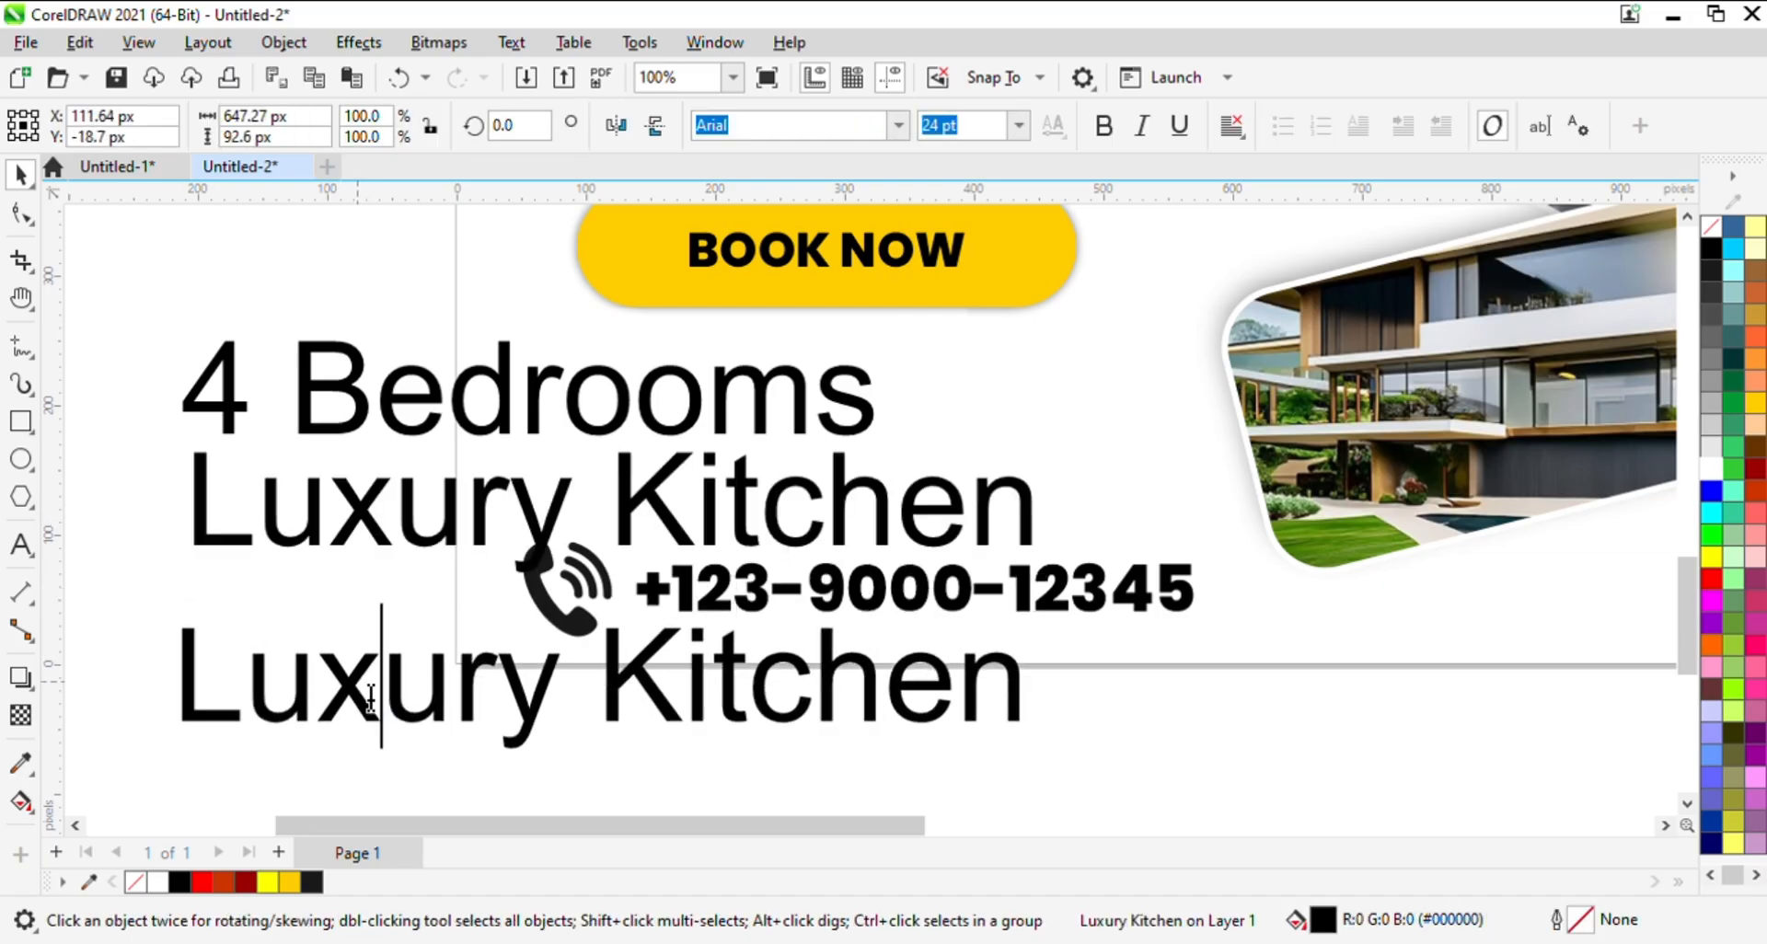
key("ctrl+a")
key("Delete")
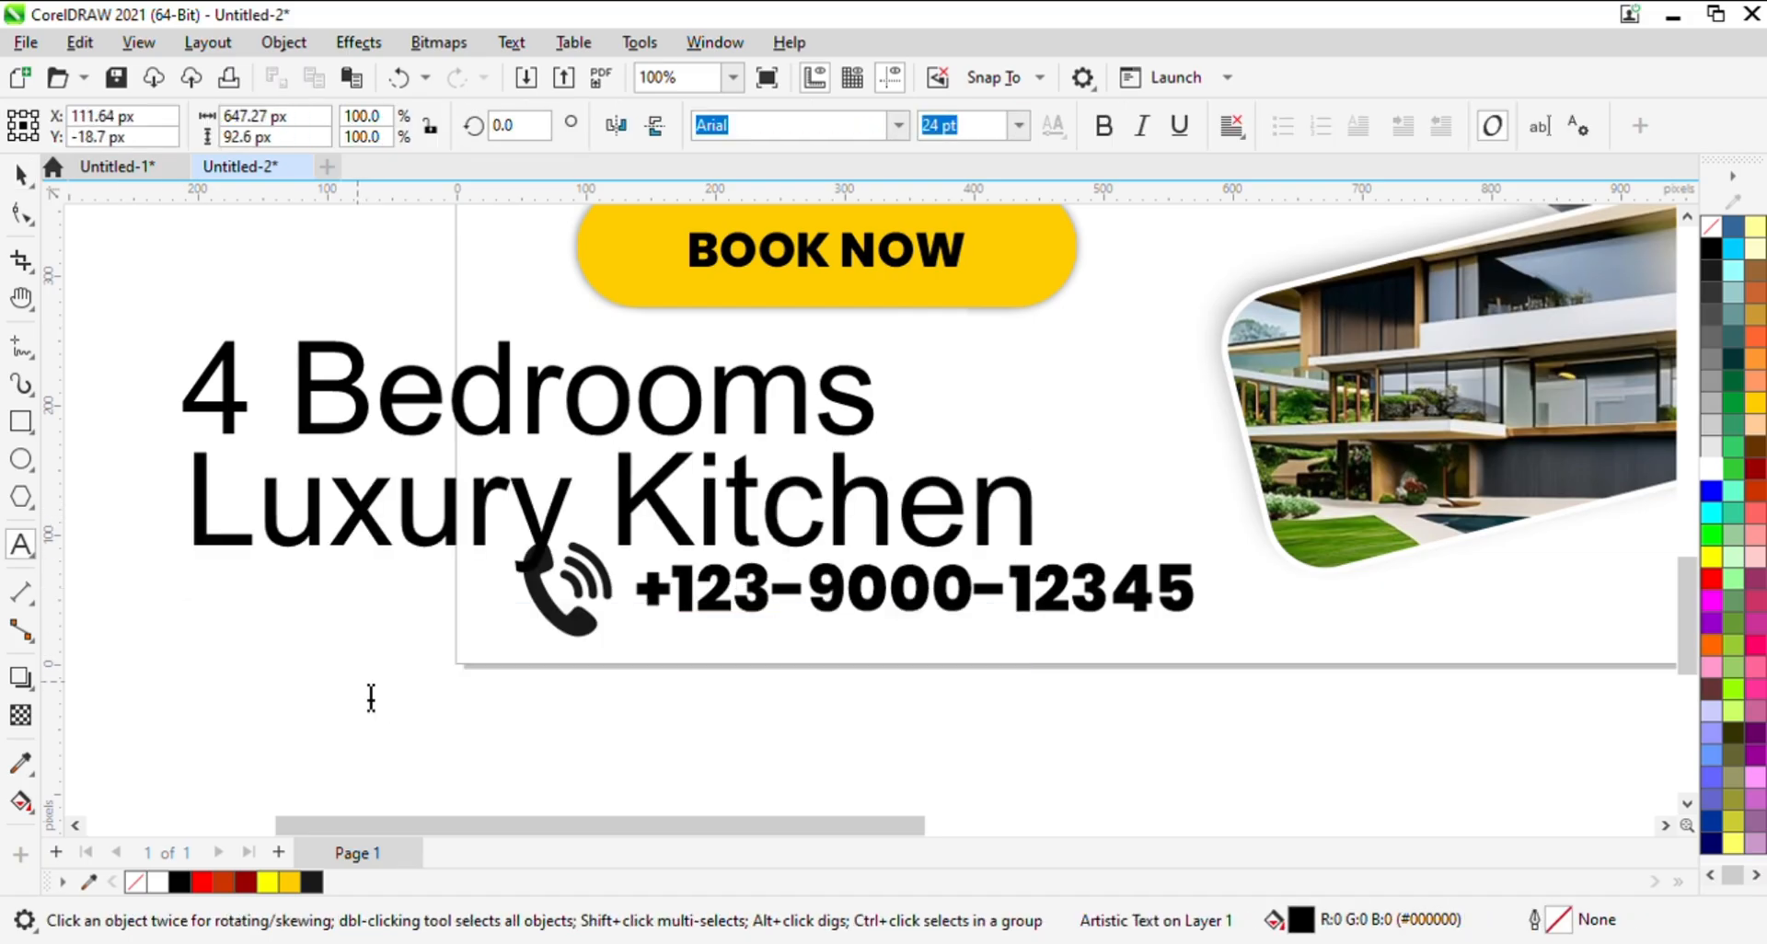
type("3")
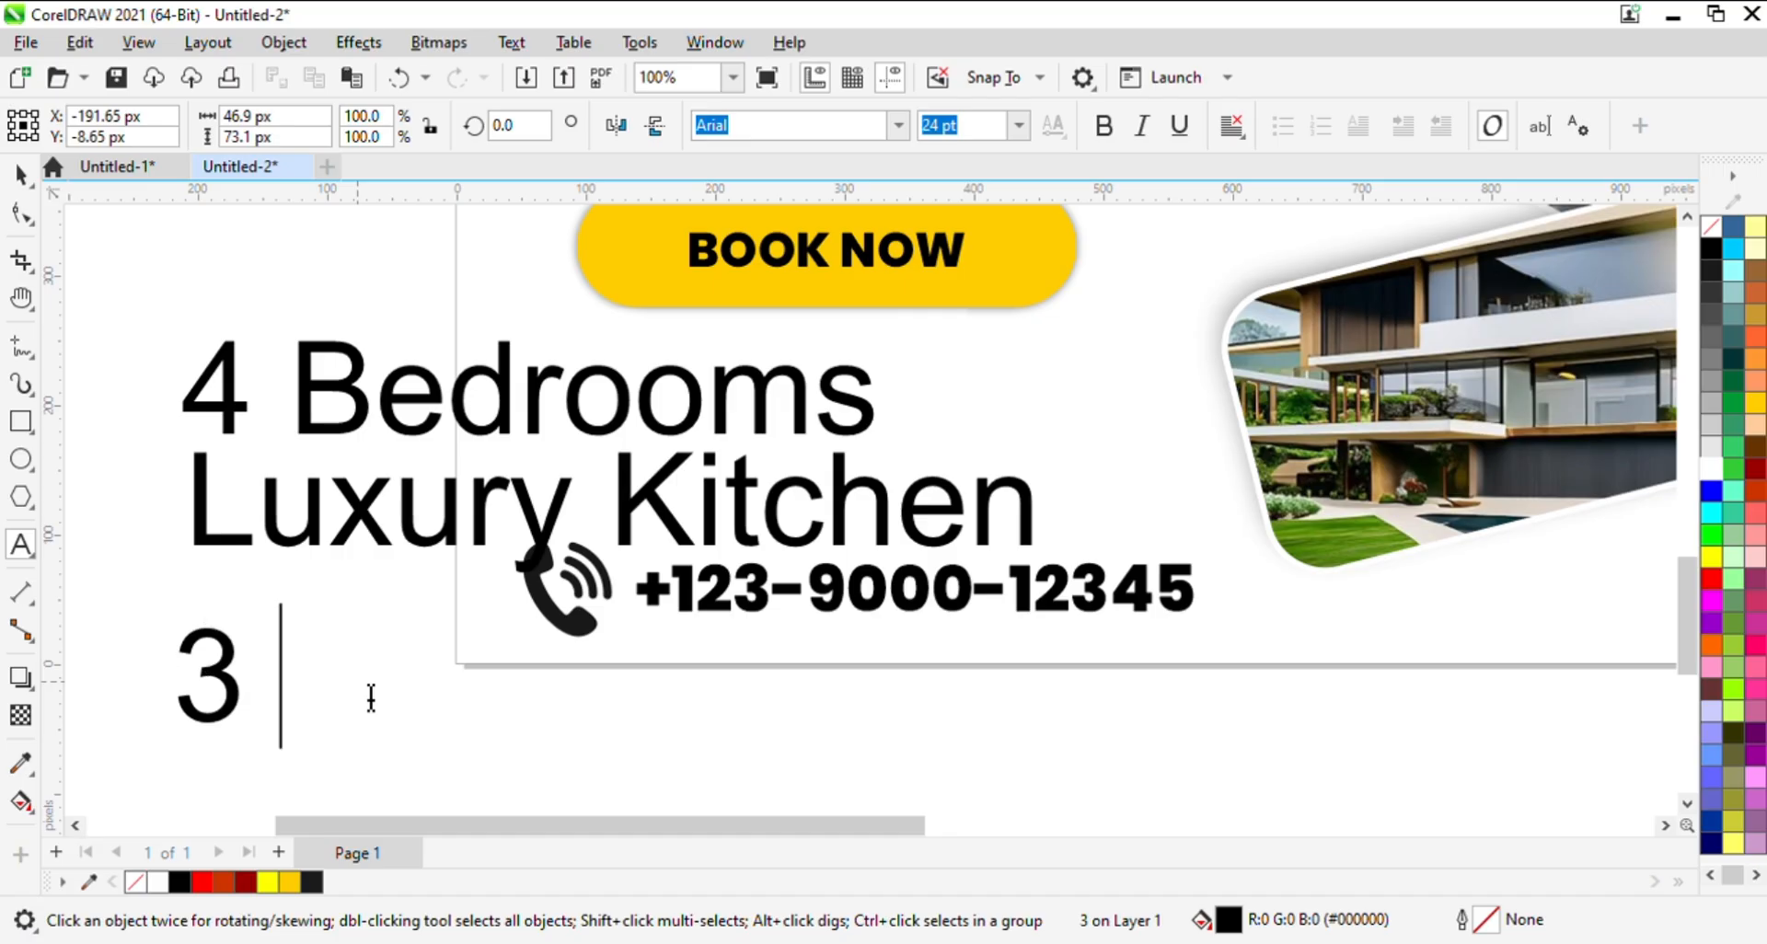
key("BackSpace")
type("S")
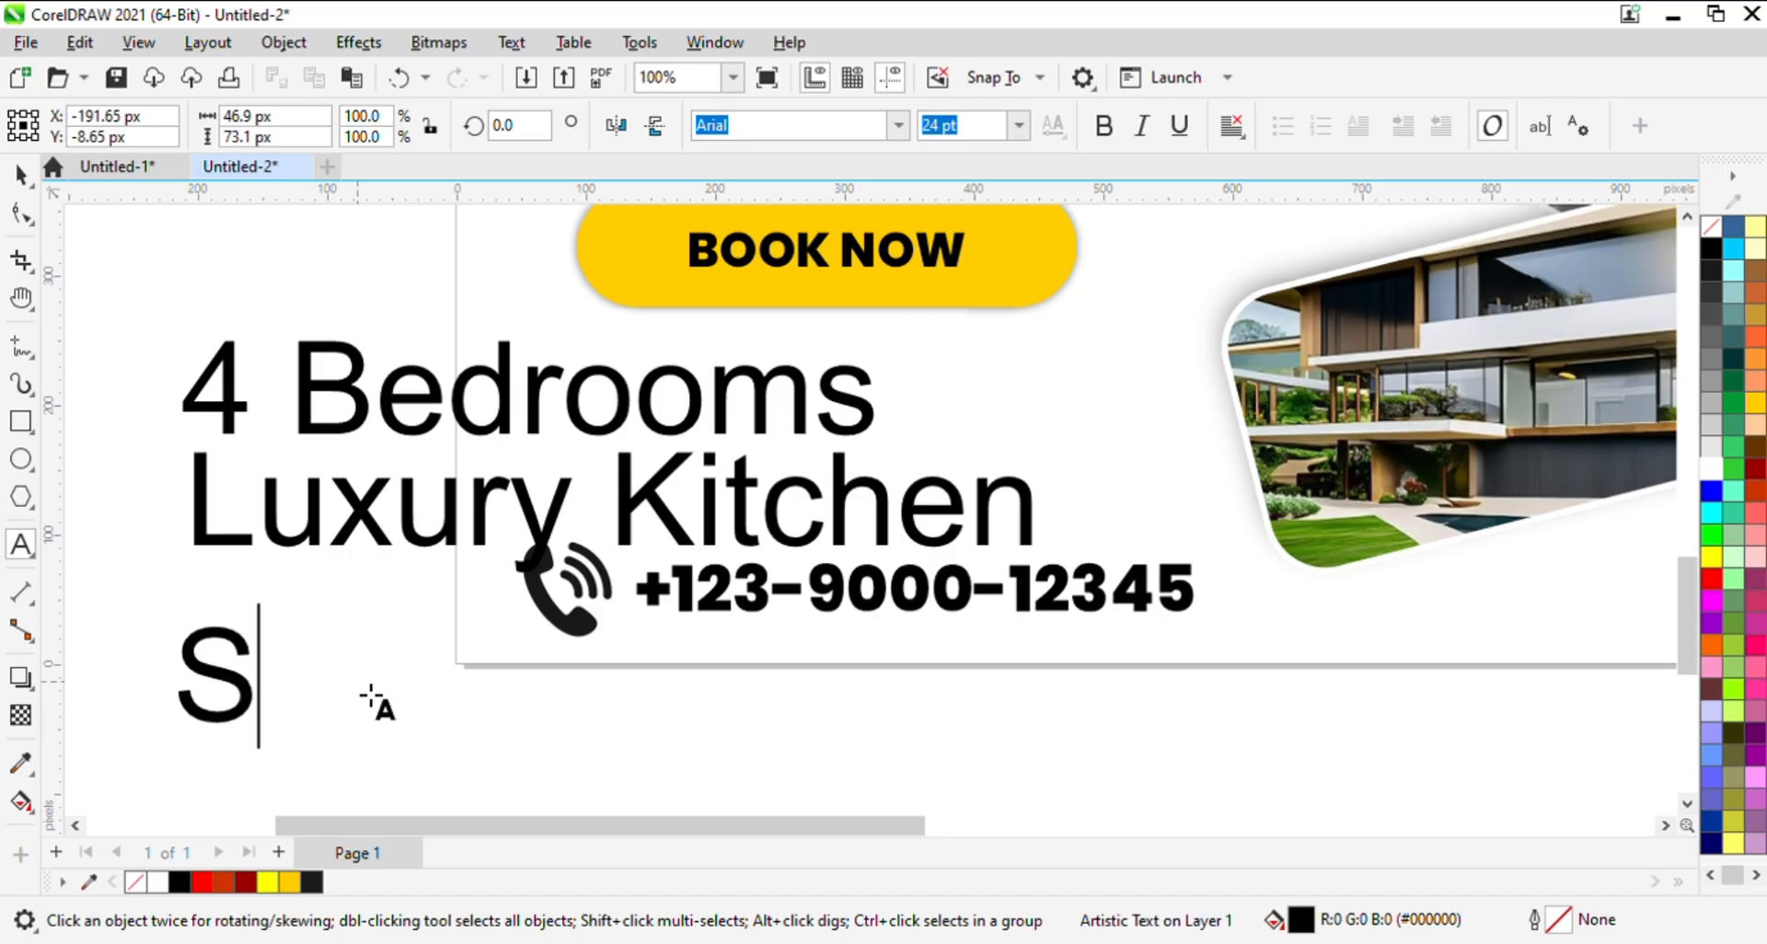
type("wimm")
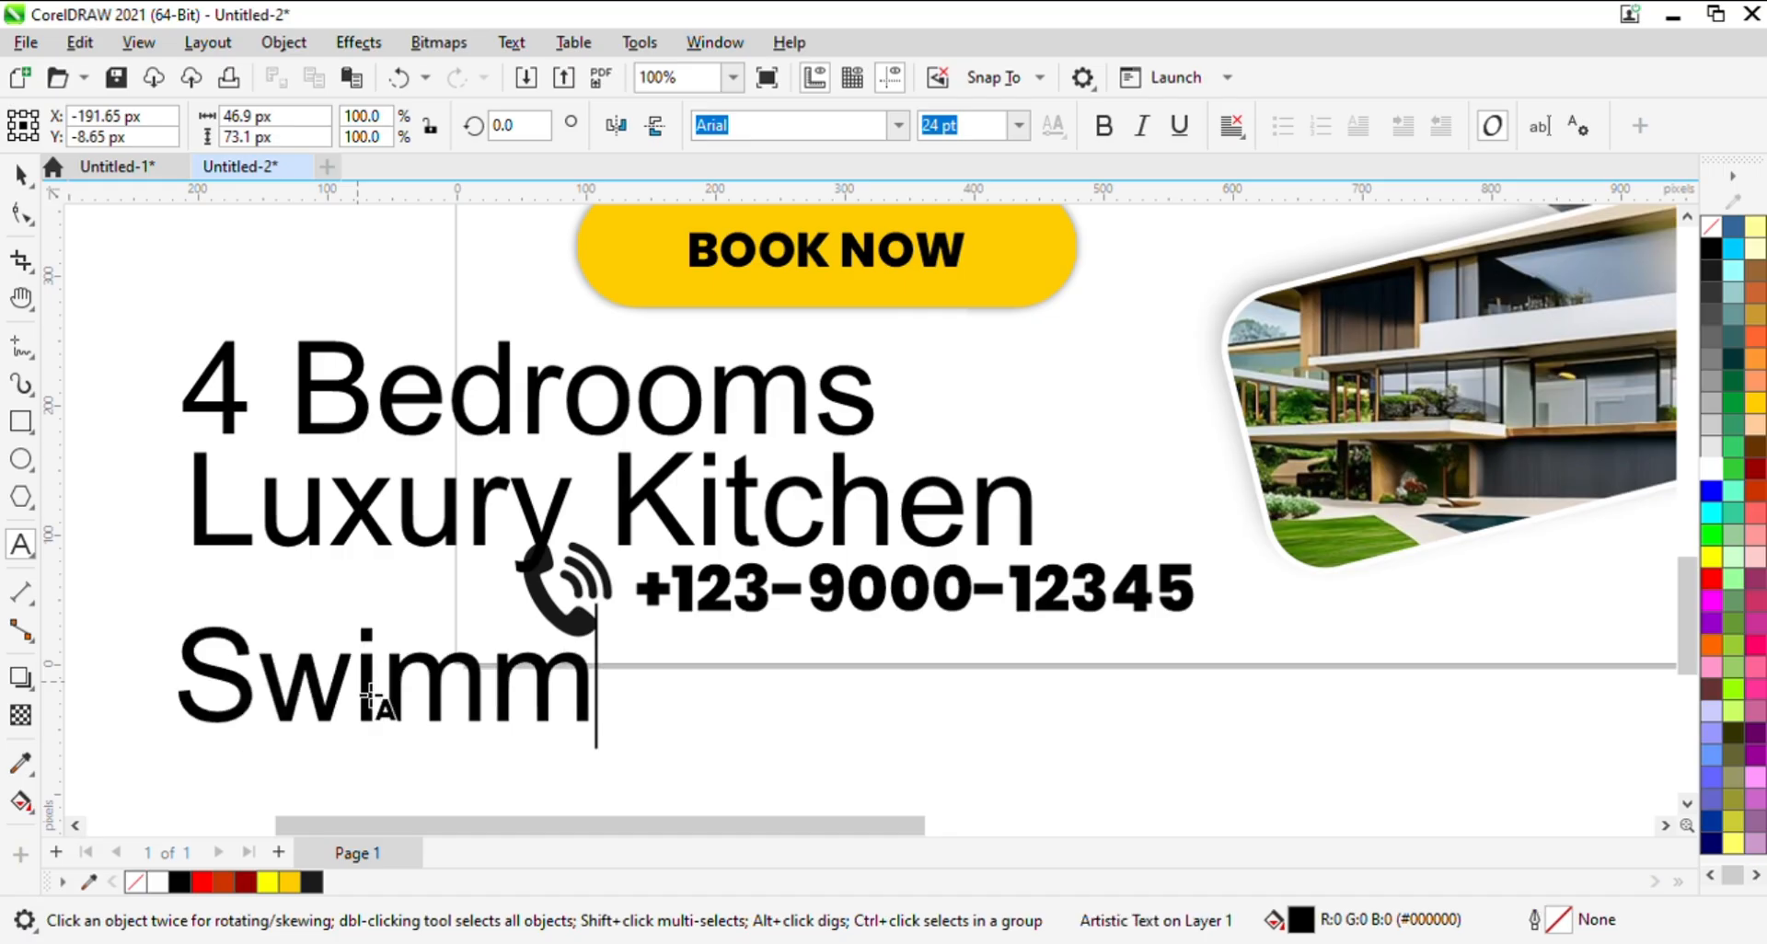
type("ing P")
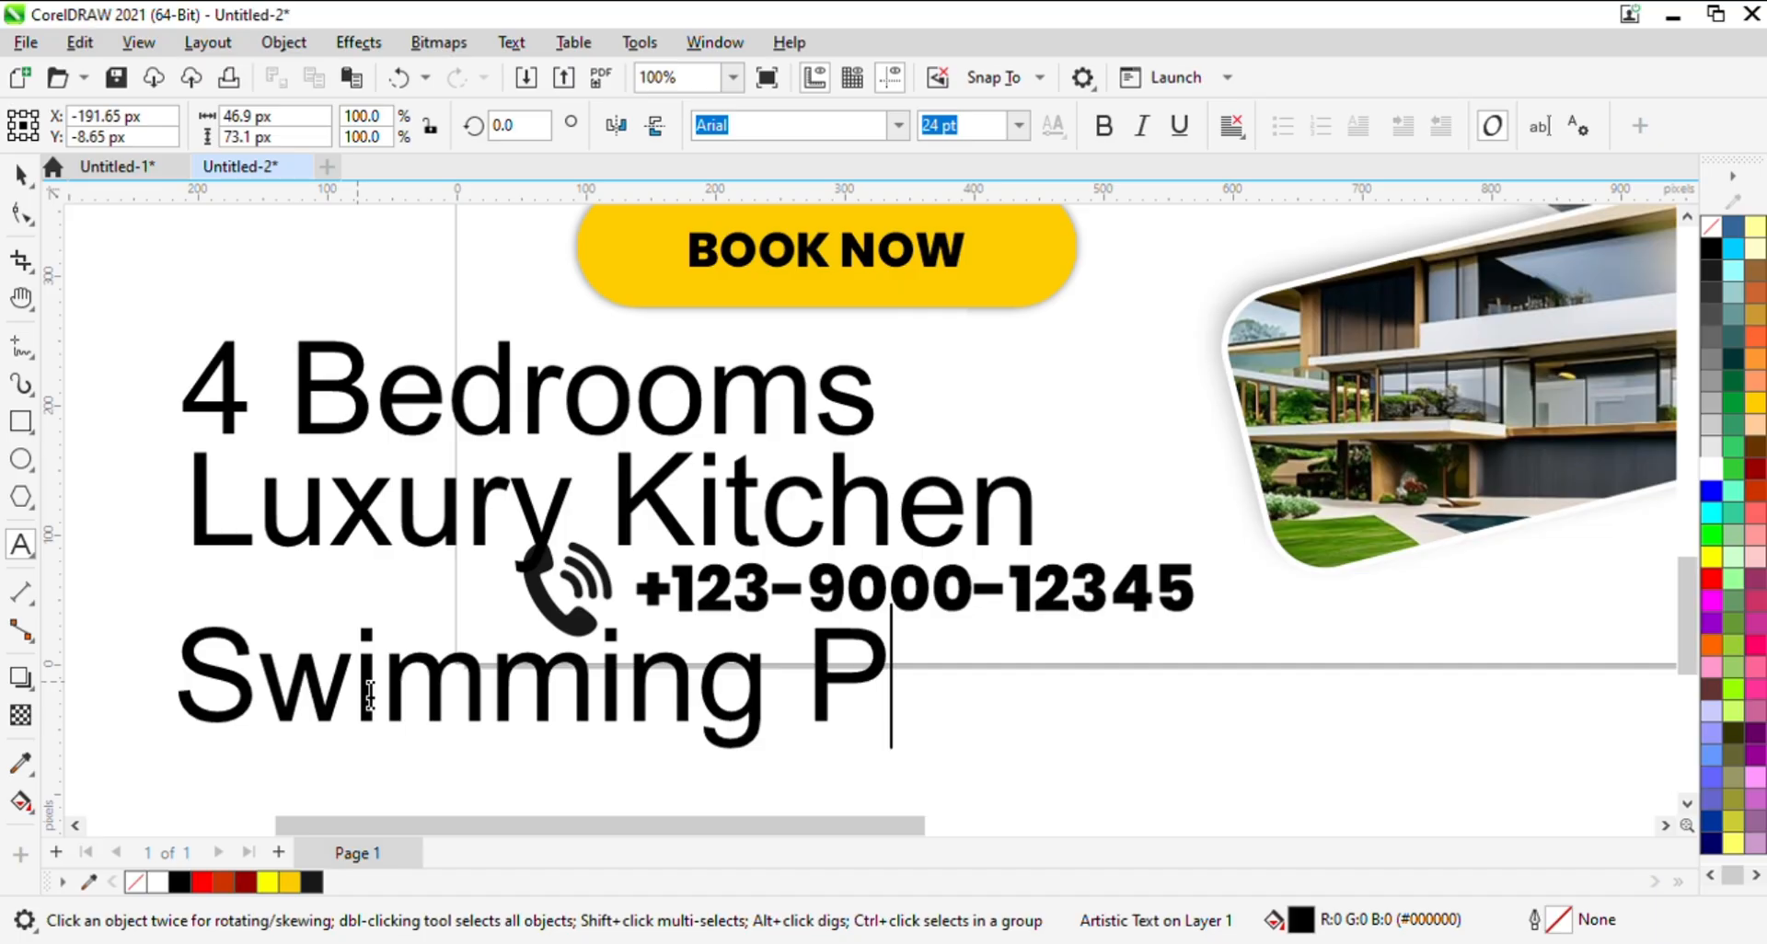
type("ool")
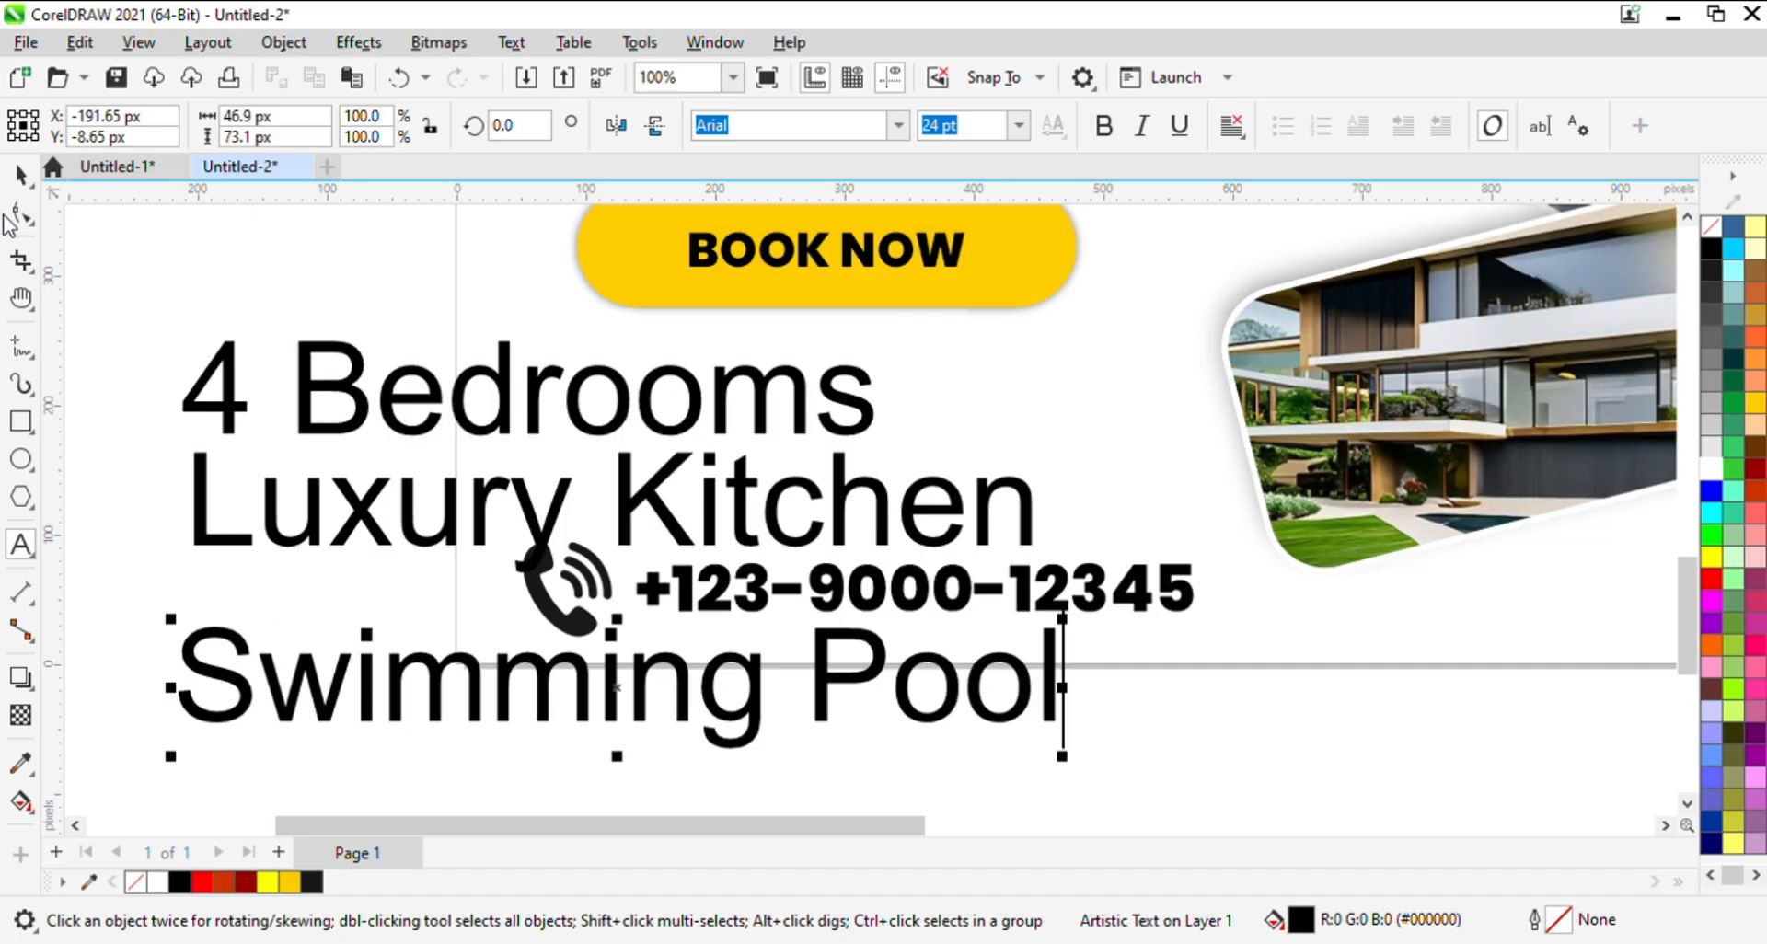
left_click(21, 173)
- Duplicate the "Swimming Pool" text into the empty area below the page and reword the copy as "Luxury Garden"
left_click(364, 655)
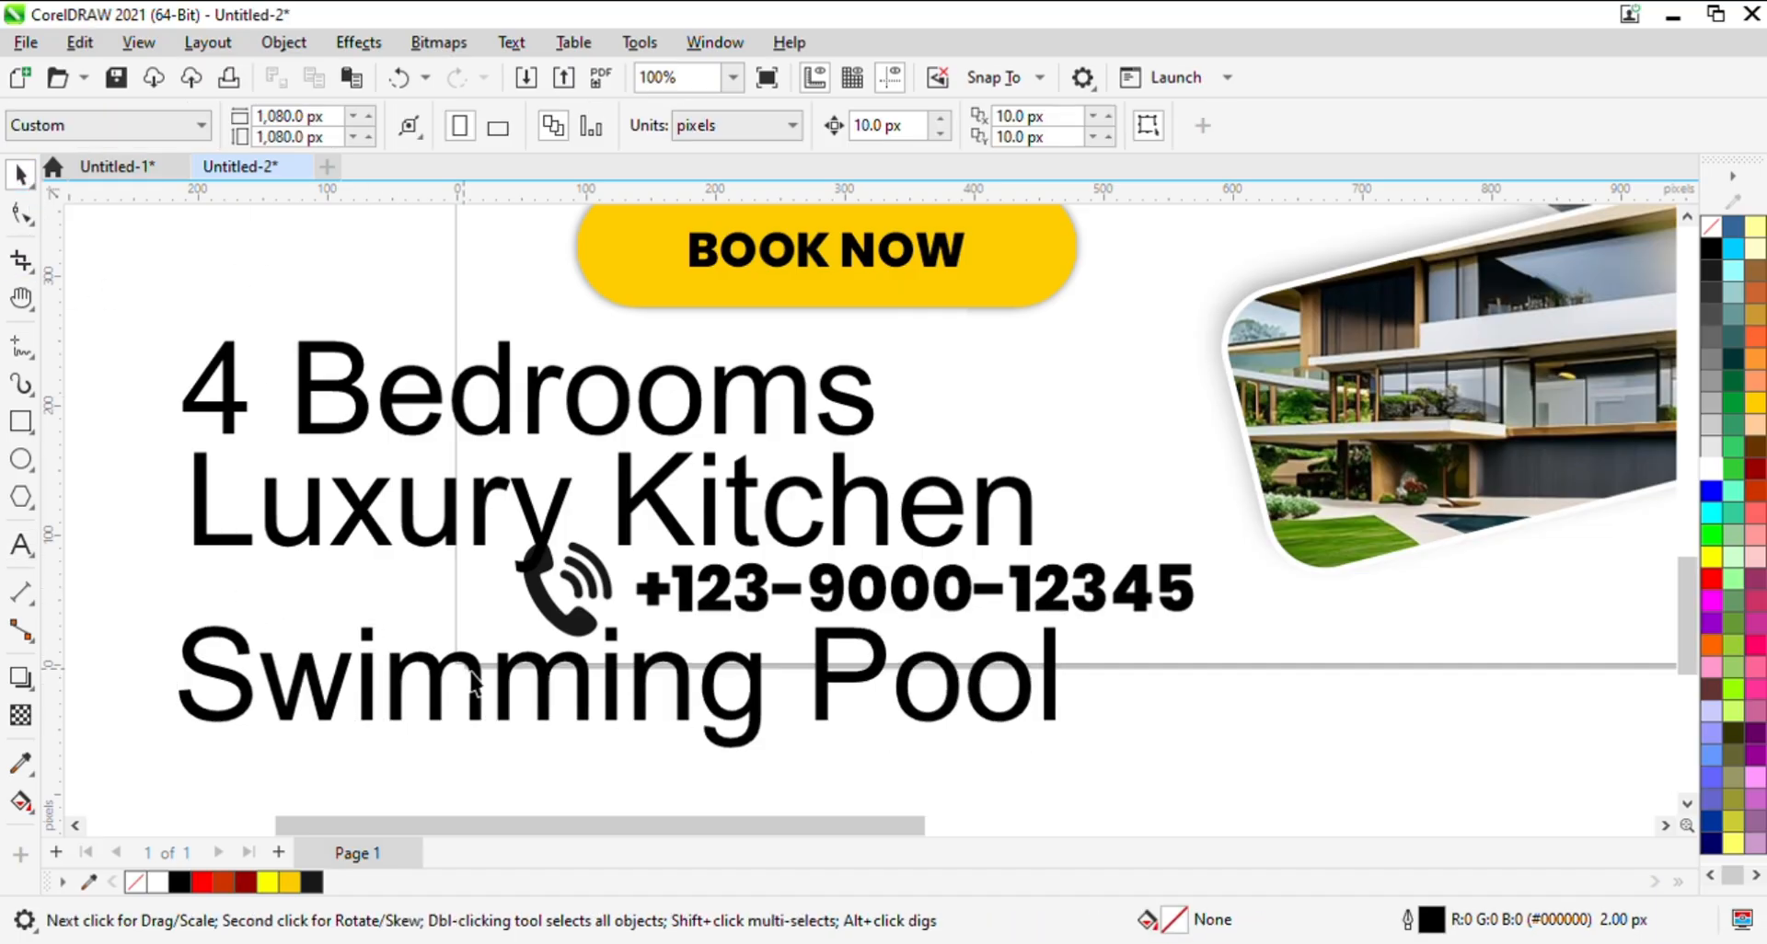
key("F3")
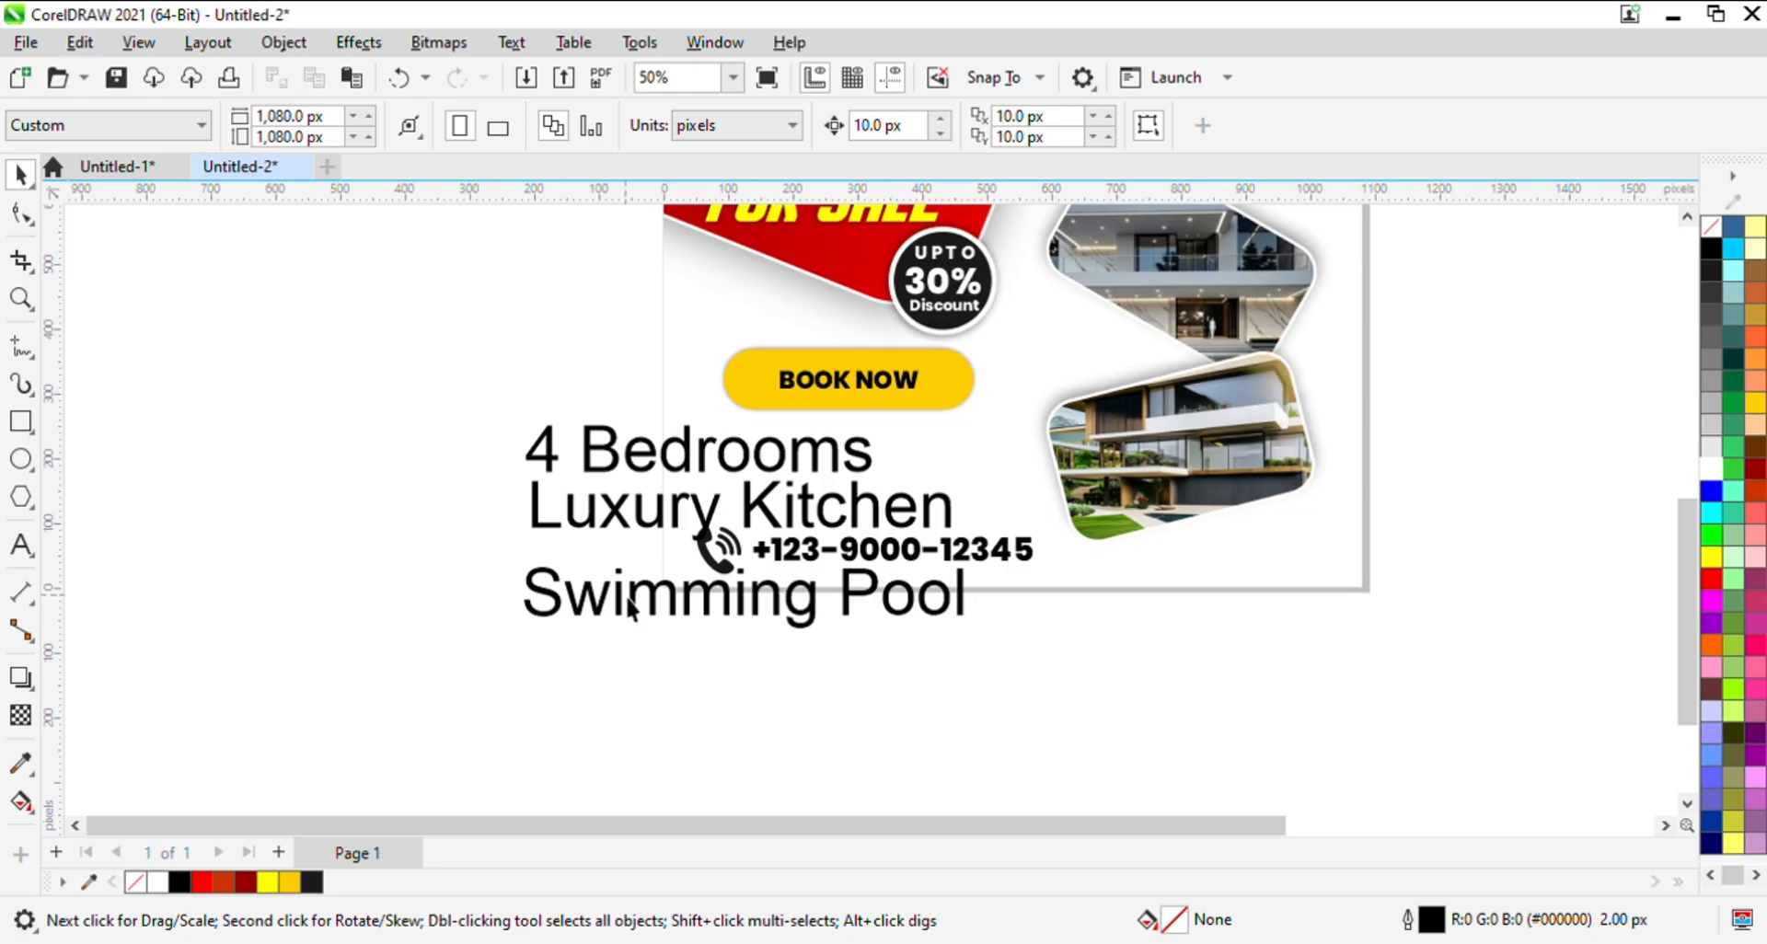
left_click(629, 607)
left_click_drag(629, 607, 622, 695)
double_click(624, 700)
key("ctrl+a")
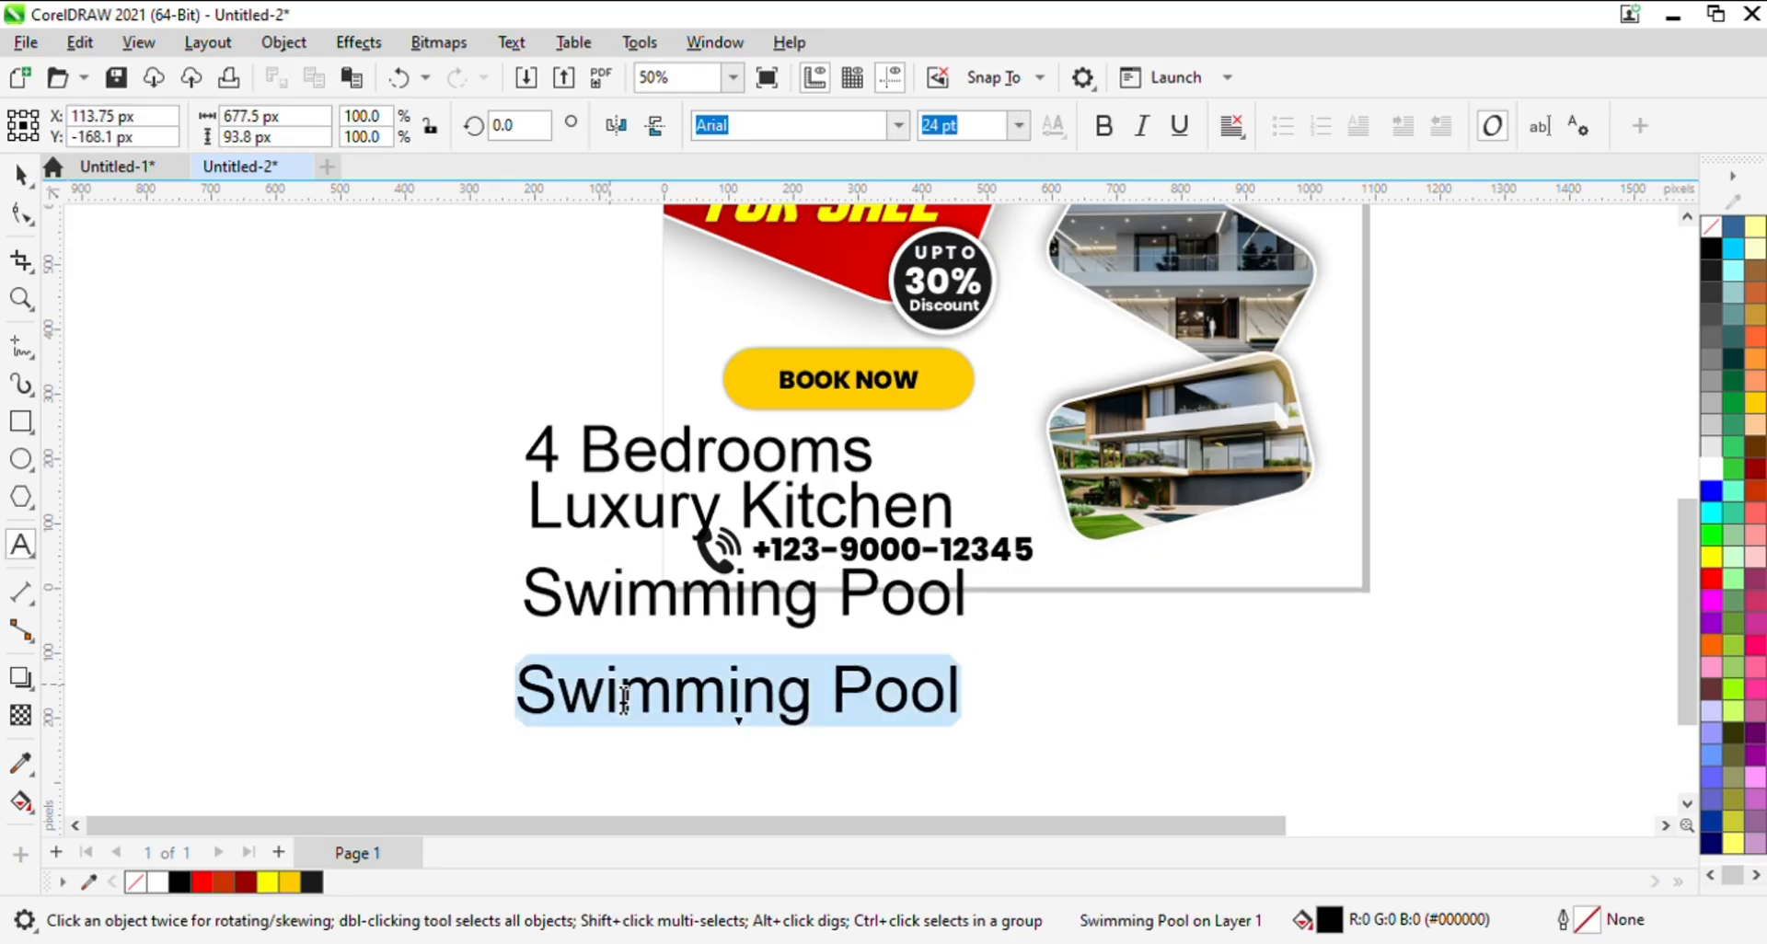
key("Delete")
type("Lux")
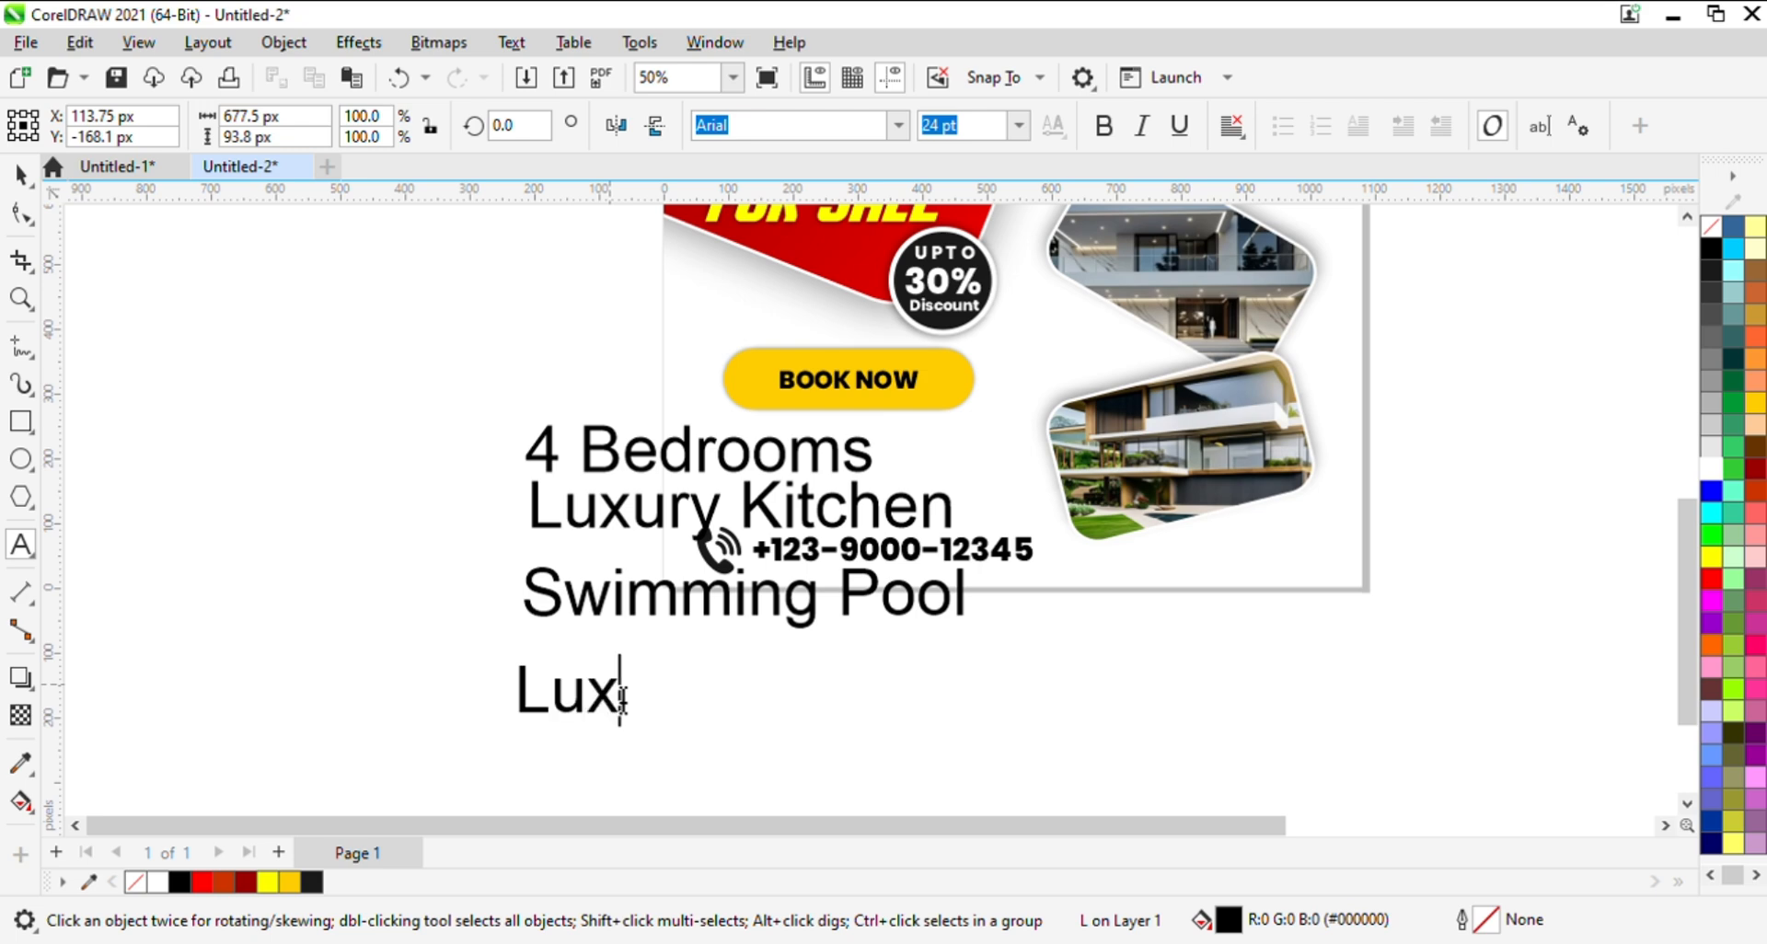
type("ury F")
key("BackSpace")
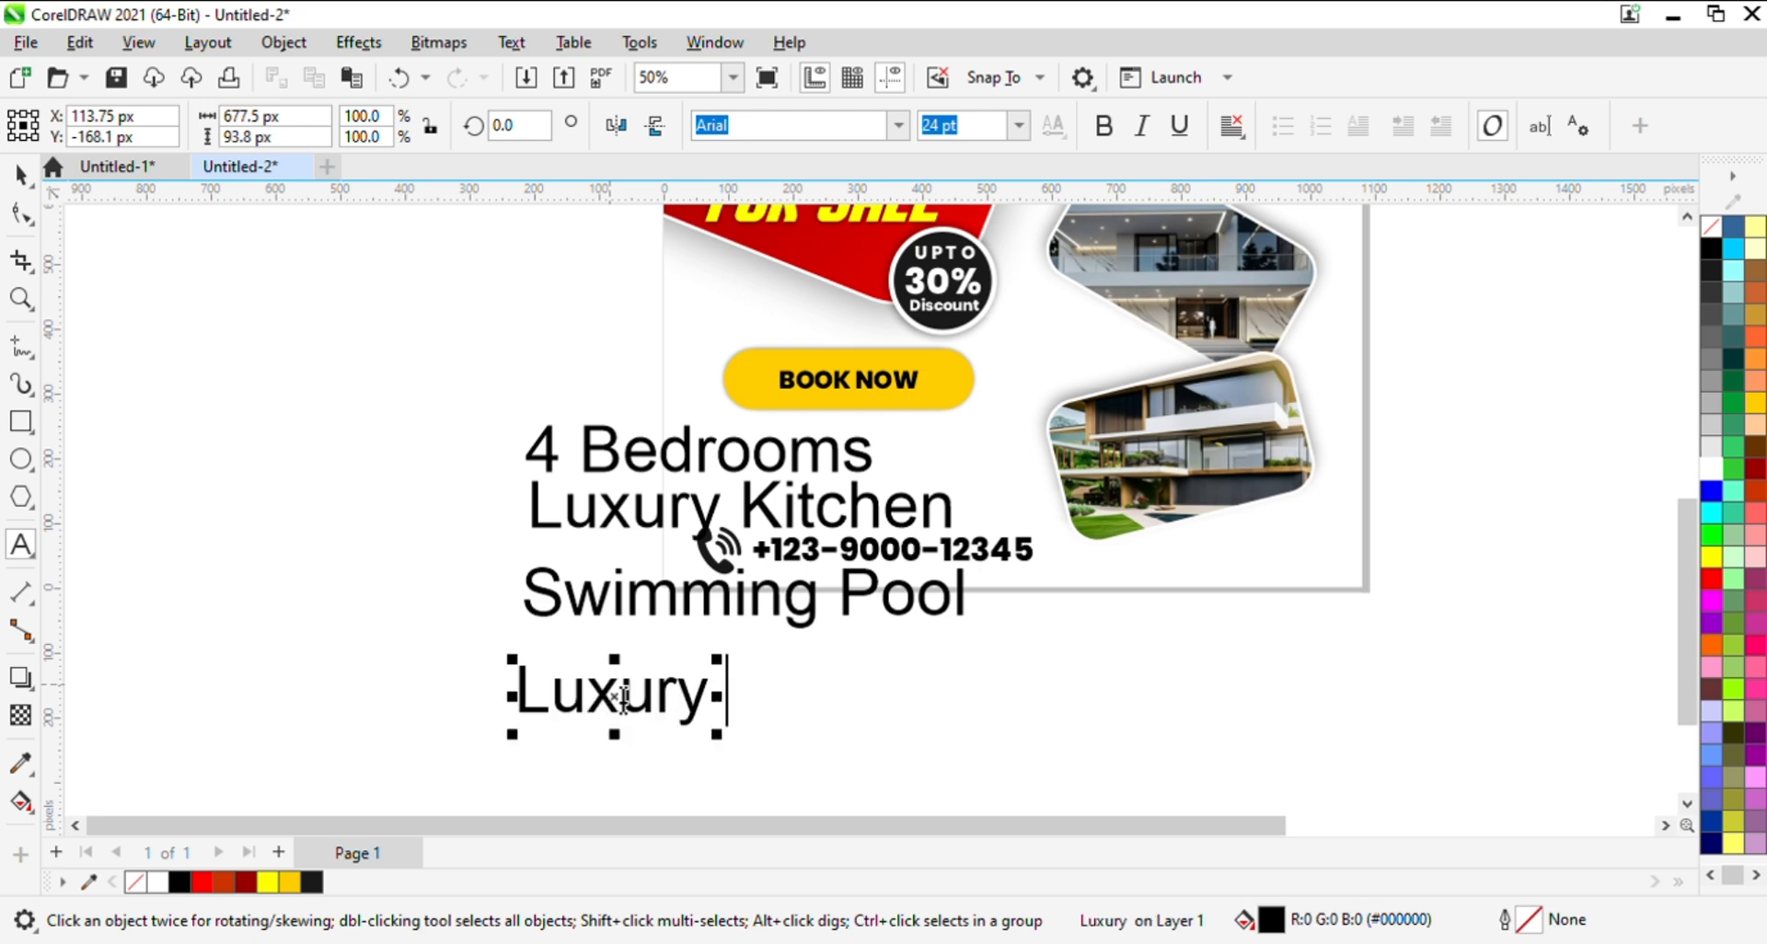
type("Garden")
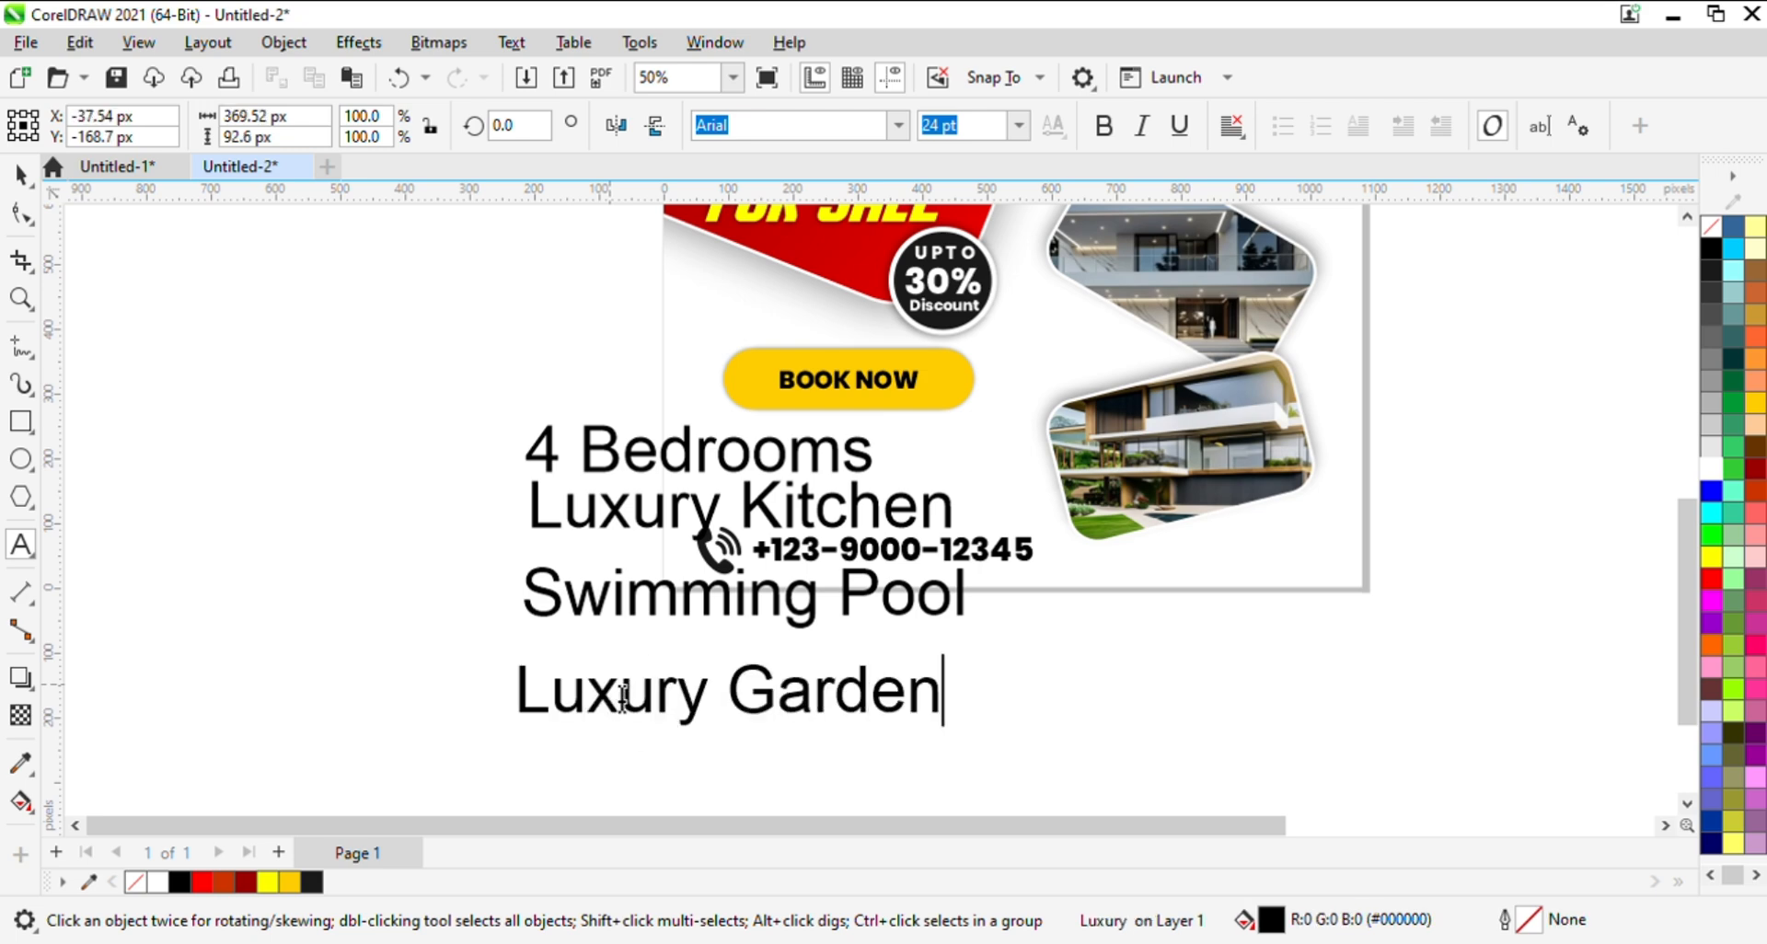
key("Escape")
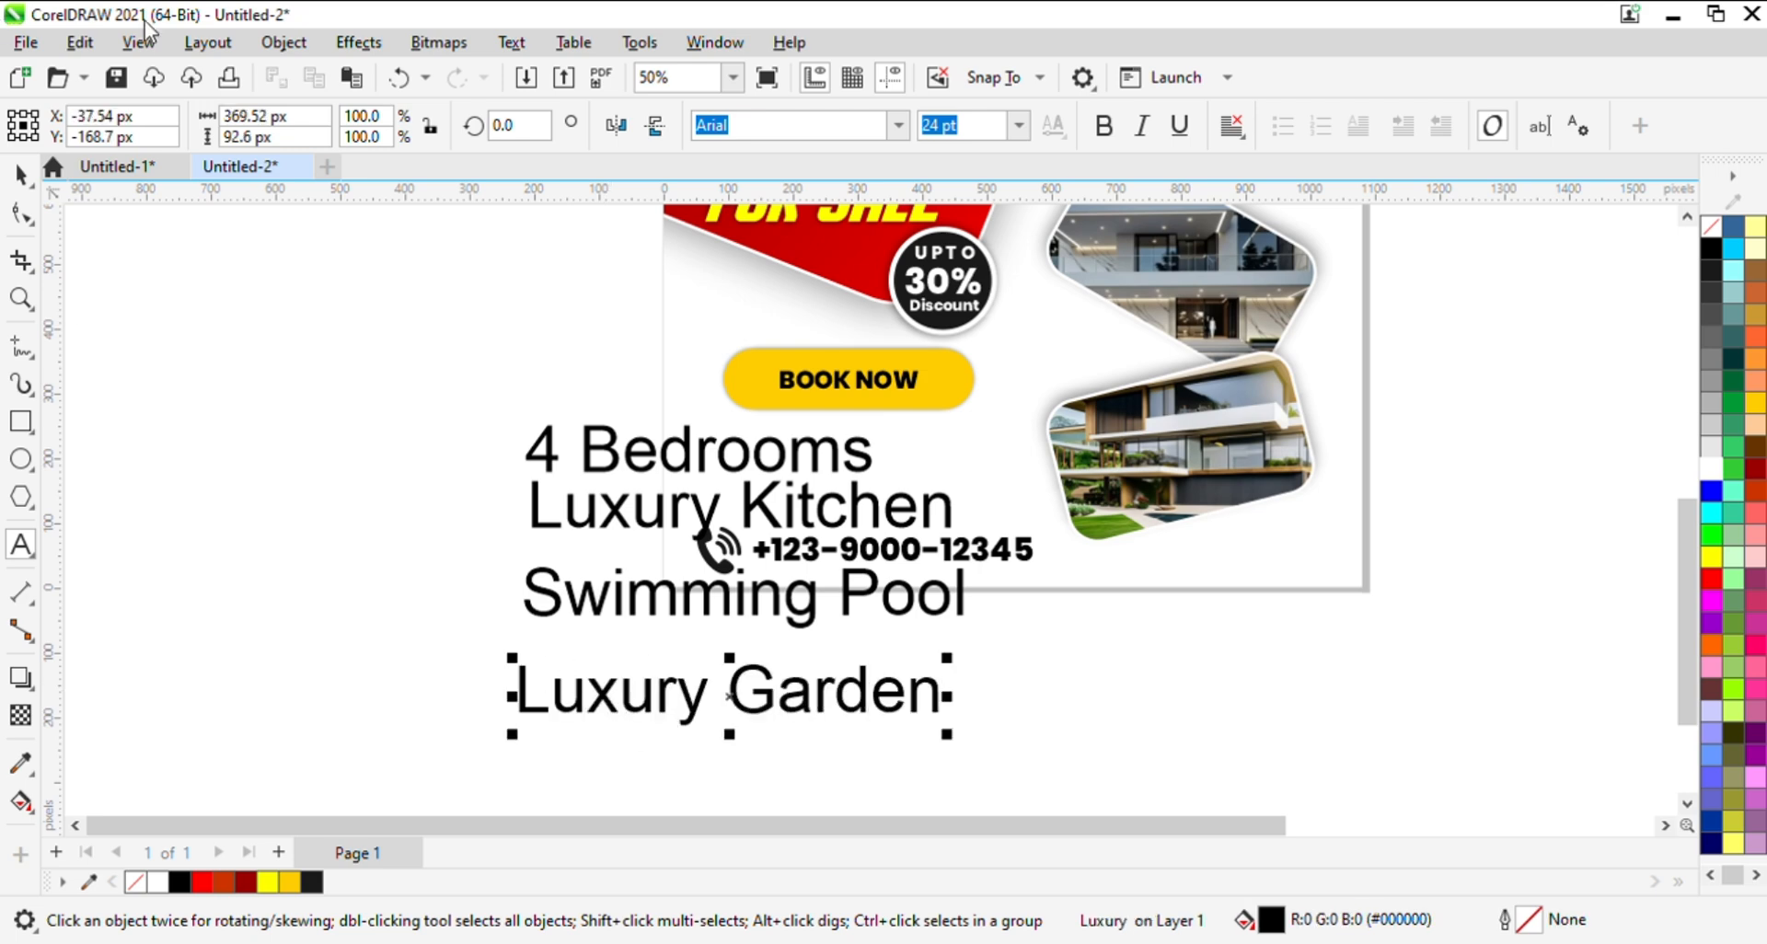
left_click(20, 213)
left_click(341, 374)
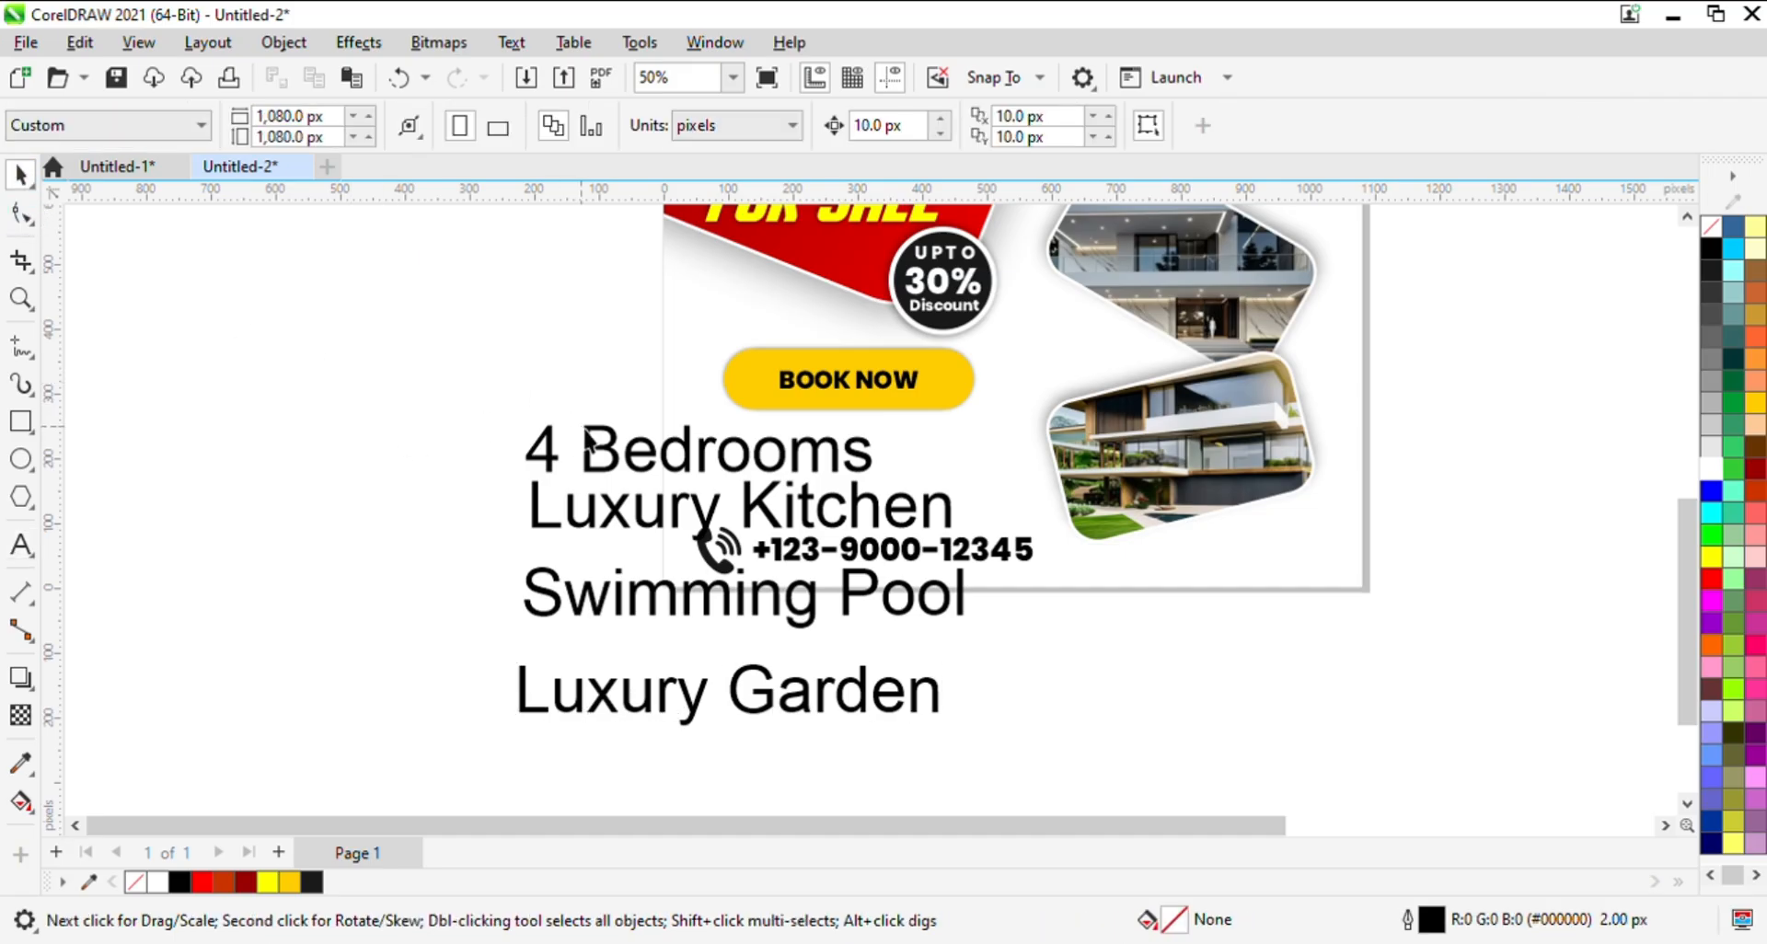
- Shift "4 Bedrooms" left of the other feature texts, and move all four texts together off the page's left side
left_click(638, 458)
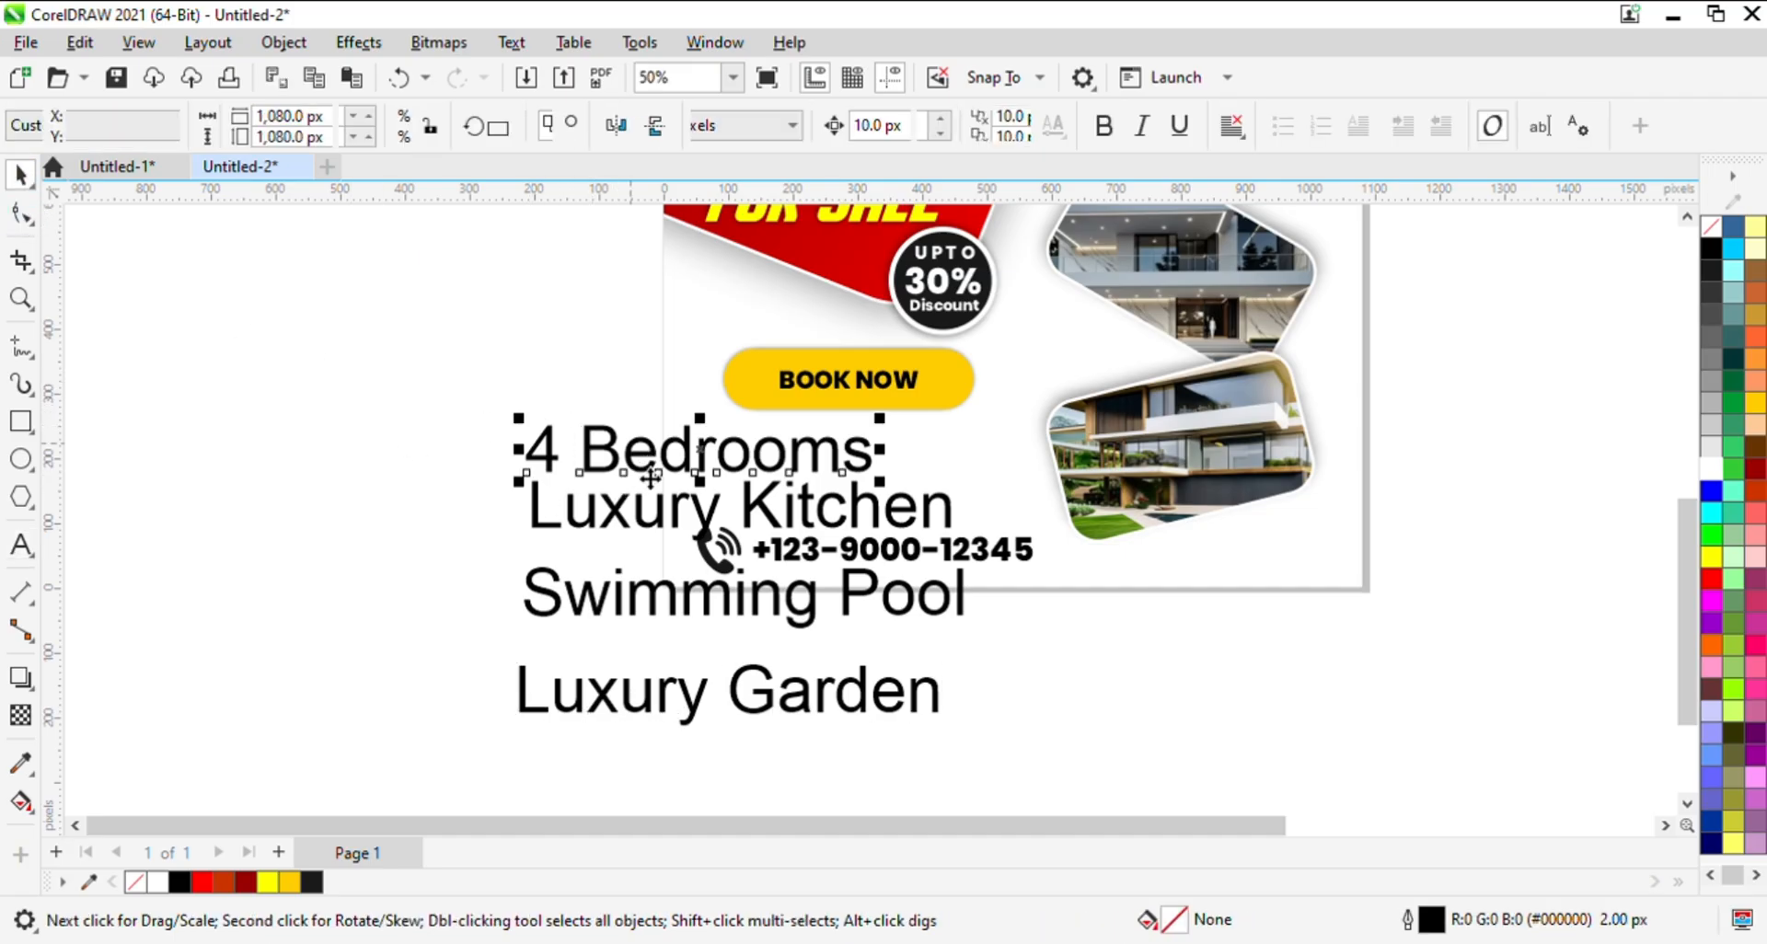
left_click(658, 560)
left_click(671, 688)
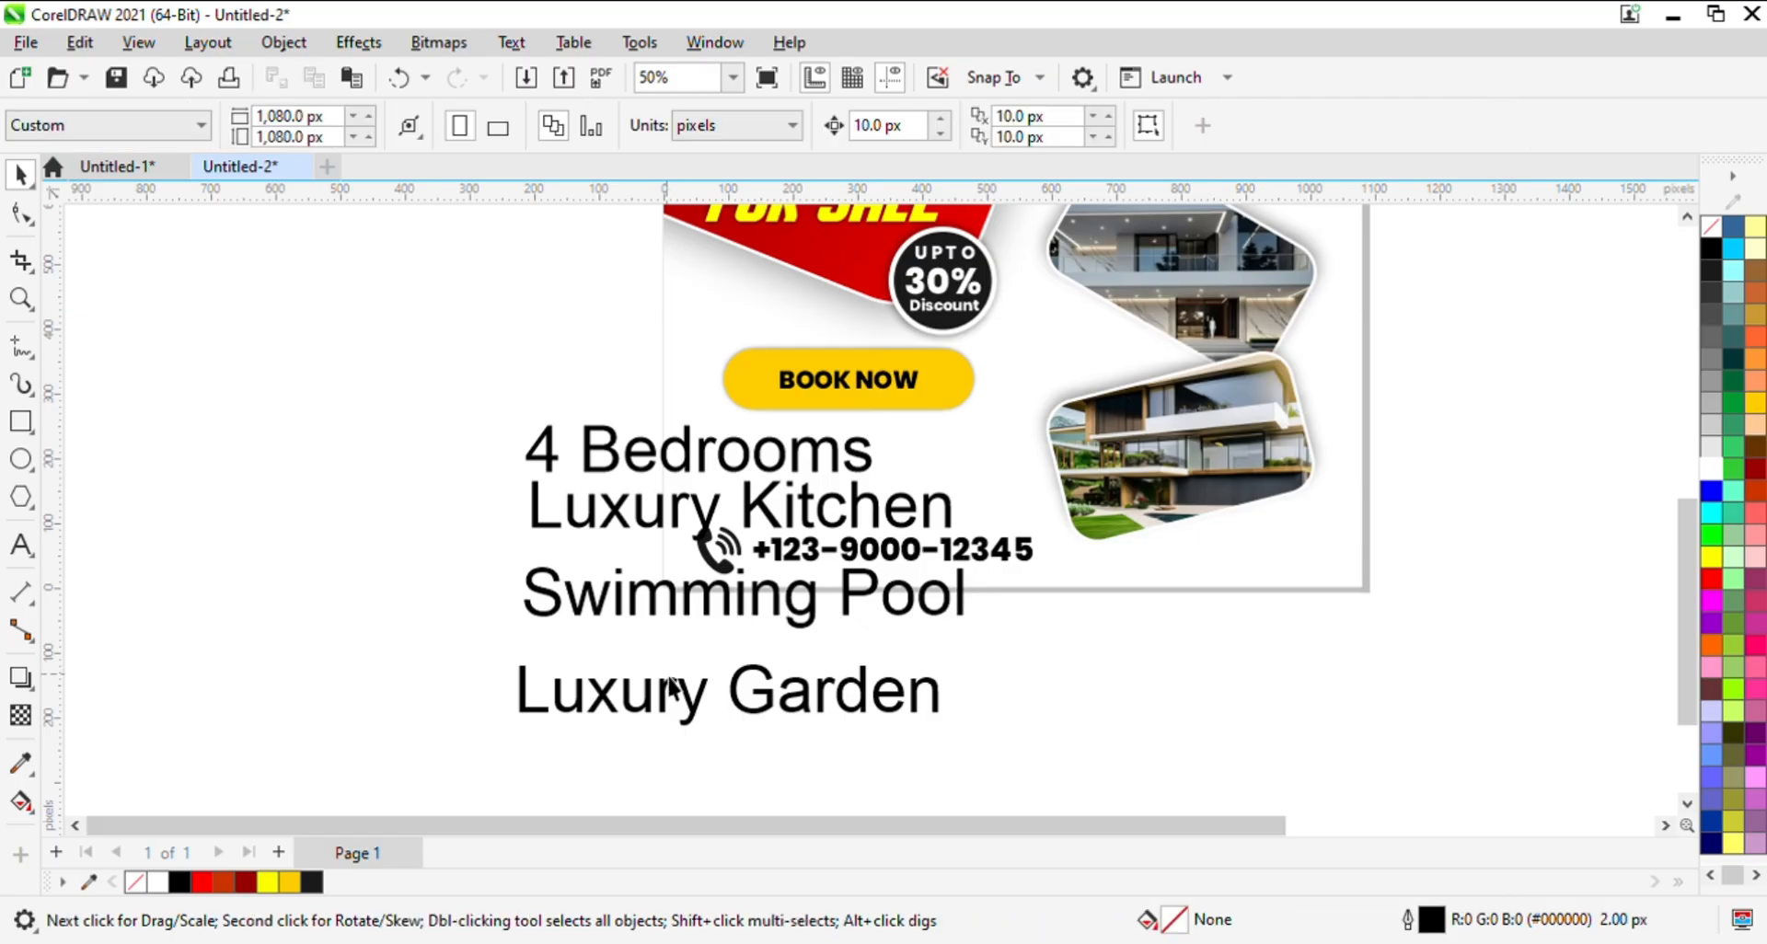
left_click(685, 619)
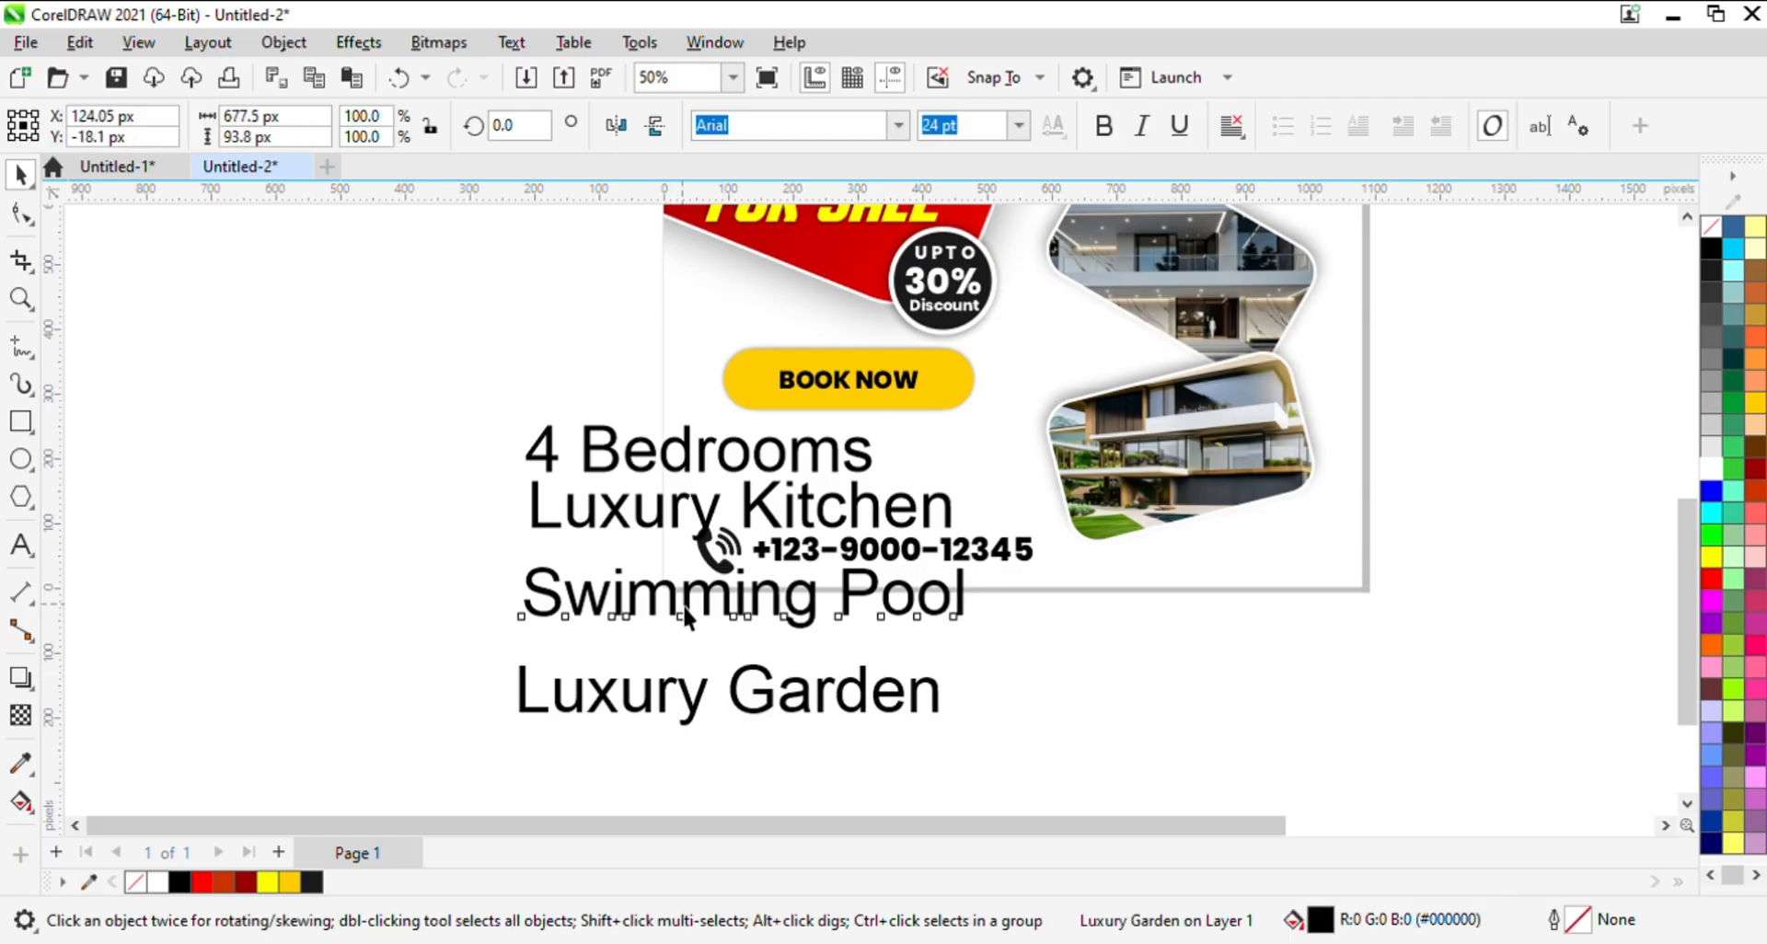
left_click(676, 521)
left_click(681, 460)
left_click_drag(681, 459, 378, 439)
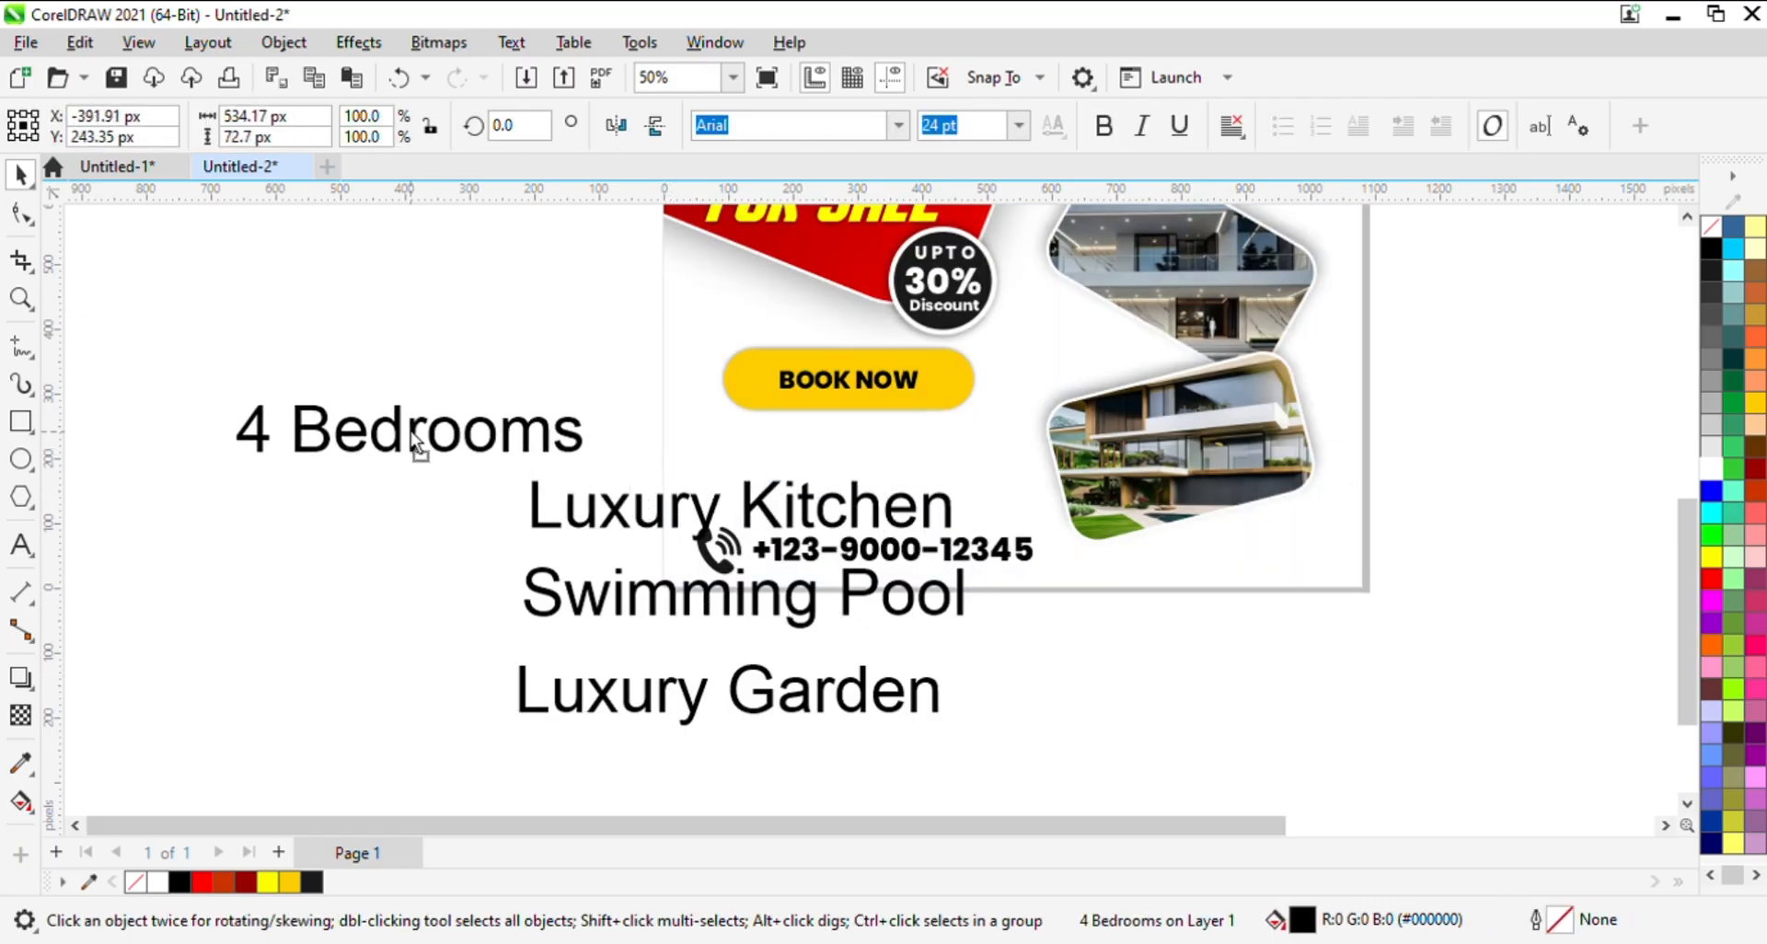
left_click(614, 532, "shift")
left_click(621, 615, "shift")
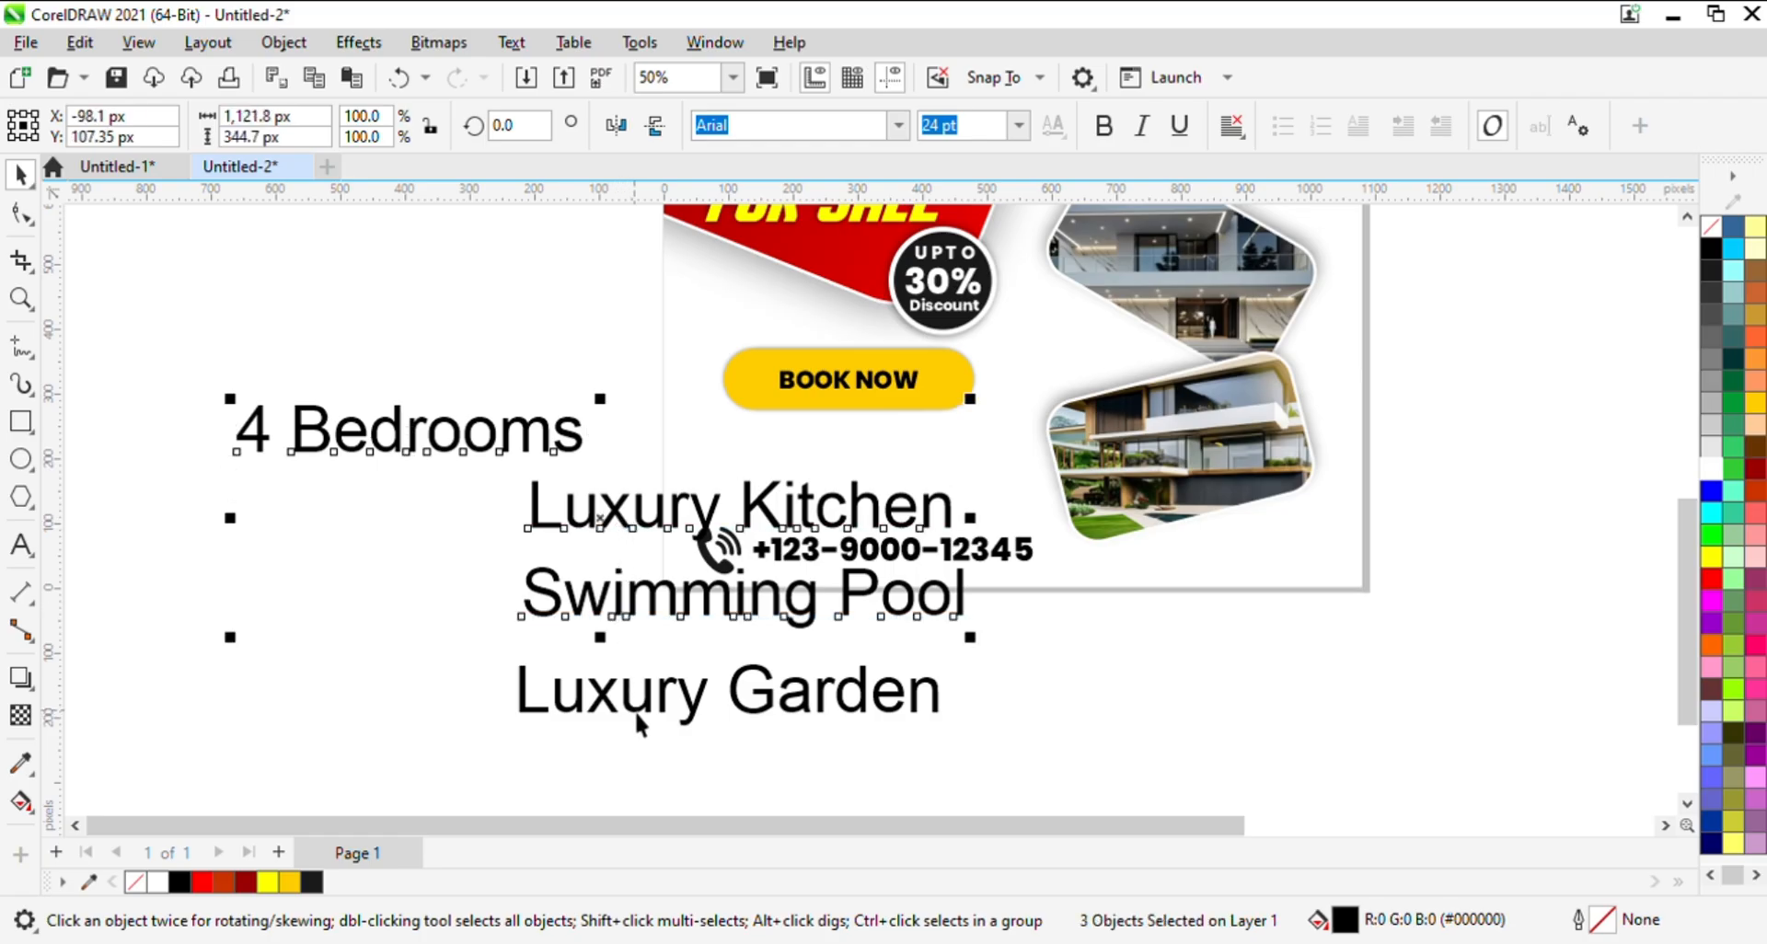
left_click(644, 707, "shift")
left_click_drag(611, 585, 268, 425)
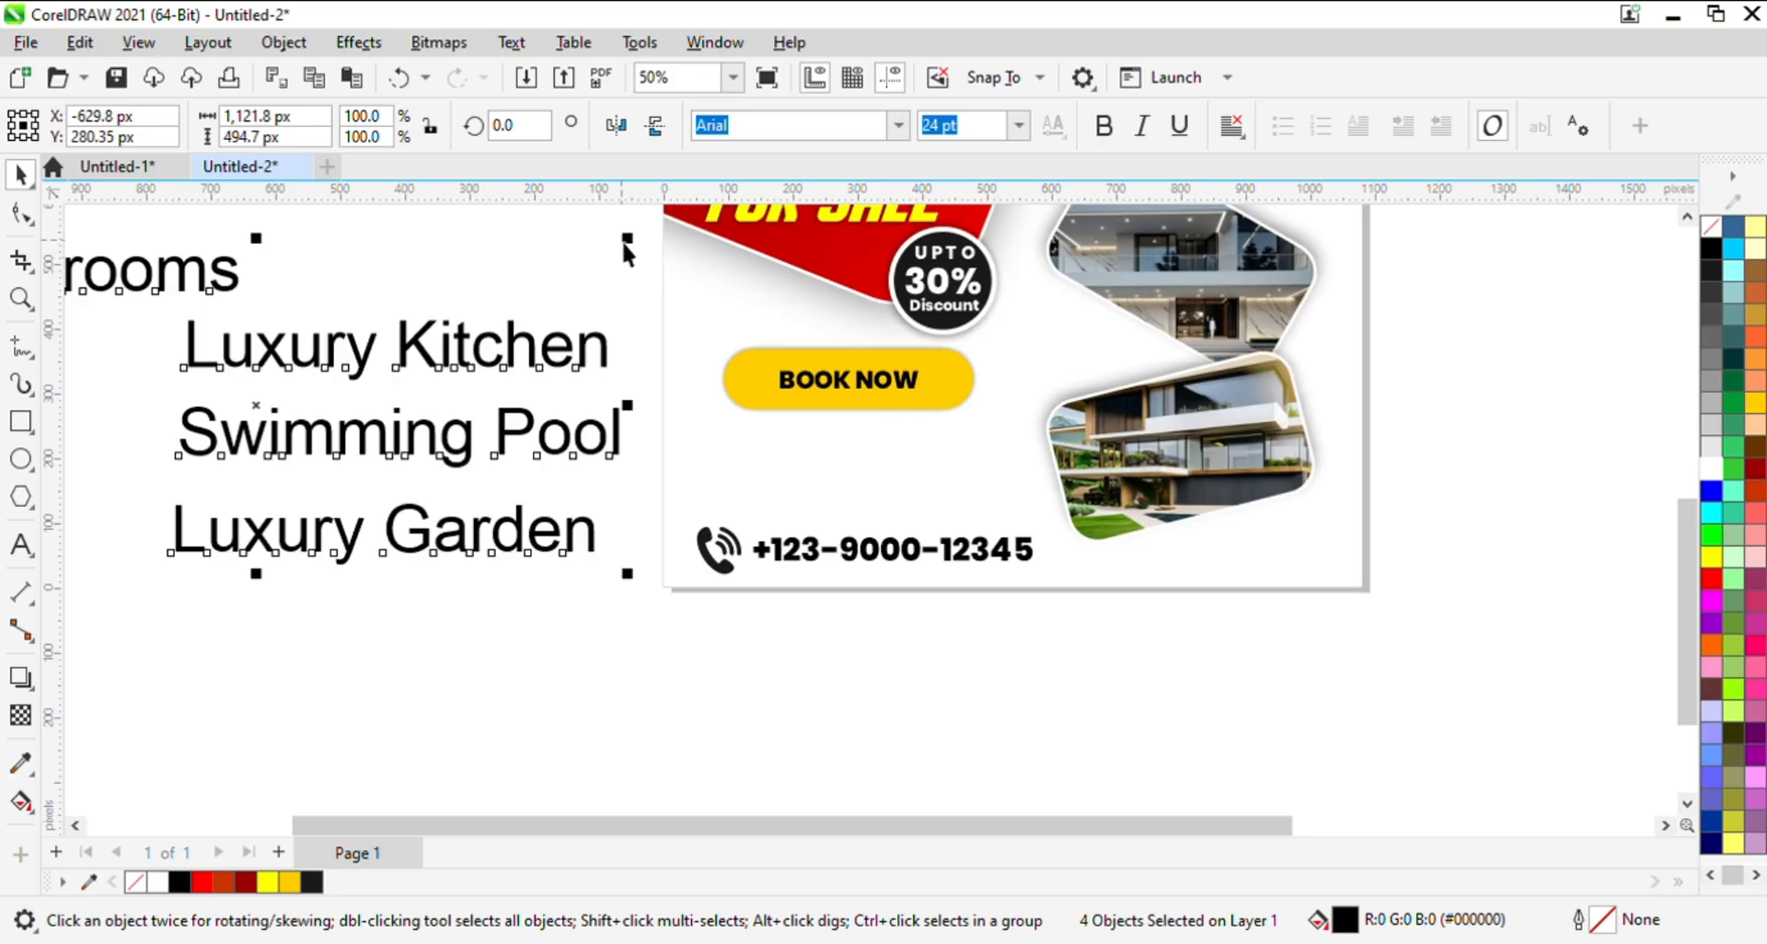
- Scale the four feature texts down proportionally to about 14 pt and set "4 Bedrooms" apart, well above the other three
left_click_drag(625, 241, 313, 378)
left_click_drag(209, 461, 348, 553)
left_click(412, 387)
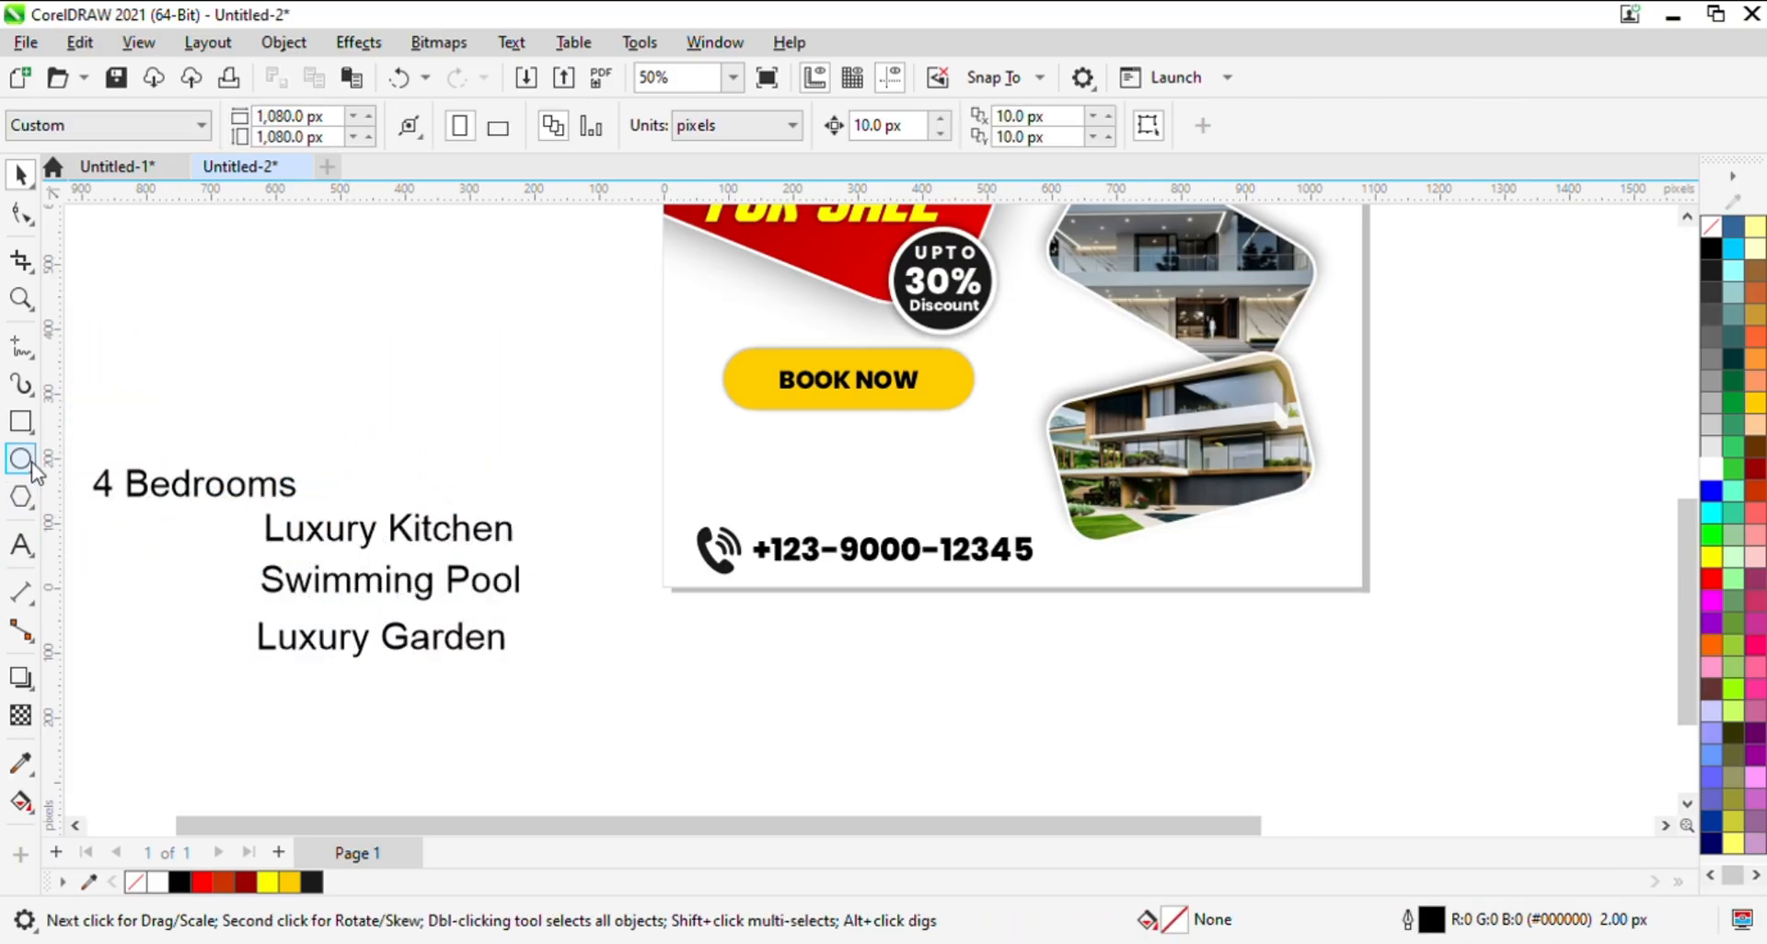
left_click(33, 466)
left_click(20, 173)
left_click(190, 500)
left_click_drag(181, 509, 472, 350)
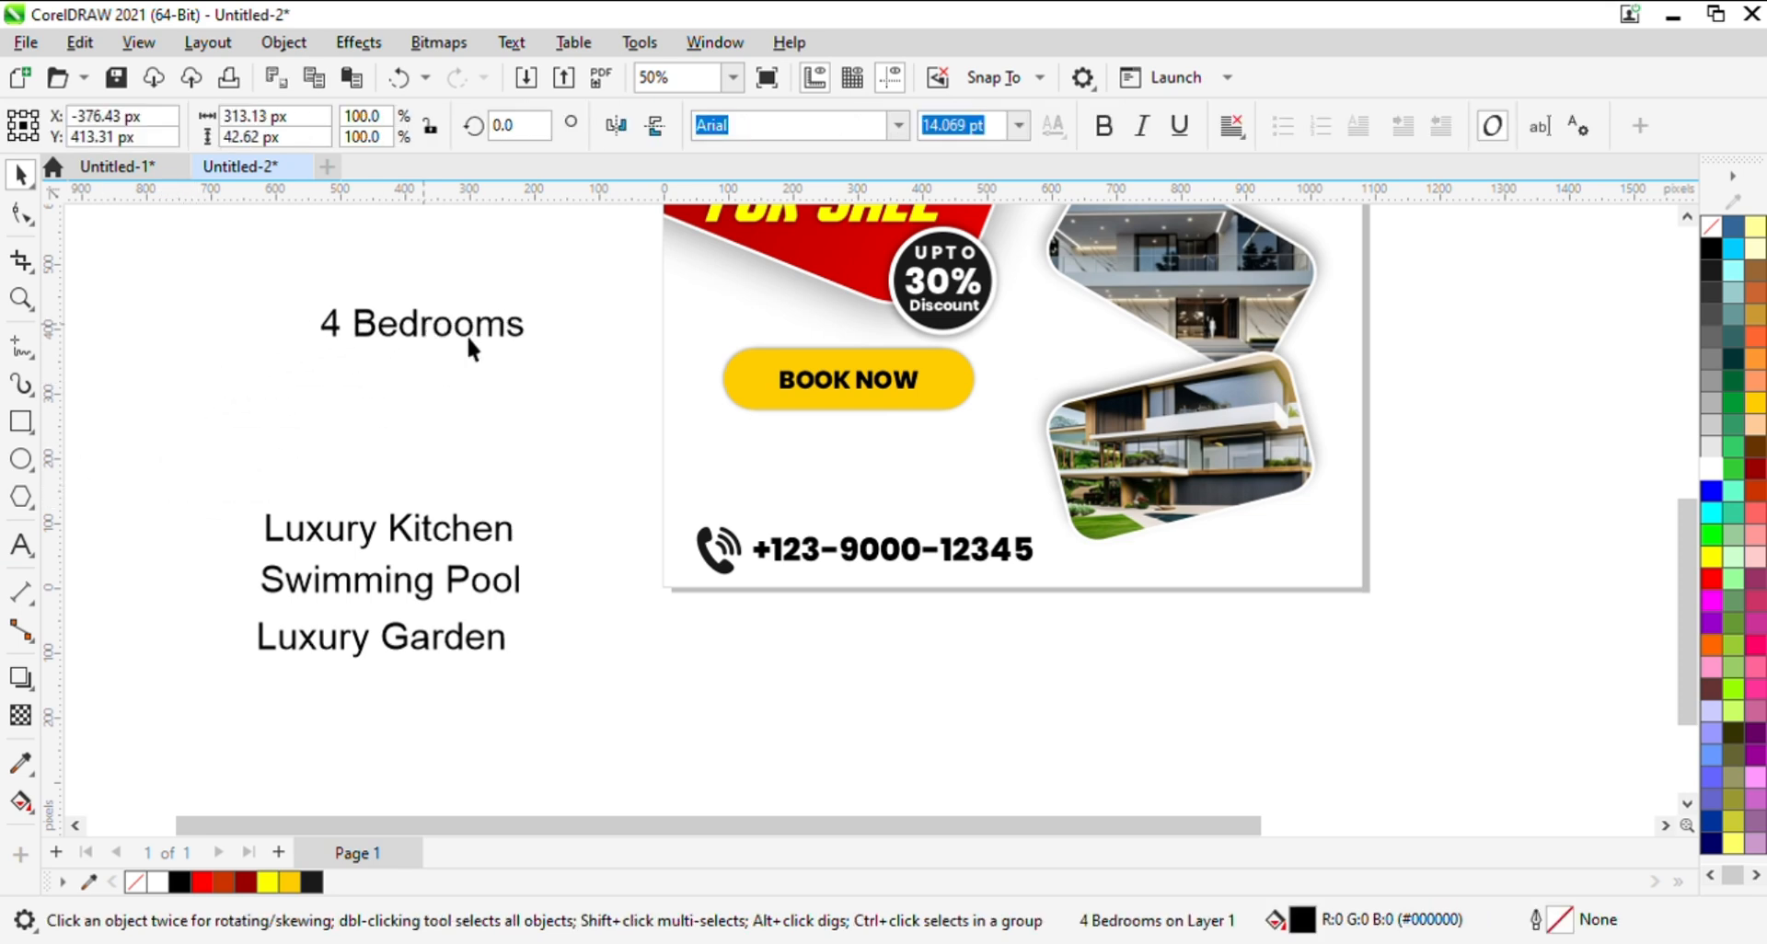
- Set the font size of all four feature texts to 7 pt
left_click(489, 552, "shift")
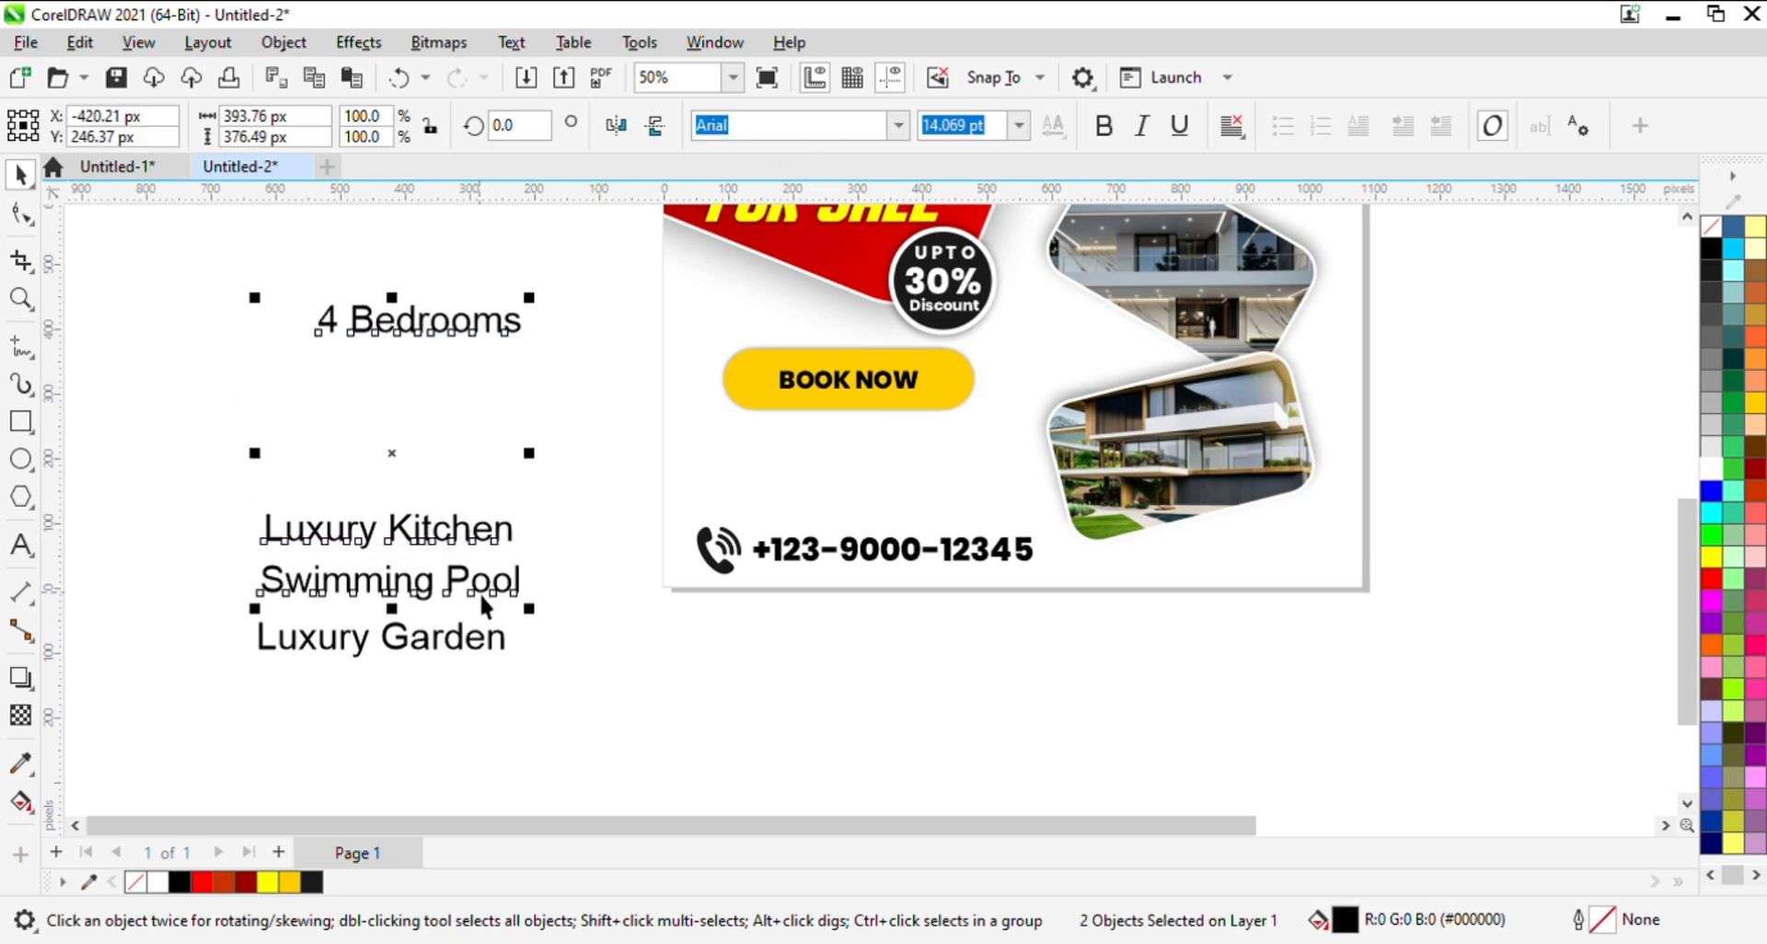
left_click(485, 605, "shift")
left_click(482, 652, "shift")
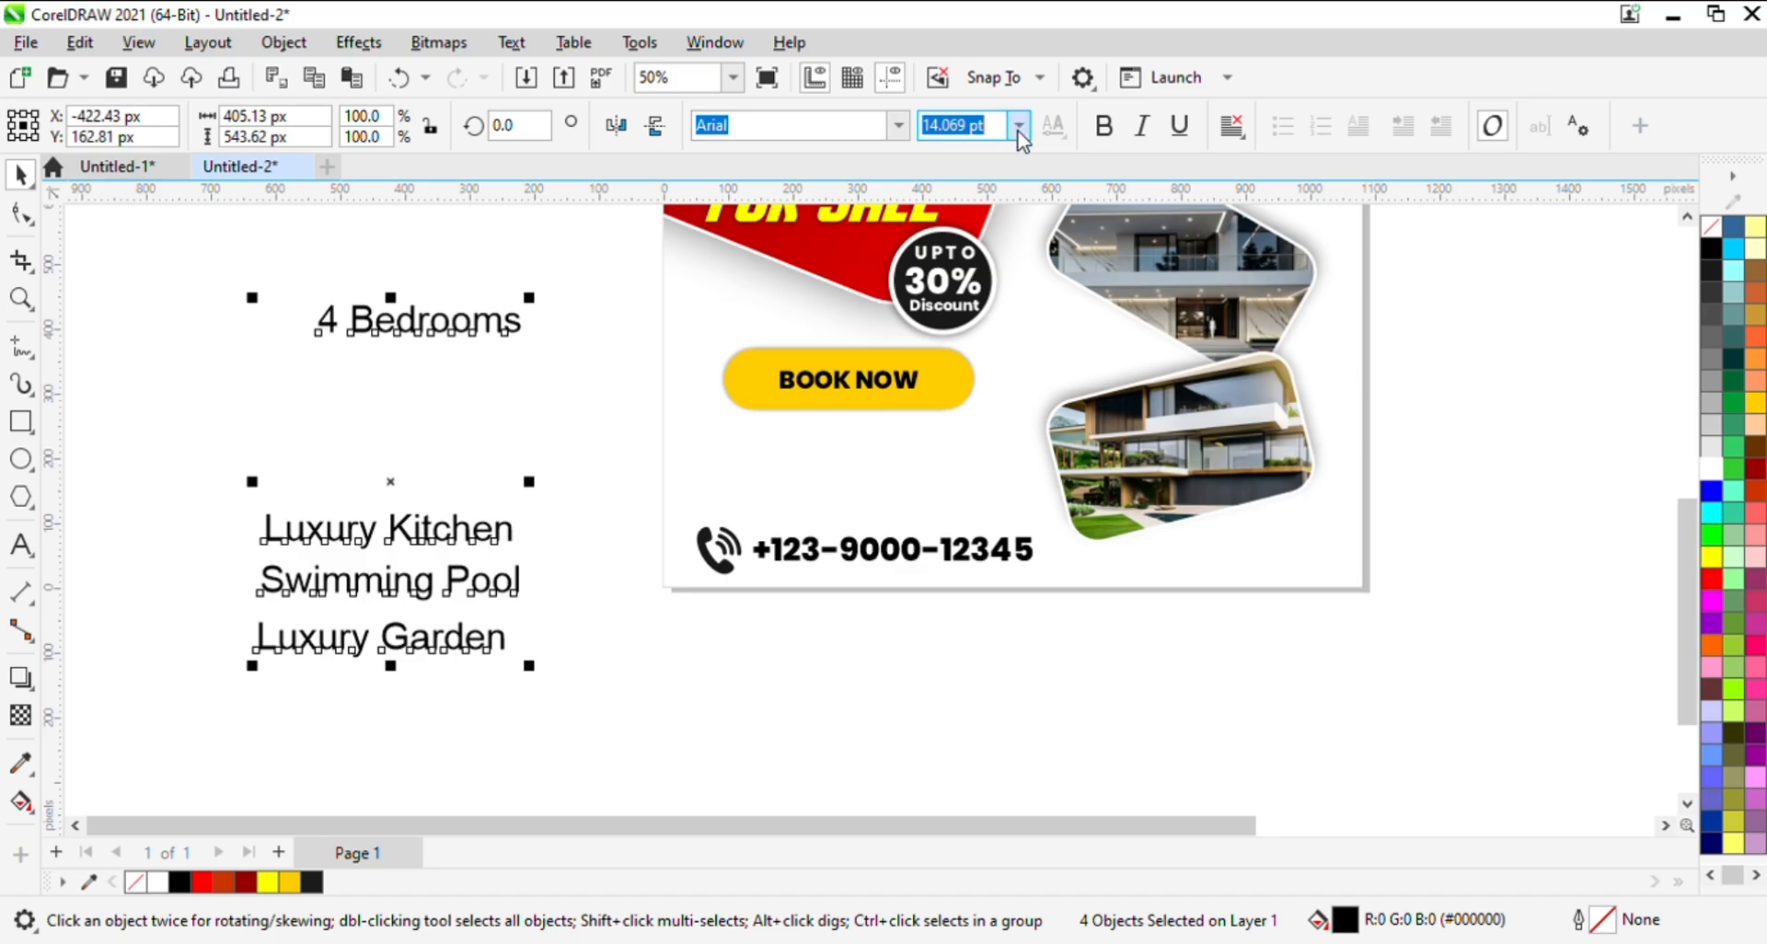
key("Return")
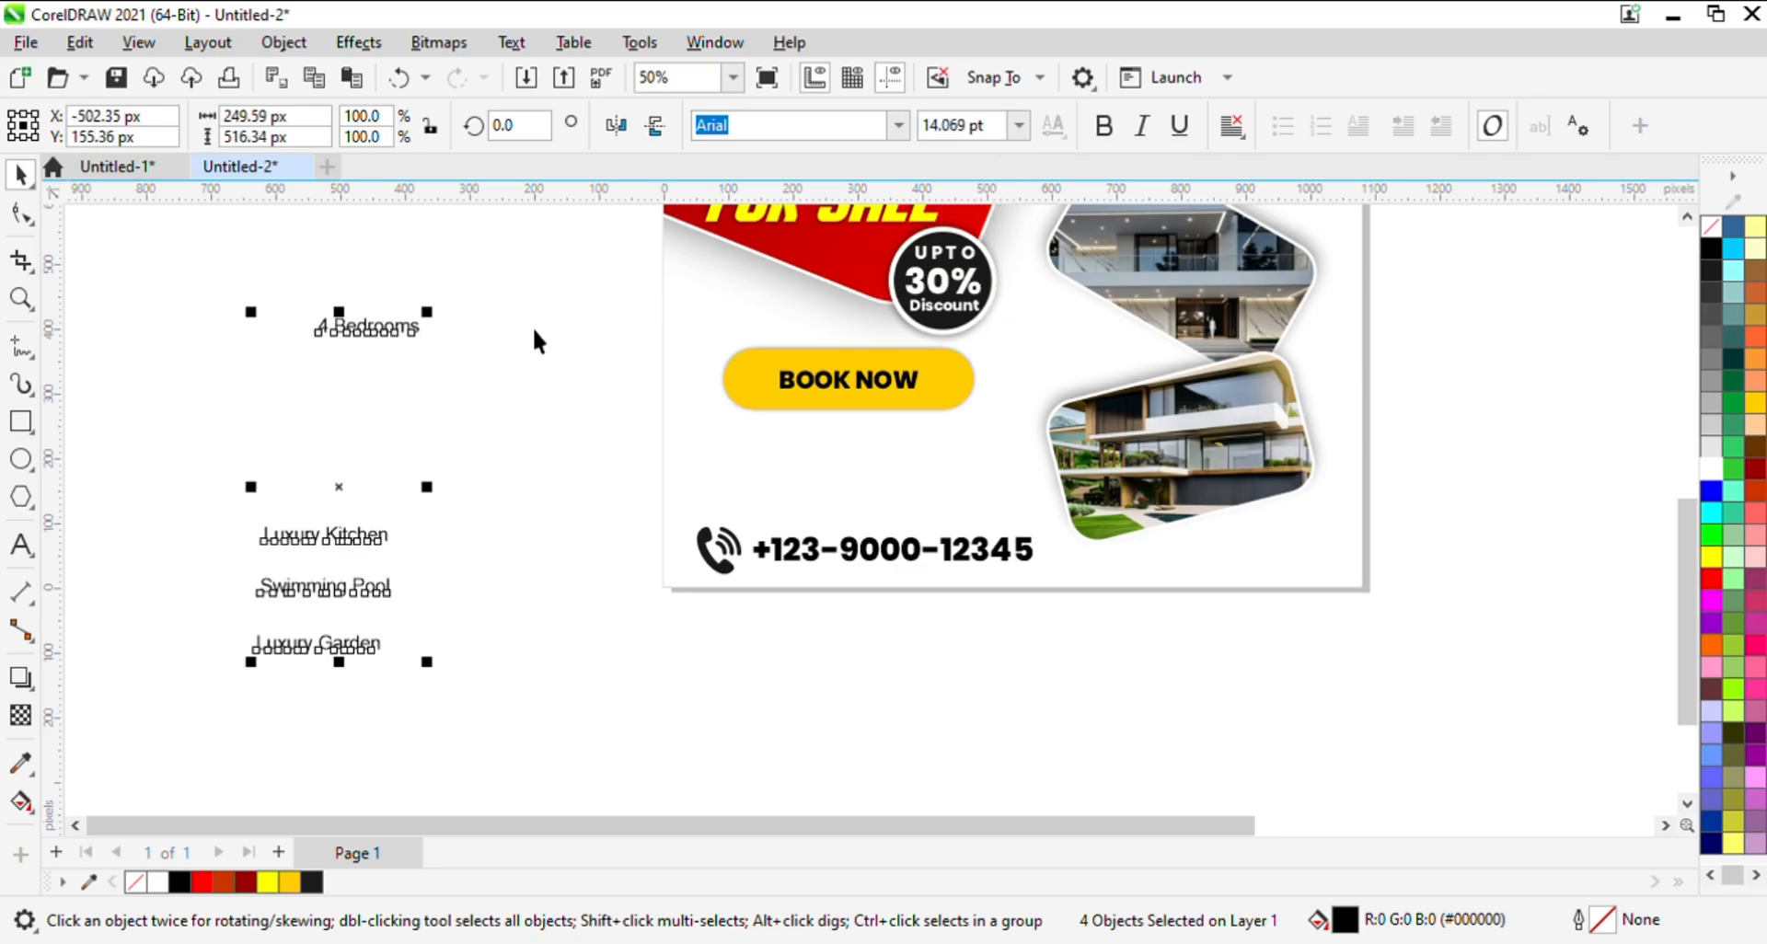
left_click(432, 312)
- Place "4 Bedrooms" and "Luxury Kitchen" side by side on the page, just below the BOOK NOW pill
left_click(386, 336)
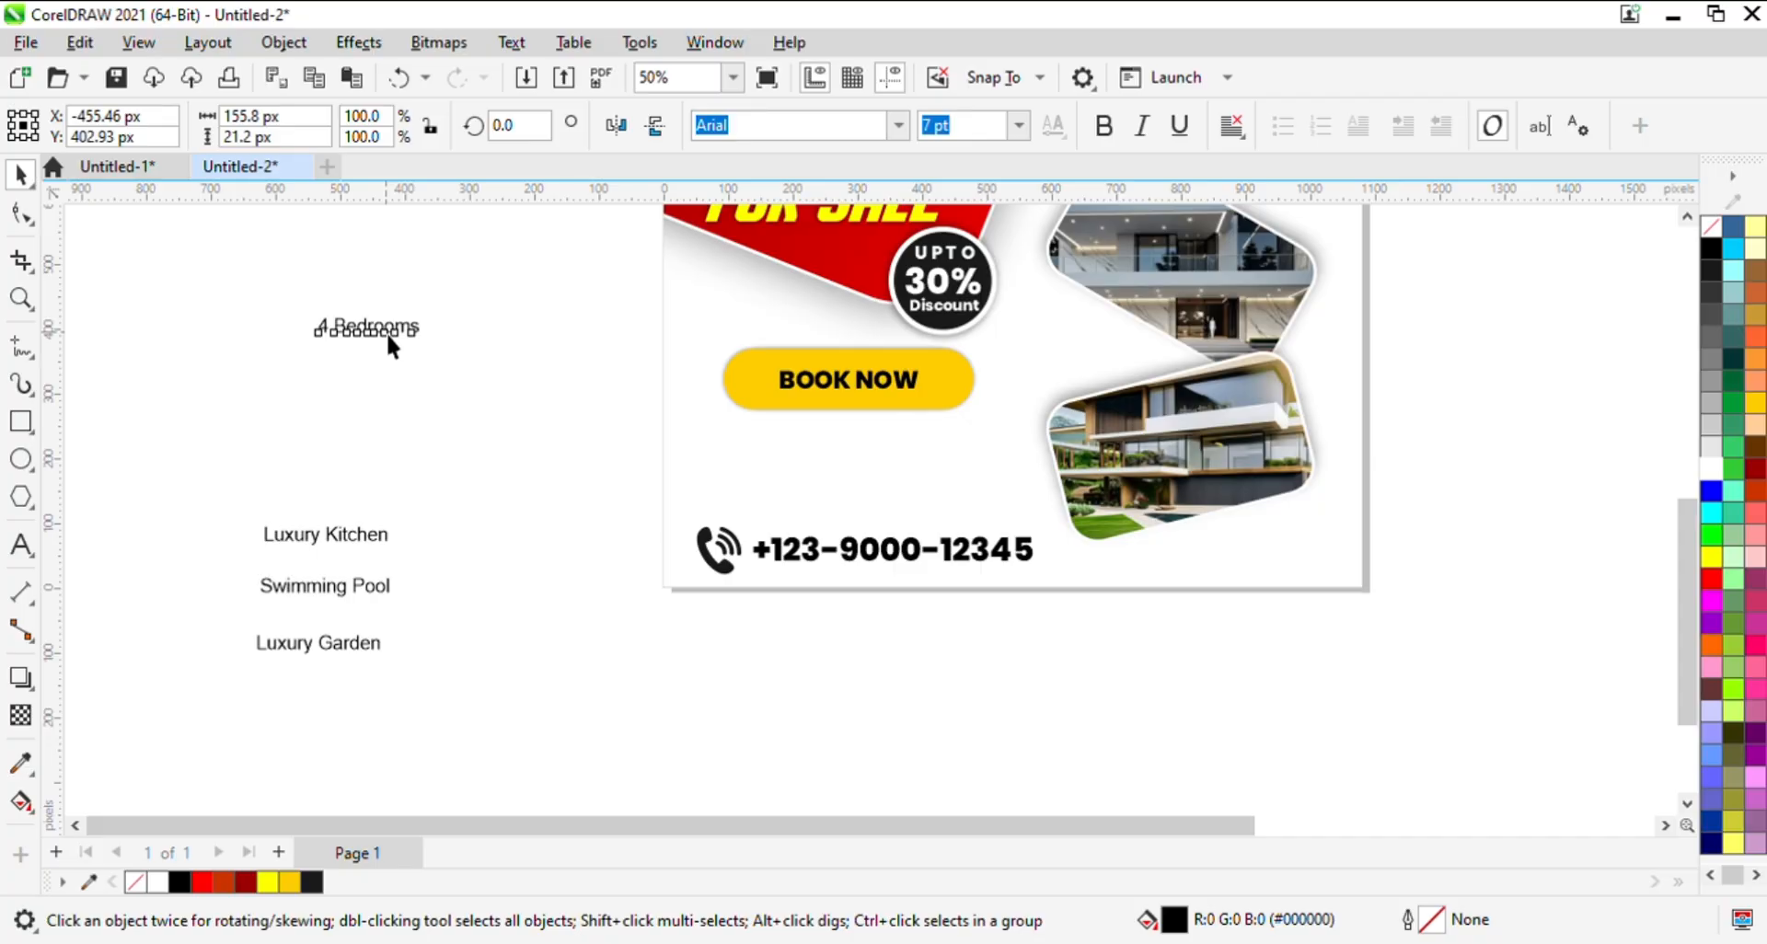
left_click_drag(385, 331, 777, 451)
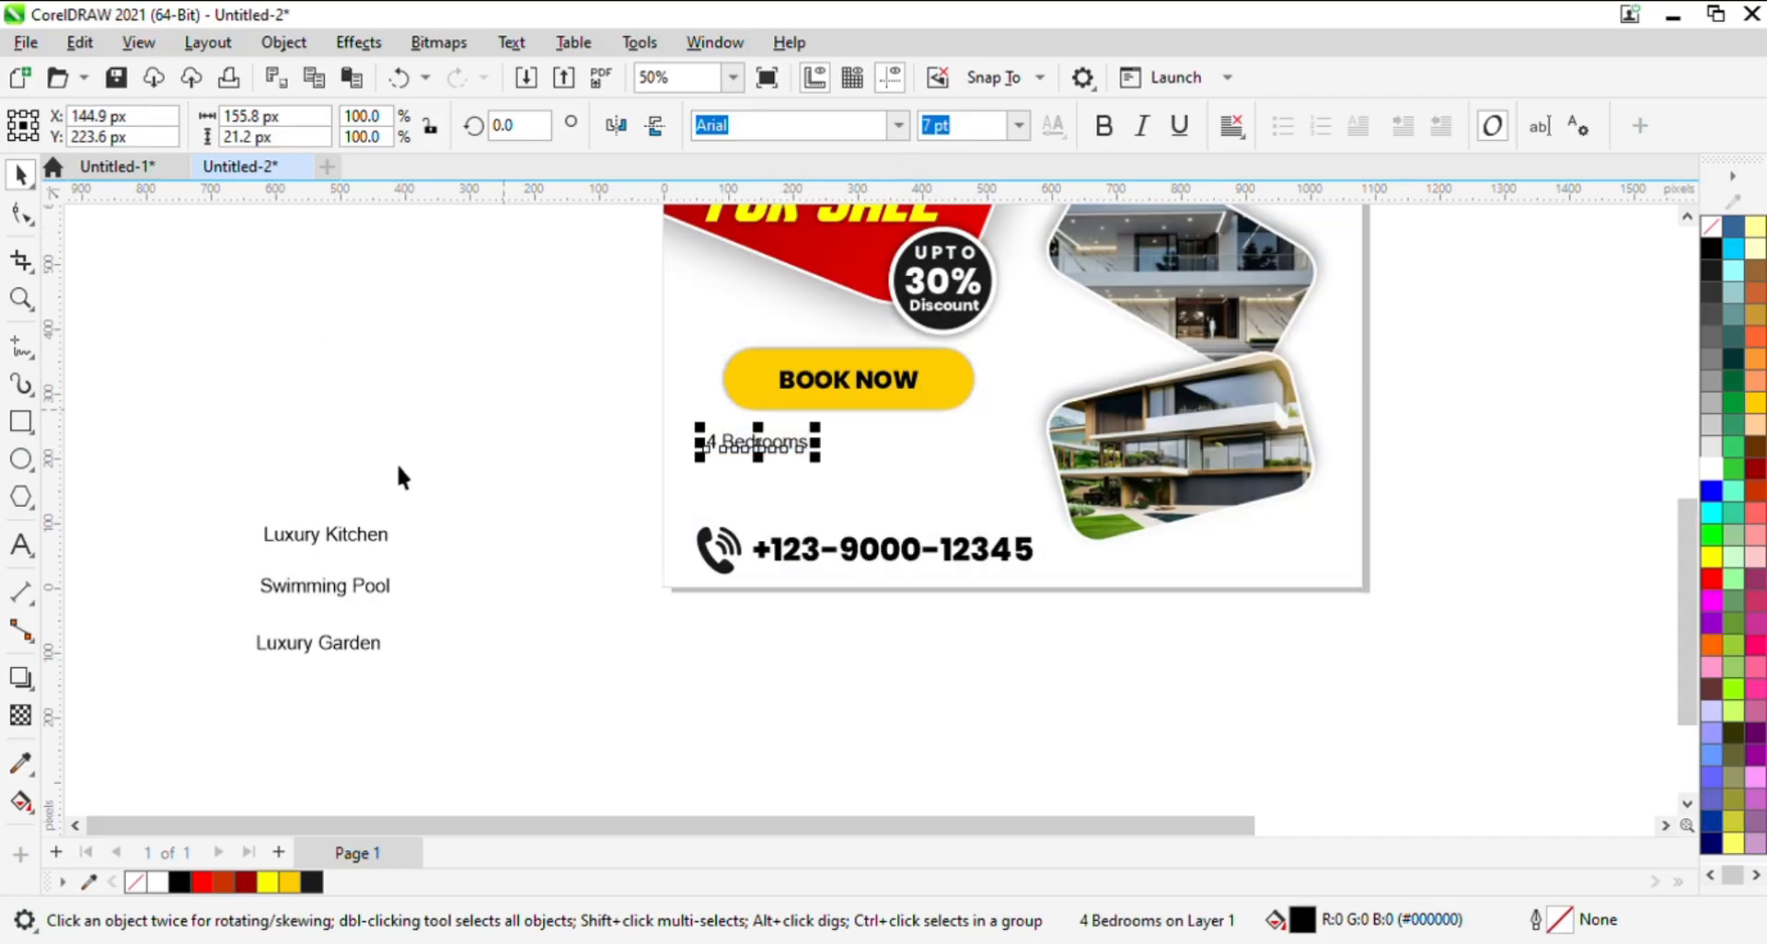
left_click_drag(337, 543, 960, 451)
left_click(433, 563)
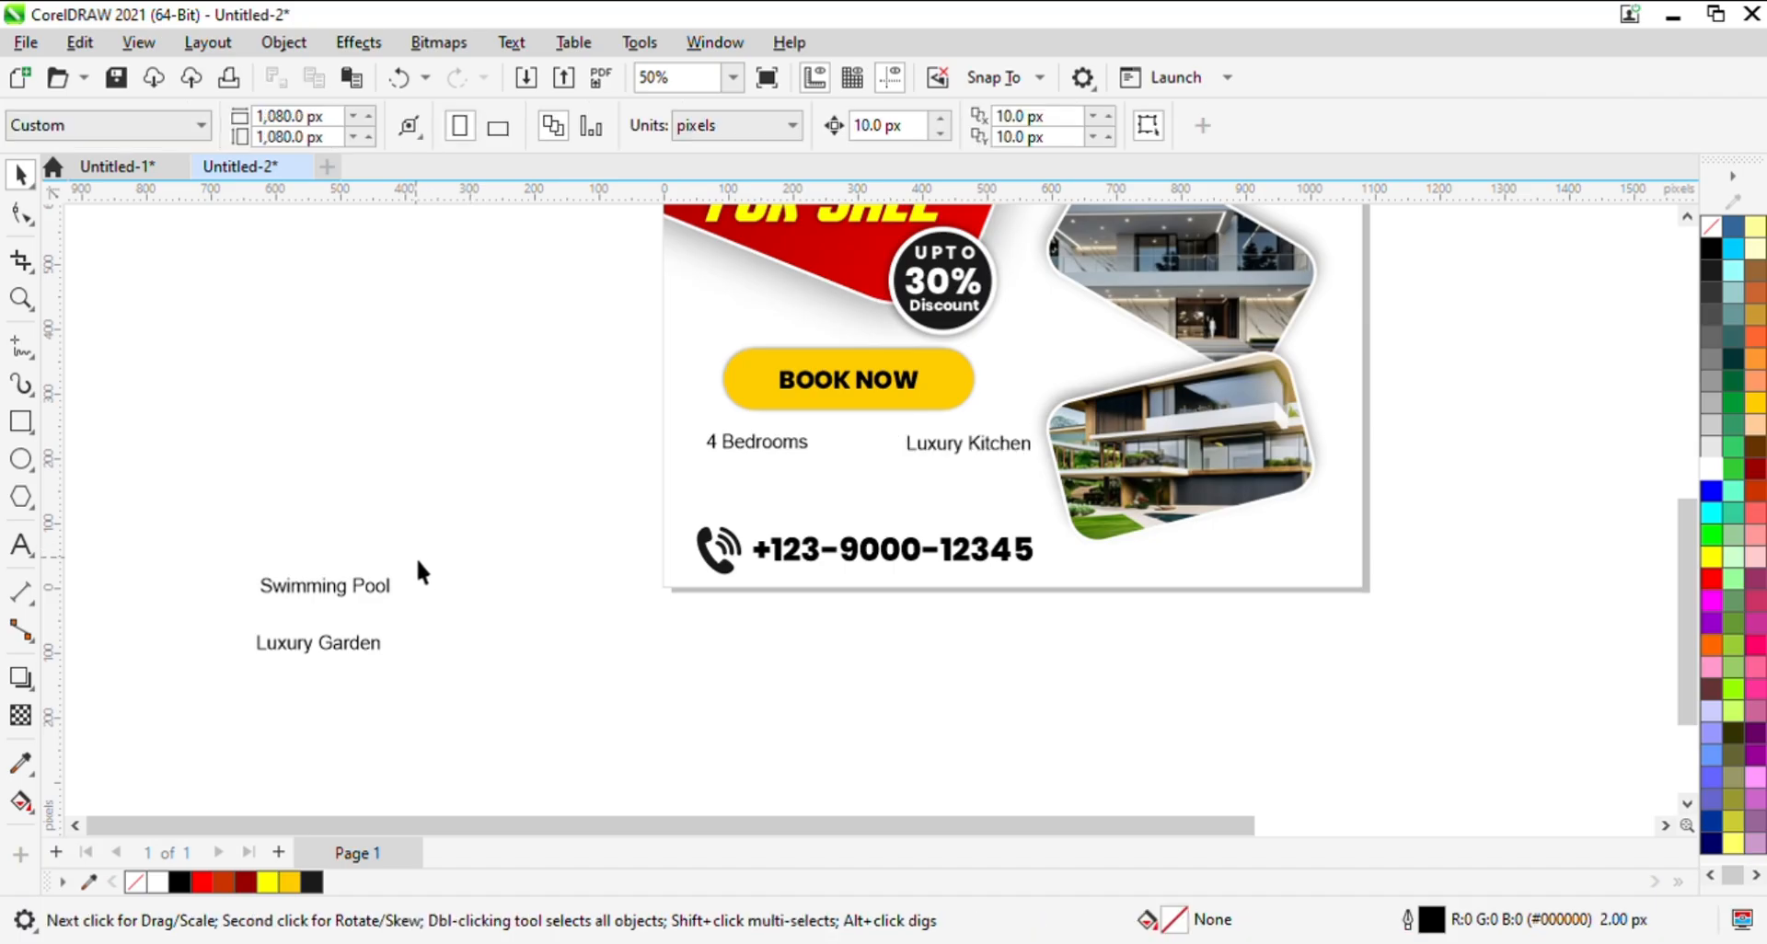
- Place "Swimming Pool" beneath "4 Bedrooms" and "Luxury Garden" beneath "Luxury Kitchen", above the phone contact
left_click_drag(346, 596, 786, 495)
left_click_drag(343, 647, 970, 489)
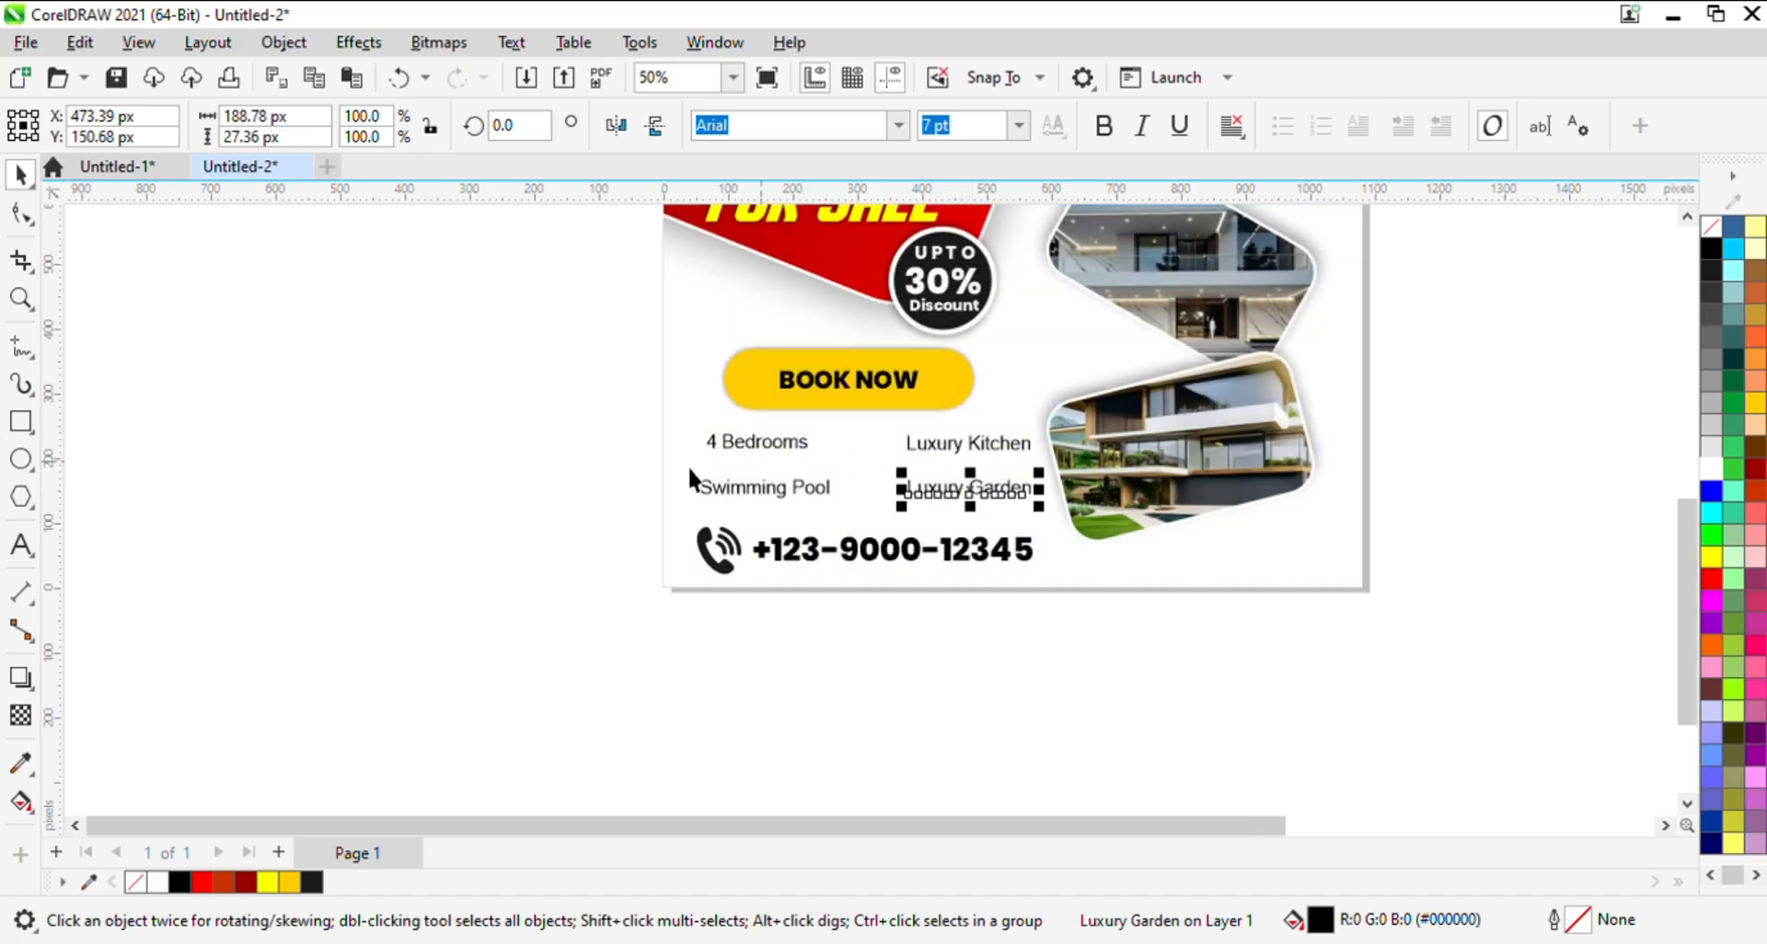
left_click(844, 472)
key("F2")
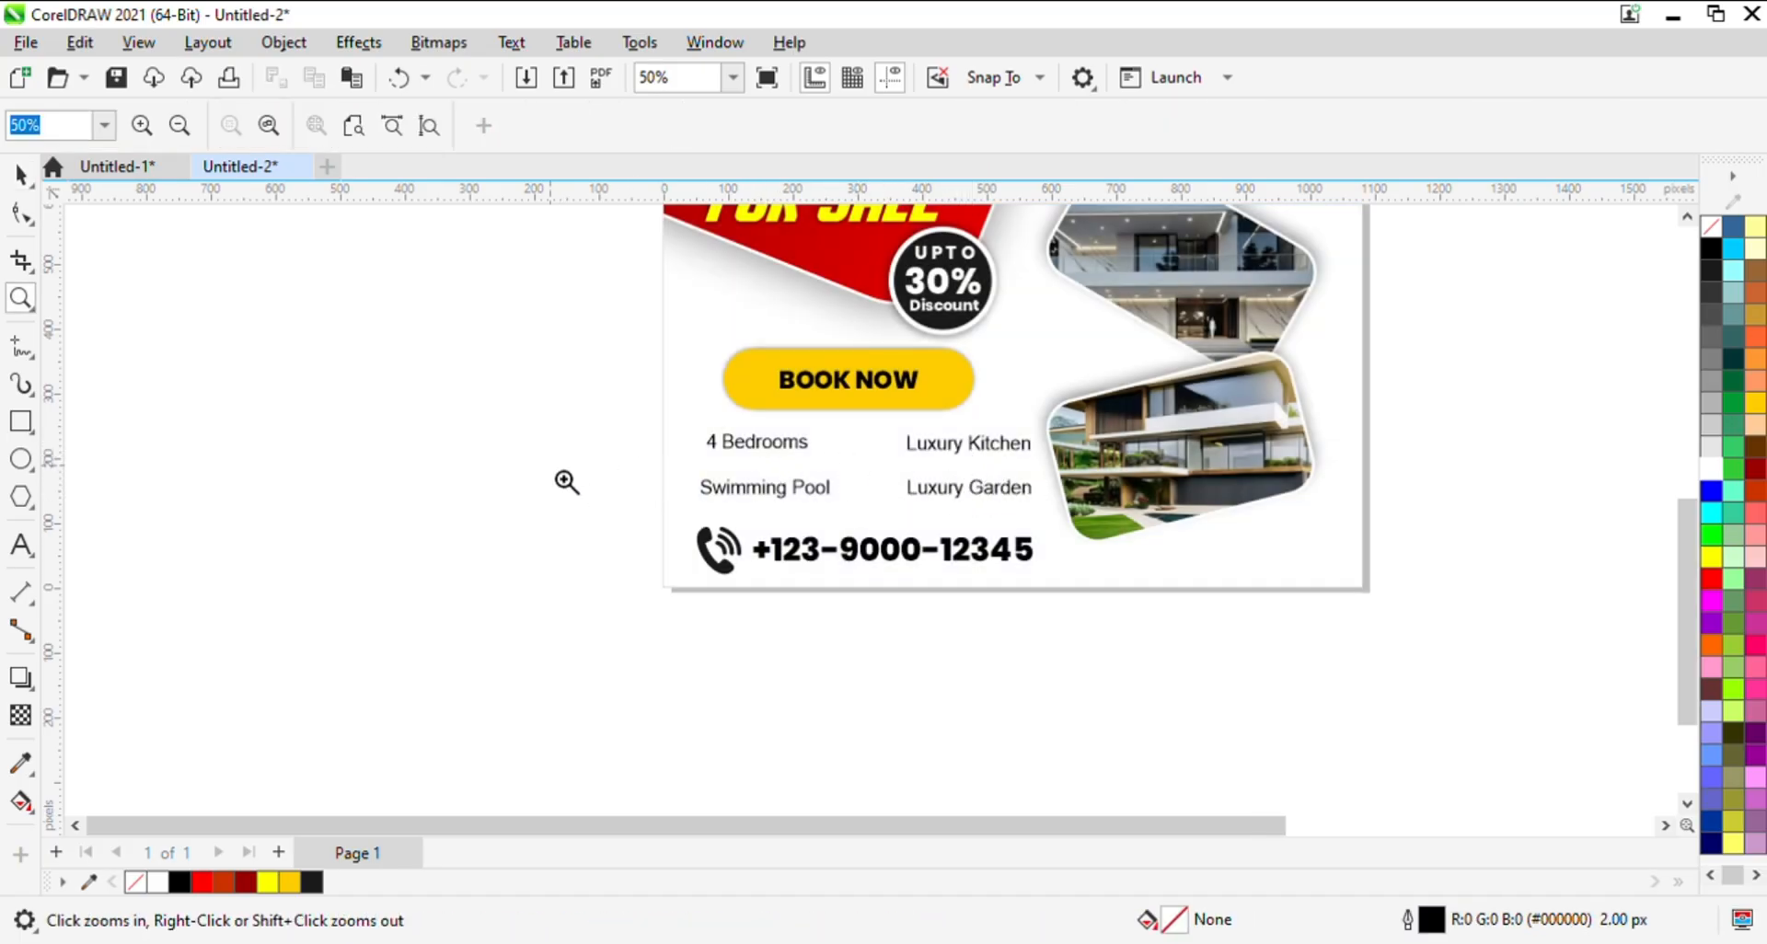
left_click_drag(572, 363, 1230, 612)
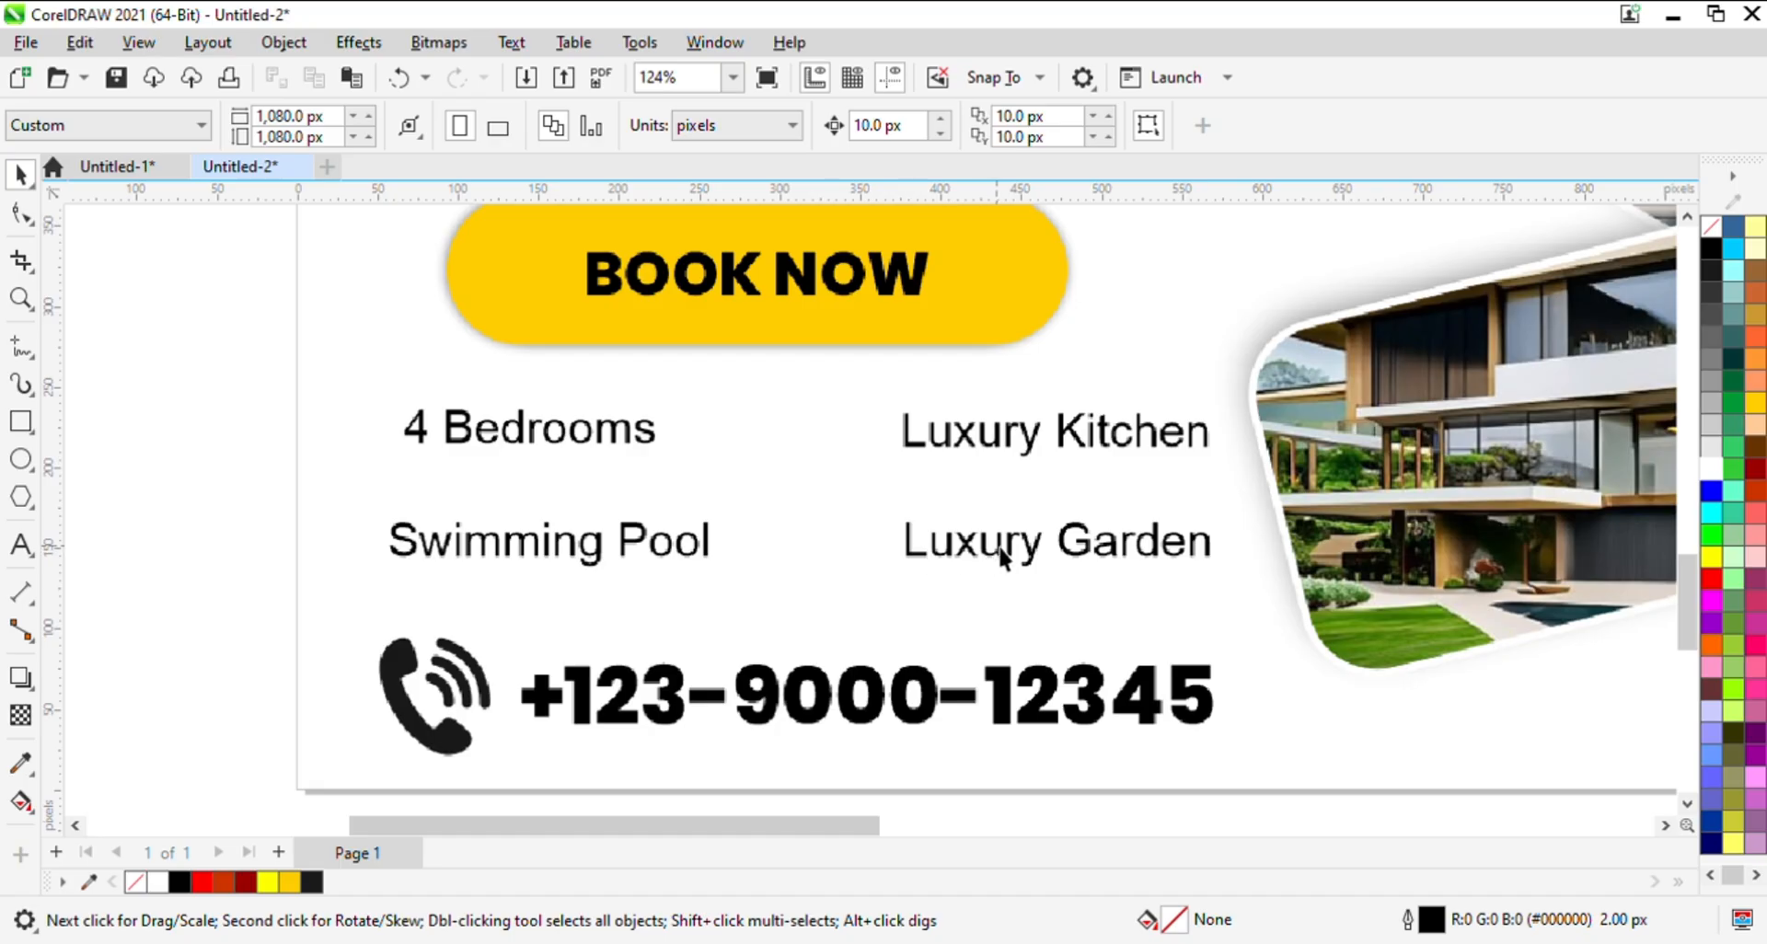
left_click_drag(1001, 557, 998, 553)
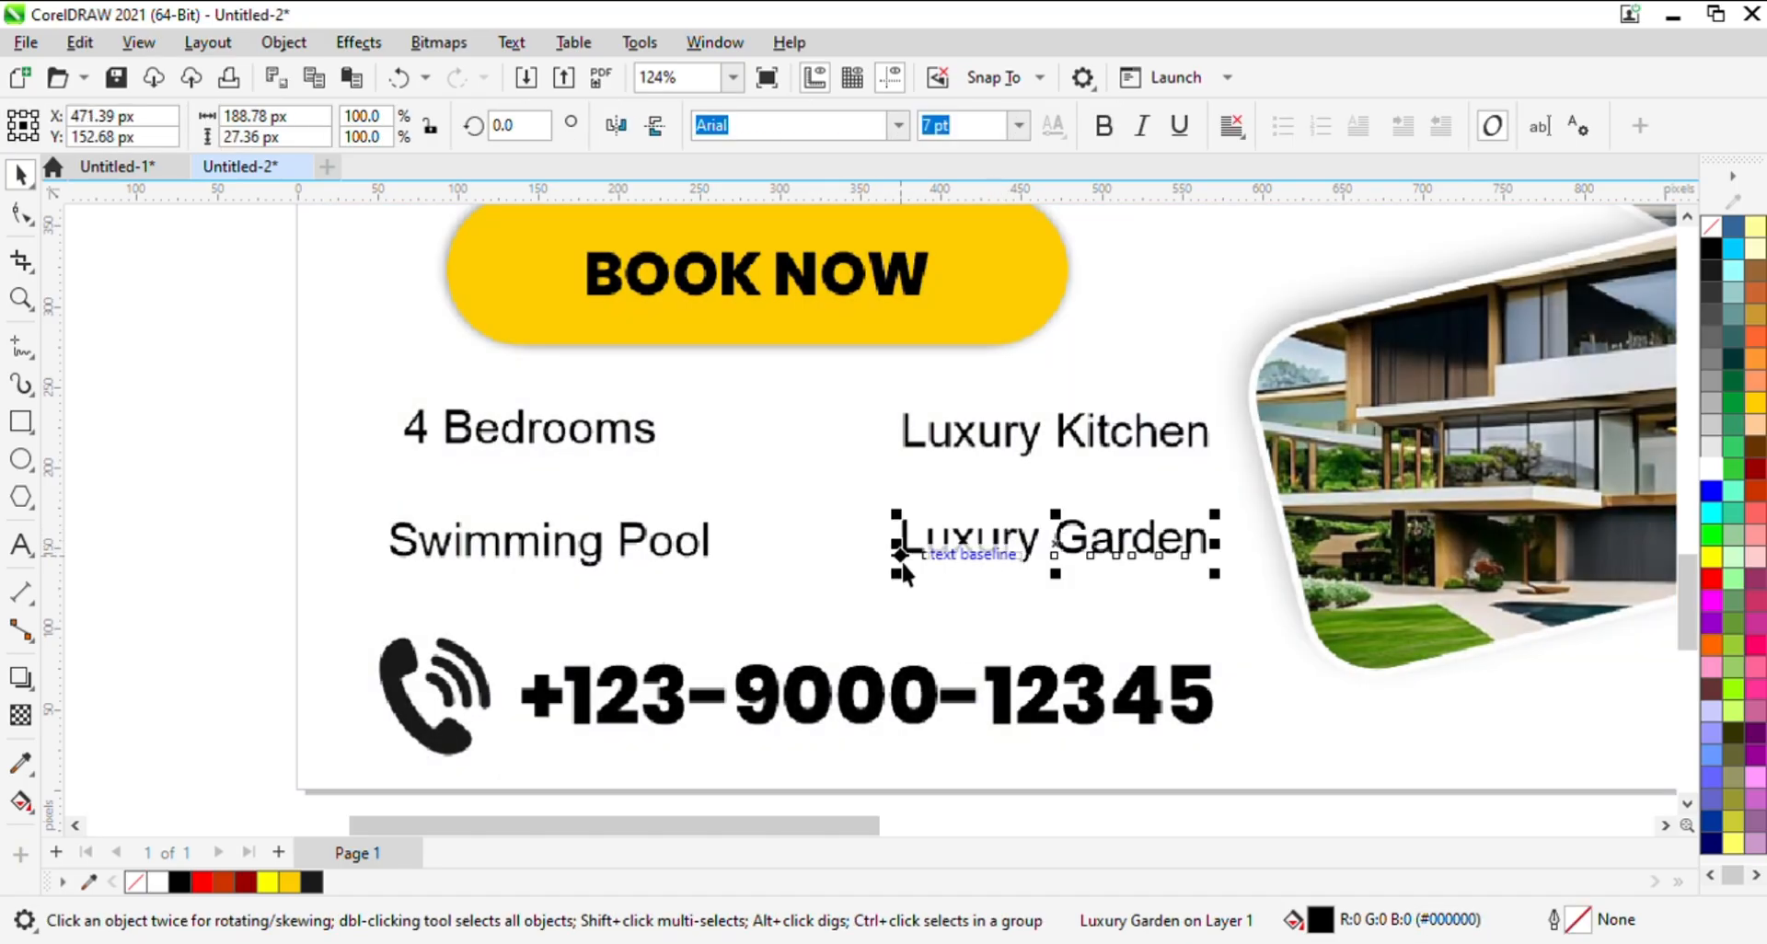
- Change the font of all four feature texts to a light upright Poppins style
left_click(193, 517)
left_click(480, 444)
left_click(512, 552, "shift")
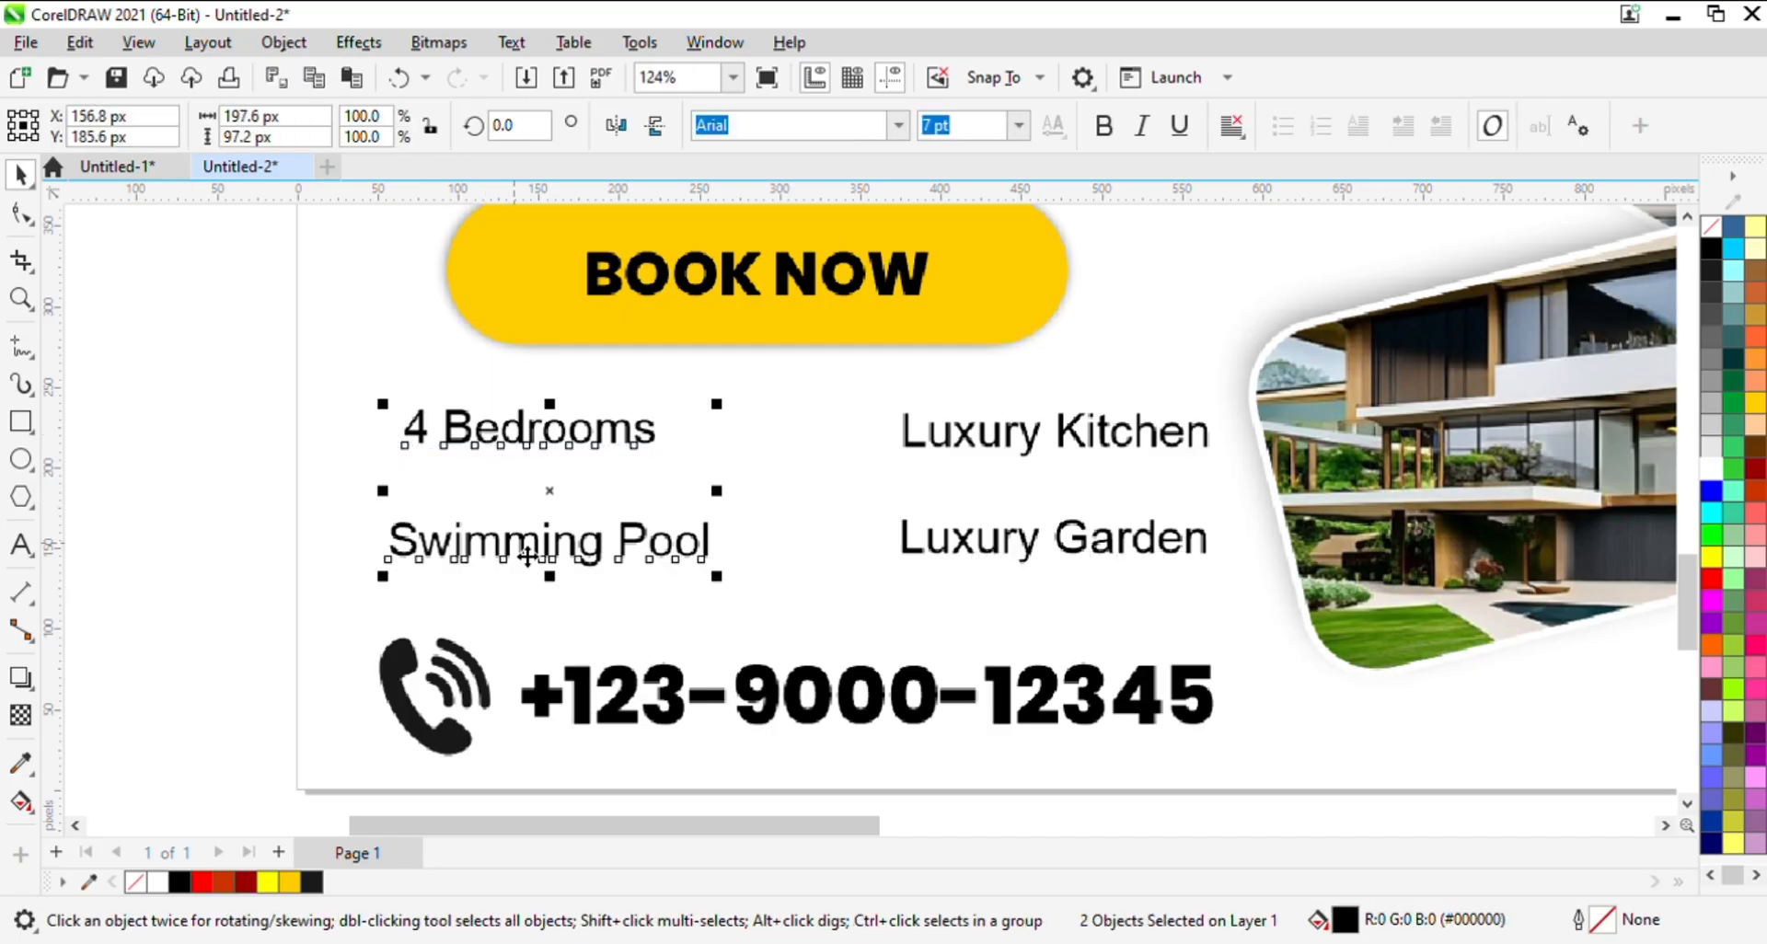
left_click(1096, 438, "shift")
left_click(1095, 555, "shift")
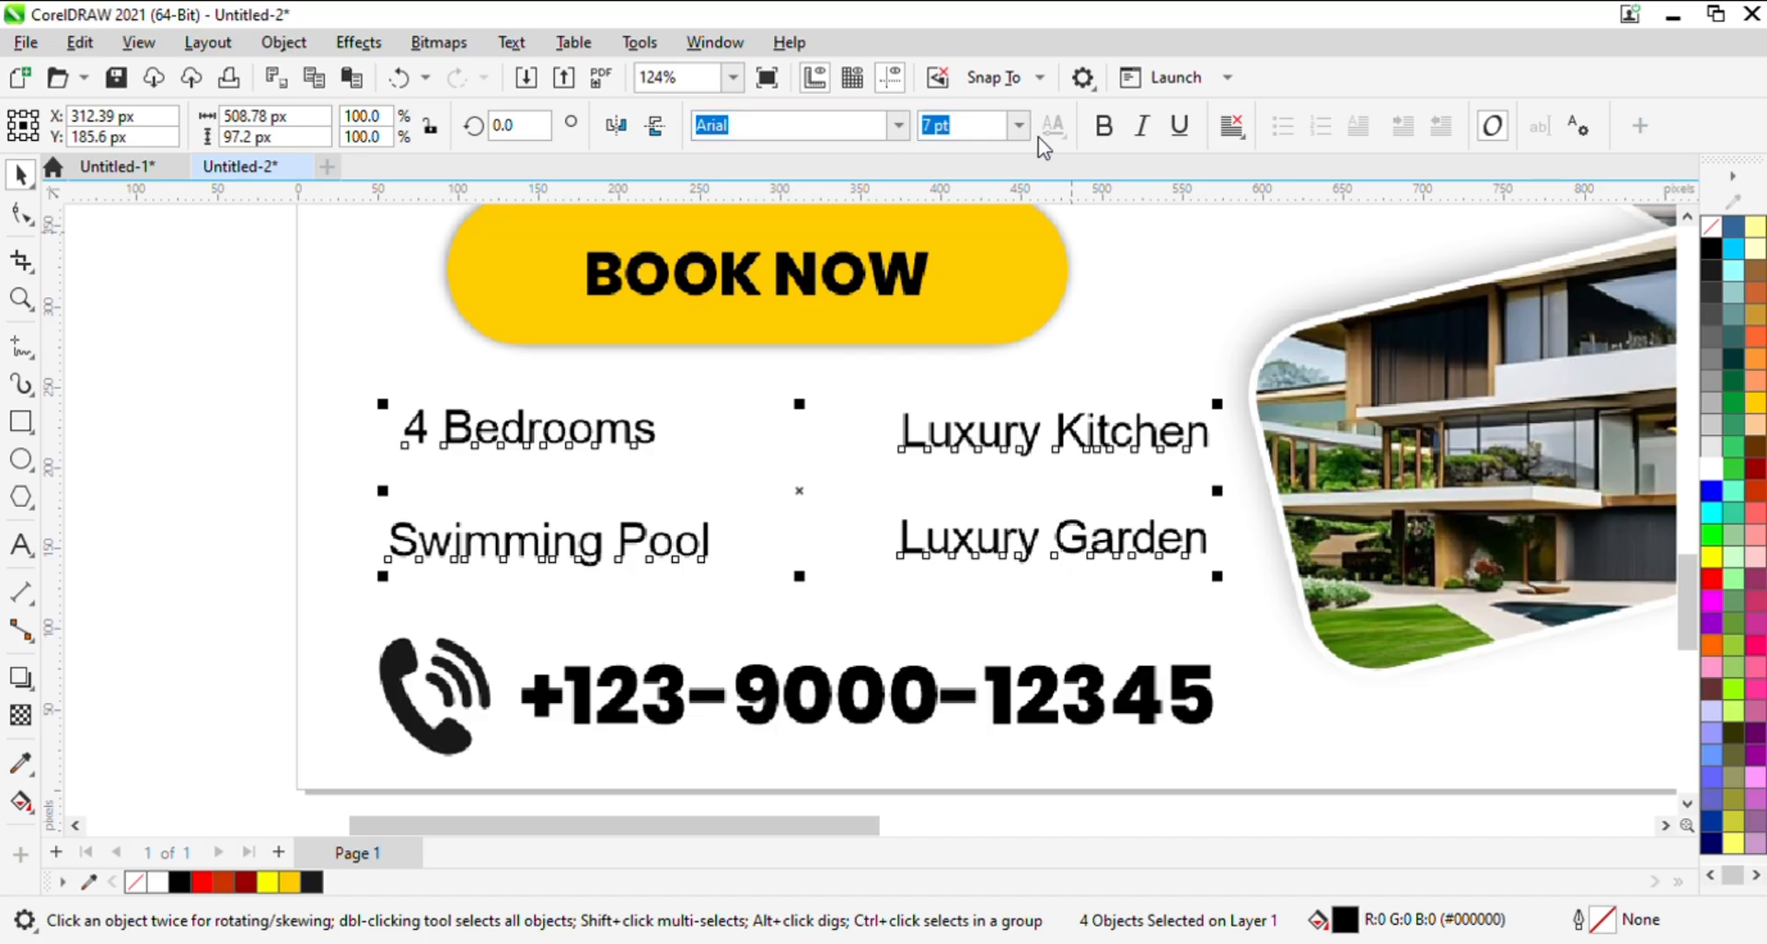
left_click(903, 129)
left_click(822, 228)
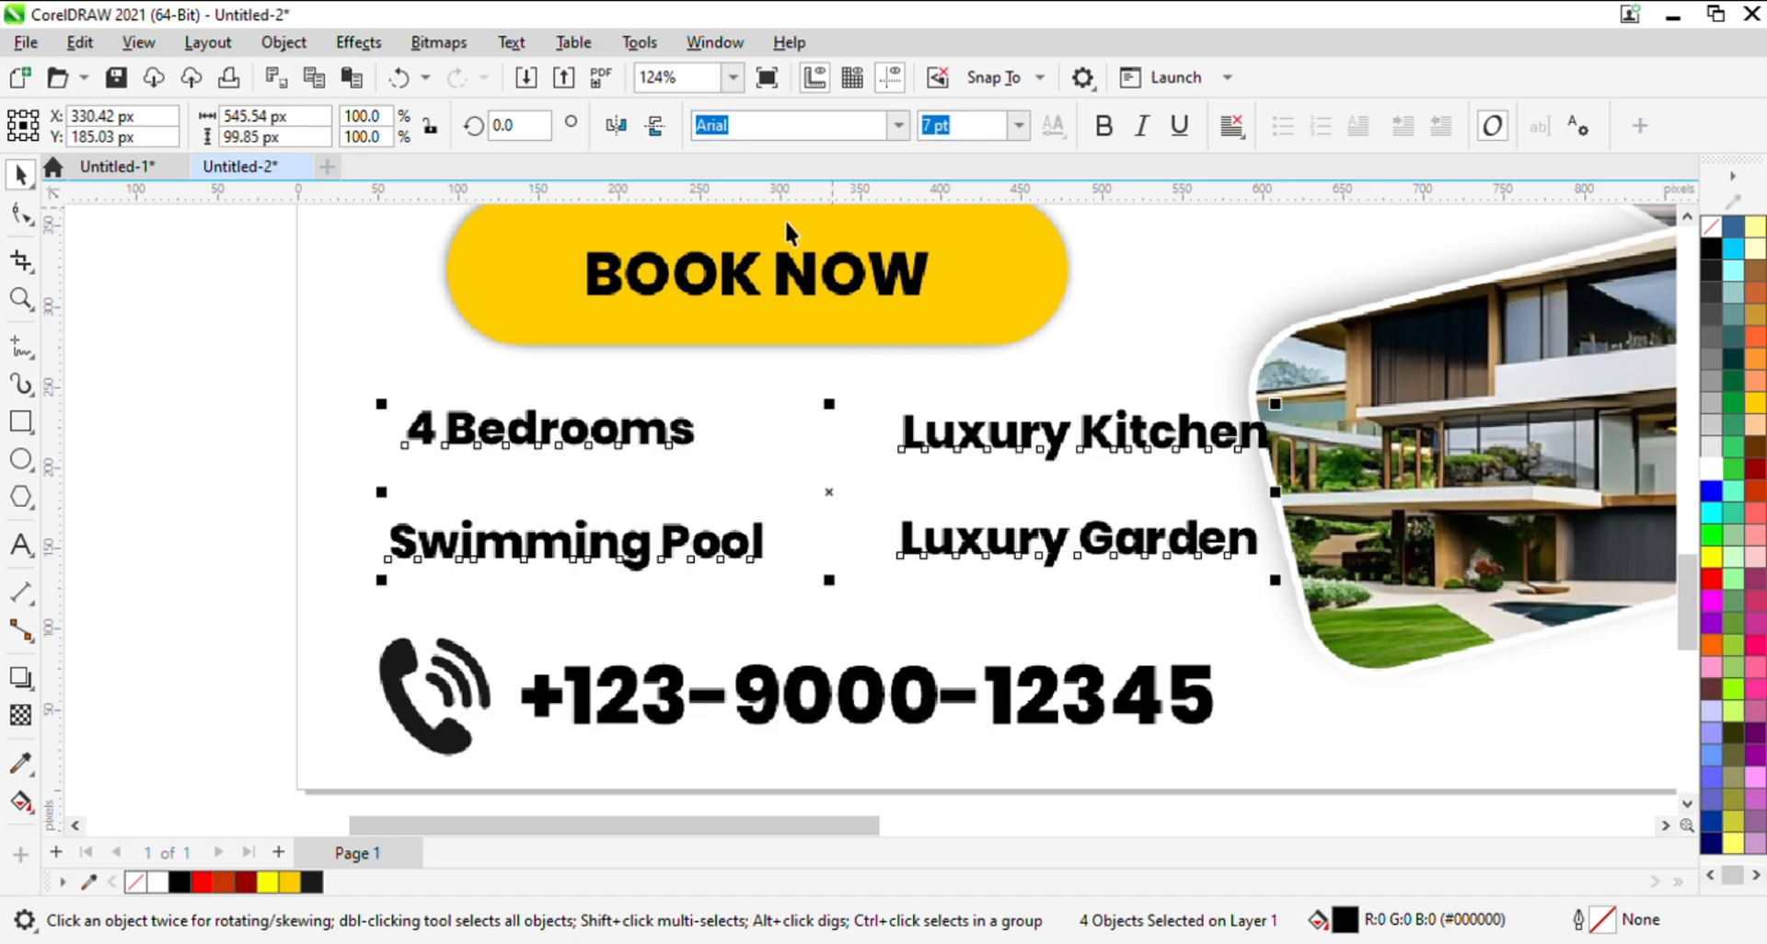
left_click(898, 135)
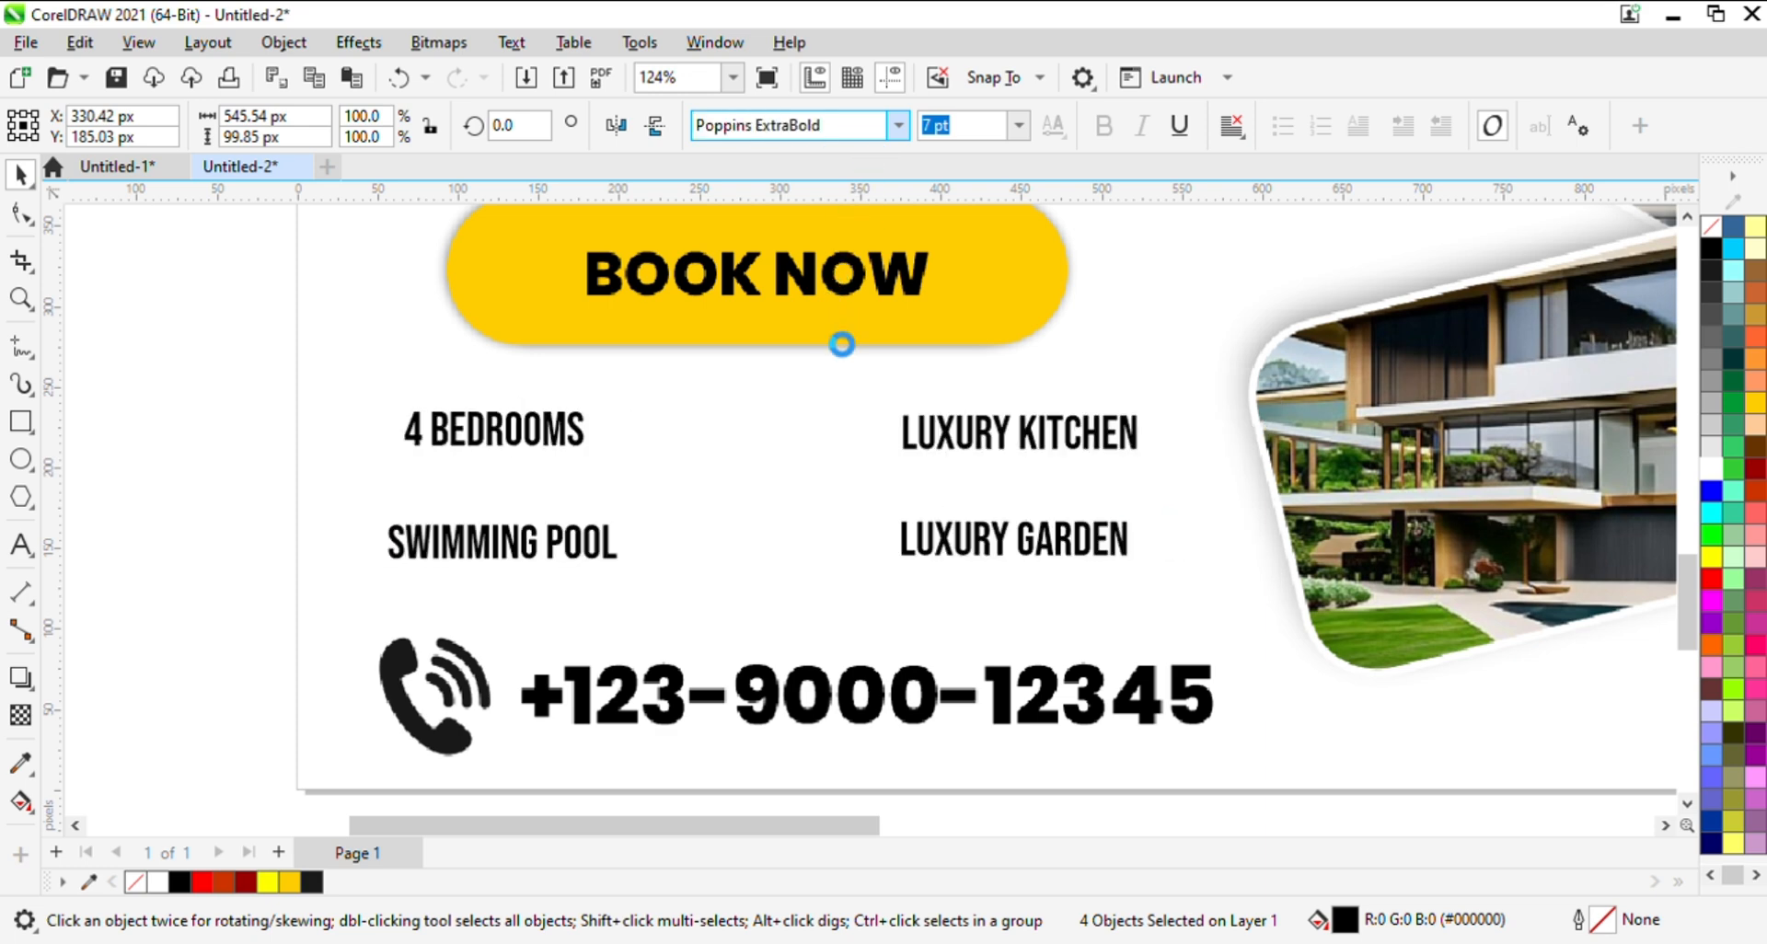
left_click(836, 130)
key("BackSpace")
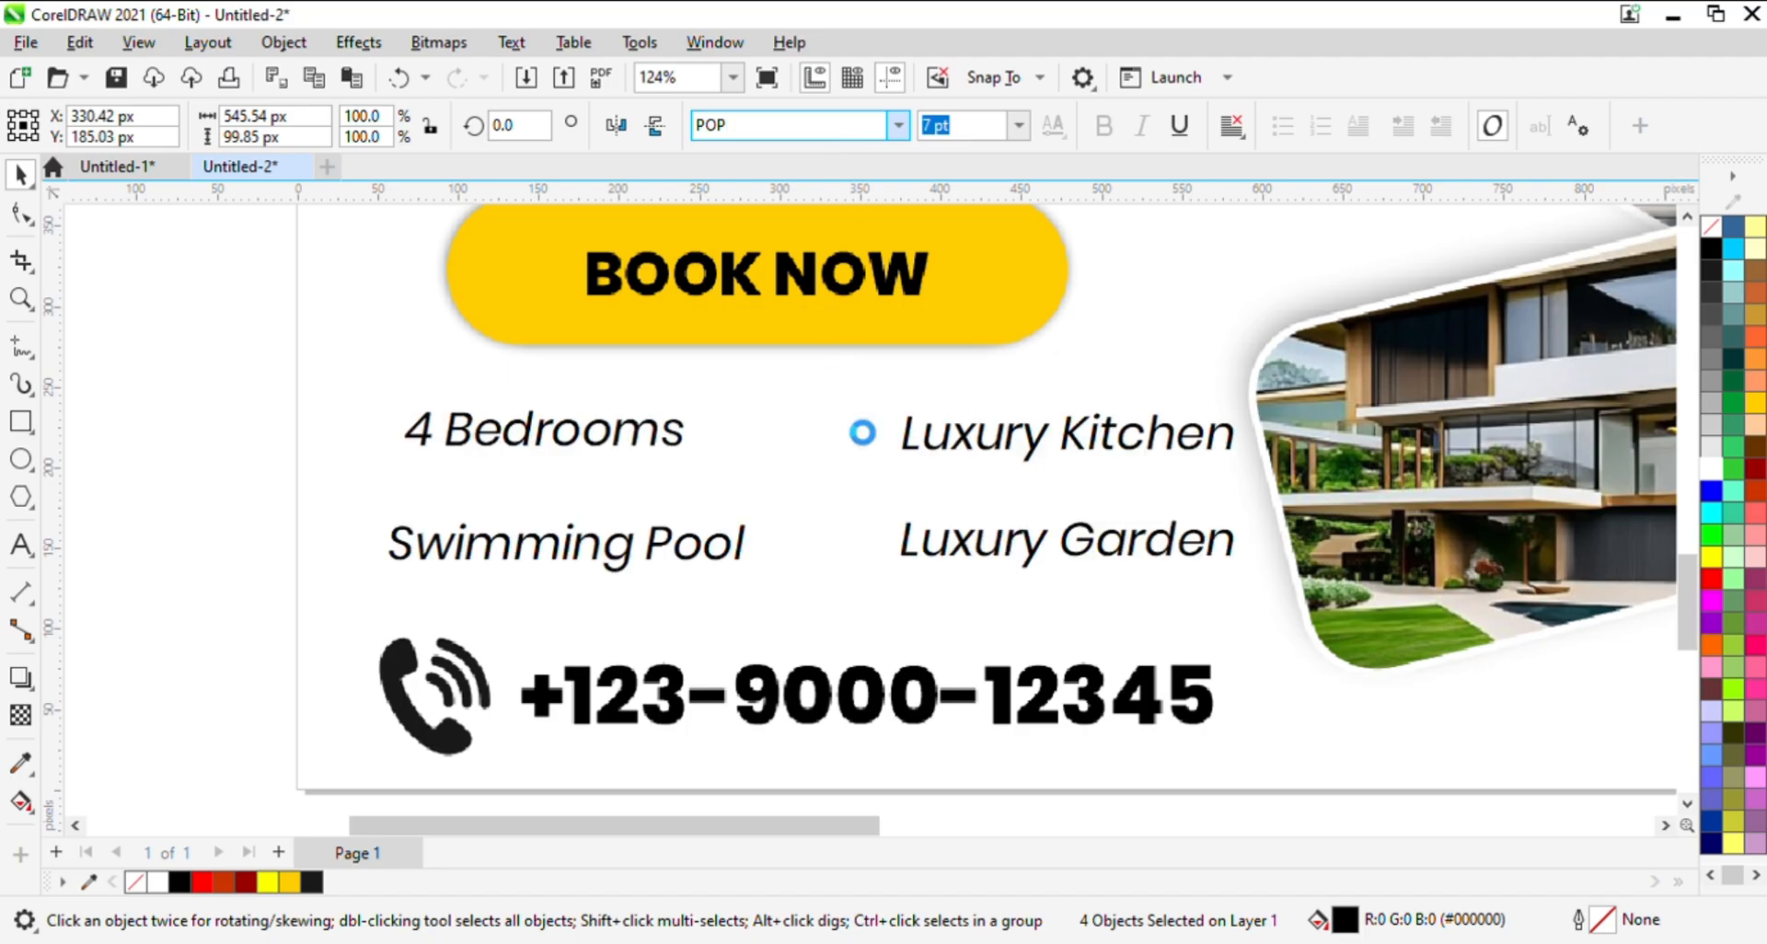
left_click(845, 373)
- Recolour the RedHome logo white, scale it down to about 122 by 172 px and place it at the red shape's upper-left corner
key("F3")
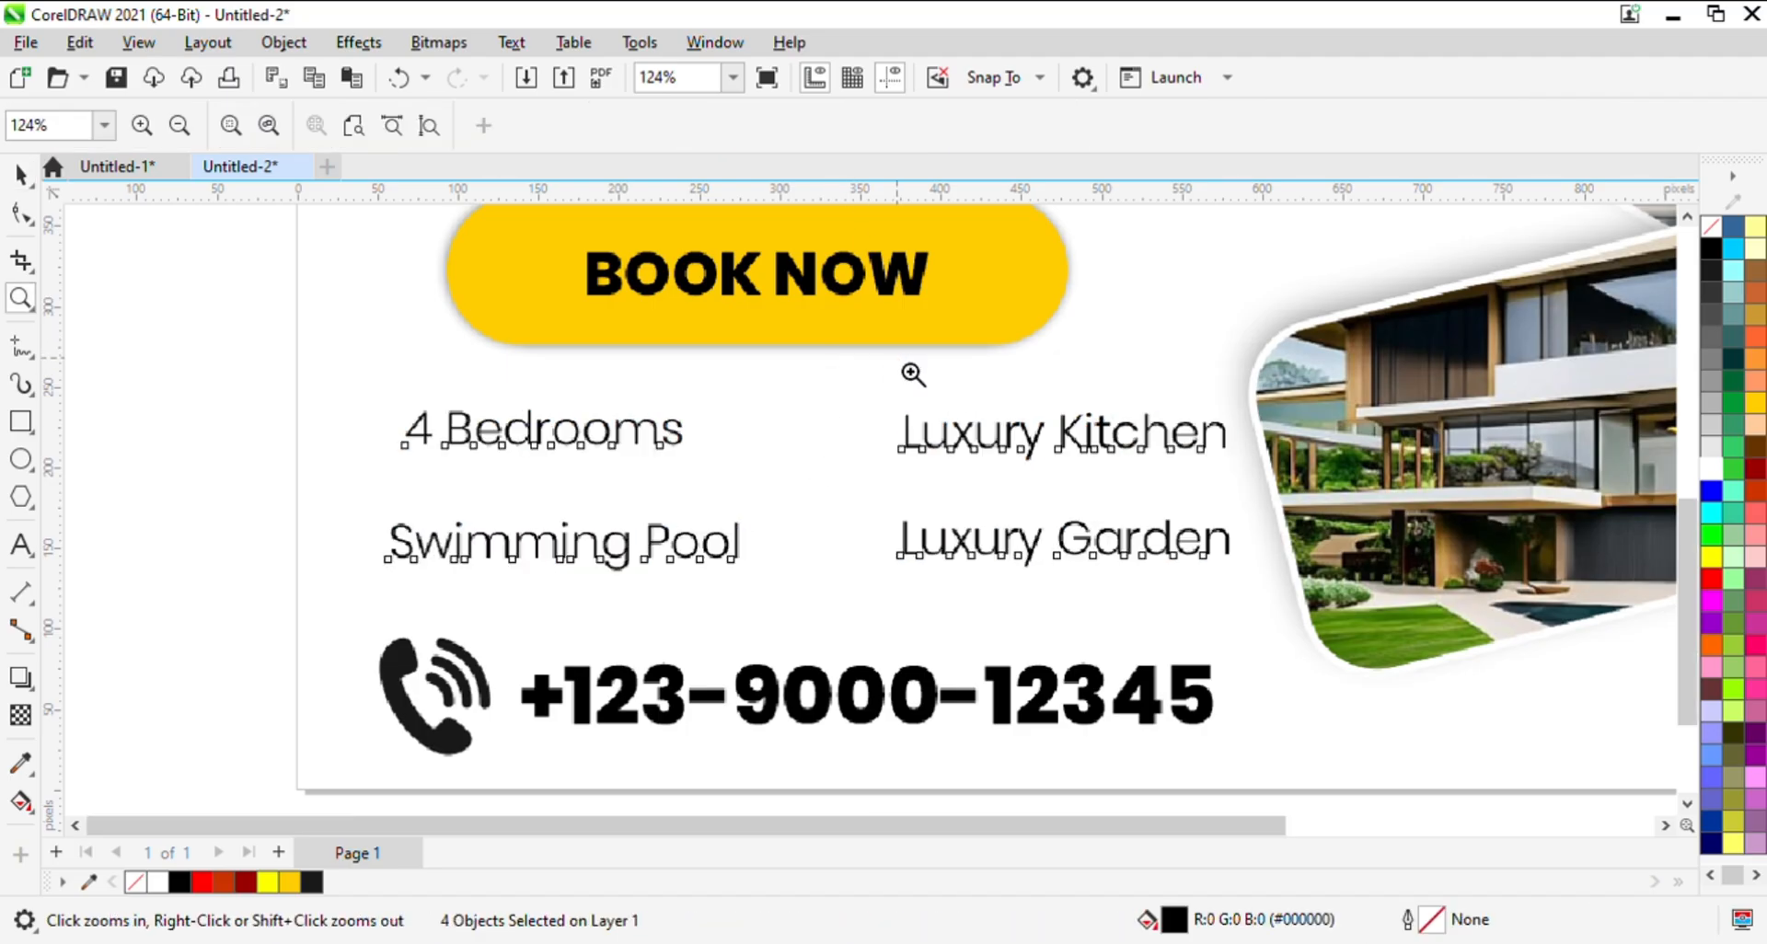
left_click(601, 449)
key("h")
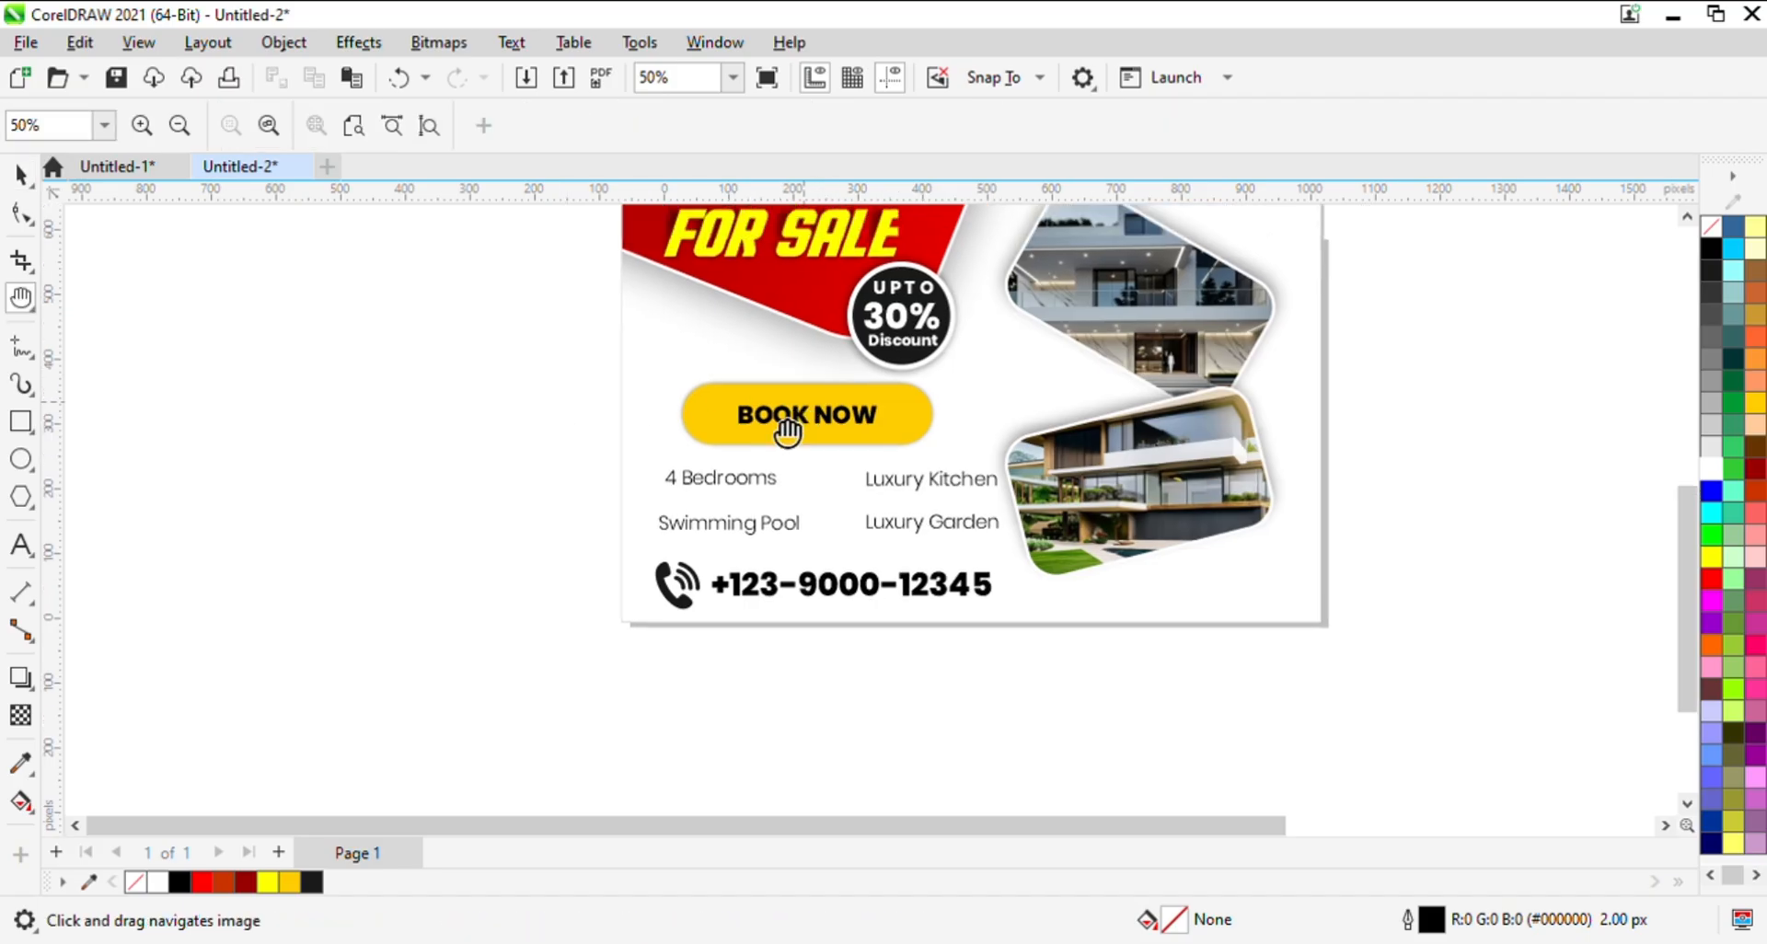
left_click_drag(789, 430, 716, 529)
scroll(865, 524, "down", 1)
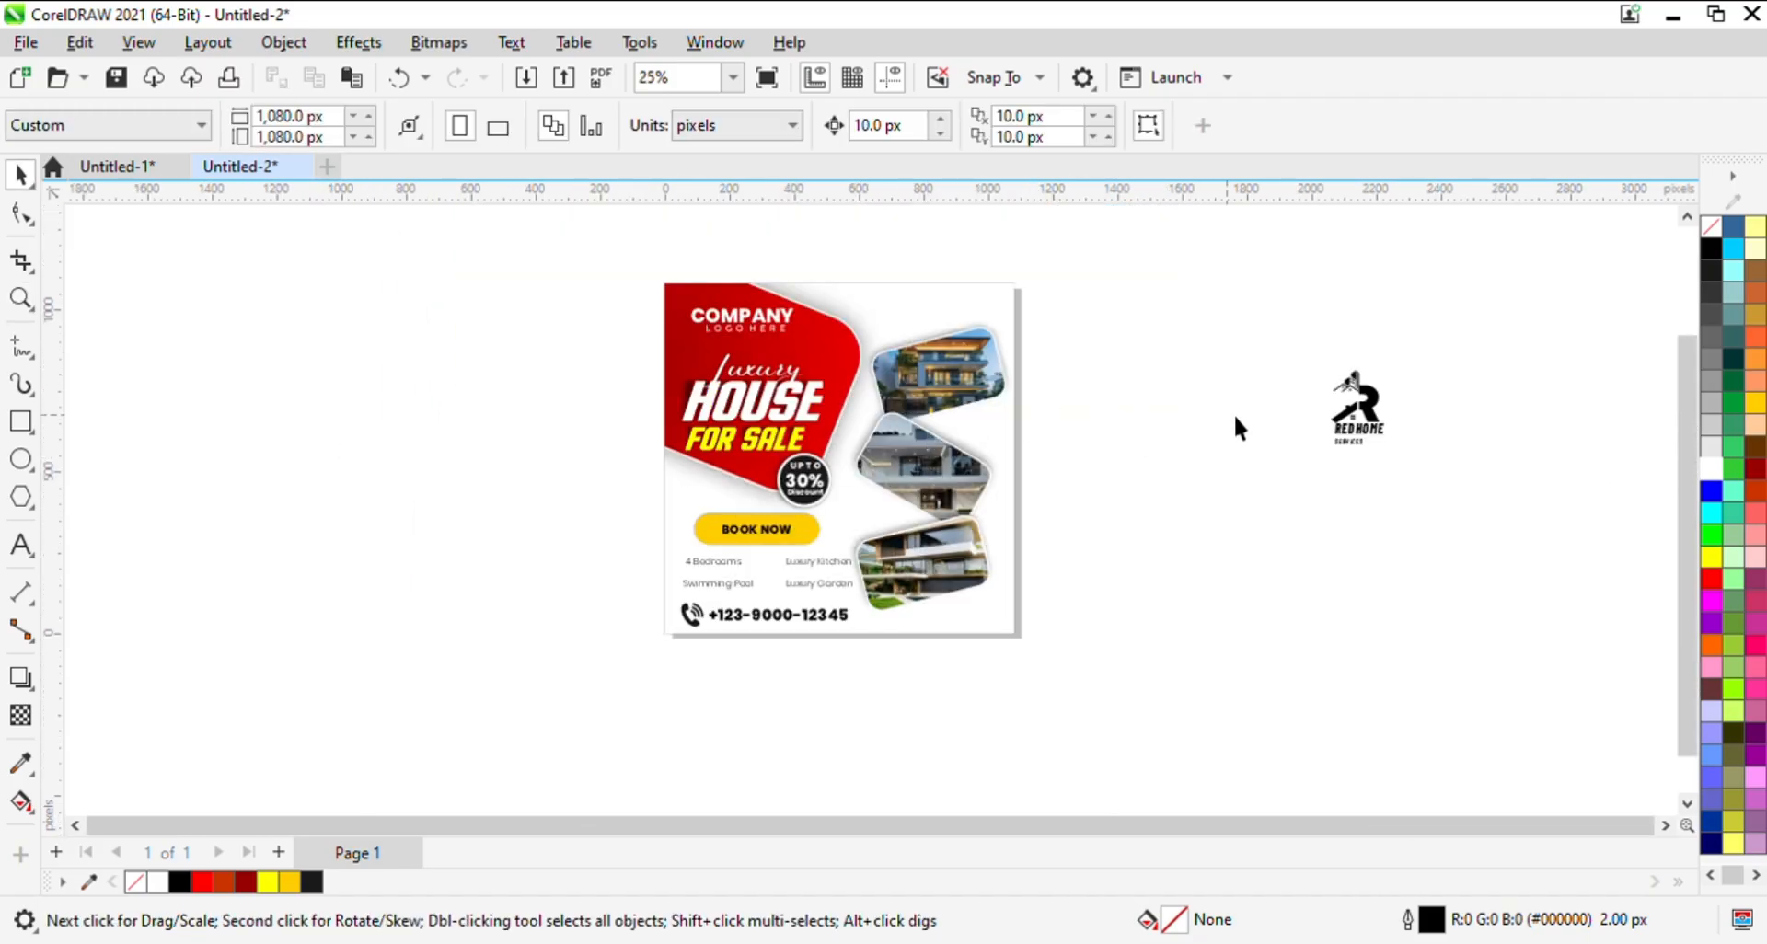
left_click(1357, 414)
left_click_drag(1390, 364, 716, 341)
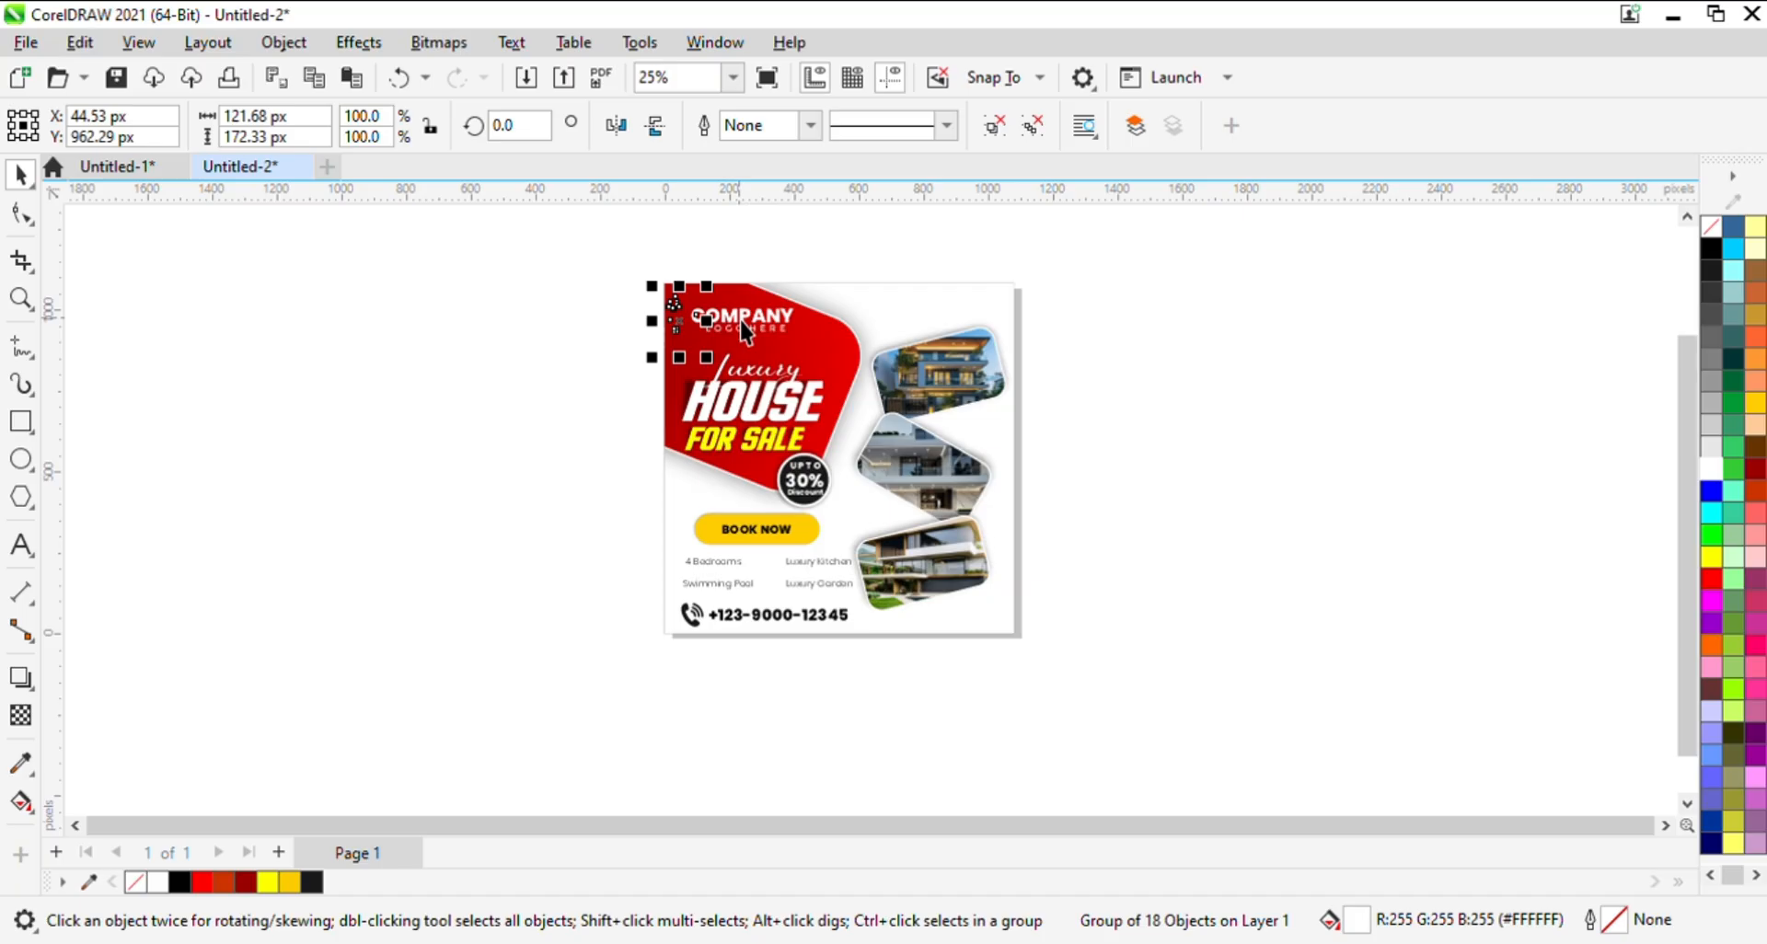
- Shift the "COMPANY" and "LOGO HERE" texts together about 20 px to the right, away from the logo
key("z")
left_click_drag(596, 259, 910, 425)
left_click(16, 169)
left_click(793, 432, "ctrl")
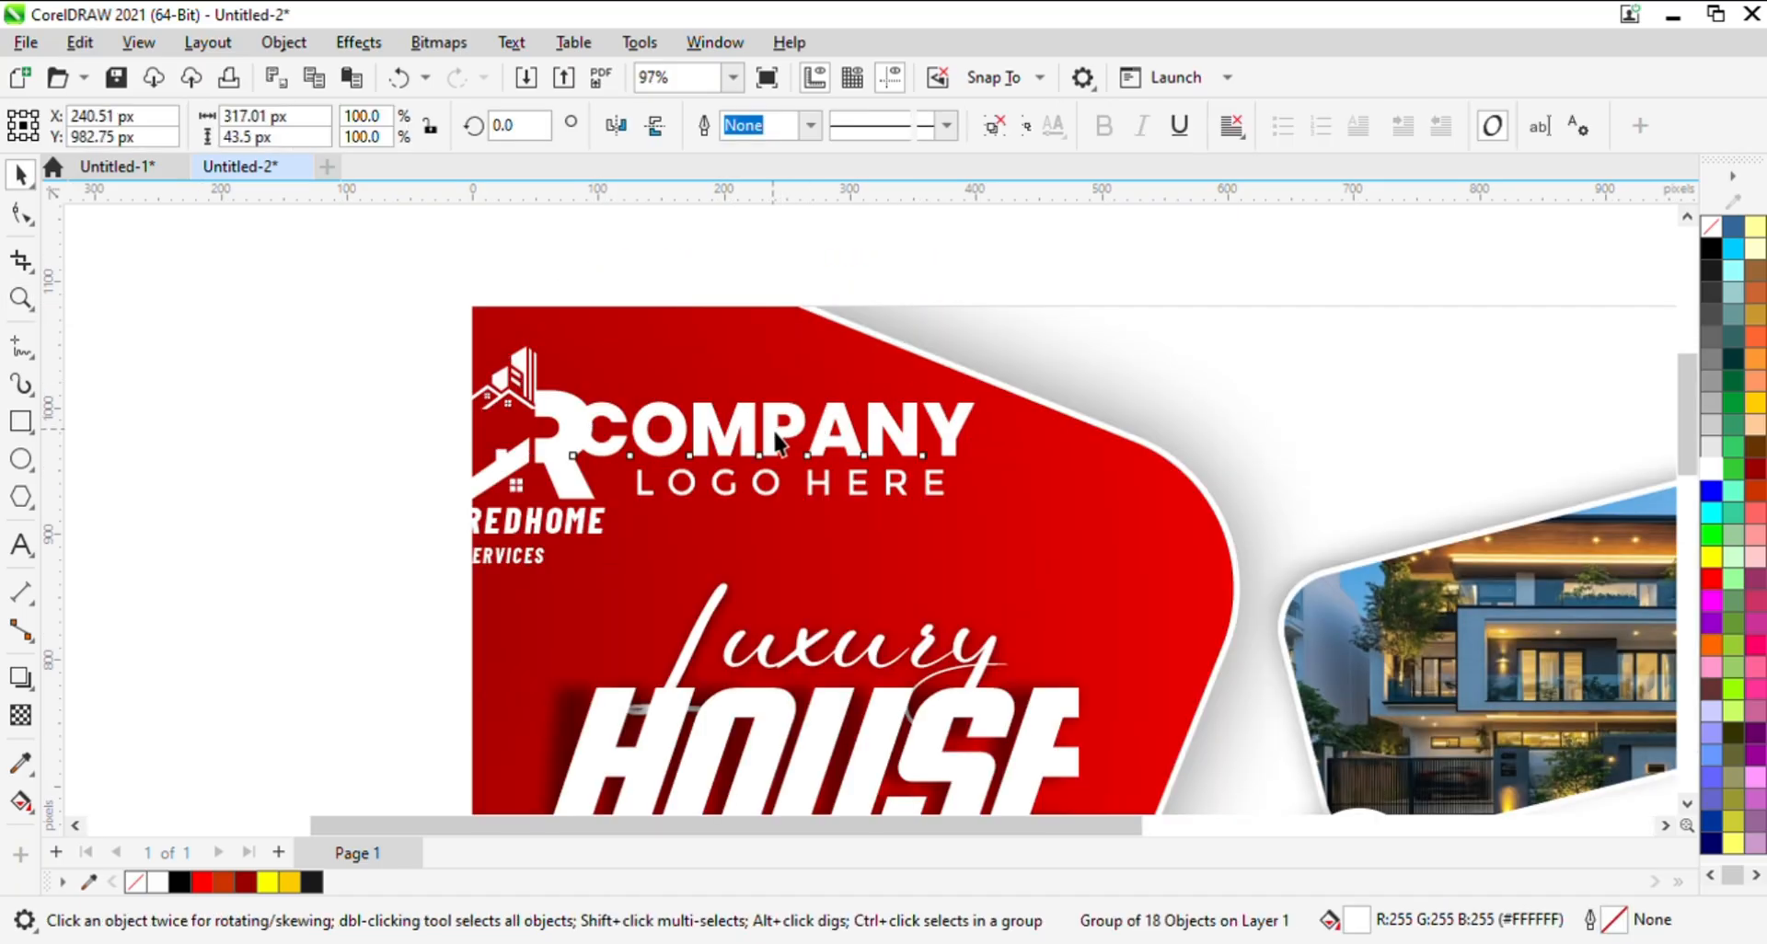
left_click(778, 492, "ctrl+shift")
left_click_drag(787, 506, 813, 507)
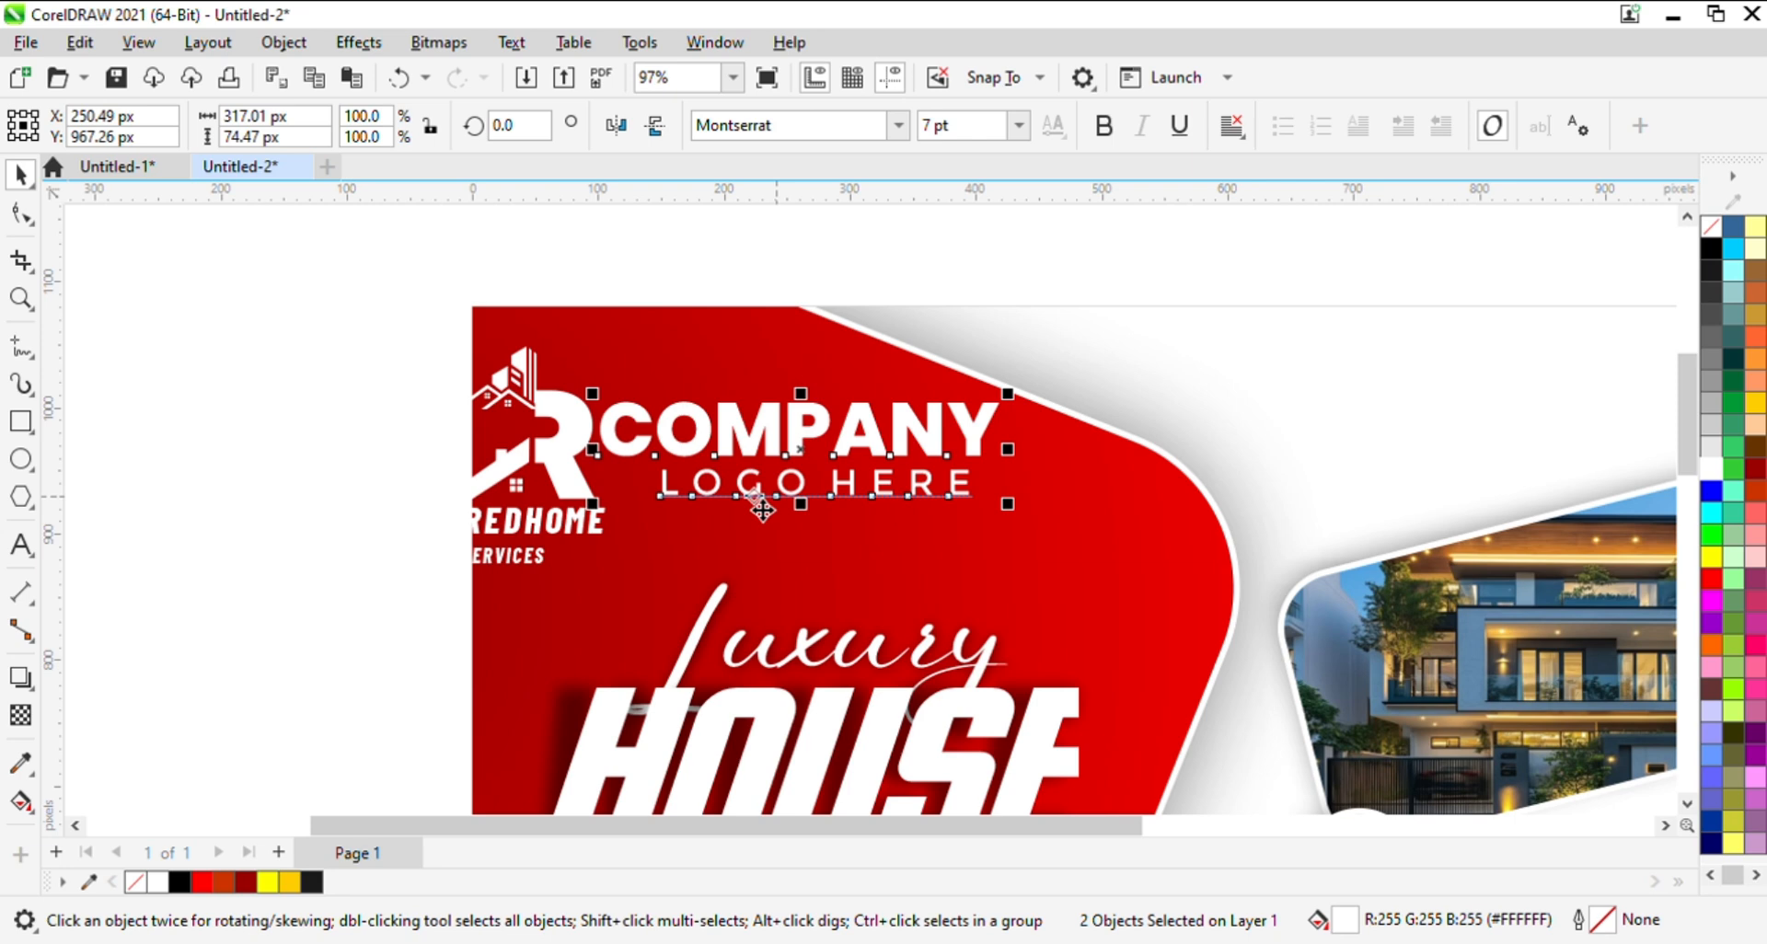
- Scale the logo down to about 79 by 112 px and position it just left of "COMPANY", nudged up 10 px
left_click(551, 449)
left_click_drag(619, 344, 601, 425)
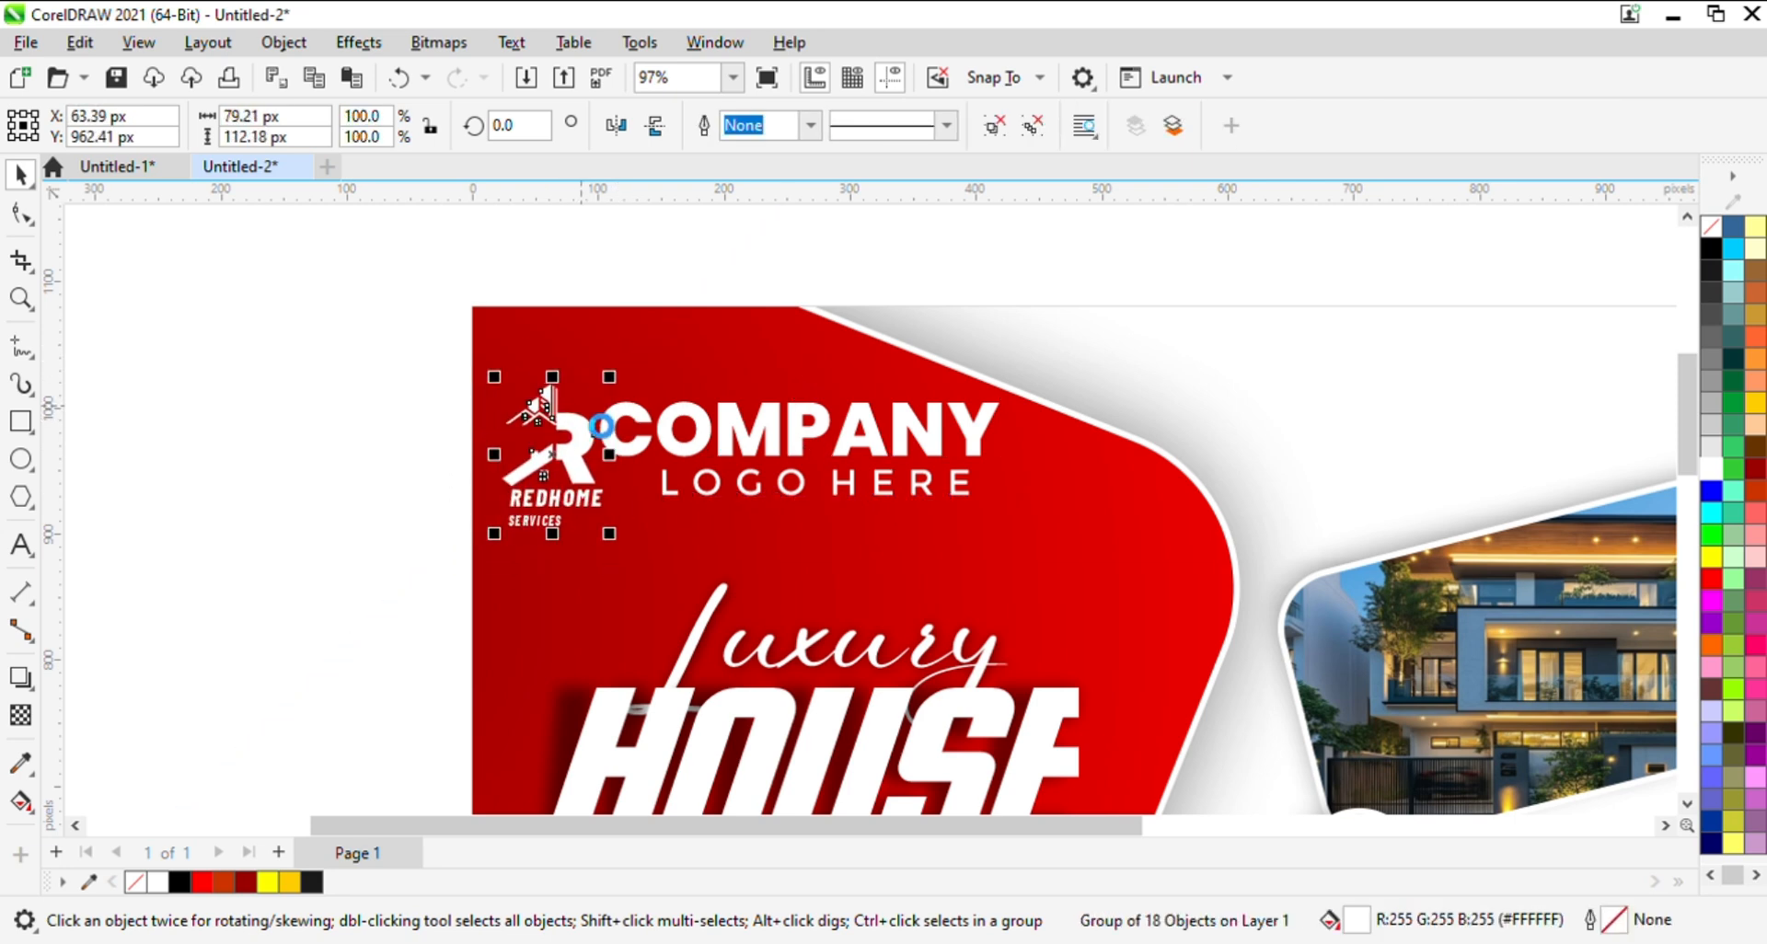
key("Up")
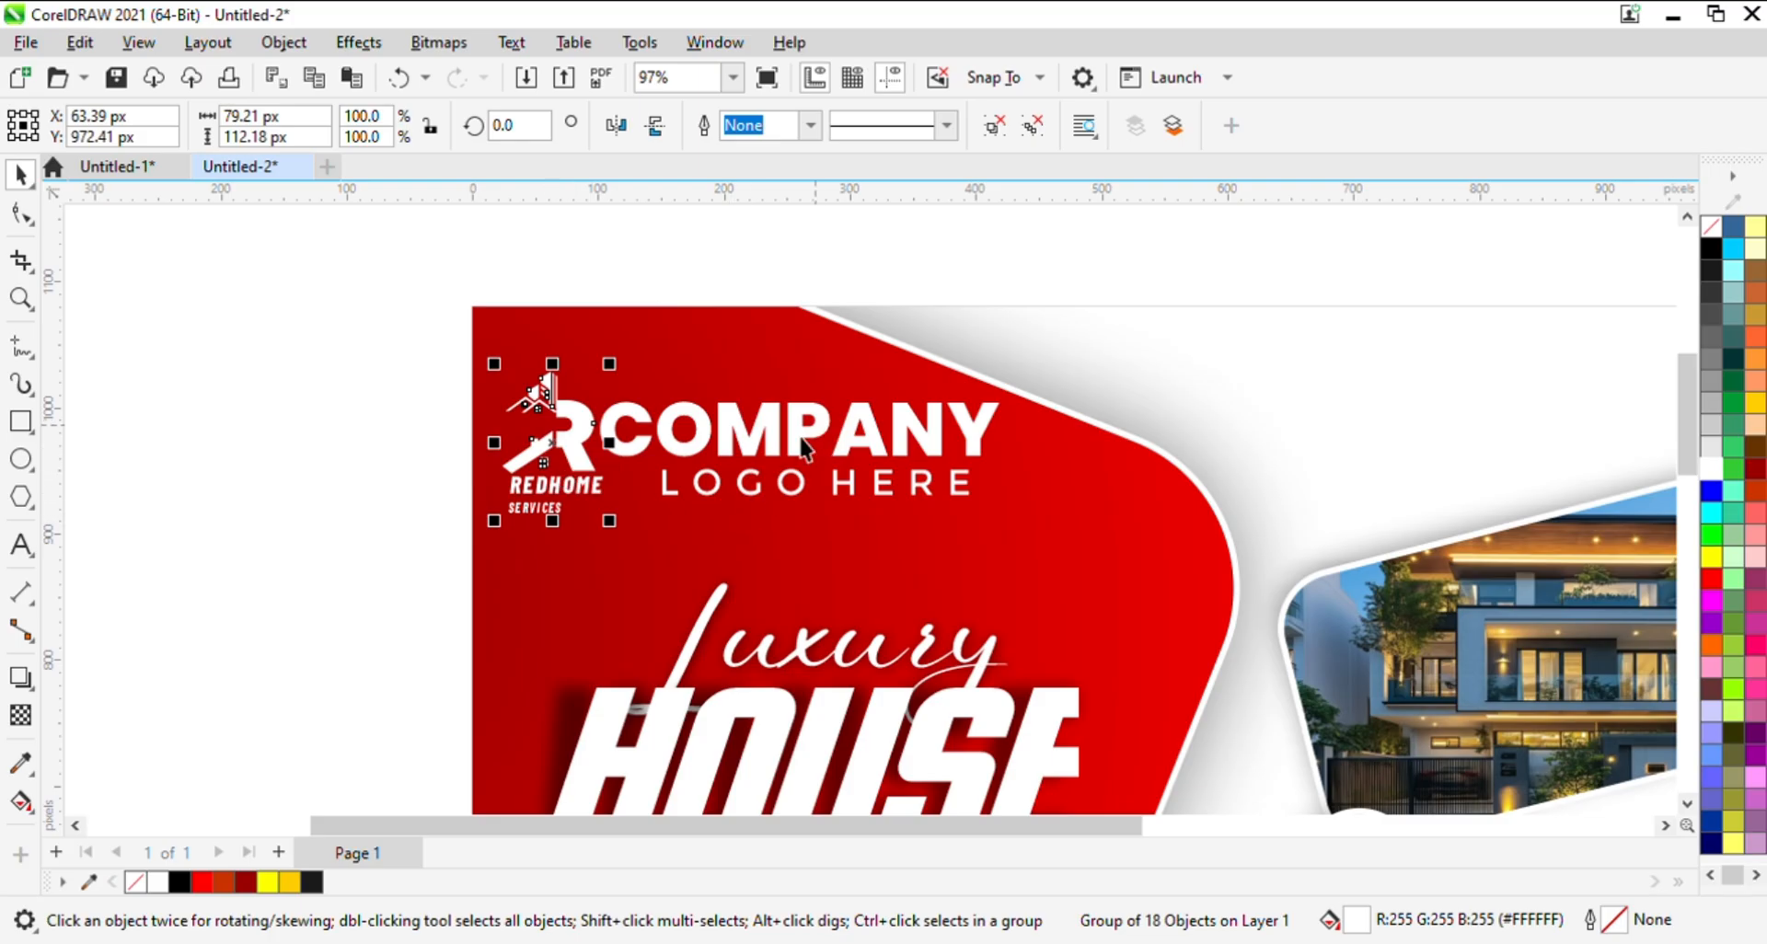
- Add a drop shadow to the logo, cast toward its lower right
left_click(20, 678)
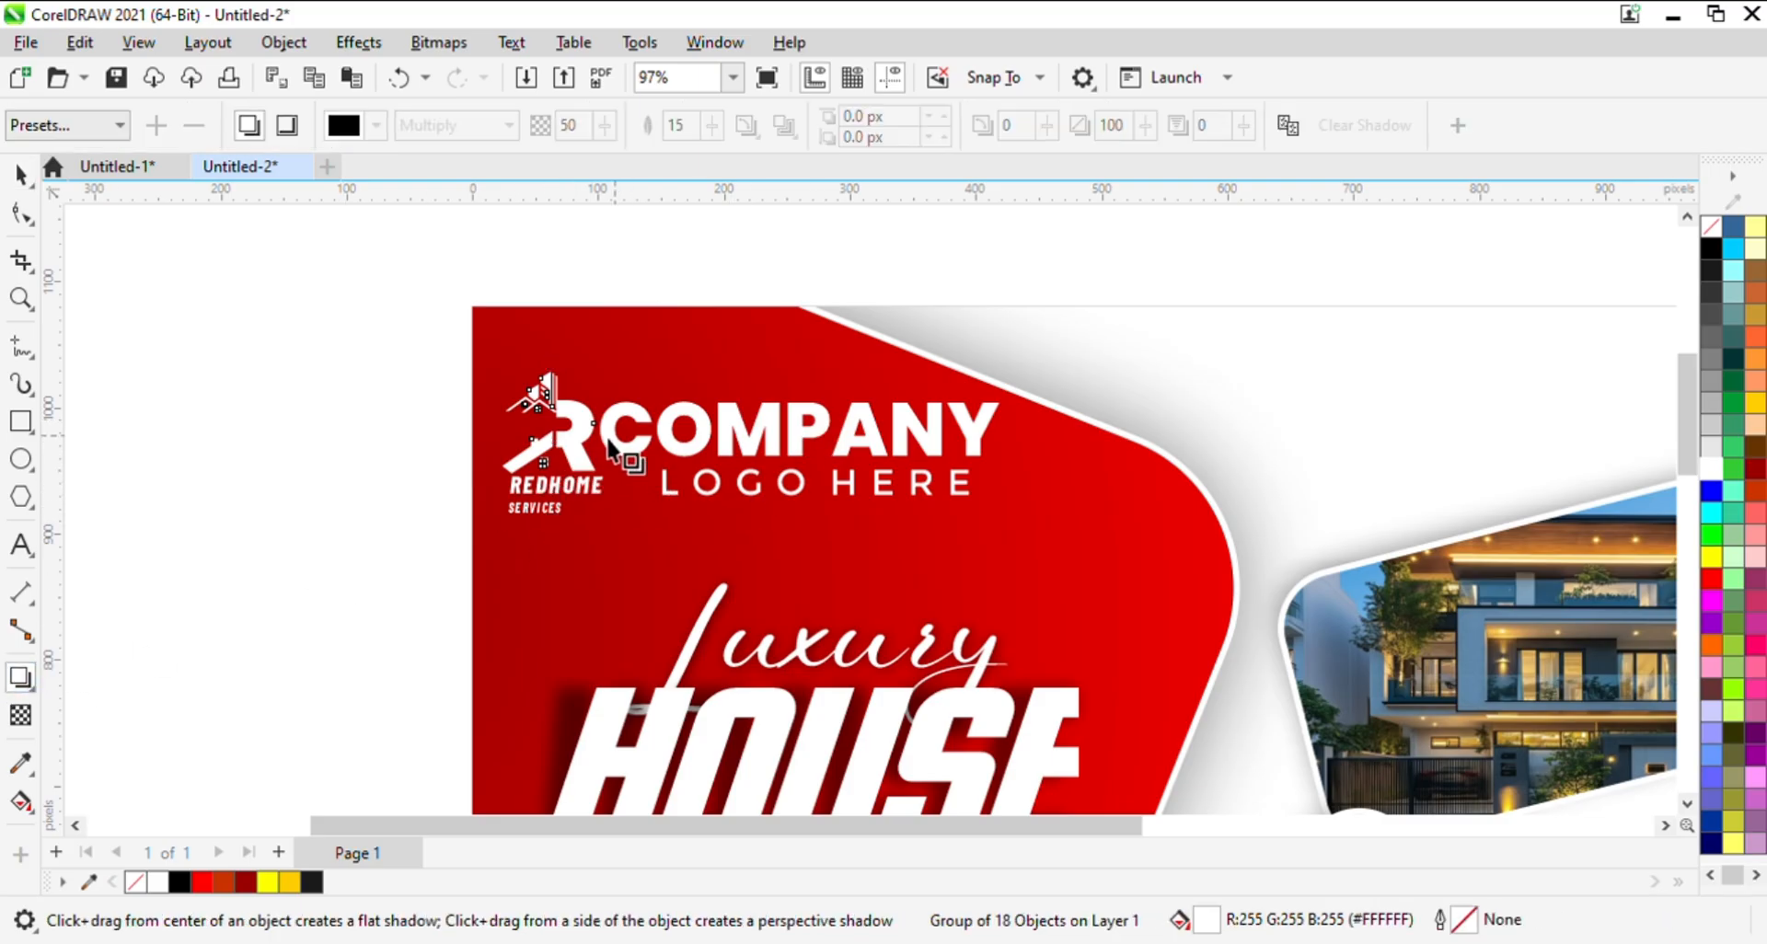
left_click_drag(580, 451, 617, 500)
key("space")
left_click(410, 484)
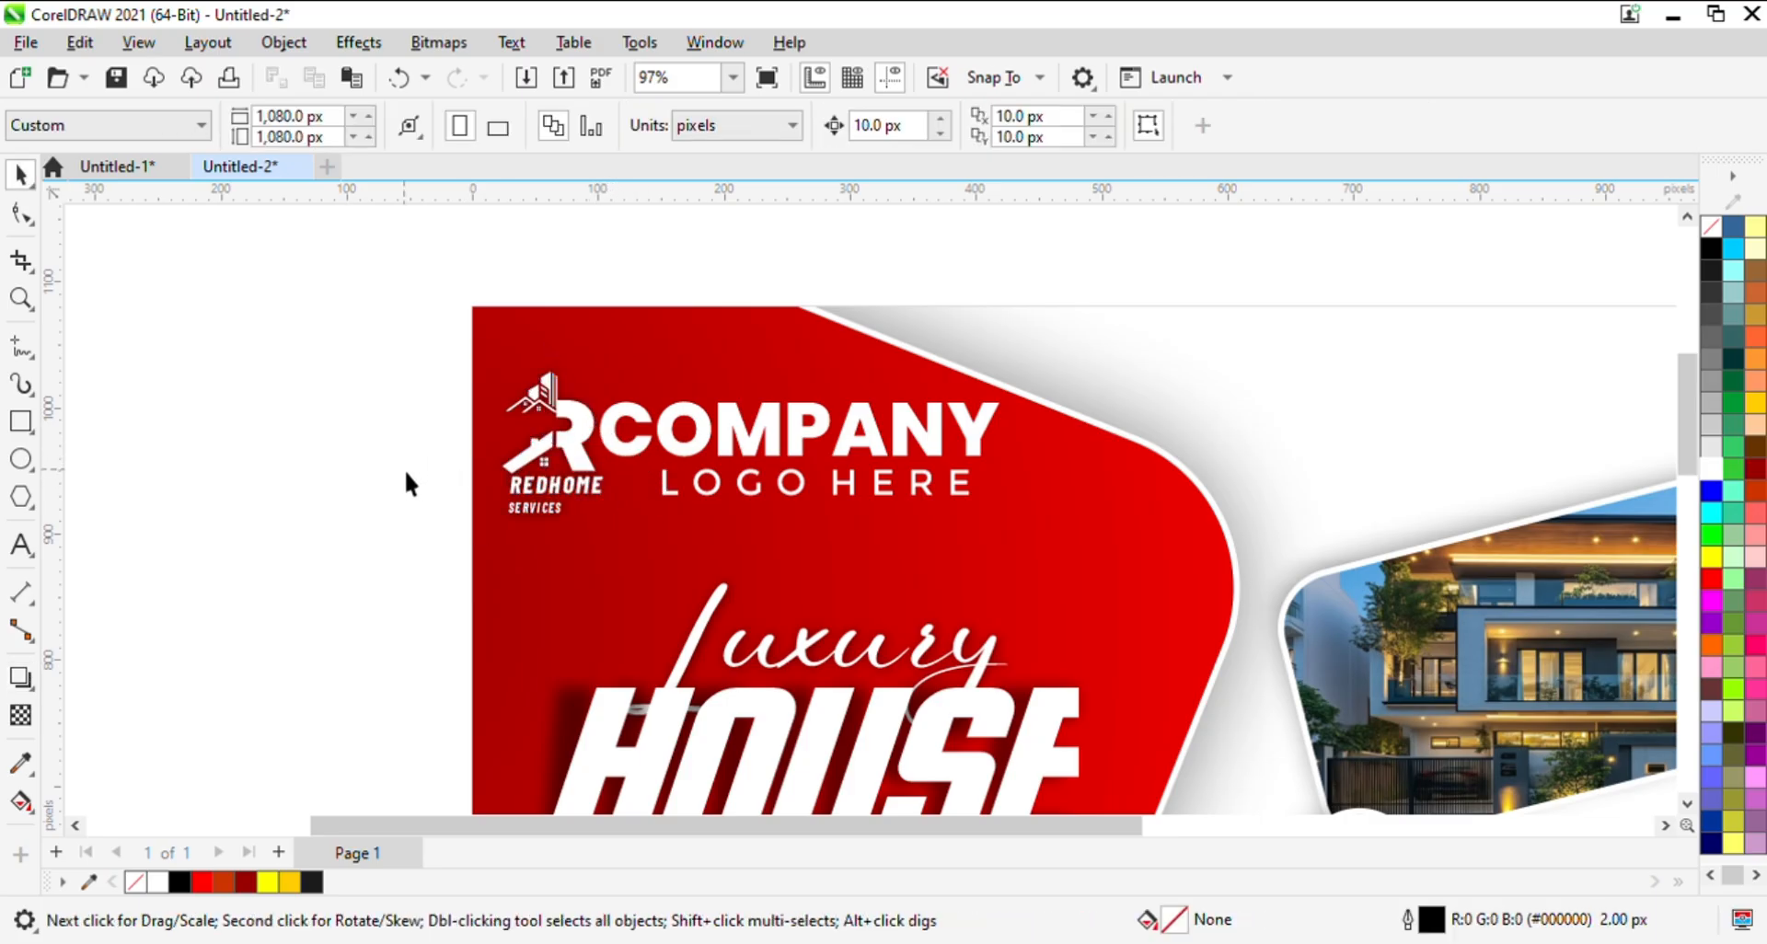
left_click(587, 457)
left_click(390, 476)
key("z")
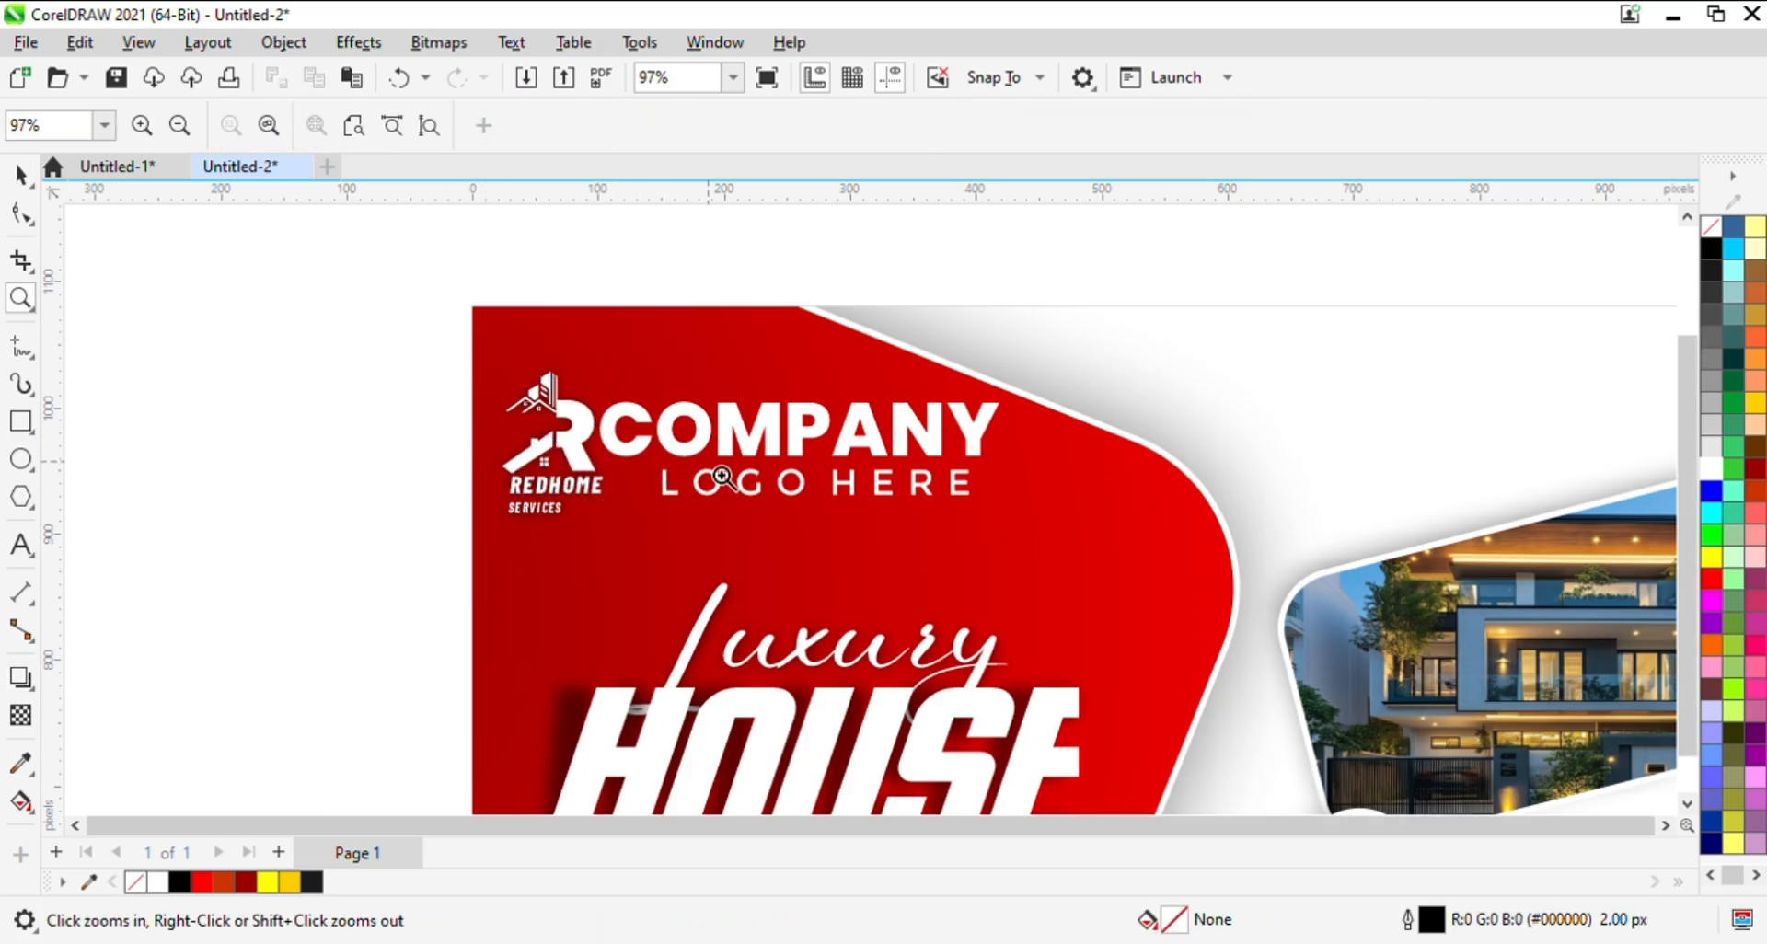